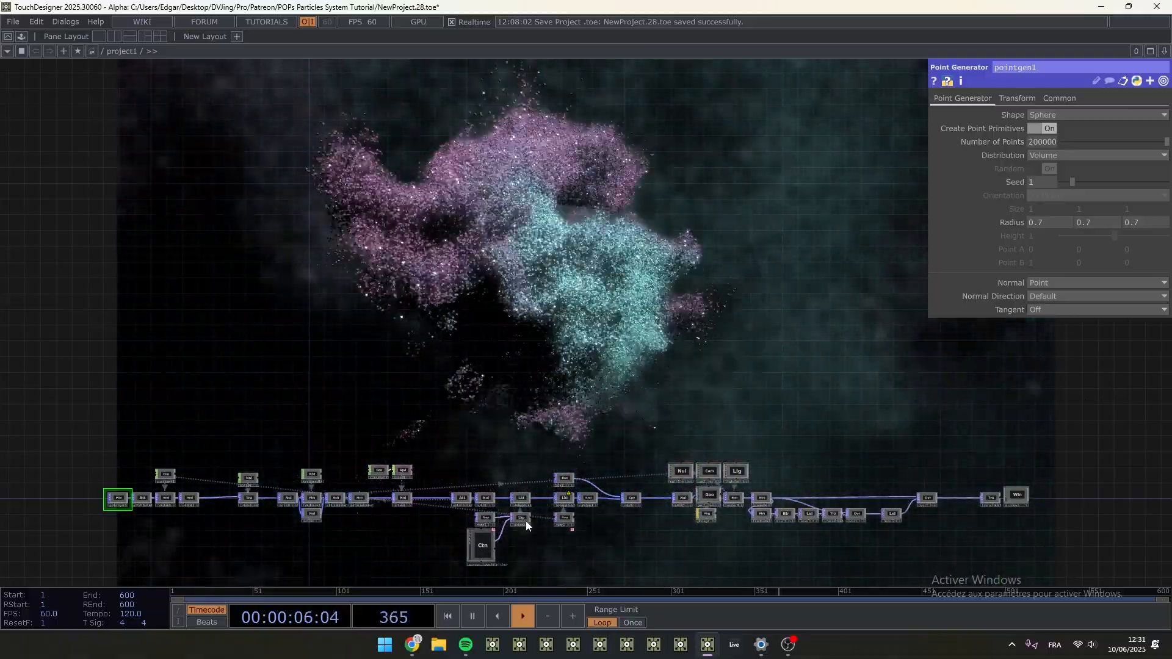
scroll(536, 521, up, 2)
middle_drag(547, 499, 523, 463)
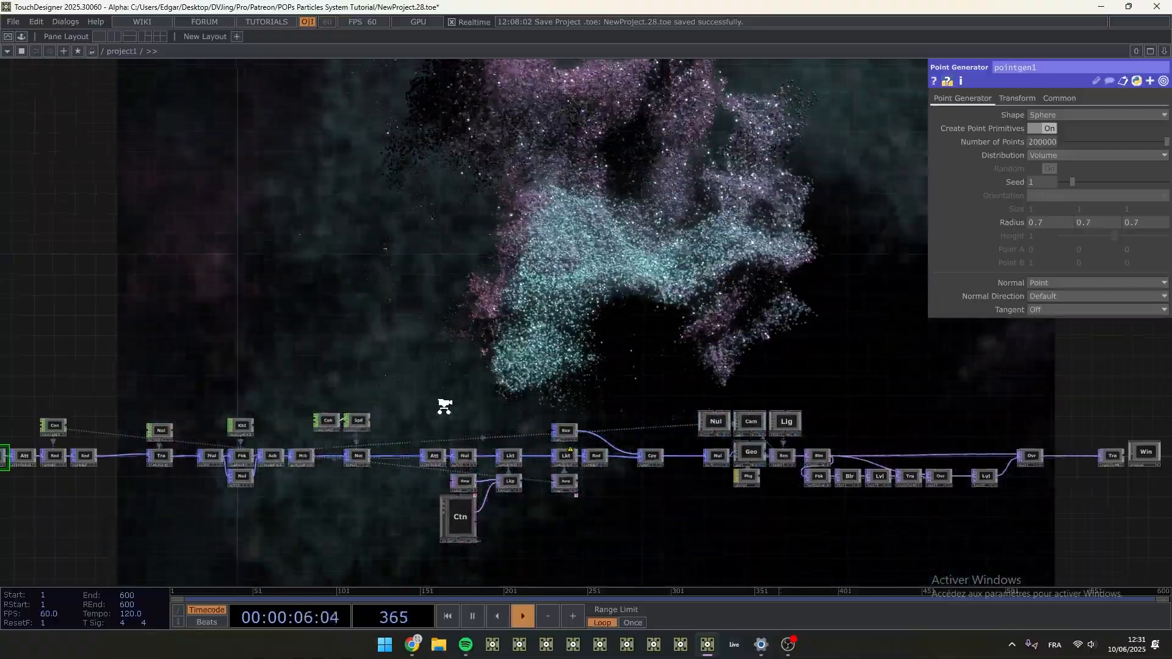
scroll(435, 405, down, 1)
drag(436, 405, 429, 455)
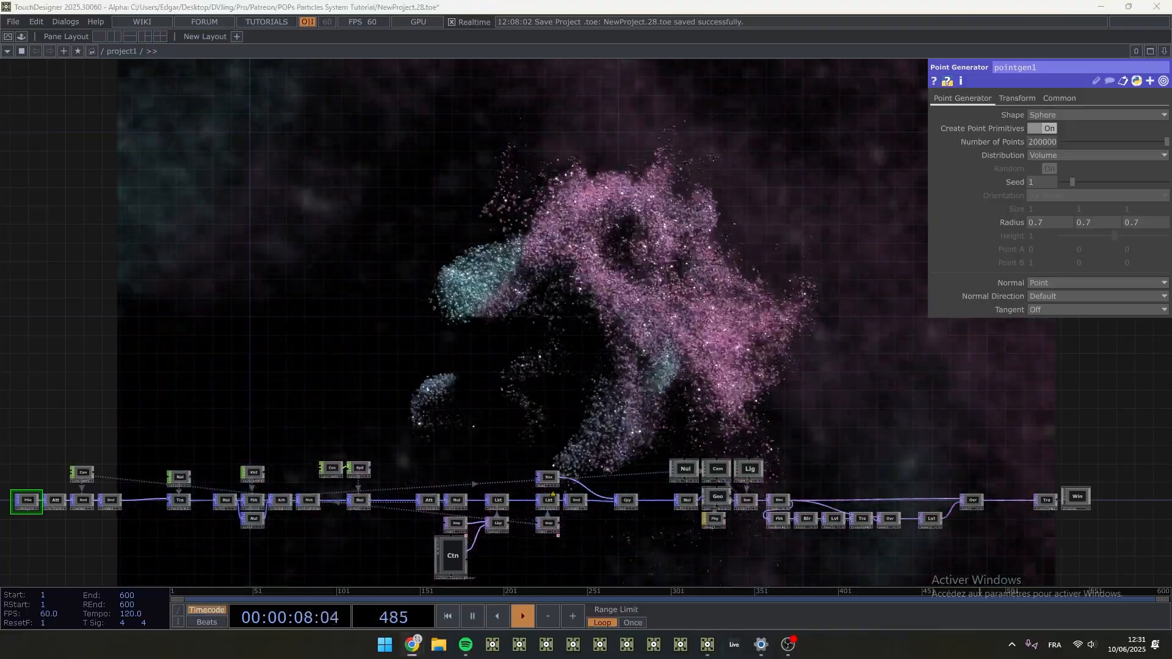
- Switch to Chrome, view the experimental builds on TouchDesigner's download page, and return to the project
drag(0, 183, 408, 169)
double_click(408, 169)
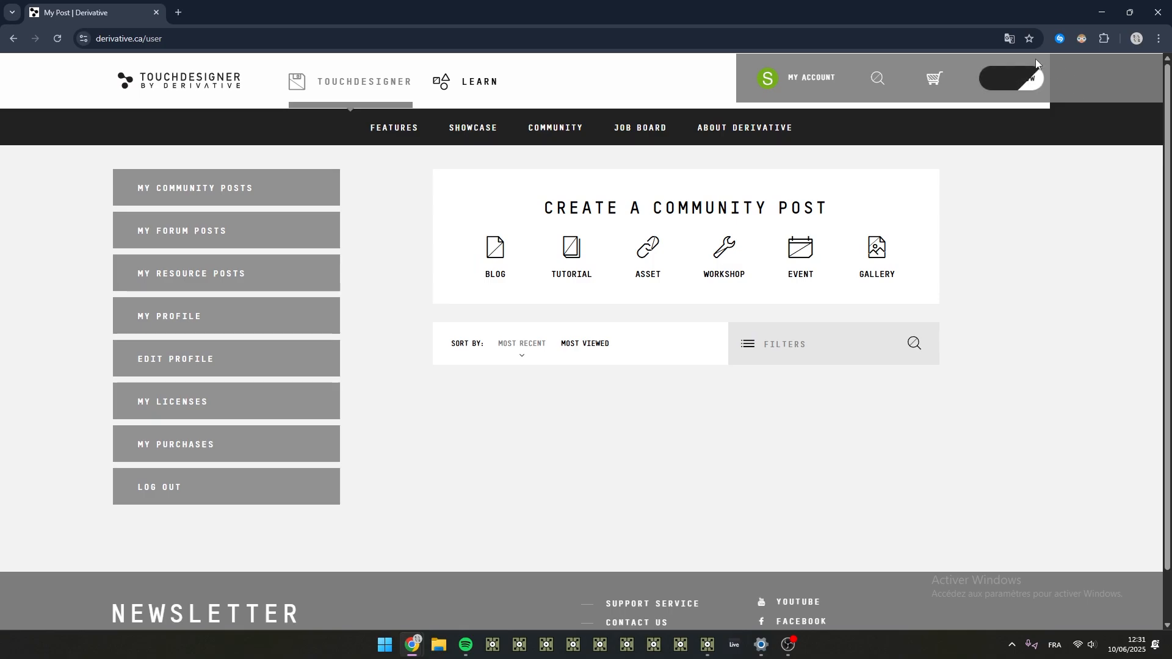
click(1021, 80)
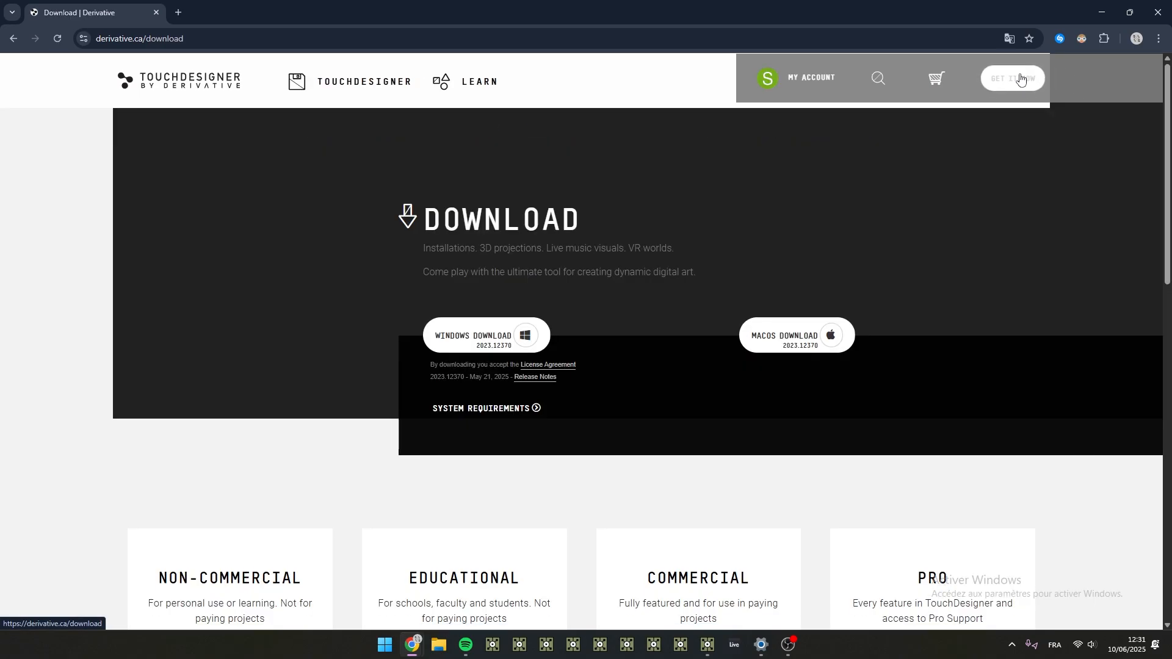
scroll(958, 322, down, 15)
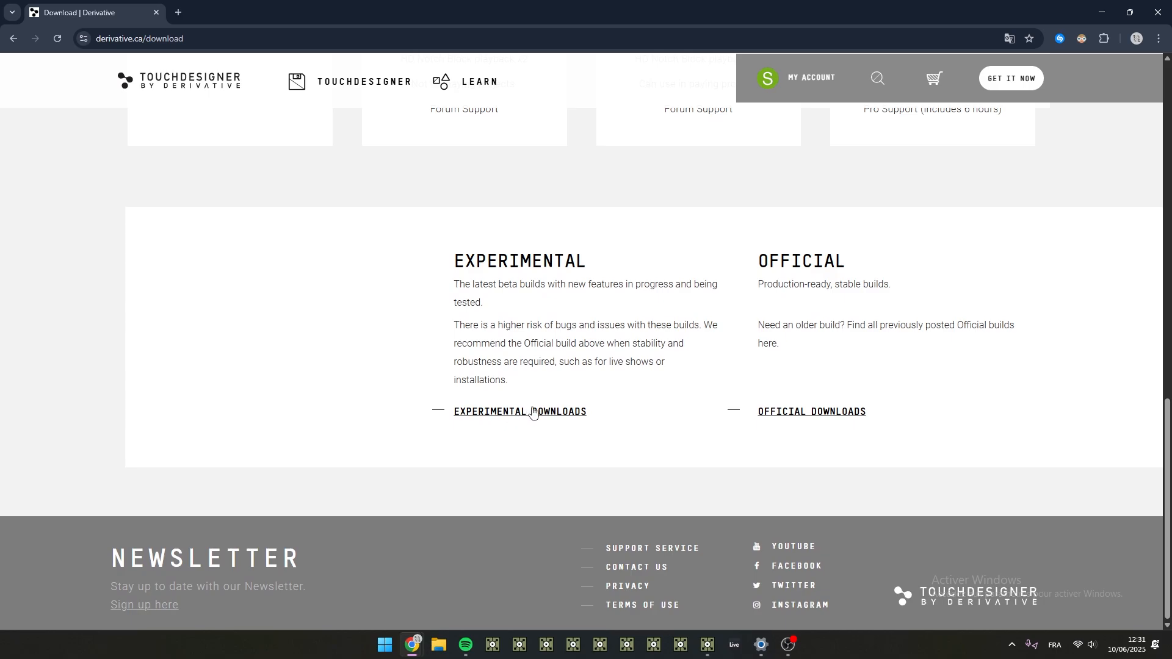
click(533, 412)
drag(238, 315, 151, 255)
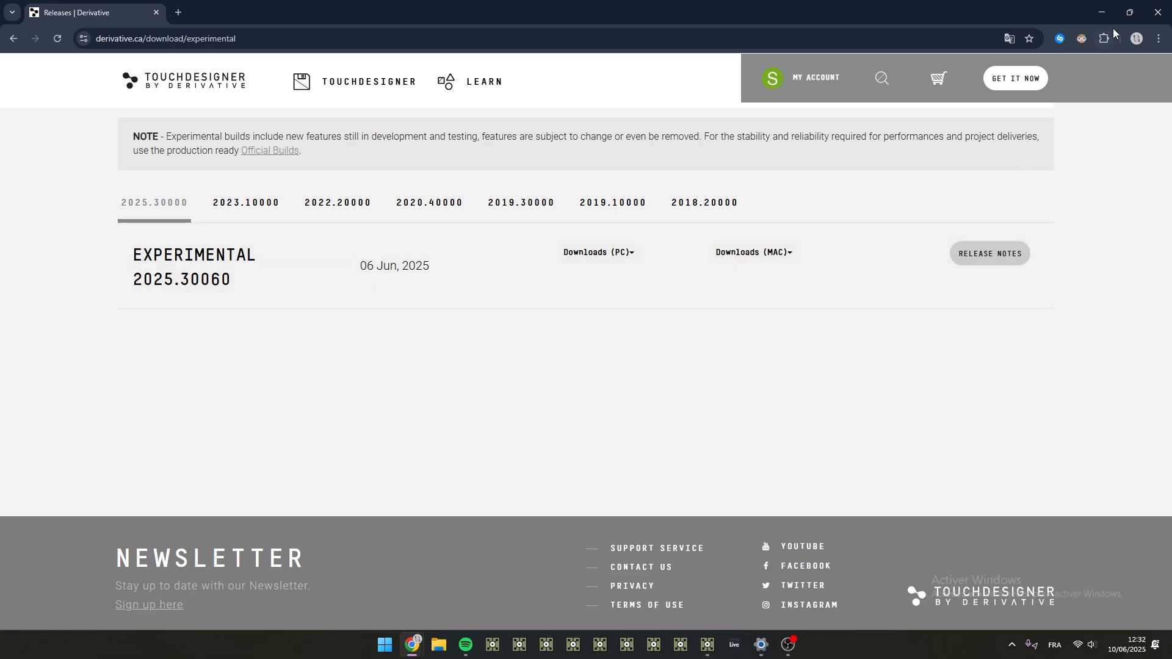
click(1110, 15)
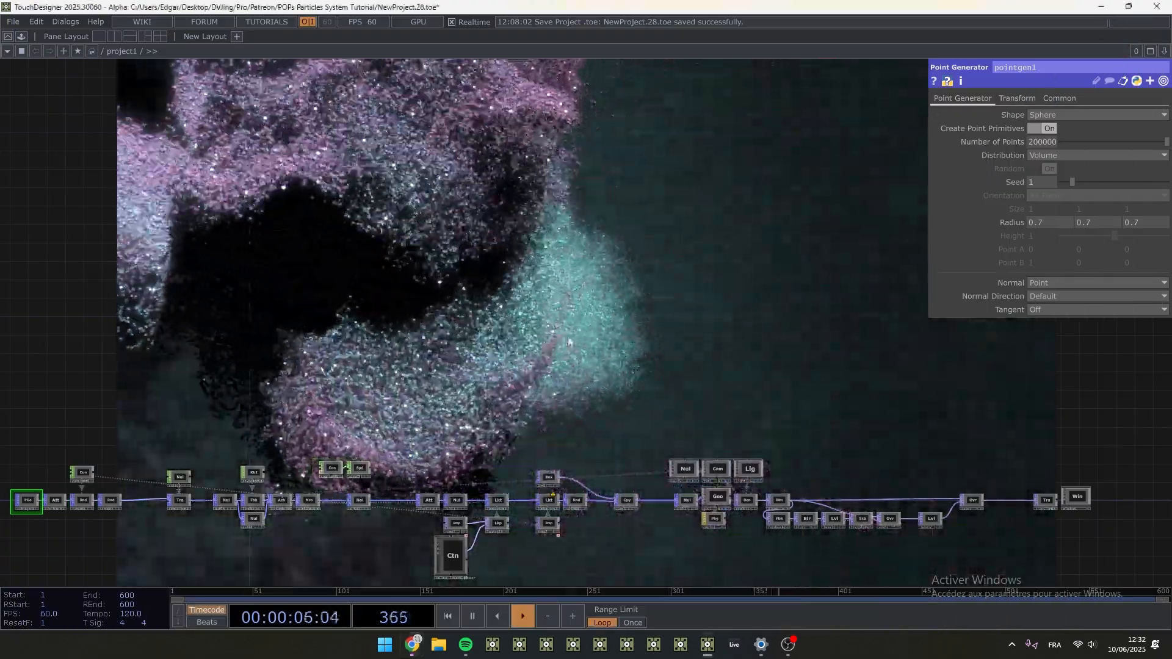
- Try a uniform scale of 0.019 on the Box operator feeding the Copy, and bring it back down
scroll(568, 343, down, 2)
drag(476, 340, 515, 304)
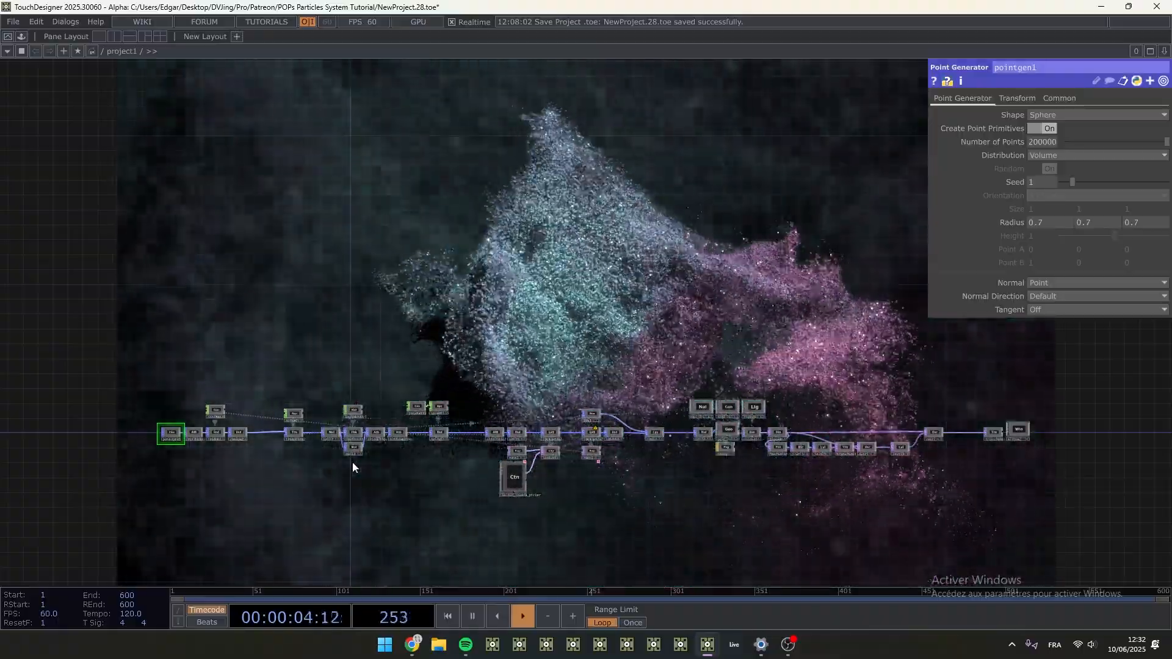
scroll(321, 423, up, 6)
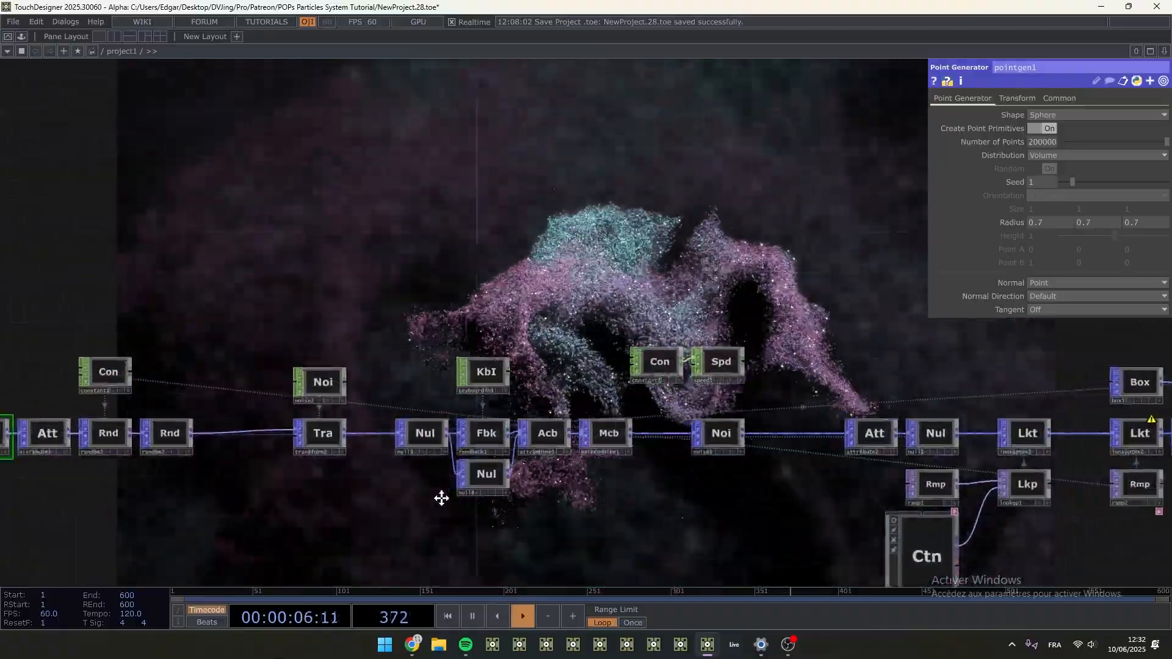
drag(441, 498, 443, 498)
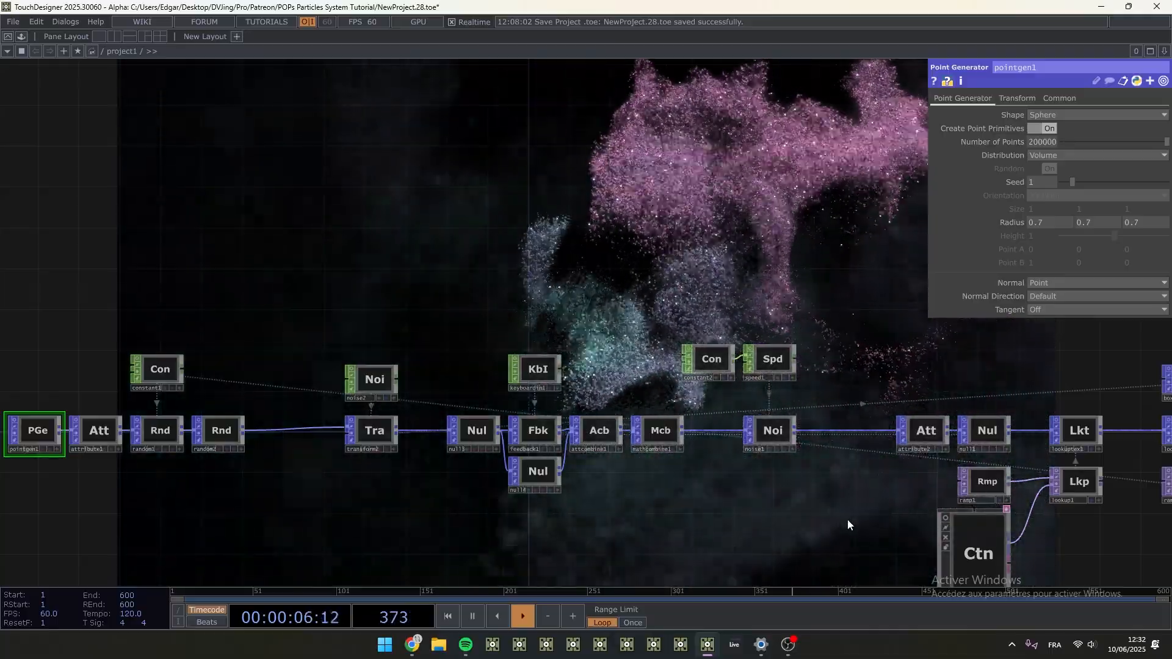
drag(1069, 529, 399, 492)
click(520, 341)
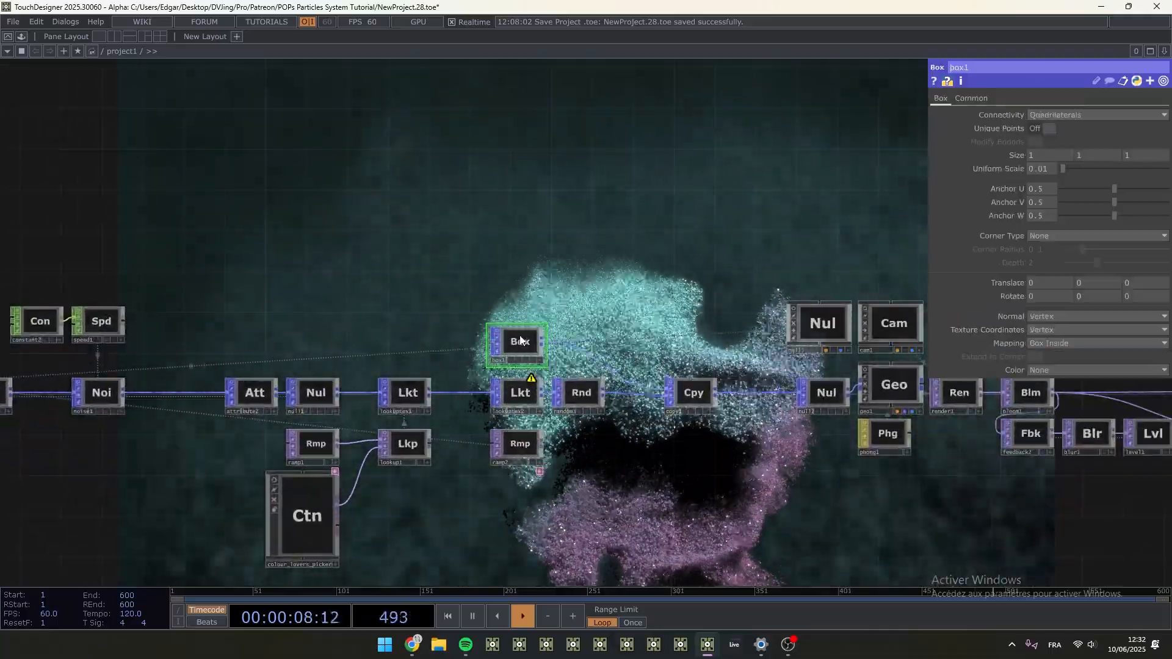
drag(582, 306, 580, 389)
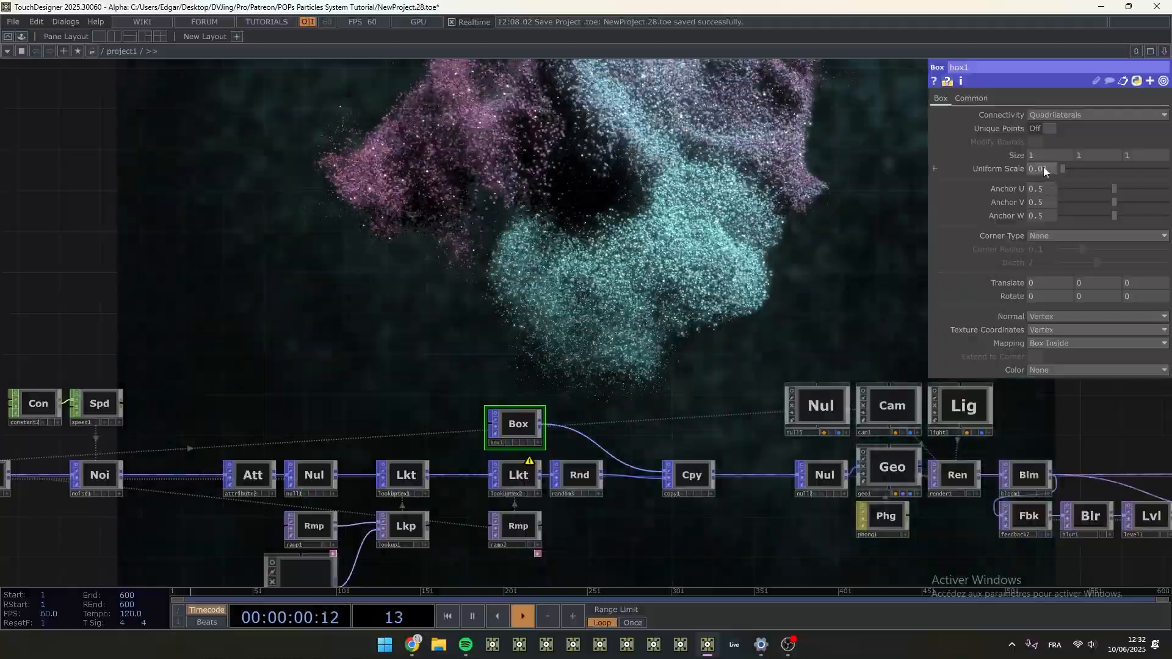
middle_drag(1042, 166, 1082, 132)
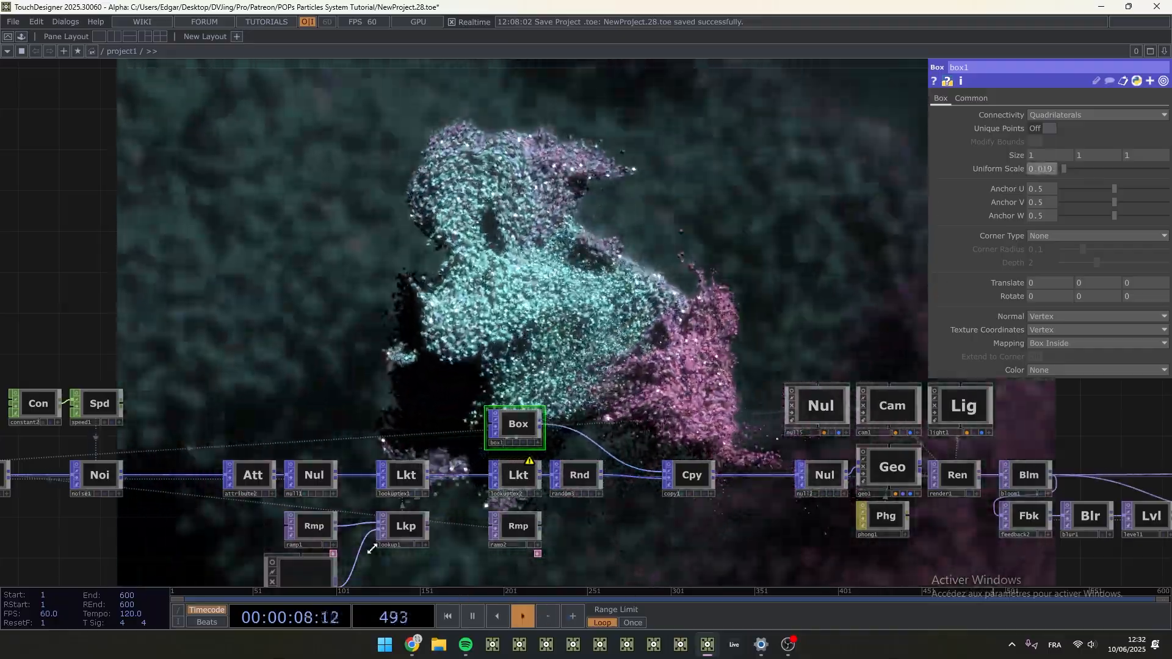
middle_drag(1048, 169, 1001, 210)
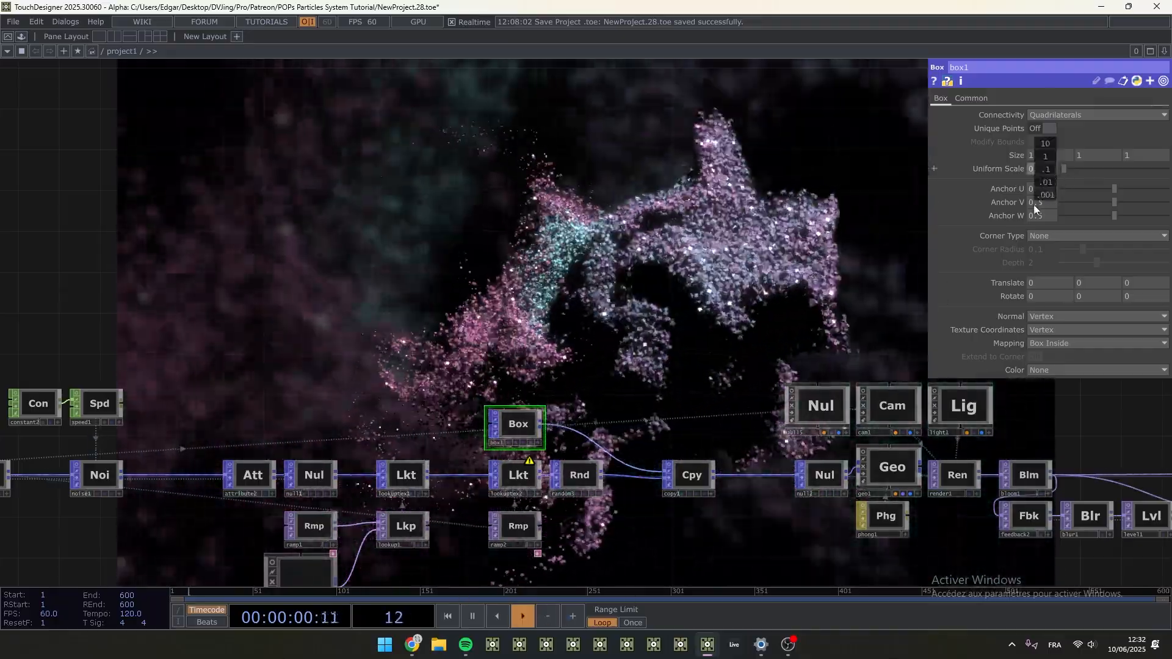
- Inspect the Transform operator in the feedback chain behind the bloom
drag(683, 335, 298, 310)
right_drag(402, 320, 516, 364)
drag(559, 328, 83, 256)
click(349, 422)
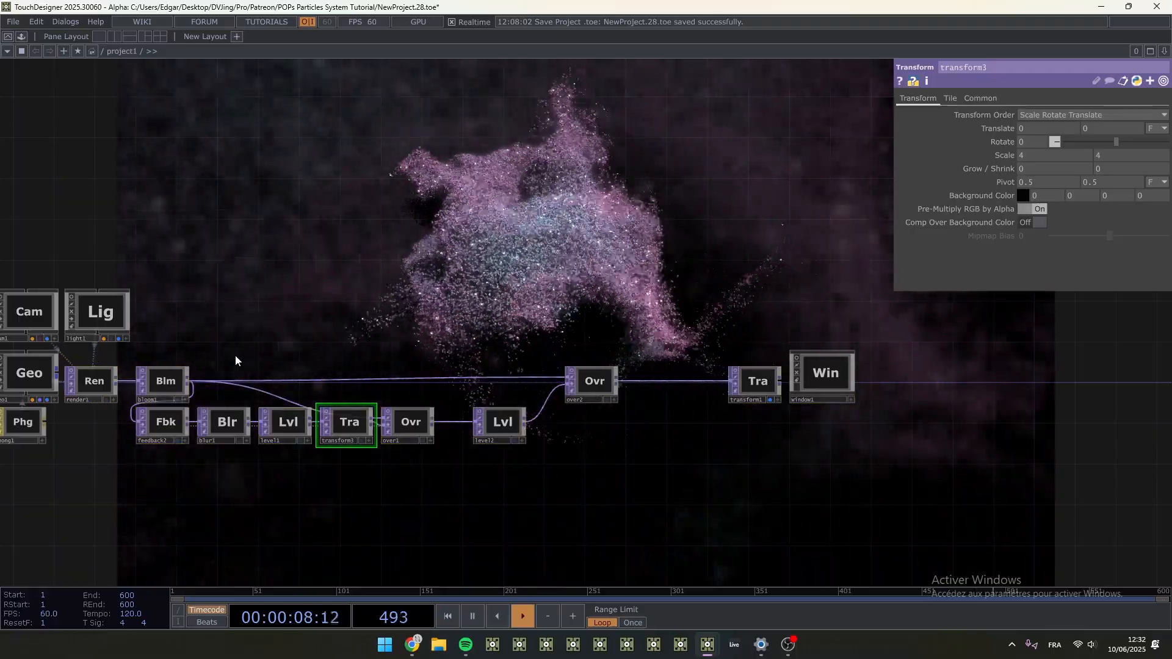
drag(236, 360, 631, 395)
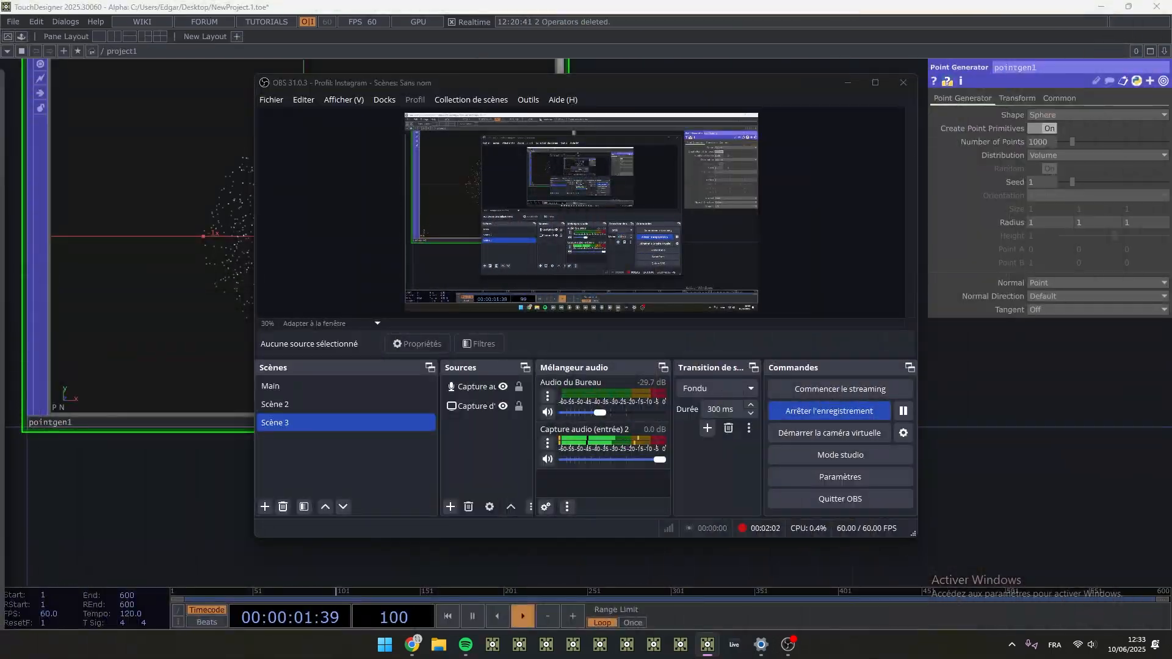
- Switch to the NewProject.1 project and delete its existing Point Generator to leave an empty network
click(137, 473)
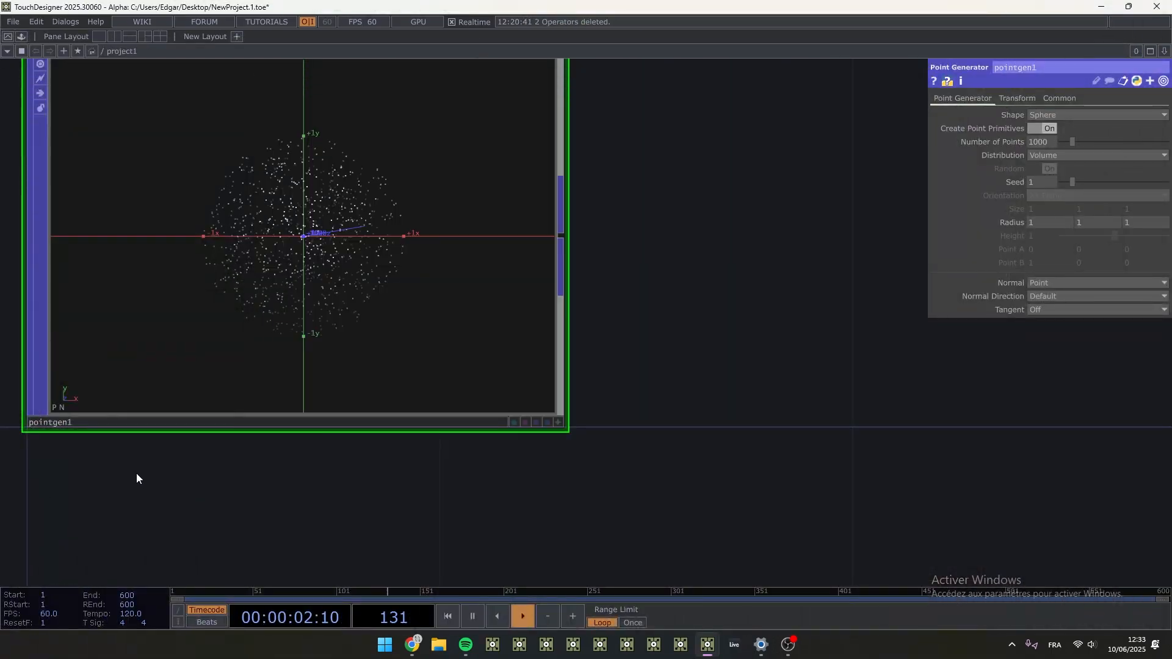
key(ctrl+shift+s)
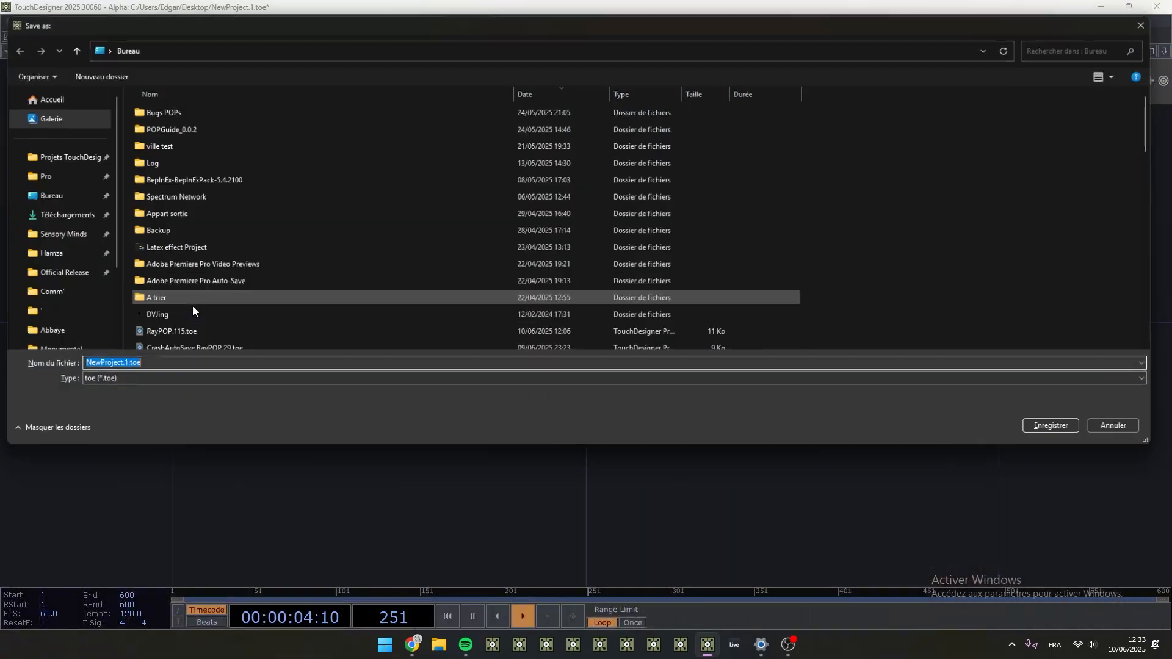
click(1126, 435)
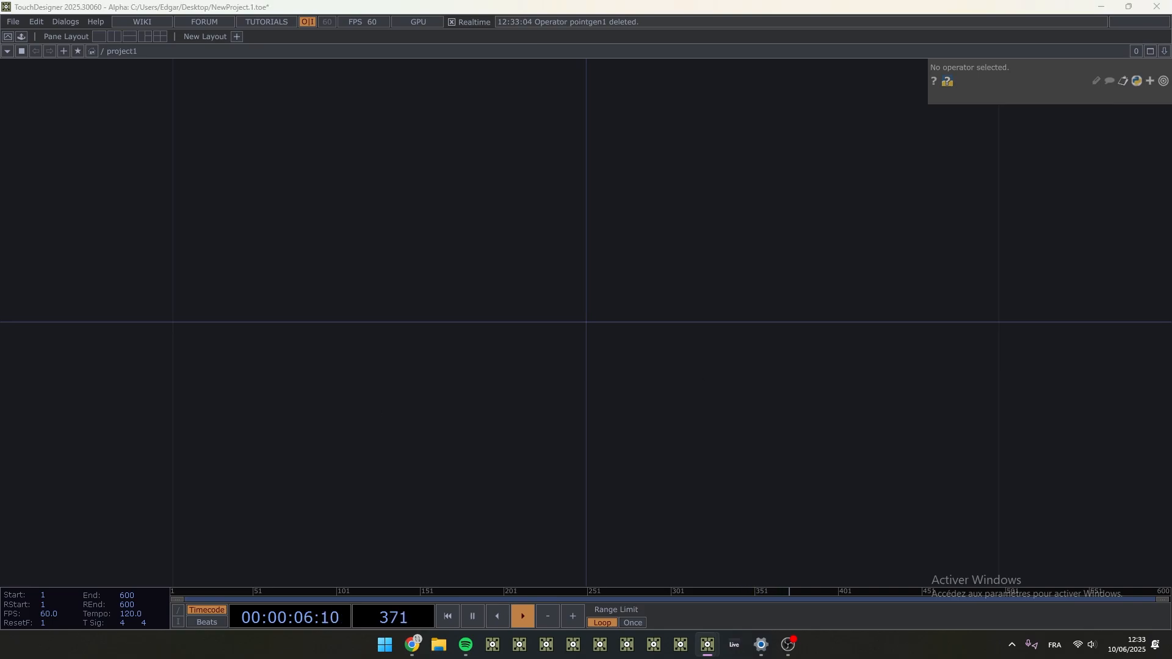
- Add a Point Generator POP to the empty network
double_click(596, 296)
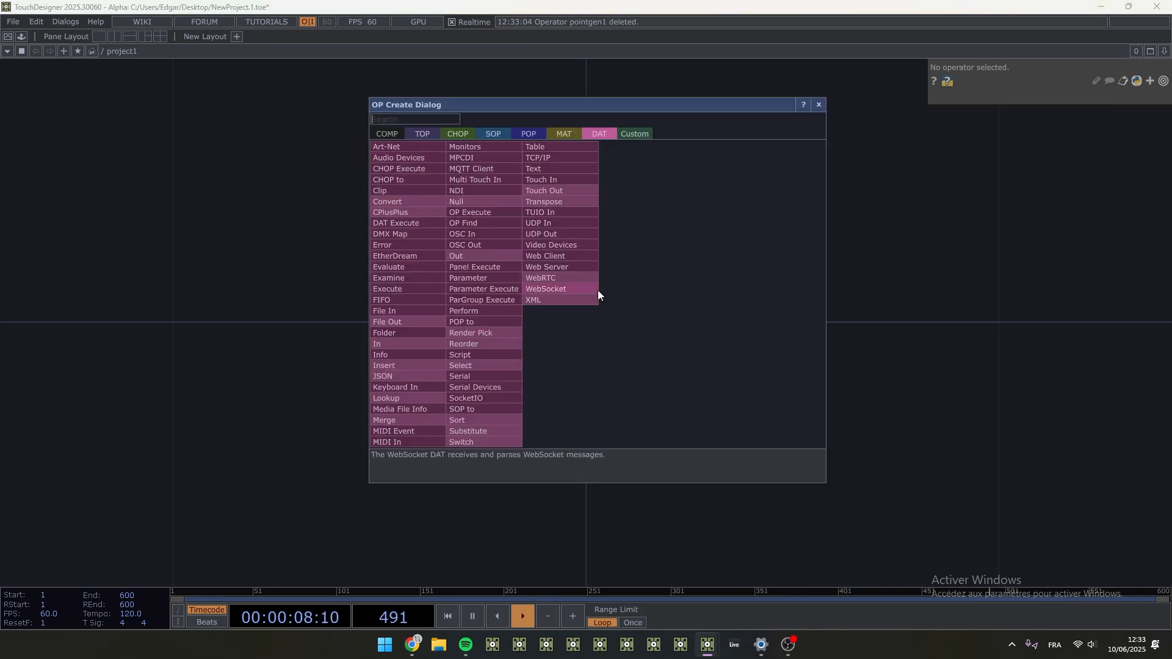
click(528, 135)
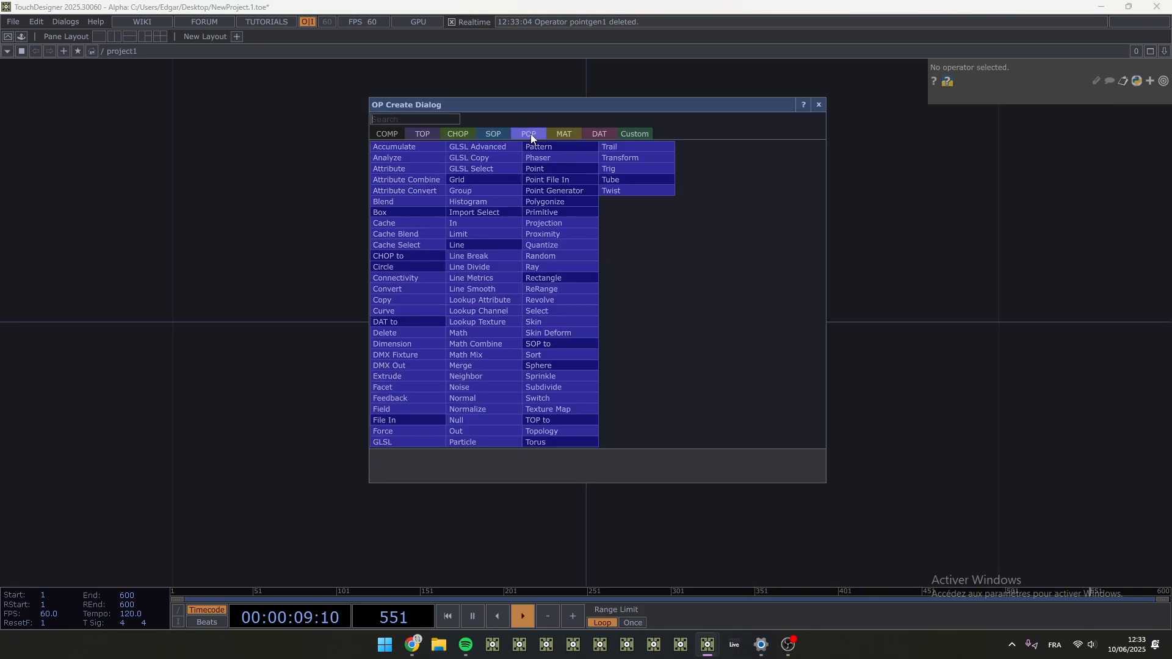
click(548, 192)
click(457, 317)
scroll(456, 314, down, 5)
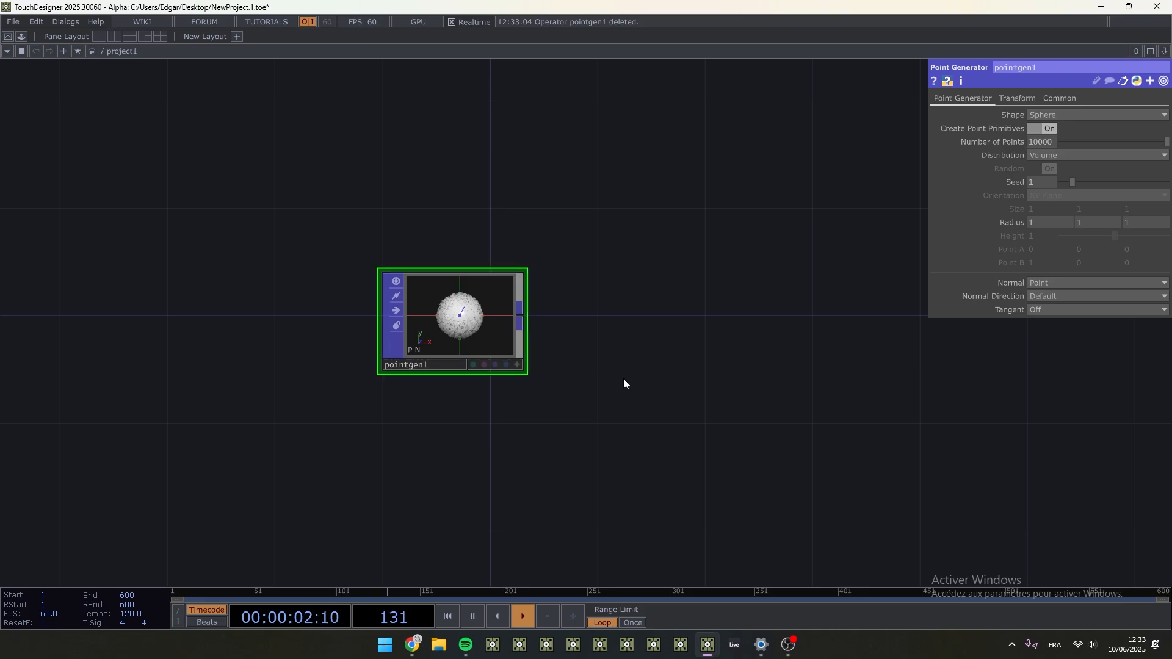
- Move the Point Generator node so its lower-left corner sits at the network origin
scroll(595, 287, up, 5)
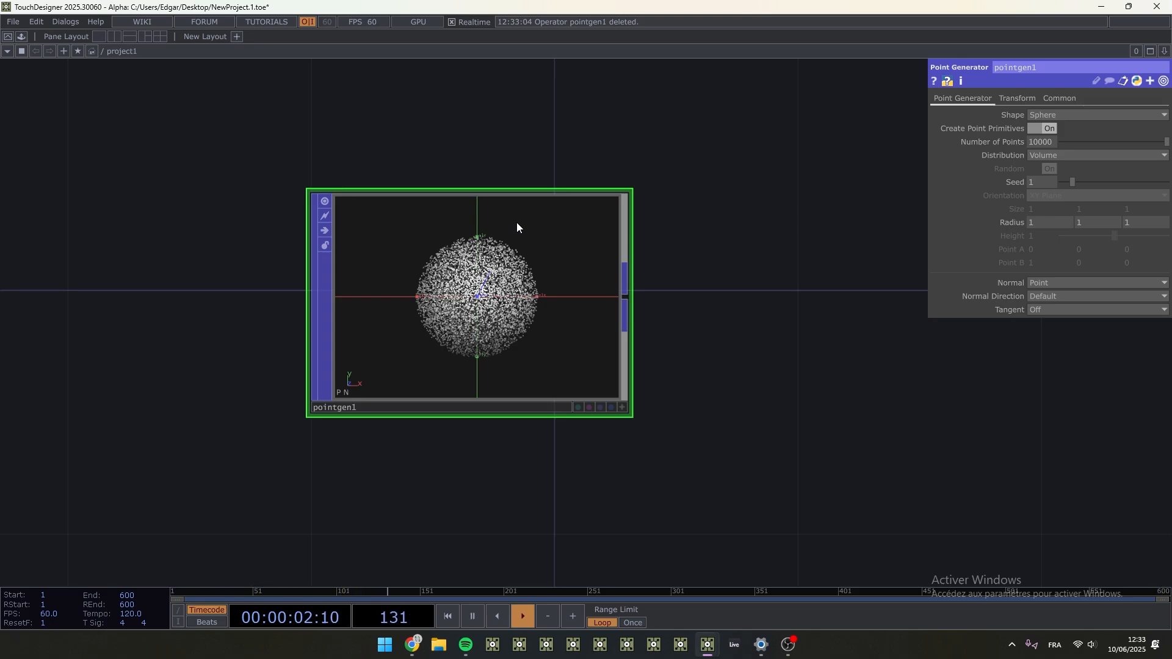
scroll(616, 320, down, 3)
drag(676, 349, 521, 449)
drag(418, 396, 531, 336)
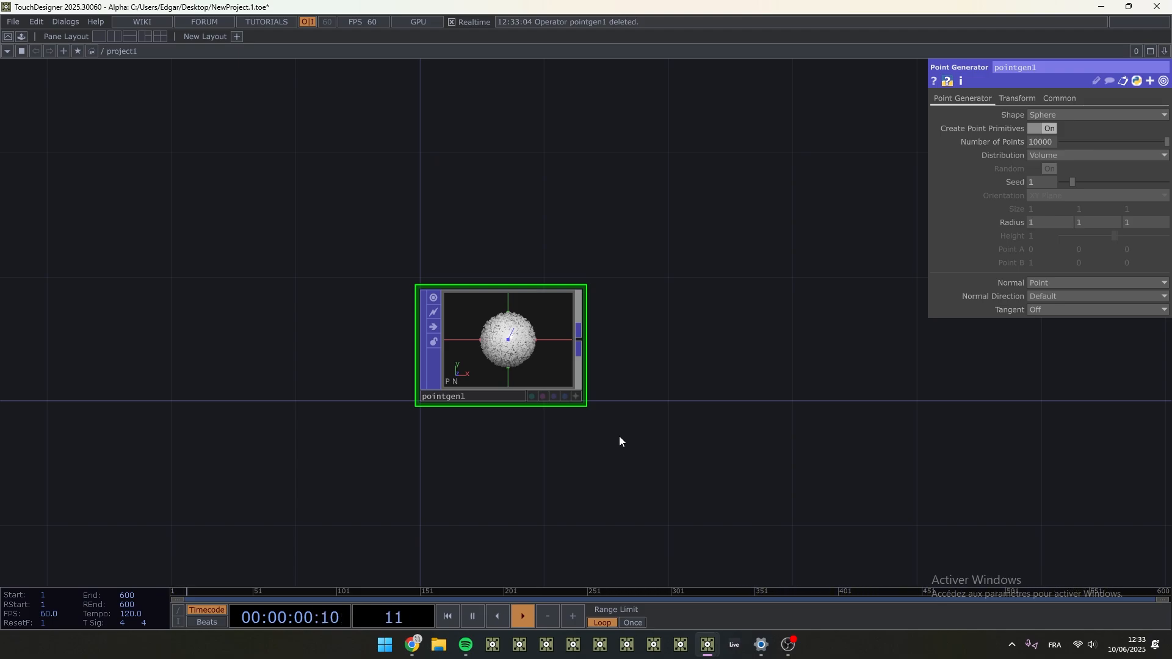
- Try another point distribution on the Point Generator and set it back to Volume
drag(698, 473, 258, 194)
drag(362, 238, 639, 451)
scroll(499, 360, up, 2)
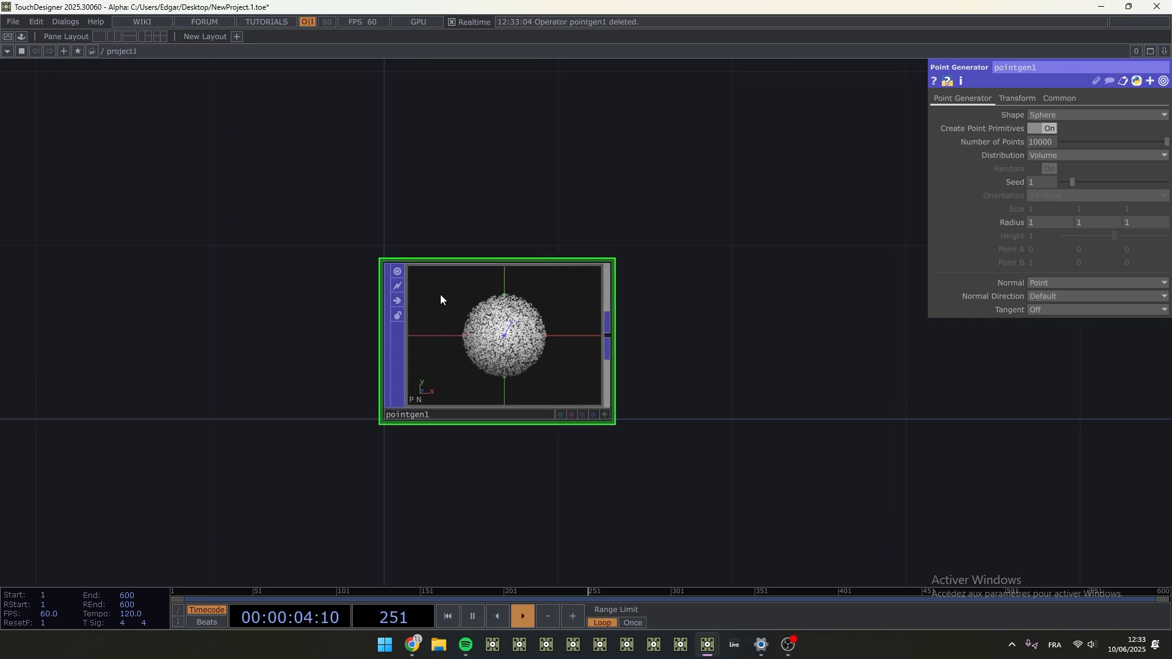
scroll(554, 348, up, 2)
scroll(642, 350, up, 2)
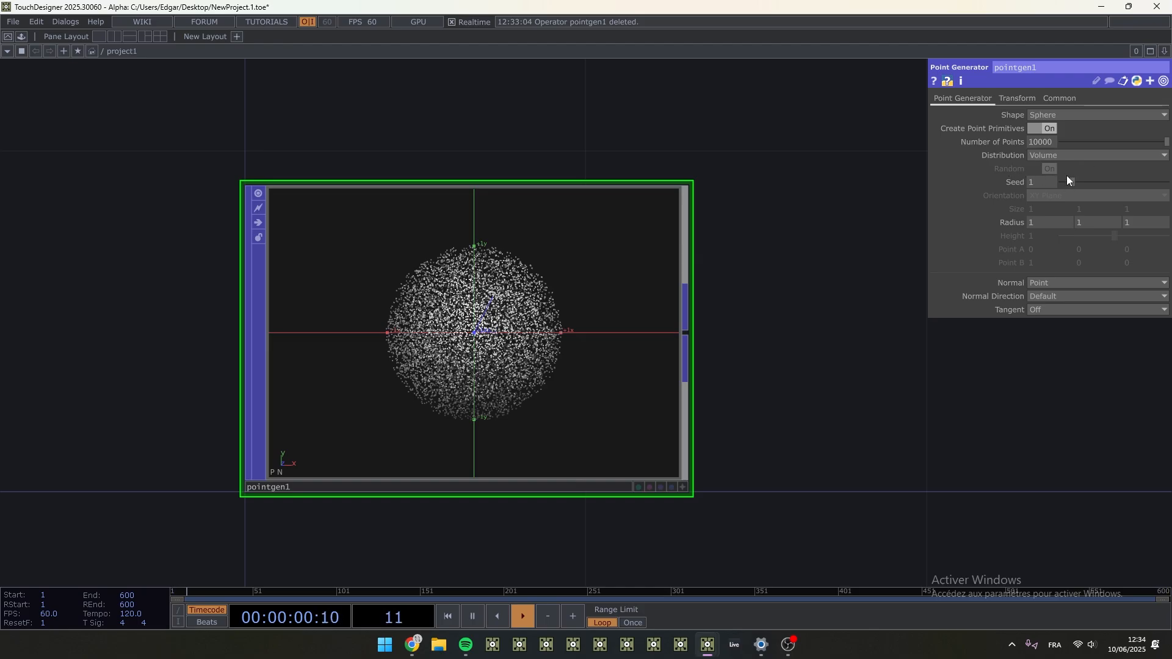
click(1065, 155)
click(1046, 178)
click(1059, 153)
click(1046, 170)
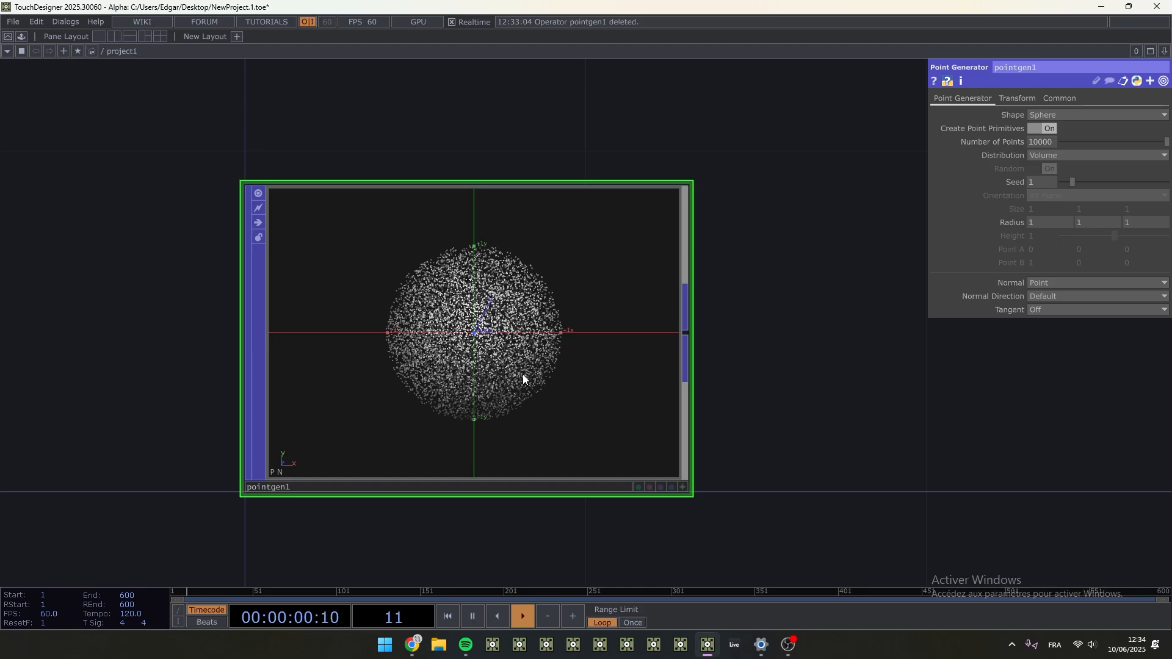
- View the Point Generator's operator info to check its point count and attributes
middle_click(558, 331)
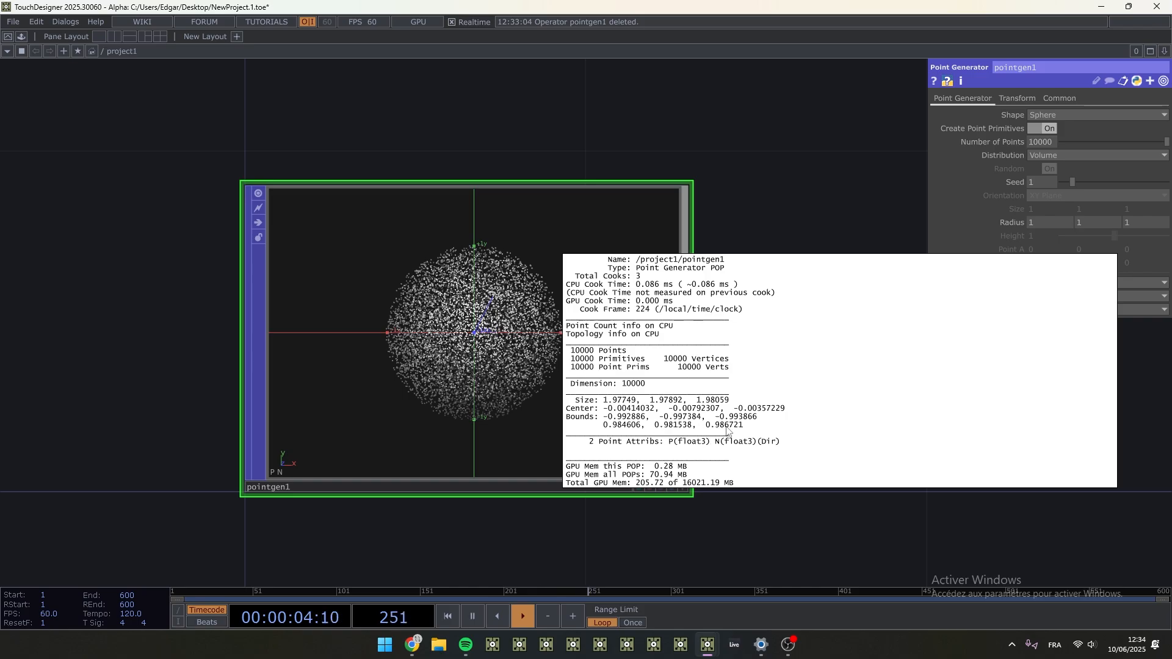
scroll(715, 364, down, 4)
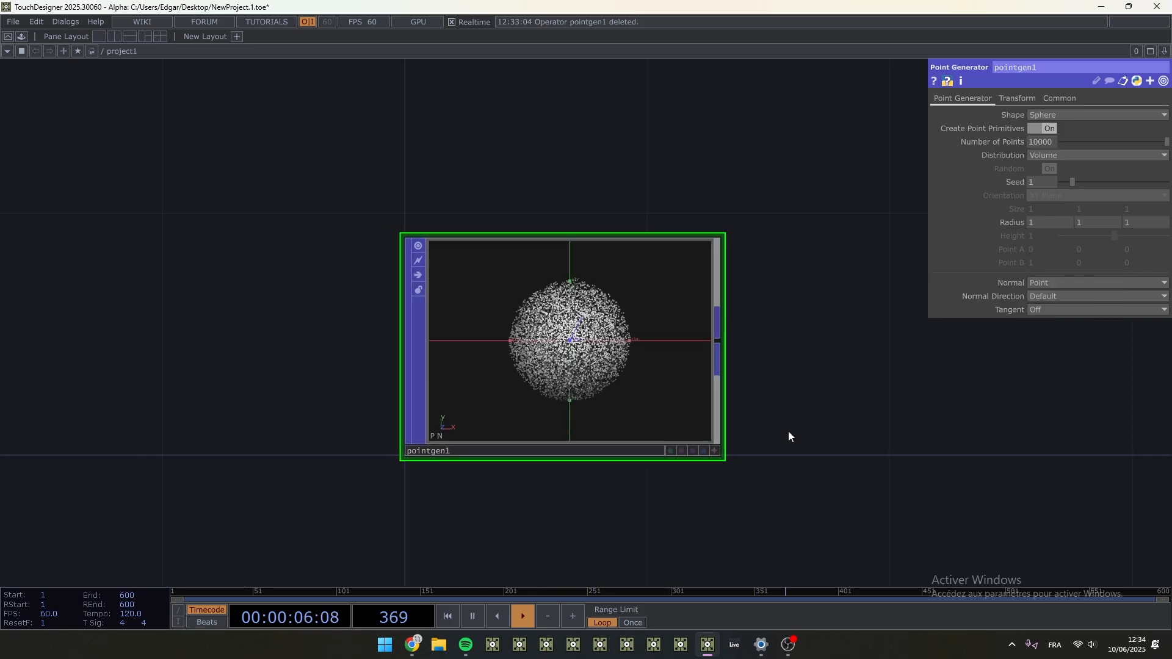
scroll(623, 413, right, 4)
scroll(607, 374, down, 2)
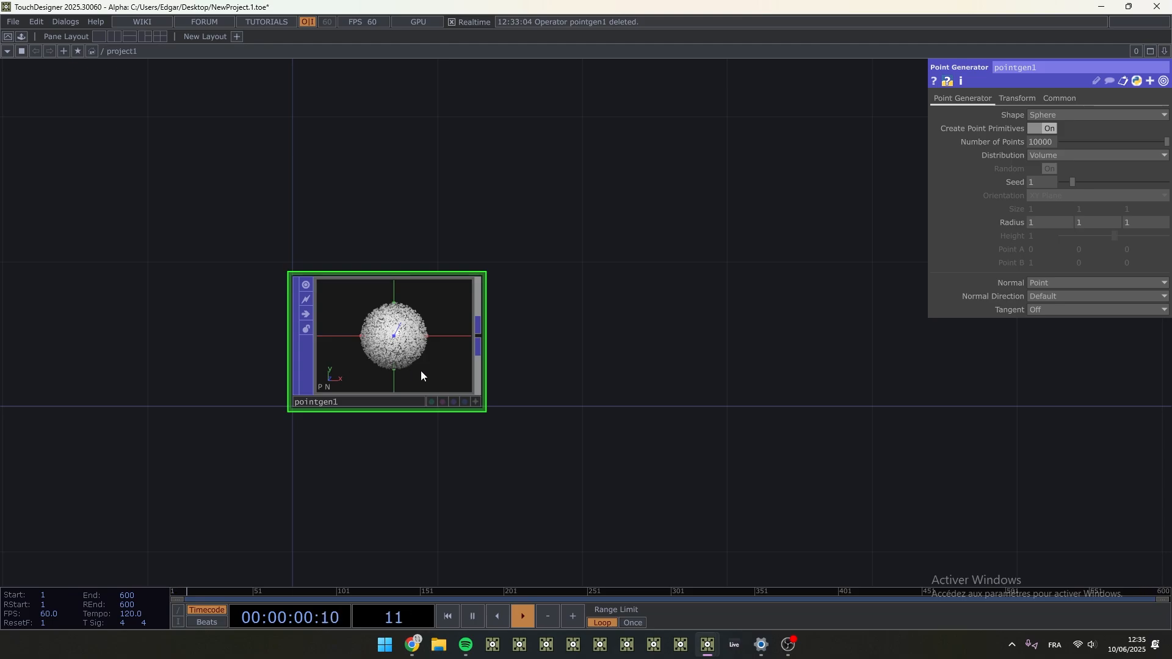
- Switch to Paint with a blank canvas
key(super)
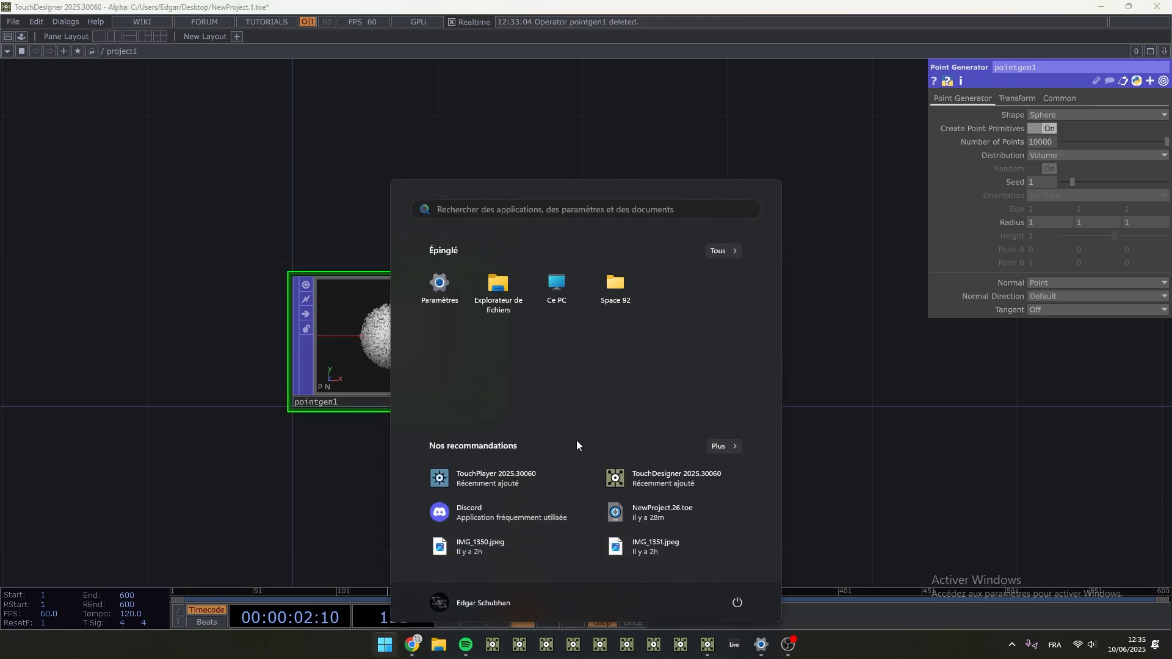
text(paint)
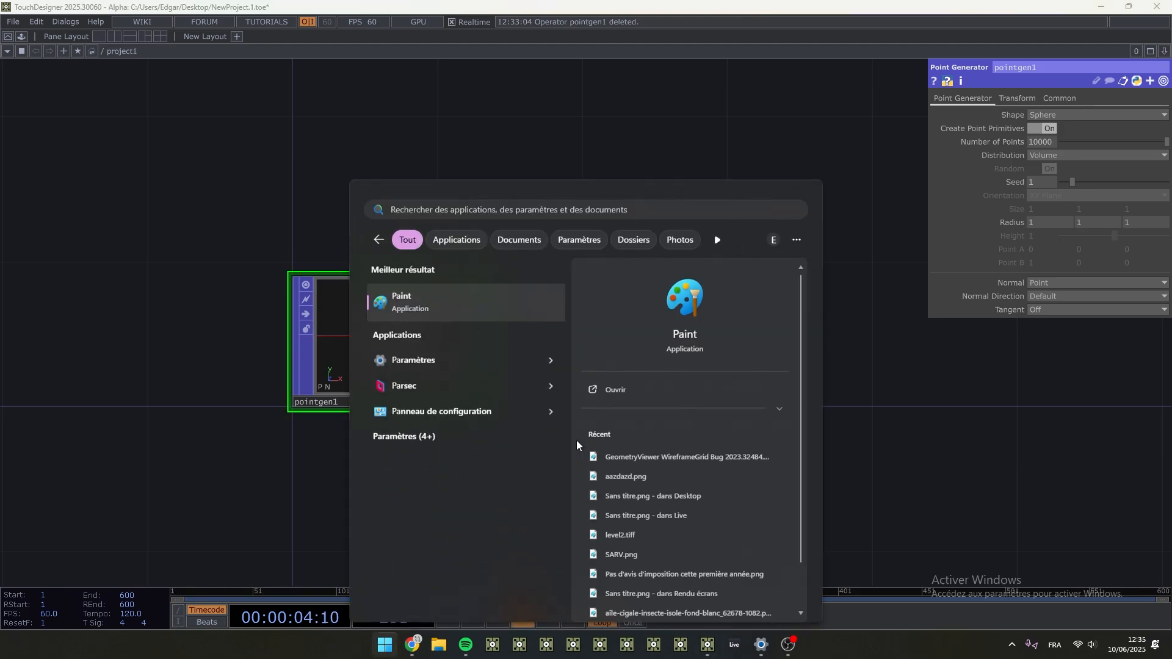
key(Return)
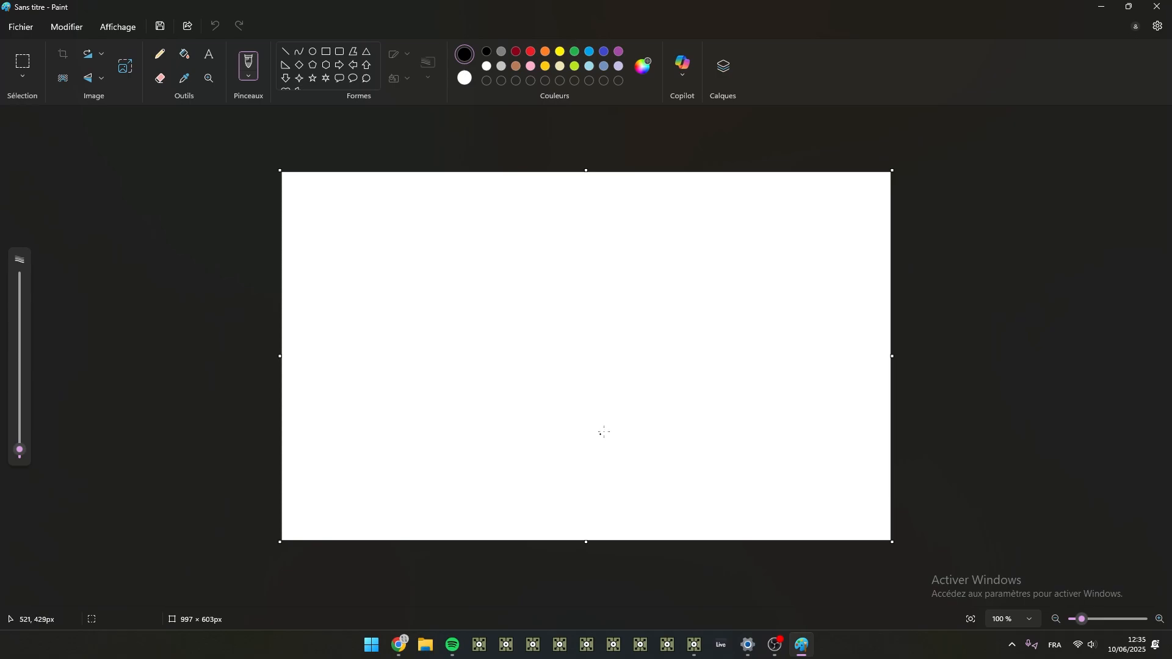
ctrl+scroll(611, 427, up, 2)
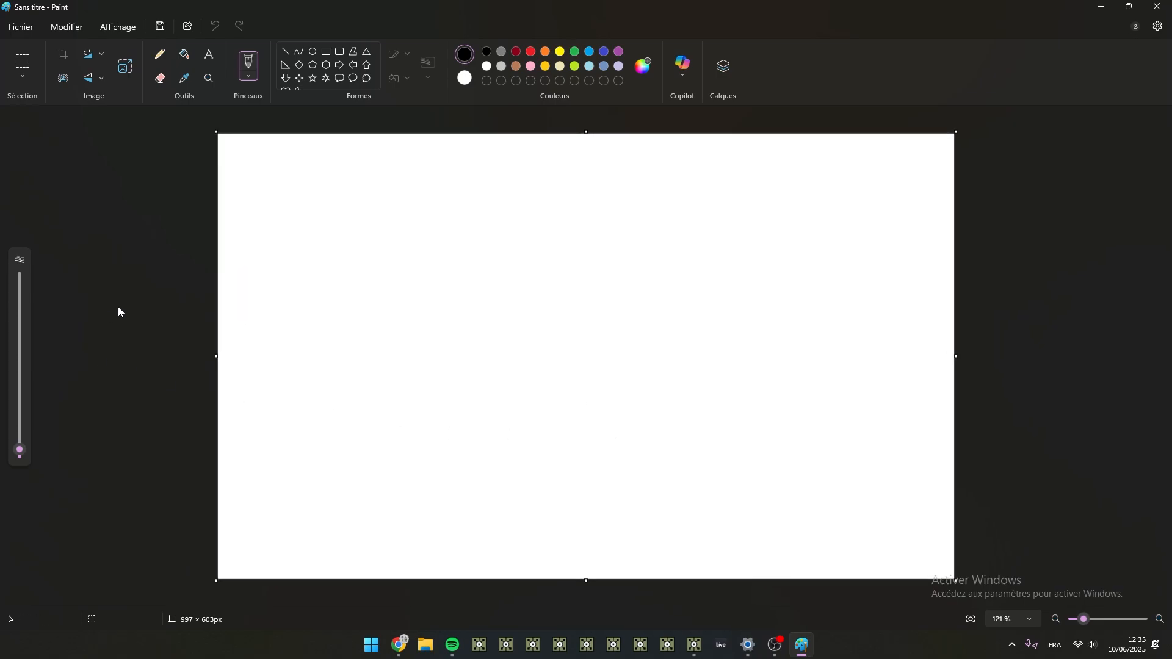
- Draw a tall opening square bracket with the pencil and handwrite "setup" beside it
click(160, 54)
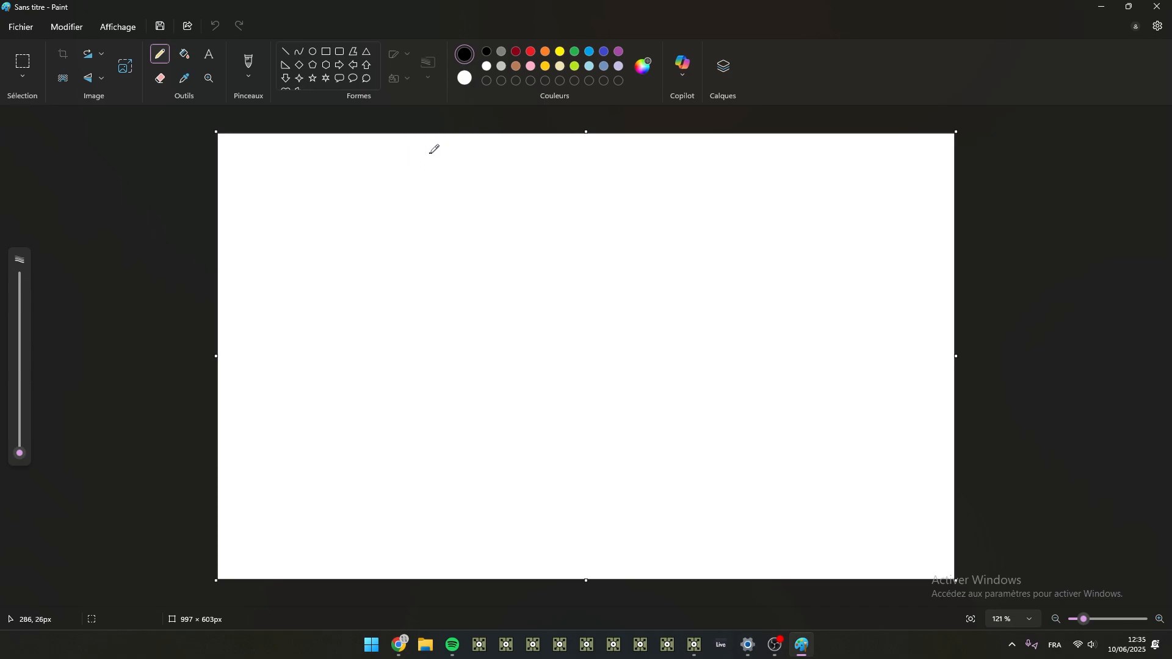
mouse_move(430, 153)
mouse_down()
mouse_move(421, 154)
mouse_move(412, 284)
mouse_move(427, 284)
mouse_up()
mouse_move(326, 216)
mouse_down()
mouse_move(368, 220)
mouse_move(350, 202)
mouse_up()
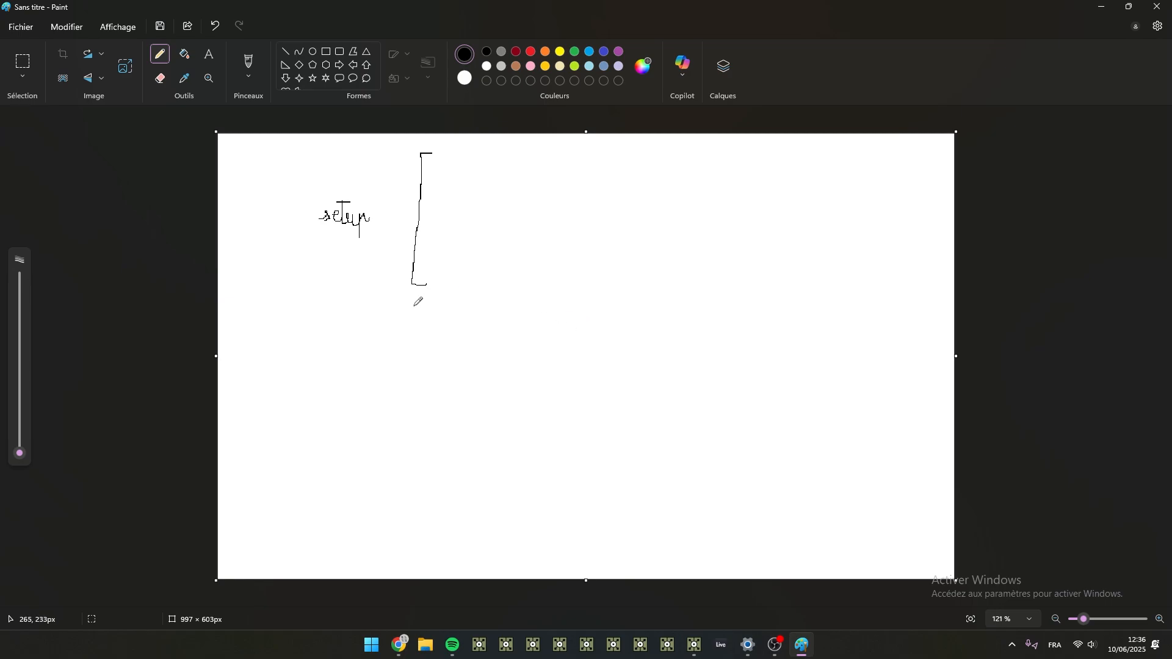
- Draw a second, taller opening bracket below the setup one and handwrite "loop" beside it
drag(423, 304, 421, 567)
mouse_move(294, 409)
mouse_down()
mouse_move(325, 397)
mouse_move(329, 410)
mouse_move(332, 393)
mouse_move(340, 410)
mouse_up()
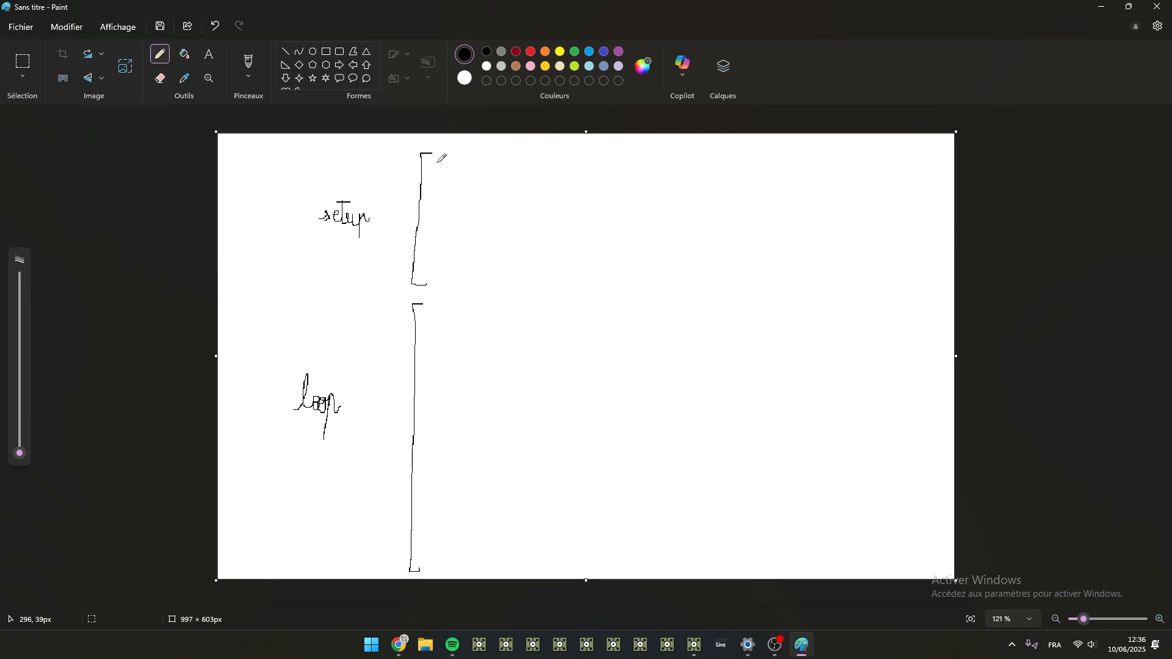
drag(436, 156, 448, 159)
mouse_move(472, 168)
mouse_down()
mouse_move(459, 166)
mouse_move(504, 166)
mouse_move(496, 200)
mouse_move(514, 172)
mouse_up()
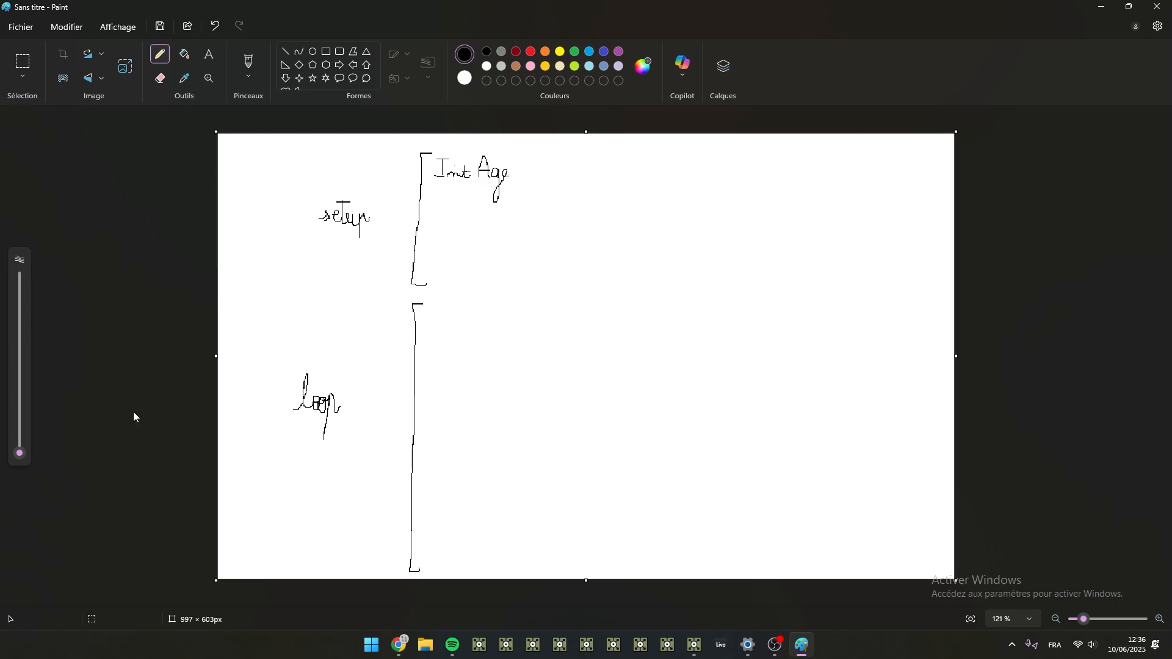
drag(18, 453, 20, 449)
key(ctrl+z)
key(ctrl+z)
key(ctrl+z)
key(ctrl+z)
key(ctrl+z)
key(ctrl+z)
key(ctrl+z)
key(ctrl+z)
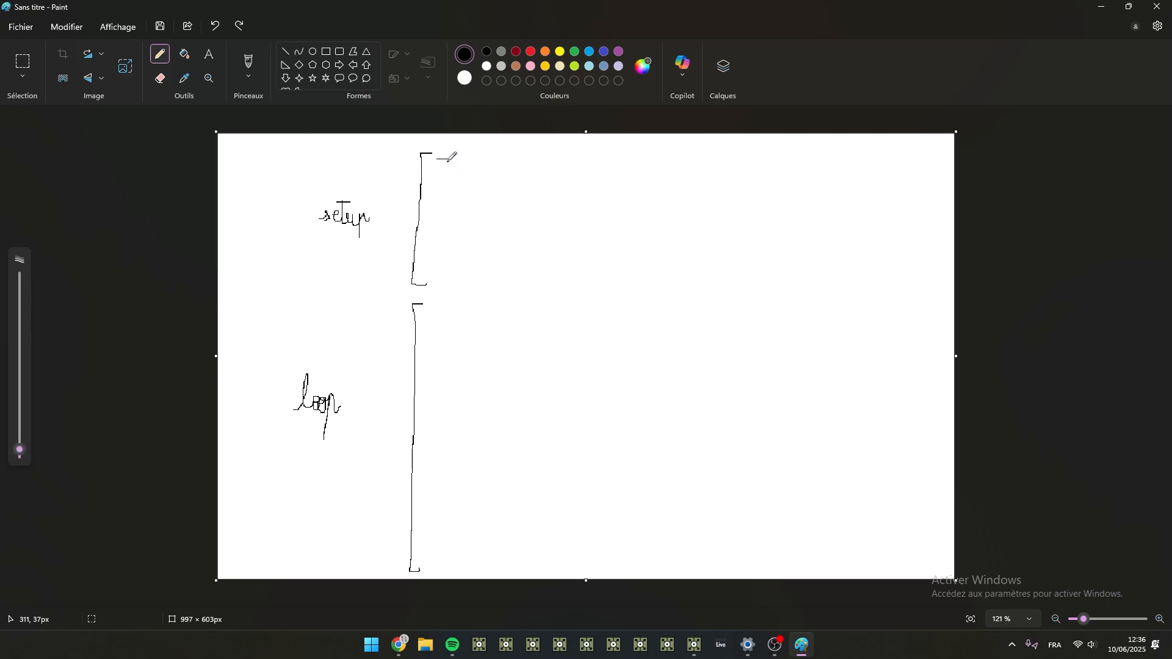
drag(440, 156, 456, 157)
- Thicken the pencil stroke slightly and handwrite "InitAge = 0" as the first line of the setup bracket
key(ctrl+z)
drag(20, 450, 20, 451)
mouse_move(436, 158)
mouse_down()
mouse_move(455, 158)
mouse_move(446, 176)
mouse_up()
mouse_move(439, 177)
mouse_down()
mouse_move(474, 162)
mouse_move(465, 174)
mouse_move(481, 175)
mouse_move(502, 158)
mouse_move(513, 178)
mouse_up()
key(ctrl+z)
mouse_move(495, 171)
mouse_down()
mouse_move(508, 170)
mouse_move(516, 191)
mouse_move(534, 168)
mouse_move(556, 166)
mouse_up()
drag(544, 172, 572, 172)
drag(572, 159, 573, 171)
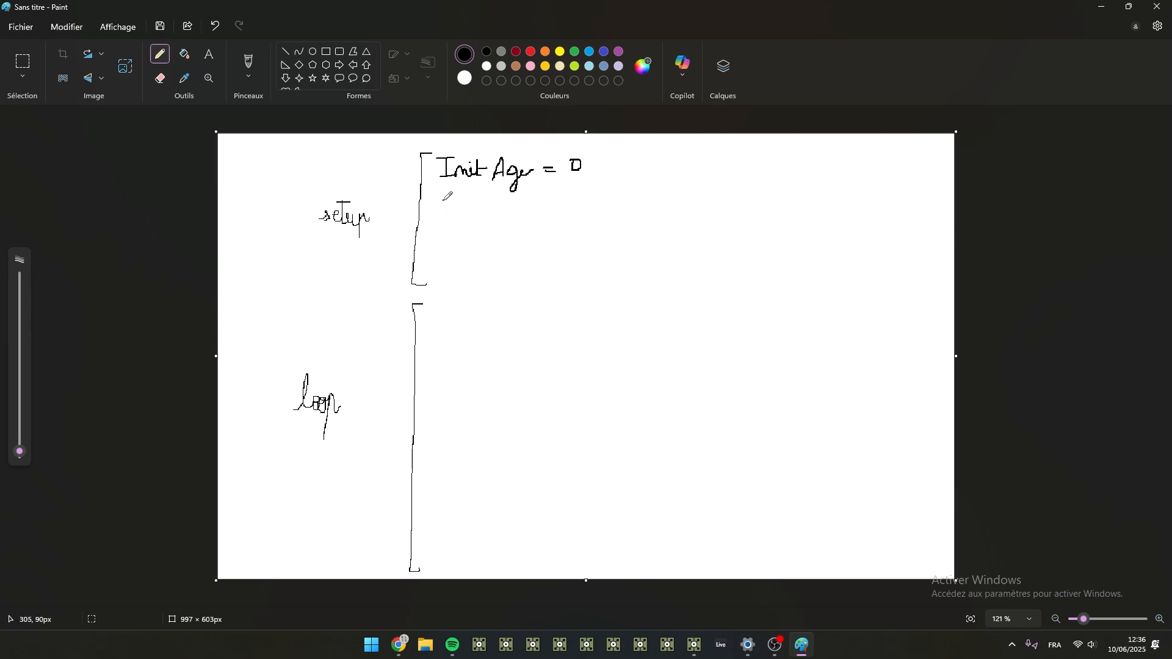
- Handwrite "MaxAge = 2 s" followed by a right-pointing arrow under the InitAge line
mouse_move(442, 210)
mouse_down()
mouse_move(452, 194)
mouse_move(468, 211)
mouse_move(530, 195)
mouse_move(525, 216)
mouse_move(540, 209)
mouse_up()
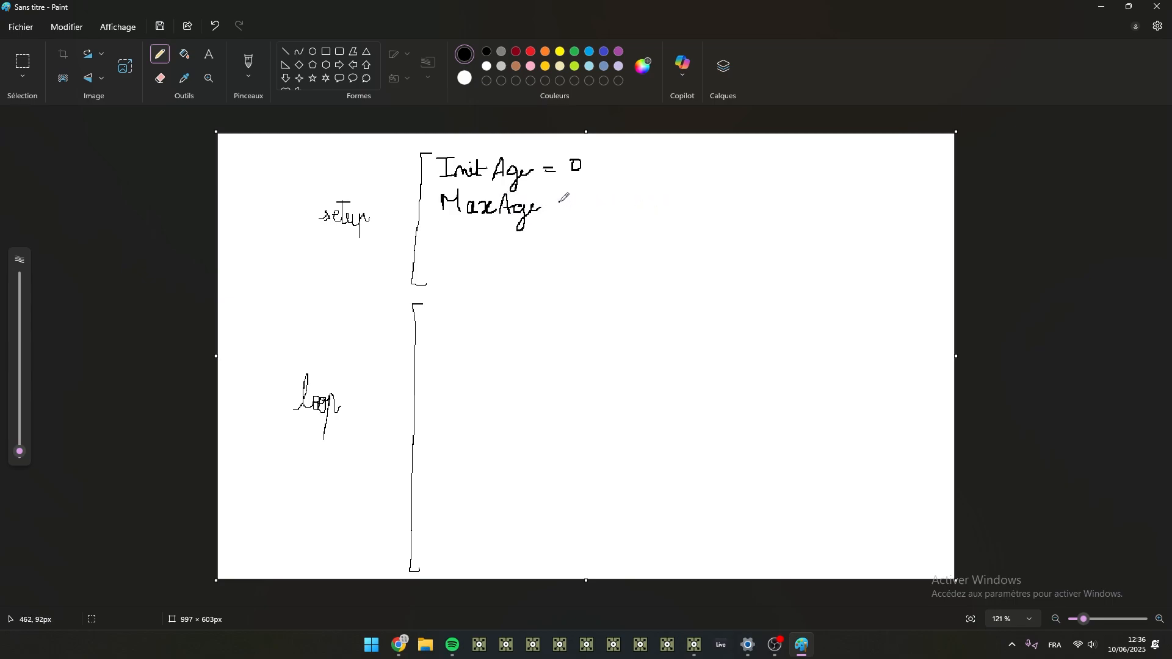
drag(556, 203, 568, 211)
mouse_move(591, 191)
mouse_down()
mouse_move(589, 211)
mouse_move(623, 209)
mouse_up()
mouse_move(643, 202)
mouse_down()
mouse_move(688, 203)
mouse_move(676, 208)
mouse_up()
- Place Paint and TouchDesigner side by side and check the project's FPS setting
mouse_move(722, 13)
mouse_down()
mouse_move(725, 32)
mouse_move(1068, 177)
mouse_move(1170, 166)
mouse_up()
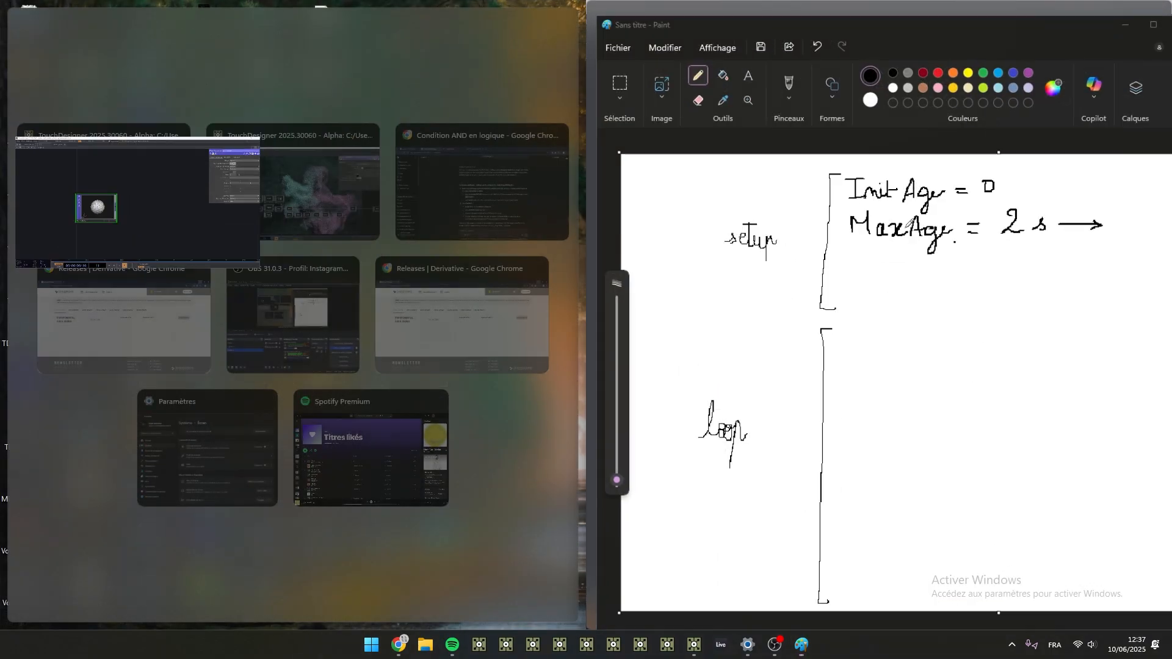
click(71, 200)
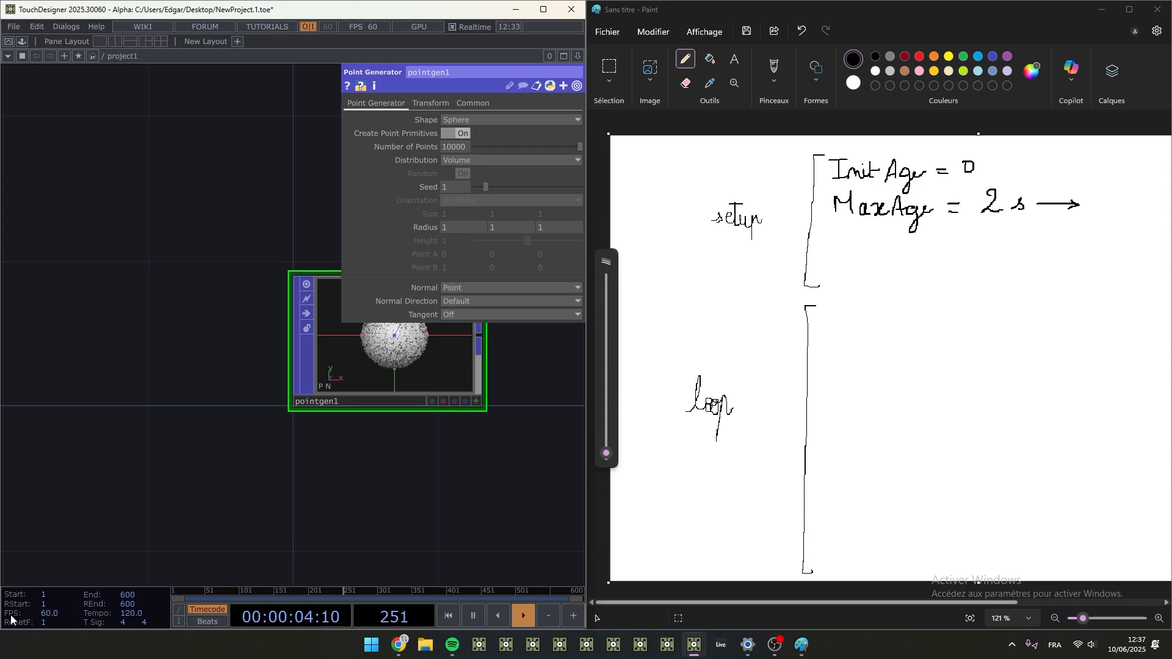
click(61, 613)
- Complete the MaxAge line with a curved "x60" arrow and the result "120 f", redoing the untidy digits
drag(1008, 183, 1042, 171)
mouse_move(1047, 167)
mouse_down()
mouse_move(1085, 182)
mouse_move(1102, 205)
mouse_move(1119, 187)
mouse_move(1124, 203)
mouse_move(1129, 190)
mouse_move(1146, 199)
mouse_move(1140, 220)
mouse_move(1133, 205)
mouse_up()
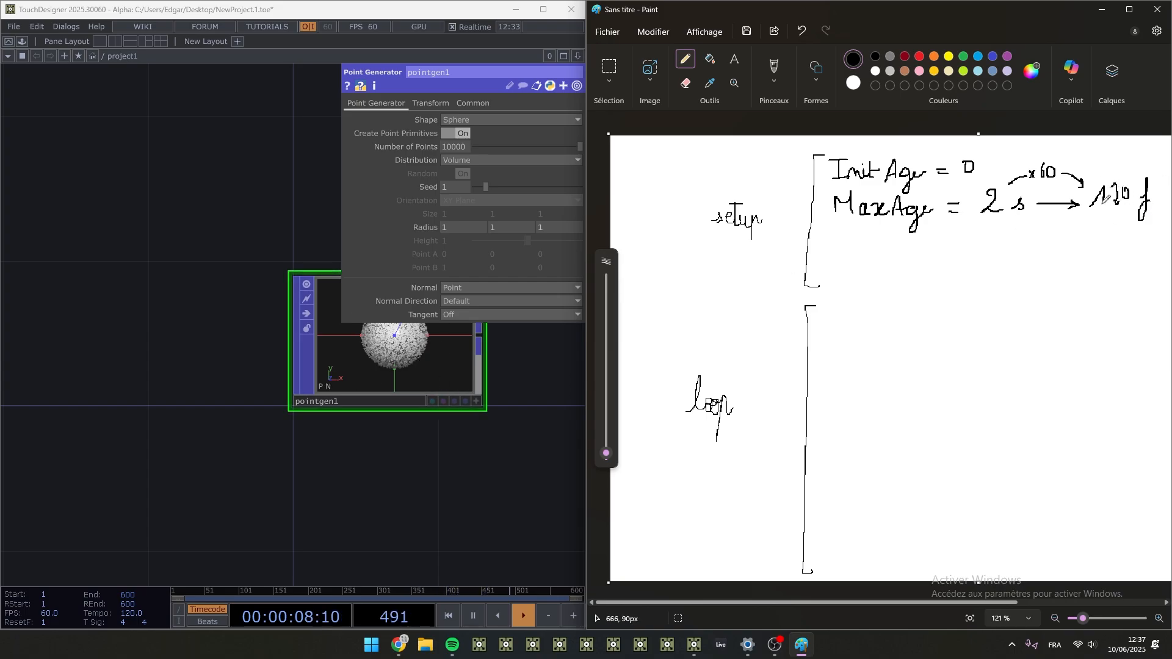
key(ctrl+z)
key(ctrl+z)
key(ctrl+z)
key(ctrl+z)
key(ctrl+z)
key(ctrl+z)
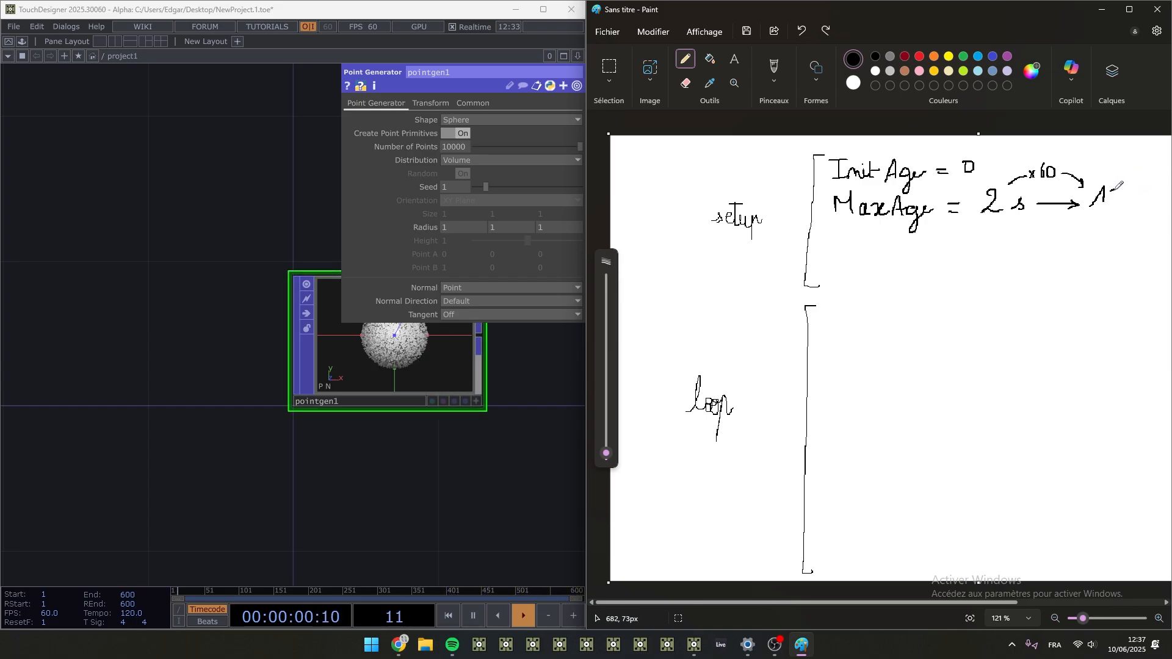
mouse_move(1114, 189)
mouse_down()
mouse_move(1142, 202)
mouse_move(1145, 223)
mouse_up()
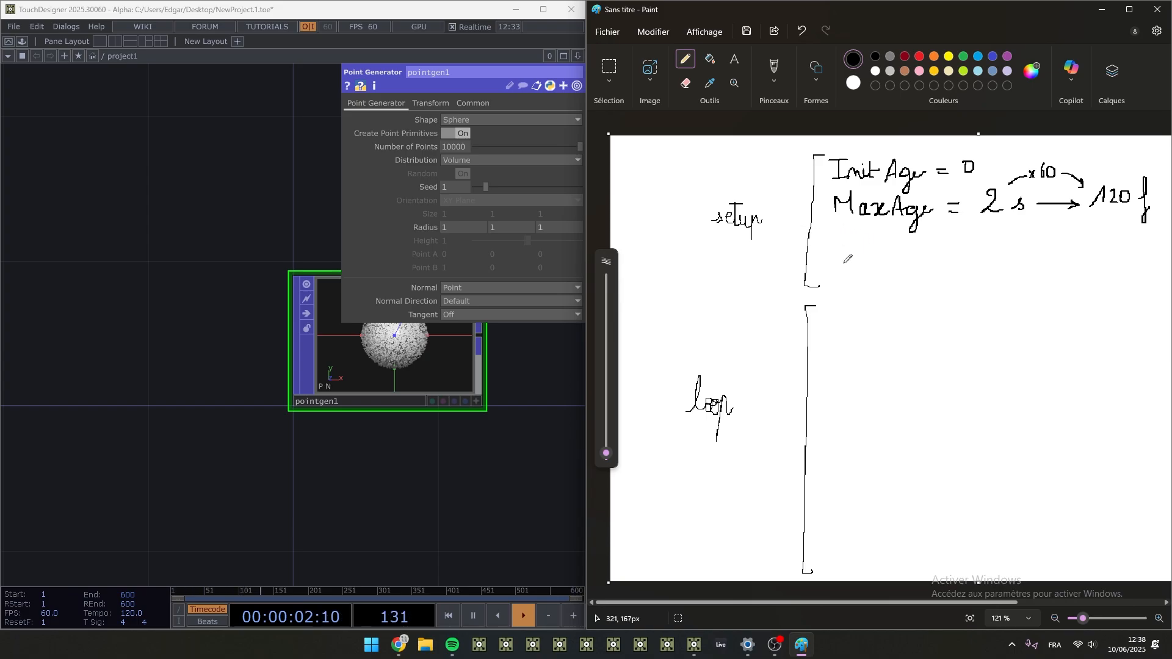
- Handwrite "Age = random (InitAge, MaxAge)" as the last line of the setup bracket
mouse_move(816, 266)
mouse_down()
mouse_move(833, 252)
mouse_move(841, 264)
mouse_move(847, 253)
mouse_move(909, 248)
mouse_move(977, 259)
mouse_up()
click(1037, 252)
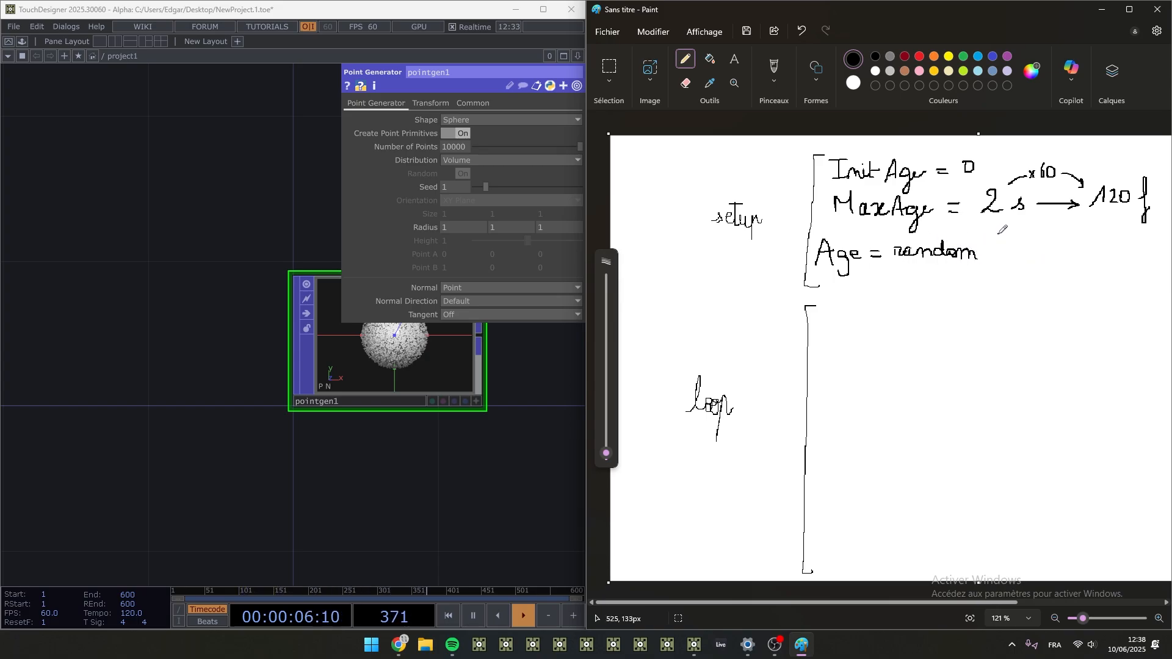
mouse_move(1004, 237)
mouse_down()
mouse_move(1000, 256)
mouse_move(1019, 236)
mouse_move(1021, 249)
mouse_up()
mouse_move(1023, 240)
mouse_down()
mouse_move(1059, 245)
mouse_move(1054, 269)
mouse_move(1102, 237)
mouse_move(1150, 239)
mouse_move(1147, 262)
mouse_move(1158, 260)
mouse_up()
click(1077, 246)
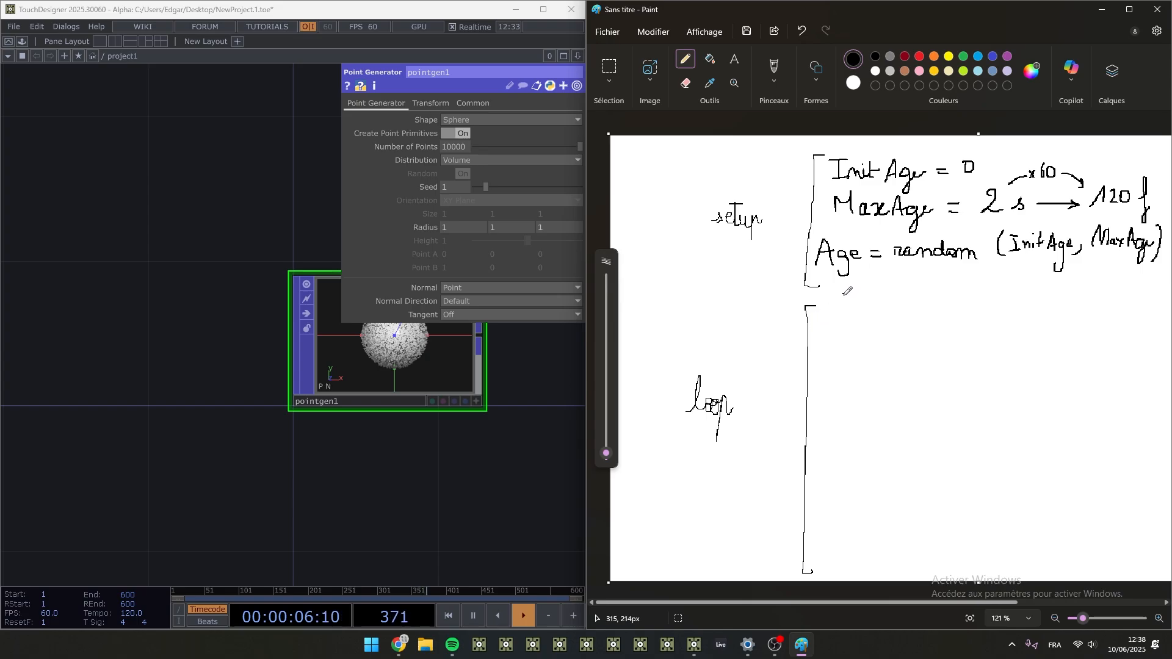
- Handwrite "Age = Age + 1" as the first line of the loop bracket
mouse_move(822, 330)
mouse_down()
mouse_move(832, 311)
mouse_move(838, 331)
mouse_move(837, 320)
mouse_move(851, 330)
mouse_move(846, 346)
mouse_move(898, 309)
mouse_move(903, 331)
mouse_up()
drag(894, 322, 903, 322)
mouse_move(916, 317)
mouse_down()
mouse_move(917, 340)
mouse_move(927, 321)
mouse_move(965, 325)
mouse_up()
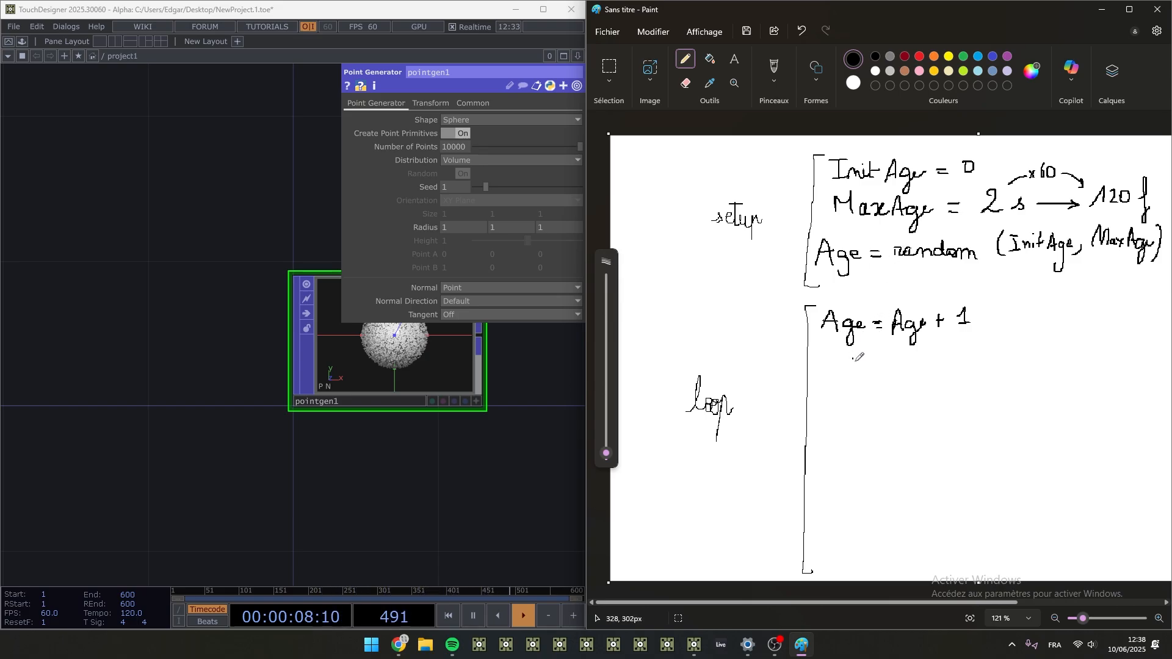
- Handwrite "Dead ← (Age ≥ MaxAge)" in the loop bracket and replace the Age line's equals sign with a left arrow
mouse_move(821, 356)
mouse_down()
mouse_move(822, 376)
mouse_move(834, 358)
mouse_move(825, 374)
mouse_move(871, 359)
mouse_move(881, 370)
mouse_up()
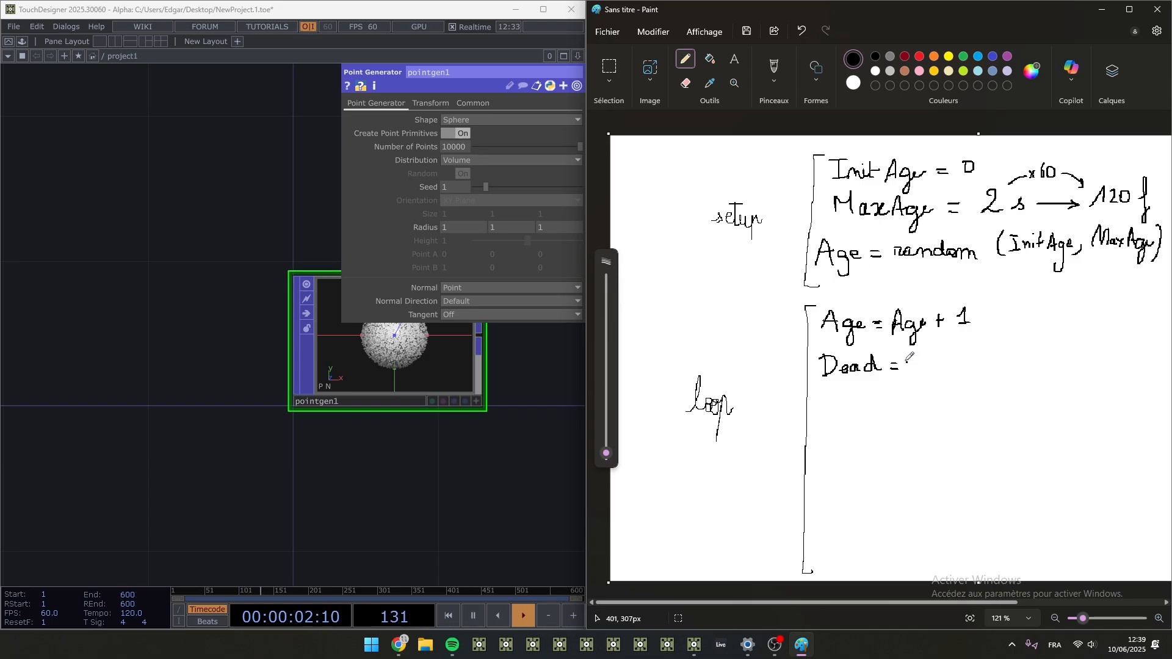
key(ctrl+z)
key(ctrl+z)
mouse_move(894, 367)
mouse_down()
mouse_move(914, 366)
mouse_move(895, 372)
mouse_up()
click(687, 84)
drag(871, 318, 878, 329)
click(685, 62)
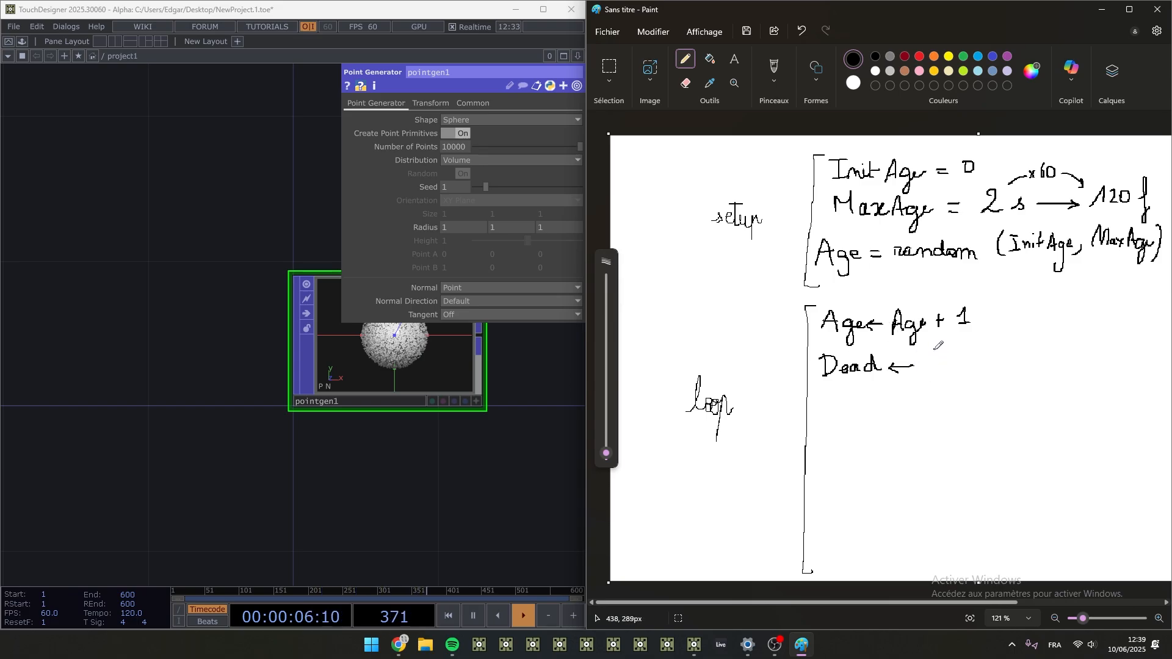
mouse_move(933, 345)
mouse_down()
mouse_move(930, 372)
mouse_move(962, 358)
mouse_move(1019, 360)
mouse_move(1059, 340)
mouse_move(1067, 365)
mouse_move(1096, 350)
mouse_move(1086, 363)
mouse_up()
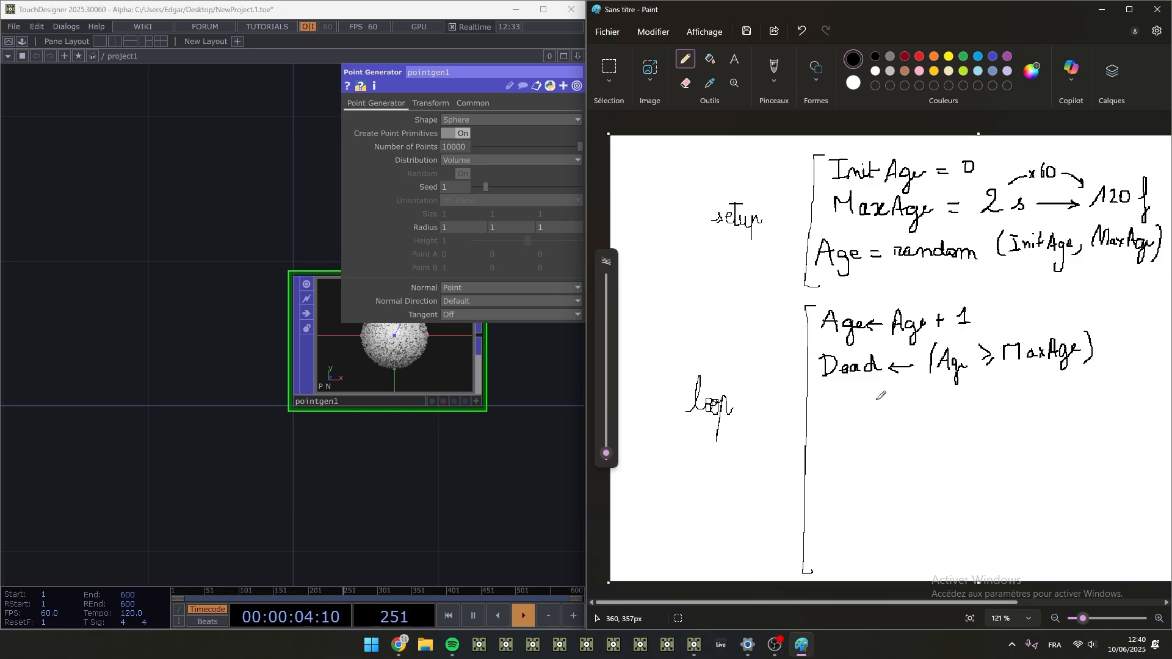
- Mark the loop lines with bullet dots and handwrite the condition "if (Dead):" as the third line
click(809, 325)
click(811, 410)
mouse_move(828, 411)
mouse_down()
mouse_move(842, 425)
mouse_move(894, 404)
mouse_move(940, 420)
mouse_up()
click(833, 396)
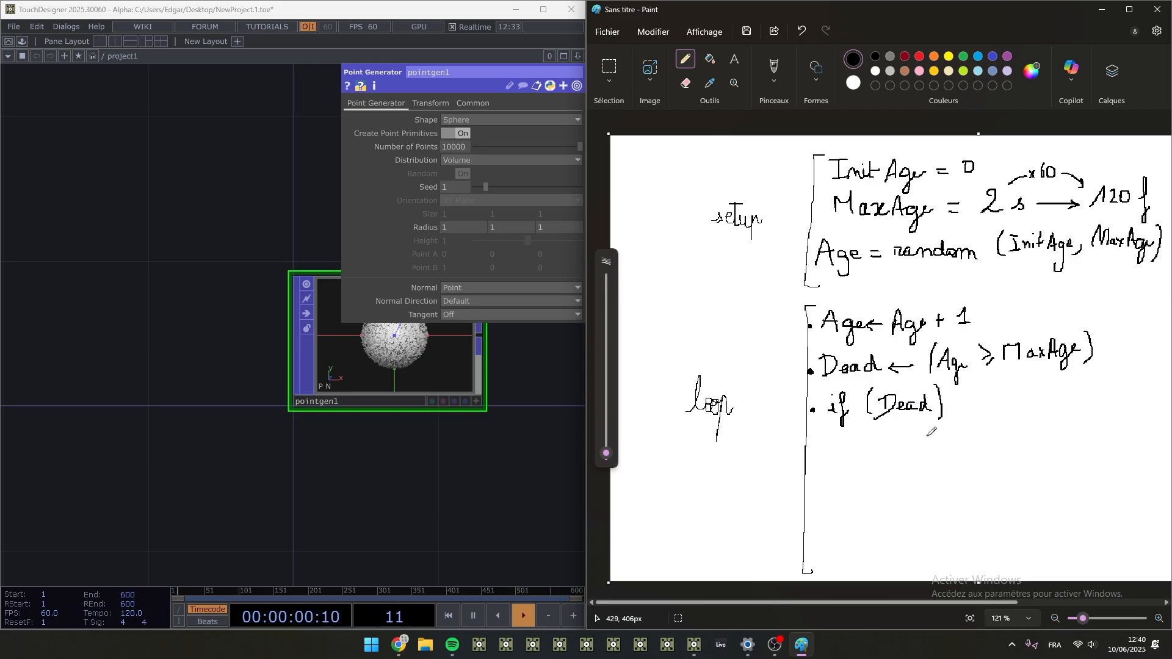
click(951, 410)
- Handwrite "Age = InitAge" indented under the if condition, restarting the first attempt farther in
mouse_move(817, 444)
mouse_down()
mouse_move(859, 443)
mouse_move(849, 447)
mouse_up()
key(ctrl+z)
key(ctrl+z)
mouse_move(856, 448)
mouse_down()
mouse_move(860, 430)
mouse_move(866, 449)
mouse_move(865, 439)
mouse_up()
mouse_move(886, 434)
mouse_down()
mouse_move(878, 467)
mouse_move(895, 434)
mouse_move(907, 437)
mouse_up()
mouse_move(898, 444)
mouse_down()
mouse_move(928, 426)
mouse_move(921, 444)
mouse_up()
mouse_move(916, 445)
mouse_down()
mouse_move(945, 430)
mouse_move(962, 445)
mouse_up()
mouse_move(956, 430)
mouse_down()
mouse_move(971, 442)
mouse_move(1005, 434)
mouse_up()
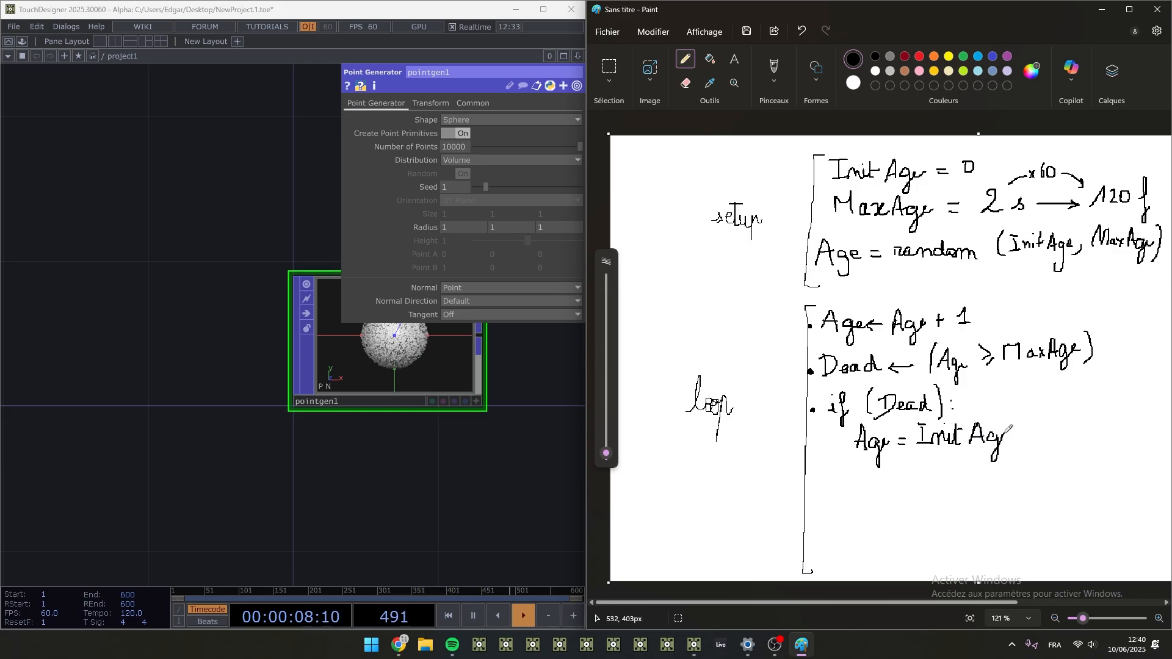
- Handwrite the branch "else:" with "Age = Age" indented beneath it
drag(833, 481, 886, 480)
click(894, 487)
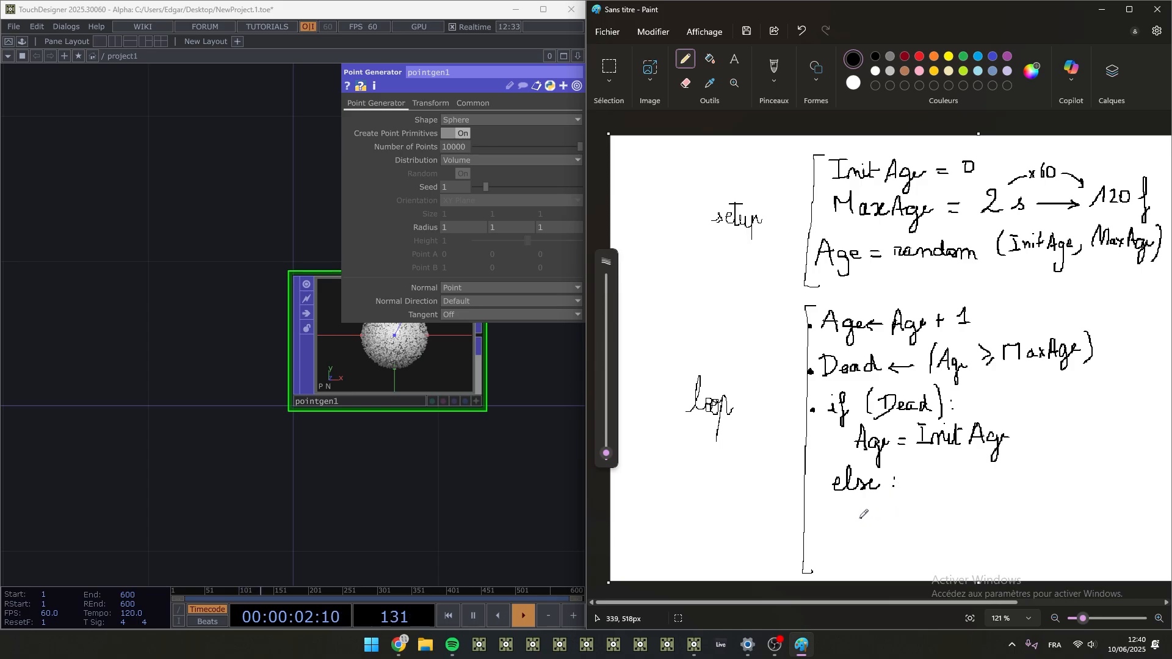
mouse_move(854, 520)
mouse_down()
mouse_move(889, 502)
mouse_move(948, 513)
mouse_move(947, 530)
mouse_move(967, 504)
mouse_up()
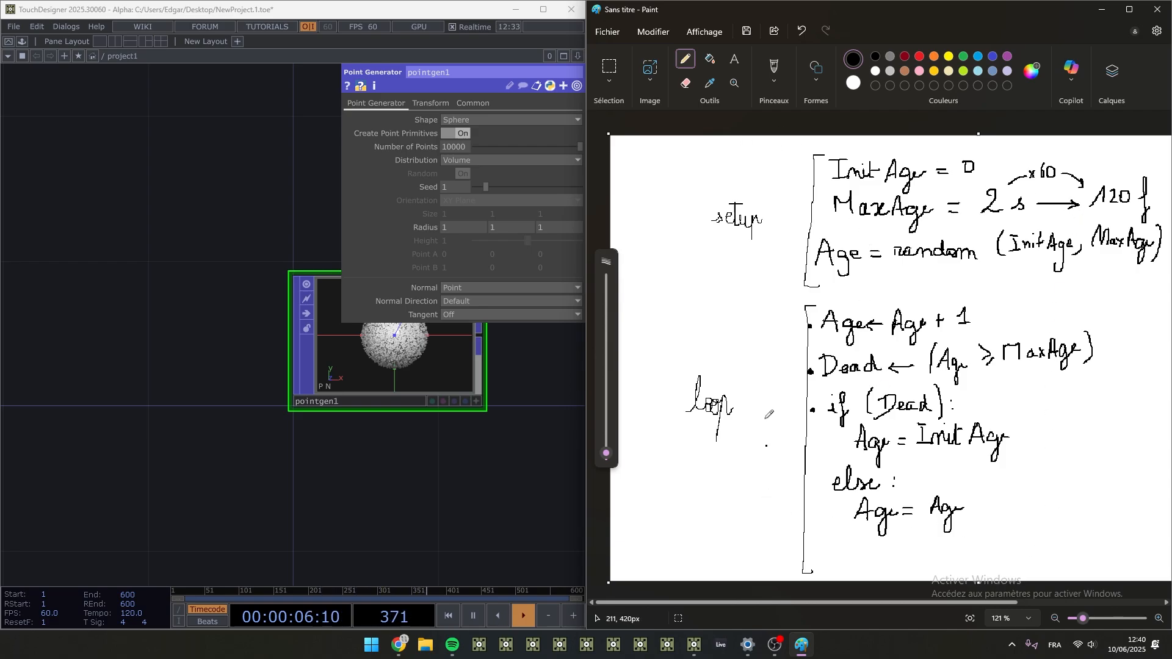
- Widen the TouchDesigner window beside Paint, fit the notes at 110% zoom, and make room in the network beside the Point Generator
mouse_move(763, 9)
mouse_down()
mouse_move(172, 241)
mouse_move(3, 183)
mouse_move(960, 224)
mouse_move(1169, 205)
mouse_up()
mouse_move(574, 371)
mouse_down()
mouse_move(720, 403)
mouse_move(732, 421)
mouse_up()
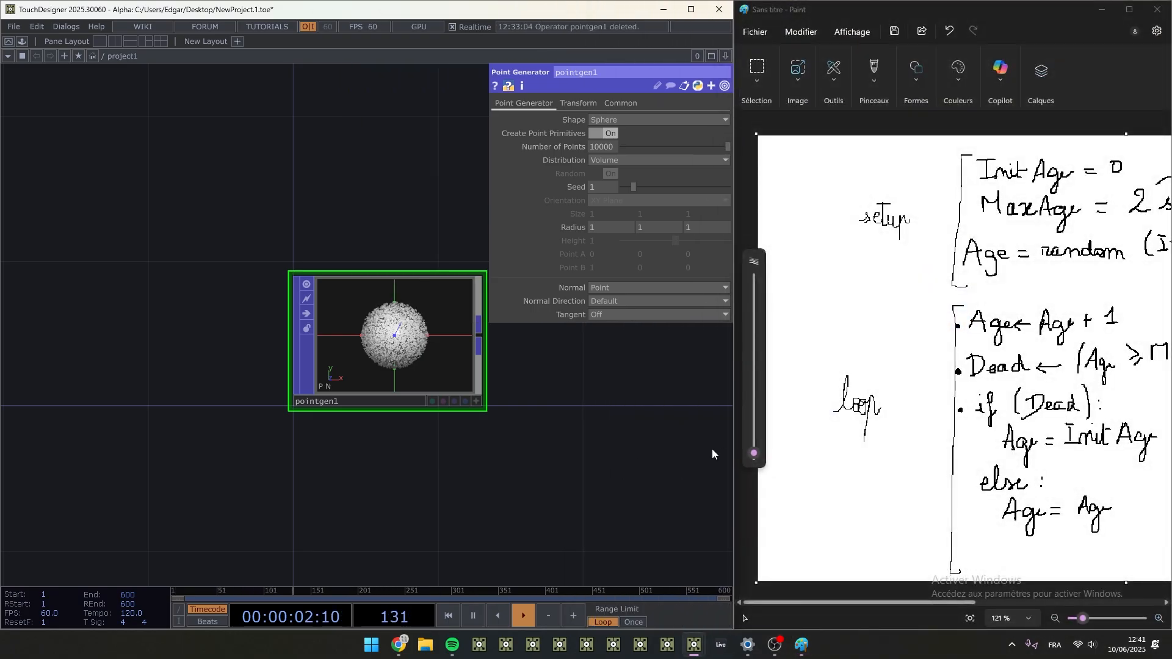
mouse_move(843, 601)
mouse_down()
mouse_move(906, 598)
mouse_move(895, 595)
mouse_up()
ctrl+scroll(879, 428, down, 1)
ctrl+scroll(882, 424, down, 2)
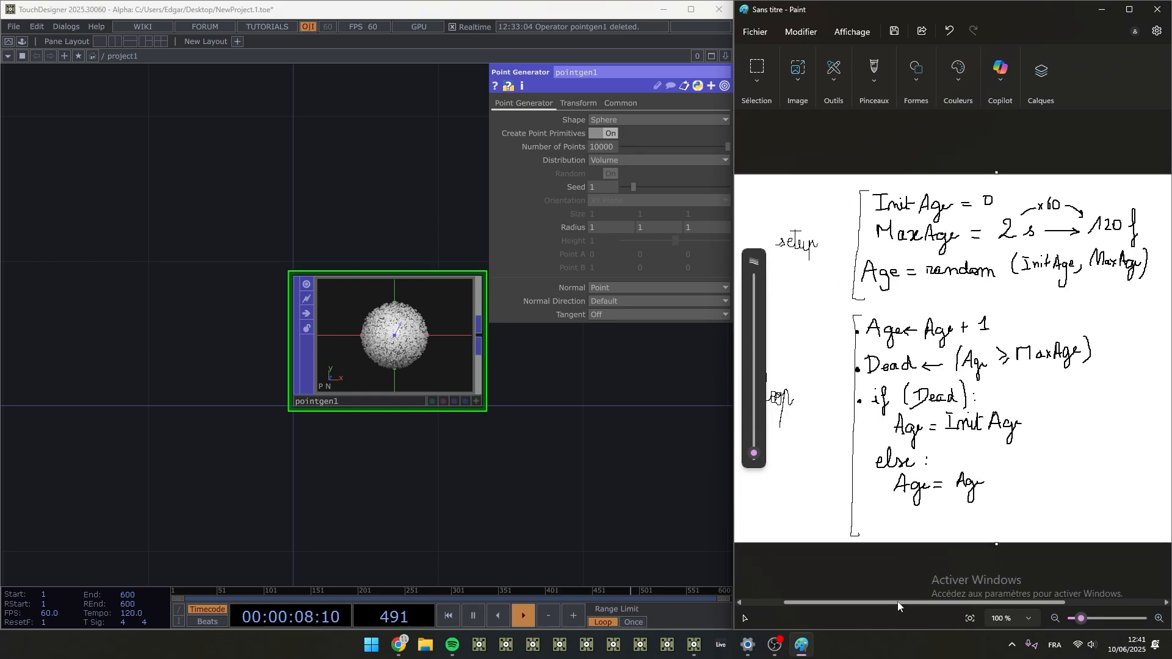
ctrl+scroll(907, 598, up, 1)
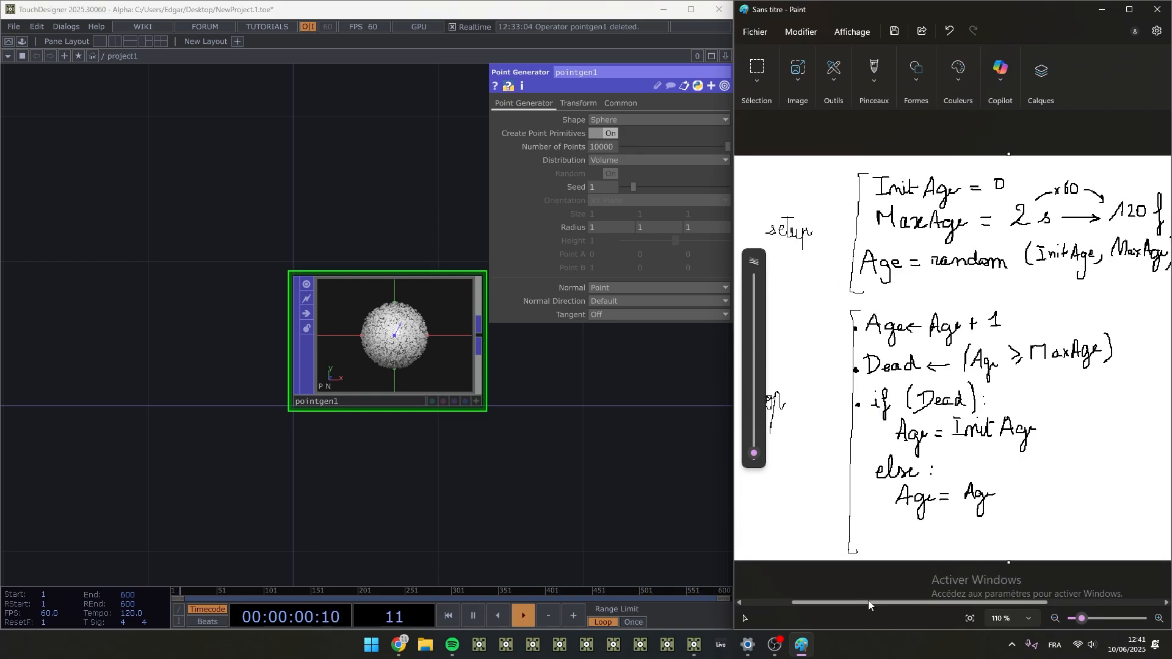
drag(884, 602, 885, 603)
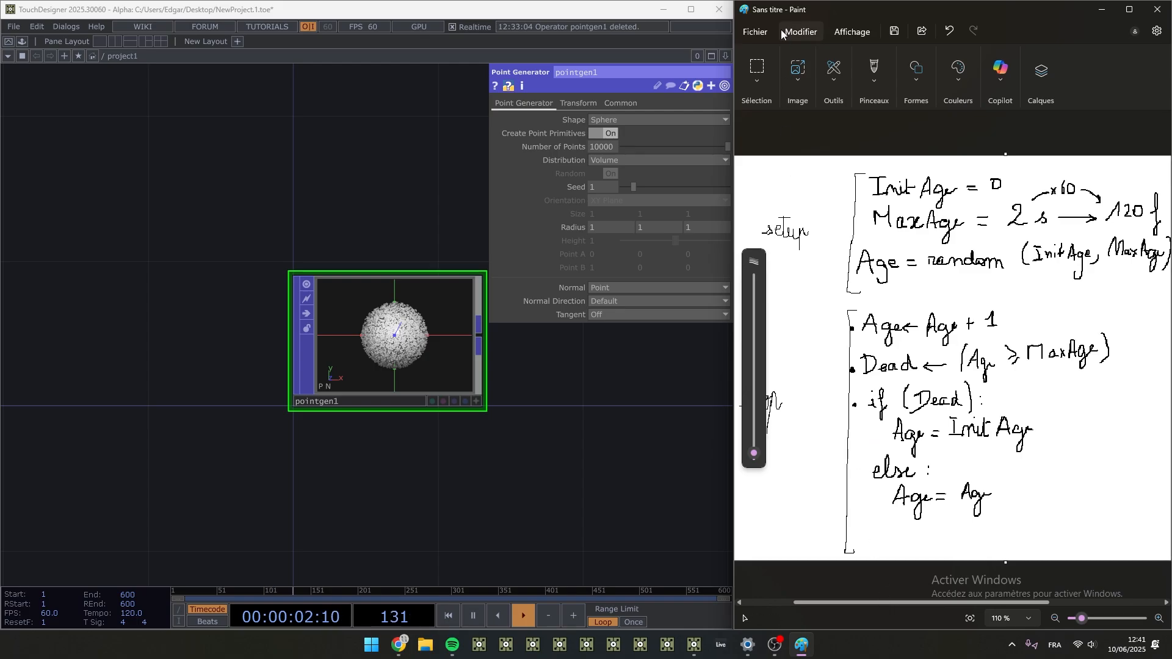
click(759, 65)
drag(556, 444, 225, 449)
scroll(226, 449, down, 3)
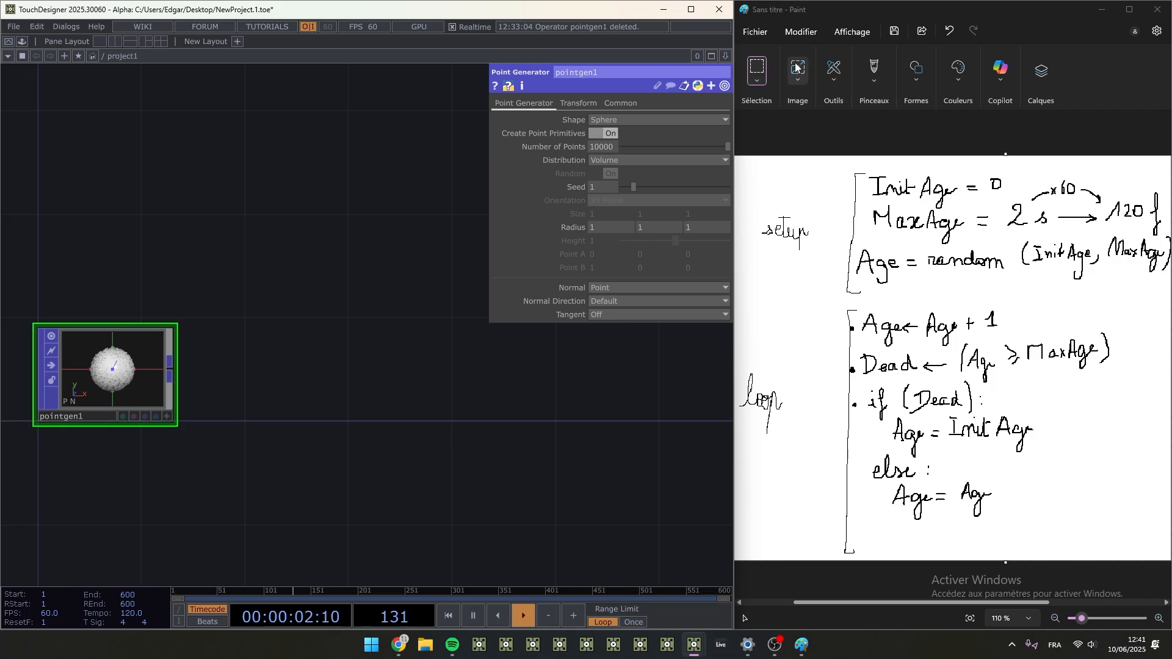
- Underline InitAge, MaxAge and Age in setup and Dead in loop with a red brush, then return to the selection tool
click(874, 82)
click(872, 83)
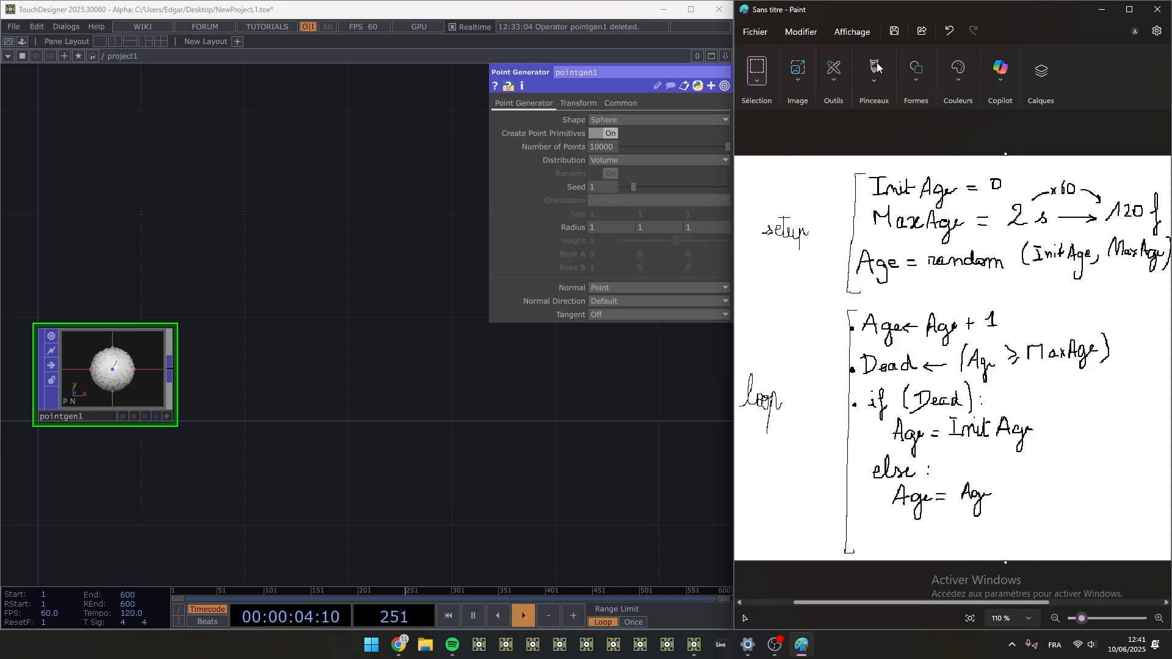
click(873, 66)
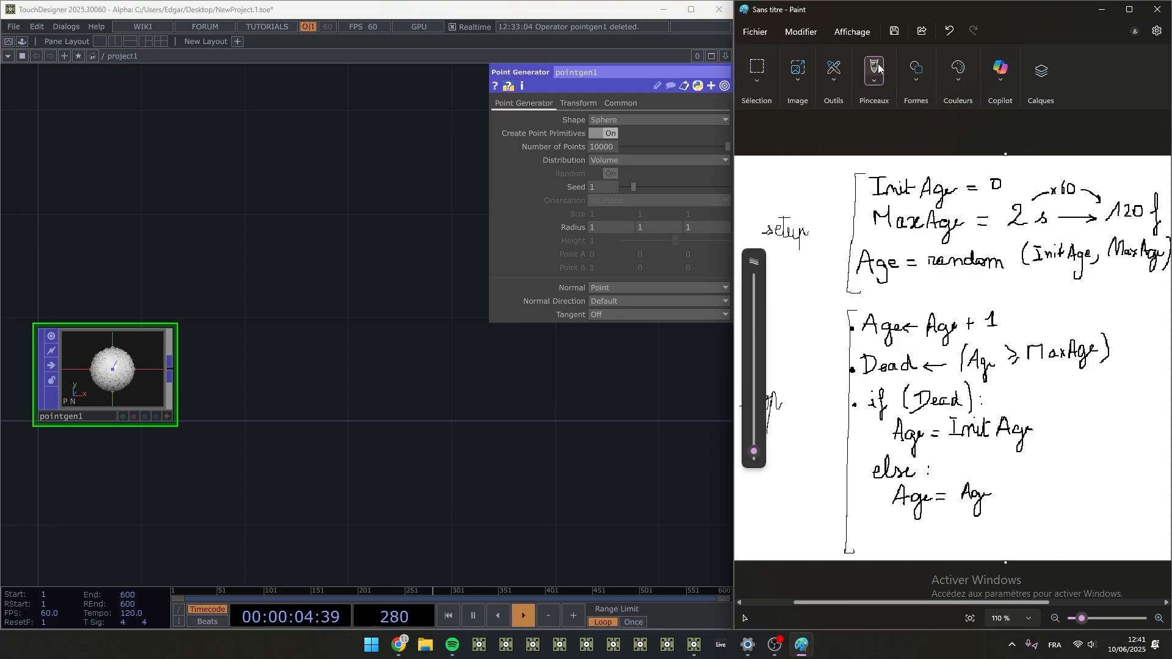
click(960, 79)
click(928, 97)
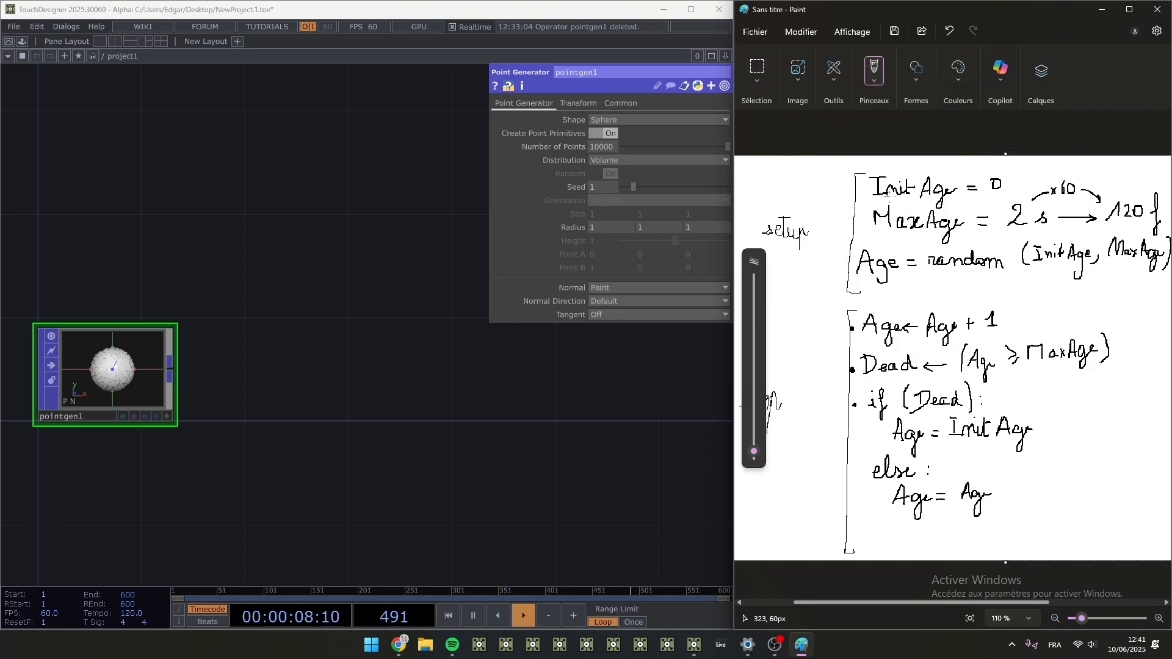
drag(877, 200, 937, 198)
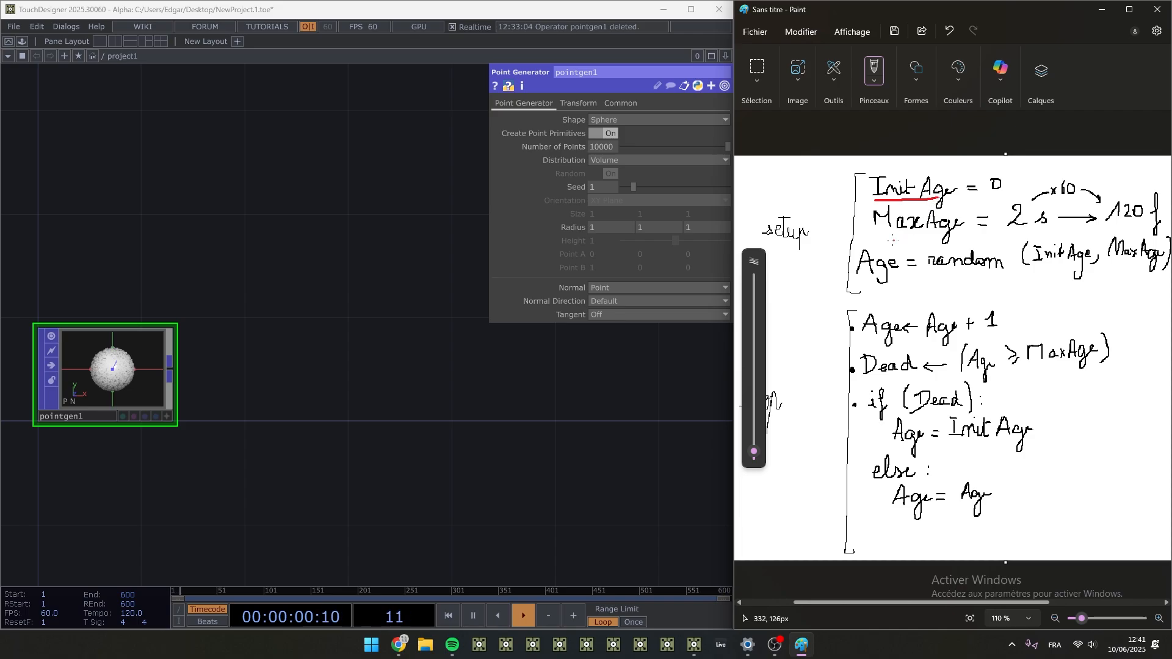
drag(874, 234, 957, 230)
drag(857, 276, 897, 273)
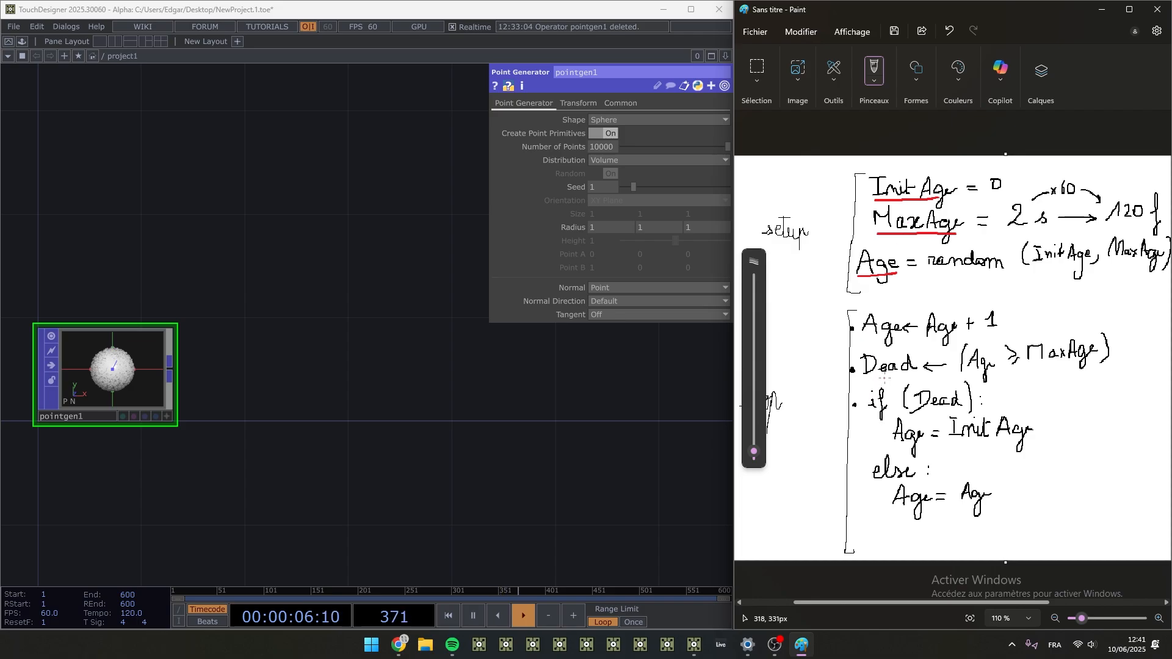
drag(862, 379, 911, 378)
click(757, 69)
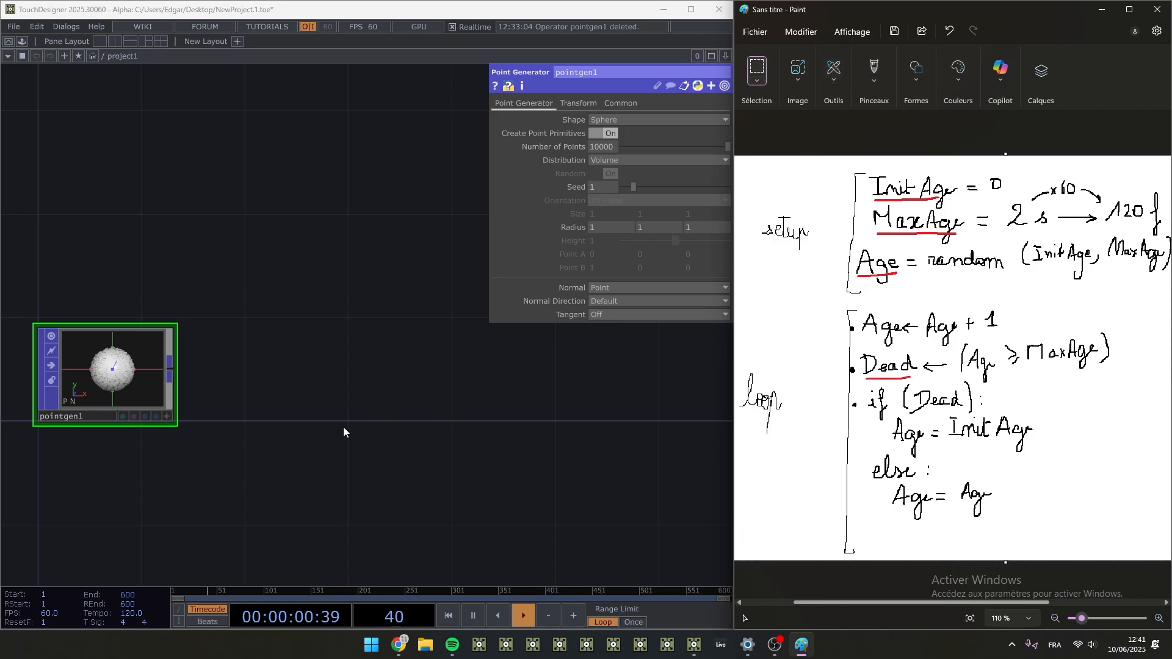
- Add an Attribute POP connected to the output of pointgen1 in TouchDesigner
right_click(171, 370)
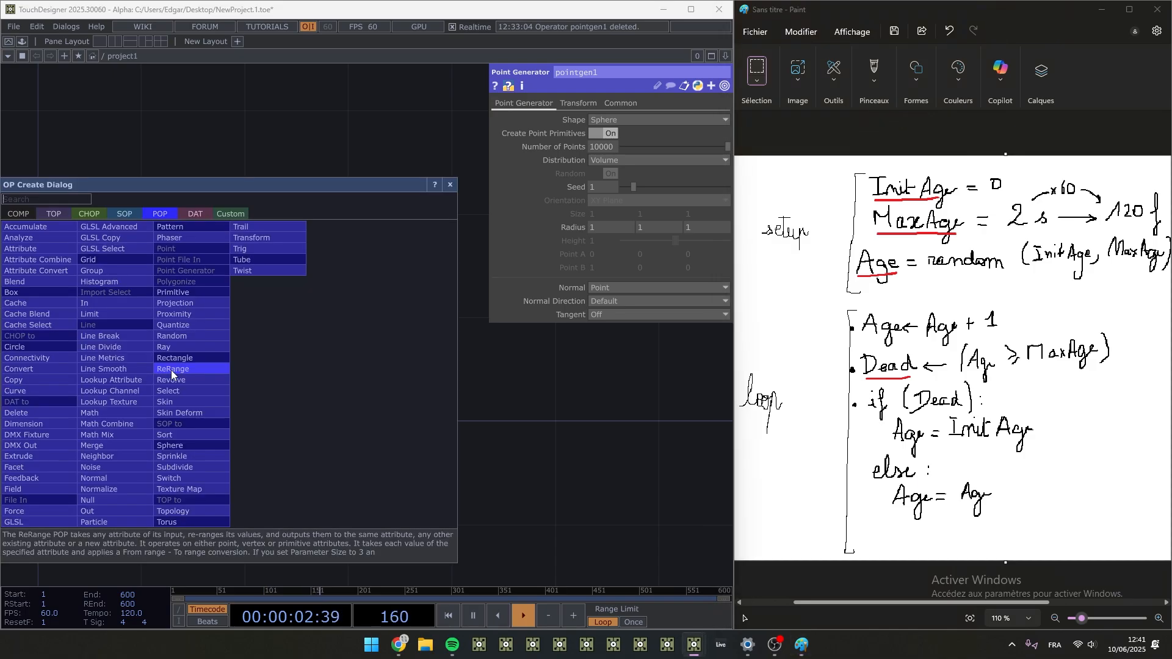
click(34, 251)
click(271, 379)
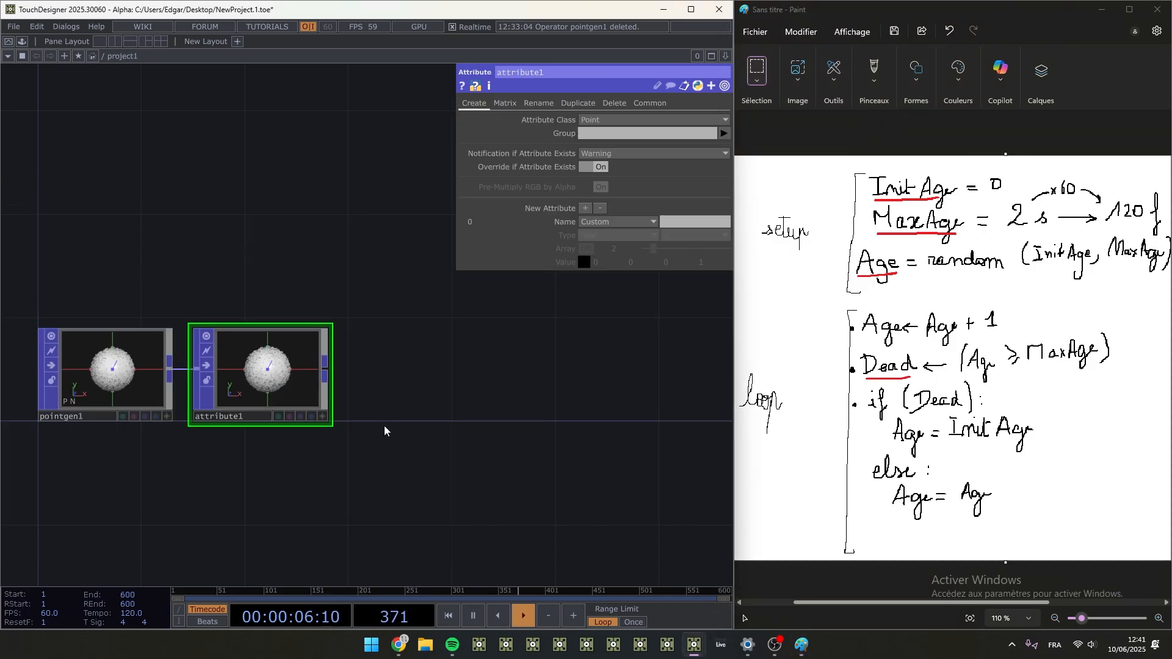
scroll(366, 422, up, 1)
drag(371, 437, 395, 432)
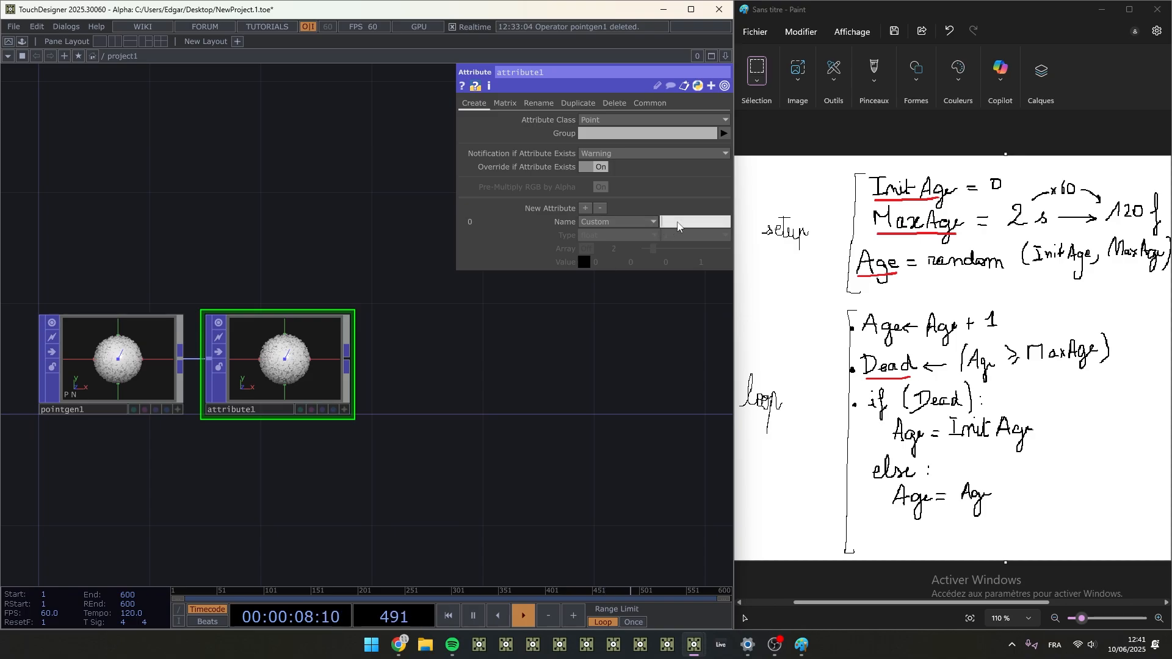
- Name the Attribute POP's first custom attribute InitAge
click(678, 225)
text(InitAge)
key(Return)
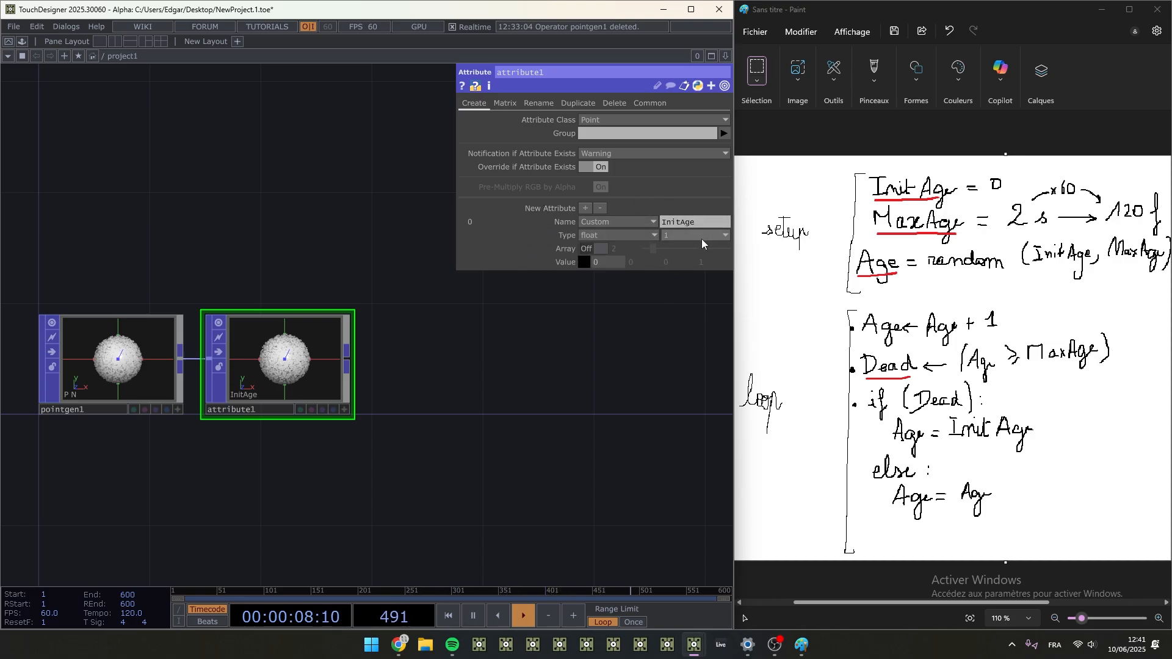
- Add a second custom attribute to attribute1 and name it MaxAge
click(599, 233)
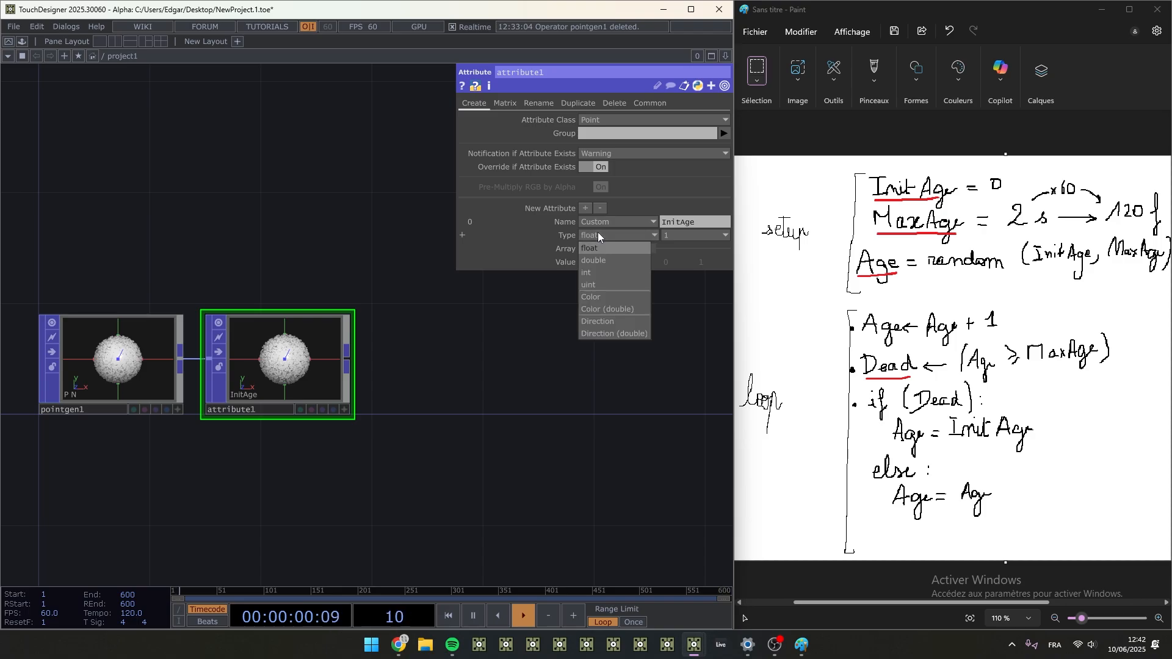
click(598, 232)
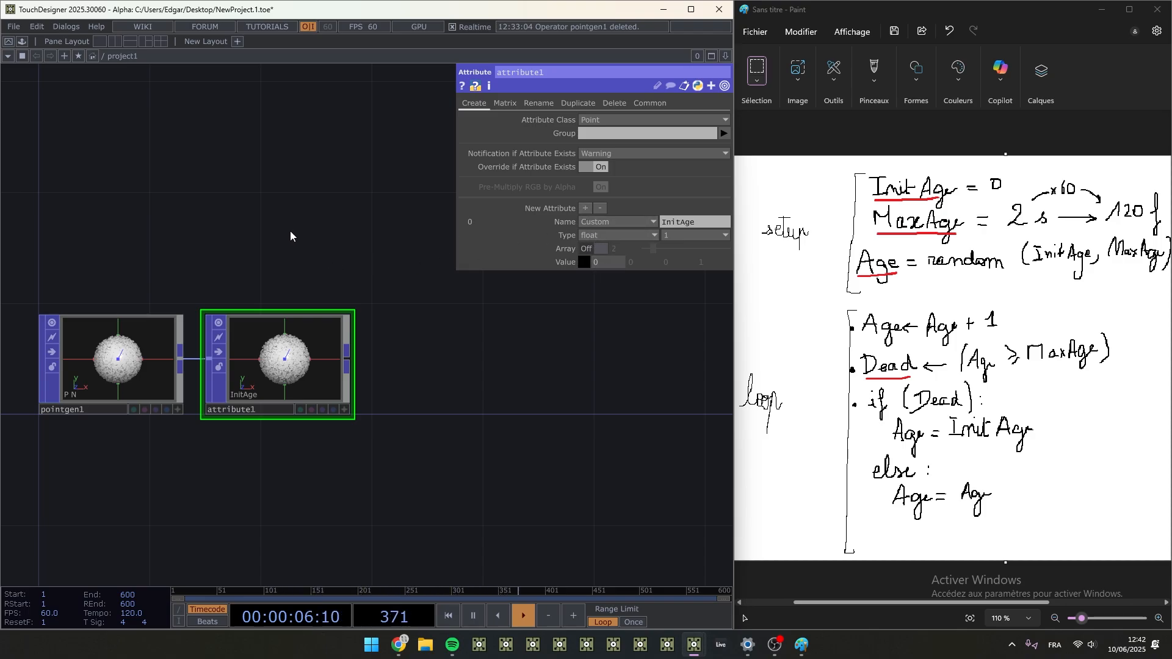
click(585, 208)
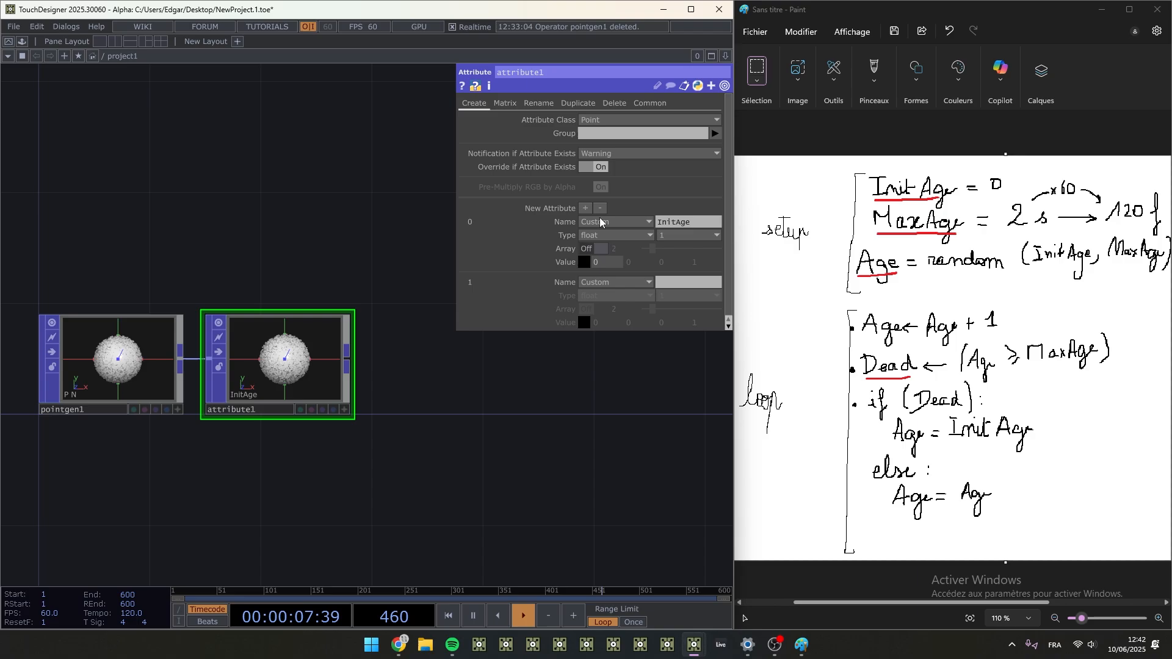
click(690, 283)
text(Max)
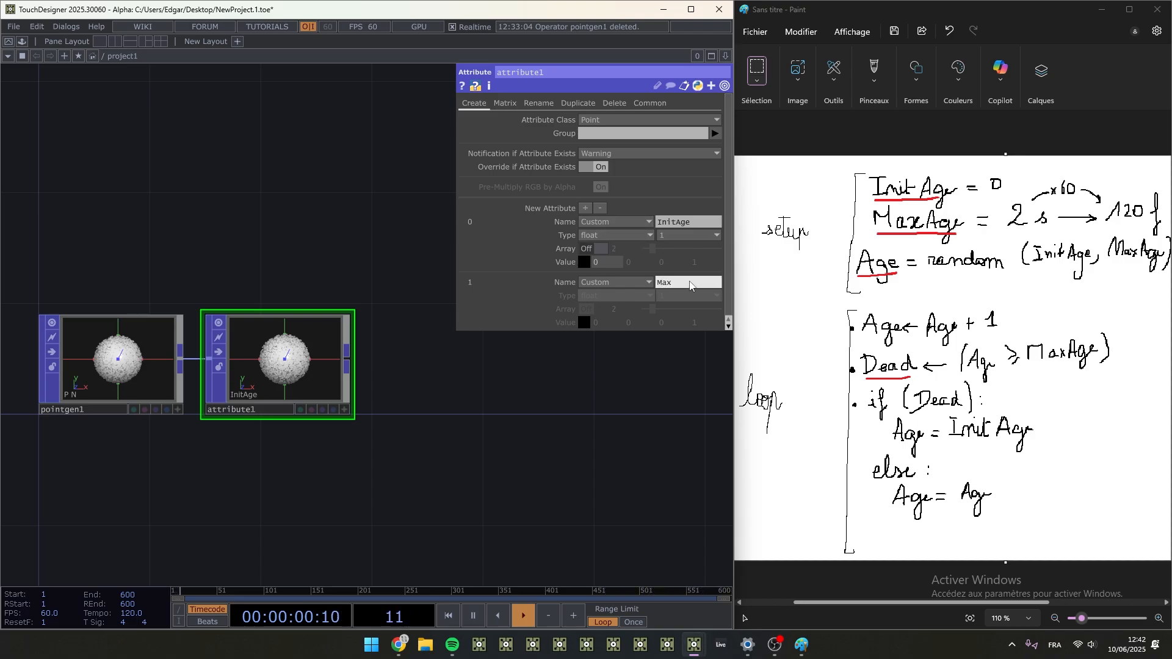
text(Age)
key(Return)
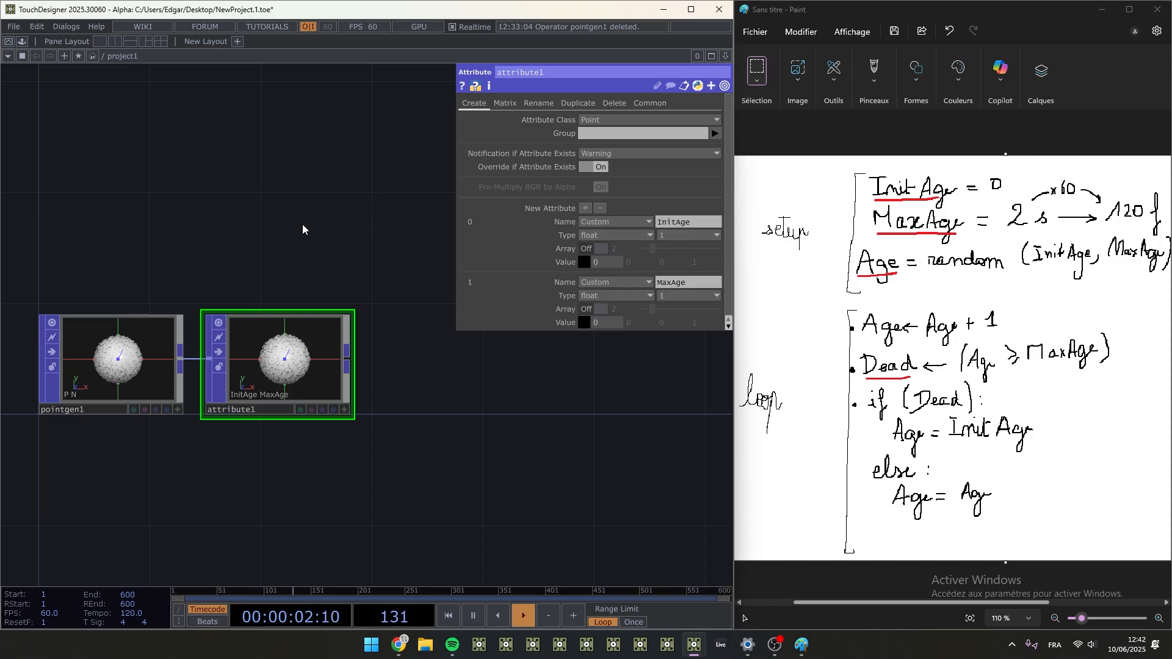
- Add a Constant CHOP above the Attribute POP
key(Tab)
click(145, 72)
click(162, 168)
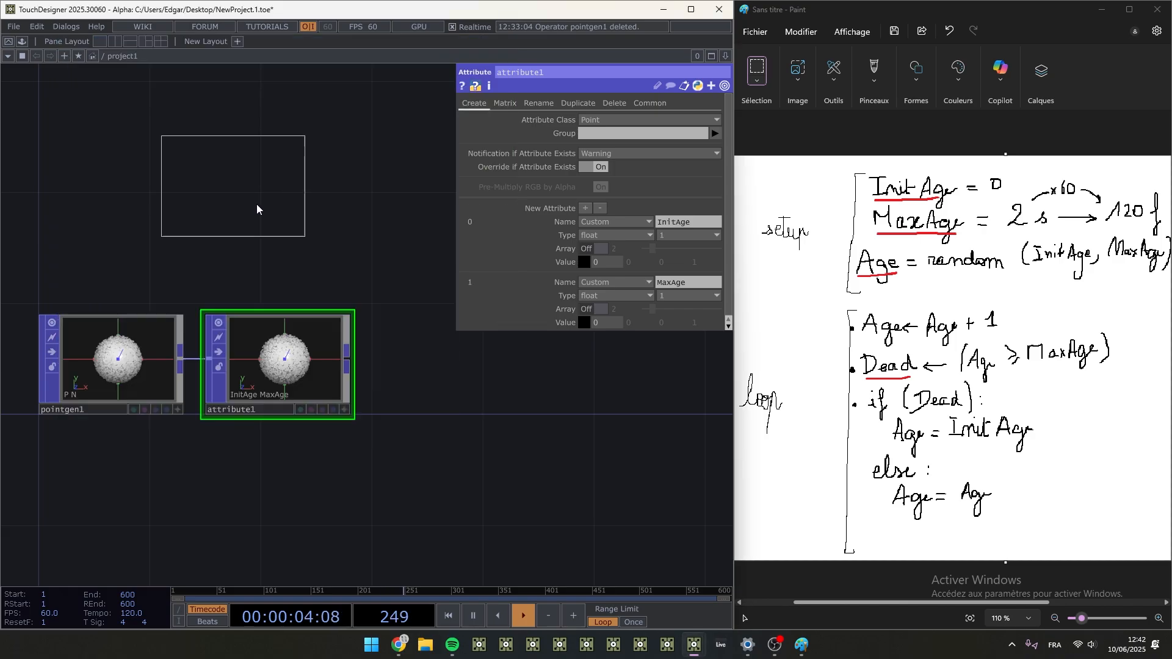
click(277, 226)
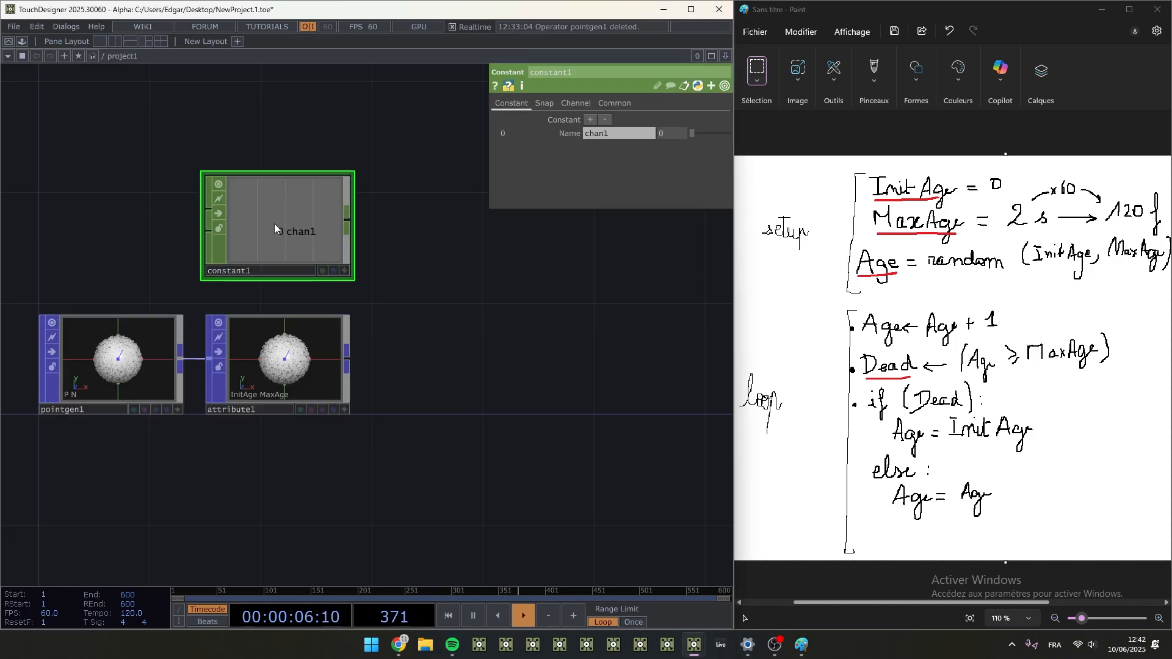
- Name the Constant CHOP's channel MaxAge_s and set its value to 2
click(625, 133)
text(MaxAge)
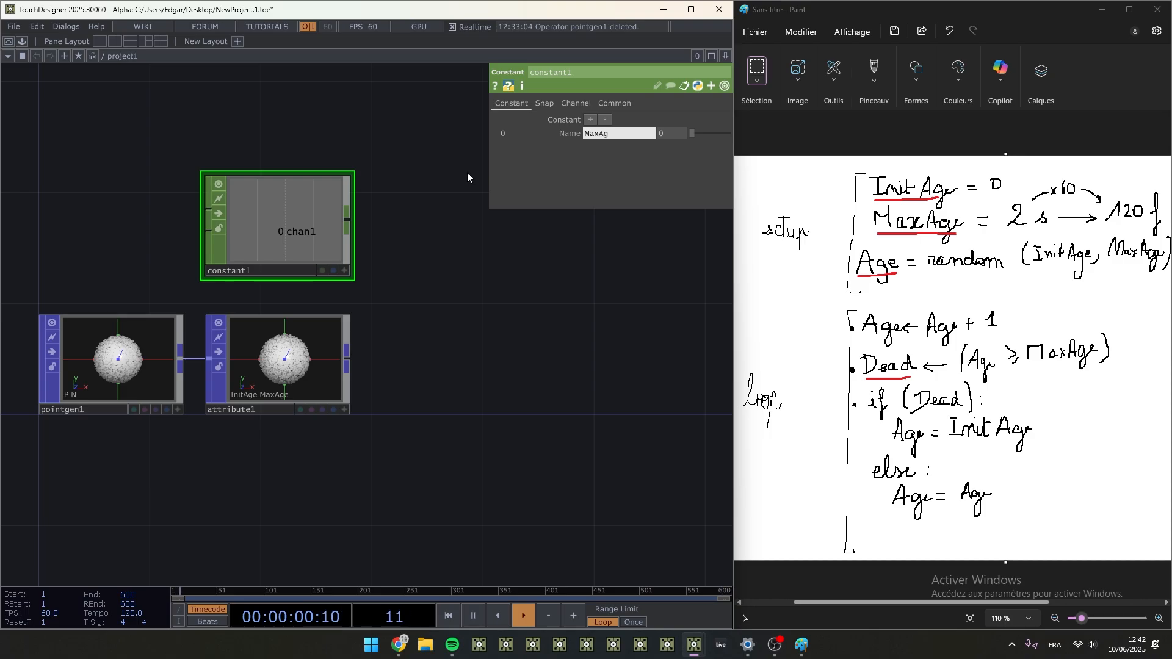
key(Tab)
text(2)
key(Return)
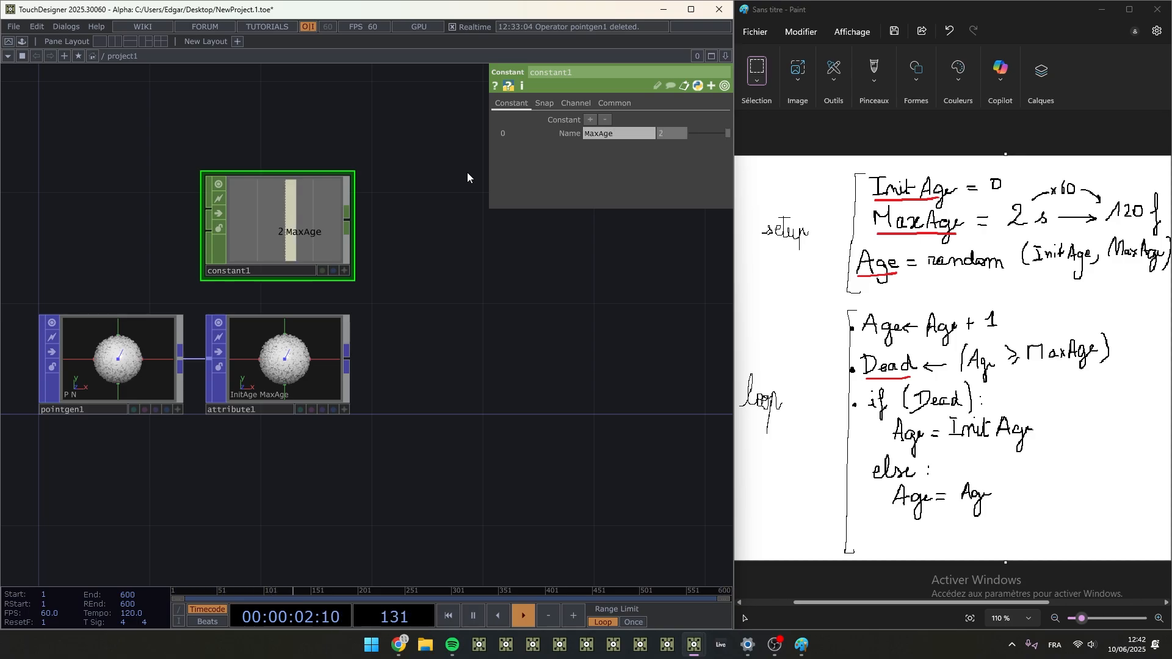
click(632, 132)
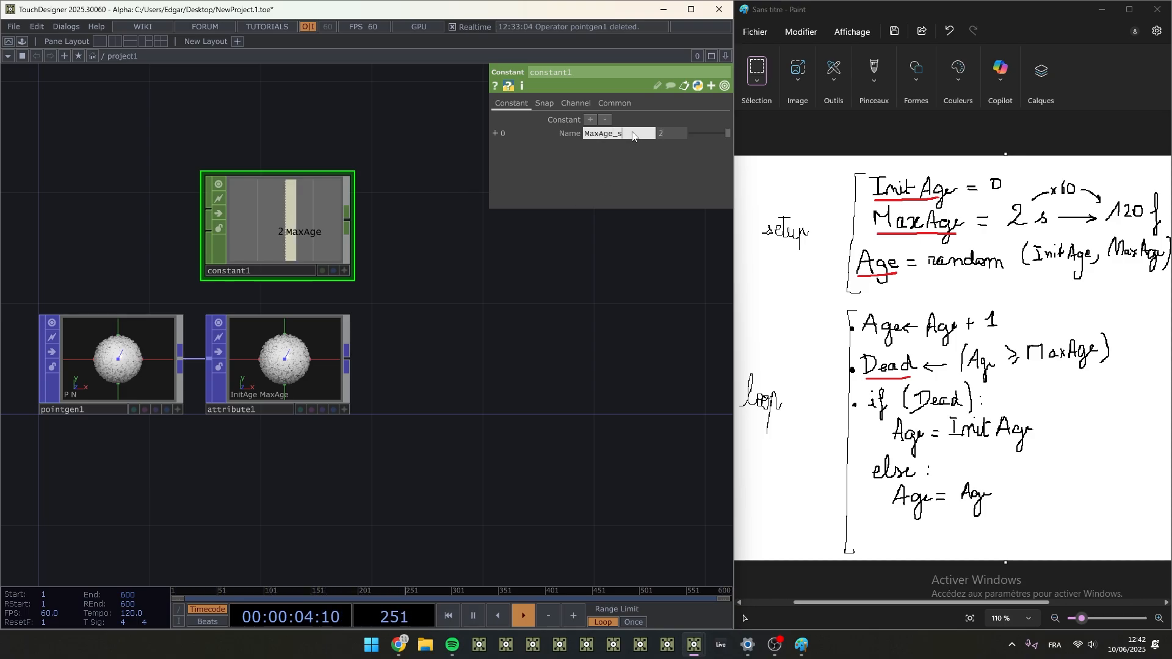
text(_s)
key(Return)
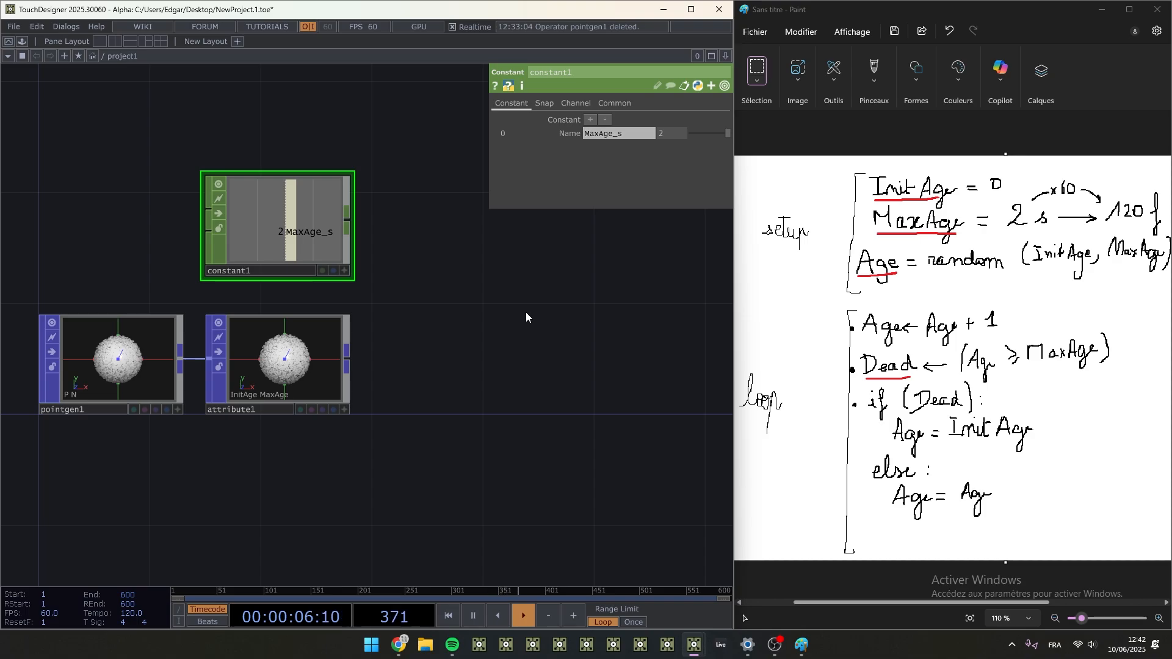
- Reference the MaxAge_s channel of constant1 in the first value component of attribute1's MaxAge attribute
click(272, 357)
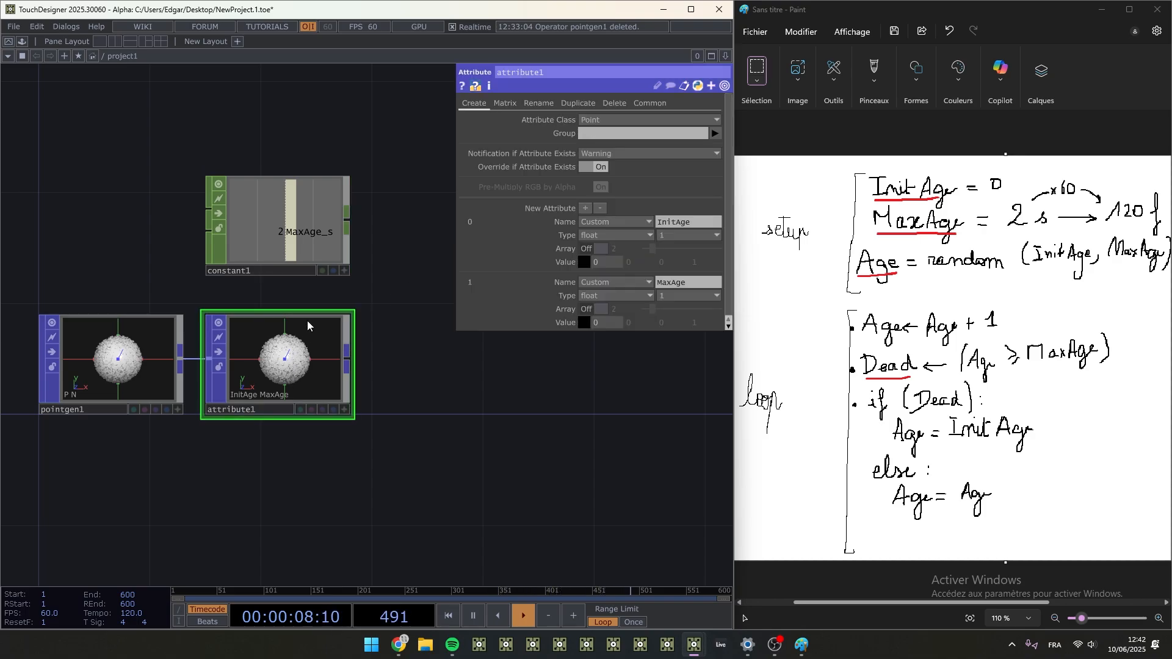
click(345, 271)
drag(272, 212, 618, 317)
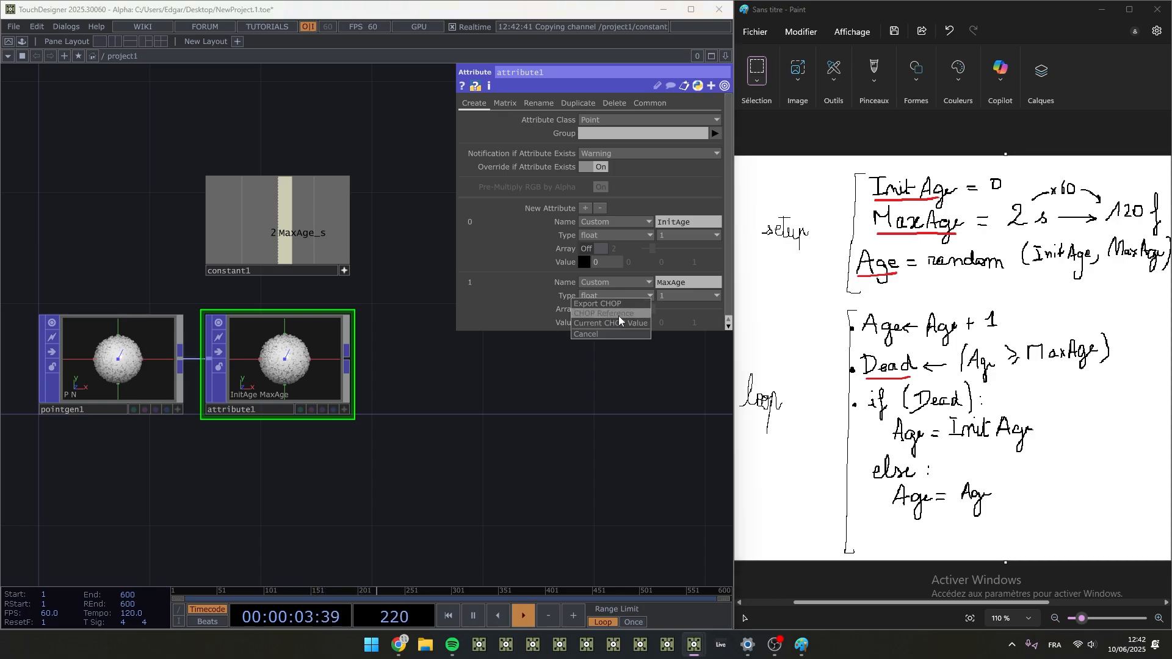
click(558, 323)
click(549, 324)
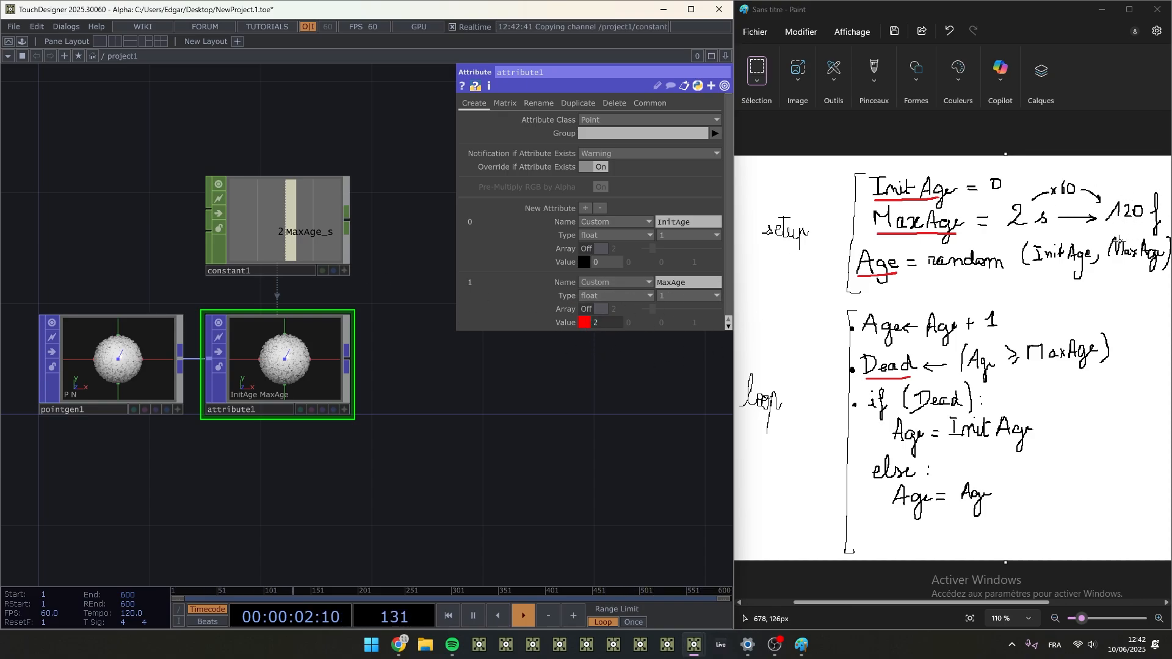
- Multiply the MaxAge value expression by 60 so it reads op('constant1')['MaxAge_s']*60
click(561, 324)
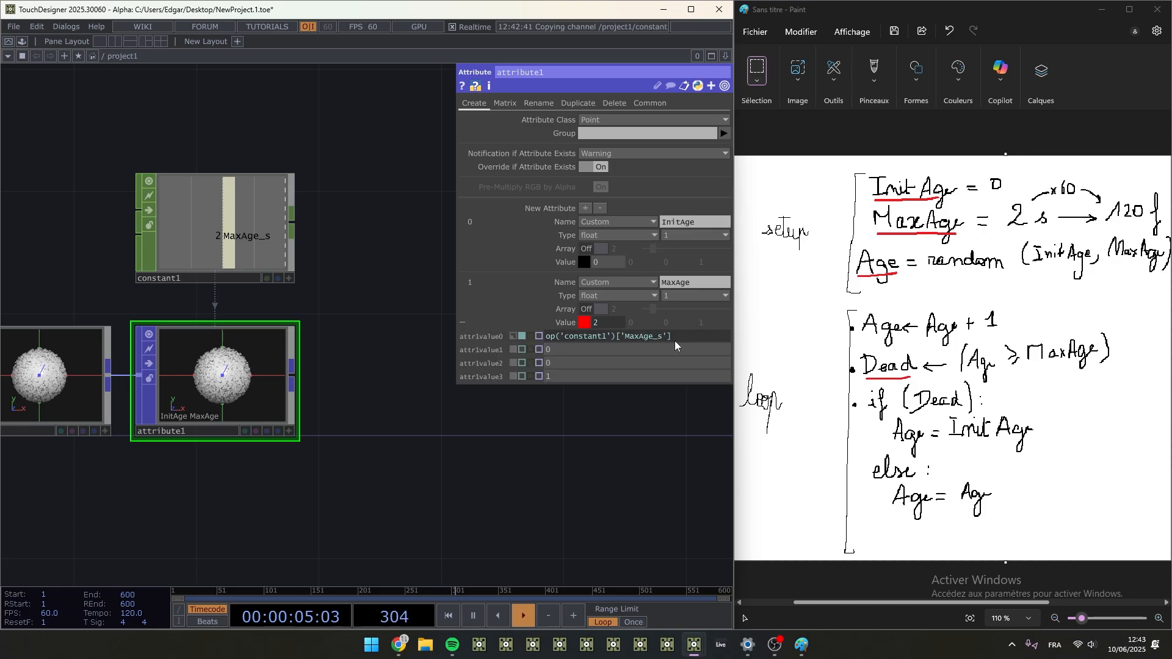
click(686, 336)
text(*6)
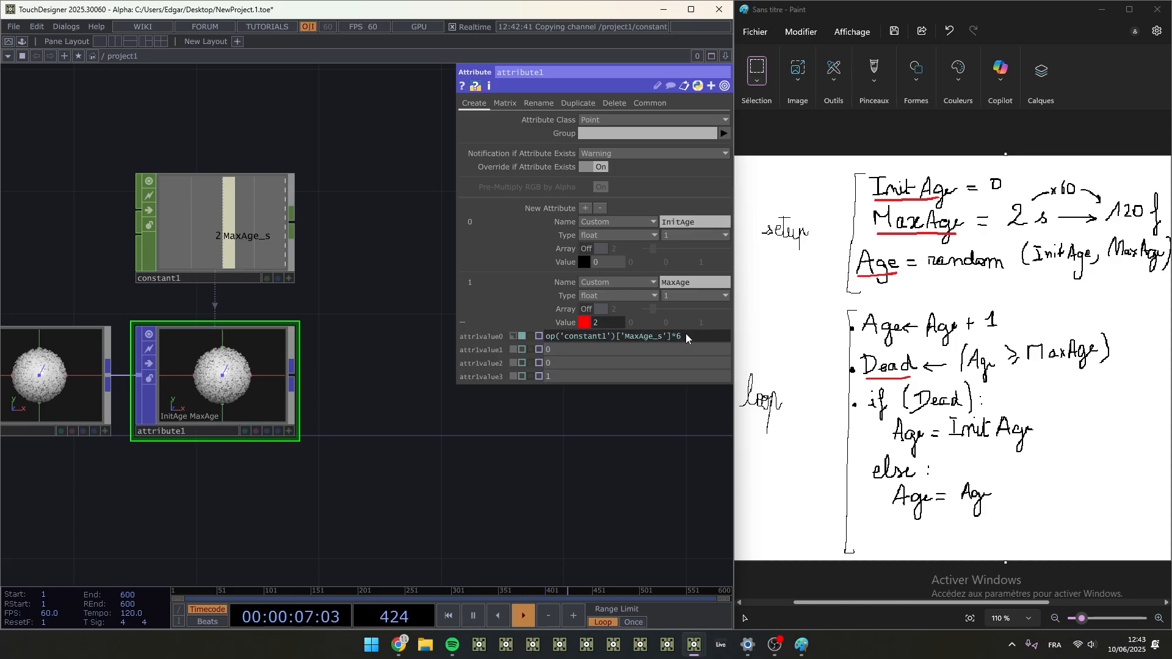
text(0)
key(Return)
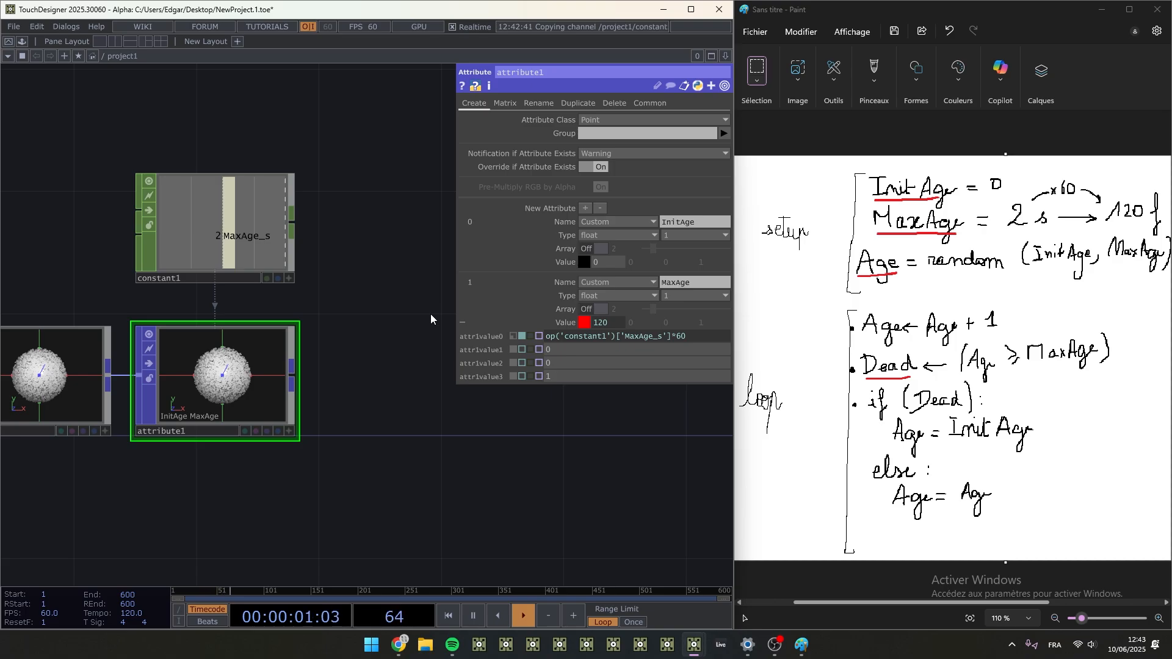
- Append -1 to the MaxAge value expression
click(708, 334)
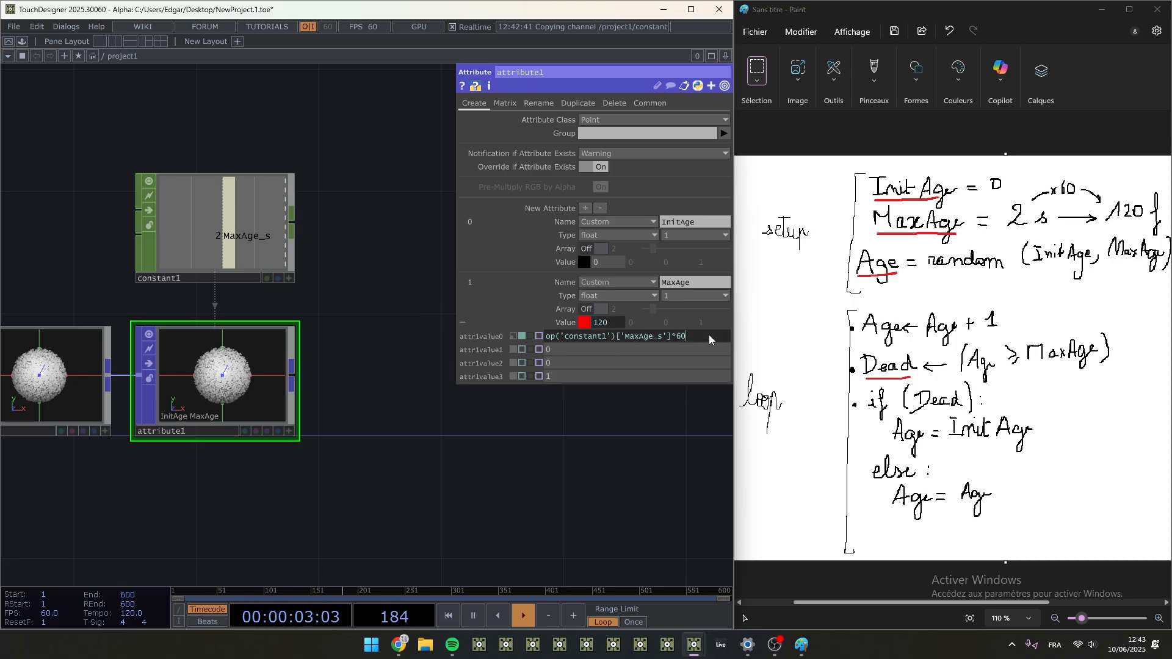
text(-1)
key(Return)
click(607, 321)
key(Return)
- Try an InitAge value of 1 with the -1 removed from the MaxAge expression, and return InitAge to 0
middle_drag(606, 262, 620, 257)
drag(687, 336, 706, 349)
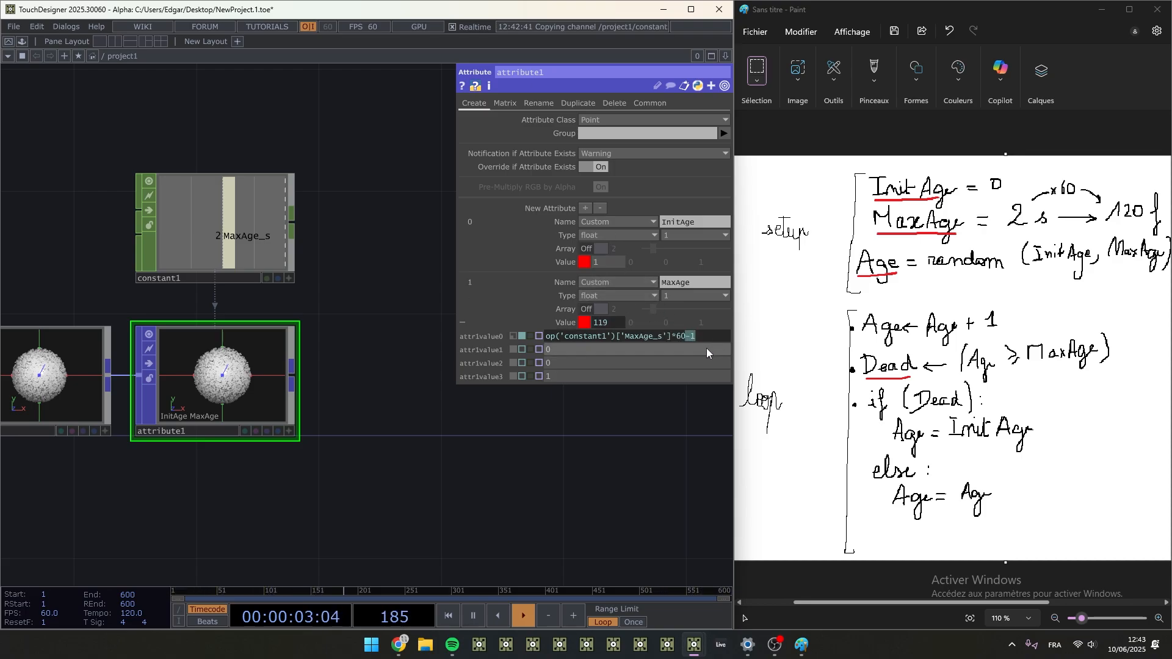
key(BackSpace)
key(Return)
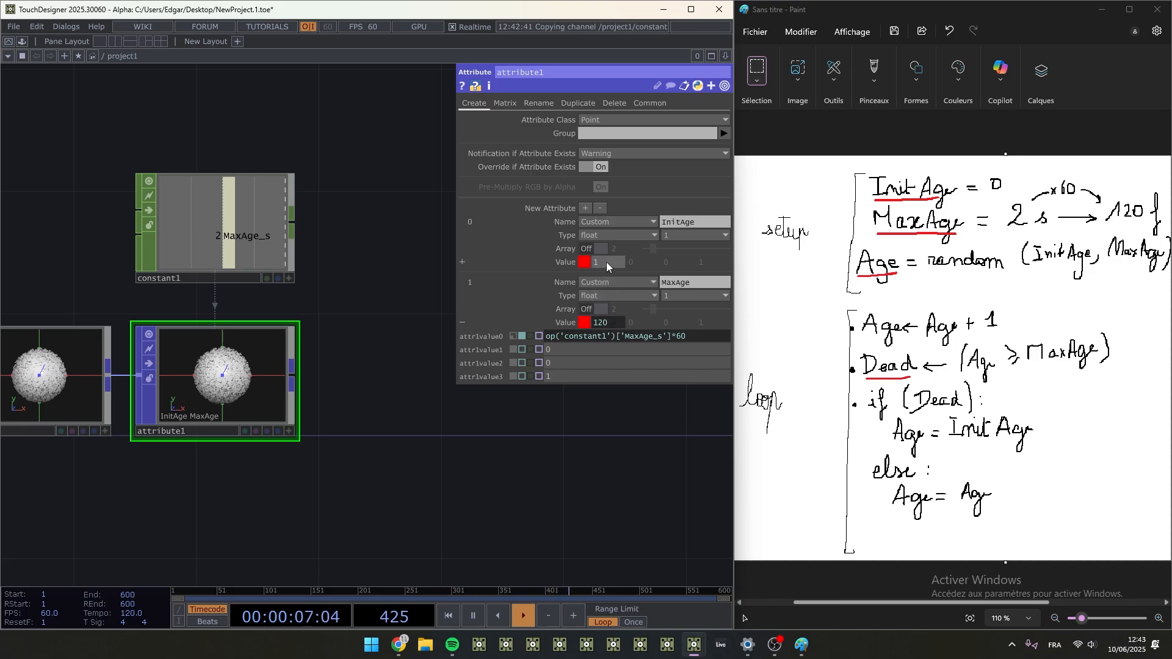
drag(606, 262, 511, 250)
text(0)
key(Return)
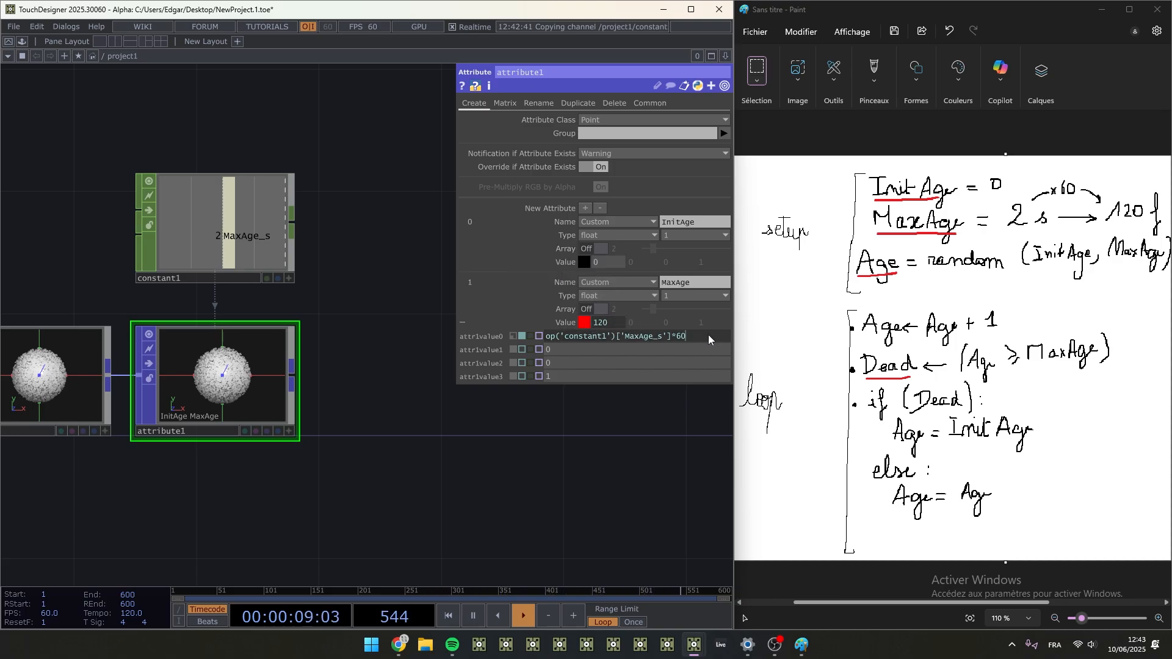
- Set the MaxAge value expression to op('constant1')['MaxAge_s']*60-1 and collapse its component list
click(709, 334)
key(Return)
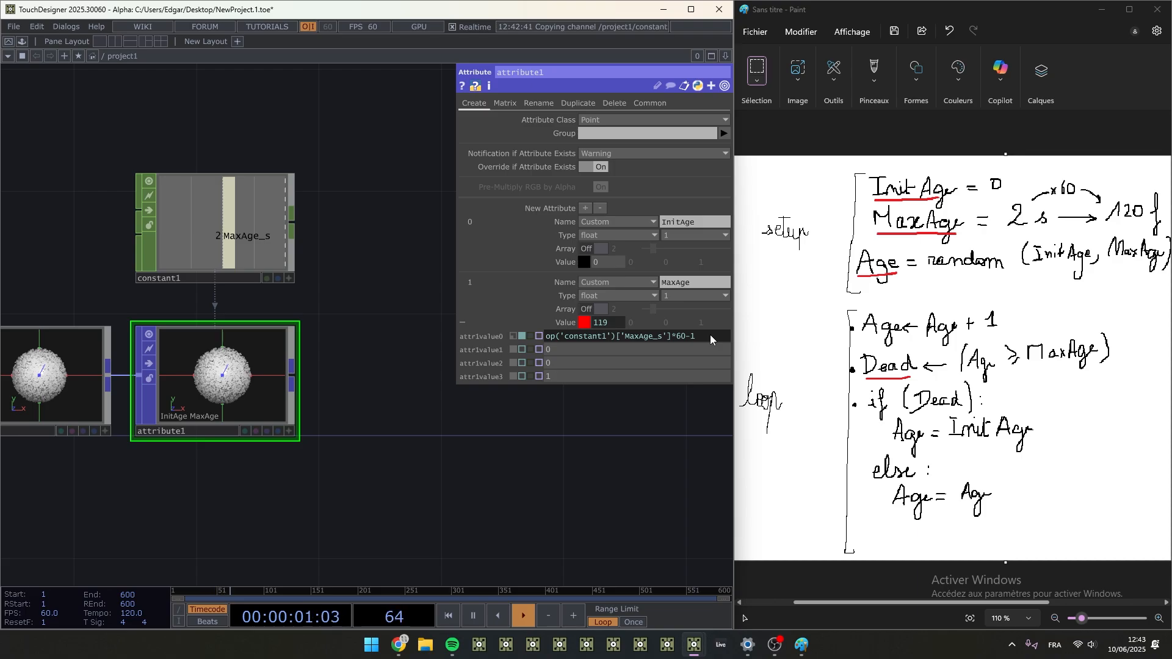
click(564, 324)
middle_drag(512, 377, 517, 424)
drag(517, 403, 493, 413)
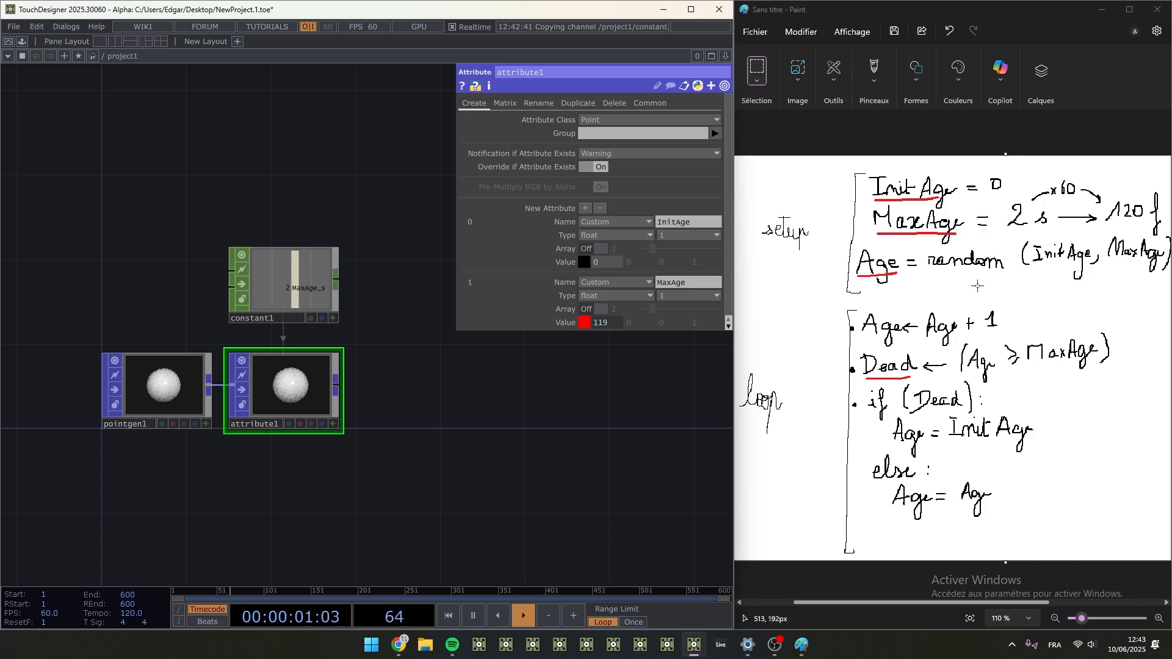
- Add a Random POP connected to the output of attribute1
right_click(338, 388)
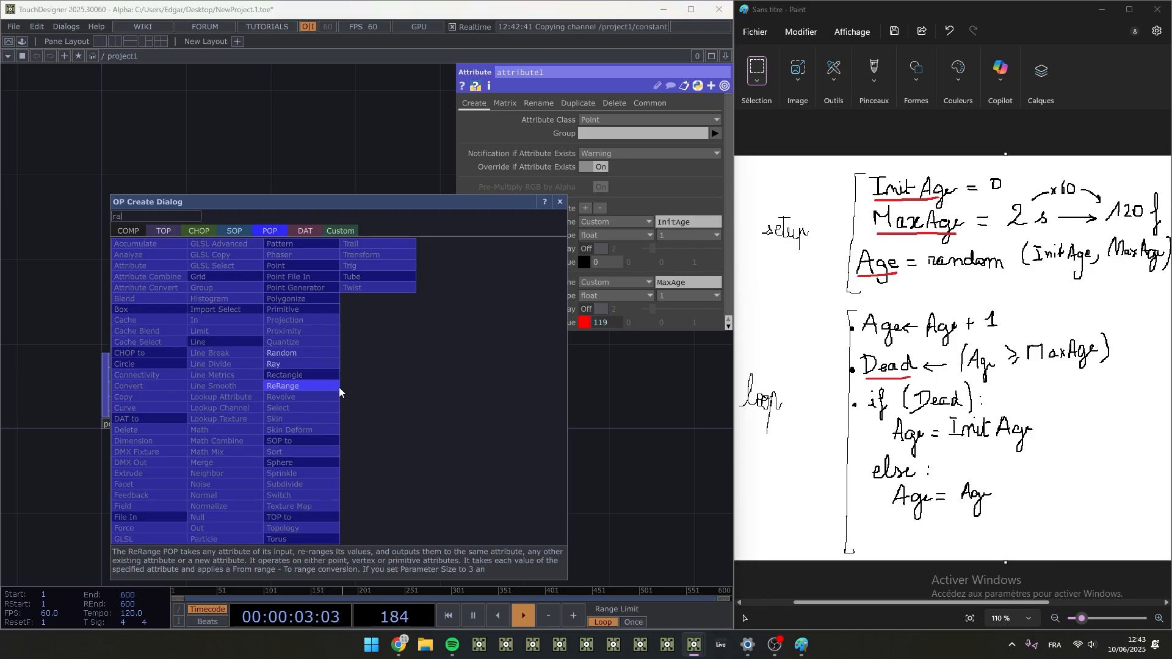
click(287, 352)
click(412, 395)
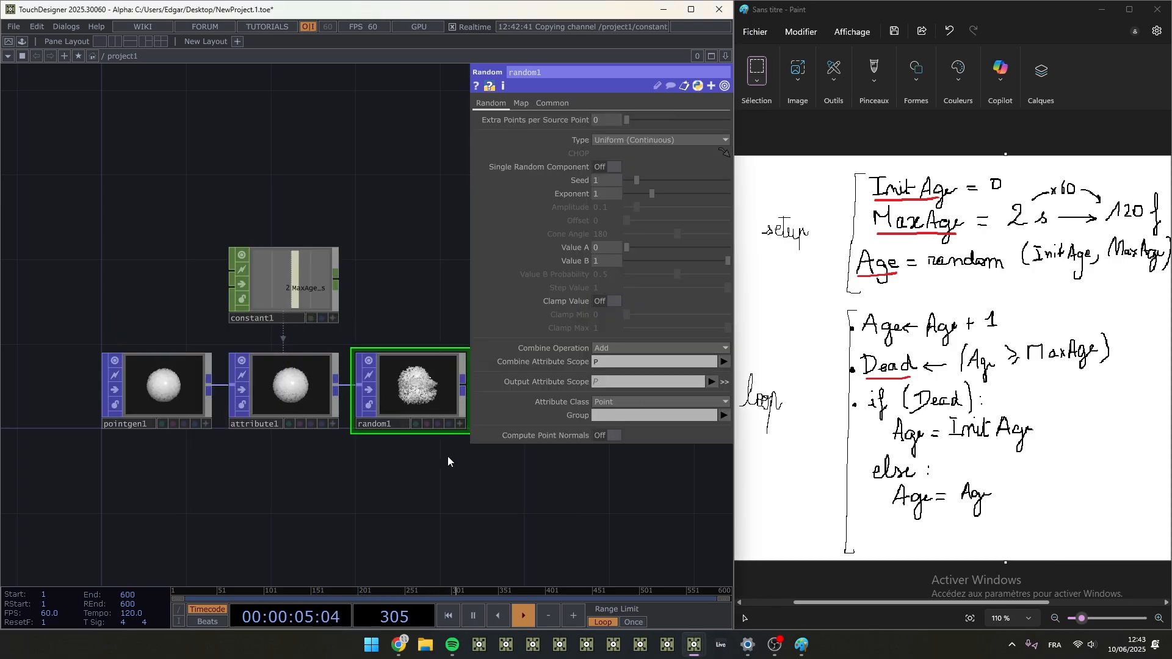
drag(412, 456, 285, 457)
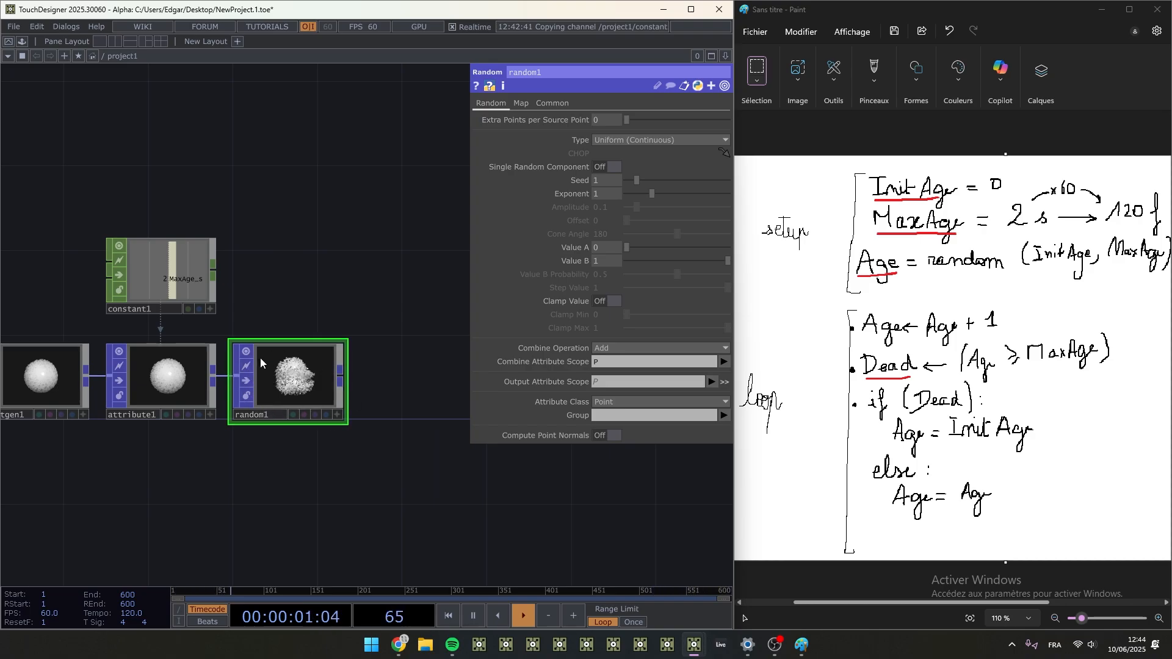
- Set the Random POP's Combine Attribute Scope to Age, keeping the type Uniform (Continuous)
click(623, 141)
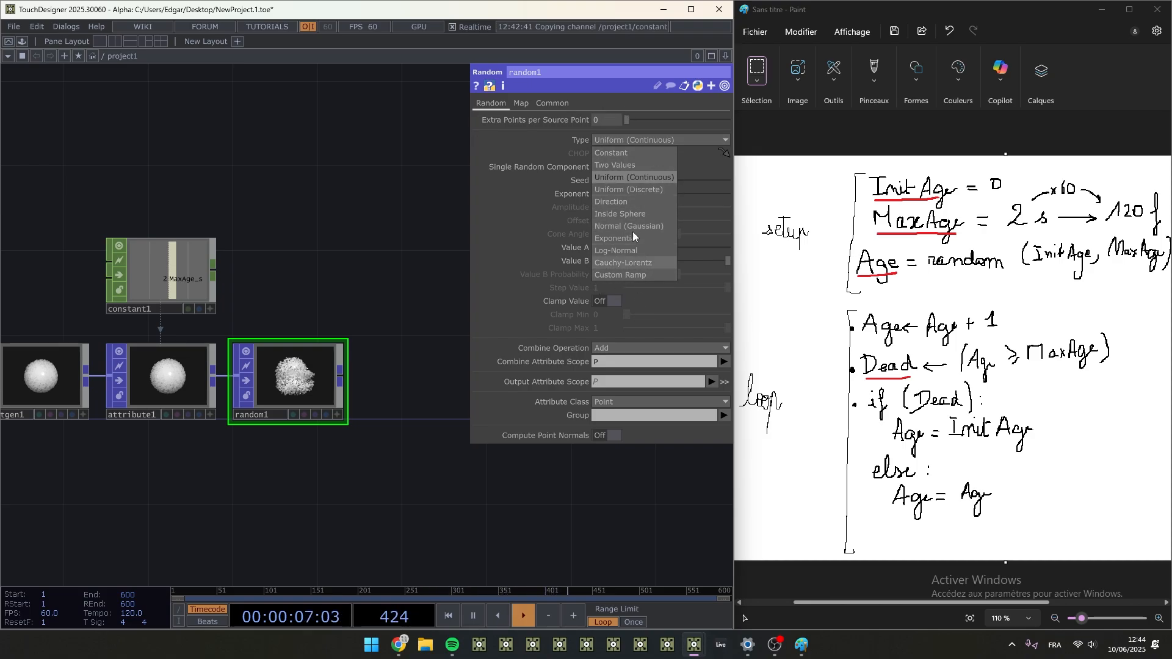
click(665, 141)
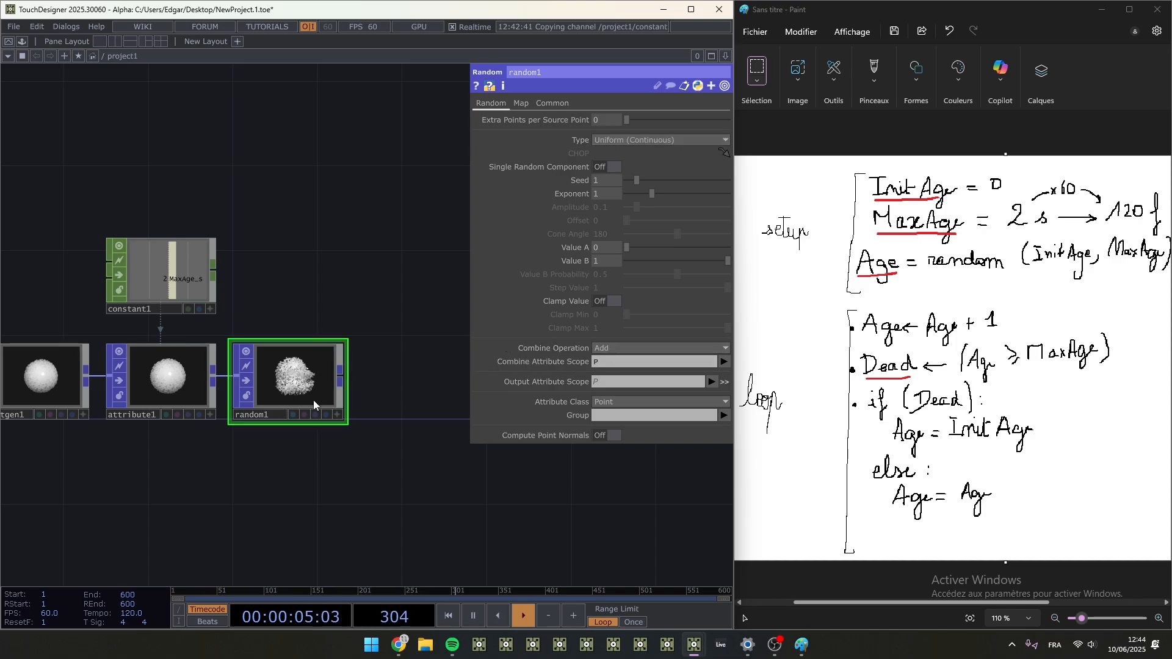
scroll(274, 437, up, 2)
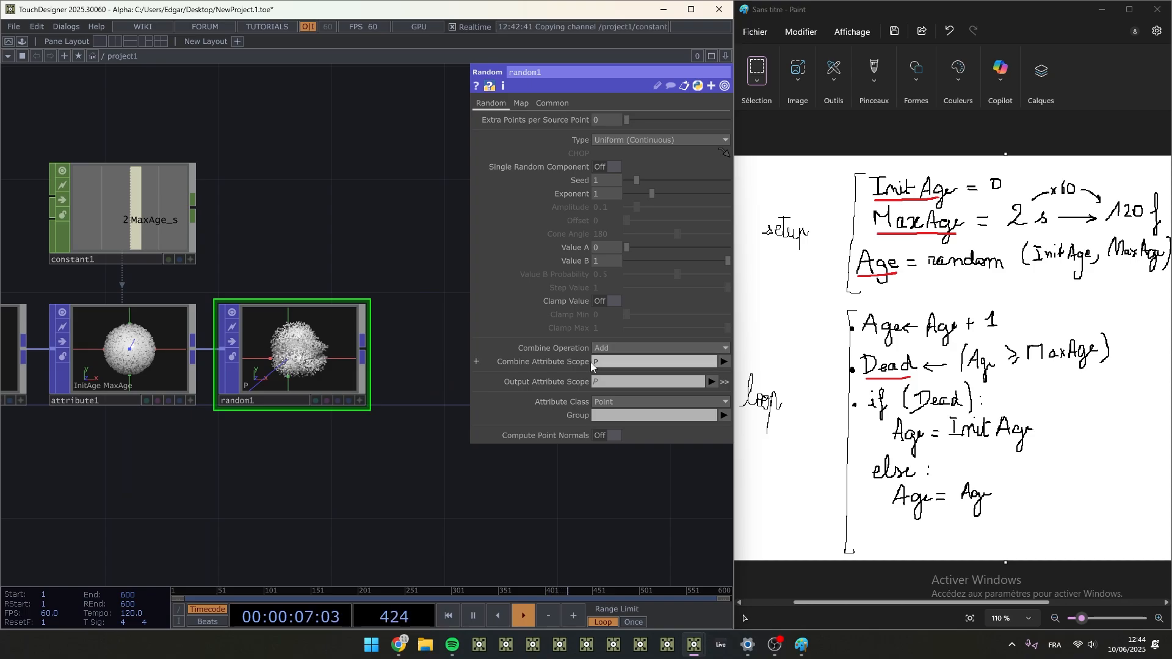
drag(315, 460, 305, 513)
scroll(348, 466, up, 2)
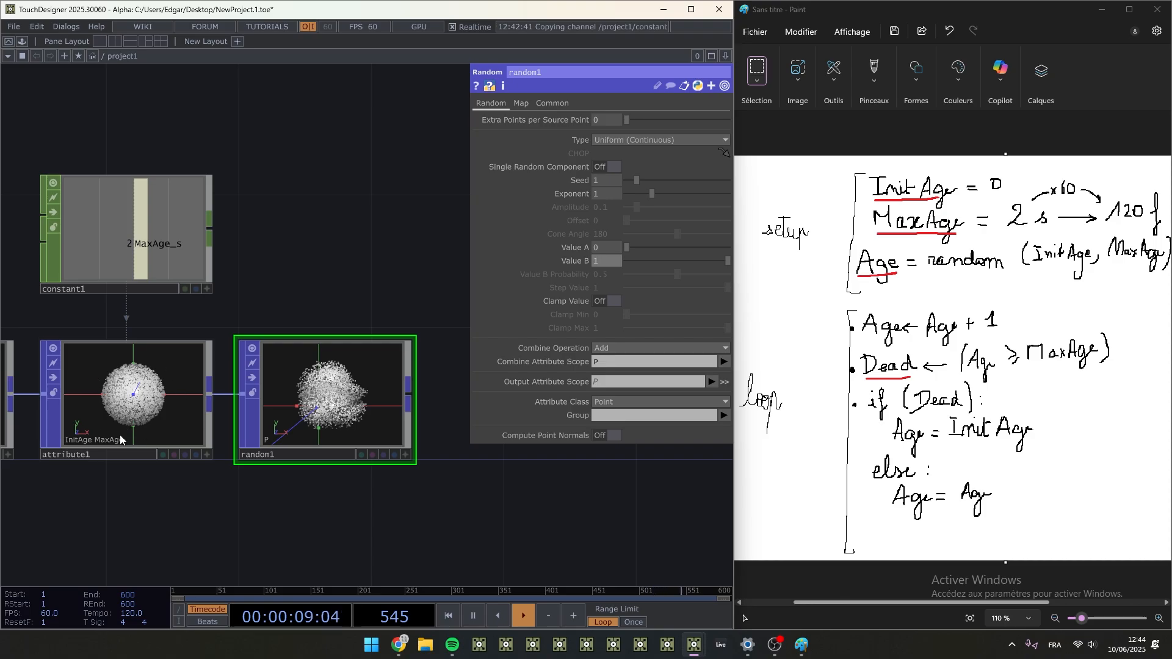
mouse_move(604, 264)
mouse_down()
mouse_move(613, 259)
mouse_move(604, 263)
mouse_up()
click(438, 290)
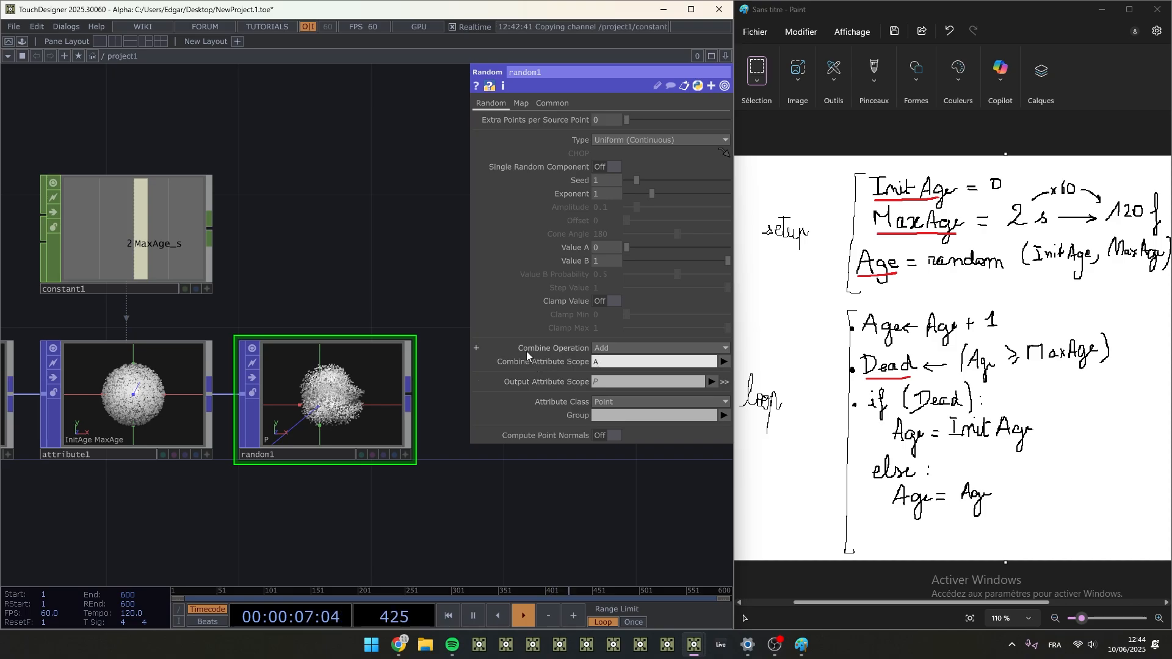
key(Return)
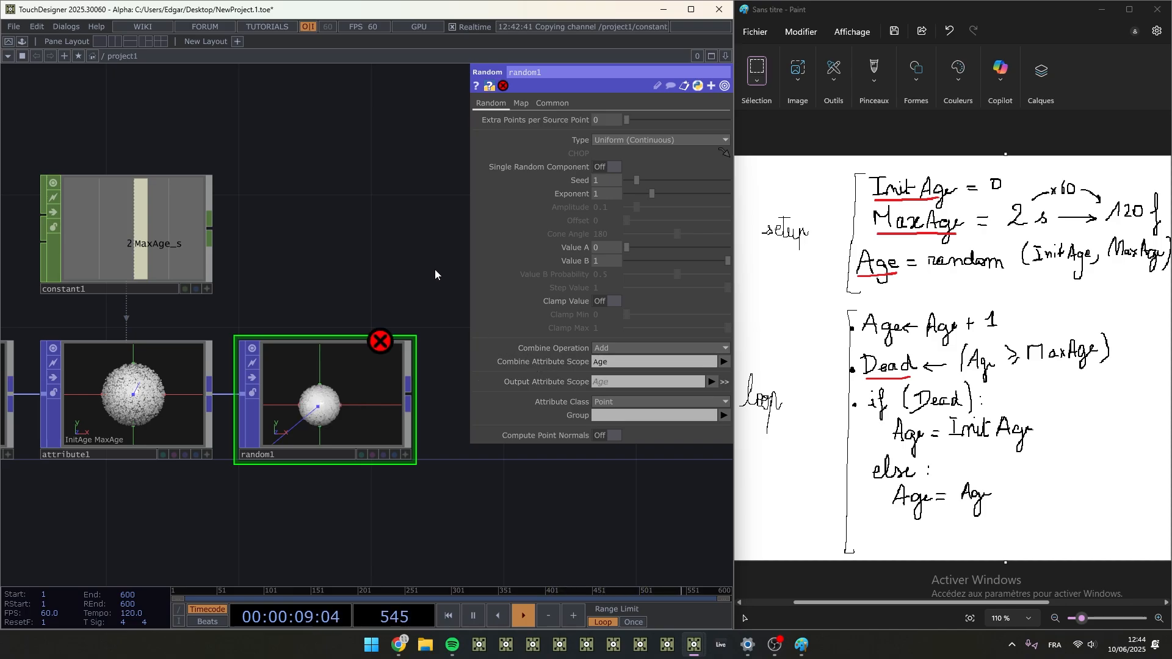
- Inspect the error on random1 and the attribute information of attribute1
middle_click(381, 345)
drag(284, 491, 530, 490)
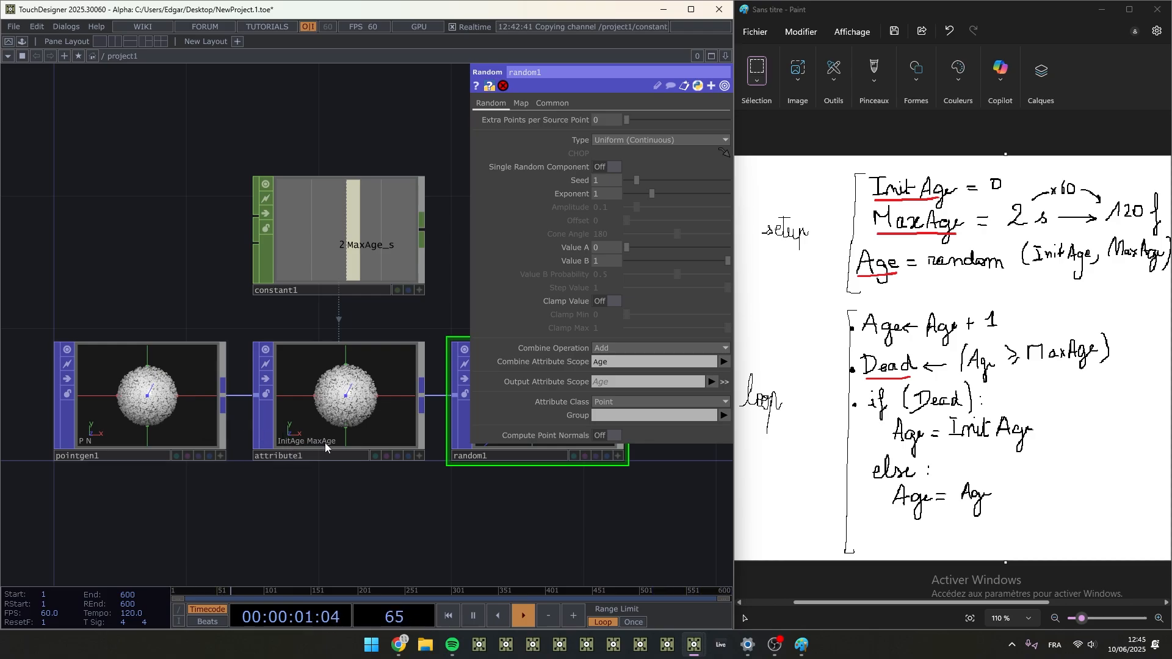
middle_click(334, 402)
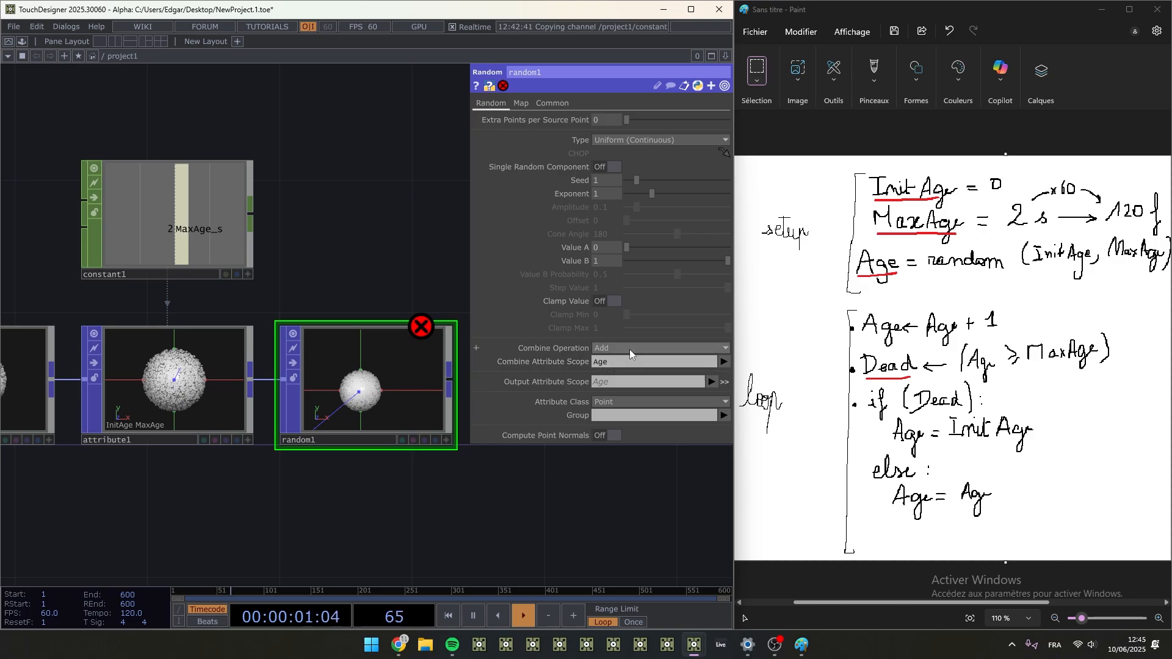
- Set the Combine Operation of random1 to Set
click(628, 348)
click(616, 374)
click(623, 348)
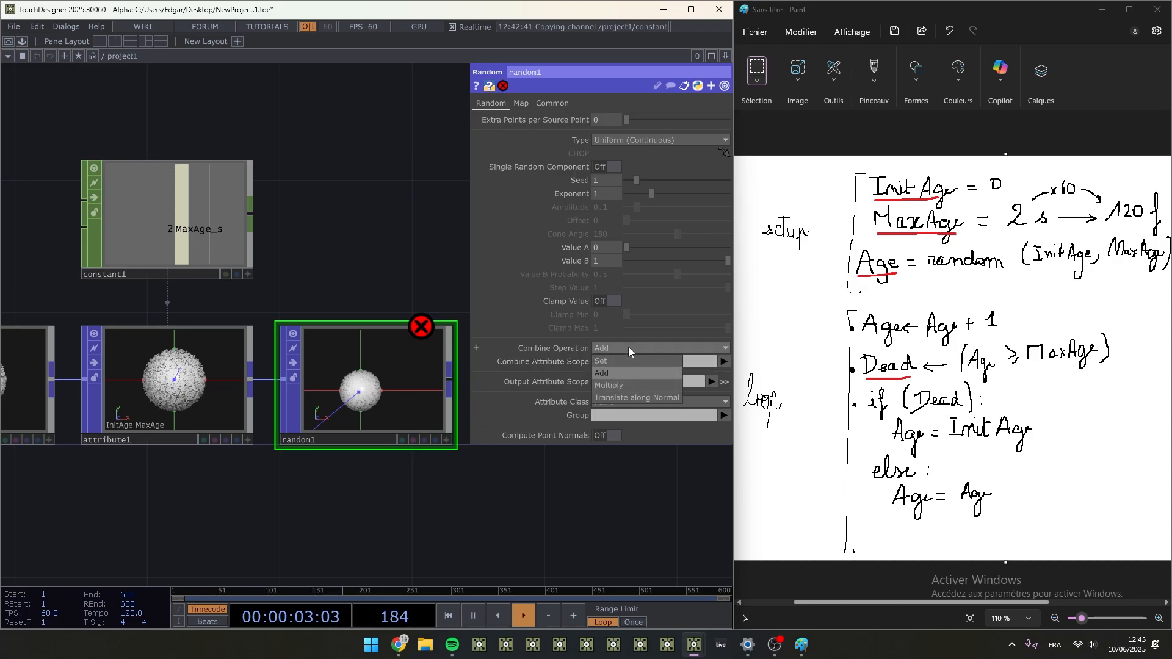
click(628, 348)
click(620, 361)
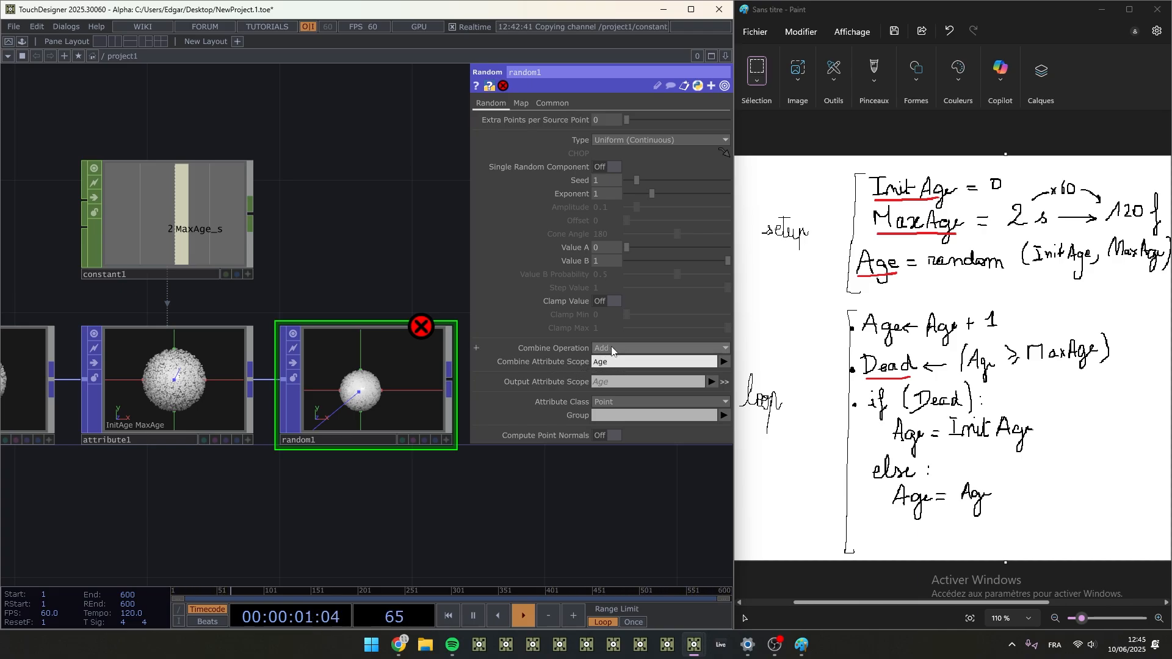
click(614, 352)
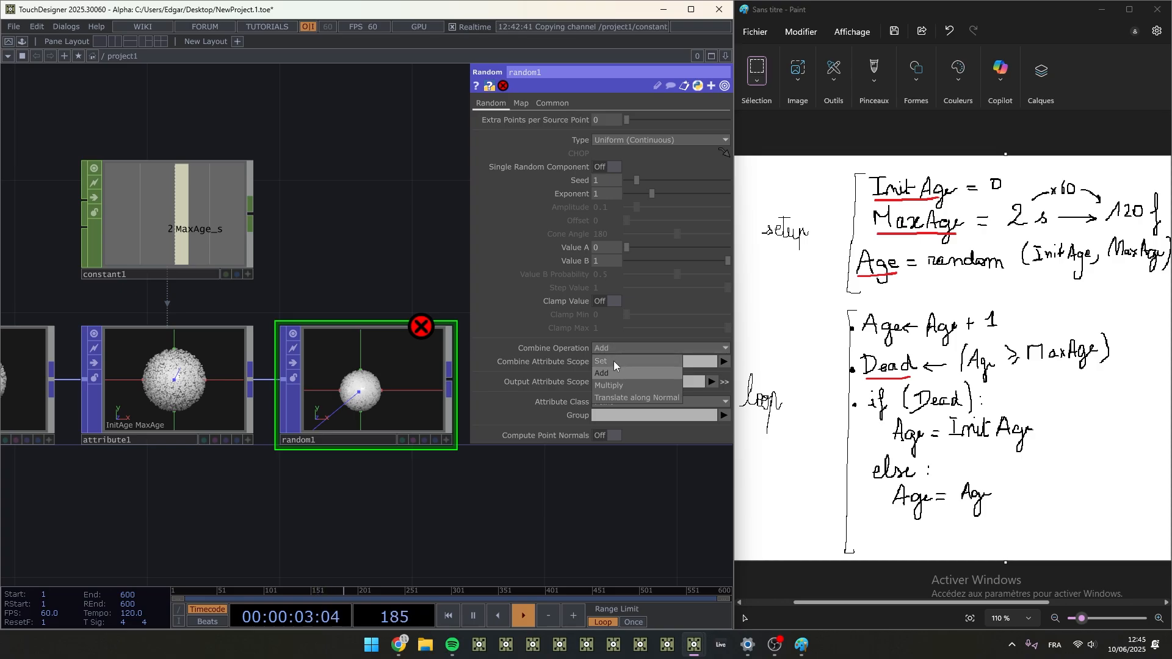
click(614, 360)
- Set the Output Attribute Scope of random1 to Age
click(606, 380)
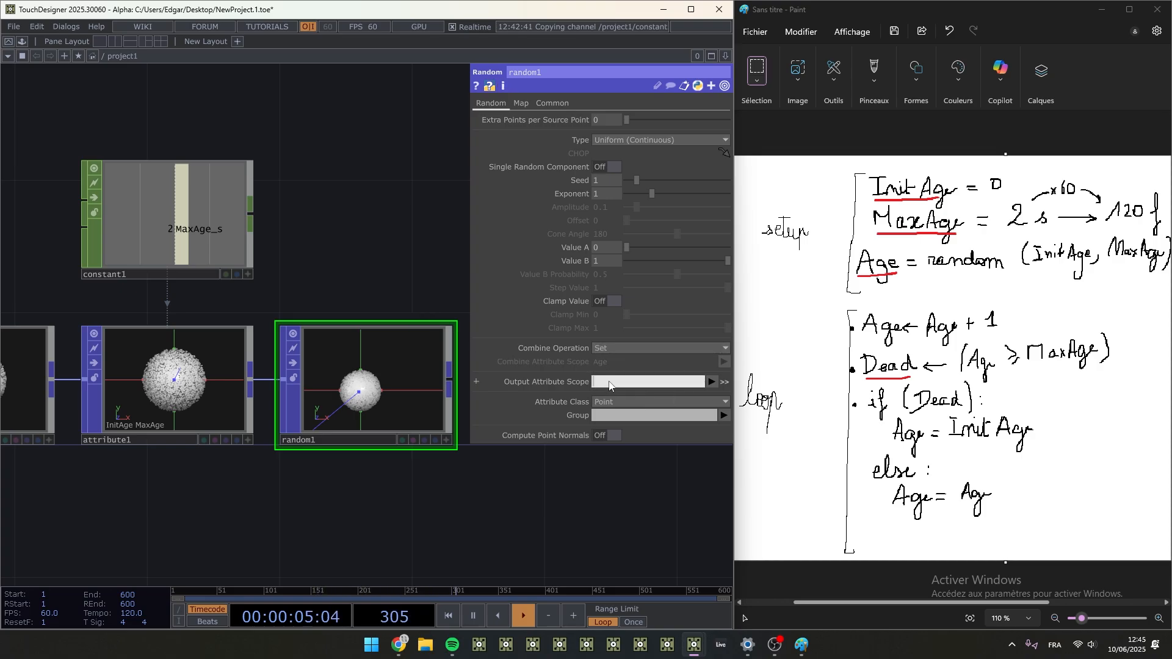
text(Age)
key(Return)
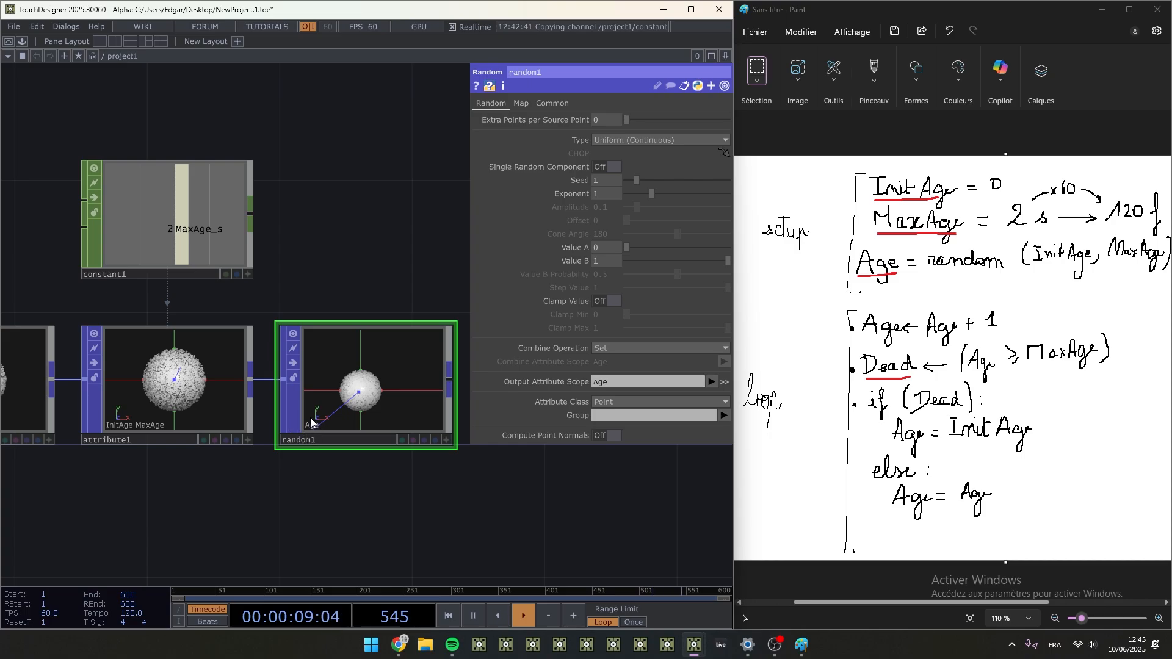
scroll(310, 423, up, 5)
scroll(306, 470, down, 5)
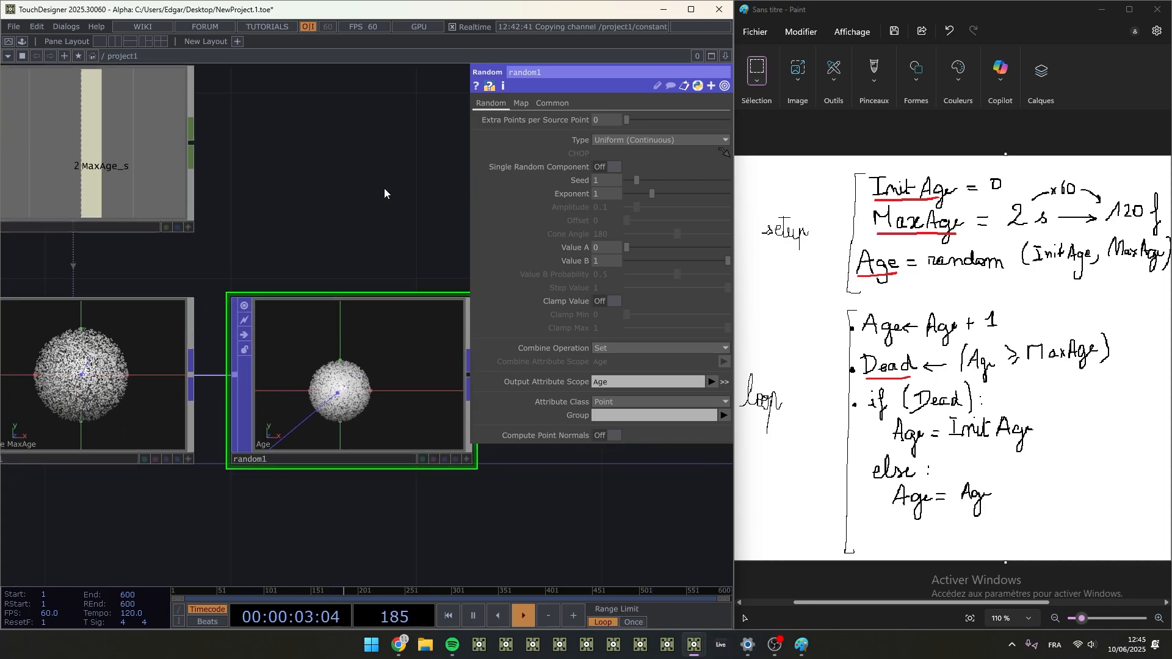
scroll(383, 188, down, 2)
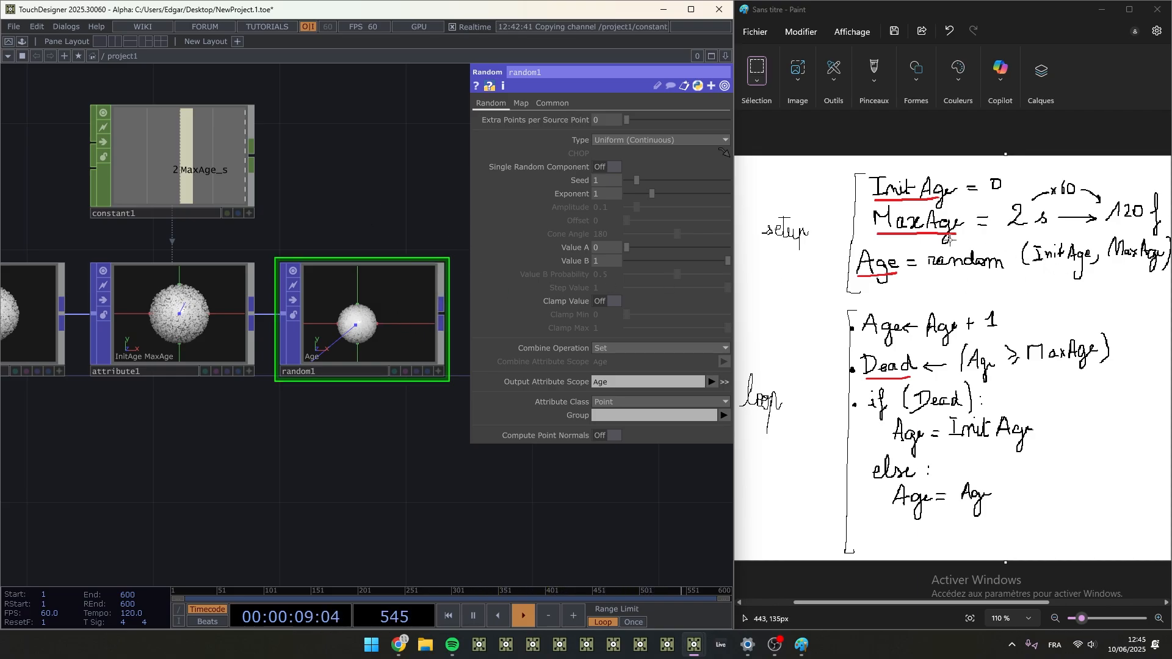
- Set Value B of random1 to the MaxAge expression copied from attribute1, op('constant1')['MaxAge_s']*60-1
click(522, 103)
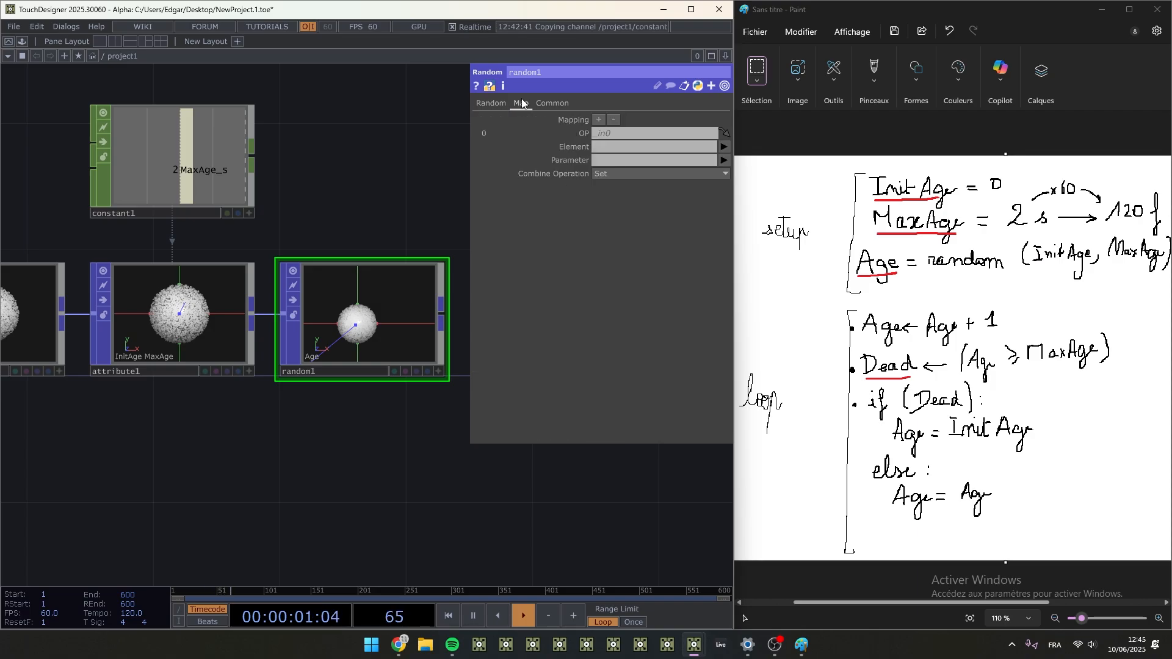
click(724, 160)
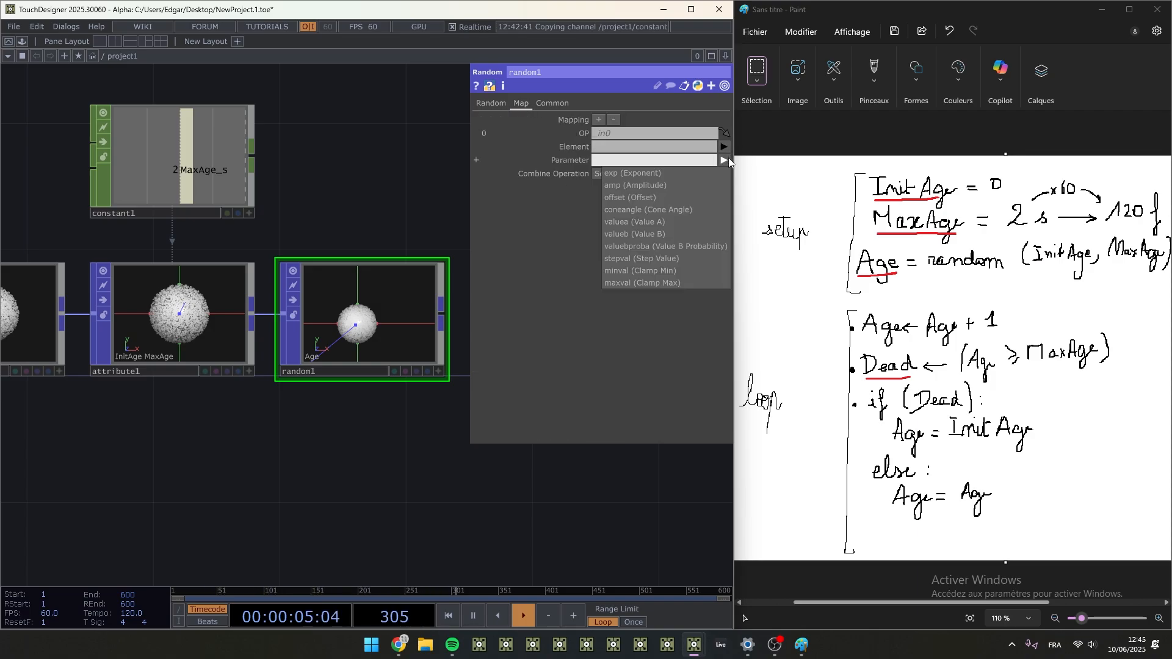
click(490, 103)
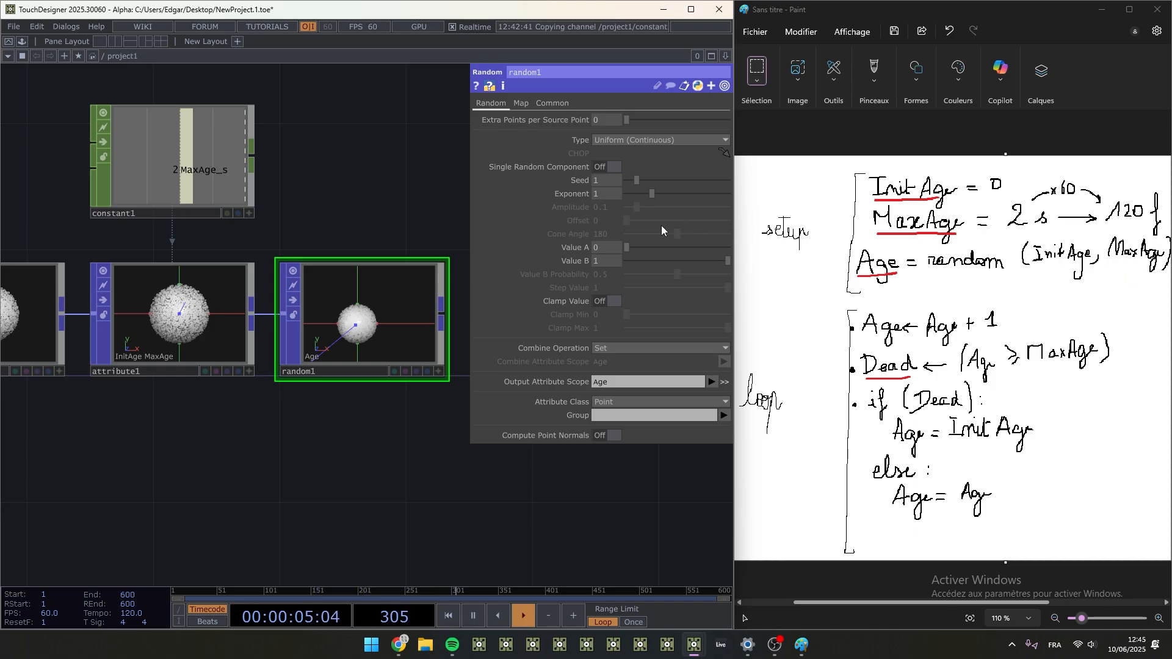
click(189, 329)
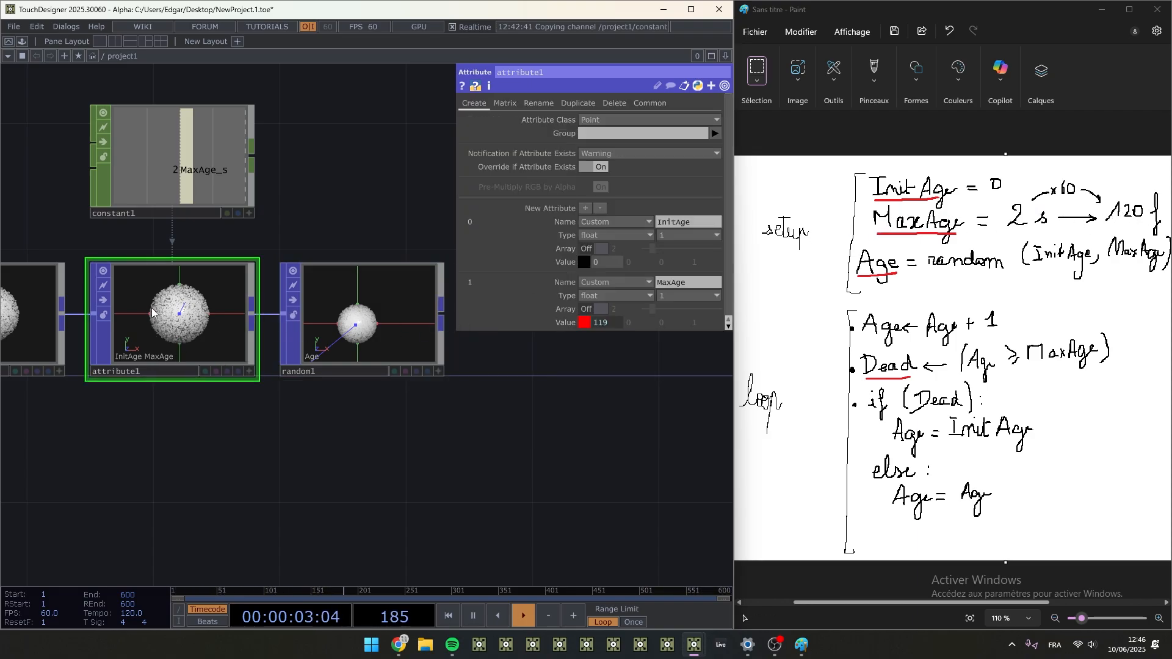
click(570, 322)
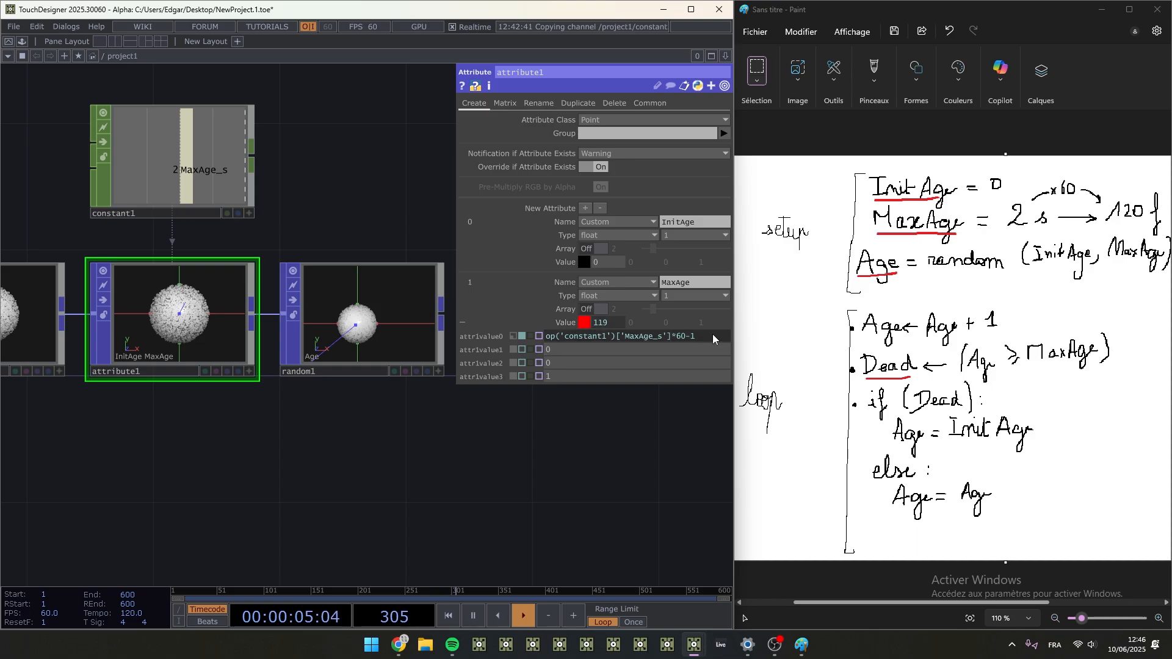
click(380, 313)
text(op('constant1')['MaxAge_s']*60-1)
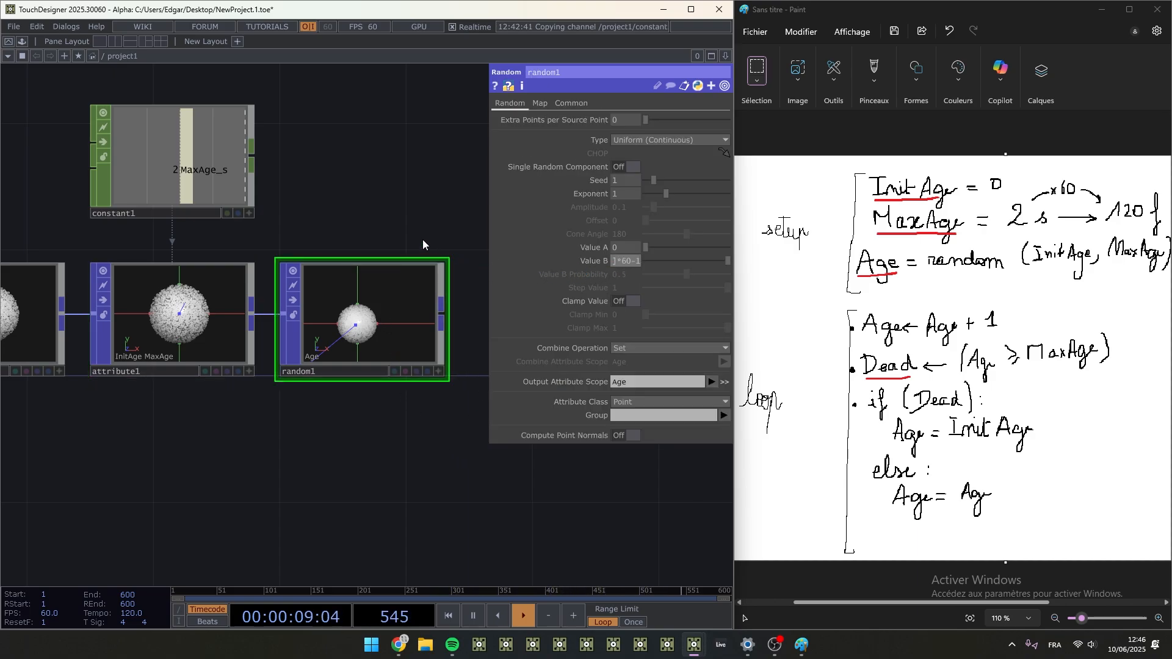
key(Return)
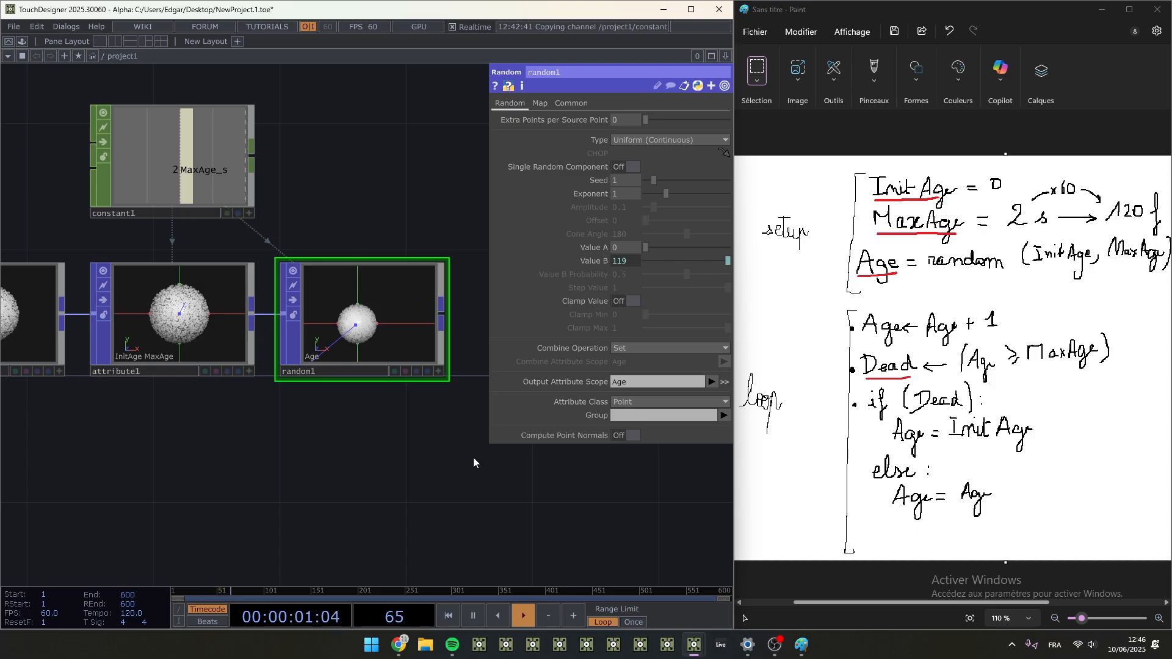
click(541, 102)
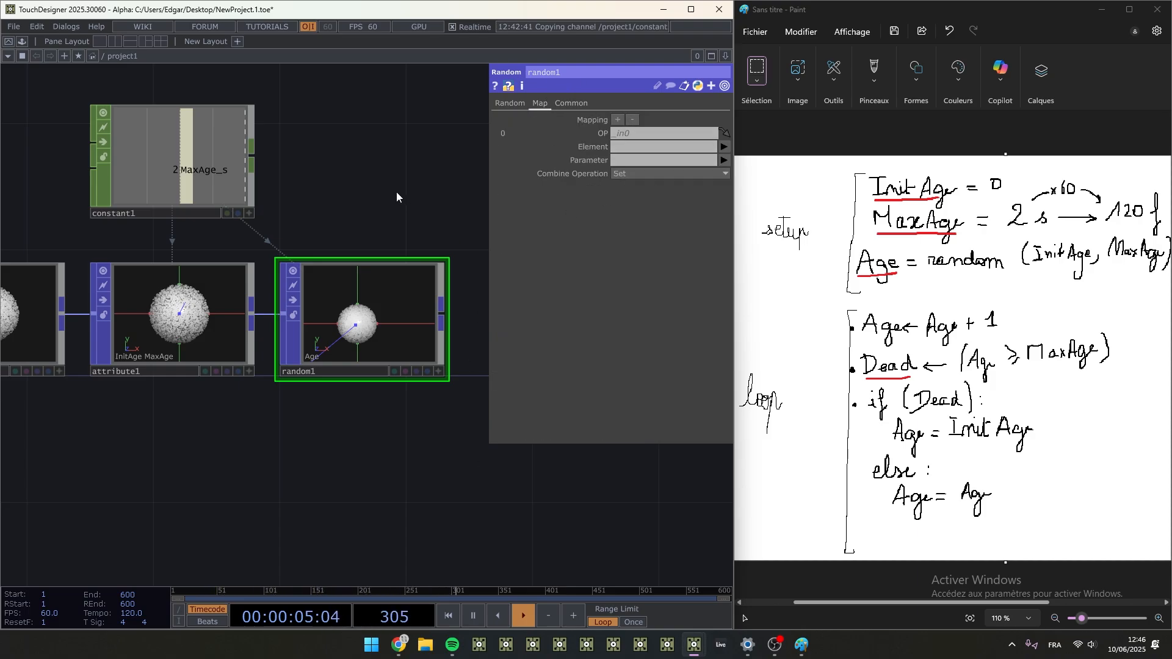
click(510, 103)
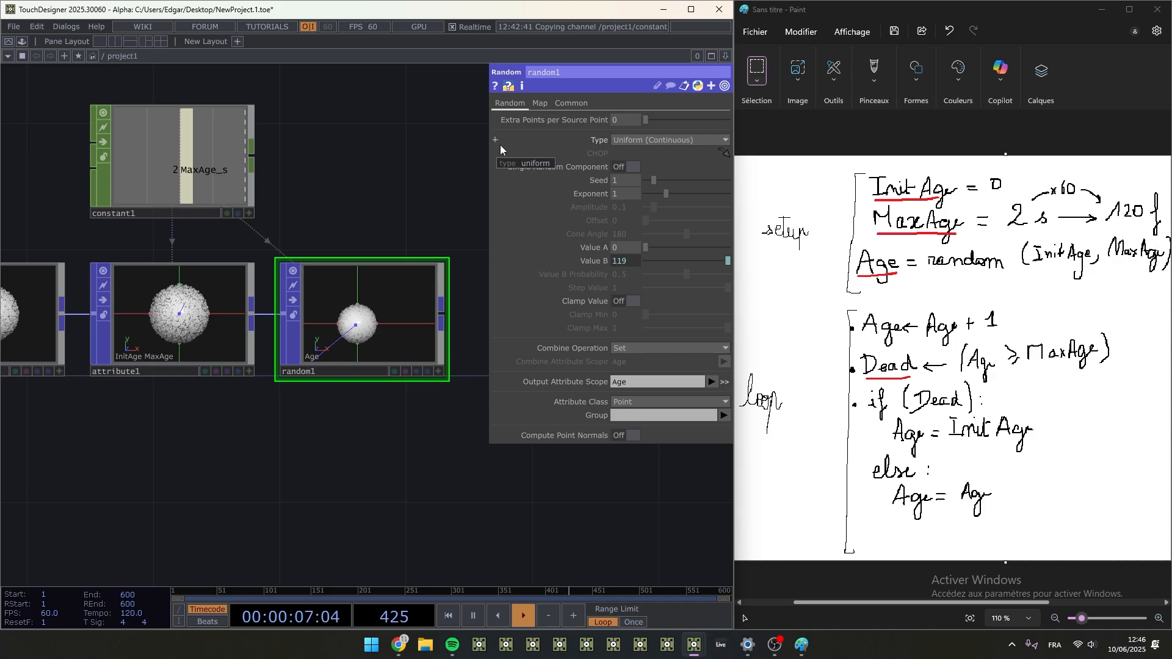
scroll(402, 177, down, 2)
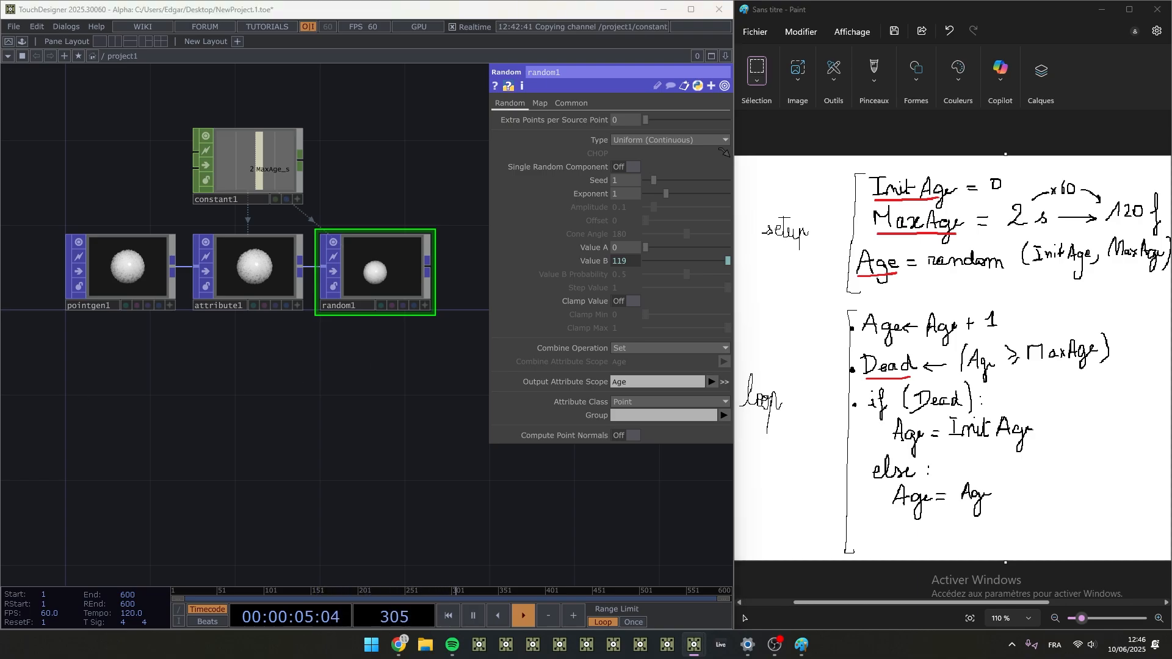
- Add a POP to CHOP from the output of attribute1 and place it below that node
drag(344, 412, 315, 461)
scroll(234, 398, up, 3)
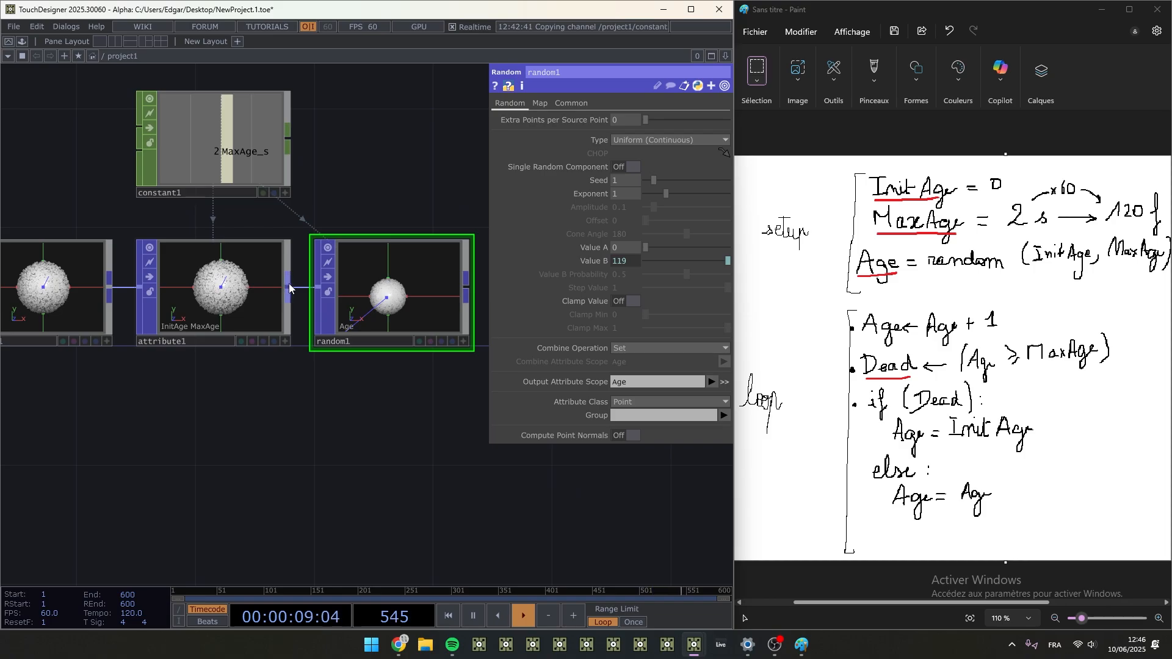
right_click(288, 284)
click(147, 127)
click(96, 149)
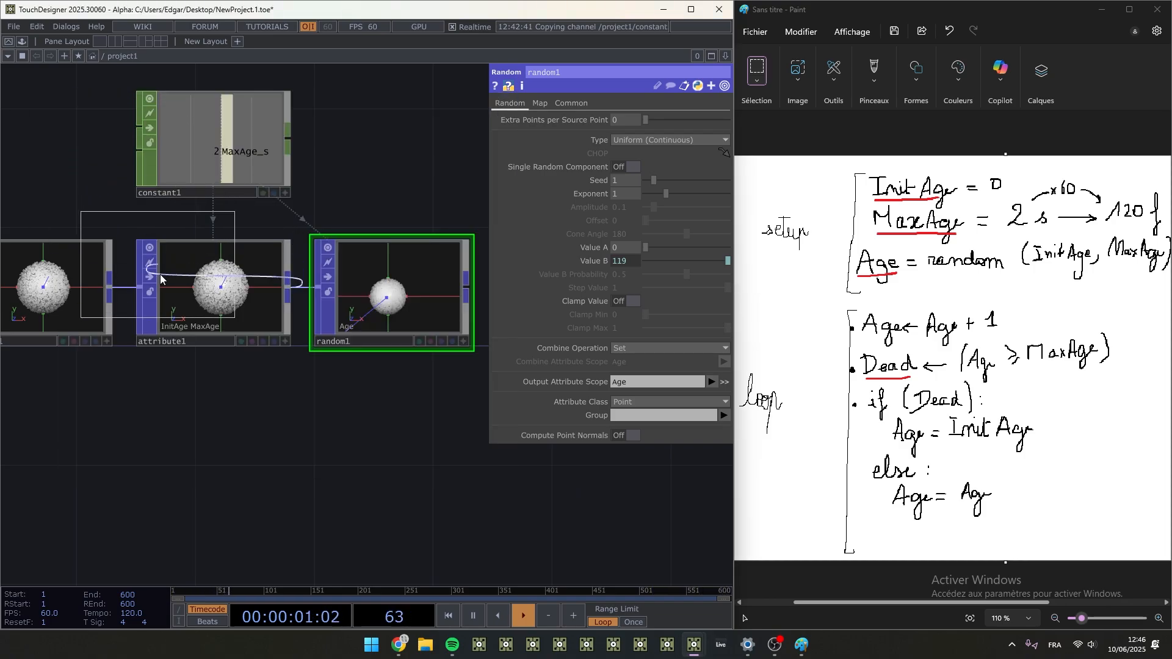
click(214, 418)
scroll(313, 437, up, 3)
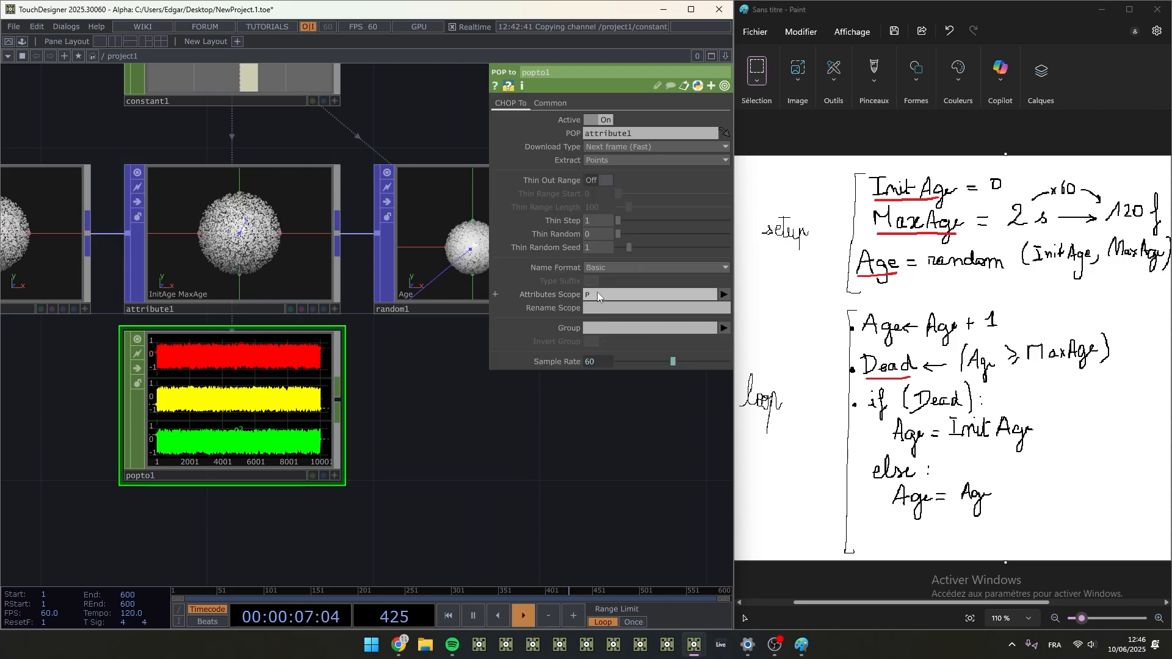
- Check the InitAge and MaxAge channels of attribute1 by setting popto1's Attributes Scope to InitAge, followed by MaxAge
text(Ini)
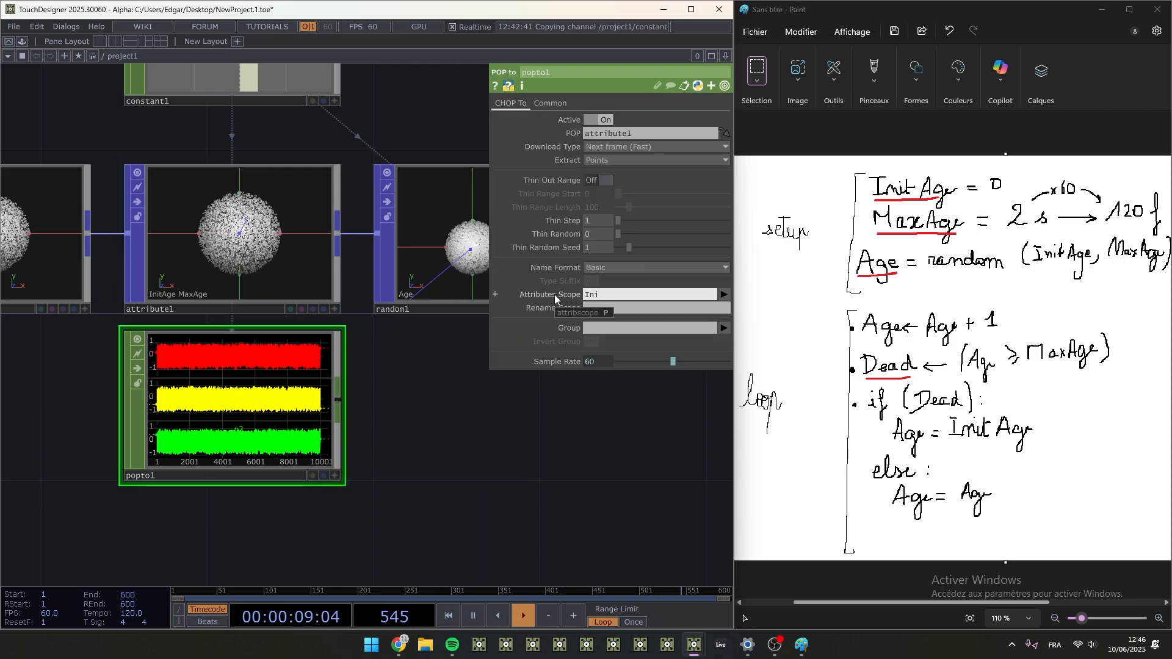
text(tAge)
key(Return)
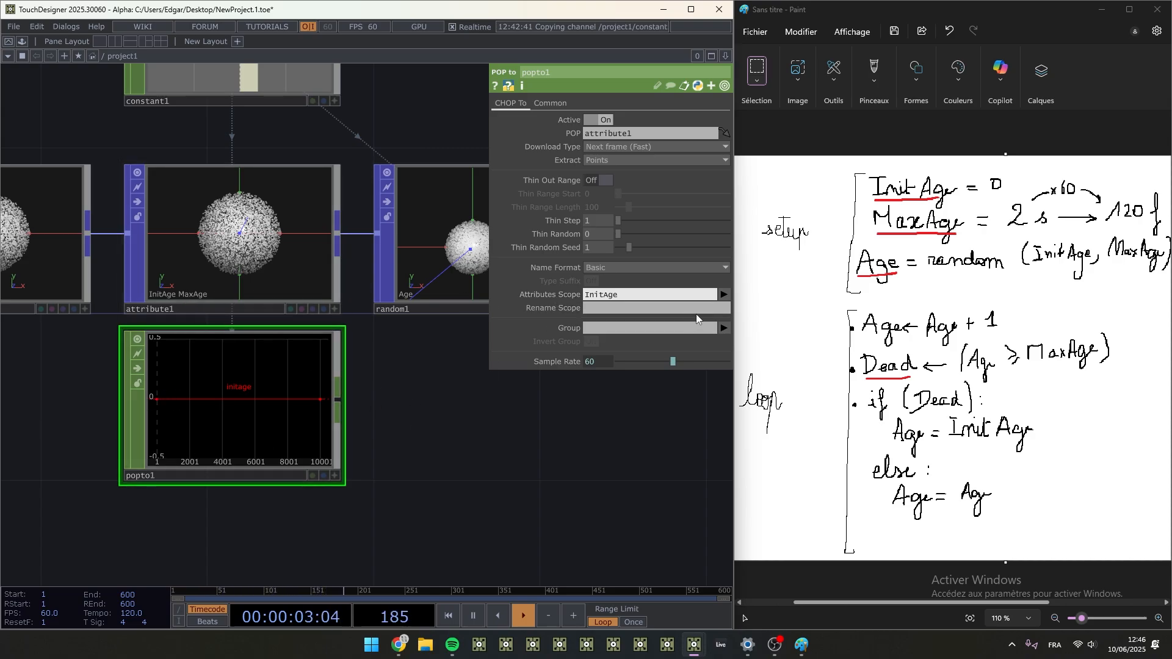
key(ctrl+a)
text(MaxAge)
key(Return)
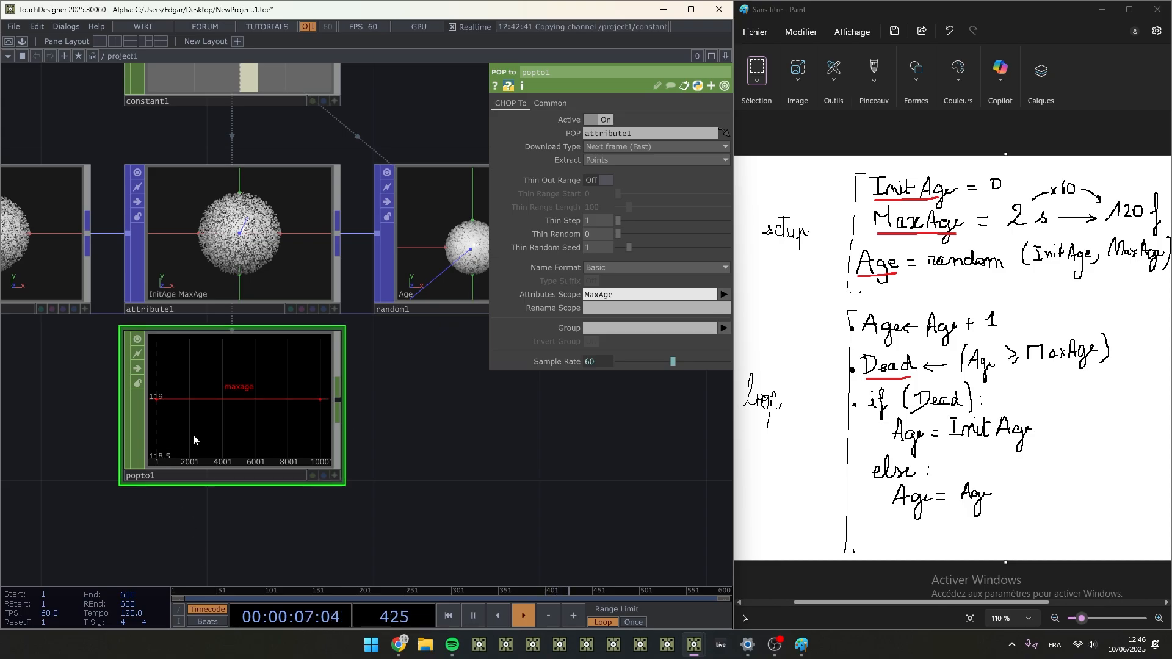
scroll(366, 457, down, 5)
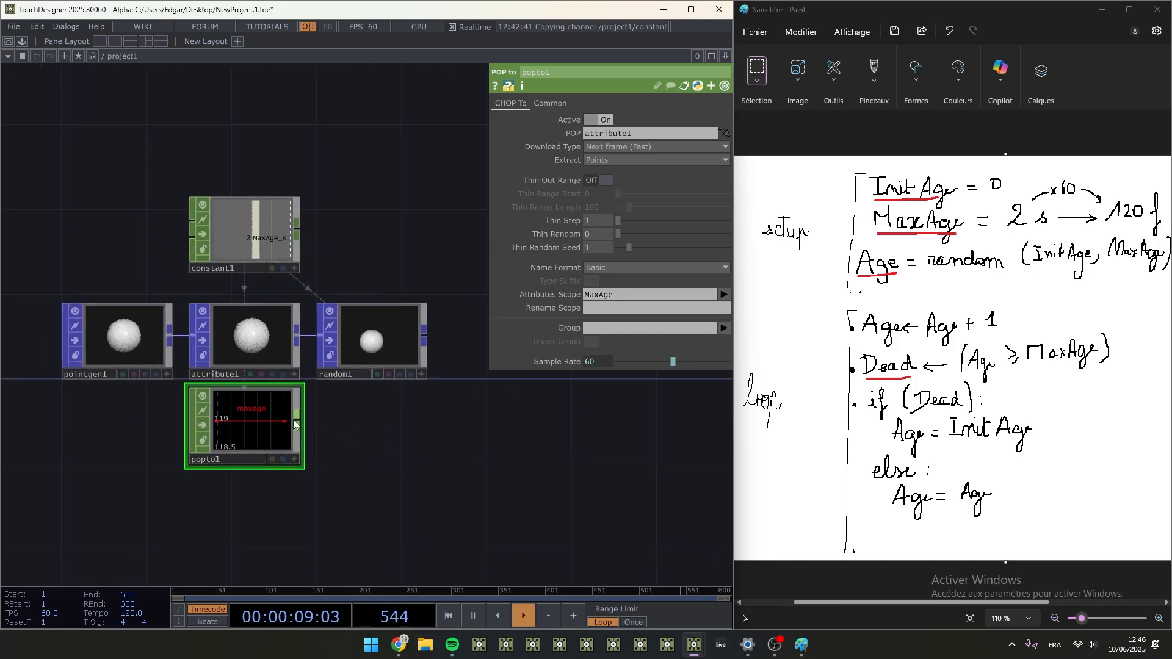
- Move popto1 below random1 and set its source POP to random1
drag(253, 414, 374, 413)
scroll(384, 411, up, 4)
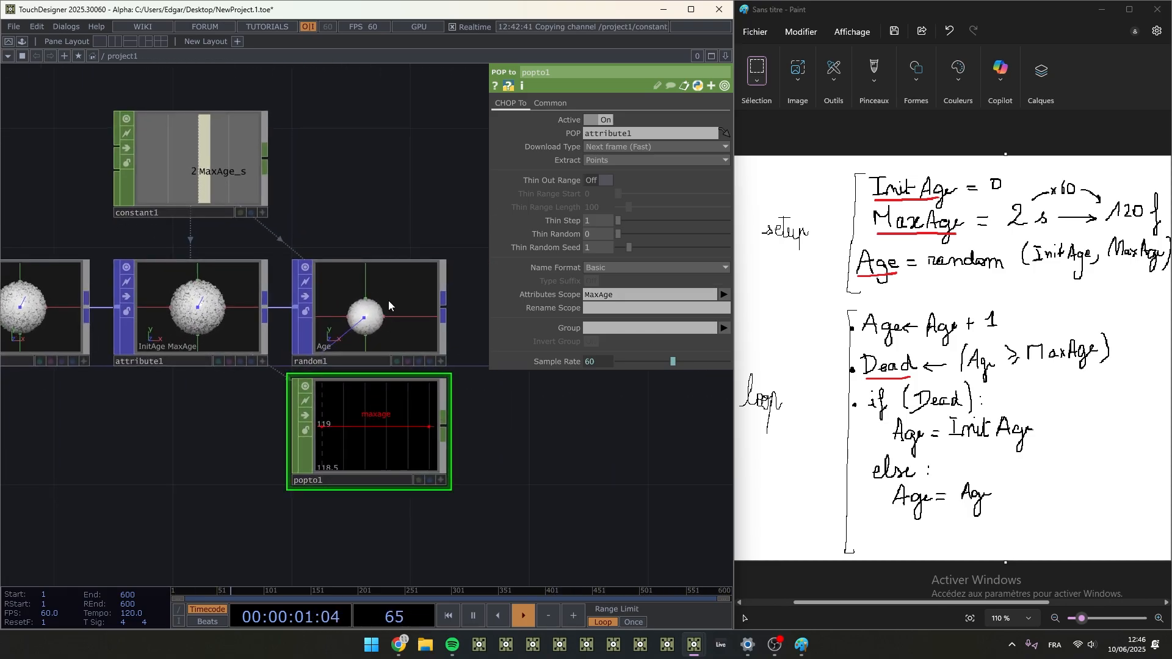
drag(390, 308, 383, 411)
scroll(383, 411, up, 4)
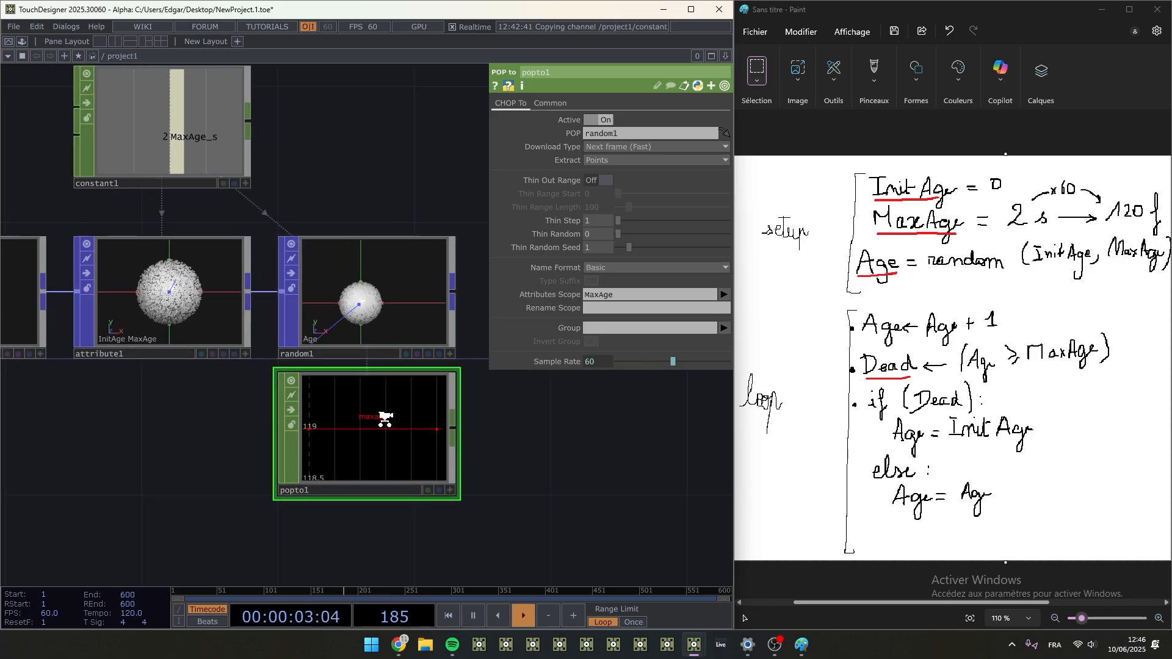
- Set the Attributes Scope of popto1 to Age and examine the value range in its graph
drag(640, 295, 535, 409)
text(Age)
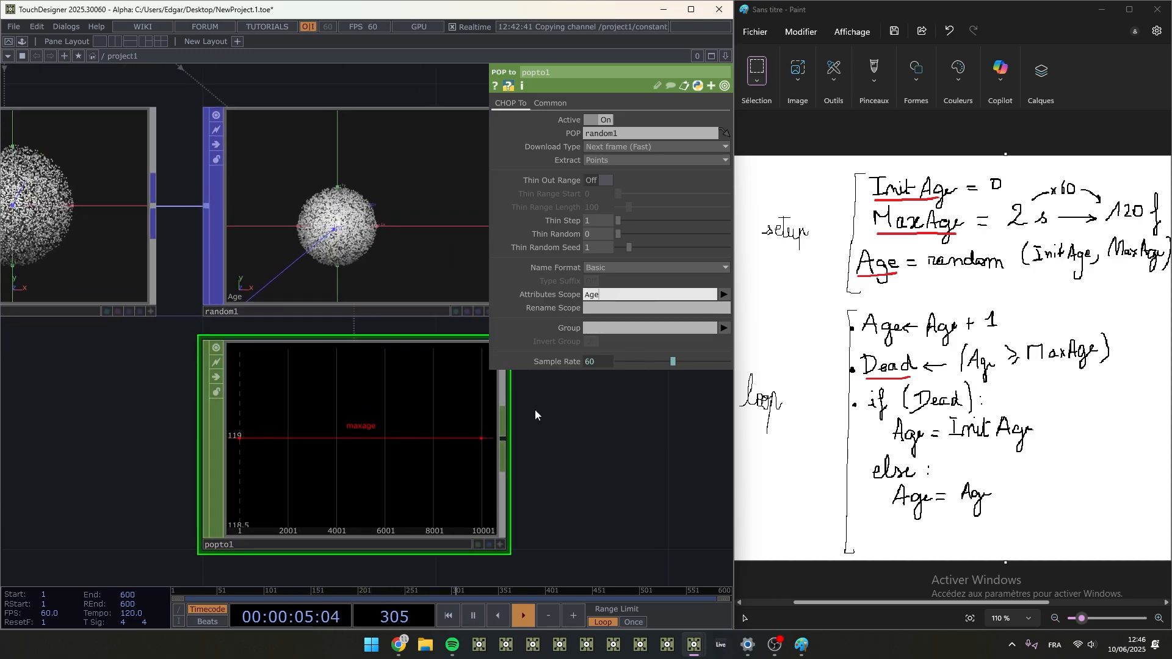
key(Return)
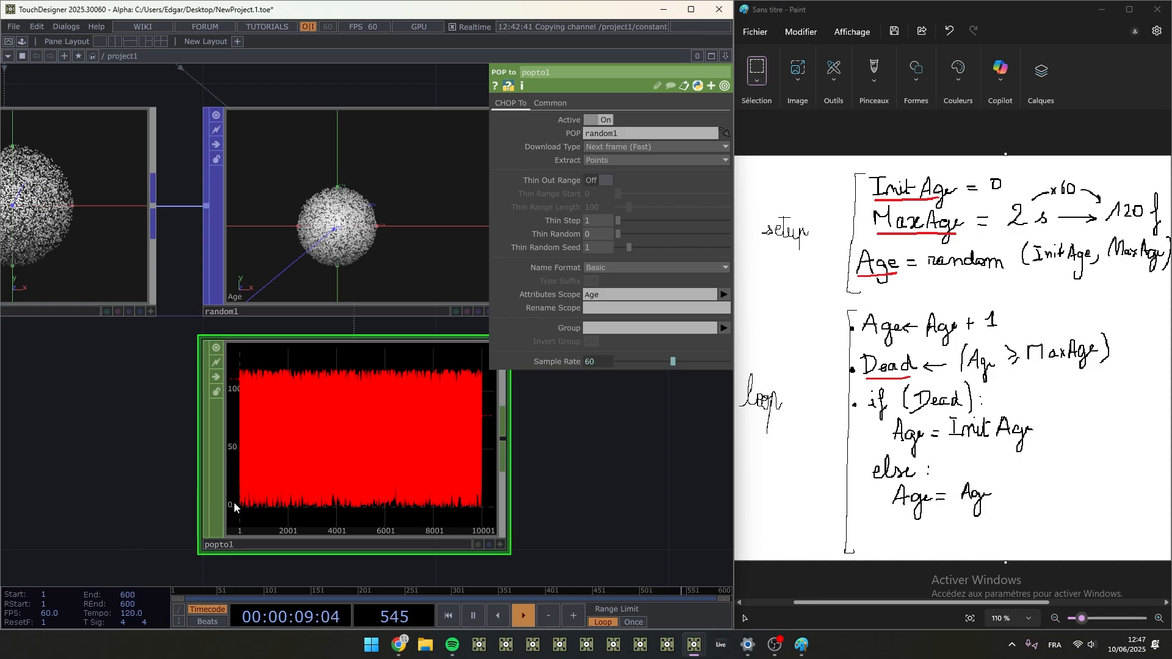
scroll(257, 427, up, 5)
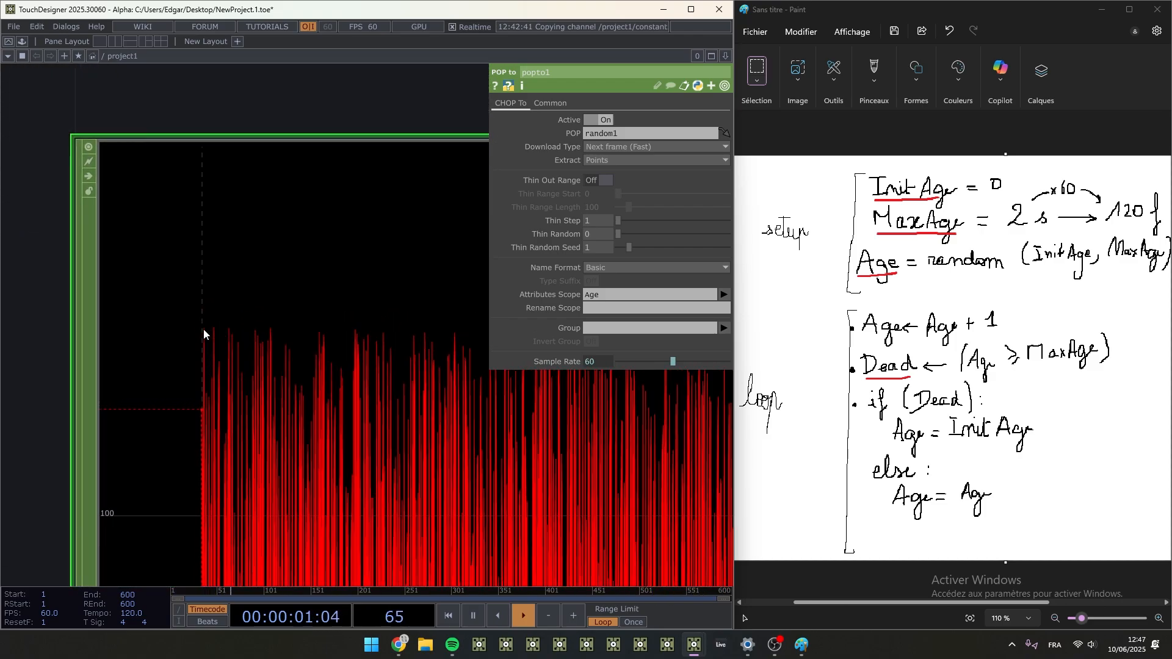
scroll(200, 342, down, 5)
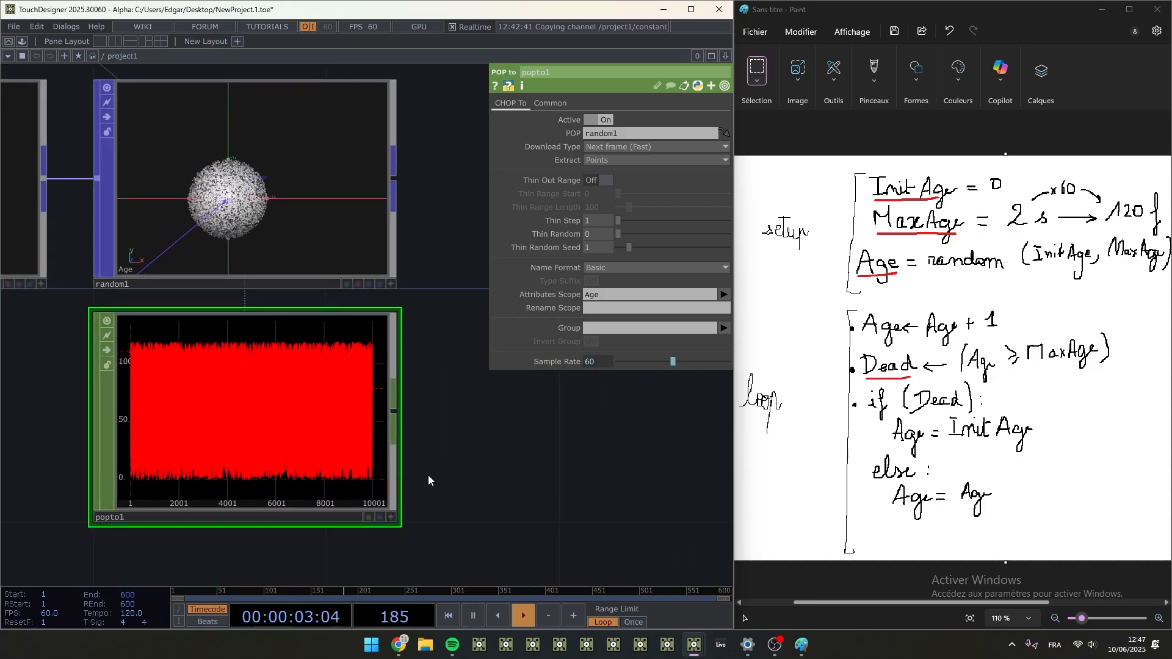
scroll(316, 404, up, 5)
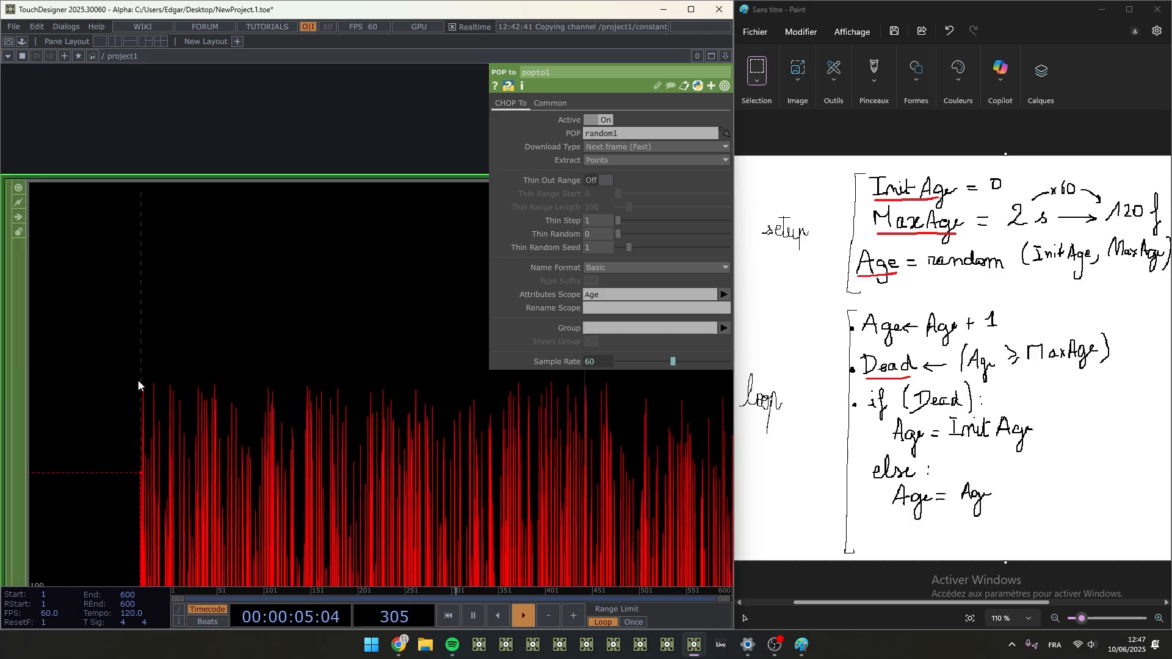
scroll(201, 389, down, 6)
scroll(421, 414, down, 4)
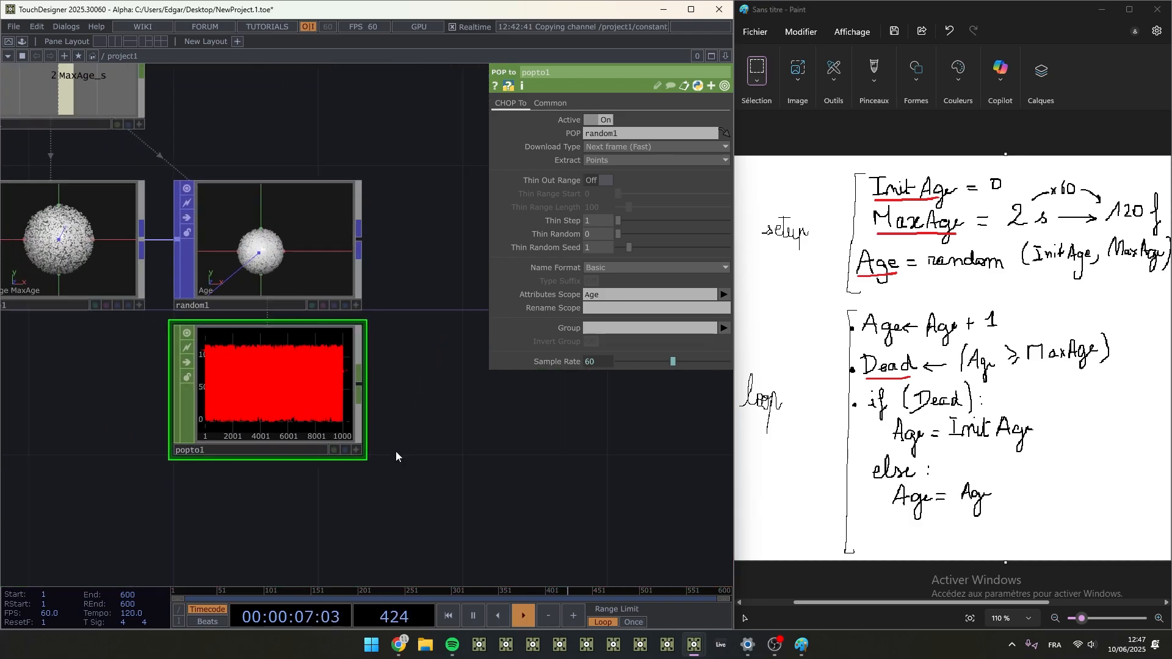
- Add an Analyze CHOP after popto1 and set its Function to Maximum
right_click(372, 381)
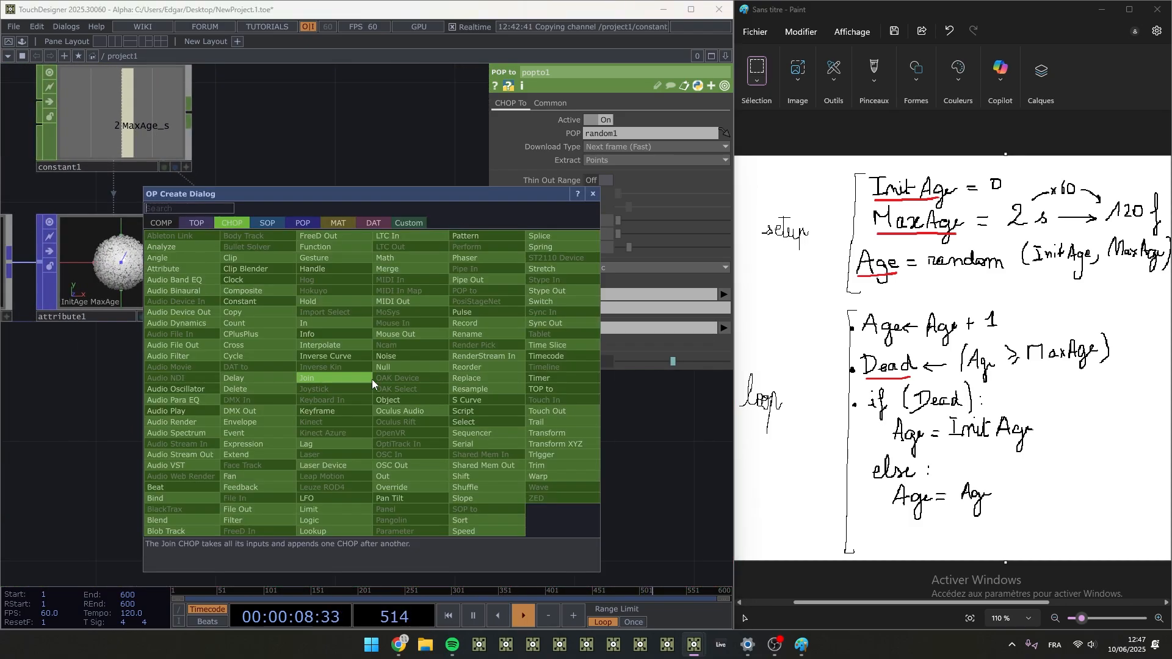
click(201, 254)
click(472, 386)
drag(581, 468, 397, 463)
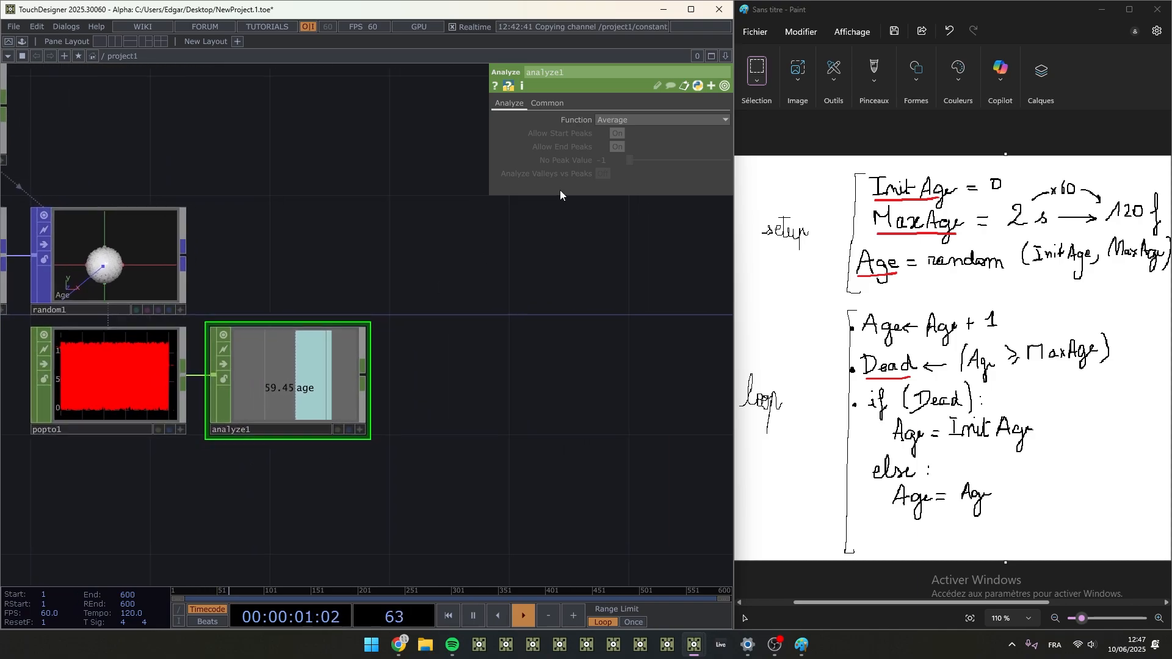
click(636, 121)
click(620, 145)
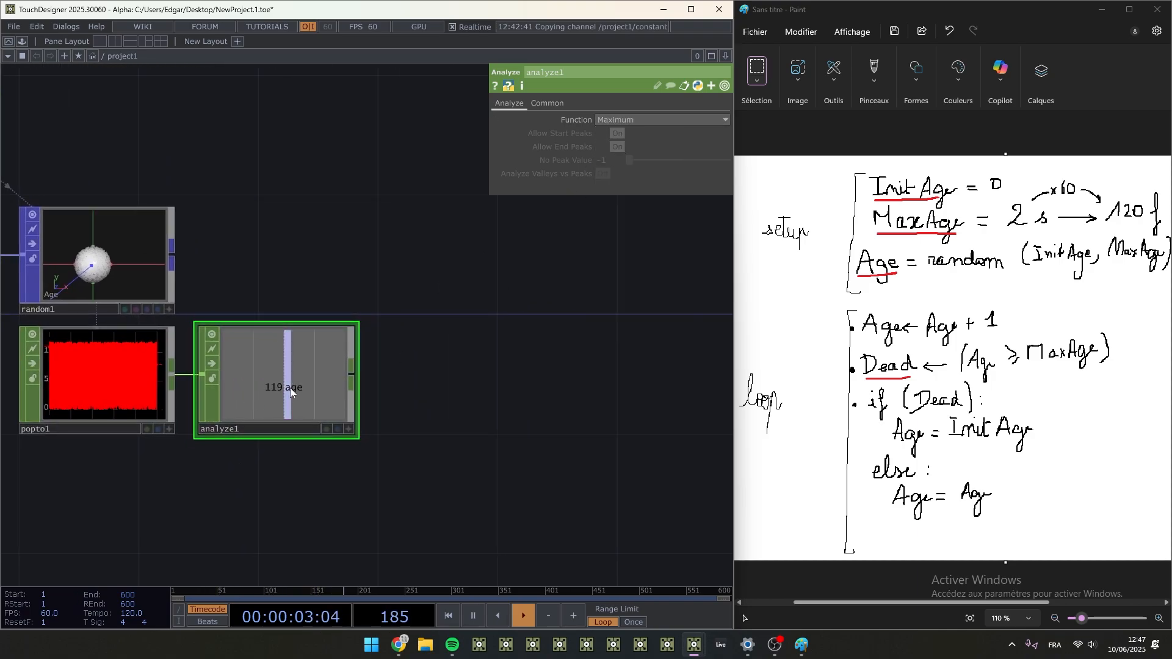
- Set analyze1's Function to Minimum and back to Maximum, and examine the Age range in popto1's graph
click(649, 119)
click(631, 156)
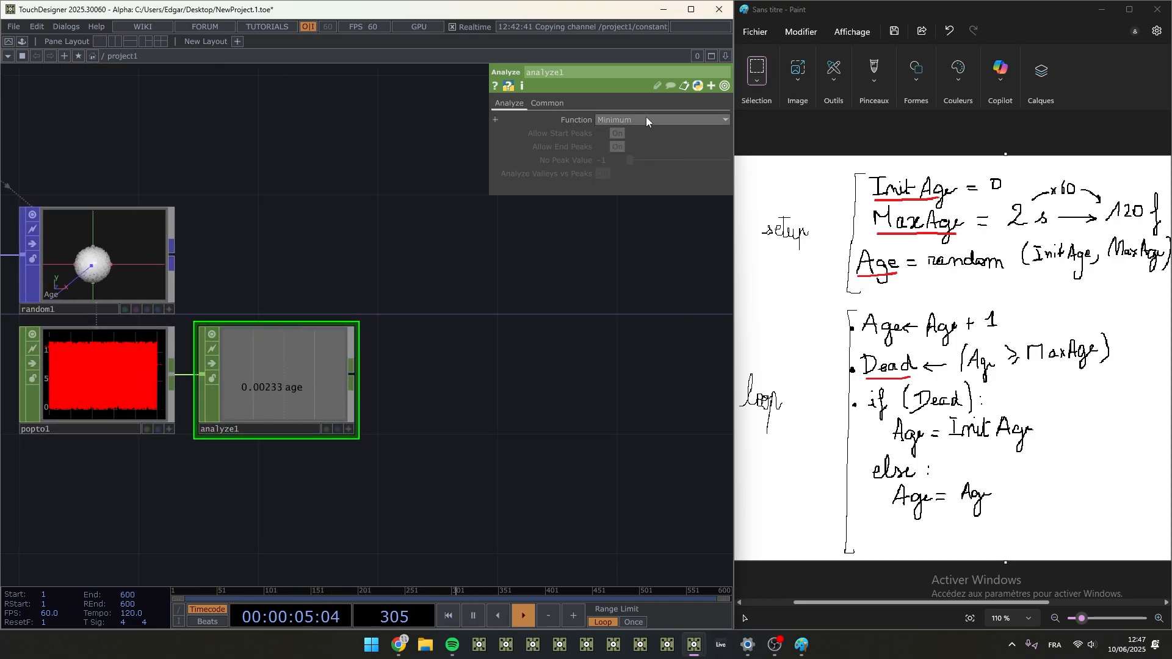
click(646, 117)
click(625, 143)
drag(446, 400, 643, 389)
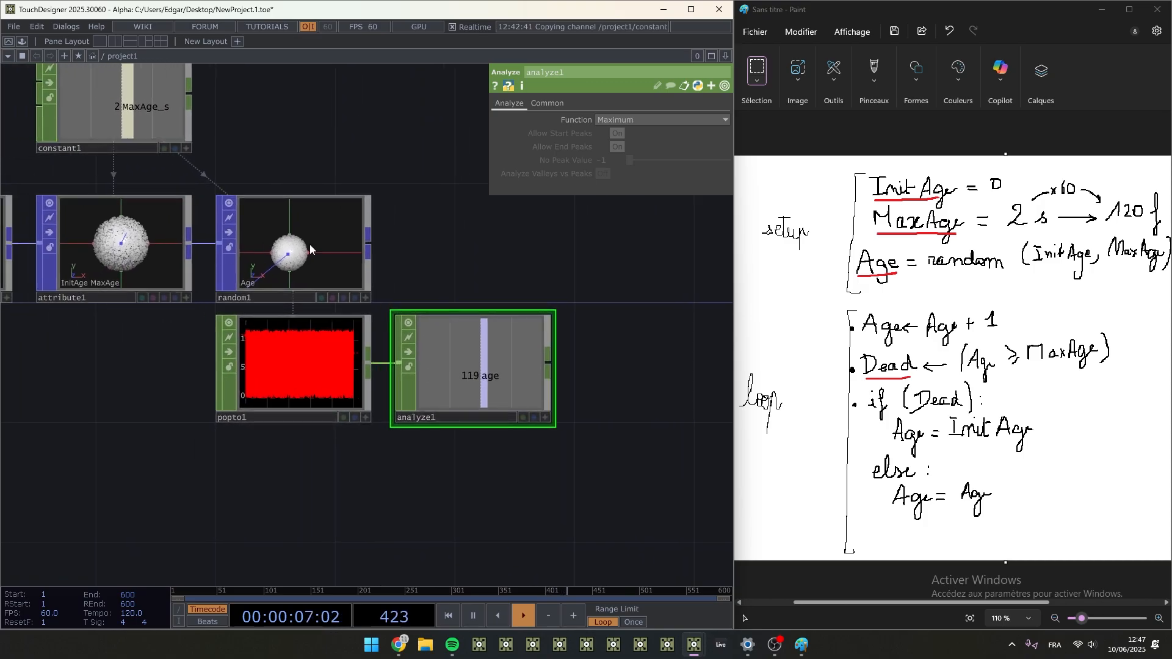
scroll(256, 365, up, 6)
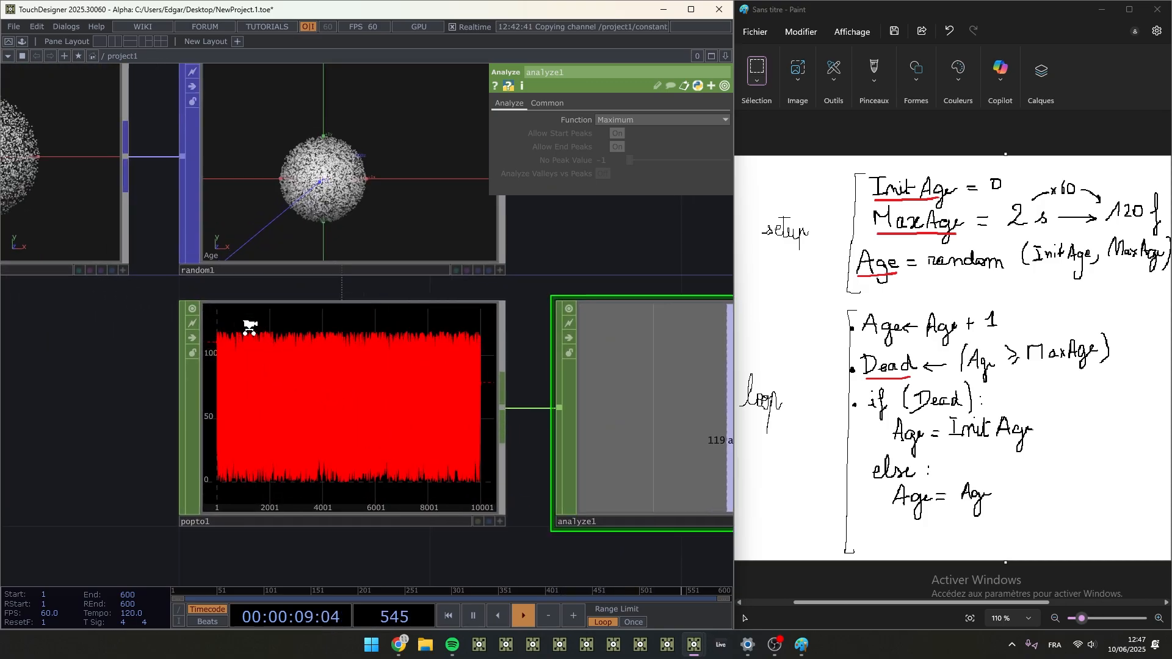
scroll(164, 345, down, 6)
- Delete the popto1 and analyze1 CHOPs below random1
drag(266, 371, 243, 364)
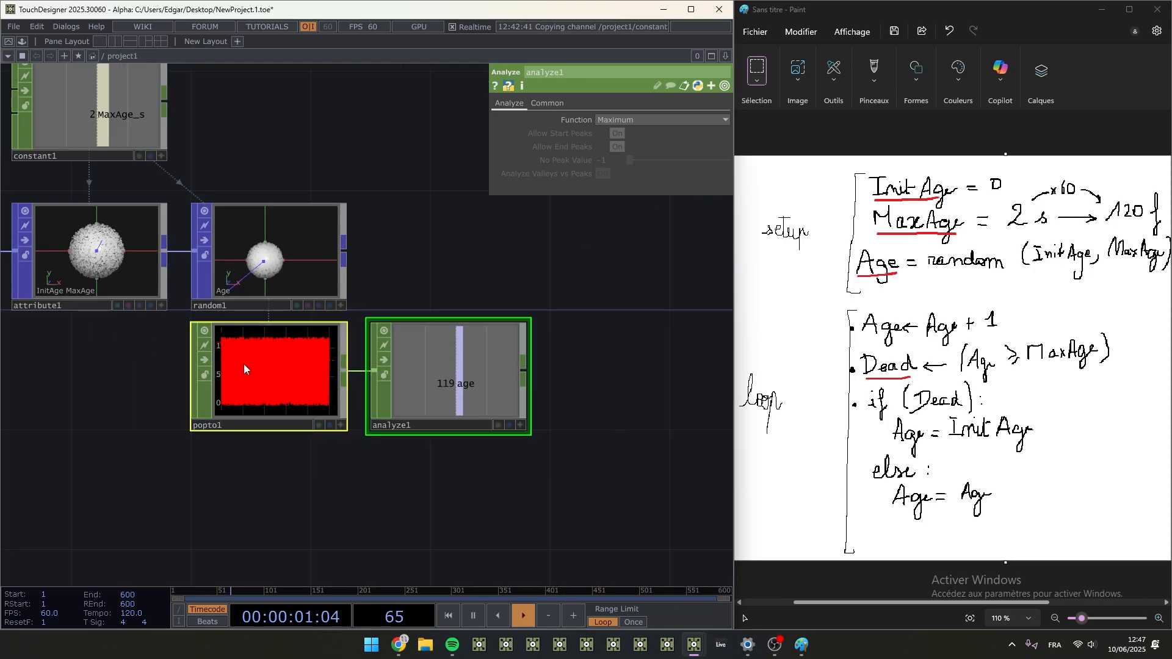
key(Delete)
- Expand random1's Output Attribute Scope options, enable Override Automatic Attribute and set the Attribute Type to int
click(309, 240)
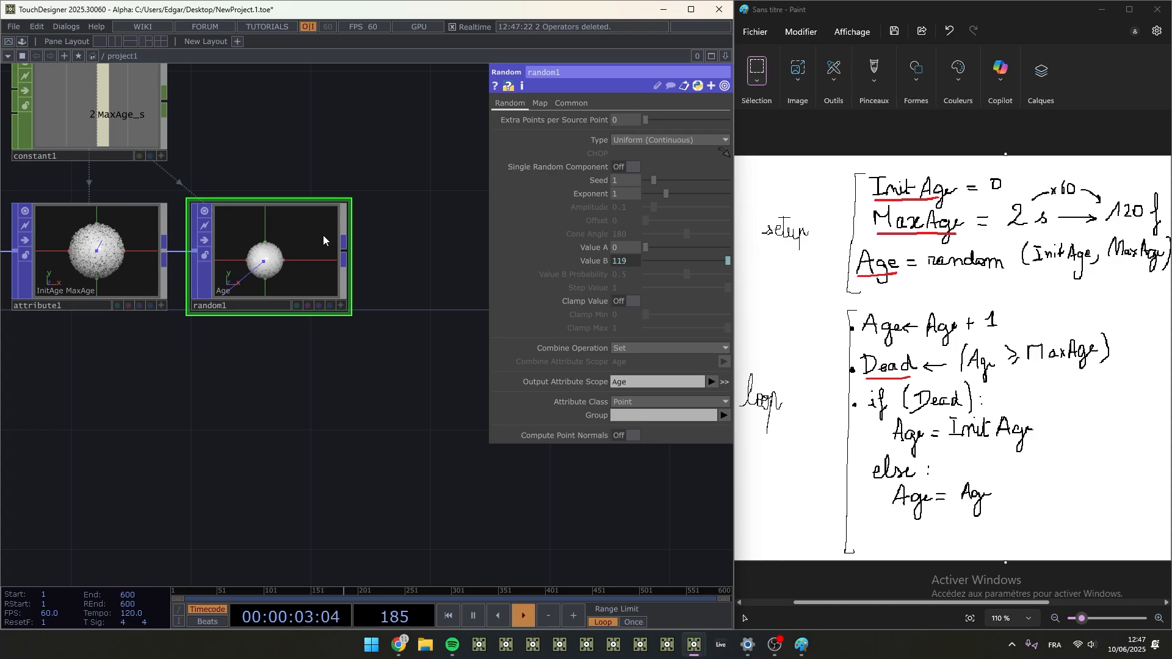
click(725, 381)
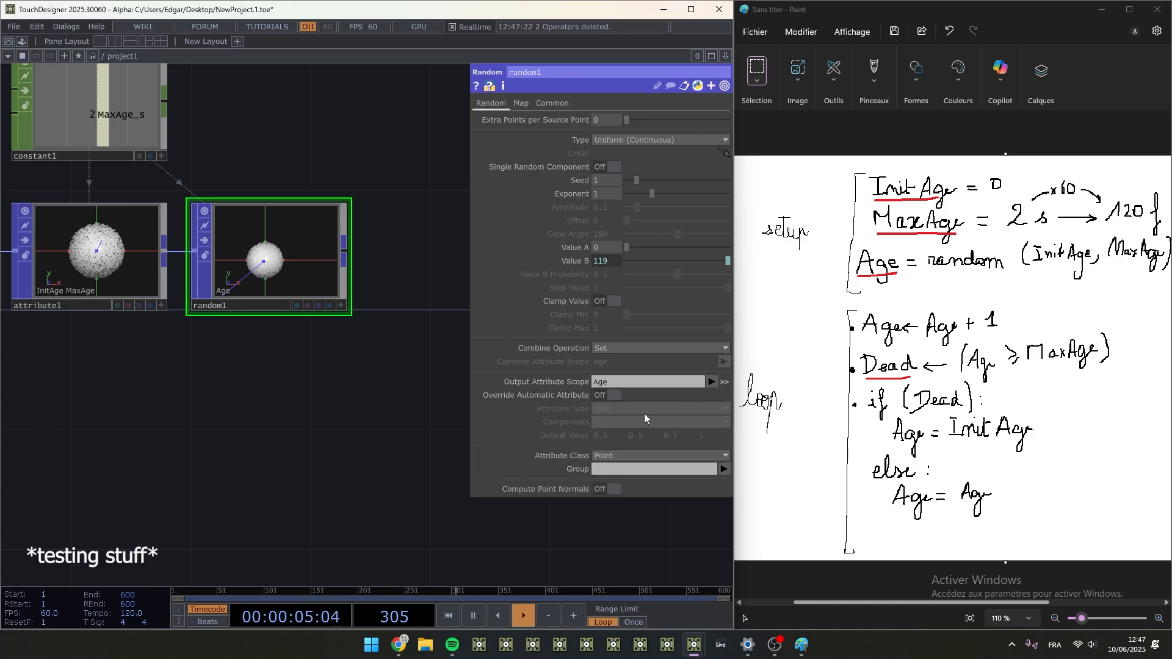
click(604, 394)
click(614, 409)
click(604, 445)
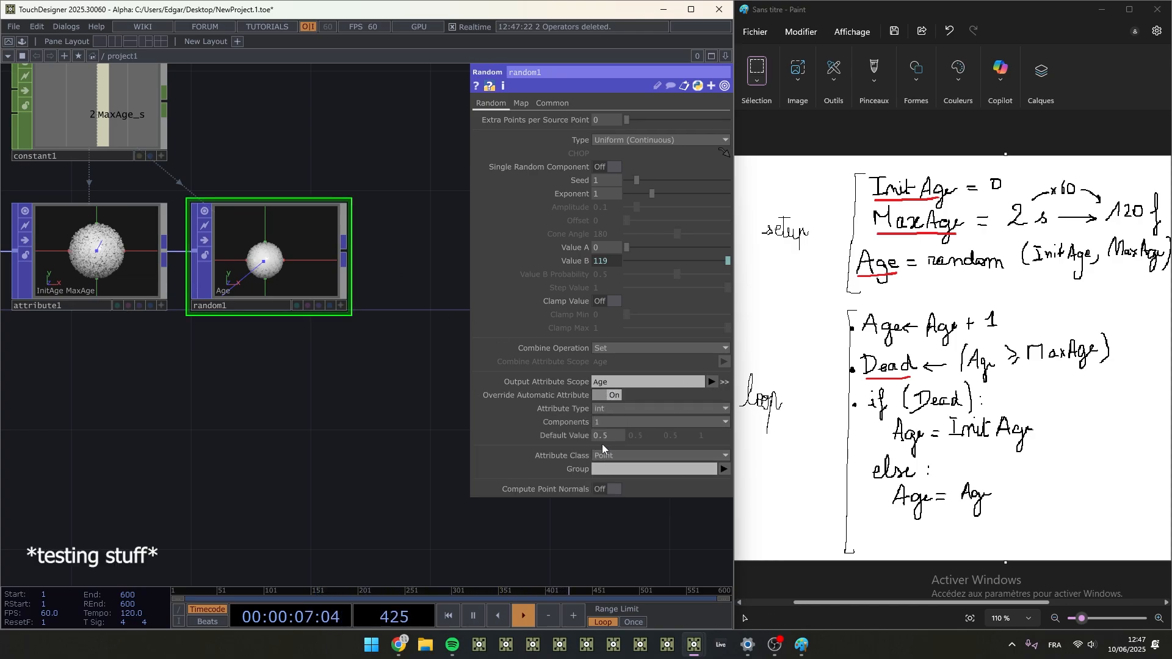
- Add a POP to CHOP below random1 and set its Attributes Scope to Age
right_click(345, 251)
click(202, 93)
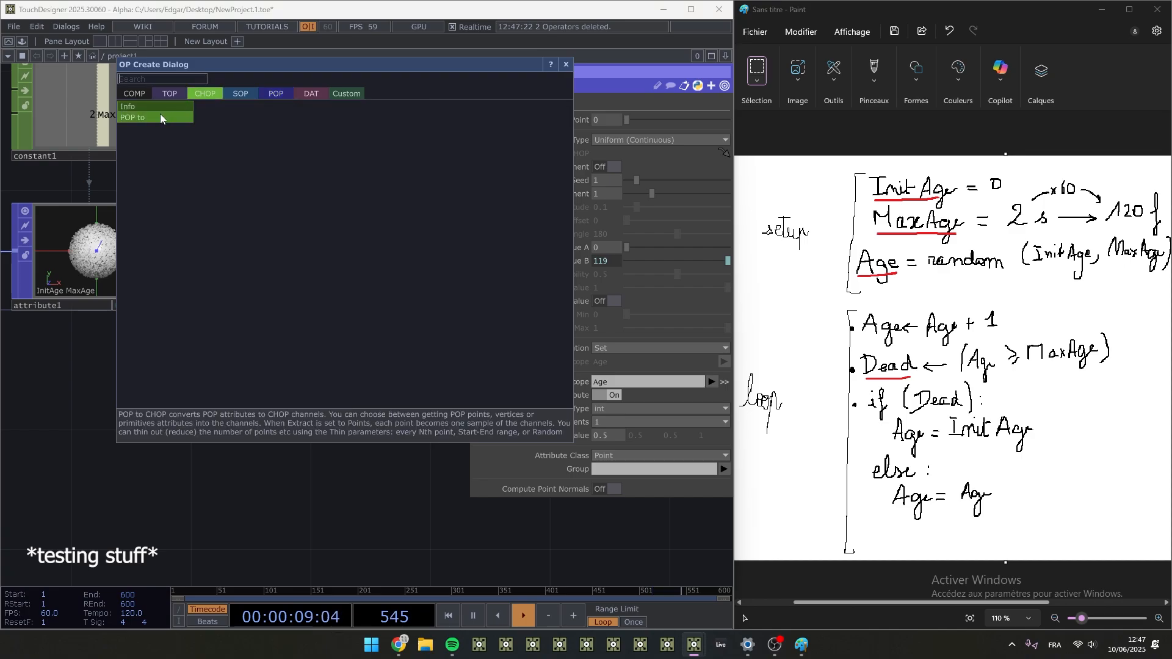
click(159, 118)
click(281, 391)
click(596, 294)
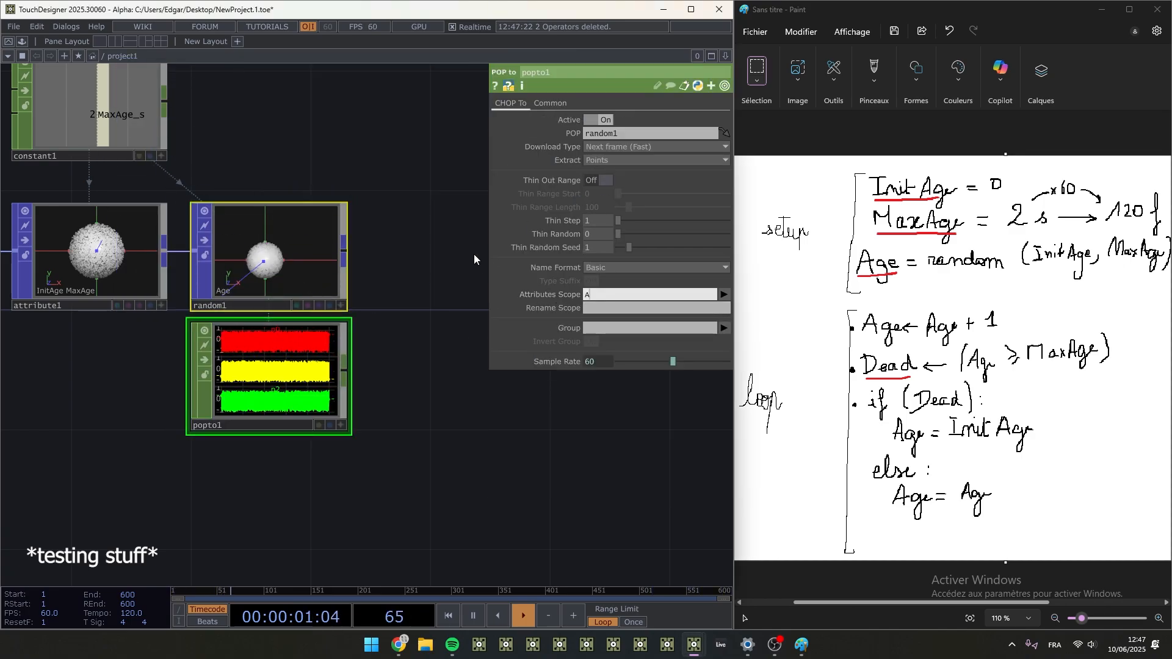
text(Age)
key(Return)
- Add an Analyze CHOP after popto1 and set its Function to Minimum
click(316, 379)
scroll(267, 386, up, 4)
right_click(411, 334)
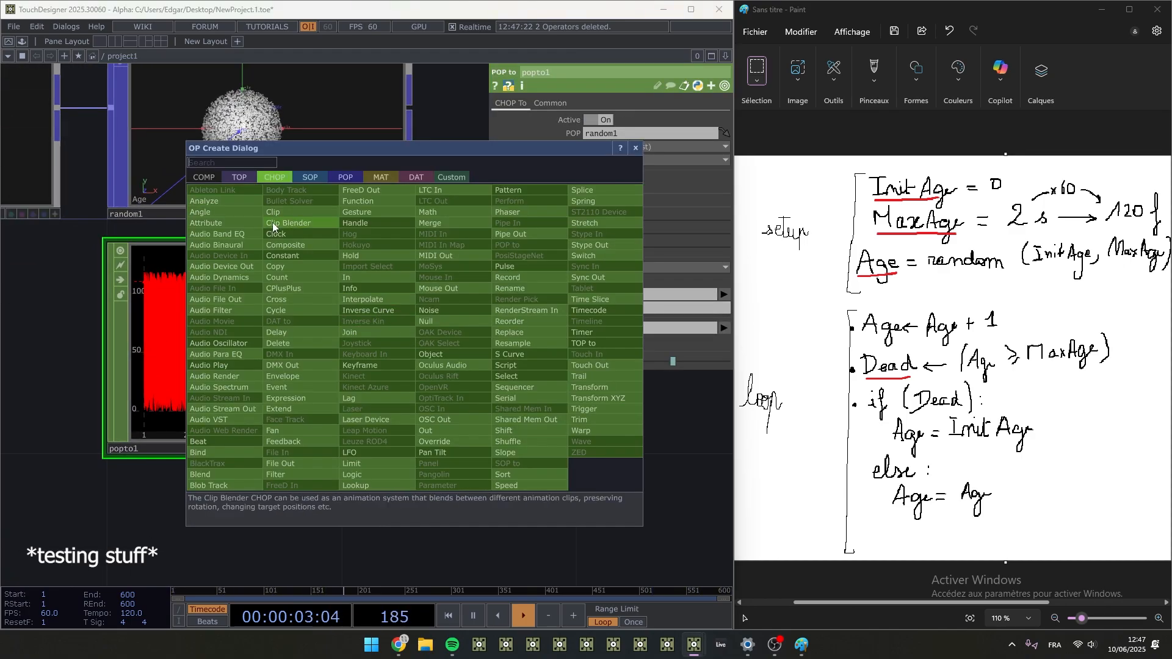
click(272, 222)
click(545, 487)
drag(418, 257, 123, 86)
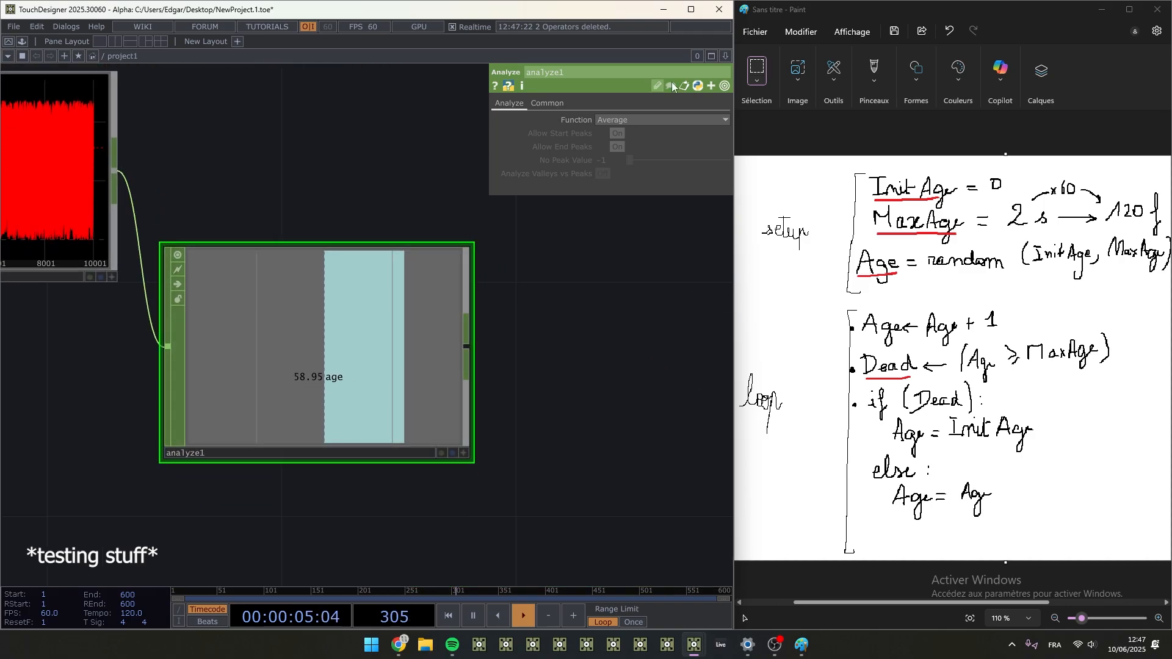
click(647, 121)
click(628, 156)
scroll(236, 205, down, 5)
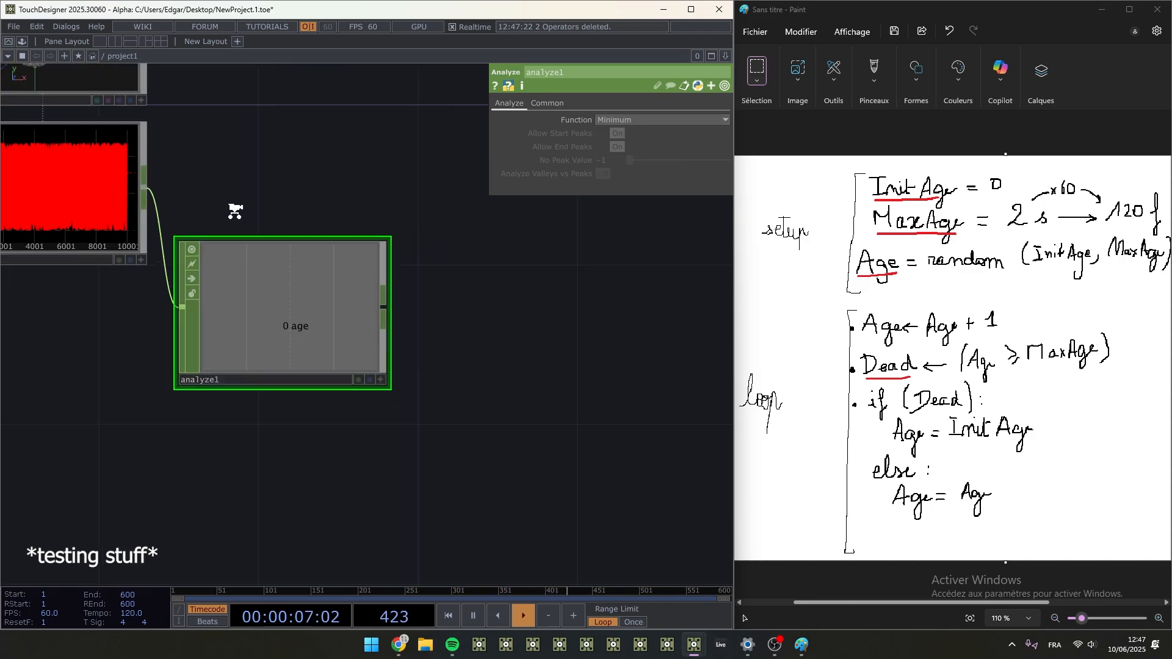
- Disable Override Automatic Attribute on random1 and check the minimum Age in analyze1
click(232, 210)
drag(417, 415, 415, 325)
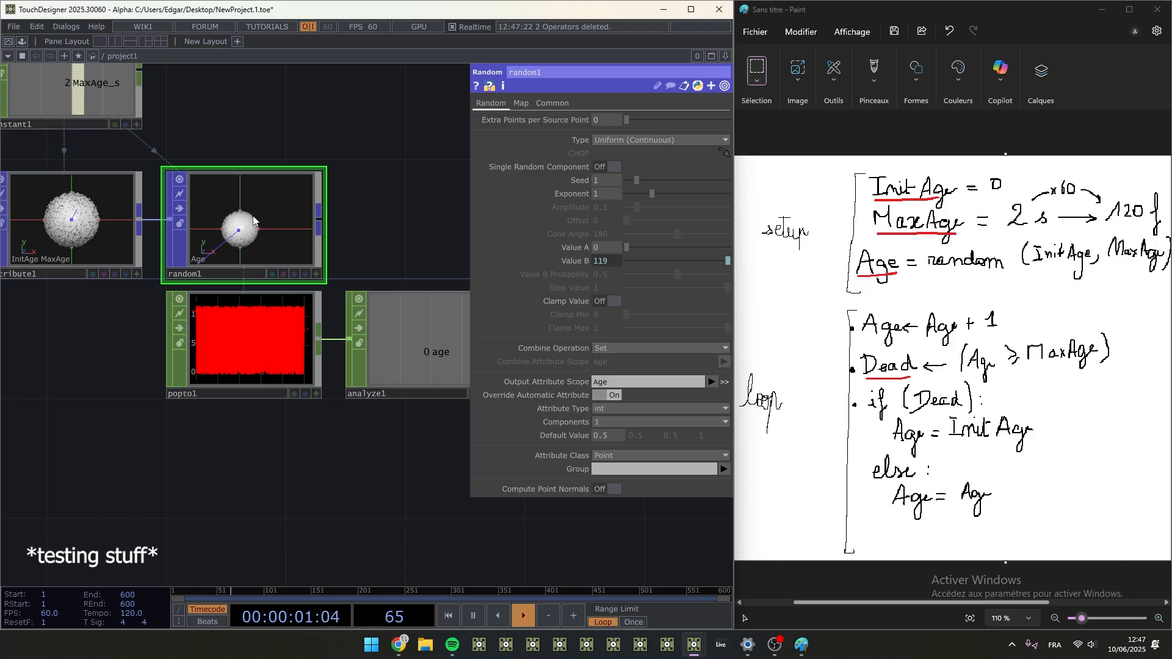
click(598, 396)
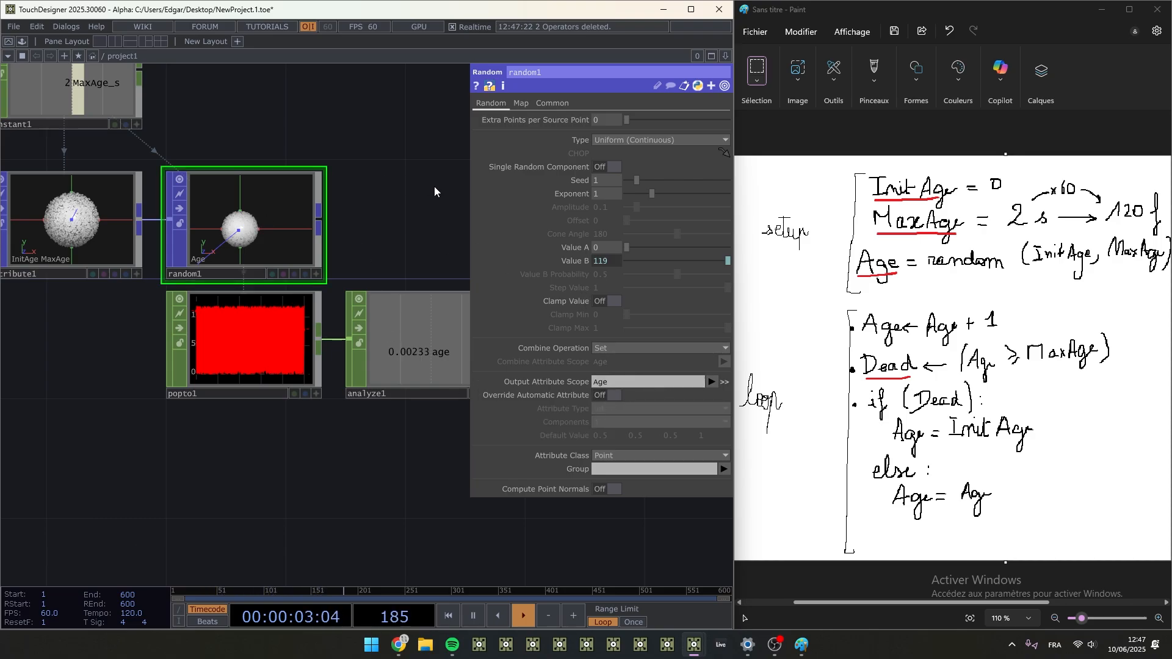
drag(401, 207, 362, 265)
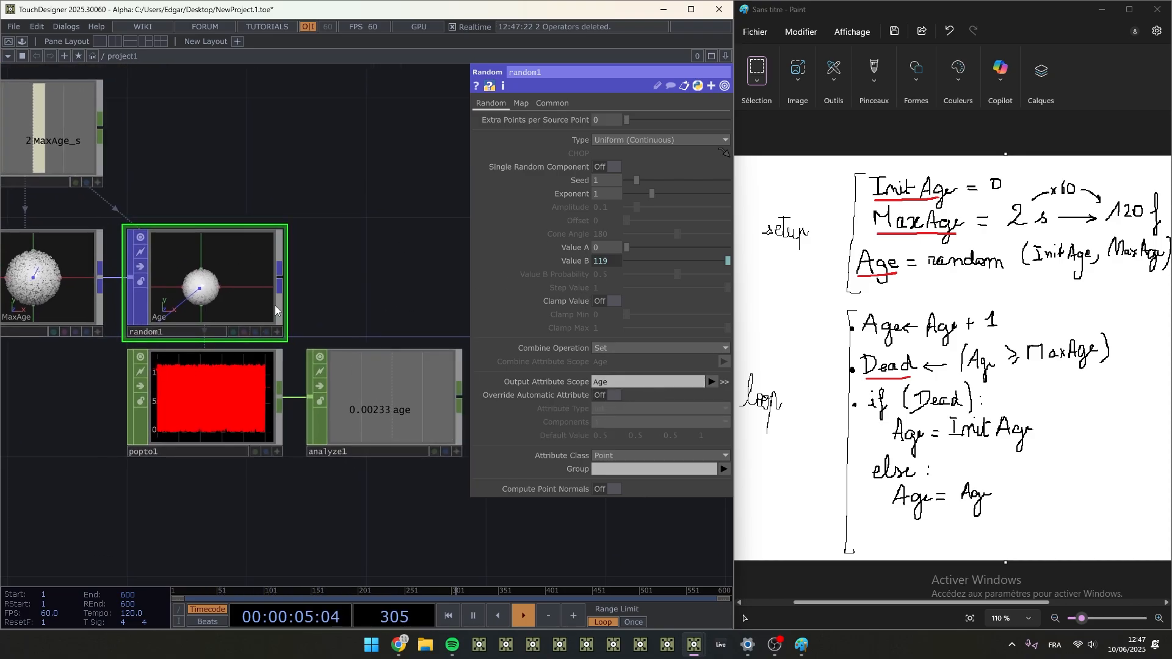
click(724, 382)
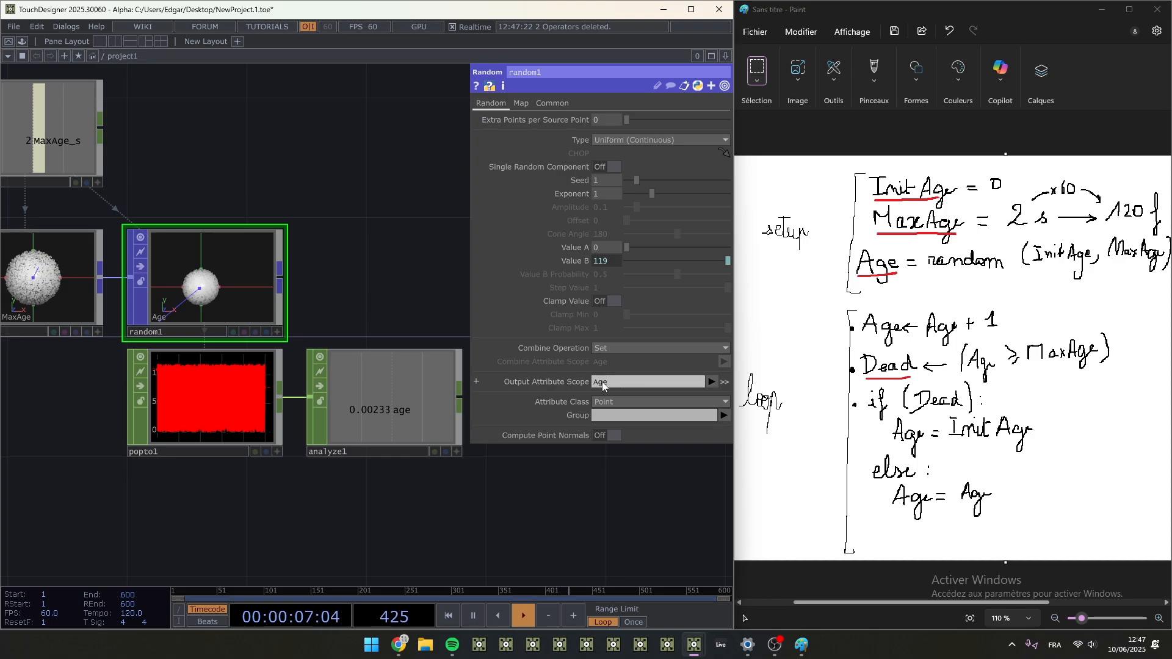
click(384, 418)
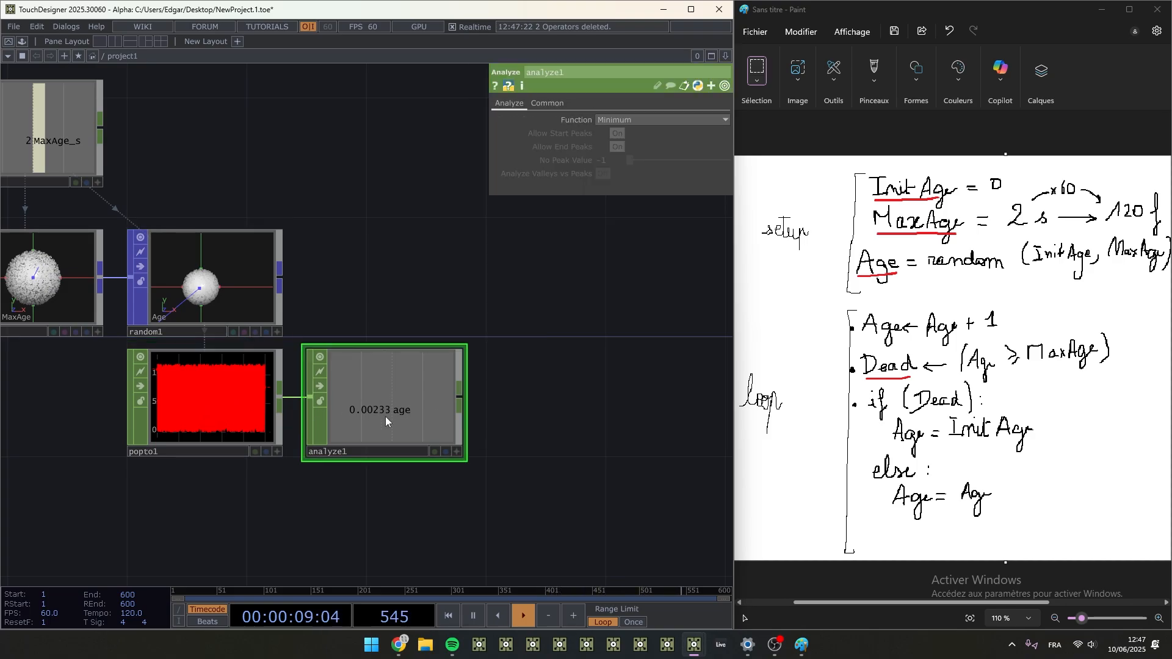
scroll(381, 410, up, 3)
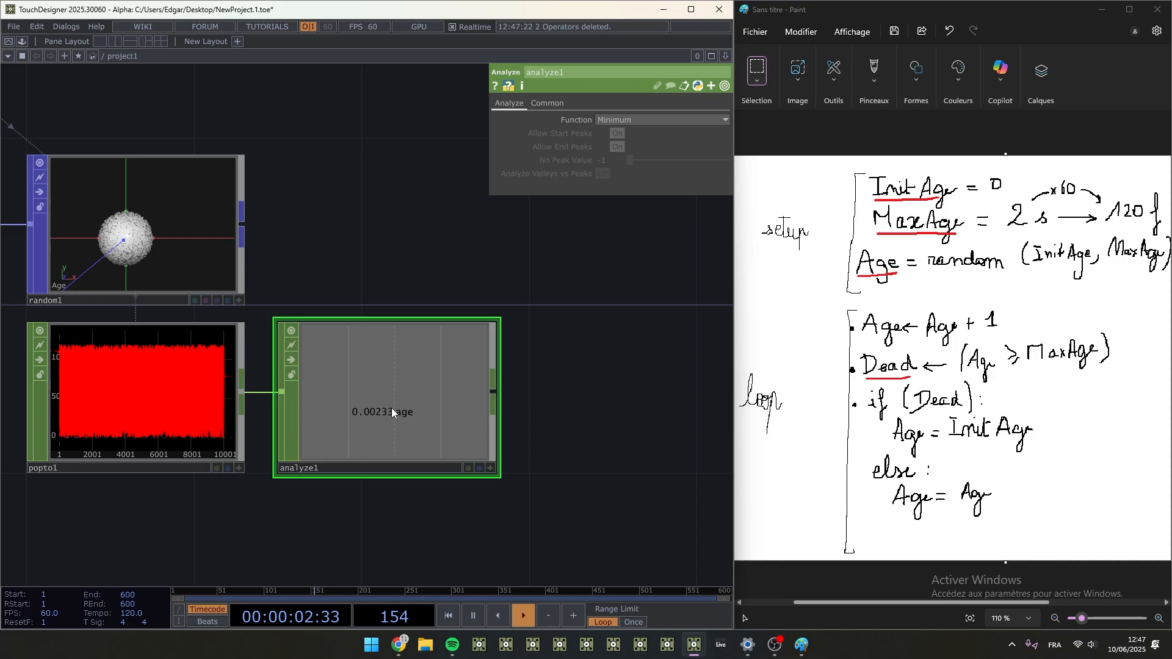
- Enable Override Automatic Attribute for random1's Age output and set the Attribute Type to int
click(199, 226)
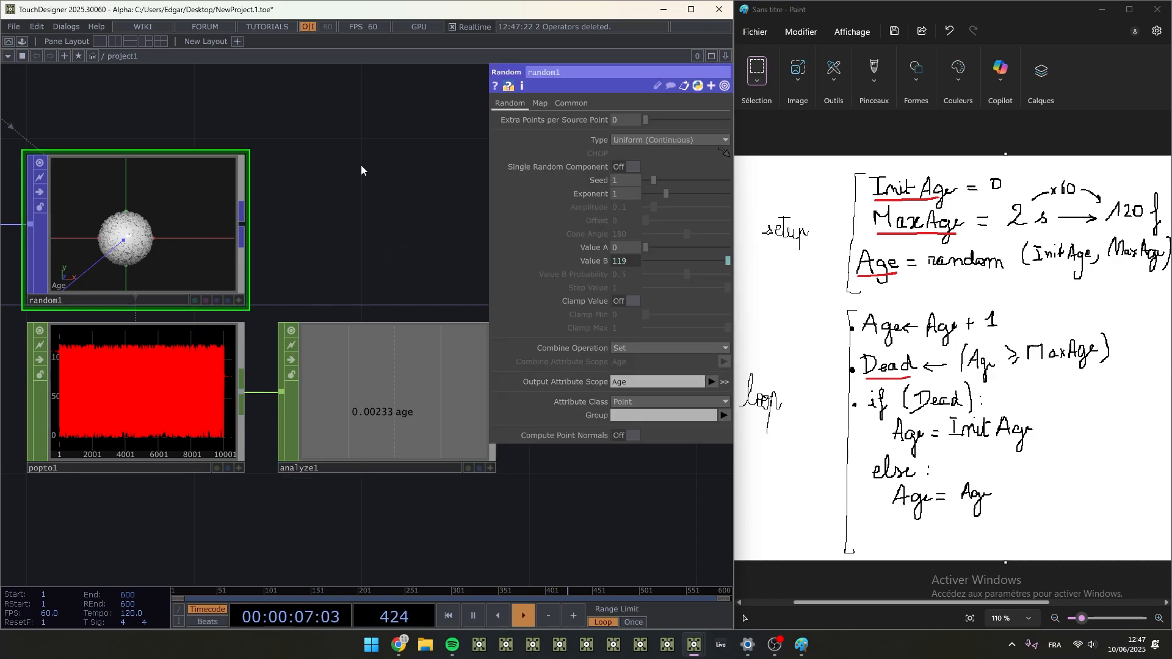
click(725, 382)
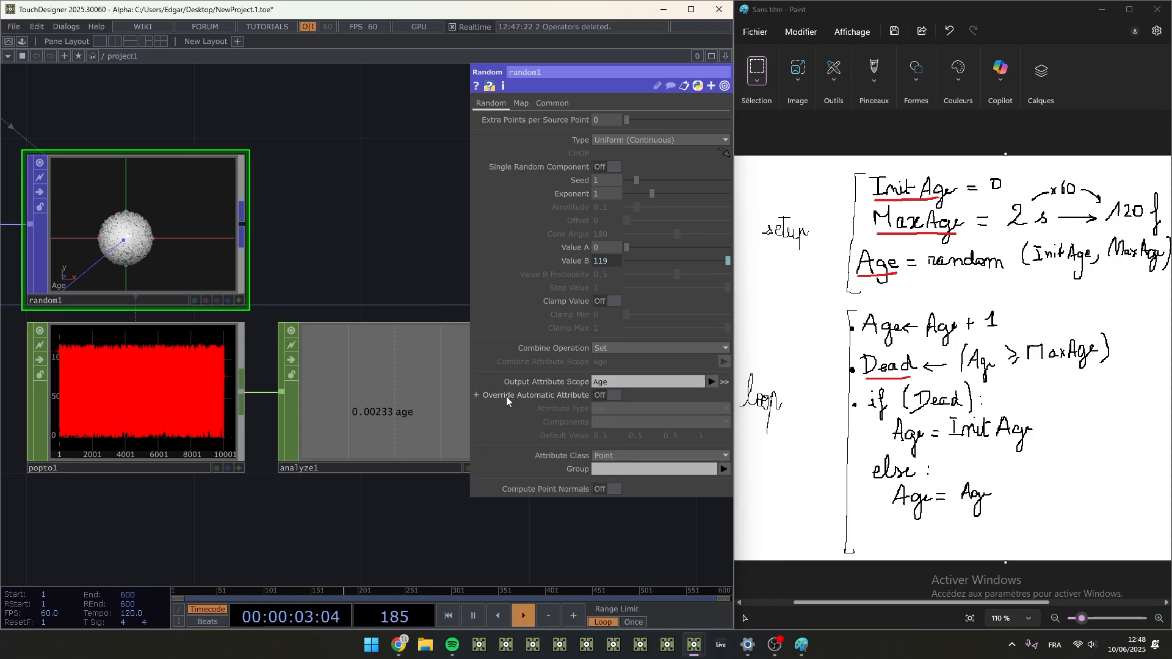
click(603, 394)
click(609, 407)
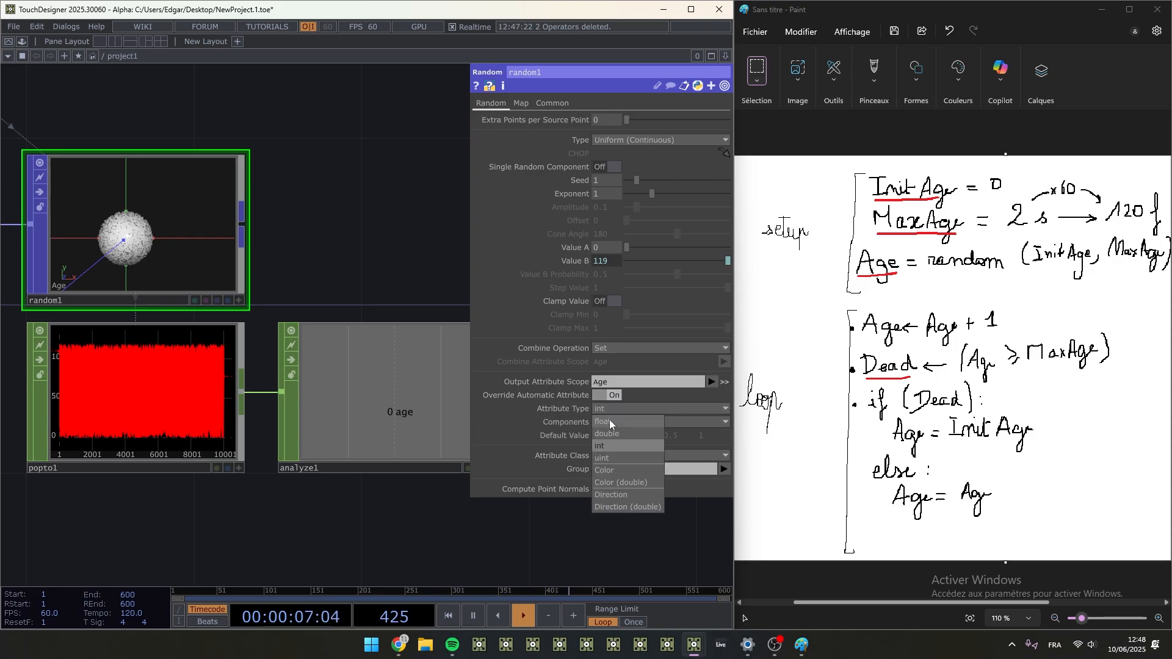
click(609, 419)
click(613, 408)
click(603, 446)
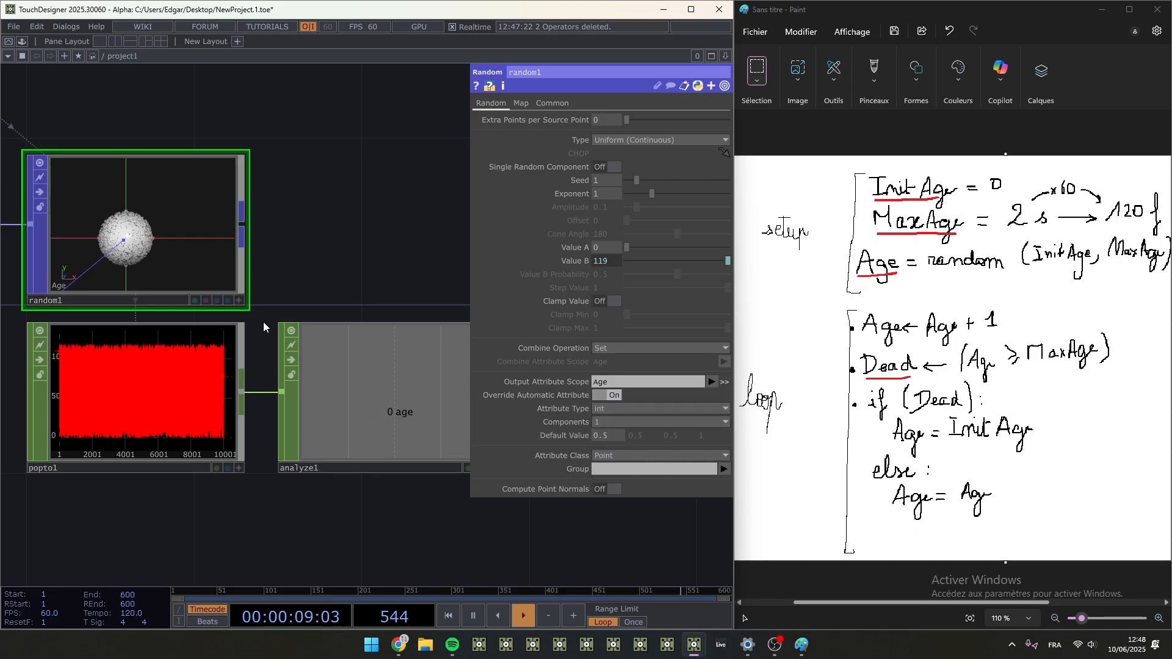
- Try Attribute Type float on random1 while examining popto1's Age graph, and undo the change
scroll(64, 413, up, 10)
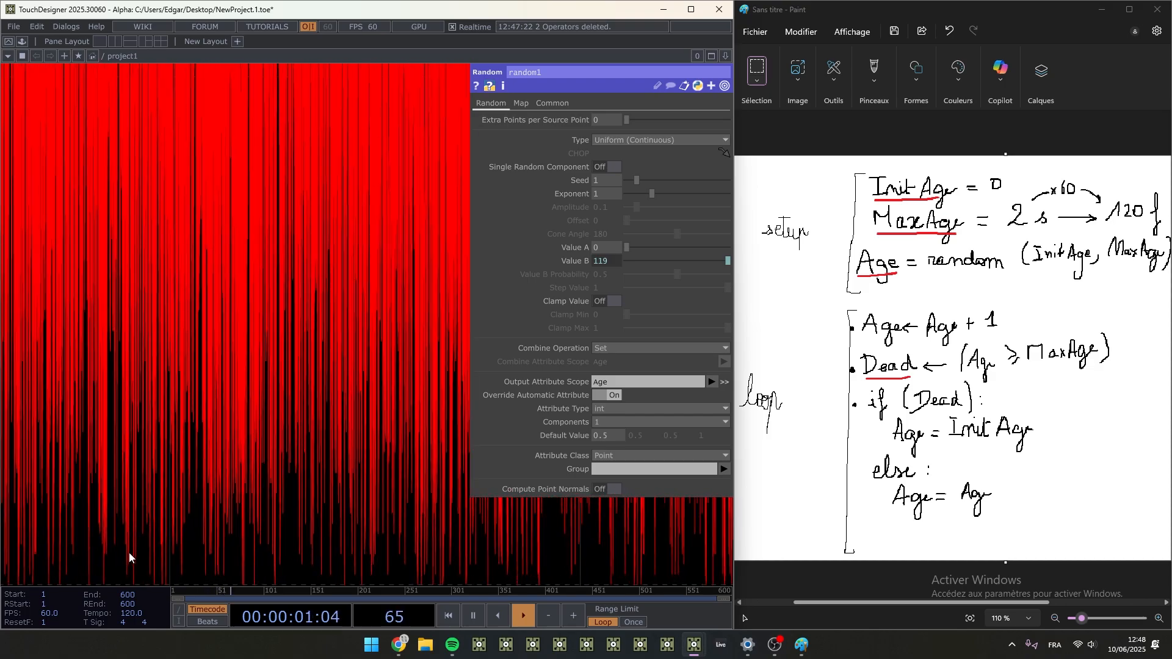
click(601, 408)
click(600, 420)
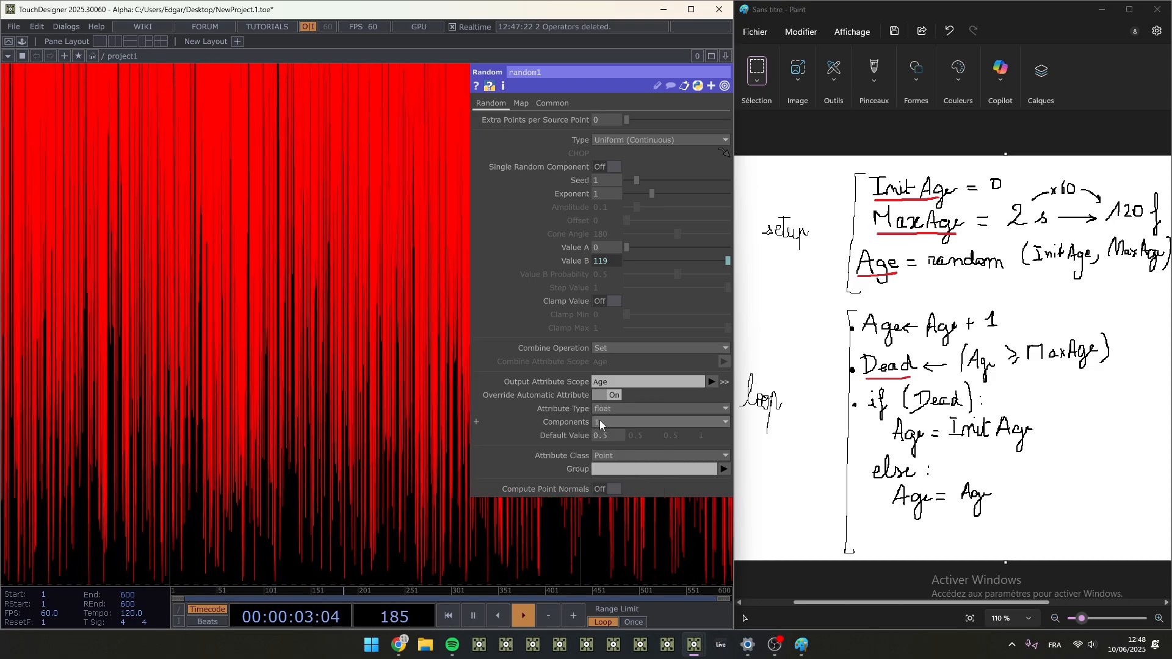
key(ctrl+z)
scroll(345, 361, down, 10)
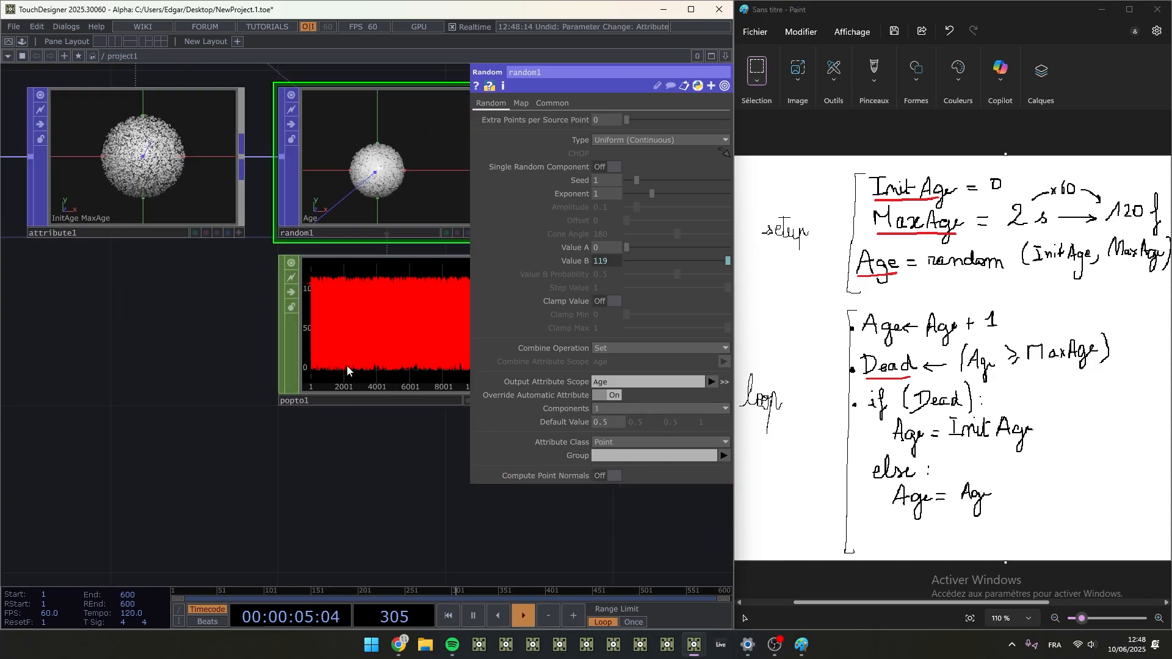
- Select popto1 and analyze1 below random1 and delete both CHOPs
drag(156, 478, 77, 470)
scroll(216, 460, down, 3)
click(359, 372)
right_drag(382, 481, 123, 324)
key(Delete)
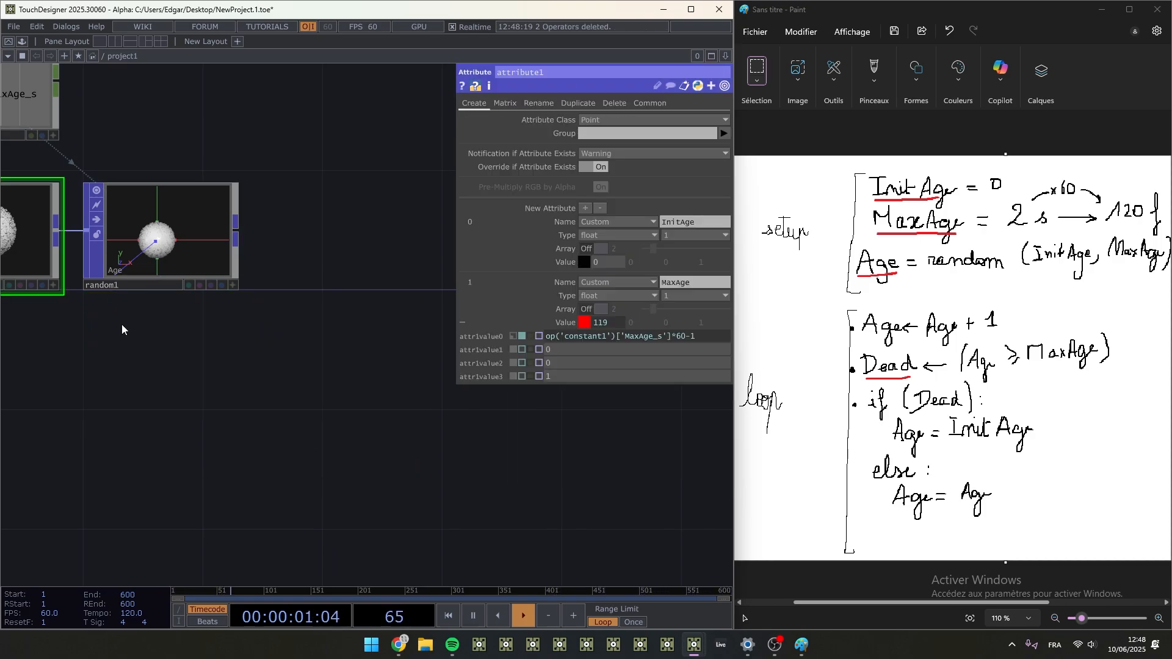
- Add a Null POP after random1
drag(166, 328, 316, 389)
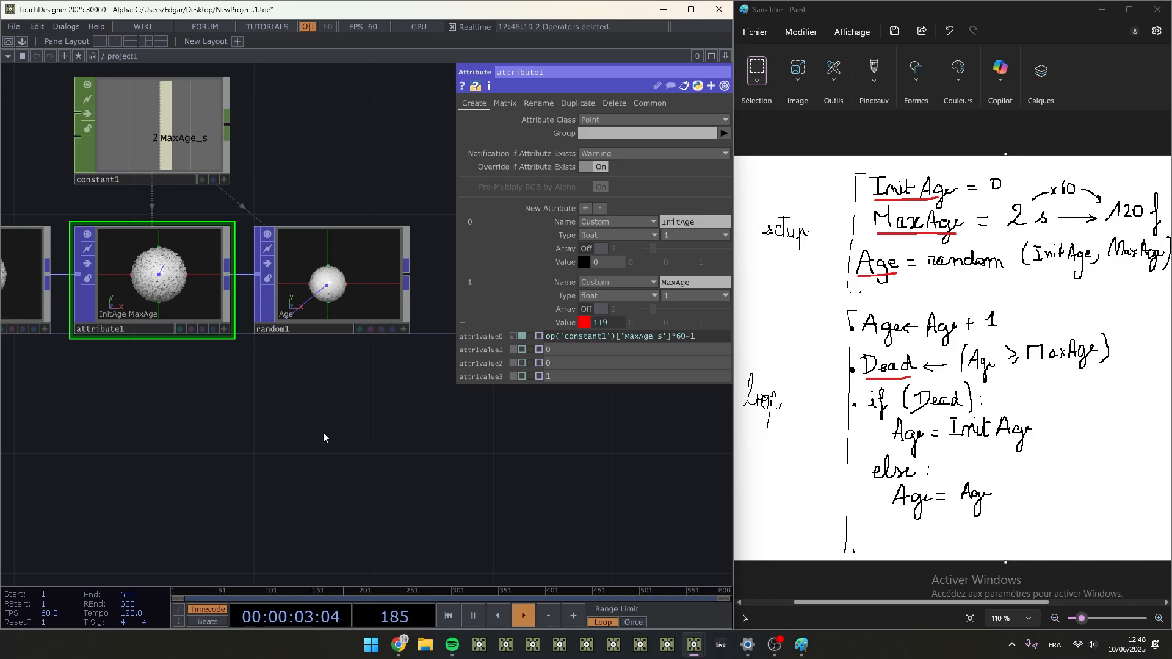
drag(386, 495, 349, 584)
scroll(386, 491, down, 5)
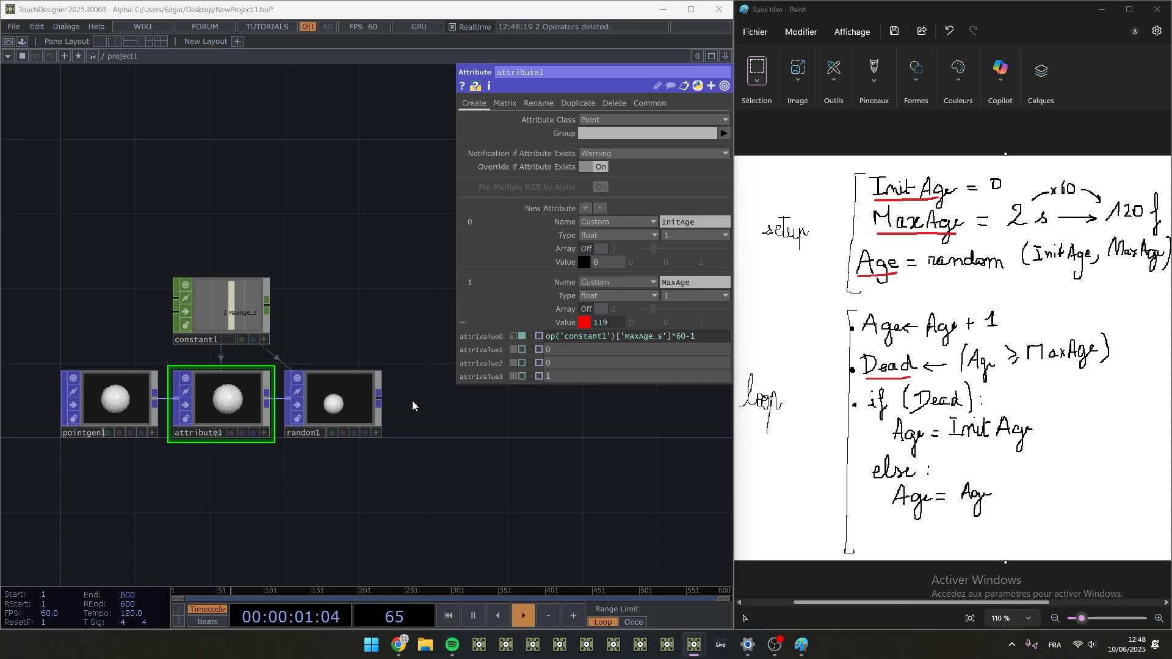
right_click(381, 405)
click(251, 526)
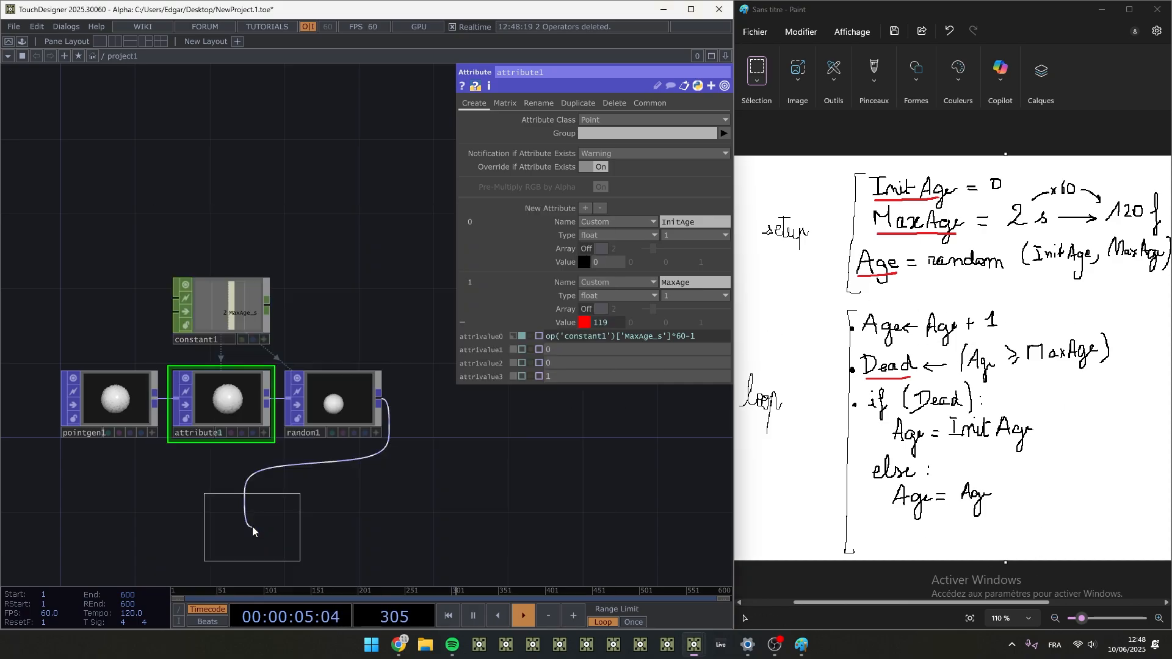
click(467, 404)
drag(482, 407, 274, 415)
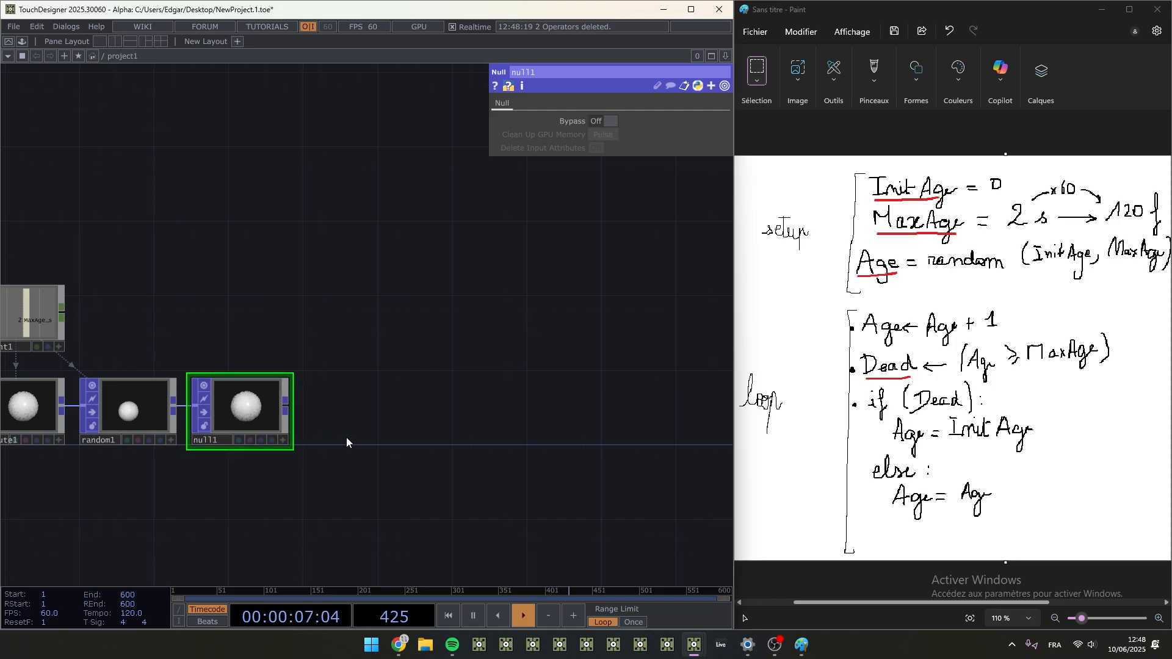
- Add a Feedback POP after null1, leaving a gap between the two operators
right_click(286, 404)
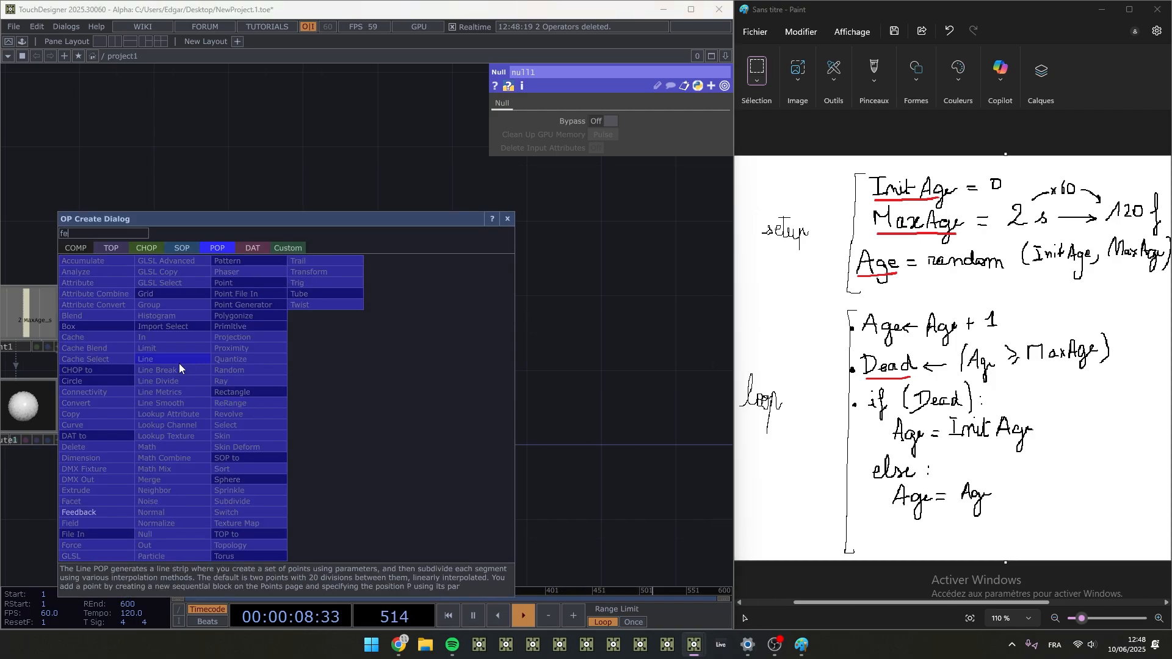
click(99, 508)
click(496, 409)
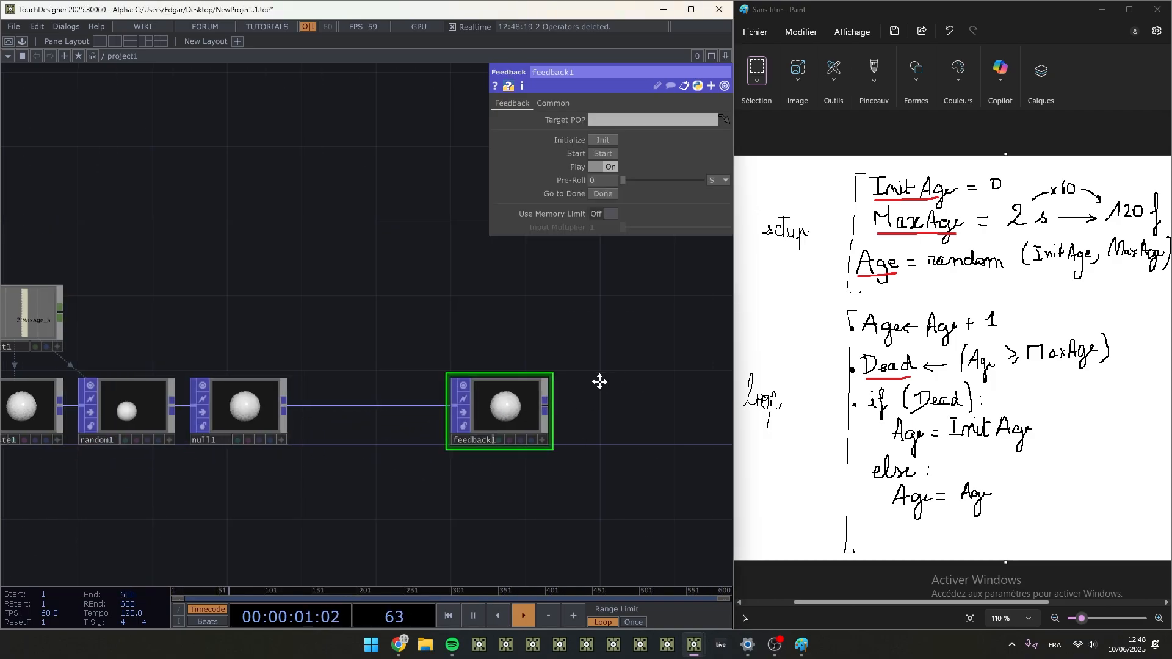
- Add a Null POP after feedback1, leaving a wide gap in between for the loop operators
drag(660, 335, 423, 283)
right_click(284, 350)
text(nu)
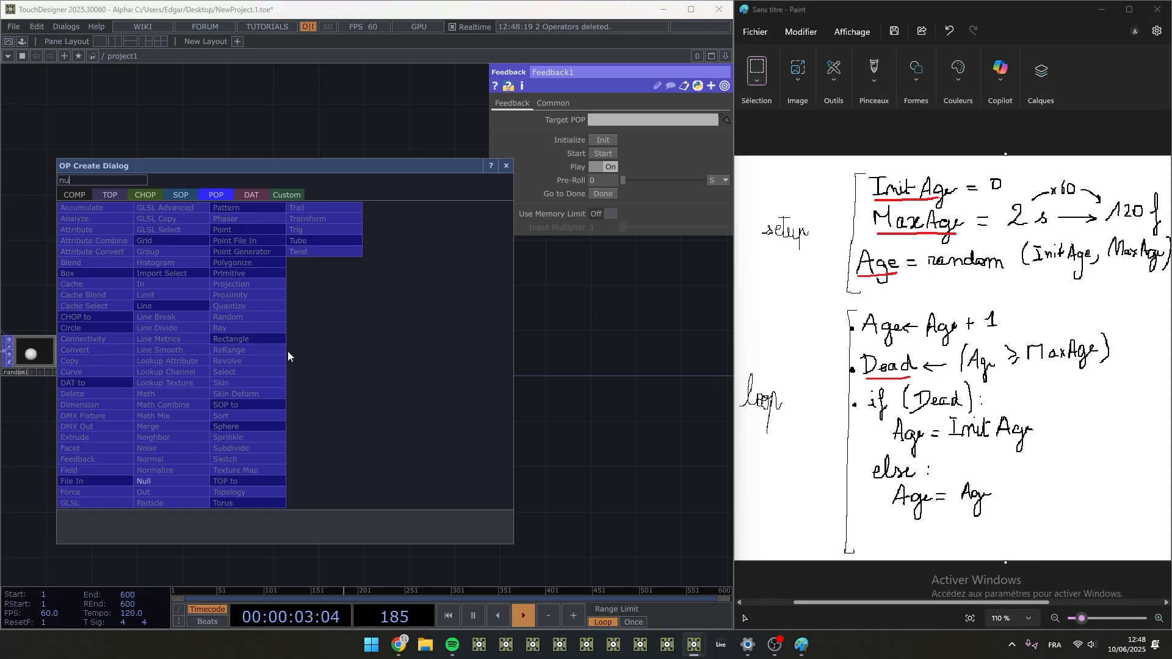
click(146, 481)
click(504, 354)
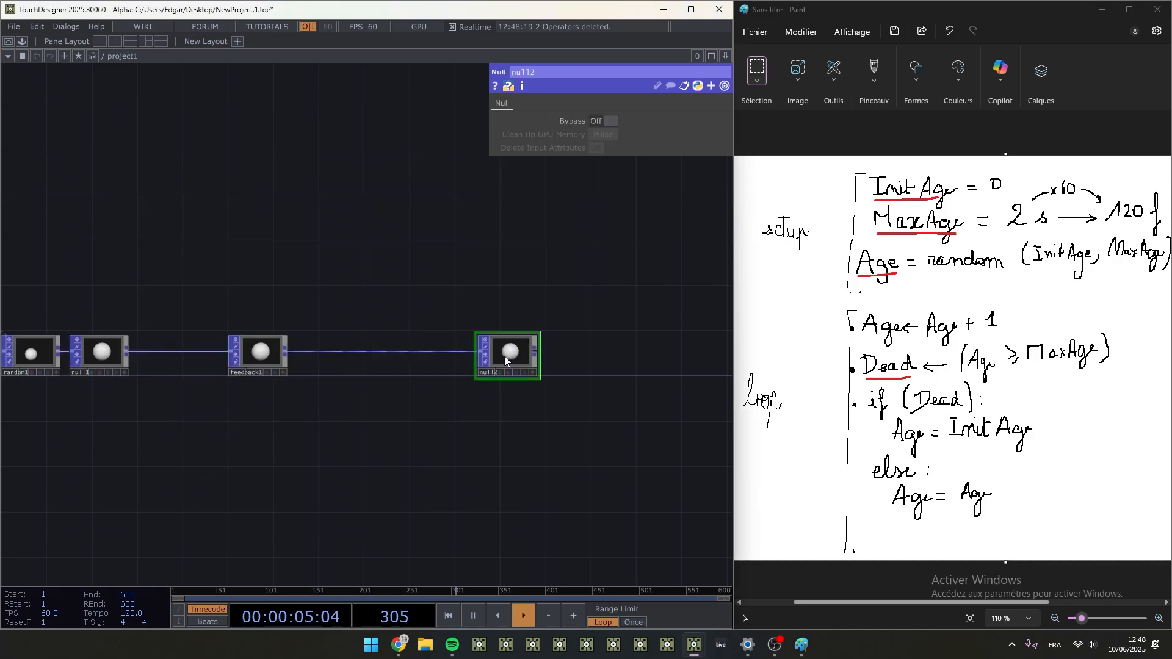
- Add a Null POP directly after null2
right_click(536, 353)
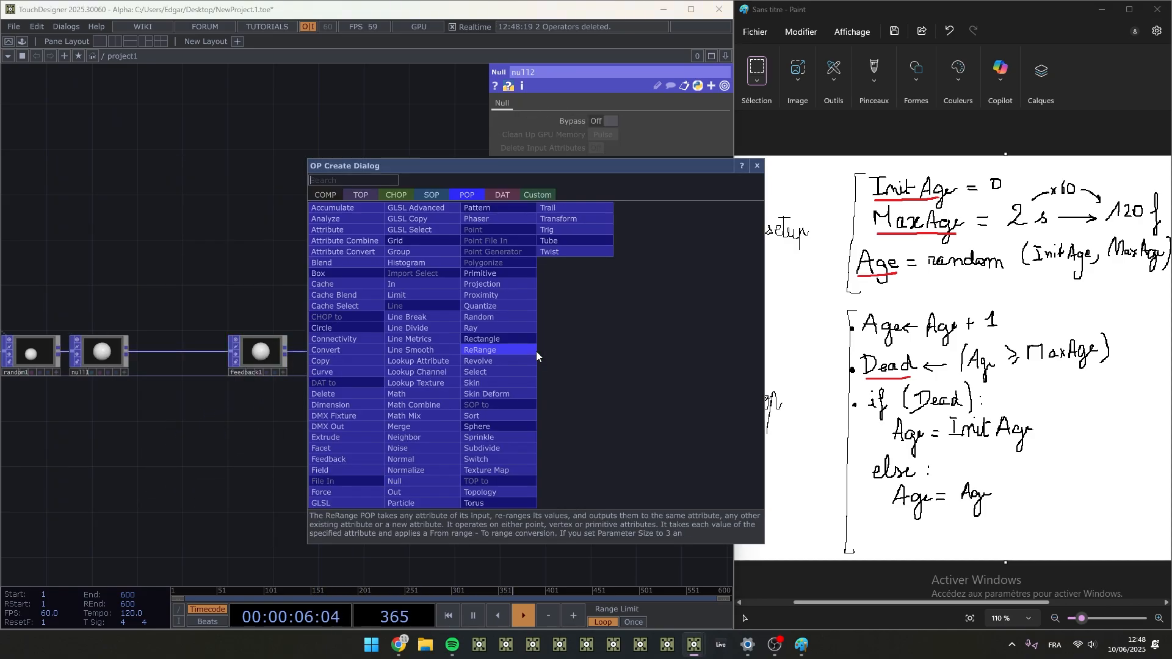
click(413, 477)
click(583, 354)
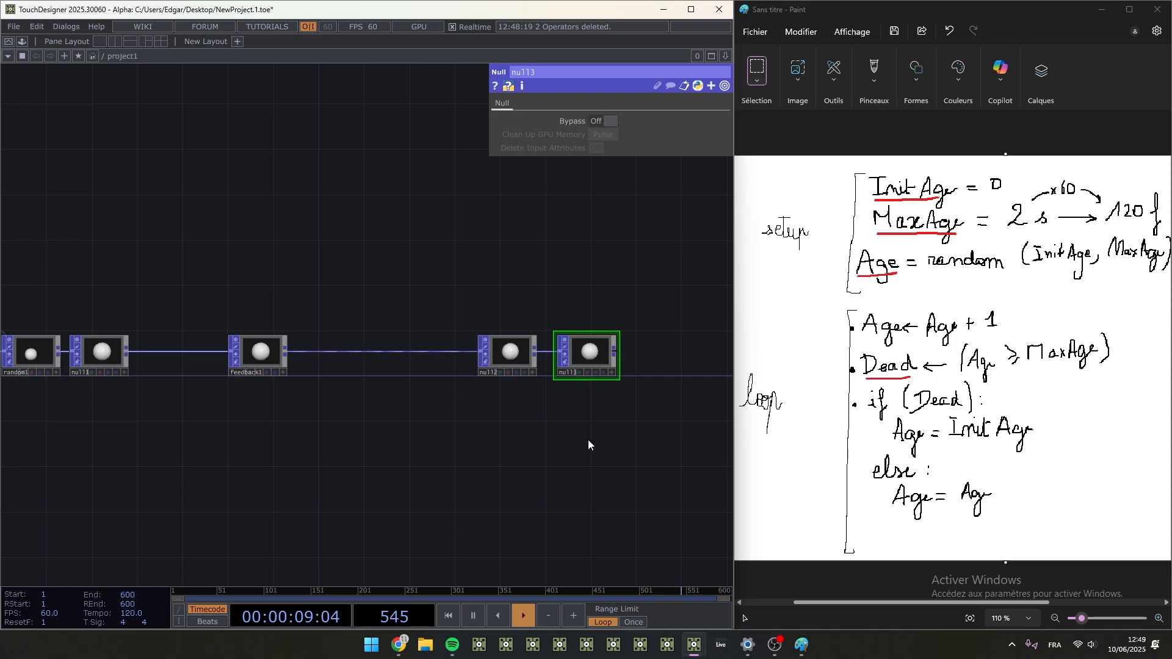
drag(155, 465, 208, 448)
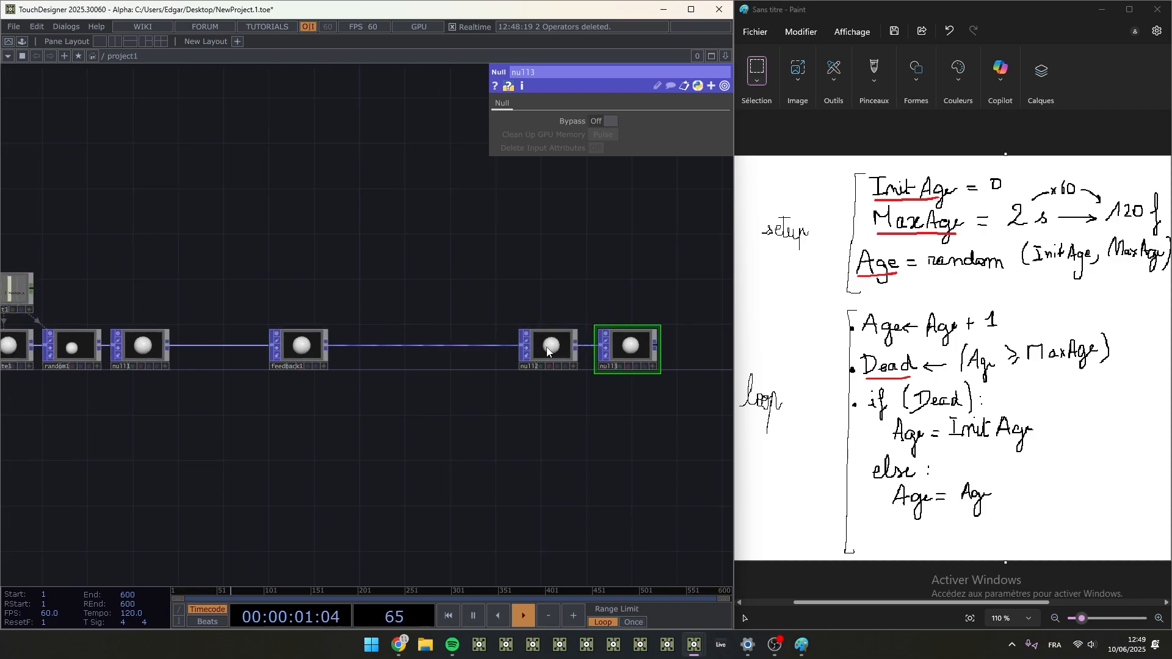
- Set feedback1's Target POP to null2 and move null3 slightly farther away from null2
click(323, 343)
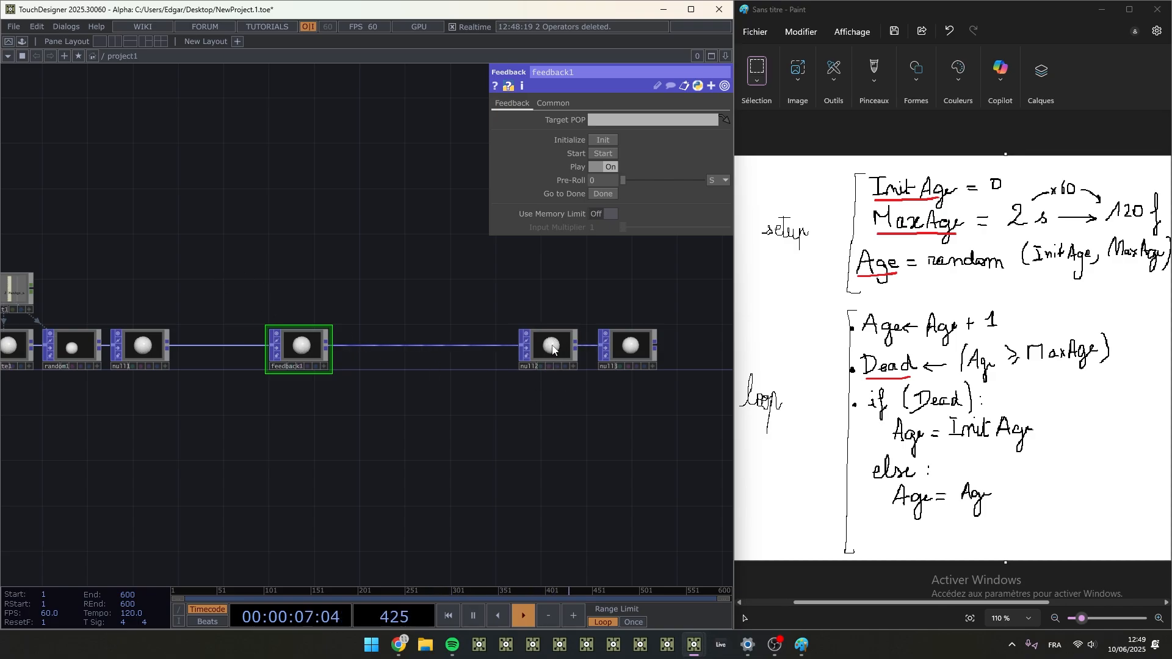
drag(551, 351, 303, 343)
drag(641, 364, 675, 365)
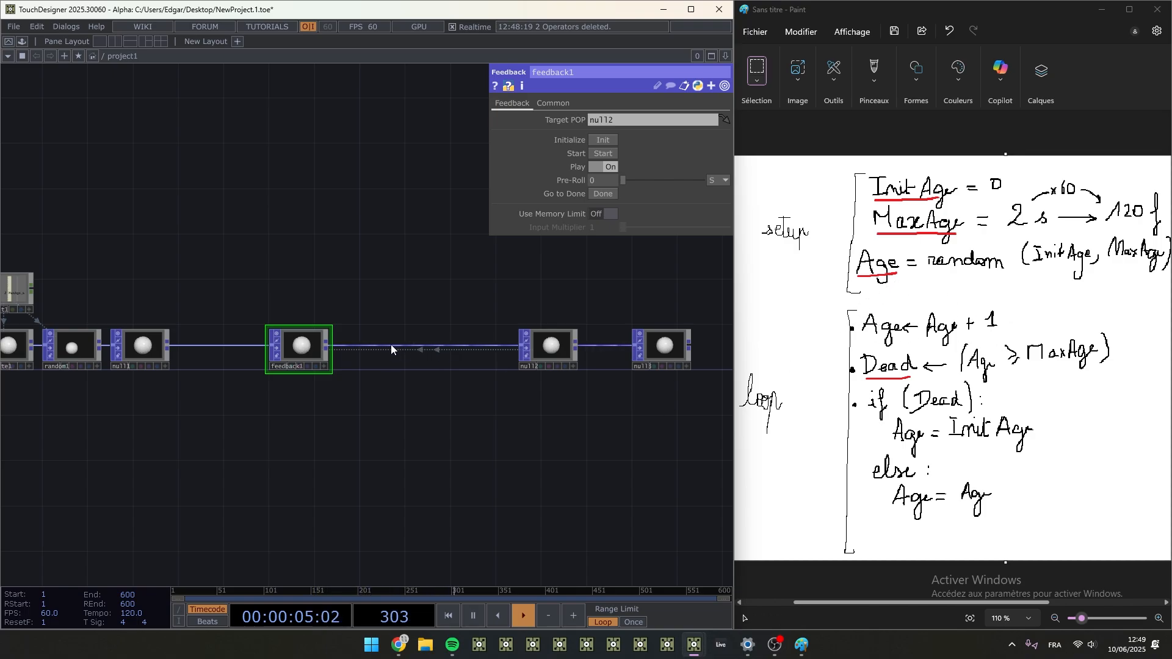
- Insert a Math Combine POP right after feedback1, inside the loop before null2
middle_drag(262, 306, 313, 339)
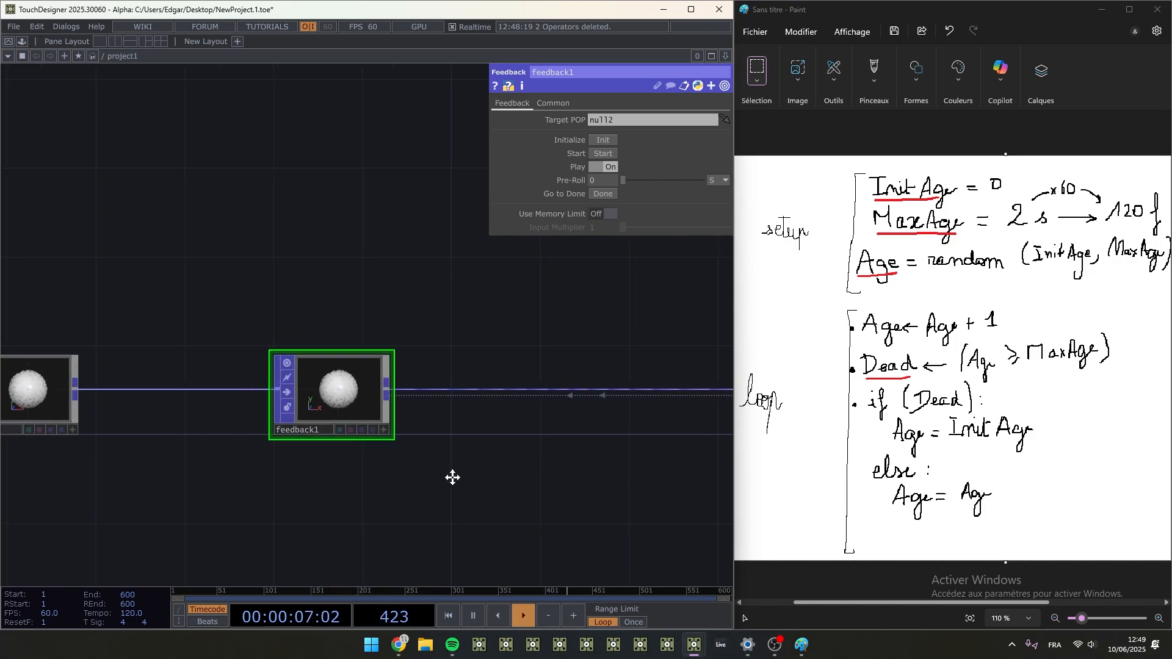
drag(452, 478, 270, 457)
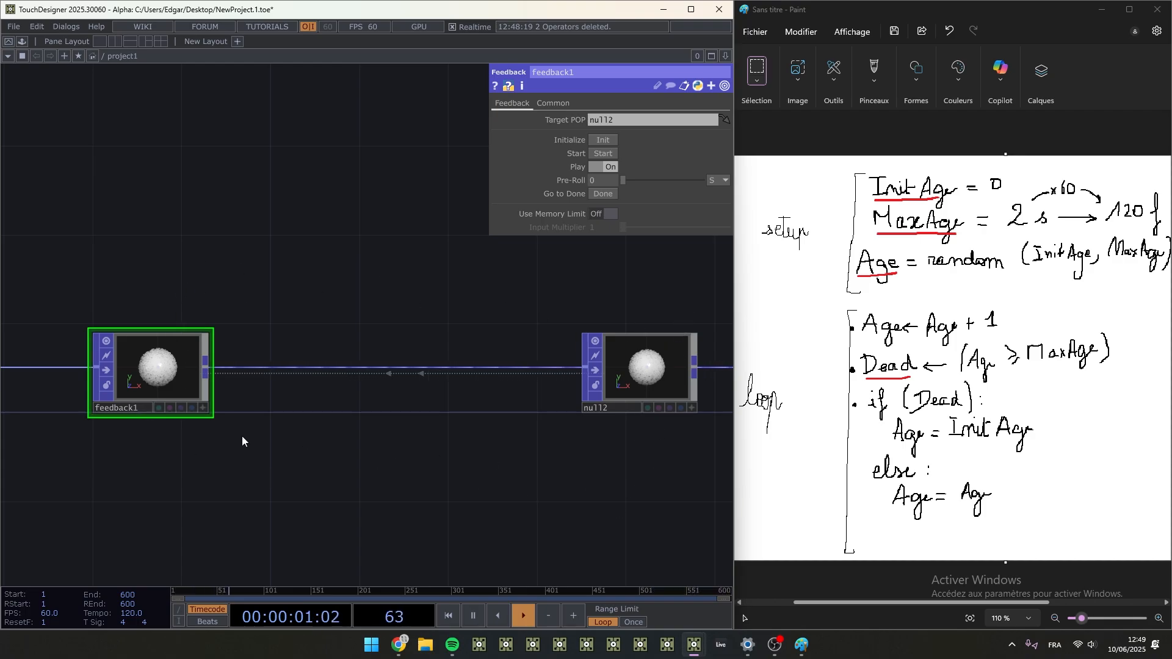
right_click(206, 365)
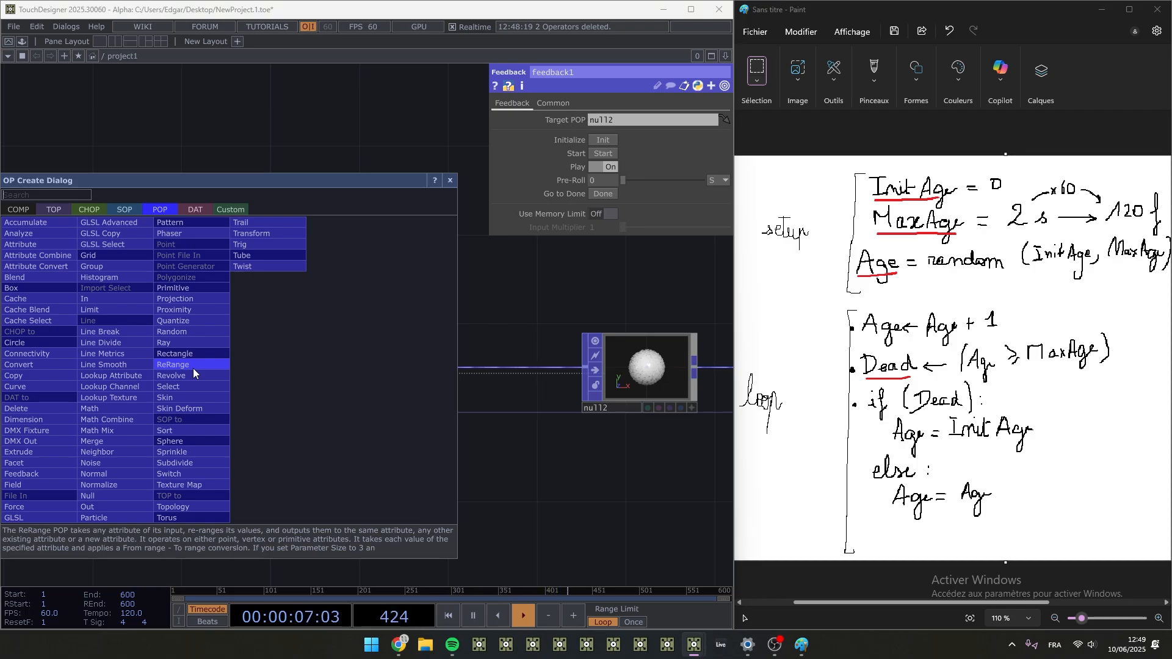
click(111, 421)
click(298, 372)
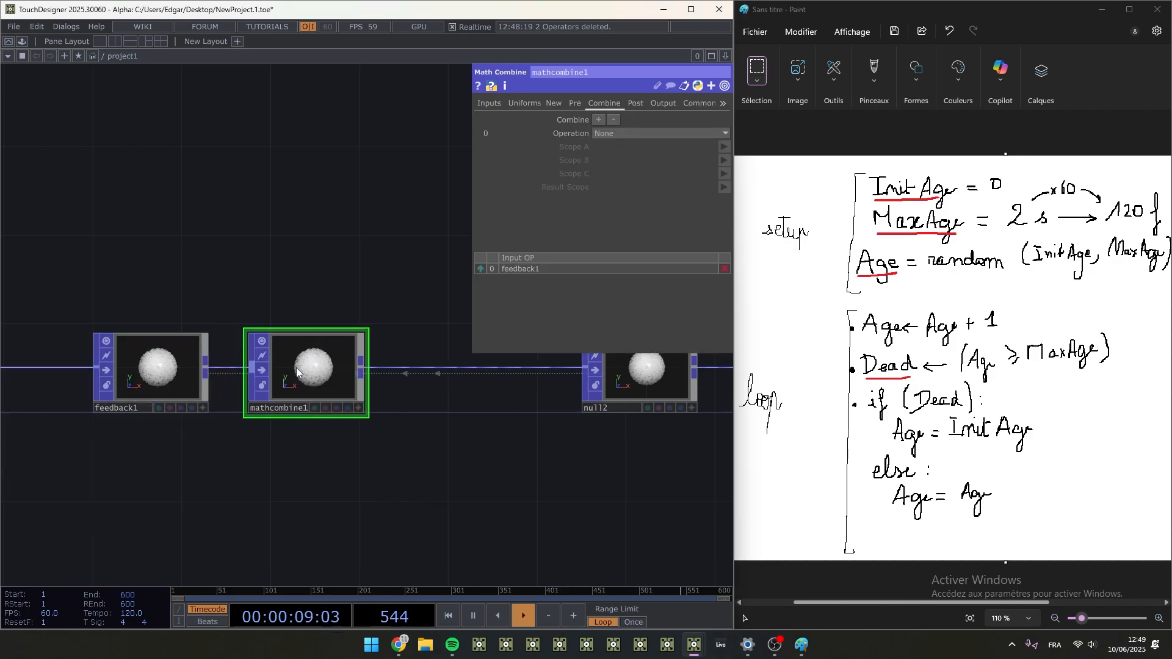
click(625, 134)
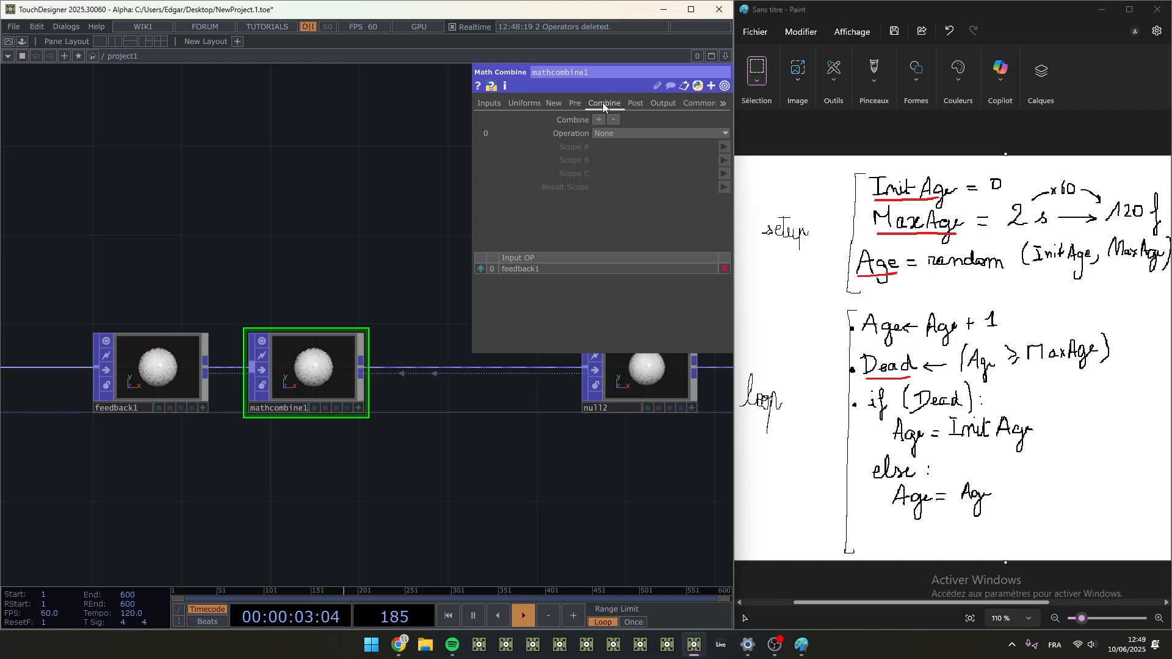
click(641, 133)
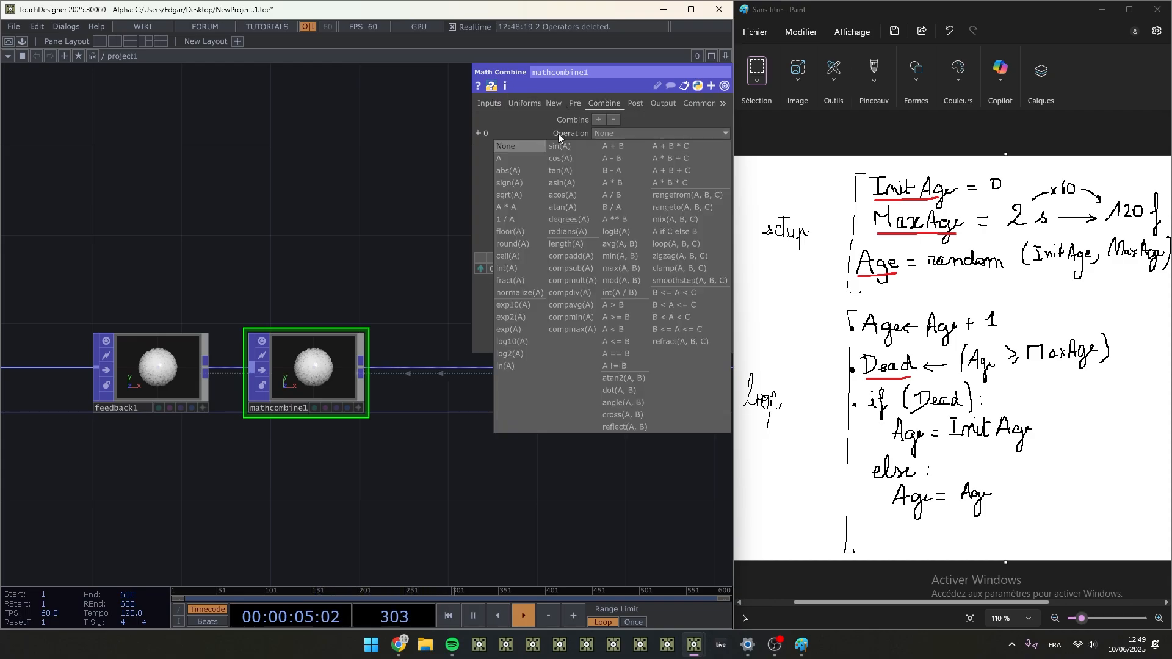
click(306, 204)
- Add a Keyboard In CHOP just above feedback1
scroll(339, 210, down, 3)
drag(198, 403, 280, 400)
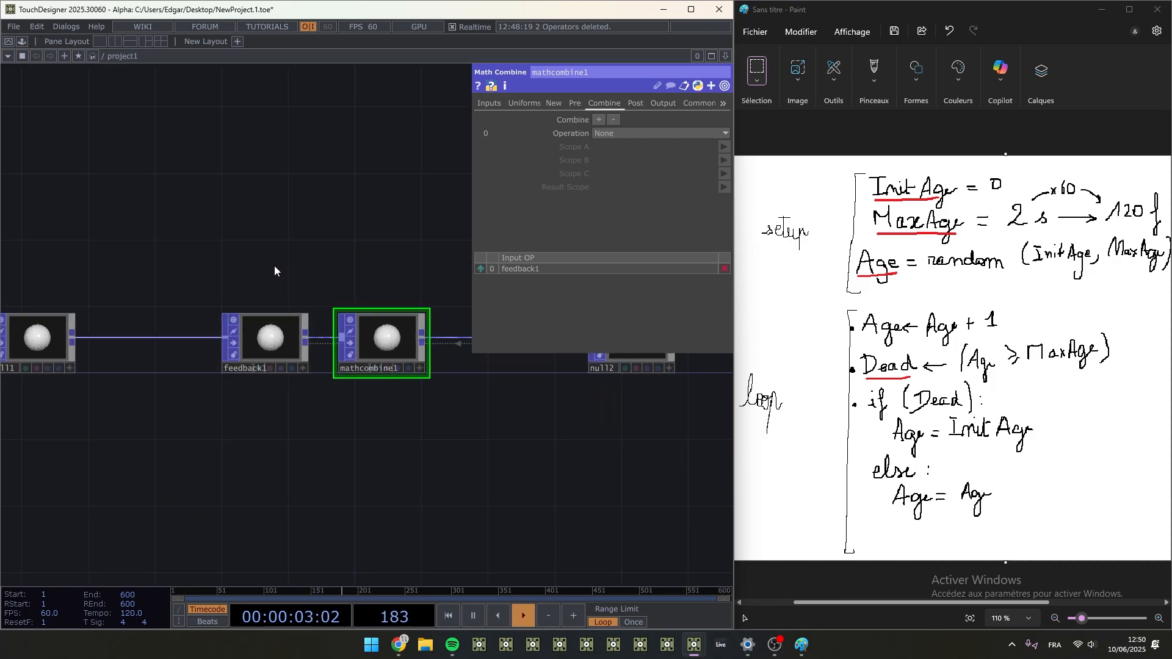
key(Tab)
click(130, 110)
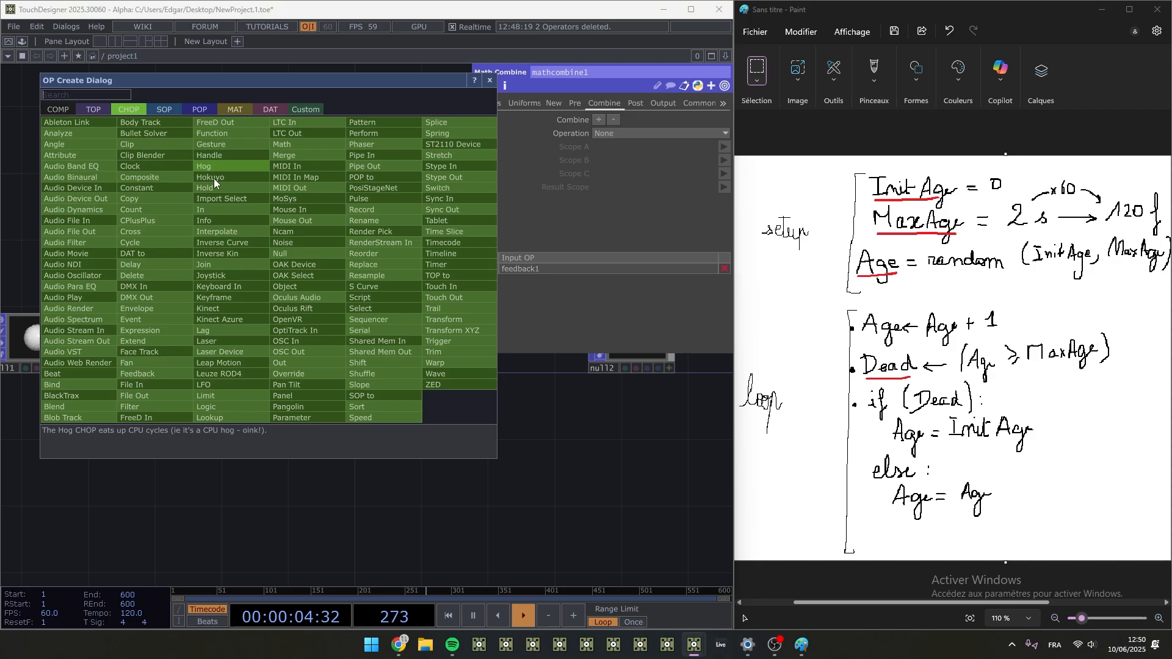
click(224, 286)
click(264, 263)
- Drive feedback1's Start parameter with the k1 channel of keyboardin1 and save the project
click(283, 313)
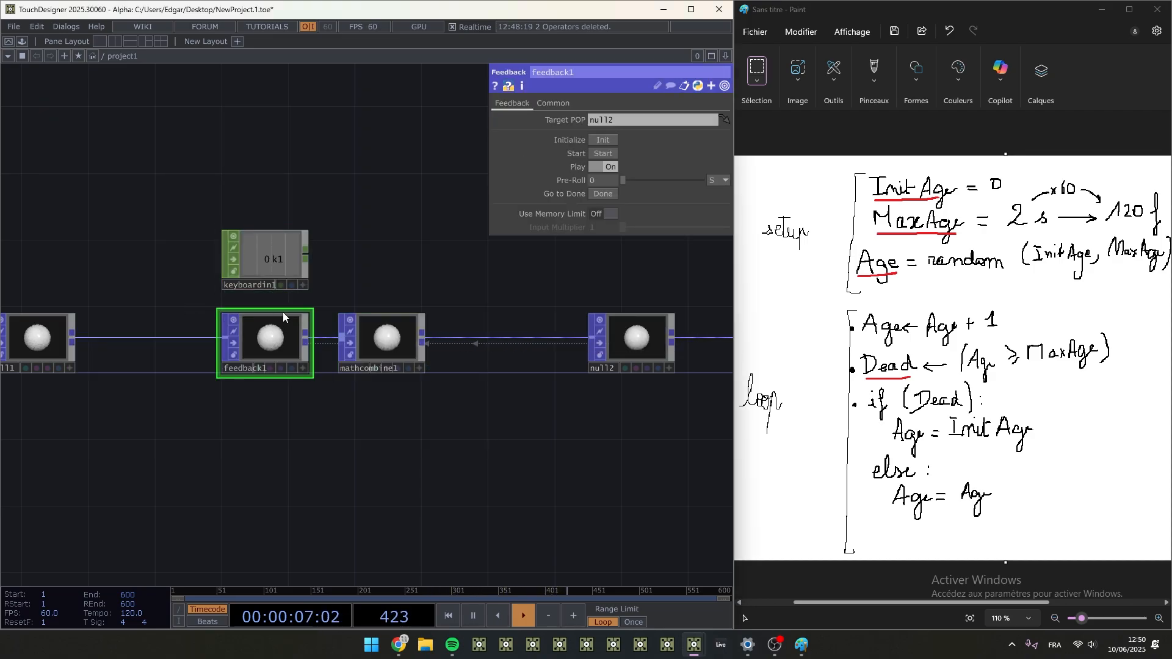
click(303, 284)
drag(269, 260, 614, 146)
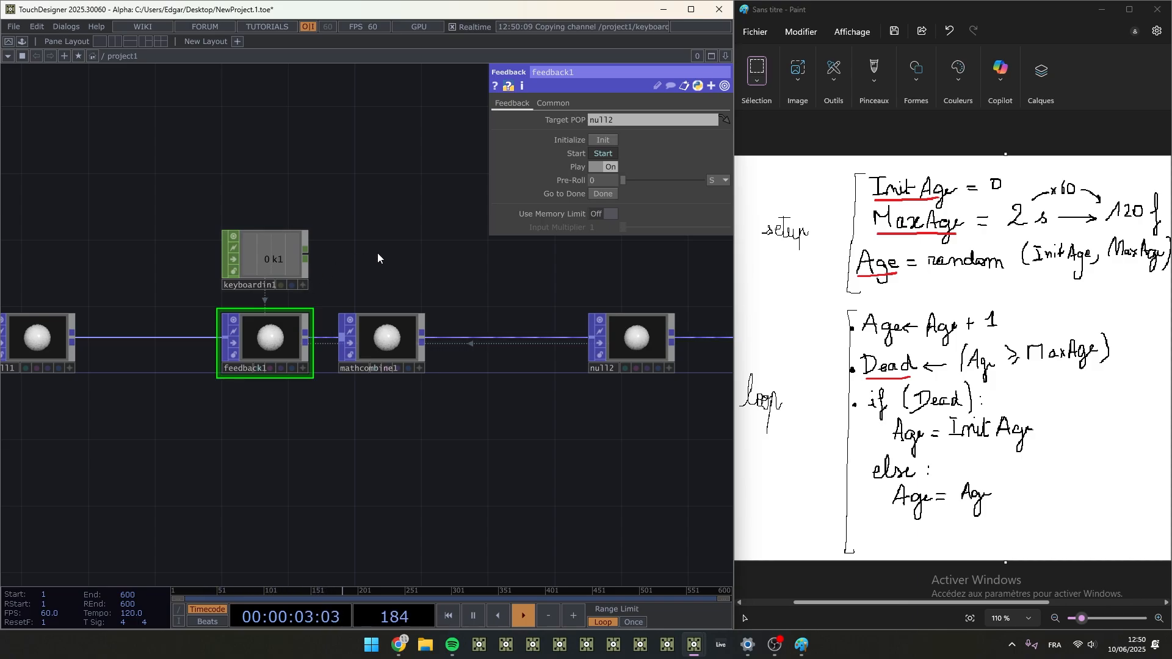
key(Tab)
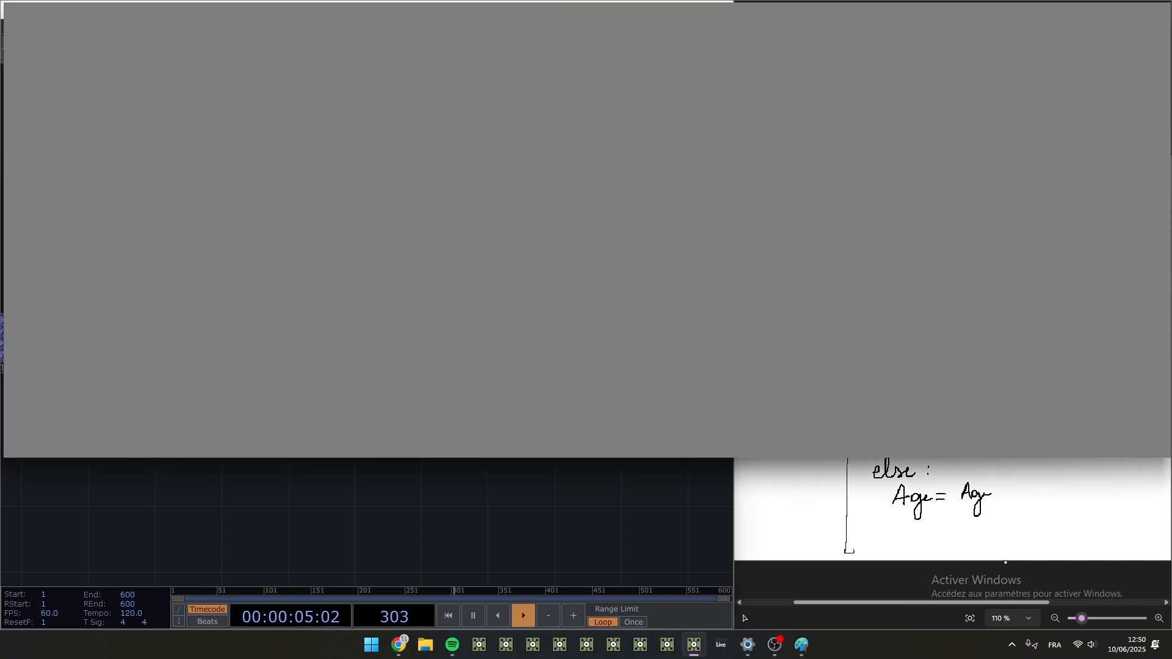
key(Escape)
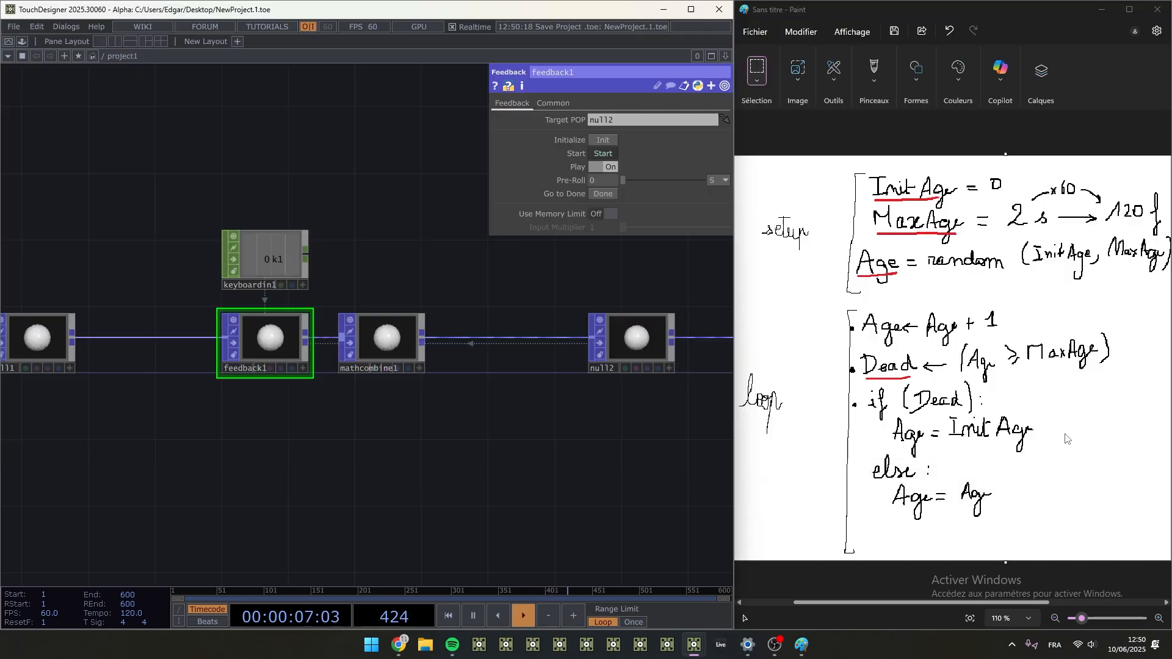
- Set the combine operation of mathcombine1 to A + B
click(383, 329)
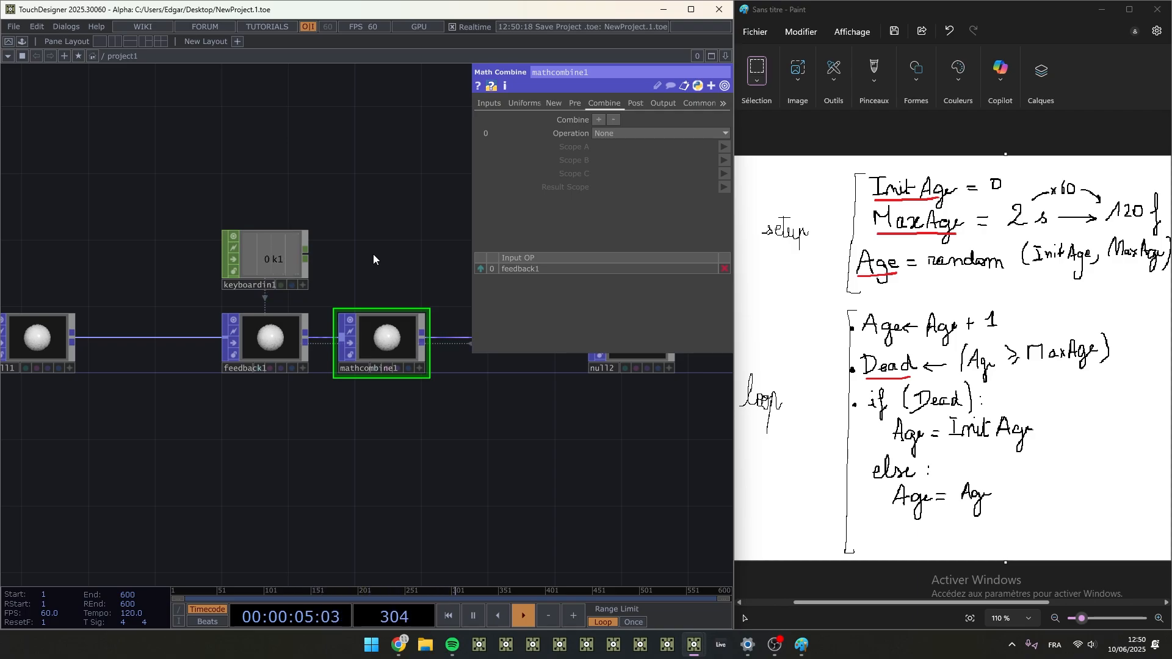
drag(407, 506, 263, 554)
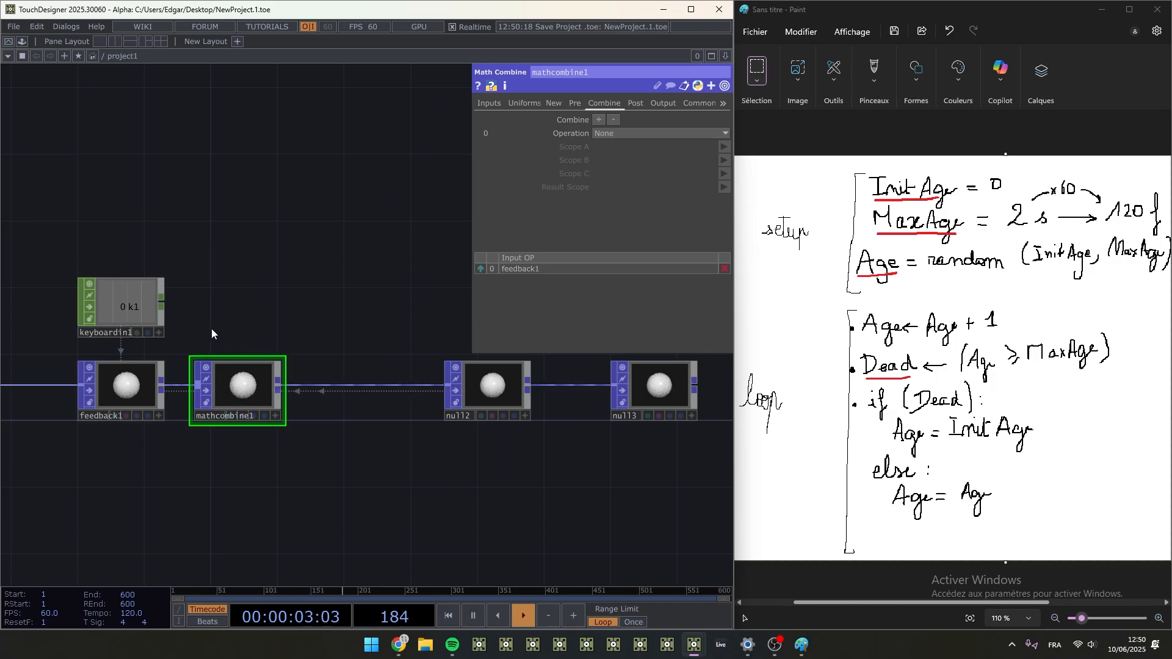
scroll(211, 323, up, 1)
drag(237, 310, 242, 327)
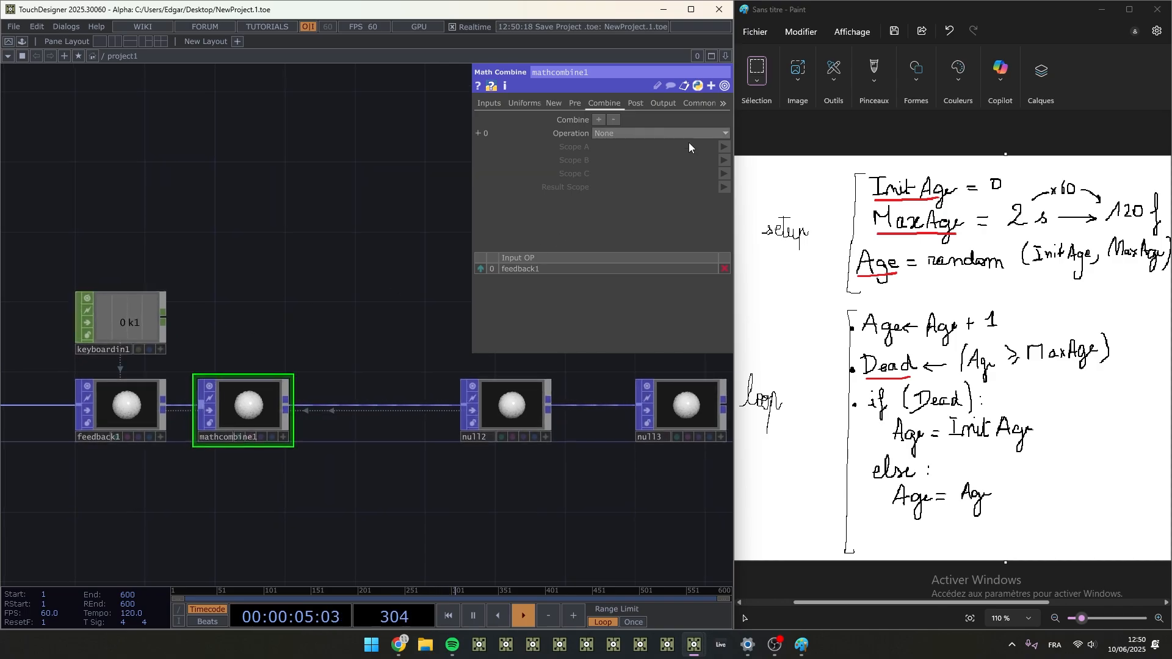
click(642, 132)
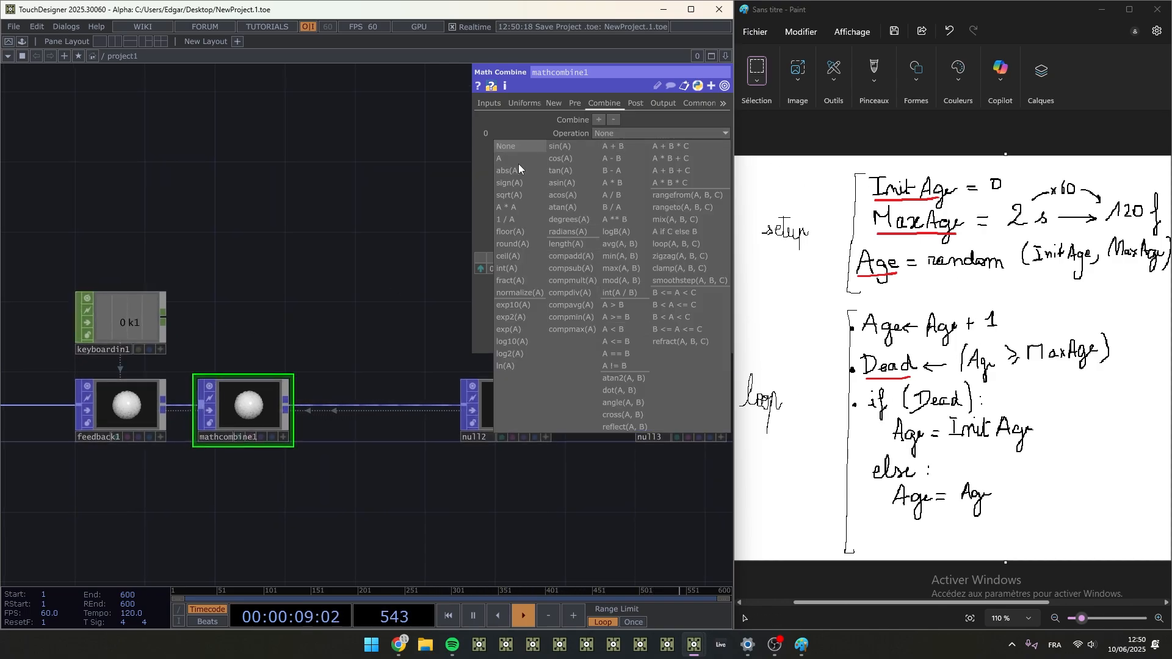
click(624, 145)
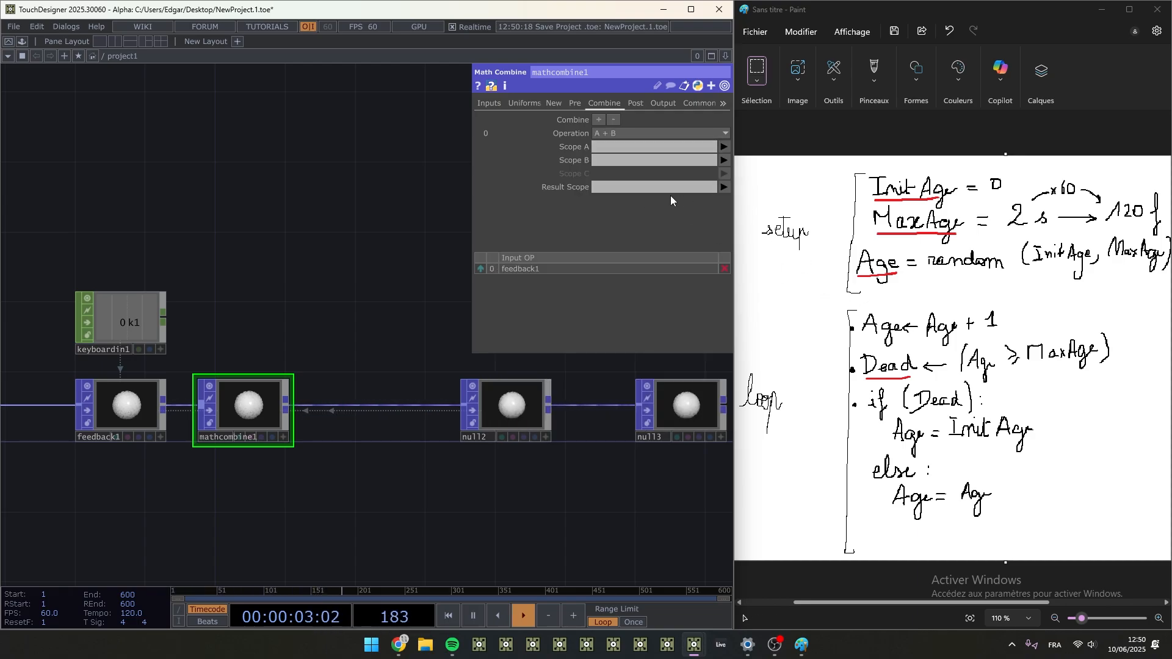
- Set mathcombine1's Scope A to Age and Scope B to 1.0
click(609, 145)
text(A)
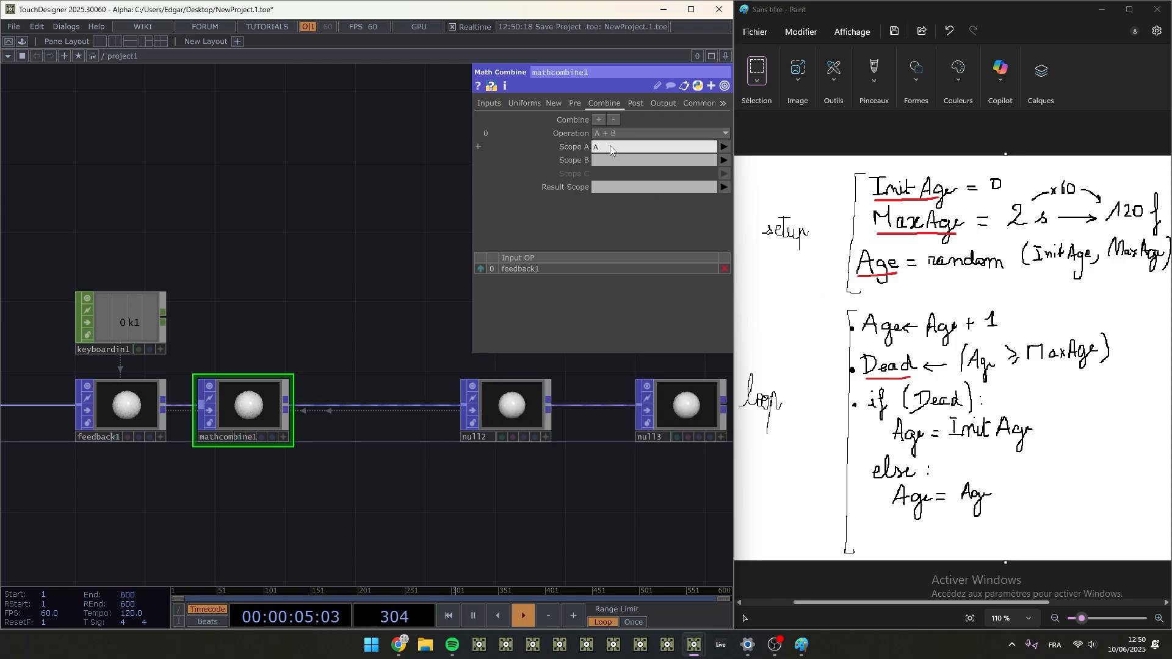
text(ge)
key(Return)
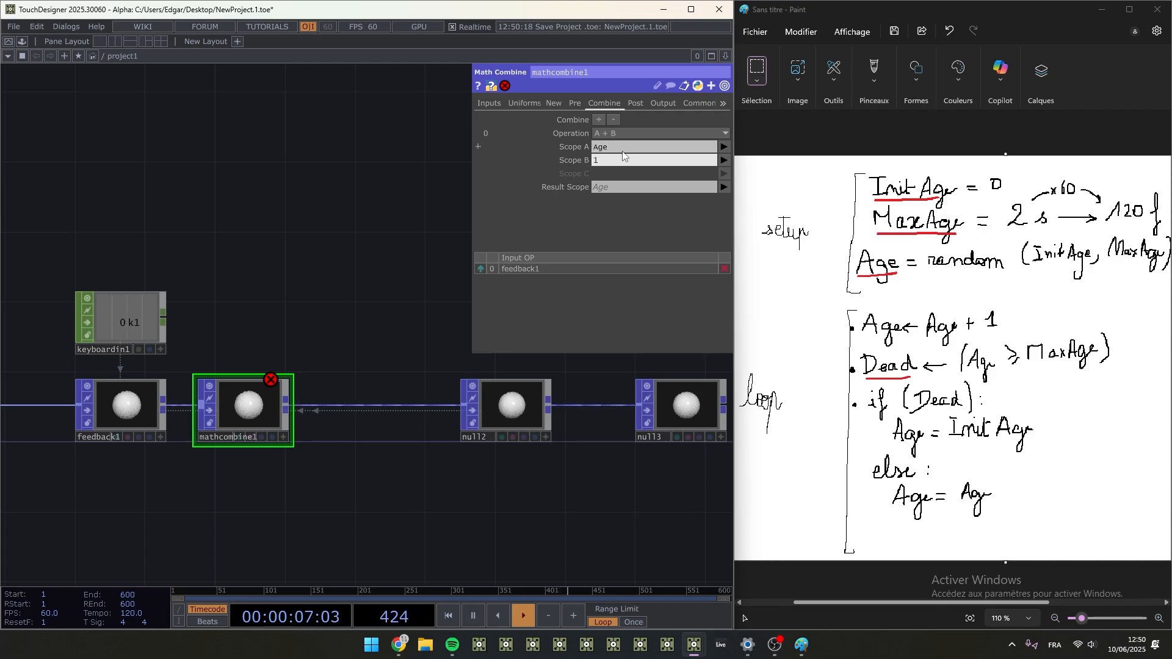
key(Return)
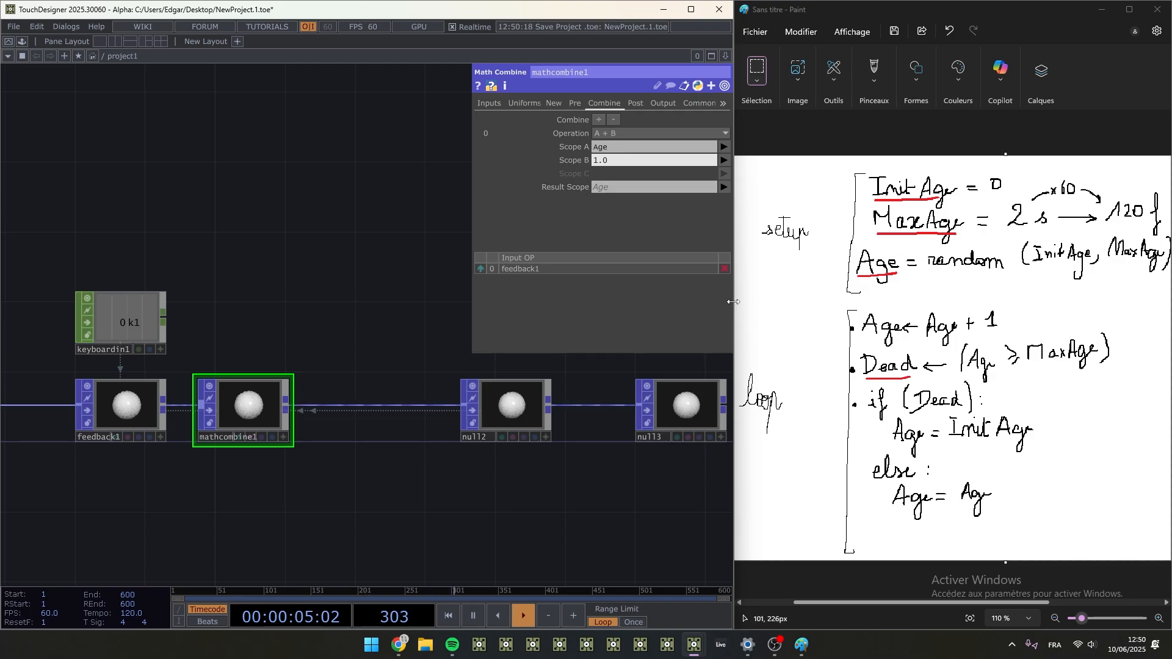
- Add a POP to CHOP below mathcombine1 that reads it, with Attributes Scope set to Age
drag(328, 444, 337, 405)
right_click(297, 367)
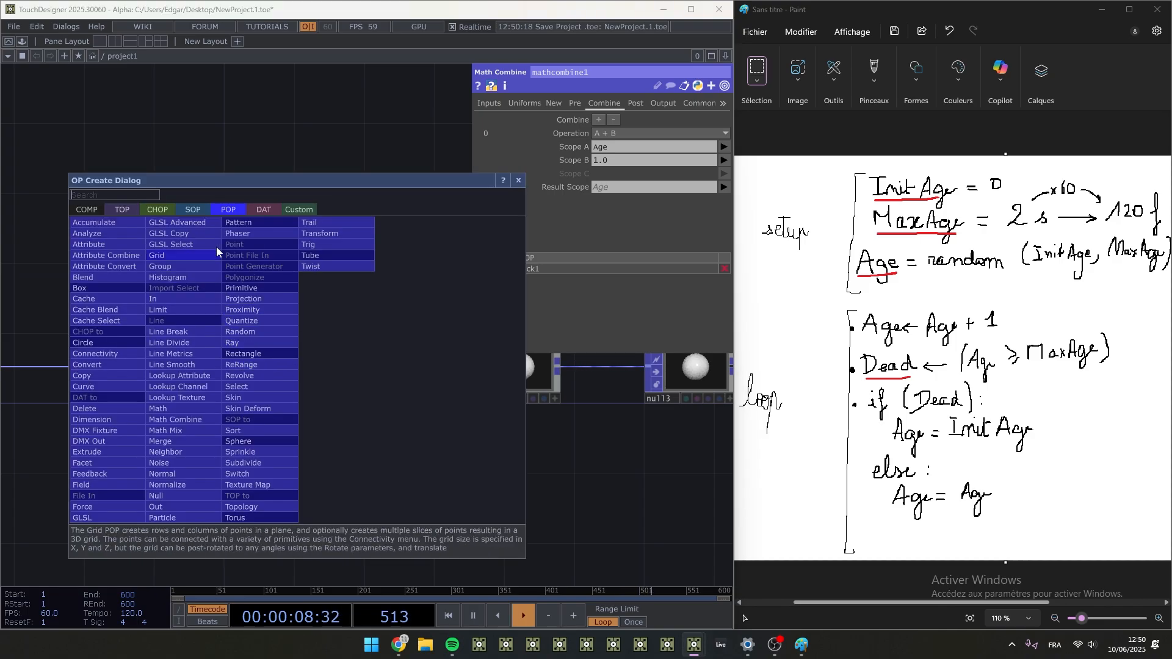
click(163, 207)
click(108, 235)
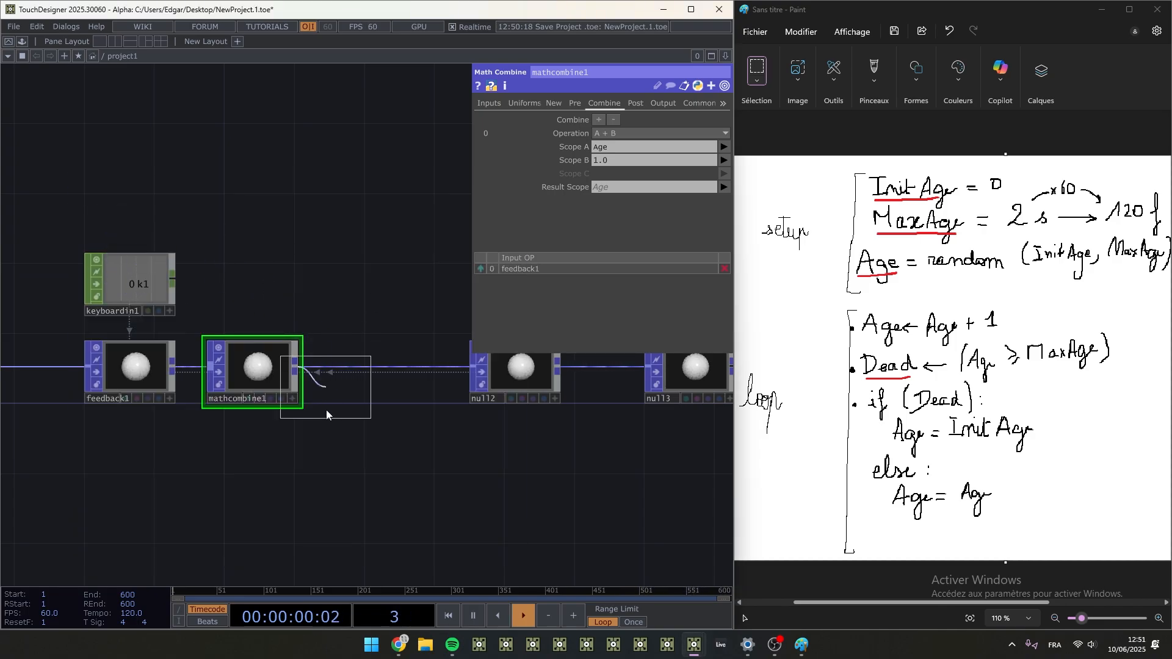
click(251, 448)
click(604, 294)
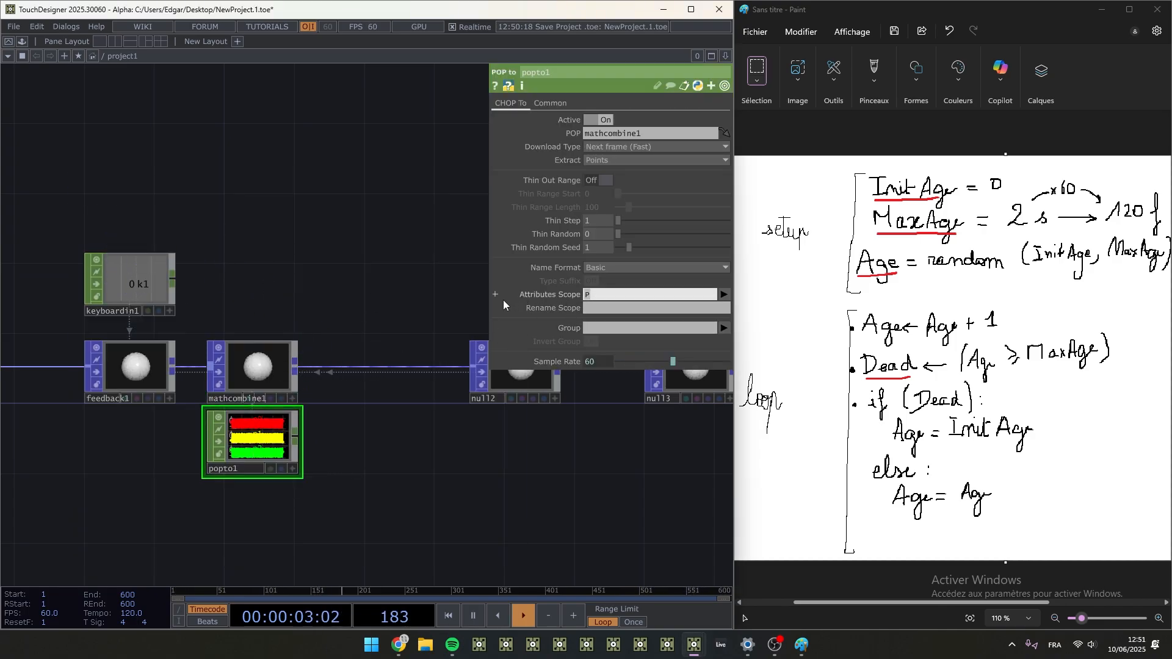
text(Age)
key(Return)
- Examine how the Age values in popto1's graph evolve as the loop runs, and bring up mathcombine1's combine settings
scroll(247, 450, up, 5)
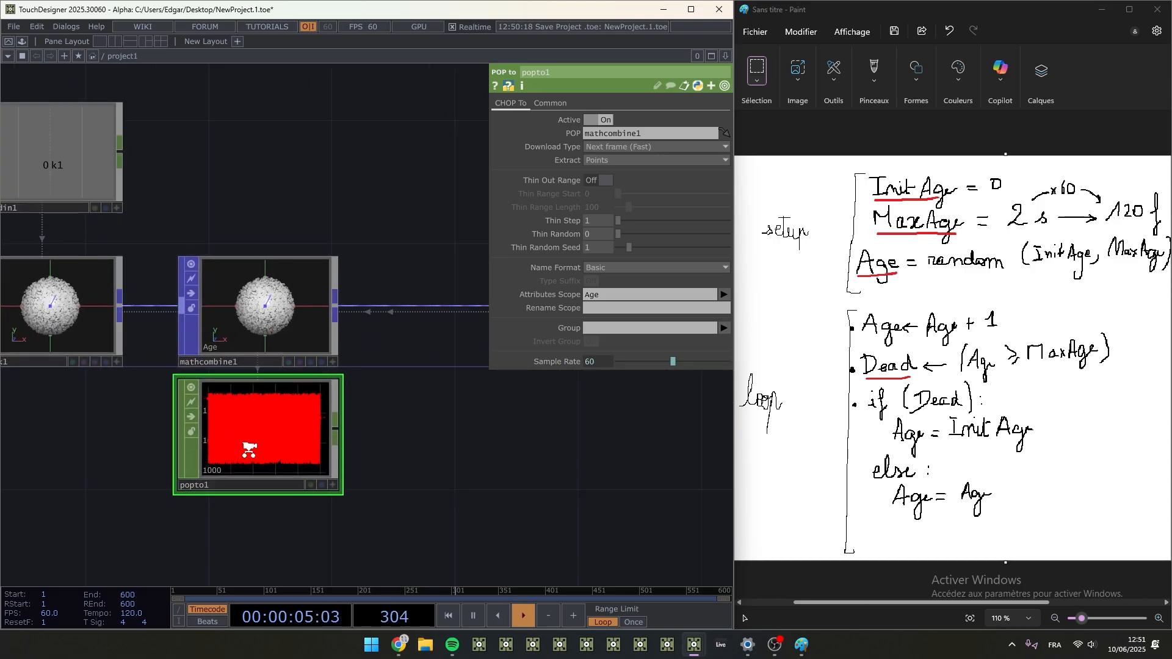
scroll(285, 378, down, 5)
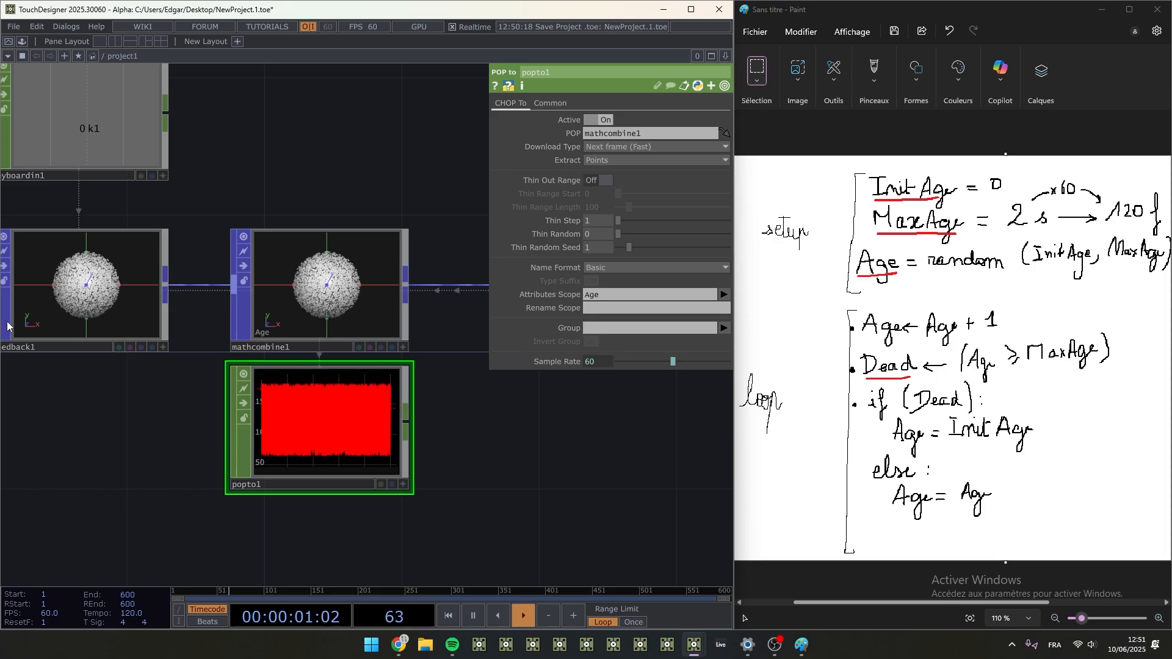
scroll(137, 460, down, 4)
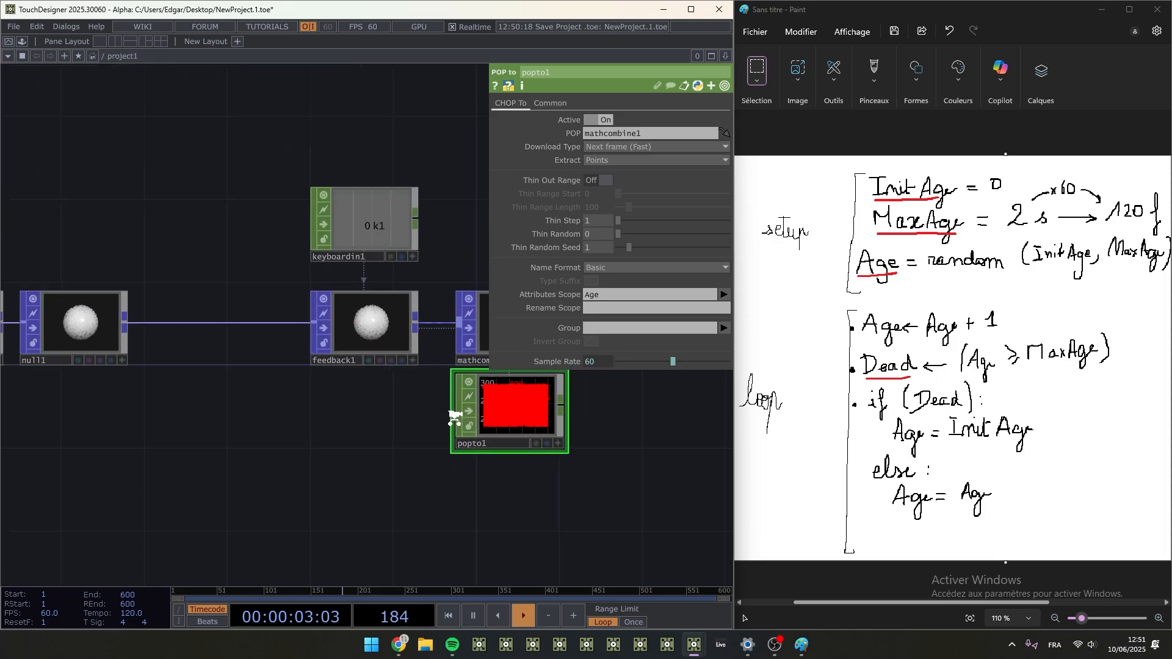
scroll(80, 412, down, 2)
drag(52, 393, 141, 394)
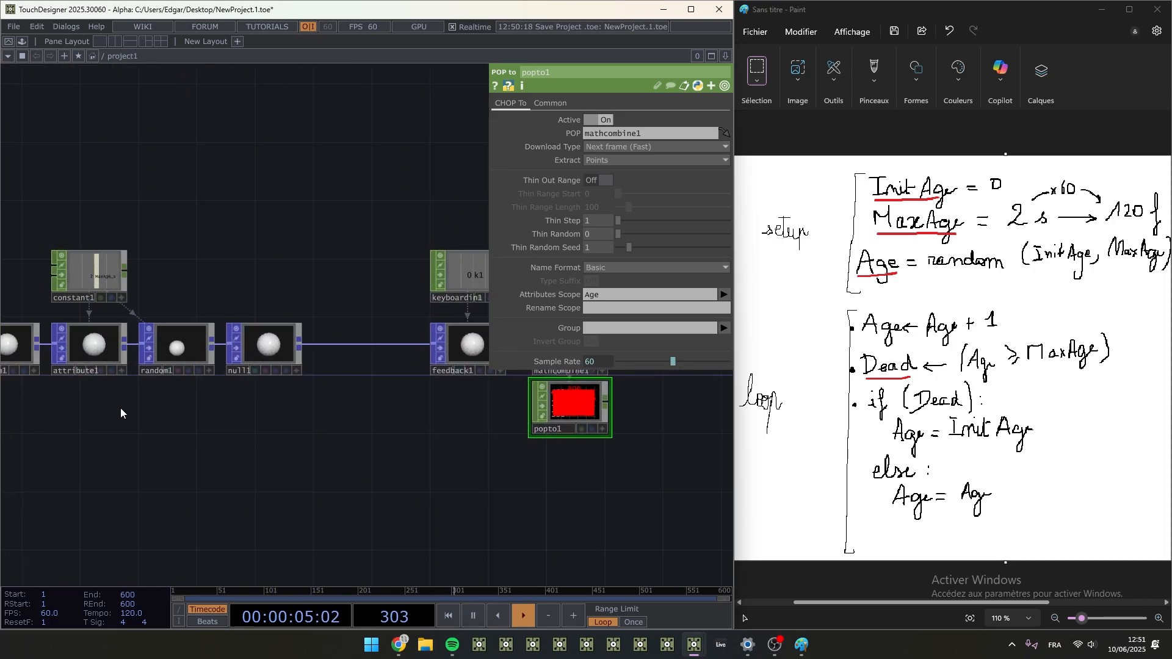
scroll(453, 408, up, 6)
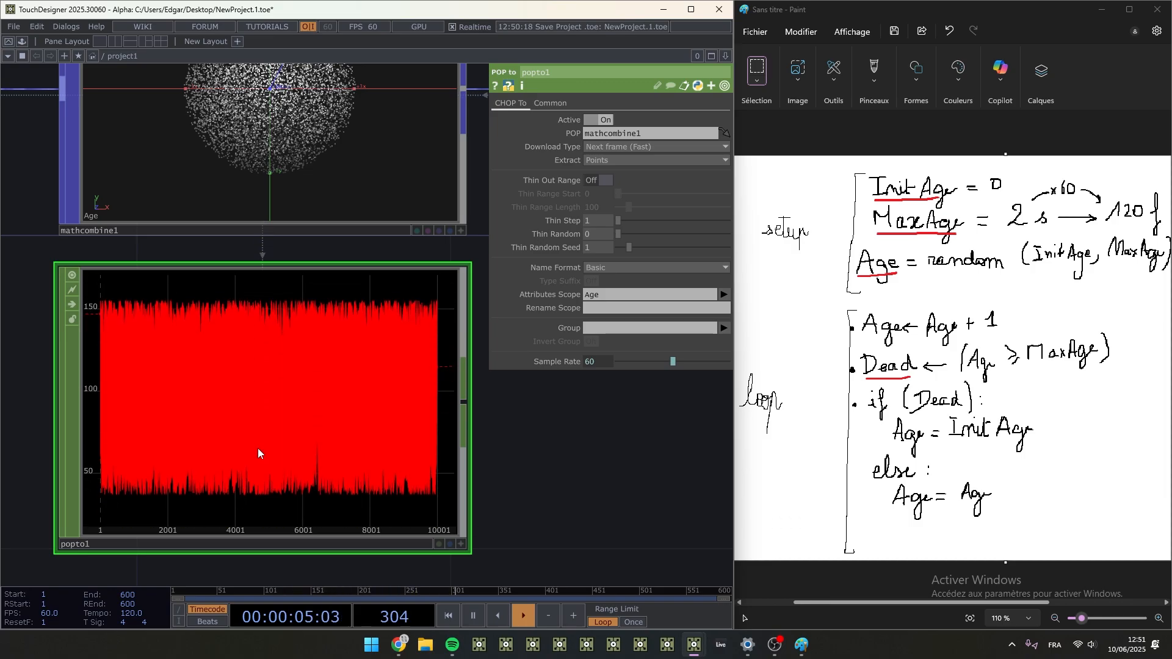
scroll(287, 427, down, 5)
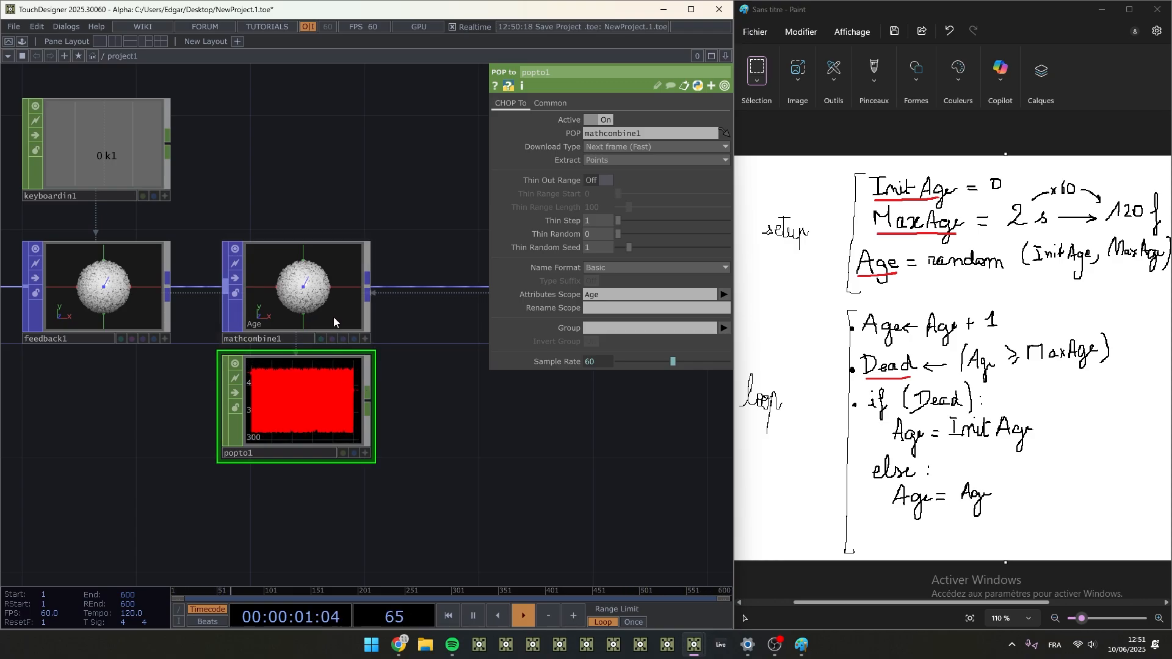
click(314, 297)
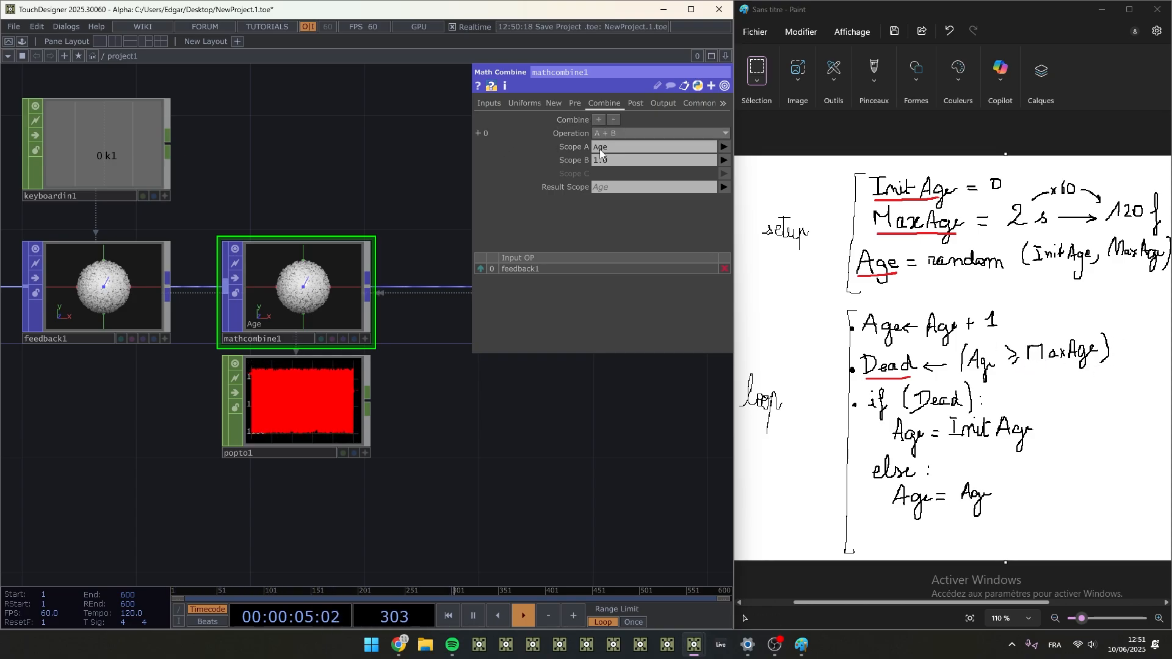
- Add a second combine operation to mathcombine1 and set it to A >= B
click(599, 121)
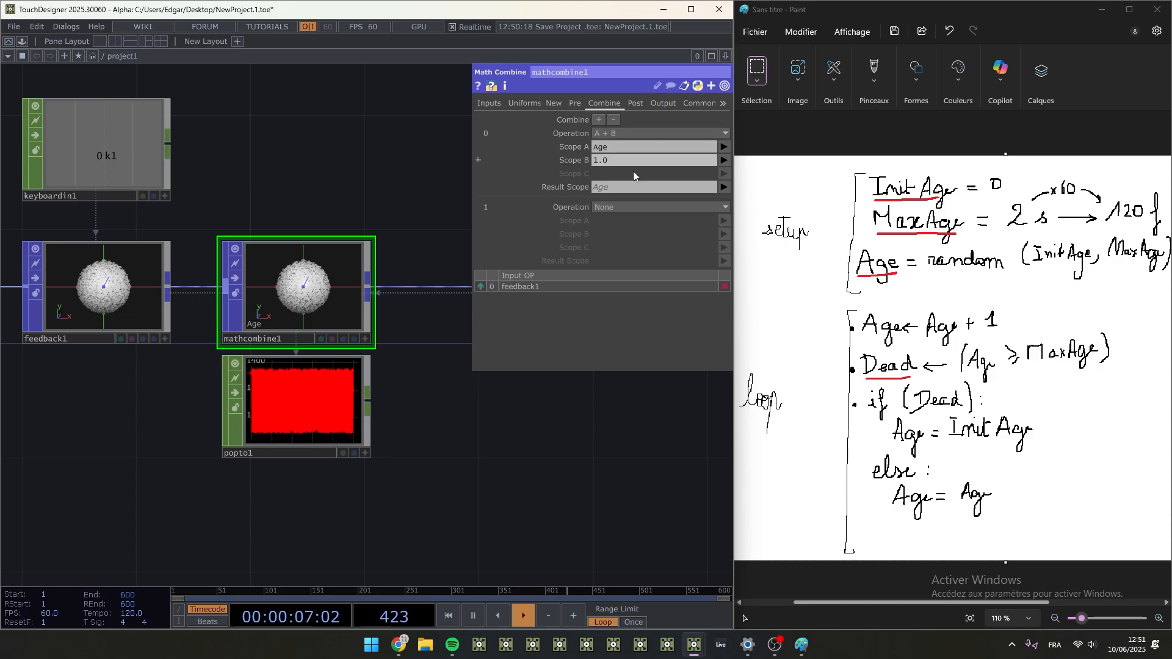
click(625, 207)
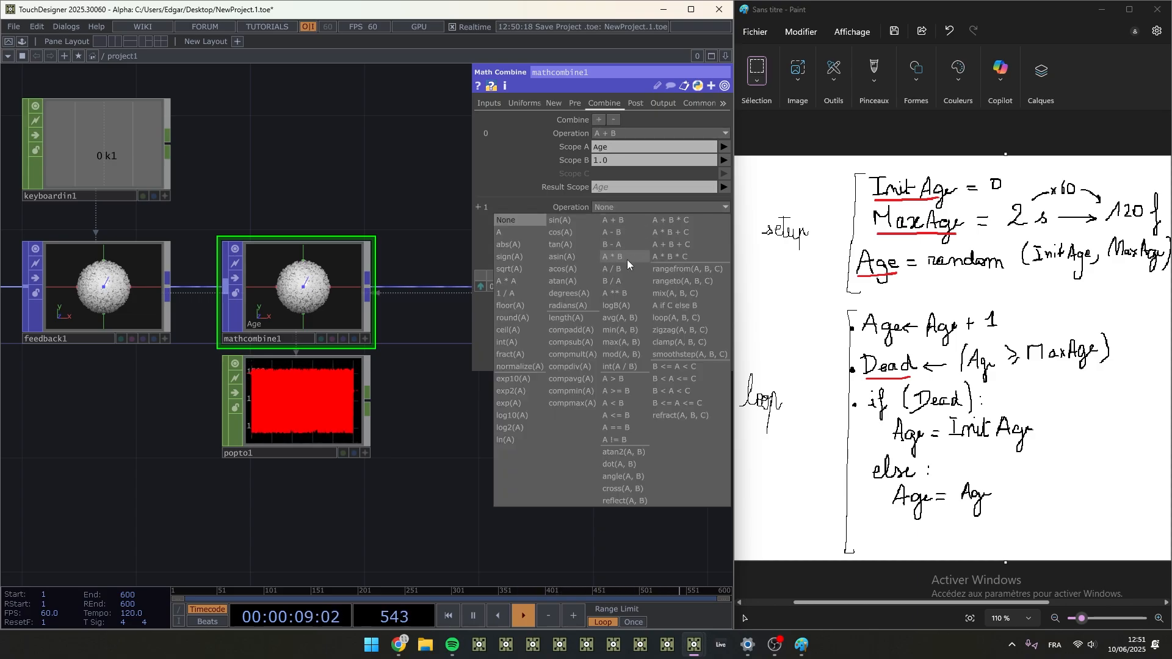
click(613, 391)
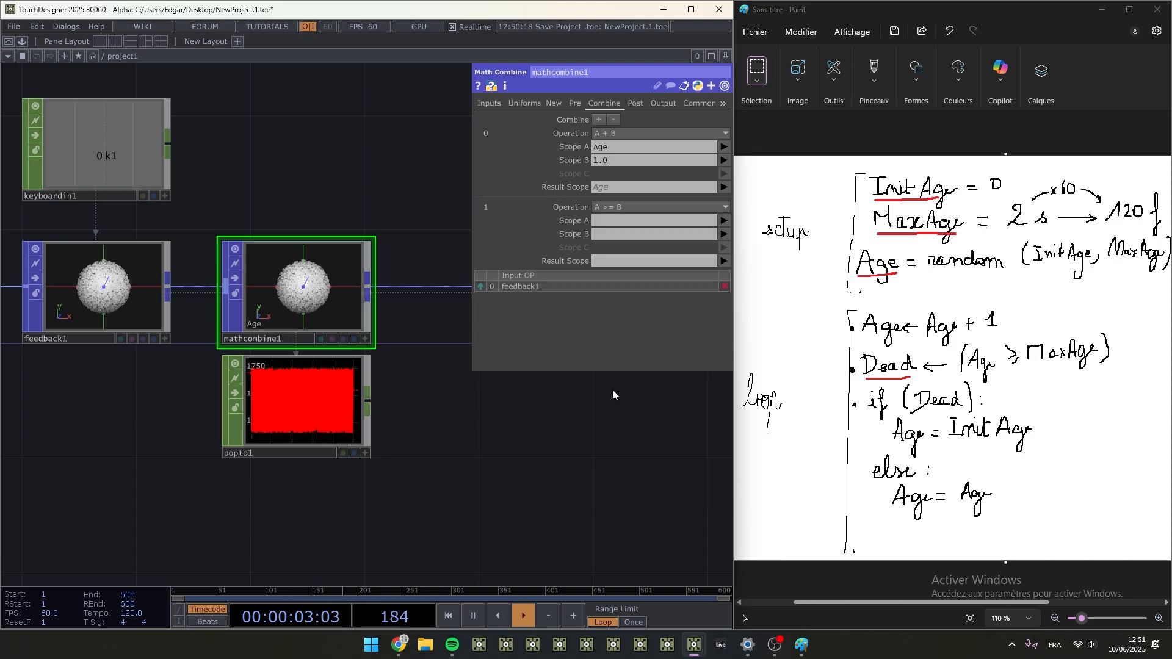
- Set the second combine's Scope A to Age, Scope B to MaxAge and Result Scope to Dead
click(642, 223)
text(A)
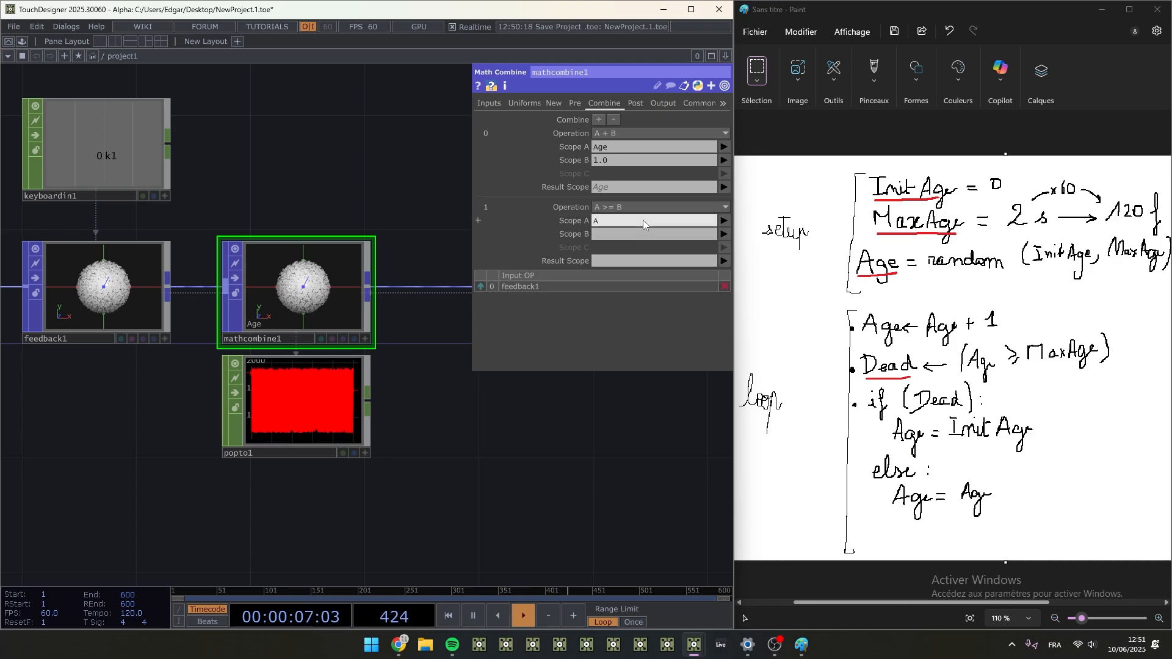
text(ge)
key(Tab)
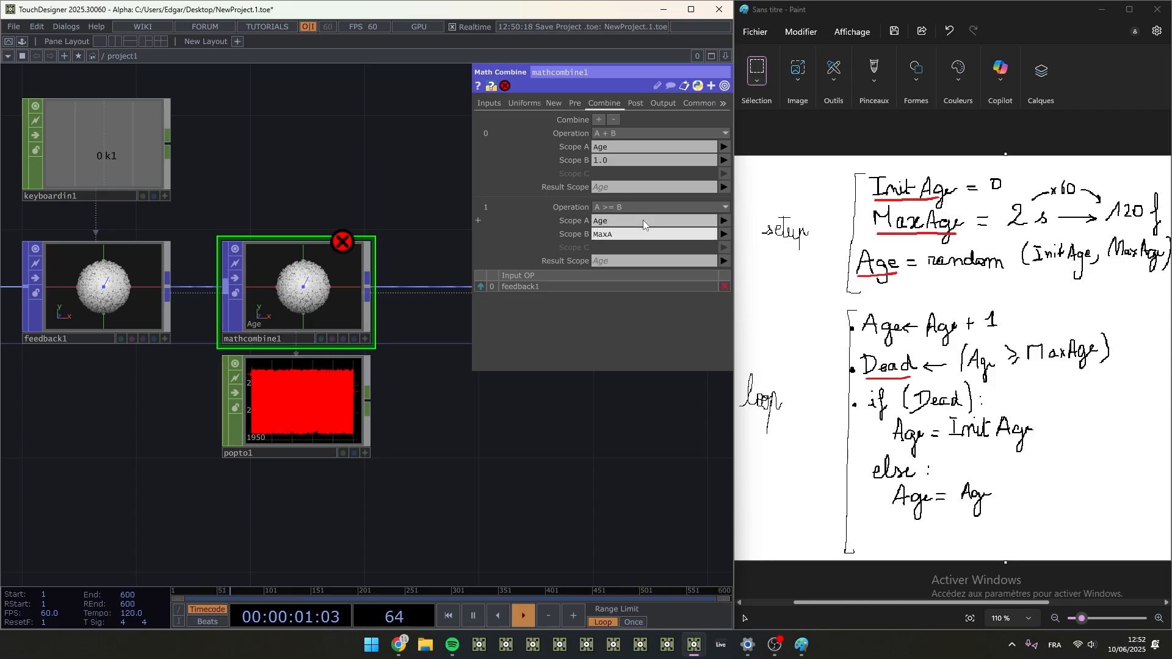
key(Tab)
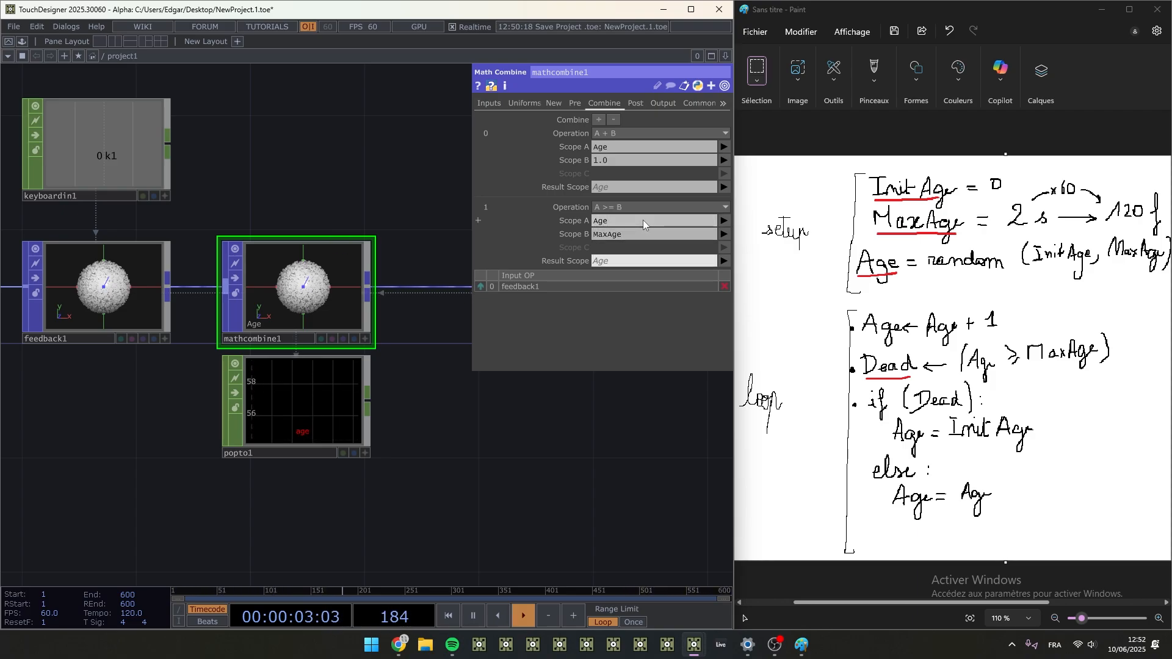
text(Dead)
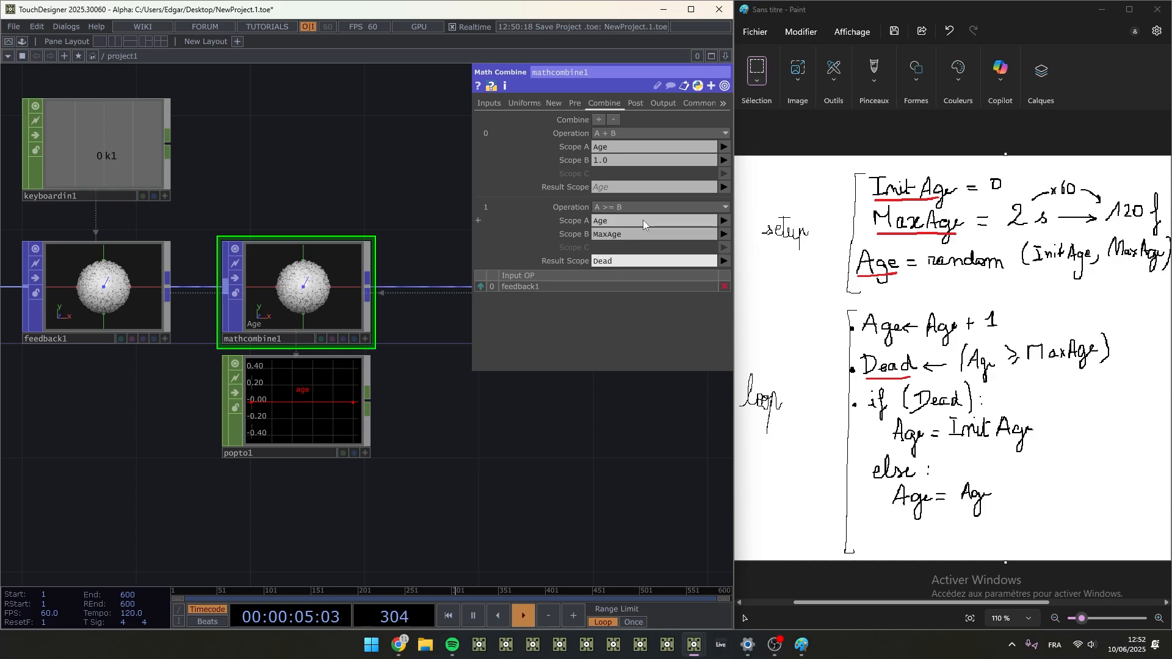
key(Return)
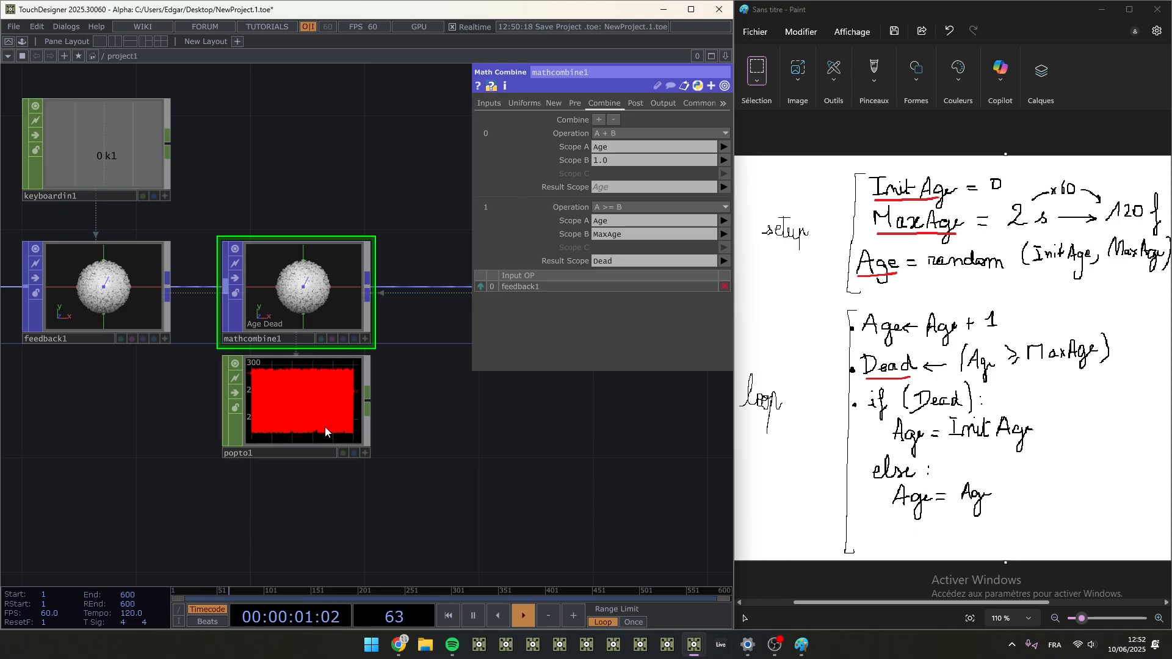
- Extend popto1's Attributes Scope to Age Dead so its graph plots both attributes
click(284, 378)
text(Dead)
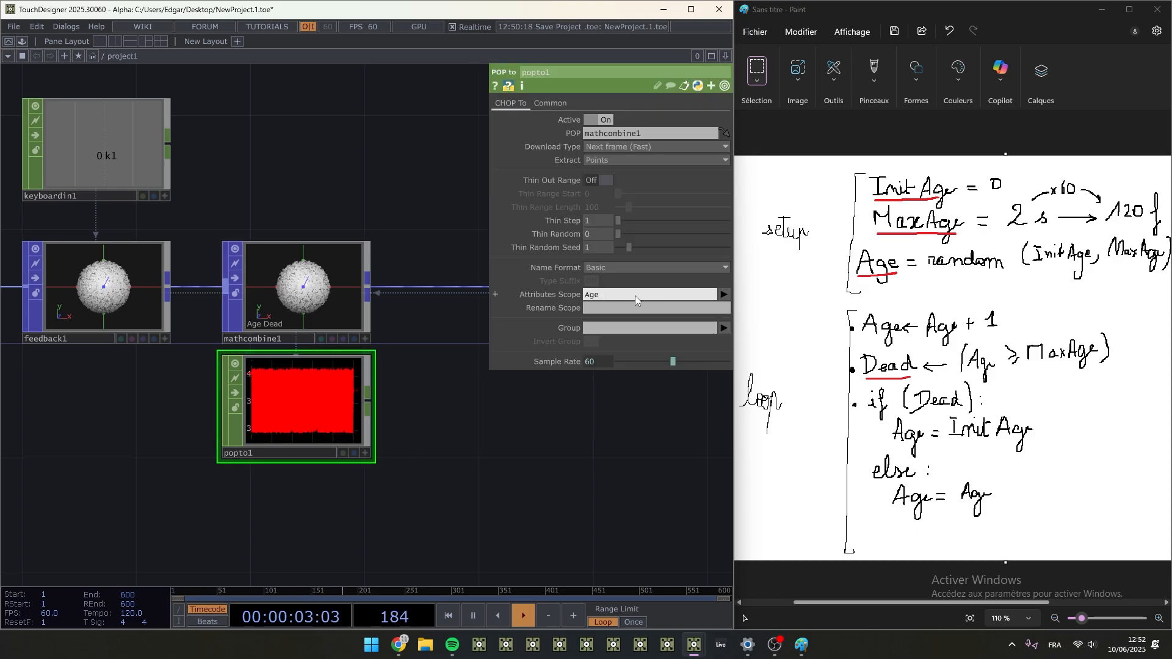
key(Return)
scroll(394, 150, up, 3)
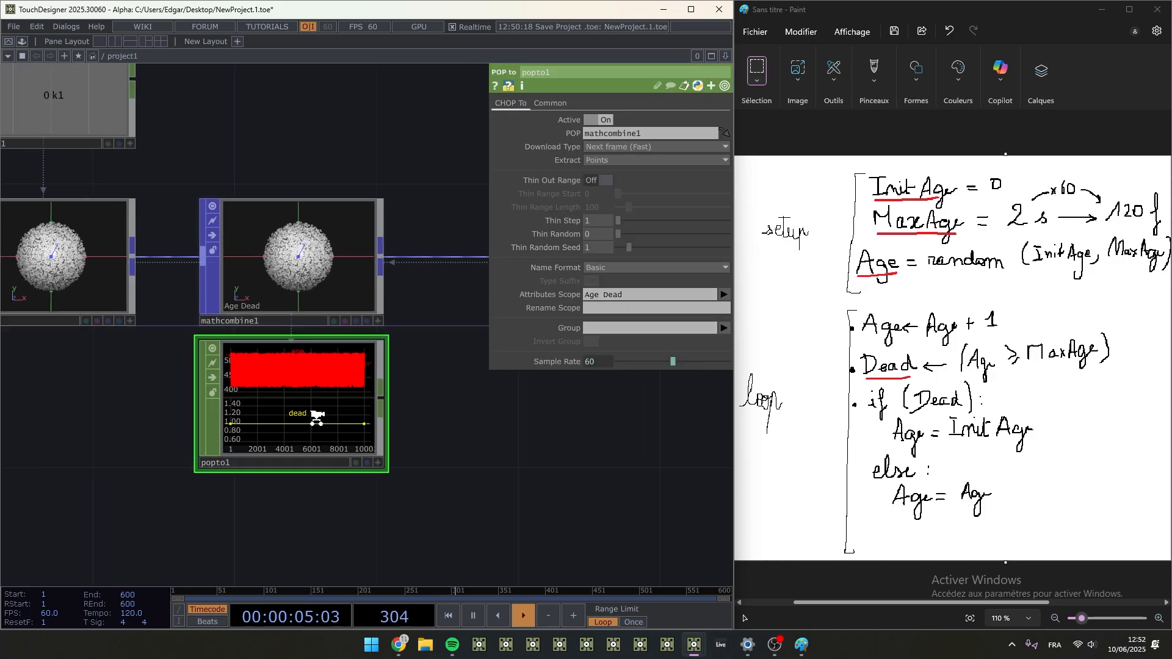
scroll(538, 464, up, 2)
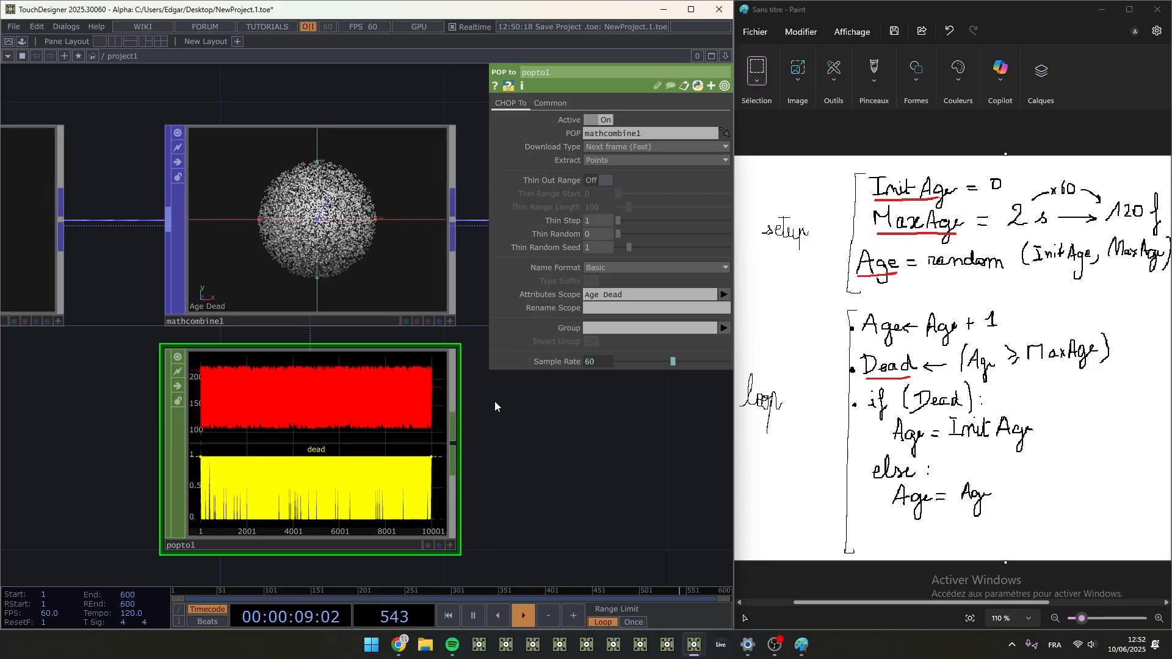
- Set MaxAge_s in constant1 to 5 and check the attribute1 and random1 parameters driven by it
scroll(370, 244, down, 4)
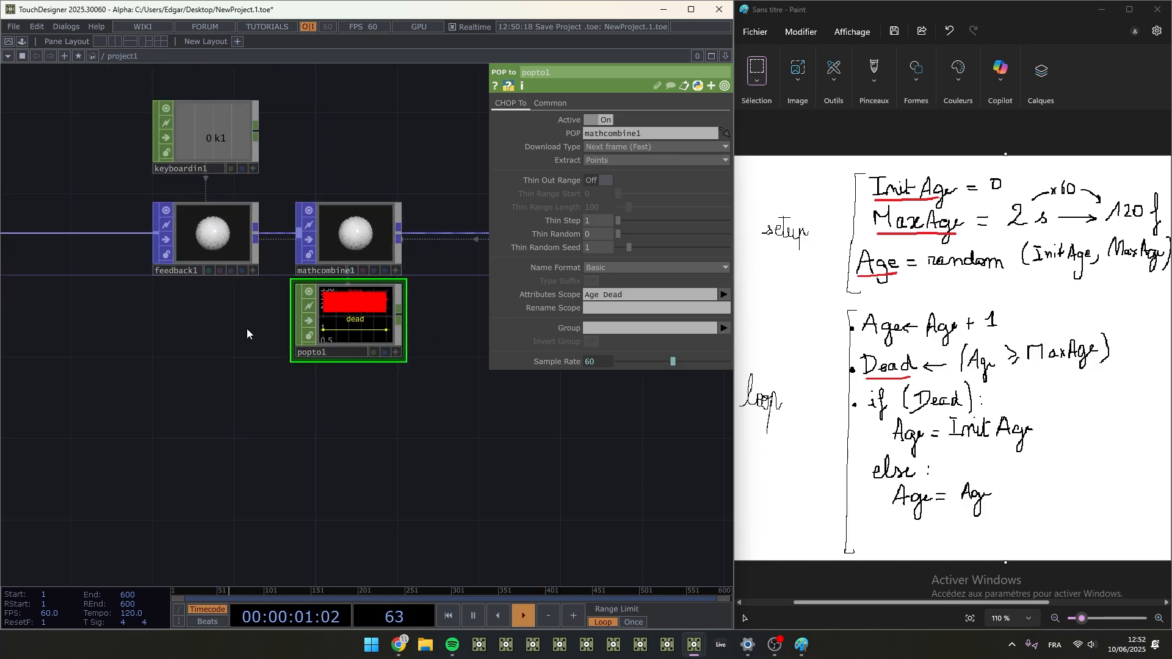
drag(246, 349, 475, 387)
scroll(464, 387, down, 4)
scroll(205, 321, up, 2)
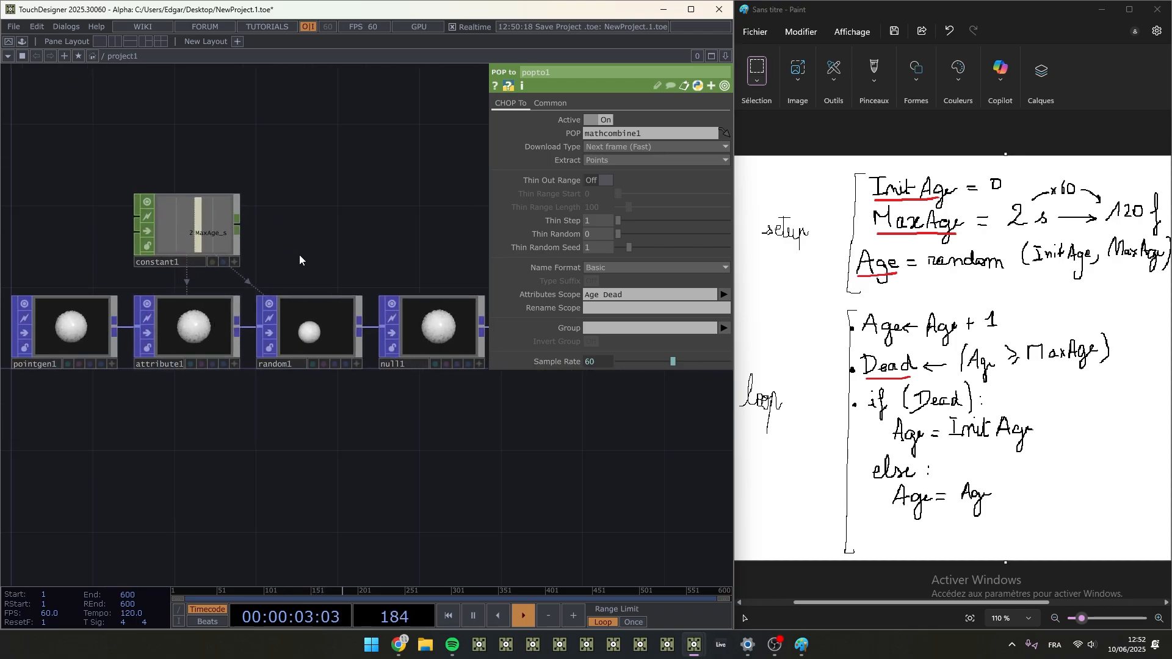
scroll(224, 302, up, 2)
click(194, 345)
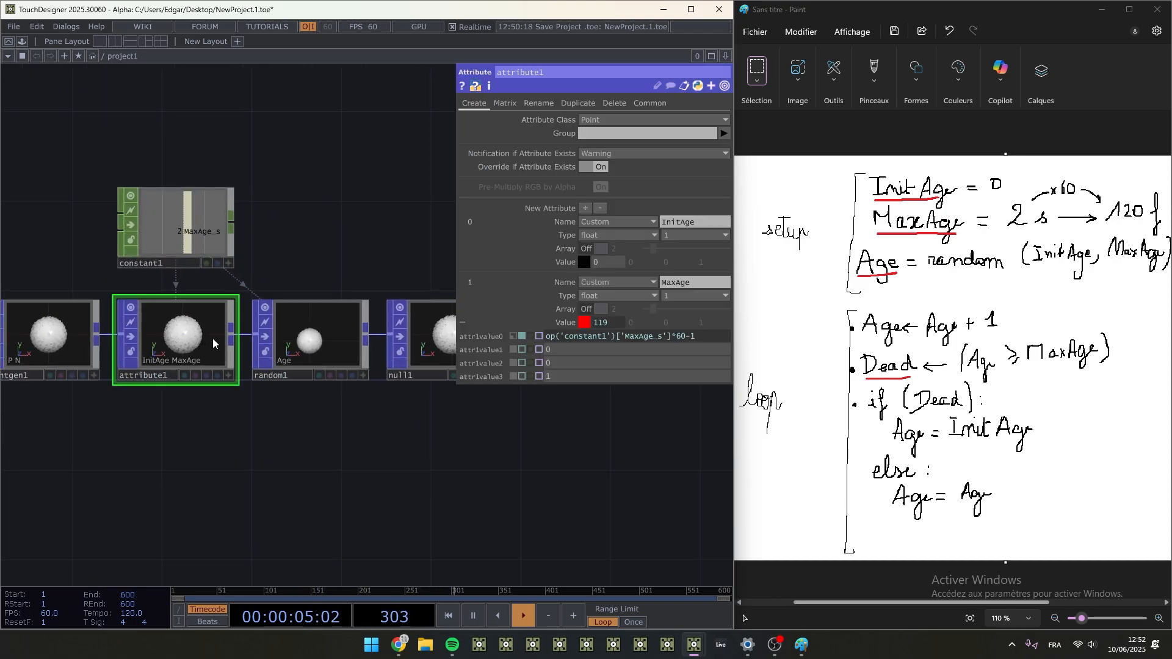
click(318, 346)
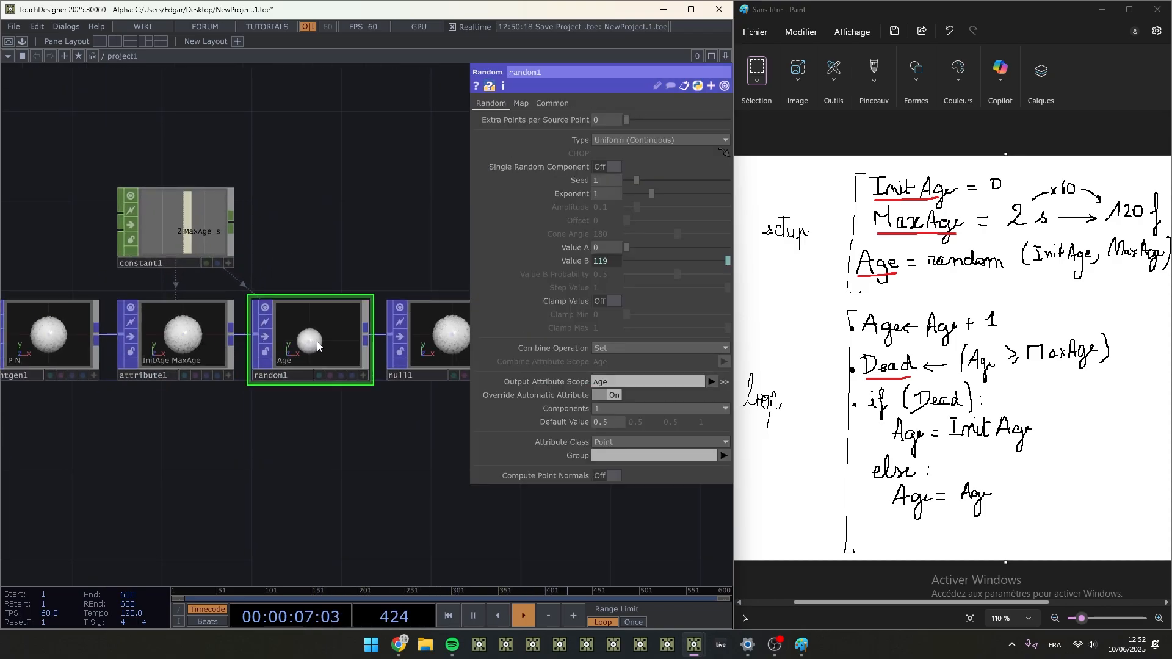
click(213, 240)
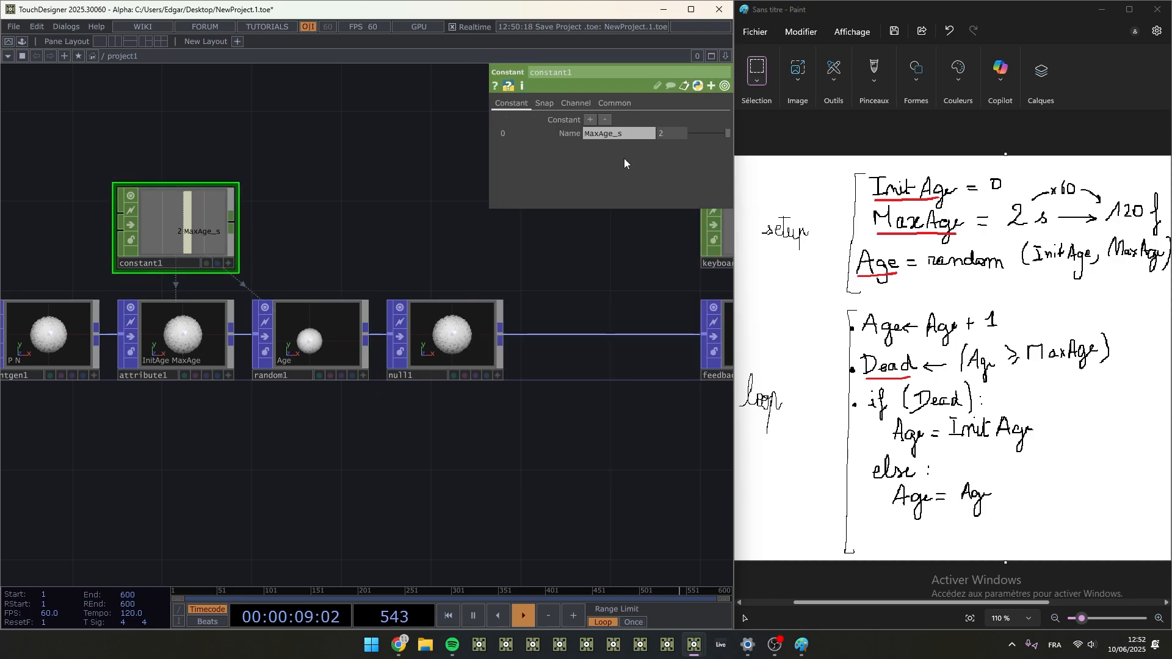
drag(672, 134, 678, 109)
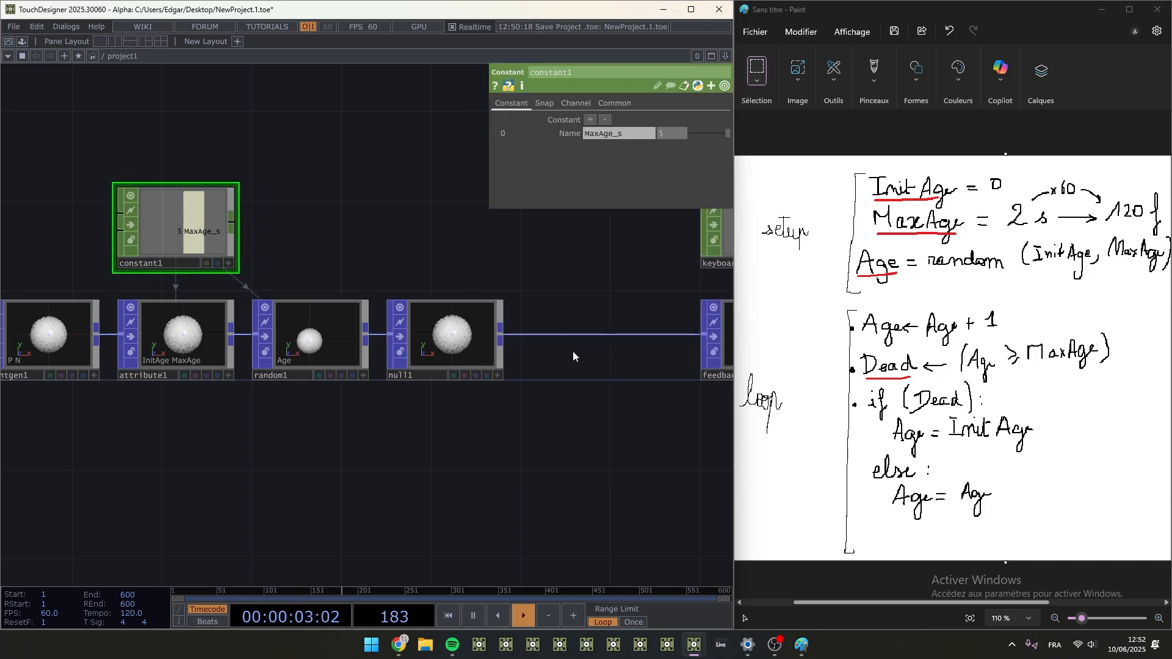
click(177, 334)
click(329, 327)
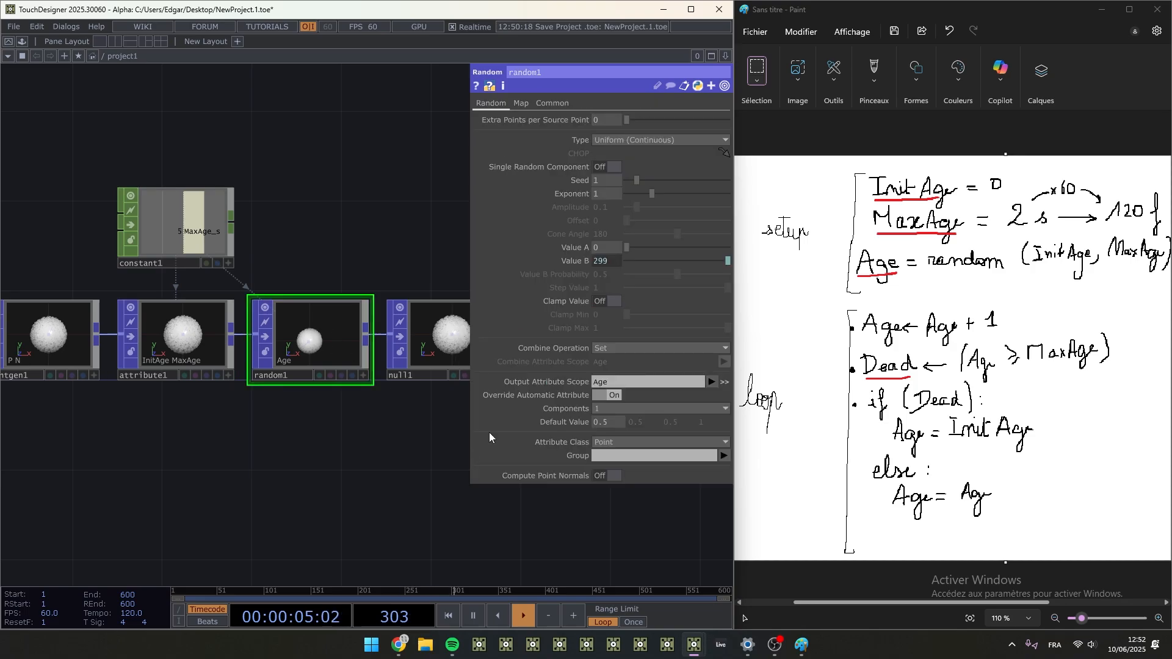
- Examine the Age and Dead curves in popto1's graph while the timeline is paused
drag(683, 534, 227, 480)
scroll(208, 464, down, 3)
scroll(339, 419, up, 6)
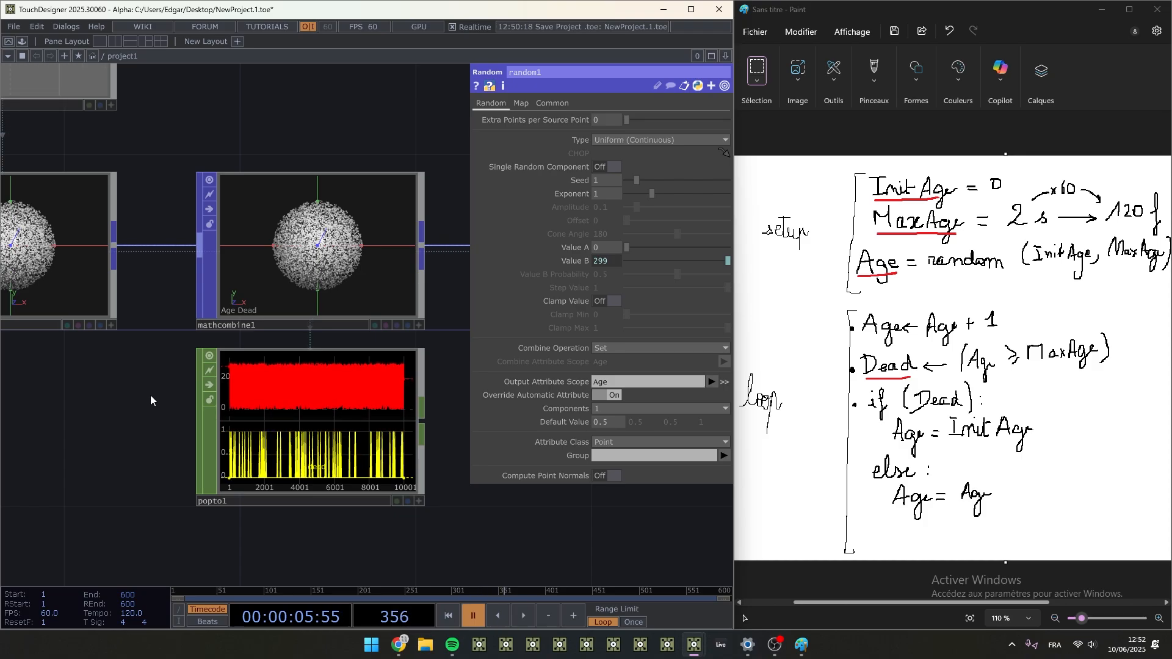
scroll(219, 389, up, 4)
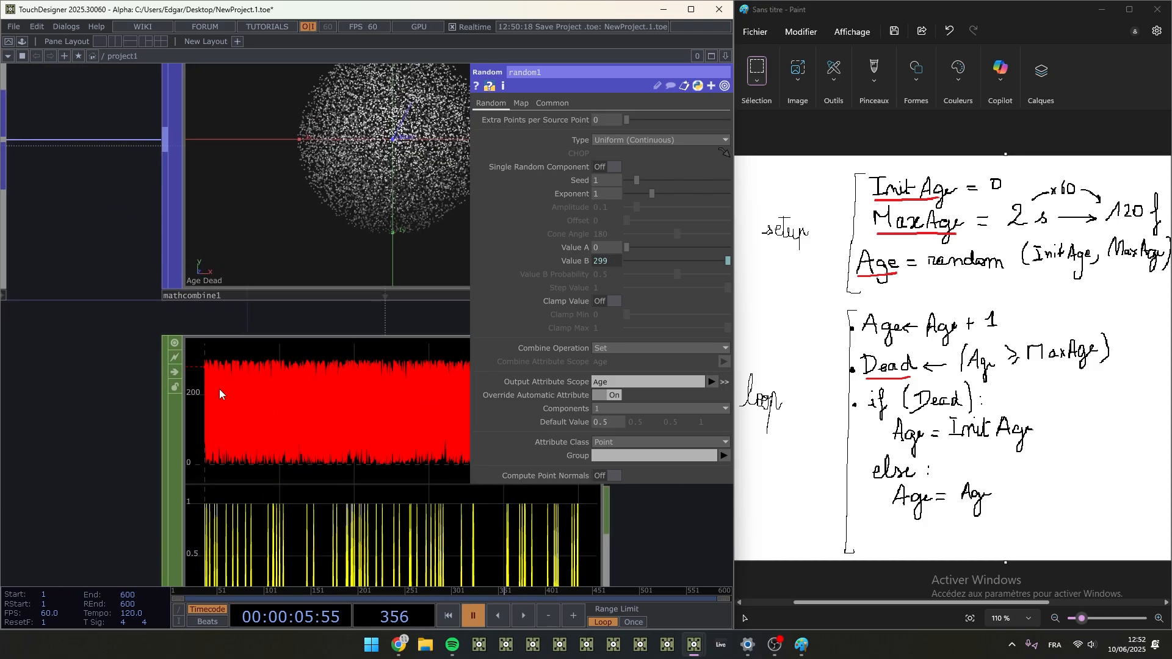
drag(115, 493, 76, 459)
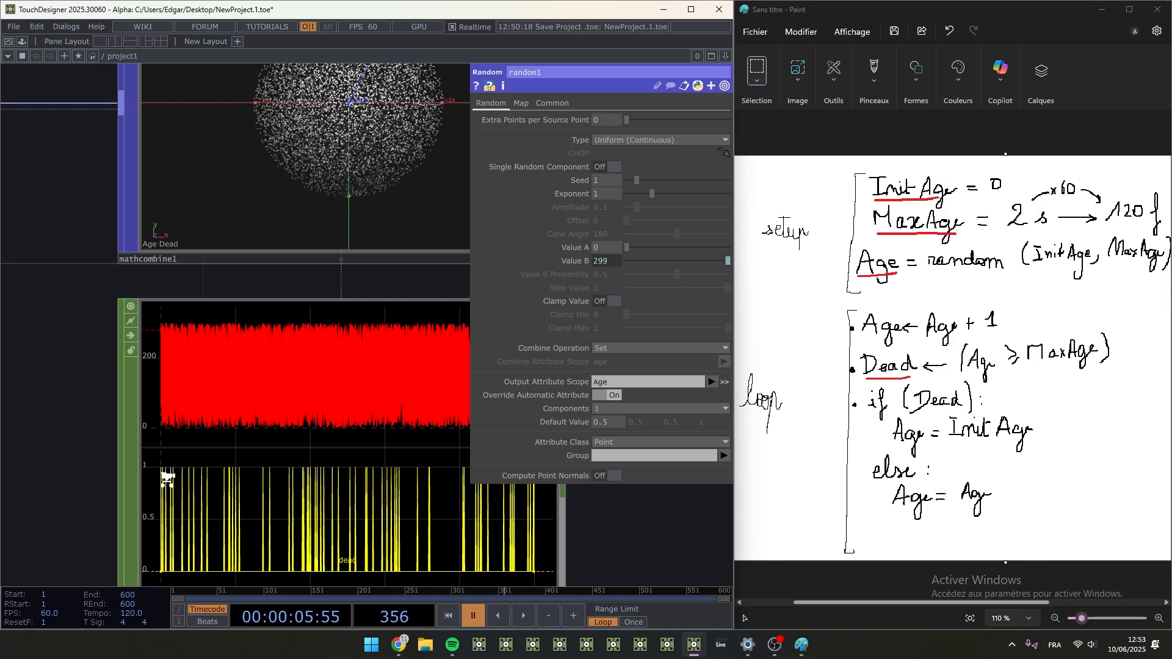
scroll(150, 467, up, 3)
scroll(379, 458, down, 2)
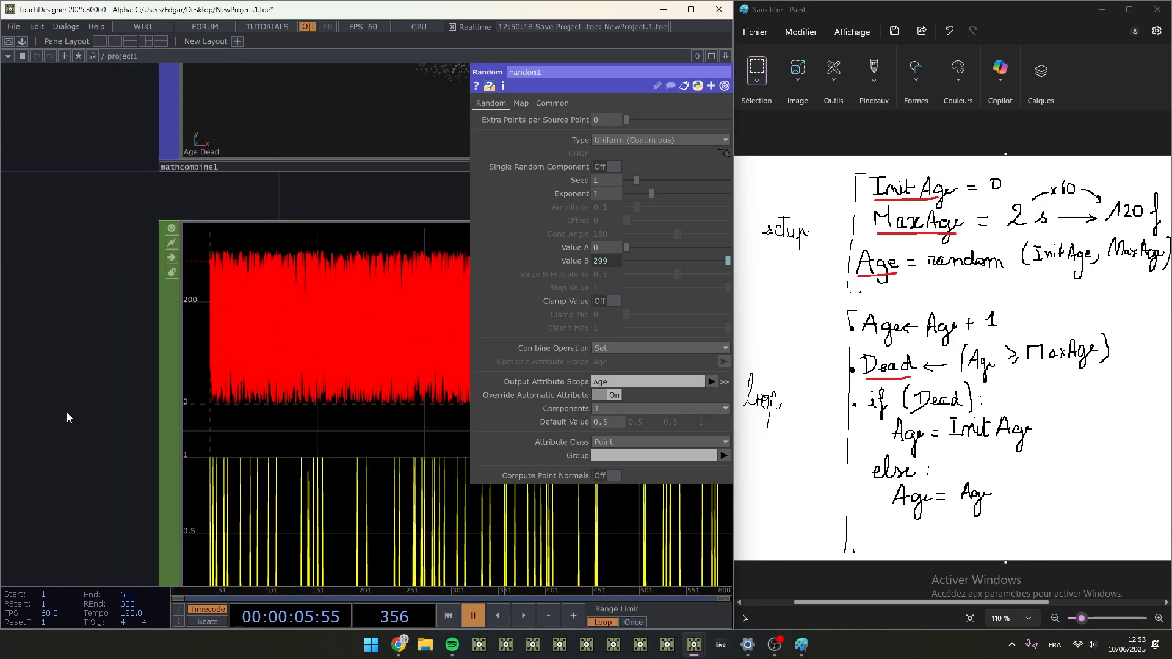
drag(67, 414, 22, 228)
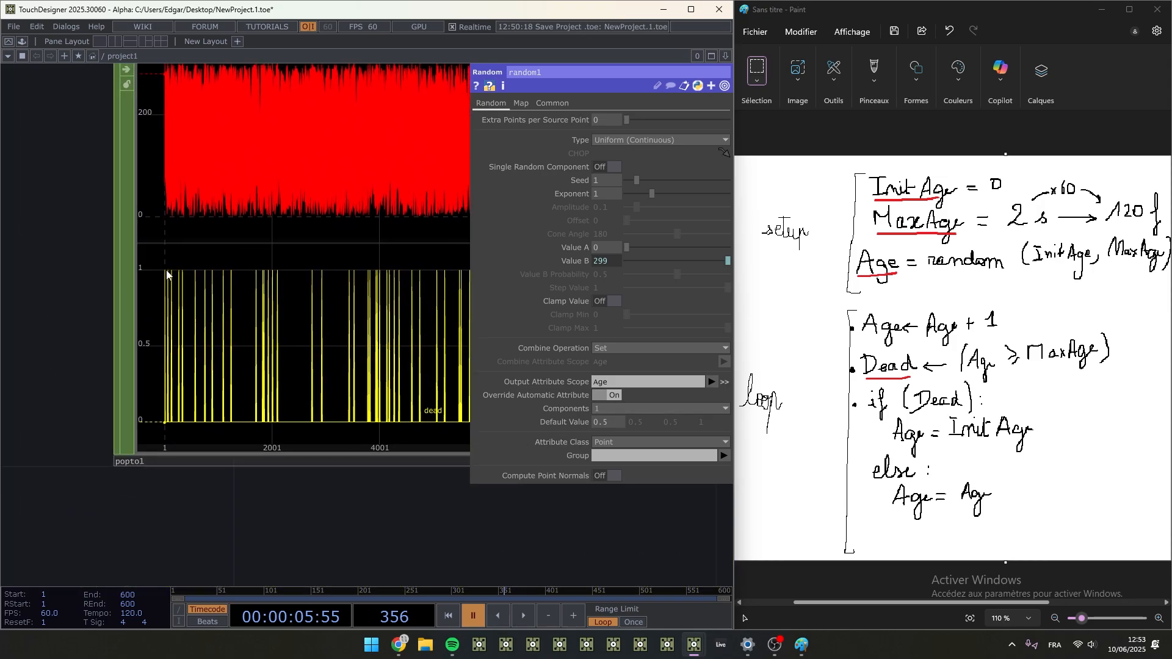
drag(59, 208, 46, 249)
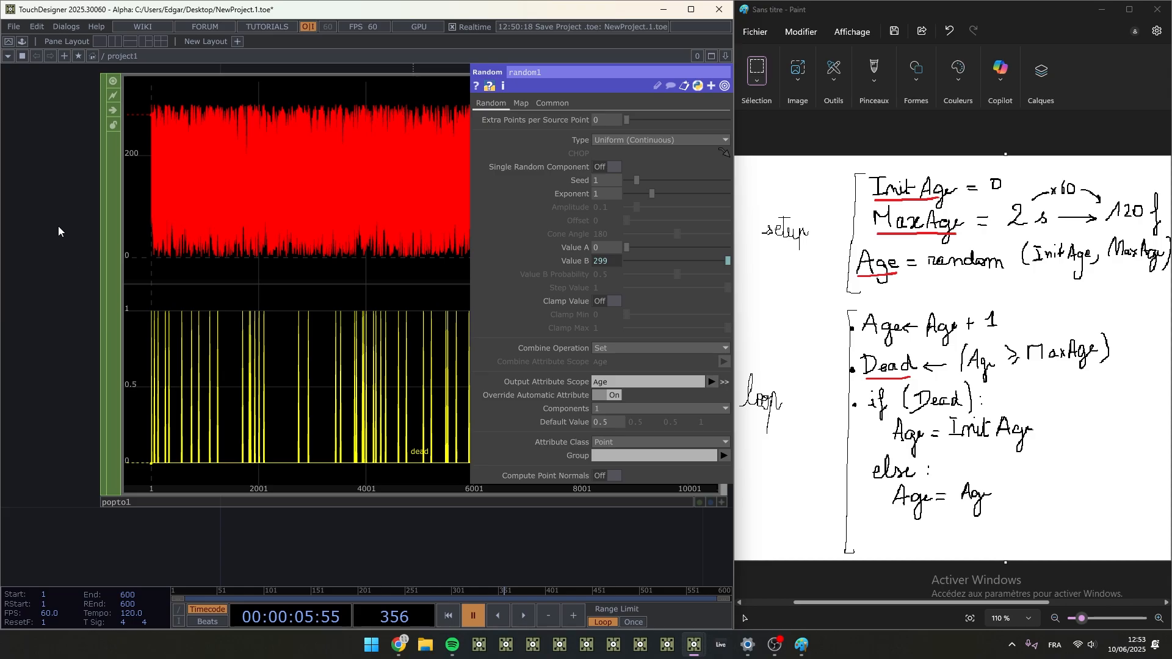
drag(63, 197, 45, 223)
- Run the timeline further, pause it again and compare the Dead curve with Age in popto1
key(space)
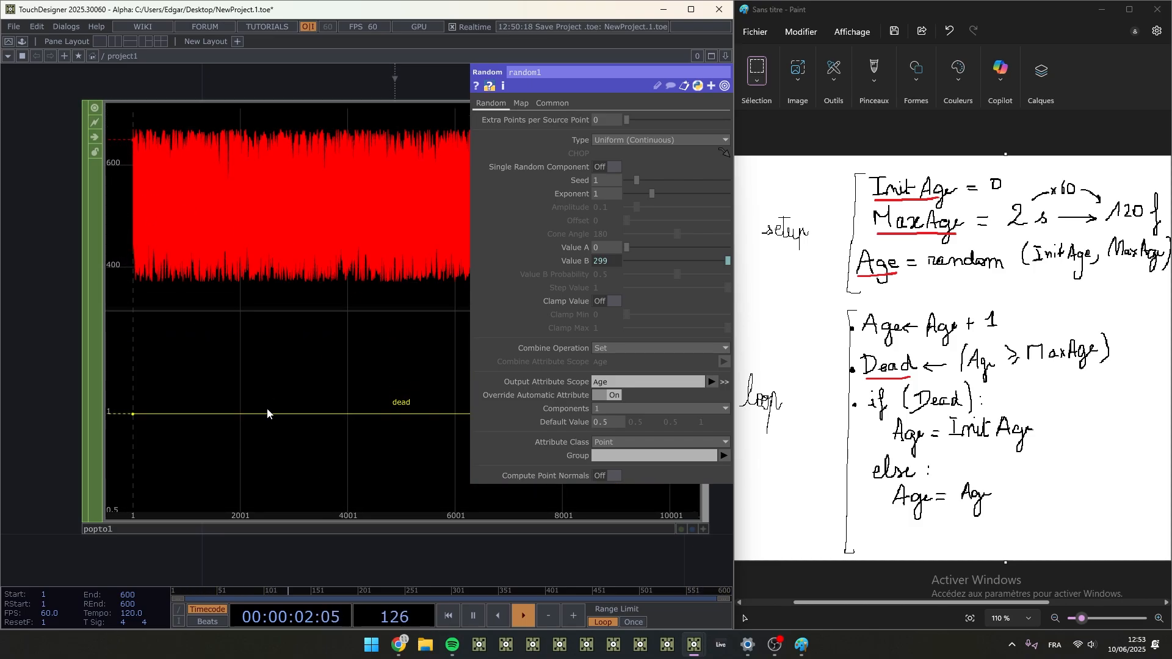
key(space)
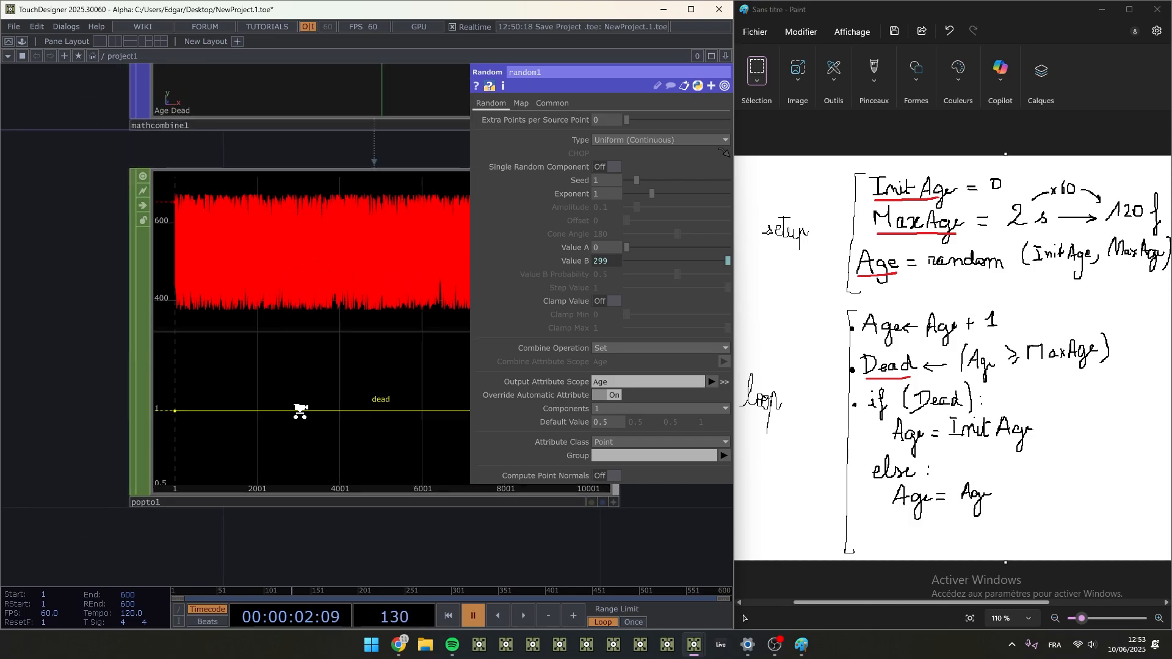
scroll(300, 411, down, 5)
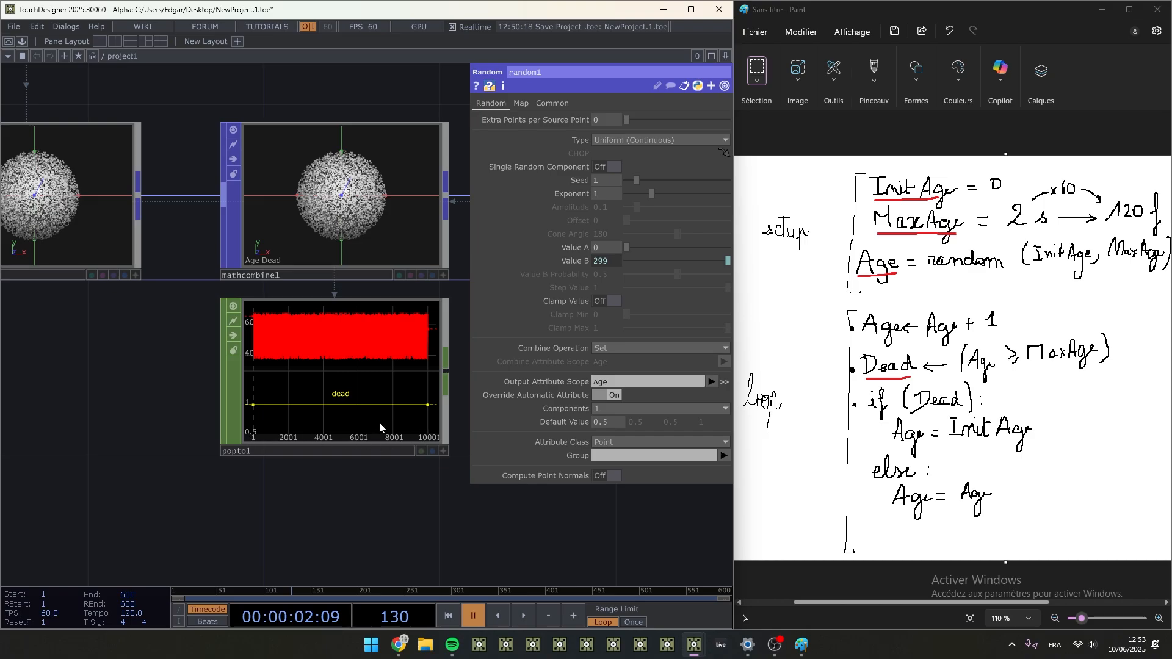
scroll(379, 426, up, 4)
scroll(421, 531, down, 2)
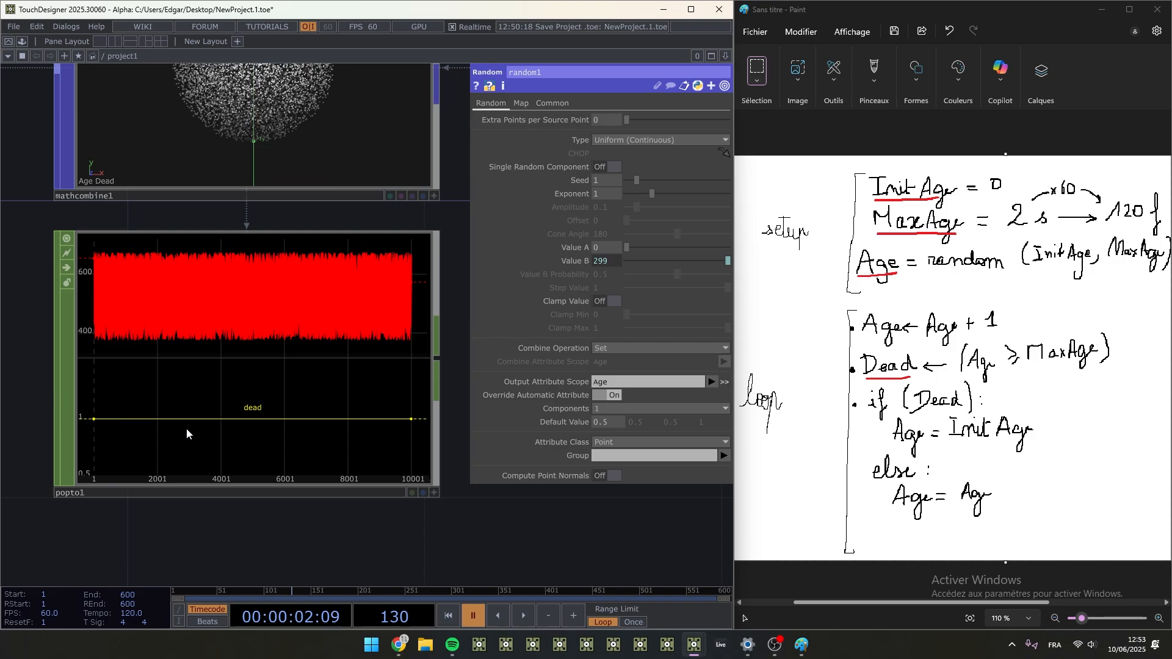
scroll(42, 281, down, 3)
drag(375, 308, 405, 350)
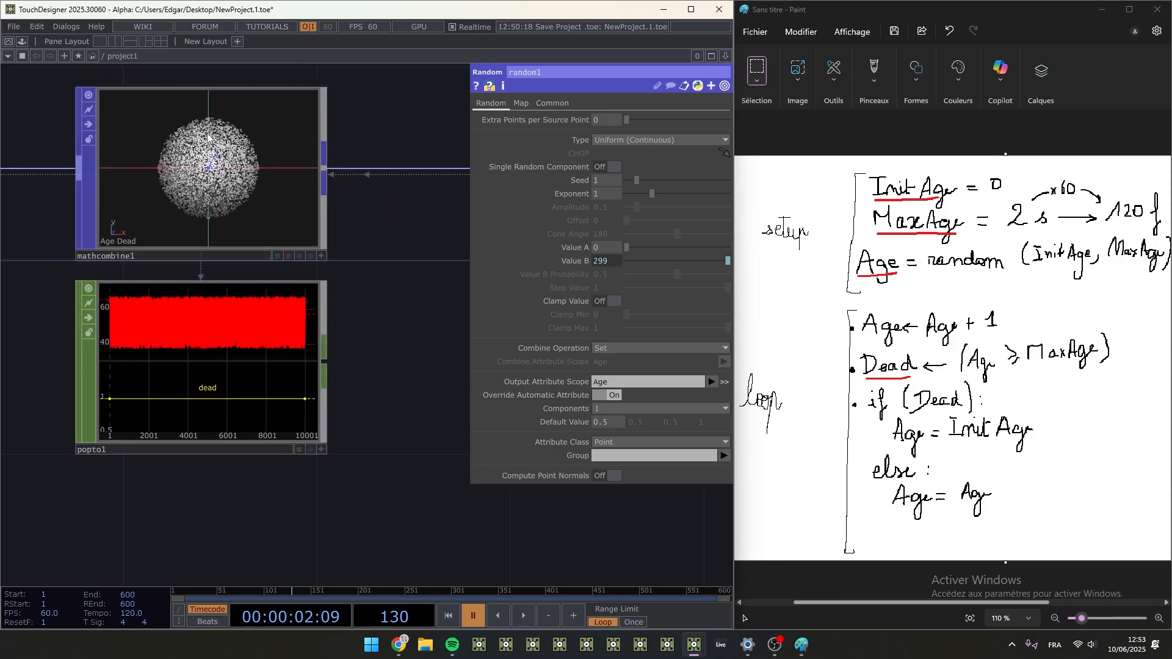
- Add a third combine operation to mathcombine1 using A if C else B, with Result Scope set to Age
click(267, 145)
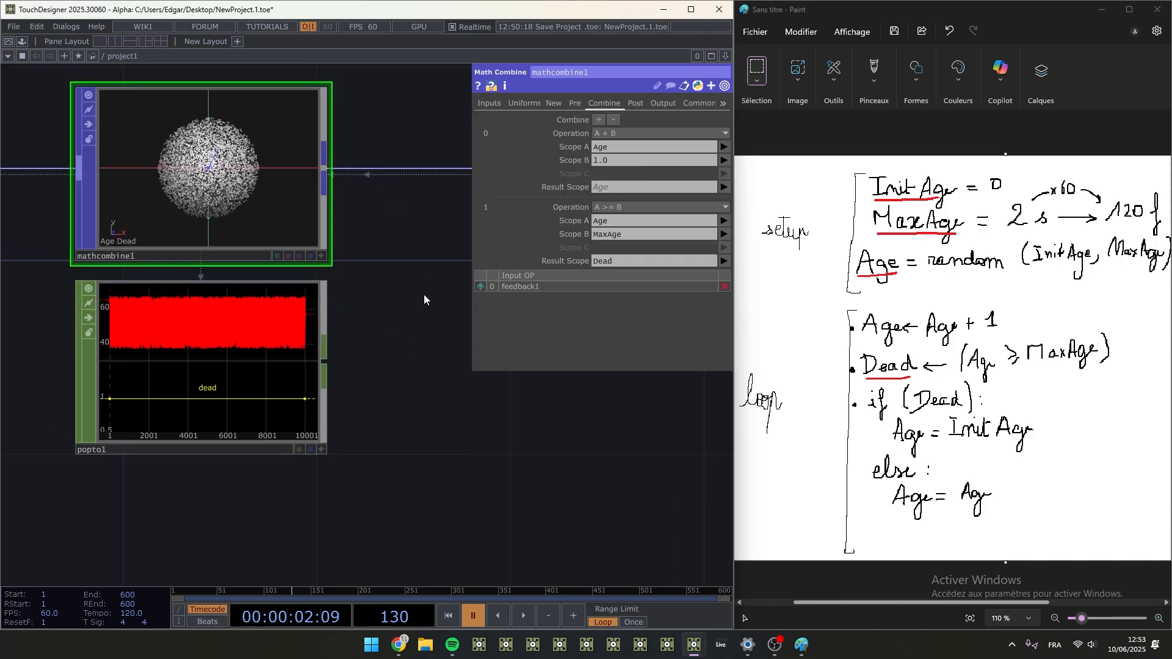
click(599, 119)
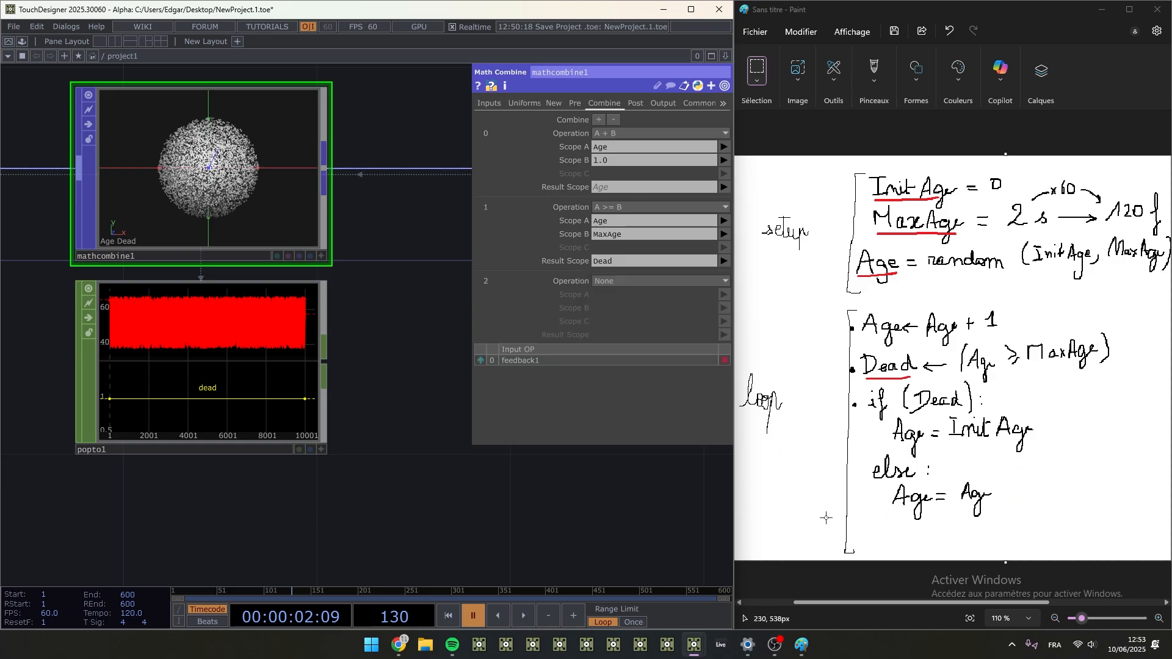
click(618, 280)
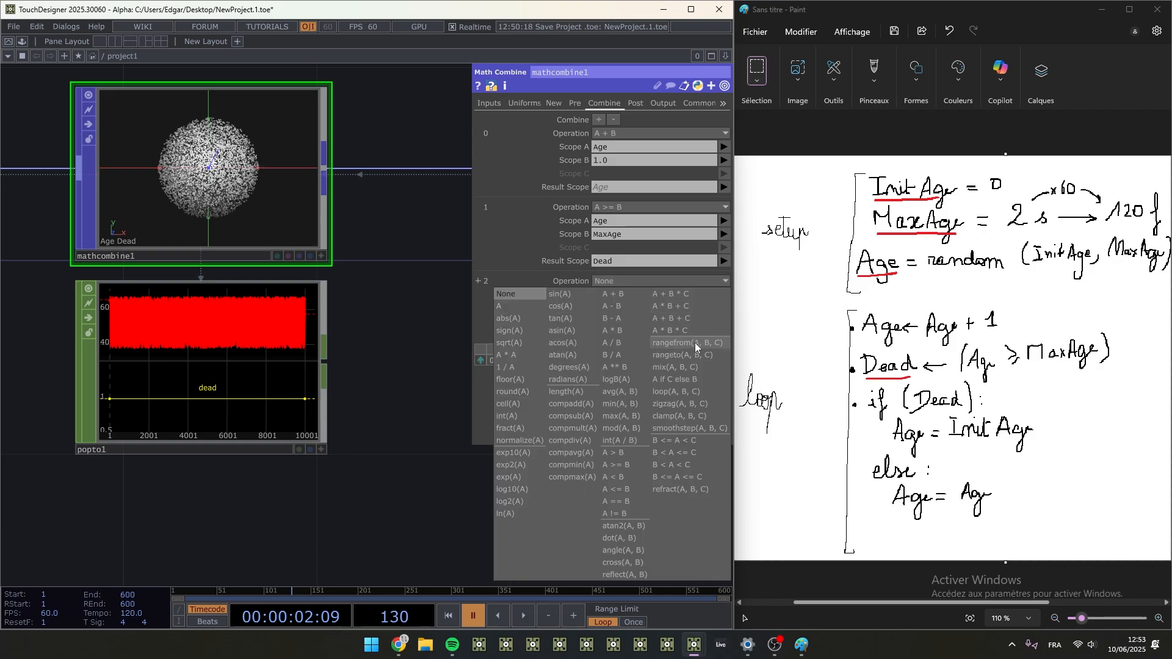
click(683, 379)
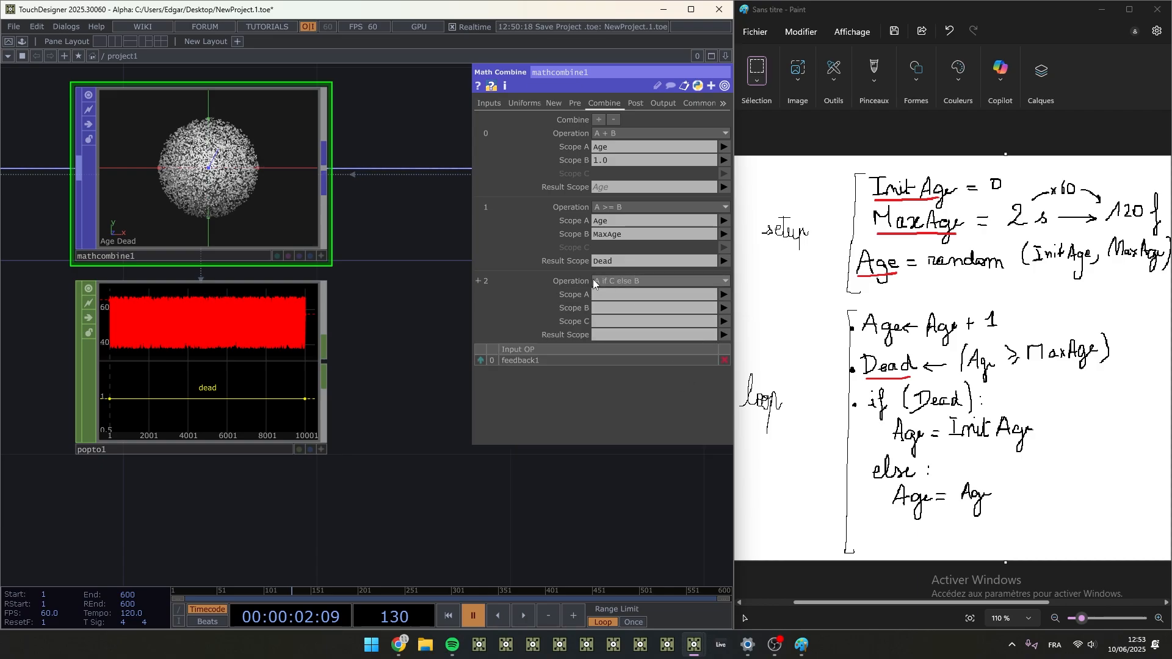
click(603, 335)
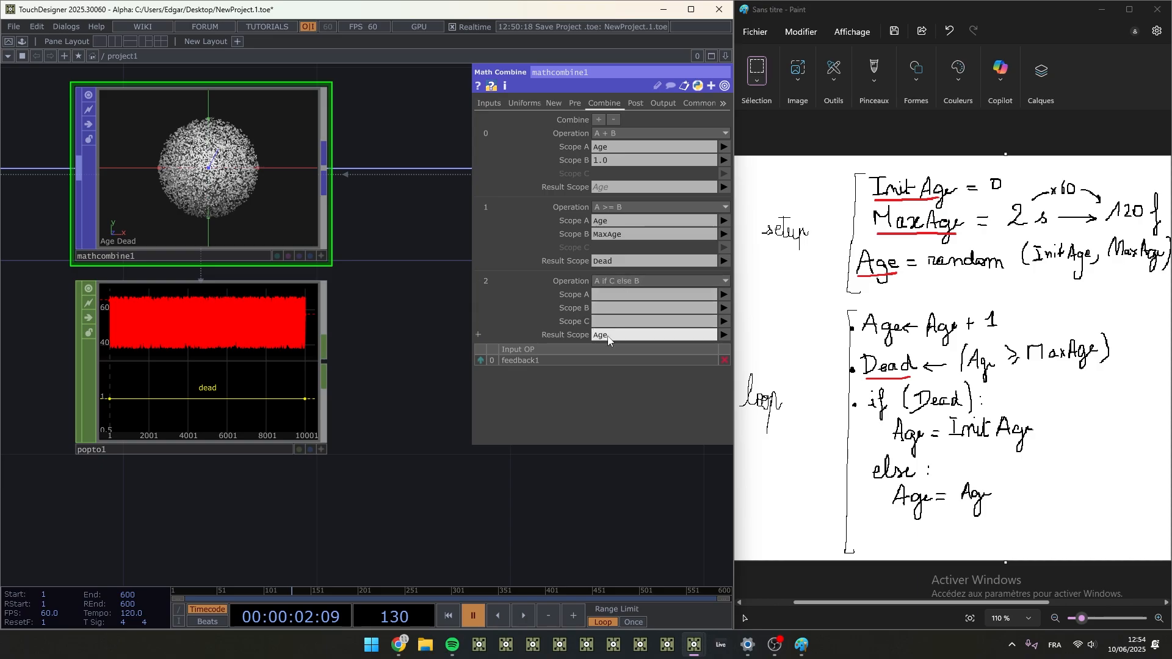
click(607, 309)
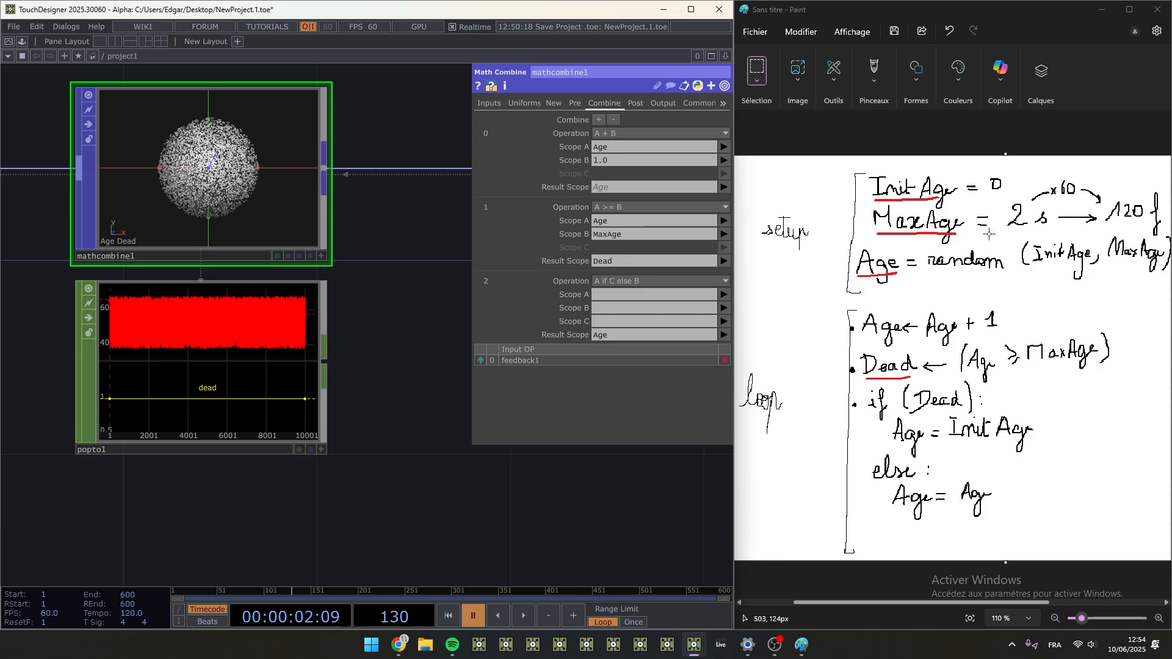
- Switch to Paint and choose a brush with a dark blue colour for annotating the notes
click(885, 78)
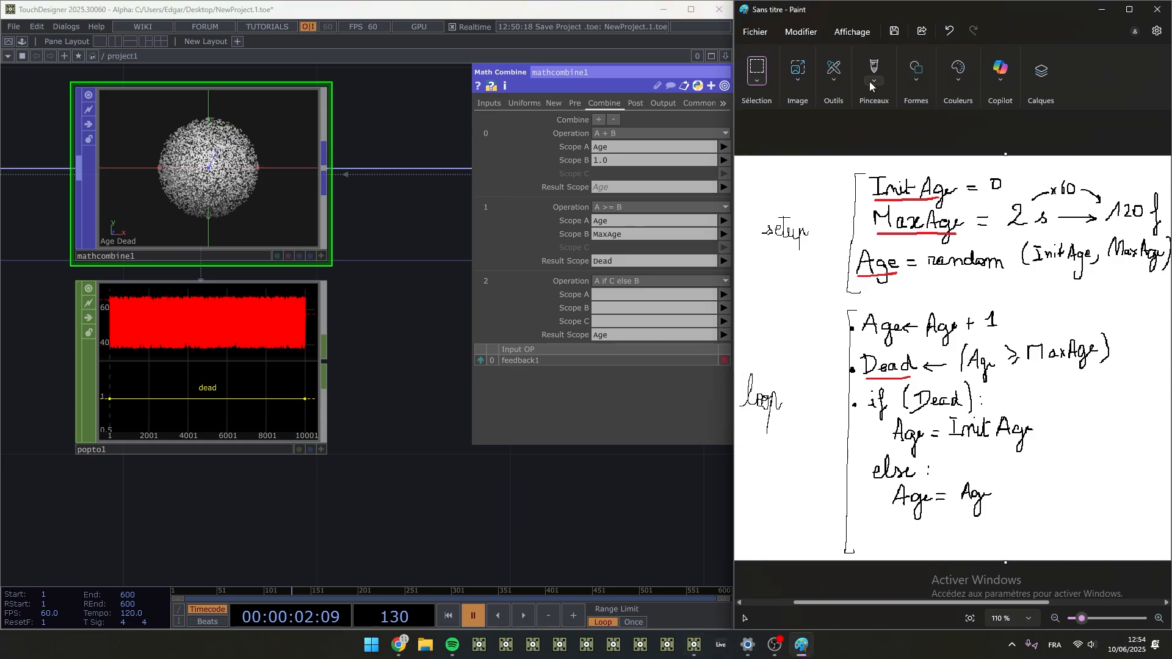
click(872, 80)
click(854, 122)
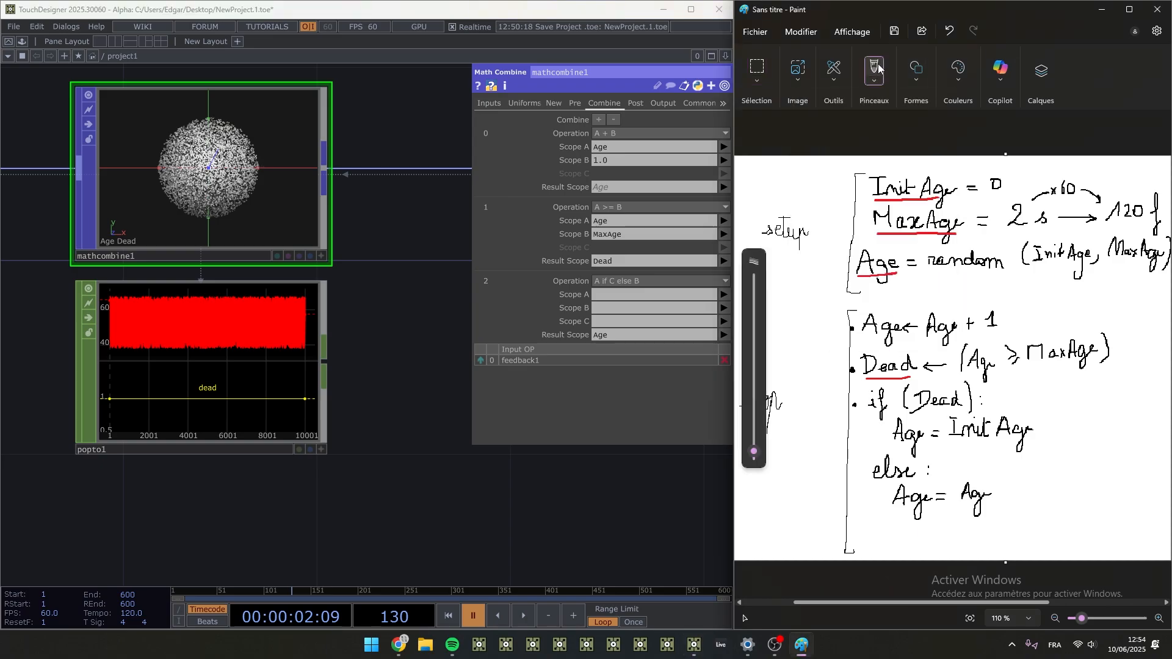
click(962, 83)
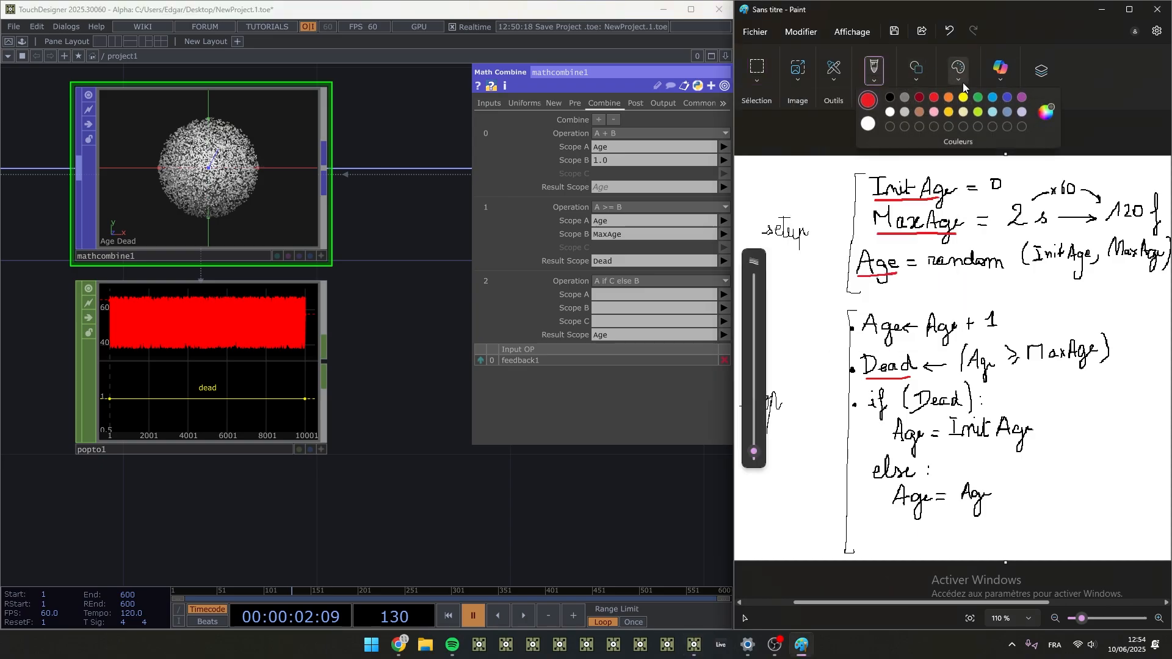
click(1007, 99)
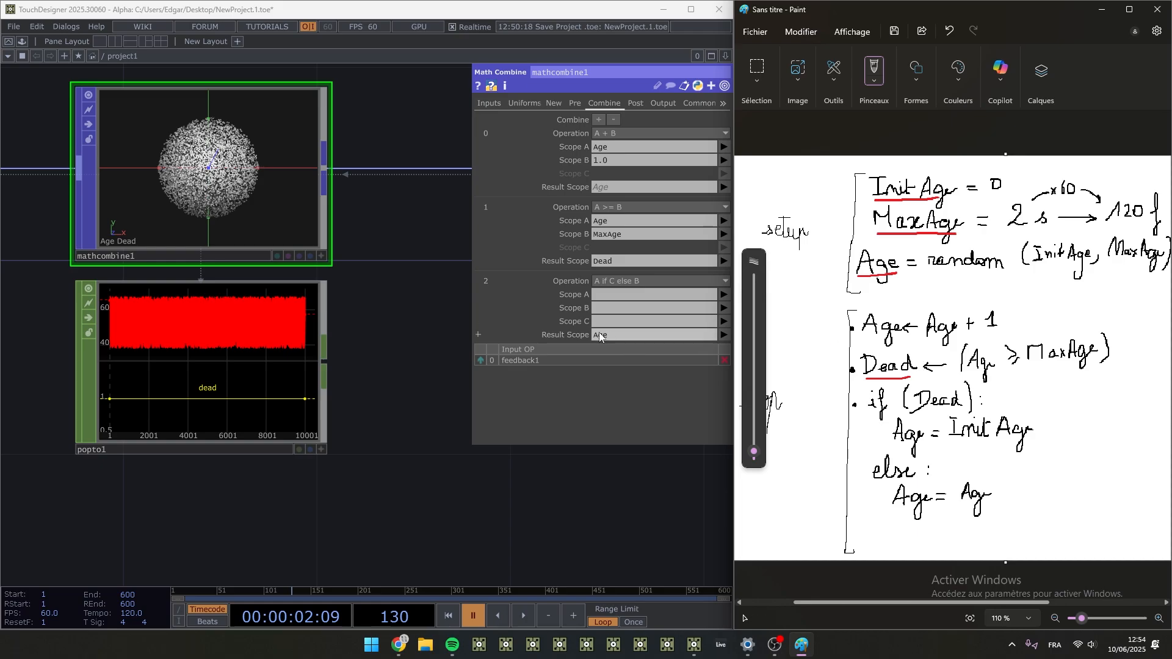
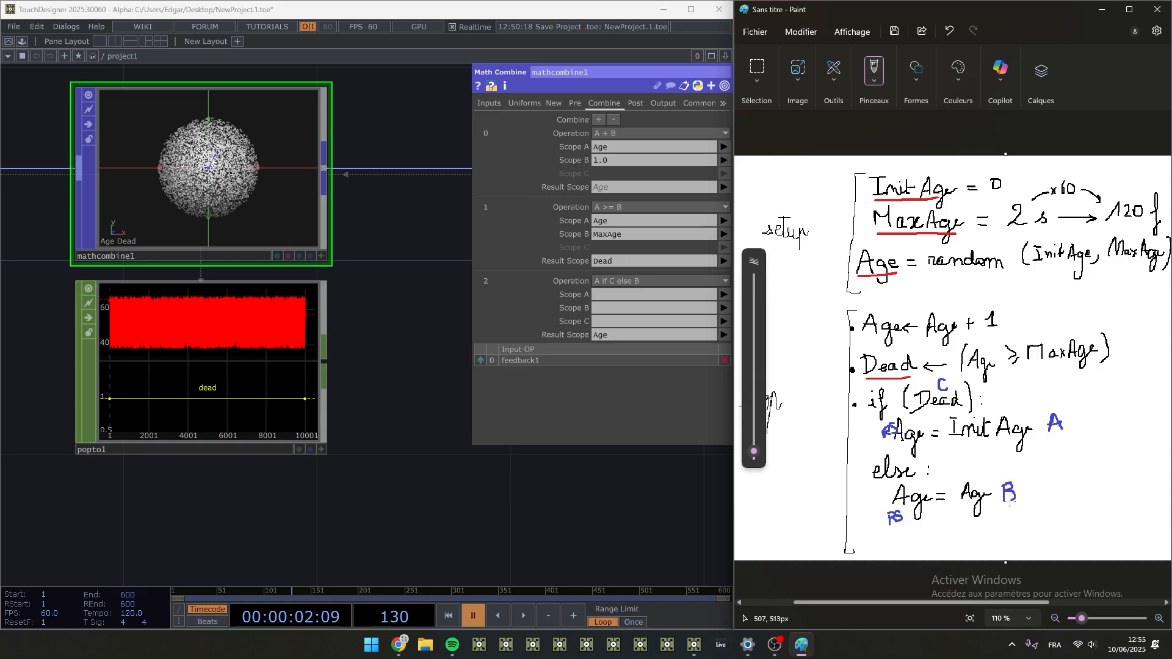
- Fill in mathcombine1's third combine operation with Scope A InitAge, Scope B Age and Scope C Dead
click(605, 320)
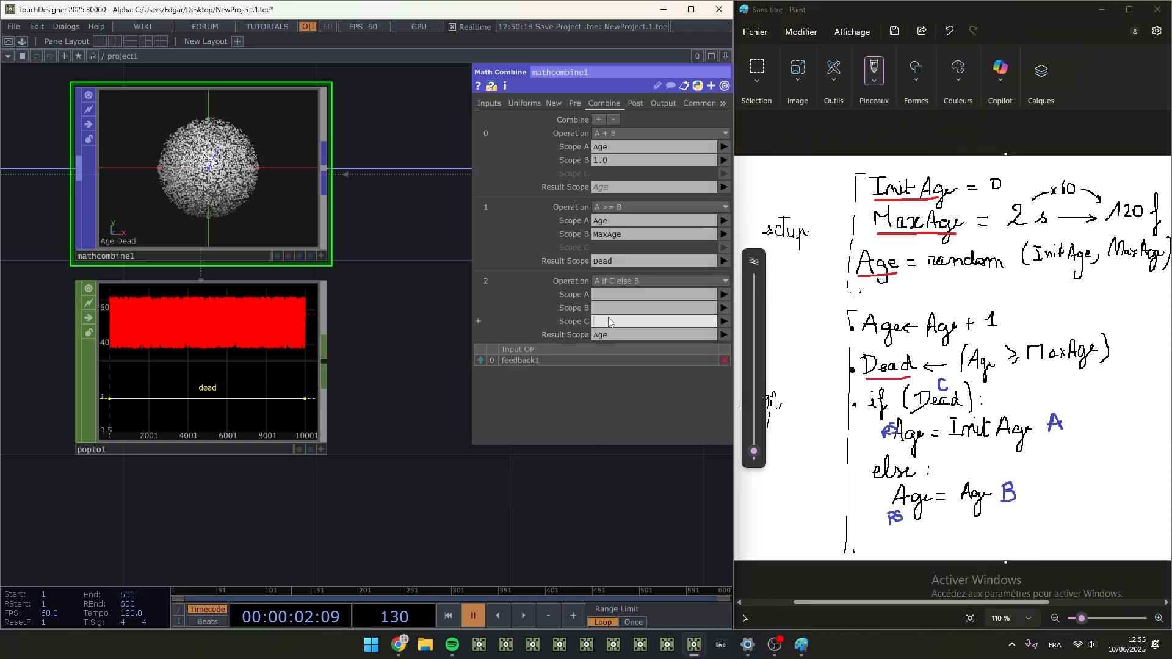
text(Dead)
click(610, 335)
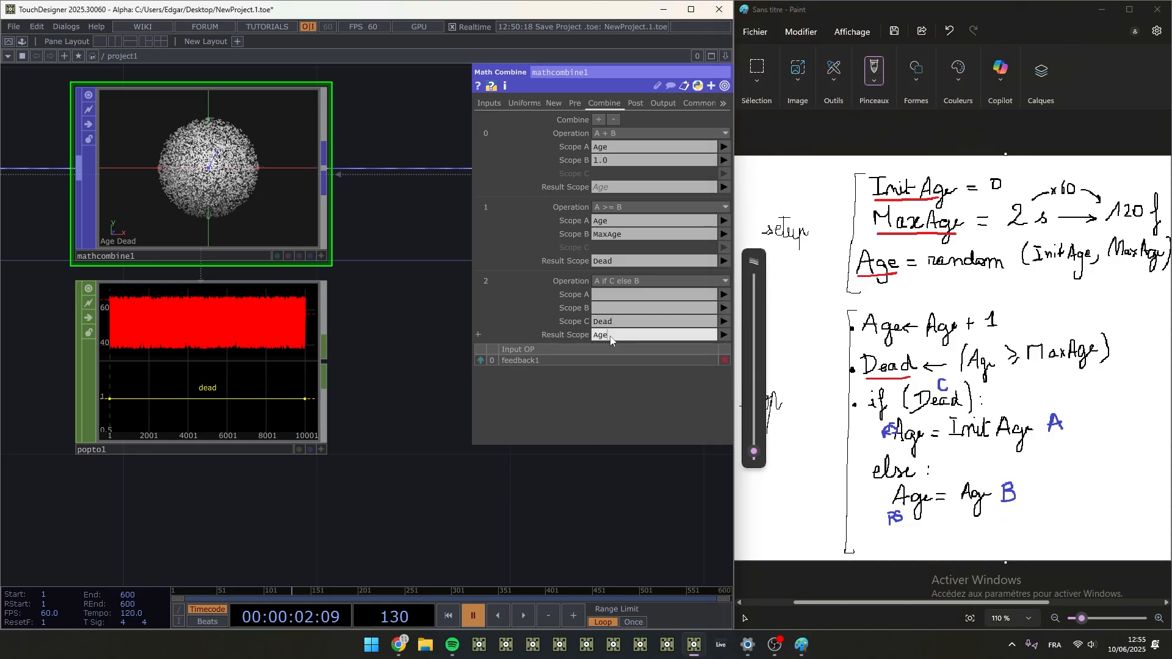
click(611, 294)
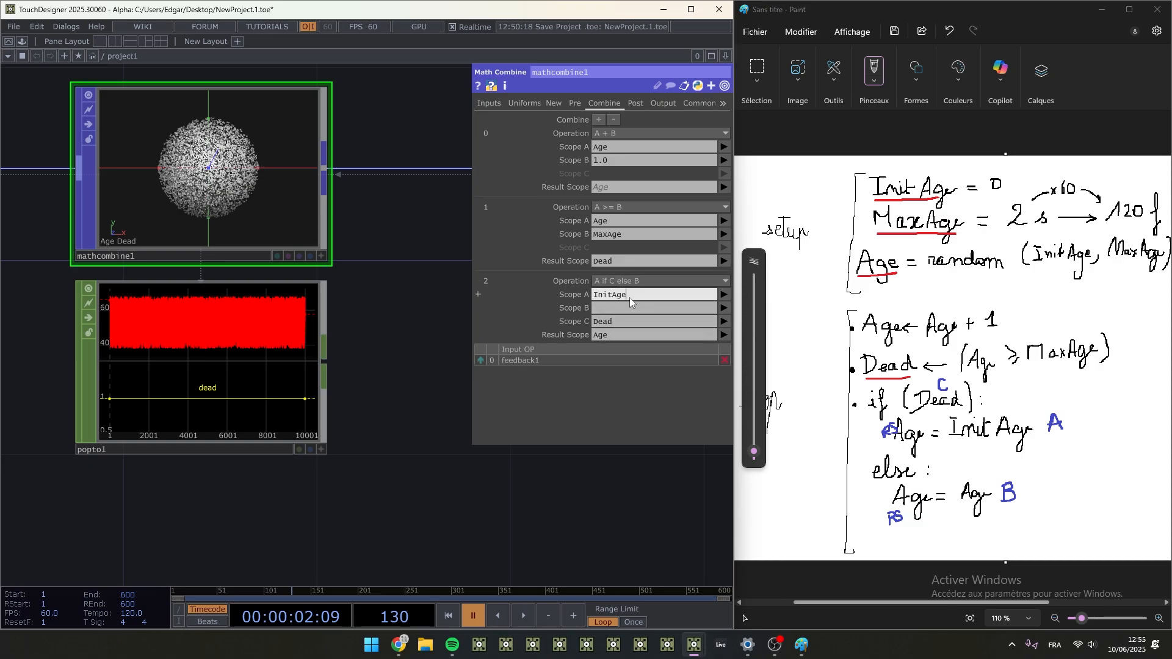
click(616, 322)
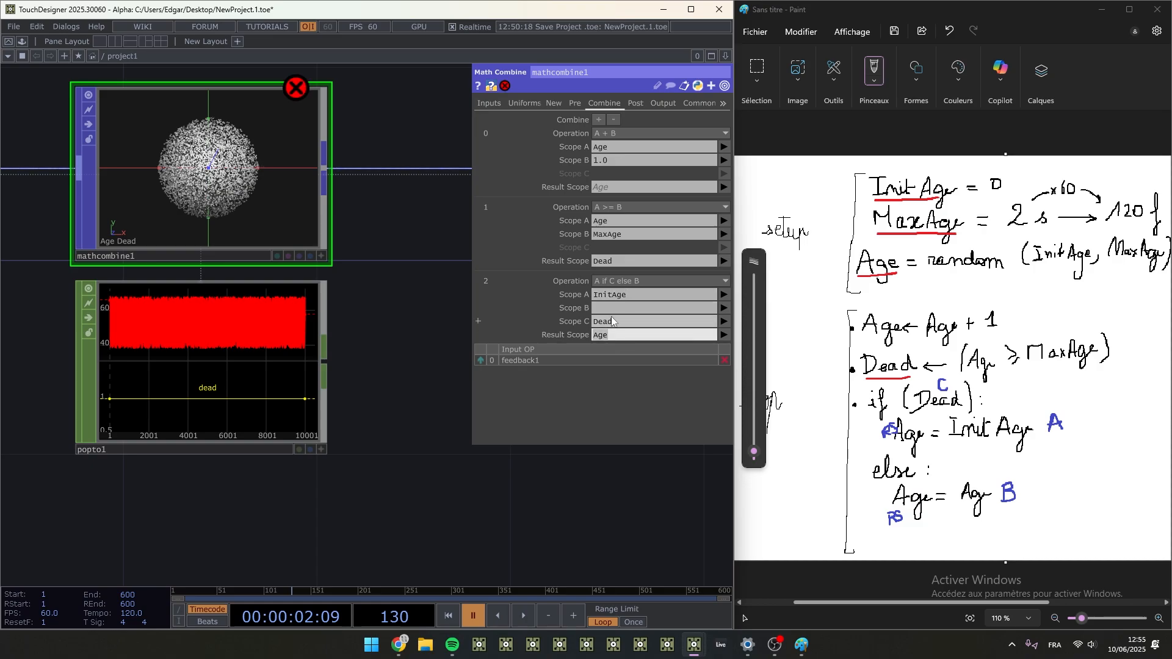
click(623, 307)
text(Age)
key(Return)
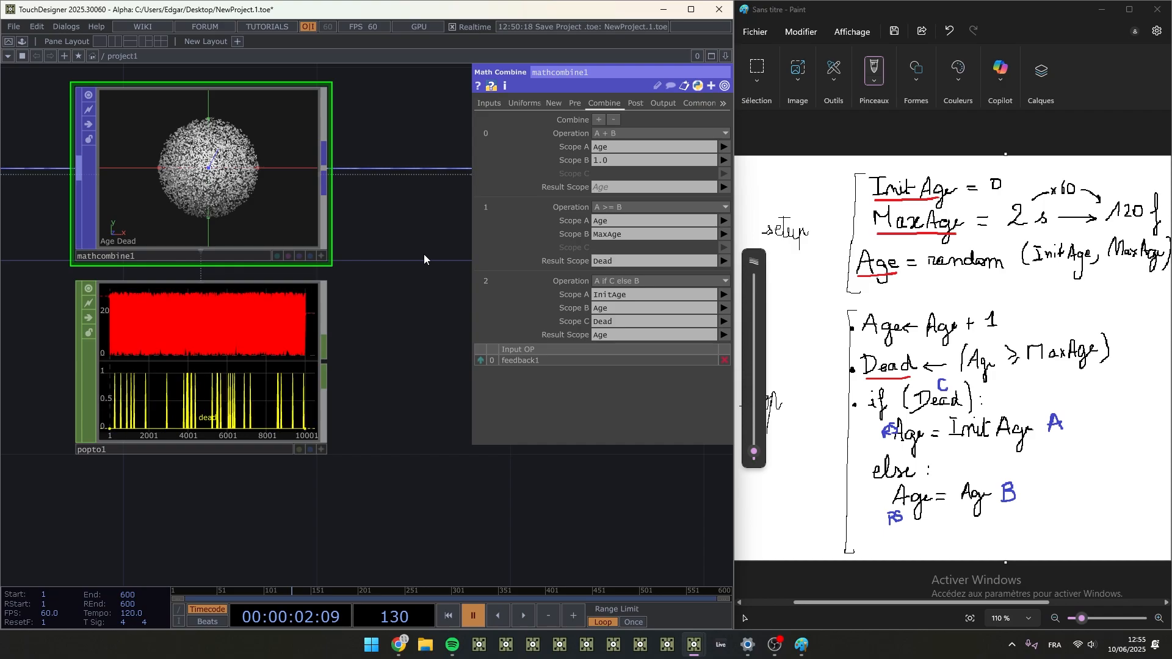
- Run the timeline and examine the Age and Dead curves in popto1's graph
key(space)
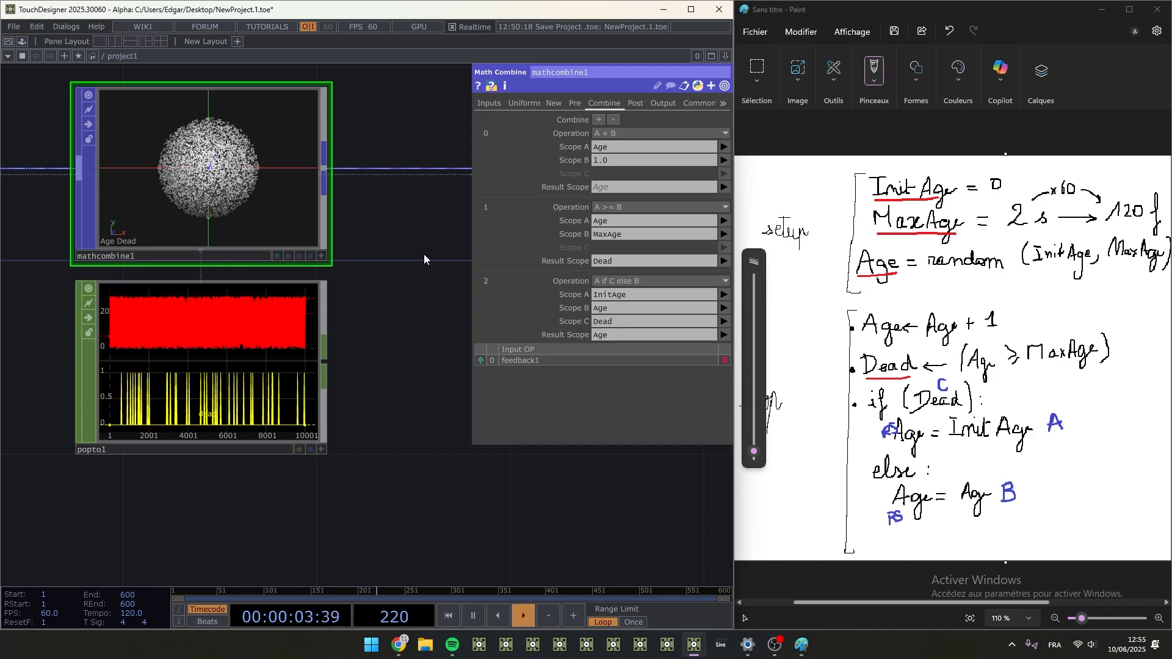
scroll(81, 287, up, 3)
scroll(174, 391, up, 2)
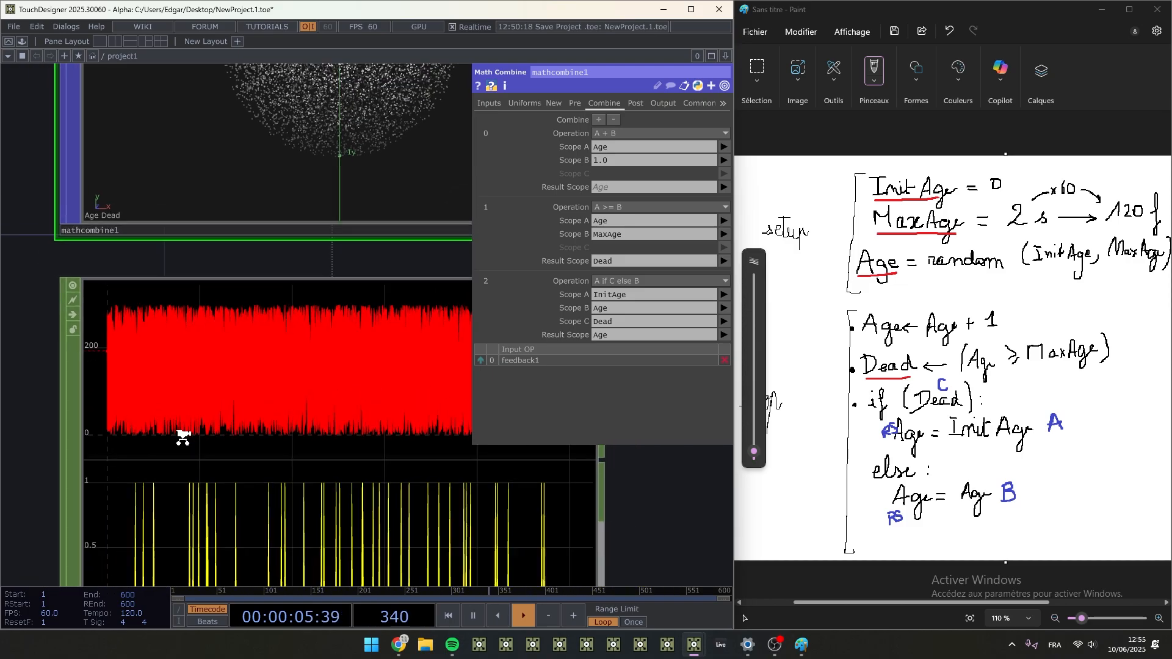
scroll(183, 437, down, 5)
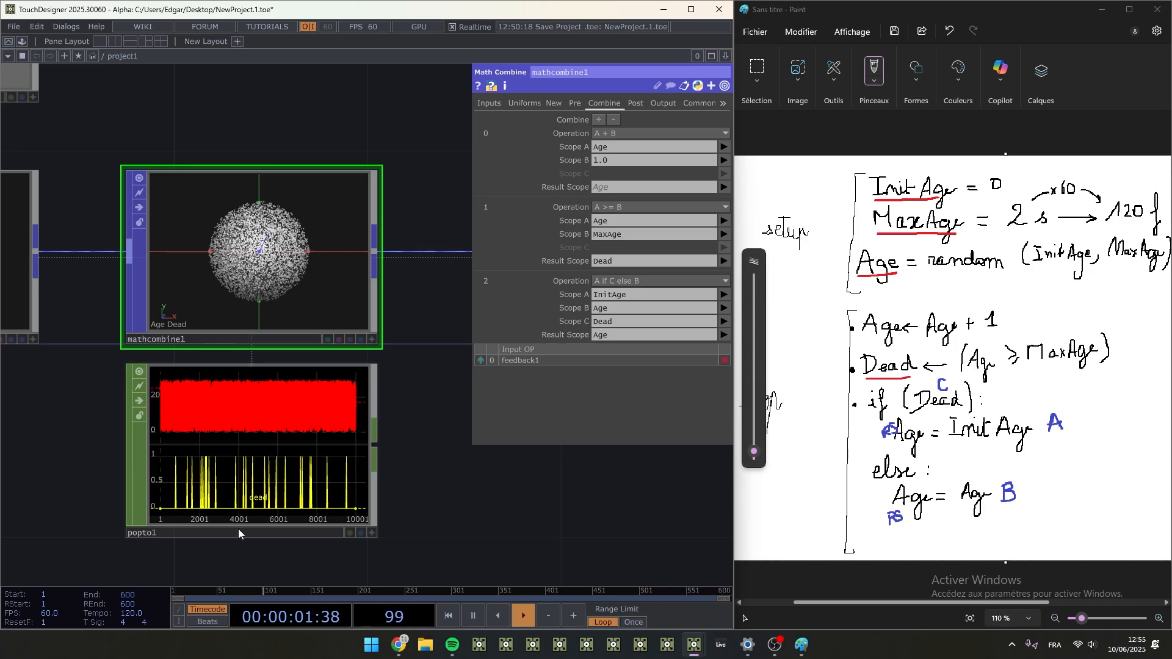
scroll(244, 421, up, 3)
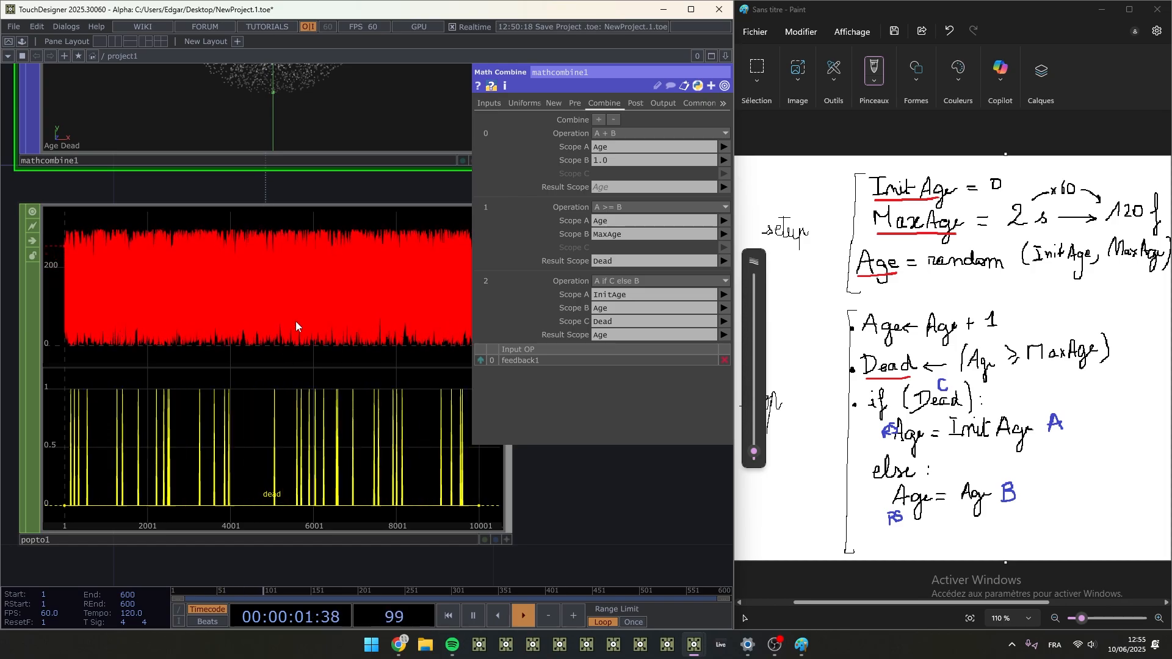
scroll(303, 305, down, 5)
scroll(307, 314, down, 1)
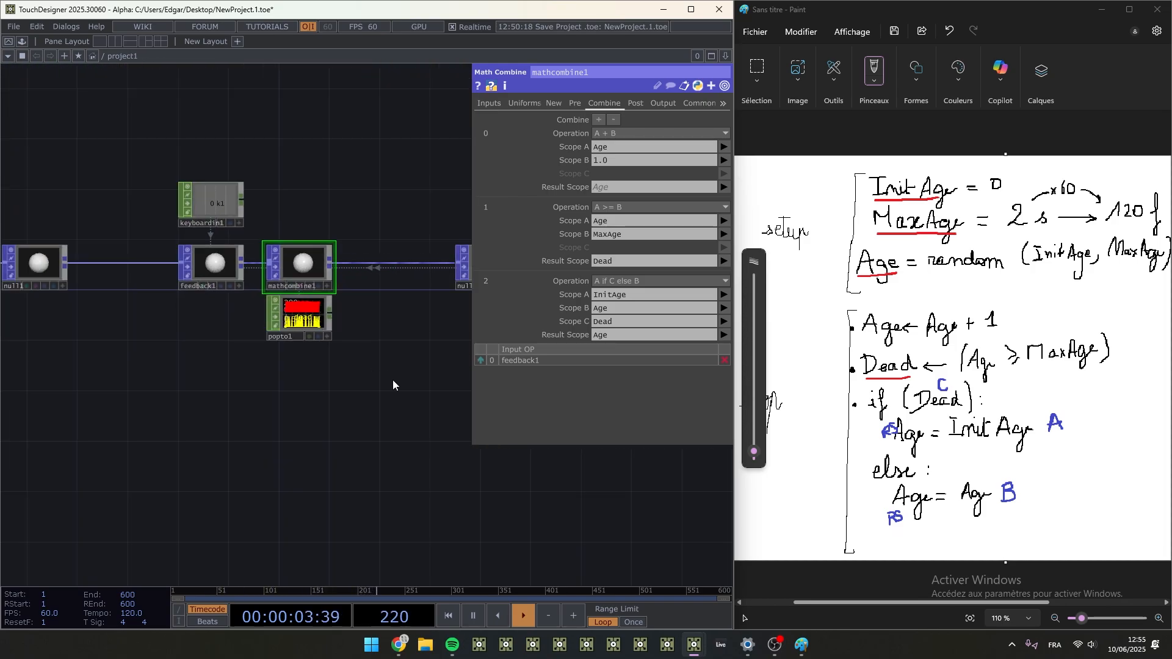
- Look over the feedback loop nodes from feedback1 through mathcombine1 to null2 and null3
drag(392, 381, 214, 380)
scroll(292, 397, down, 2)
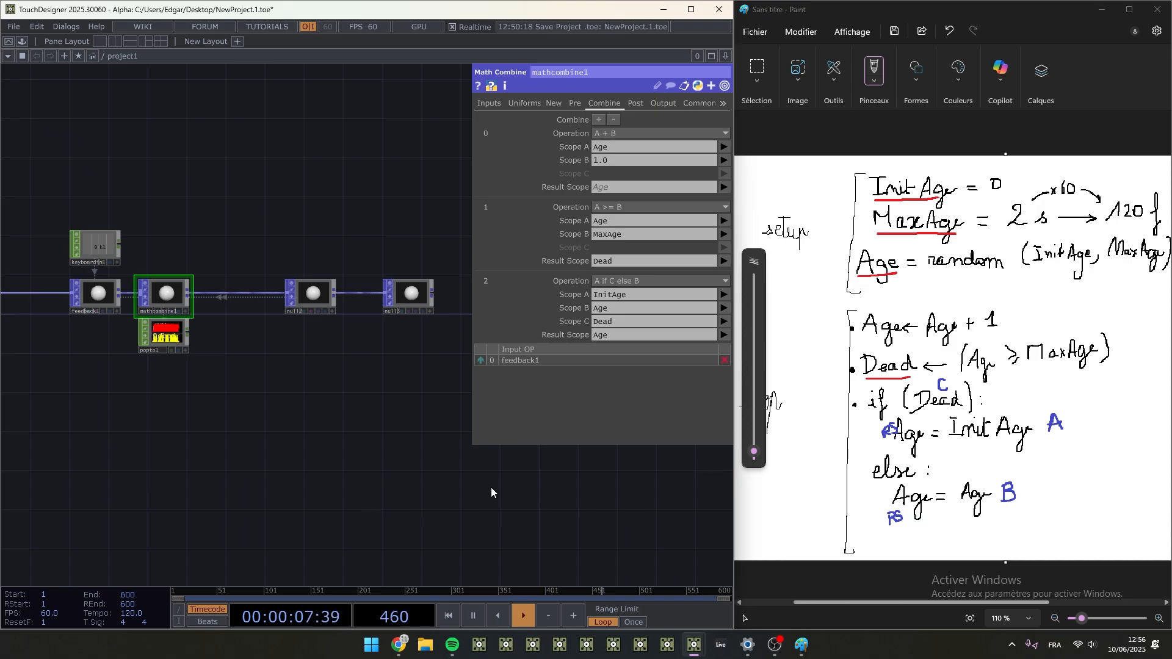
drag(226, 455, 353, 462)
scroll(294, 287, up, 5)
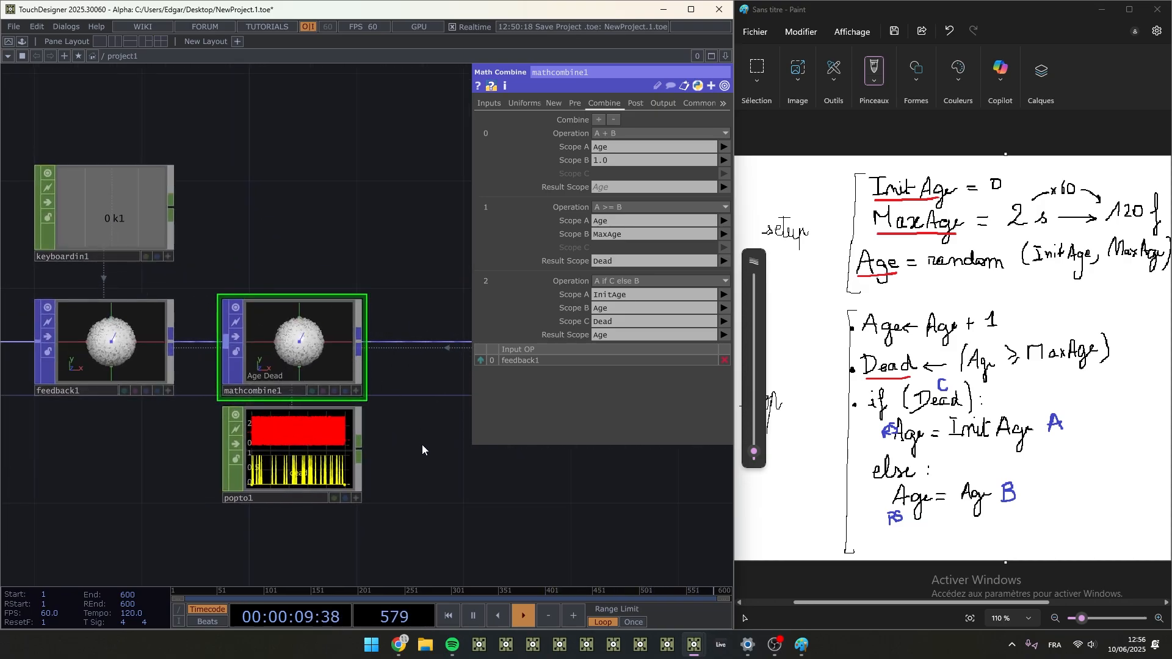
drag(423, 466, 317, 462)
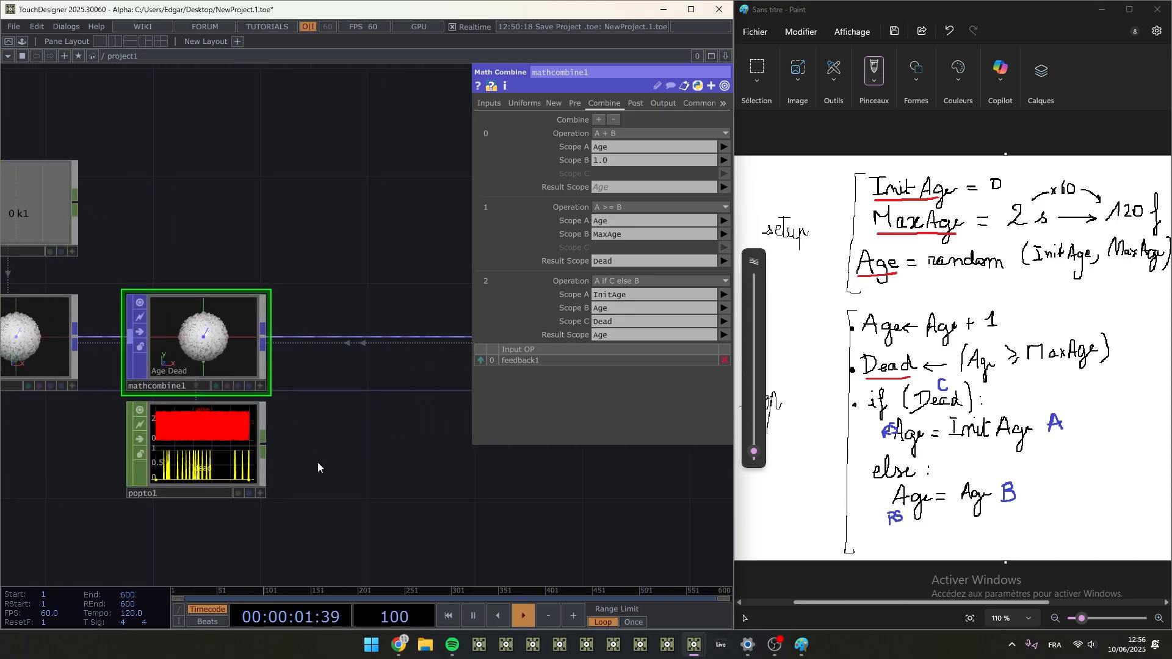
scroll(395, 490, down, 4)
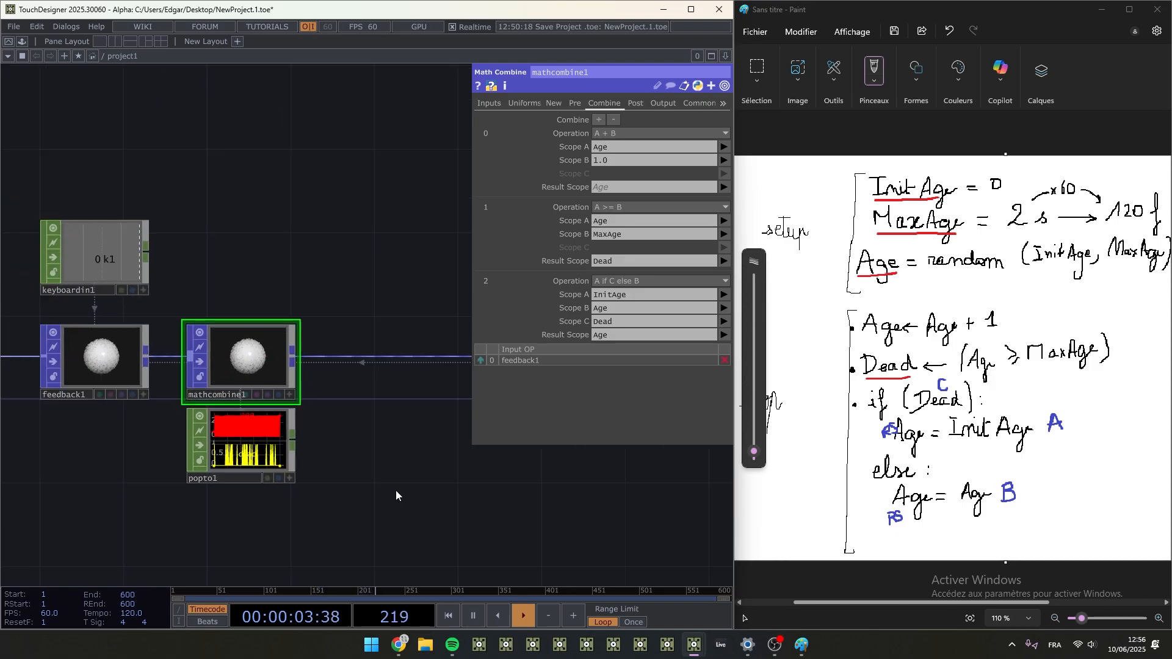
drag(128, 482, 17, 445)
drag(356, 427, 297, 435)
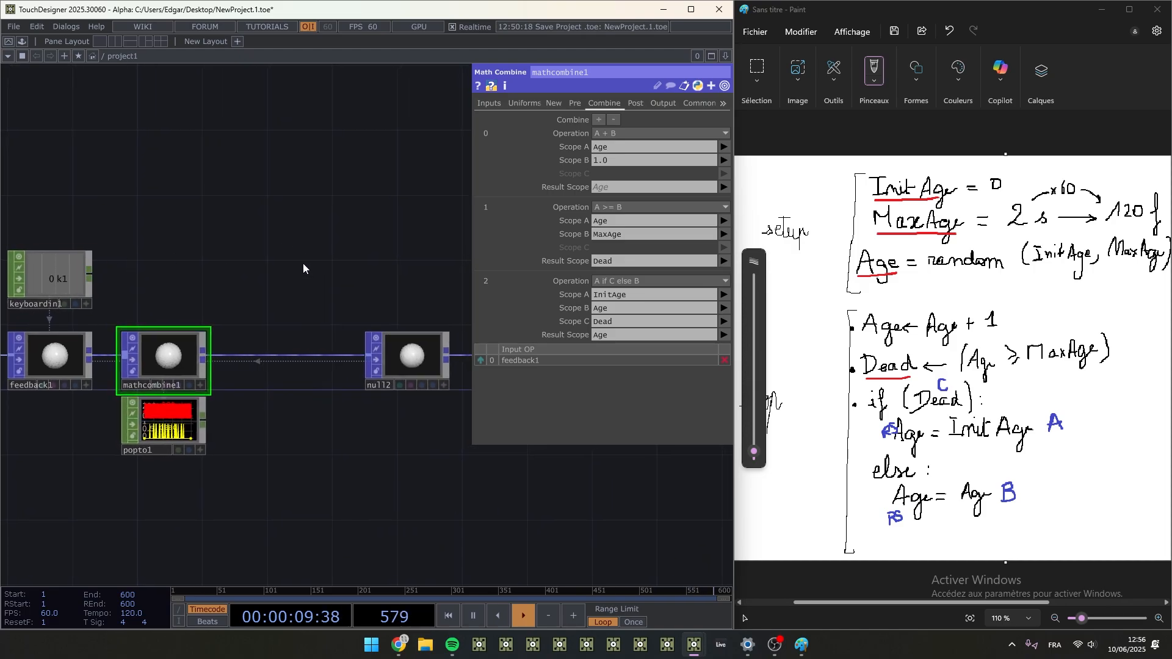
drag(443, 384, 389, 380)
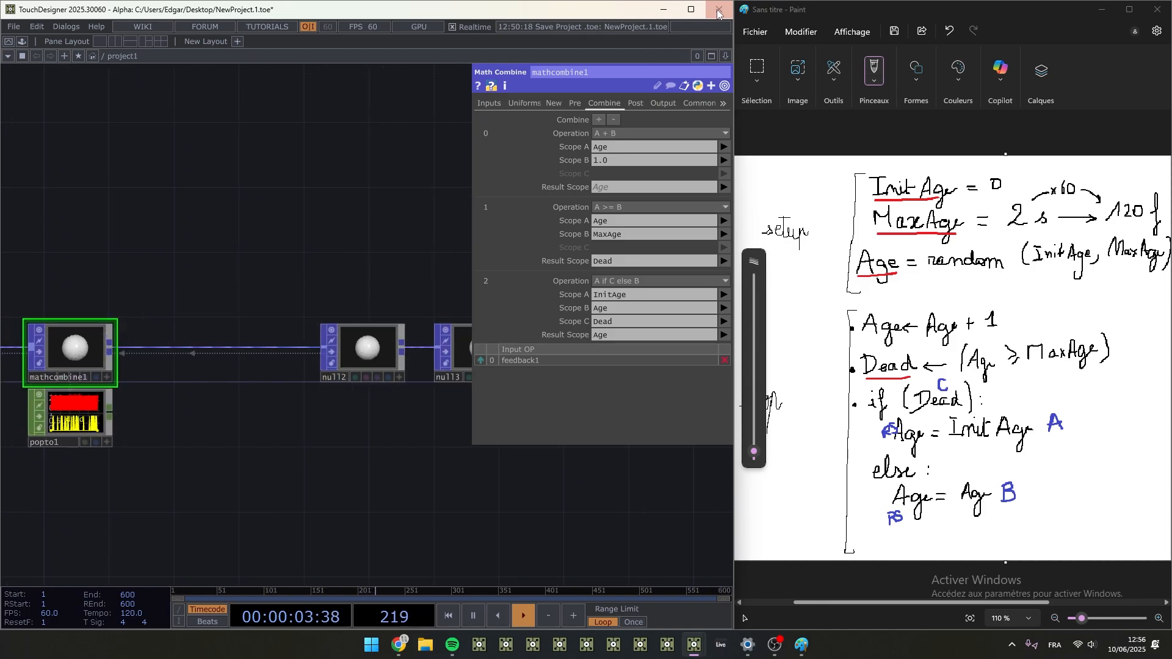
- Maximize the TouchDesigner window and insert a Transform POP between mathcombine1 and null2
key(super+Up)
drag(235, 396, 422, 420)
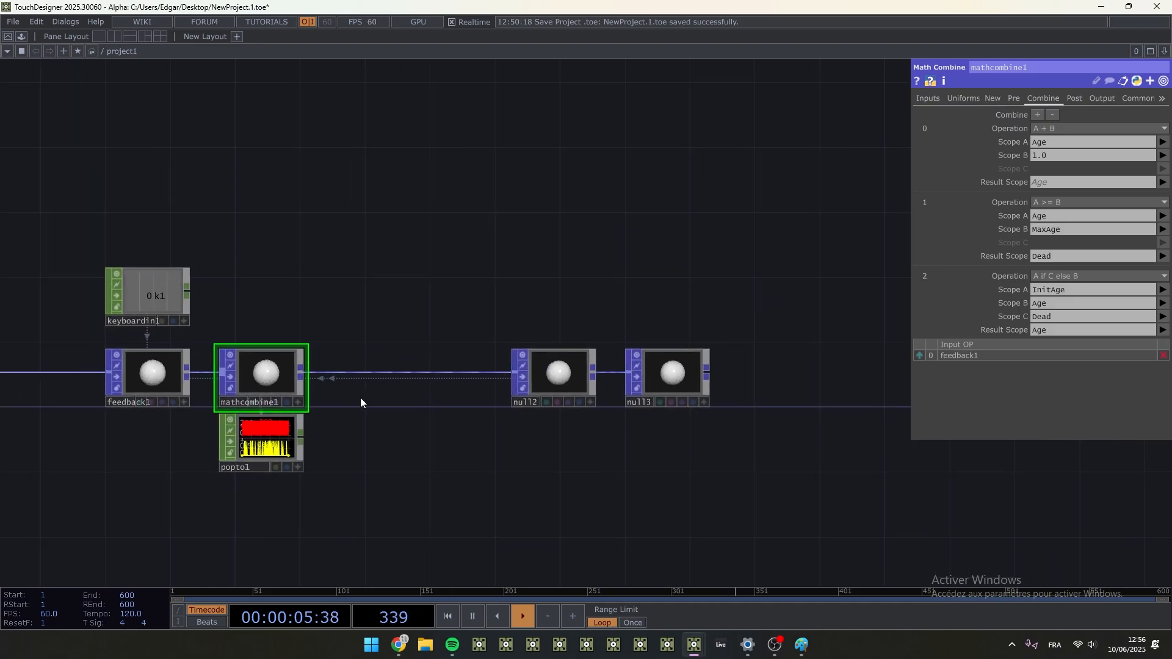
scroll(352, 396, up, 2)
right_click(284, 366)
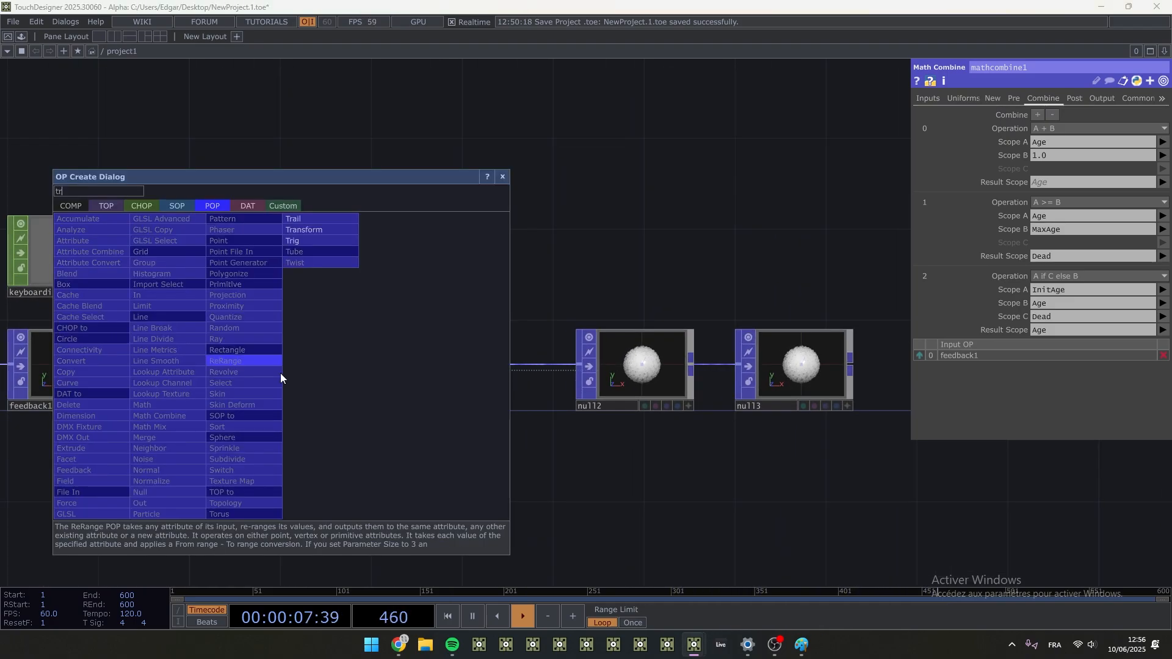
click(316, 229)
click(371, 368)
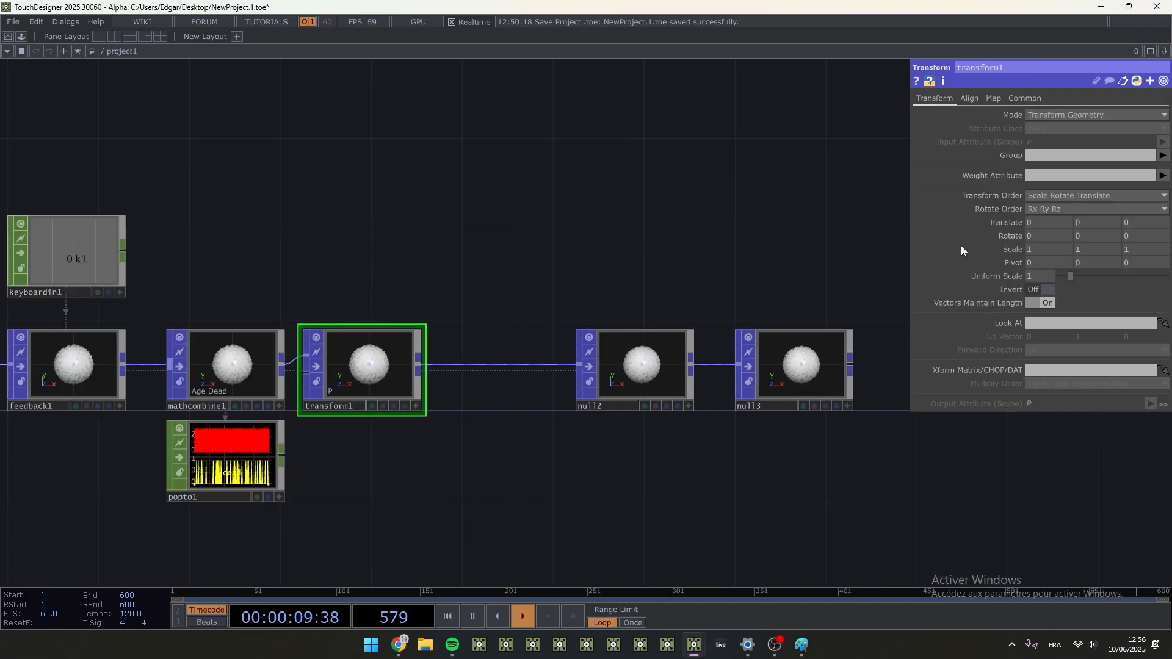
- Try a Translate X of 0.02 on transform1 and reset it to 0
scroll(524, 328, up, 2)
drag(836, 288, 990, 221)
middle_drag(1045, 247, 1053, 199)
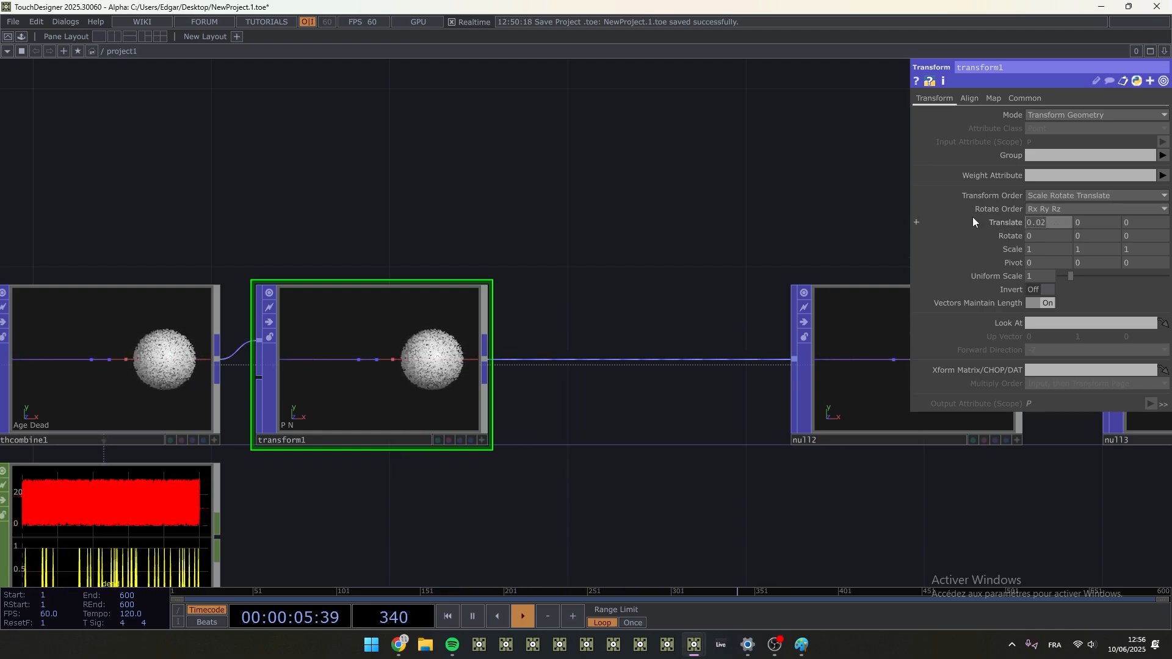
text(0)
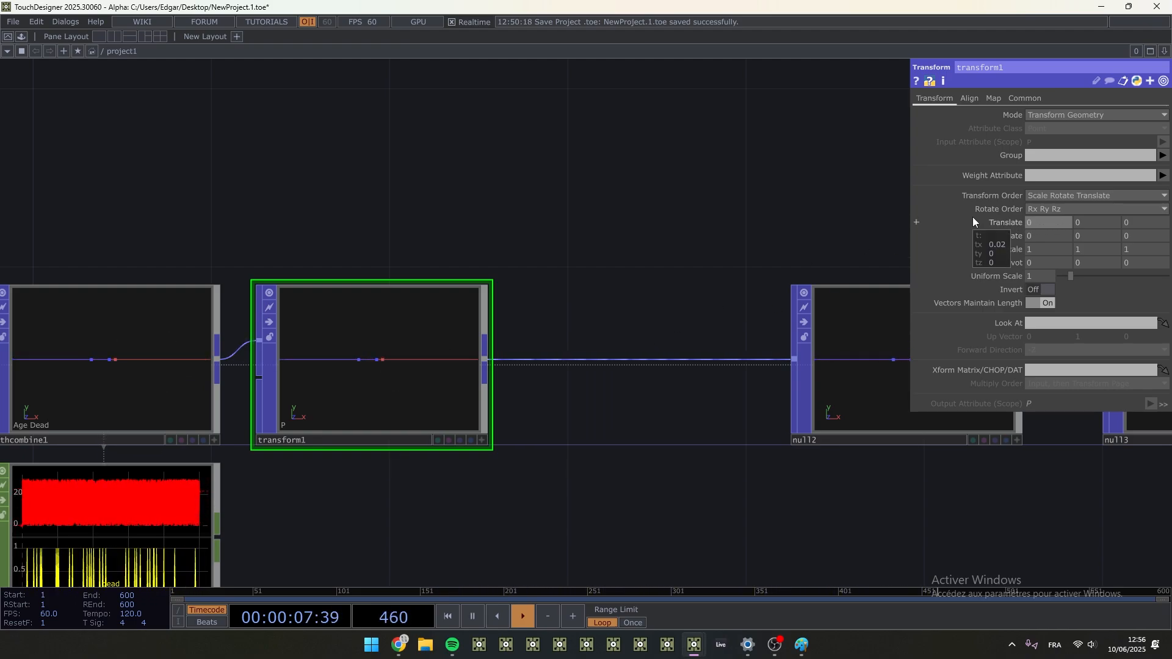
- Set transform1's Translate X to 0.02 and inspect the moving particles in the nodes along the network
scroll(406, 306, down, 3)
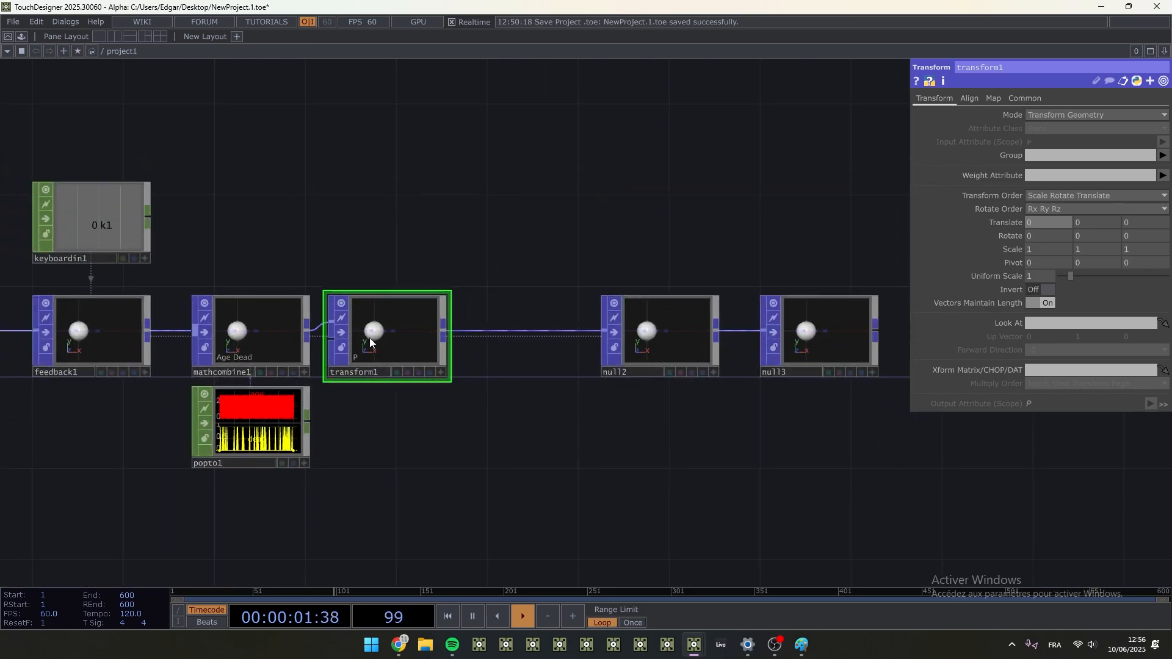
mouse_move(1052, 223)
middle_down()
mouse_move(1074, 233)
mouse_move(1054, 201)
middle_up()
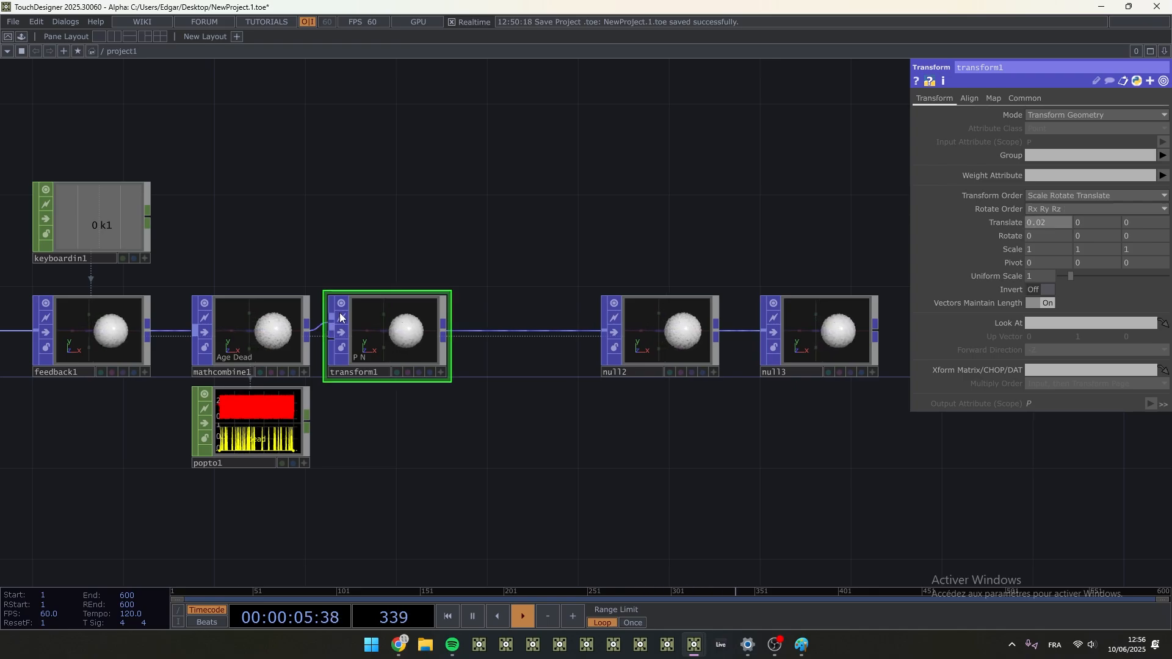
scroll(396, 325, up, 4)
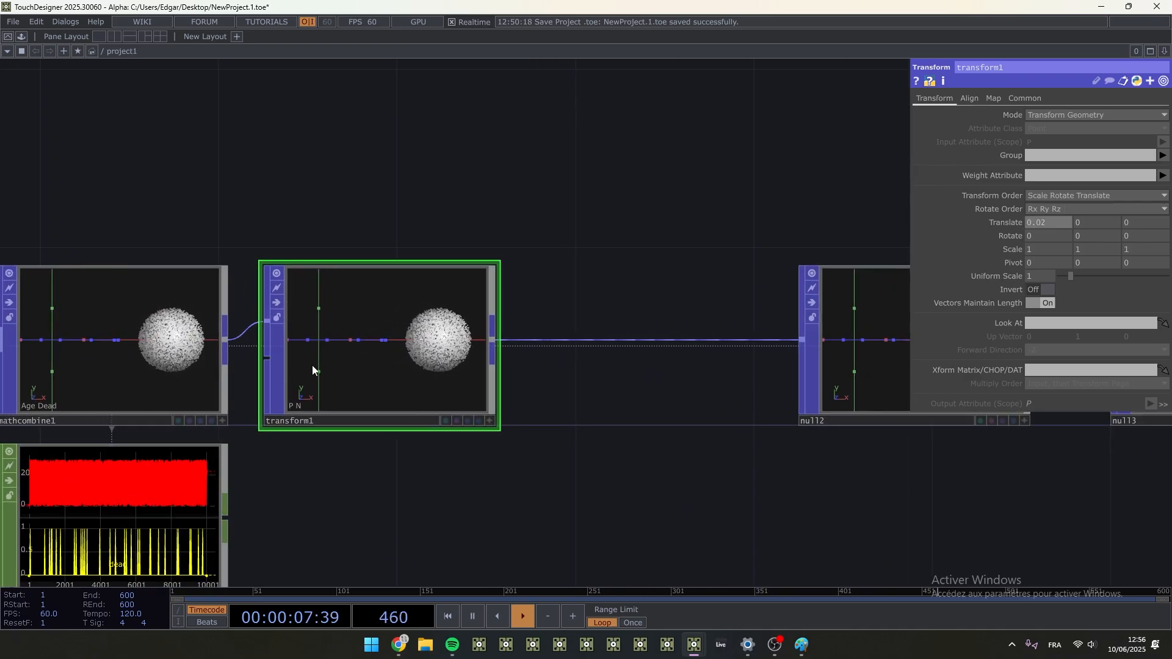
scroll(303, 382, down, 4)
drag(315, 233, 792, 241)
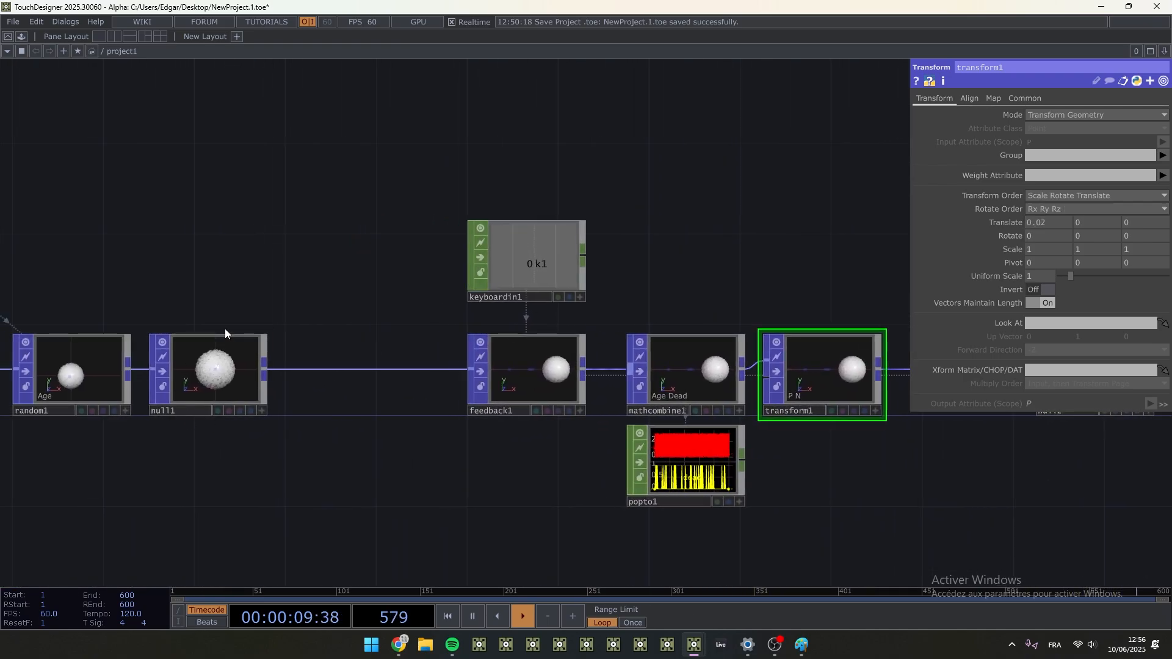
drag(760, 290, 624, 282)
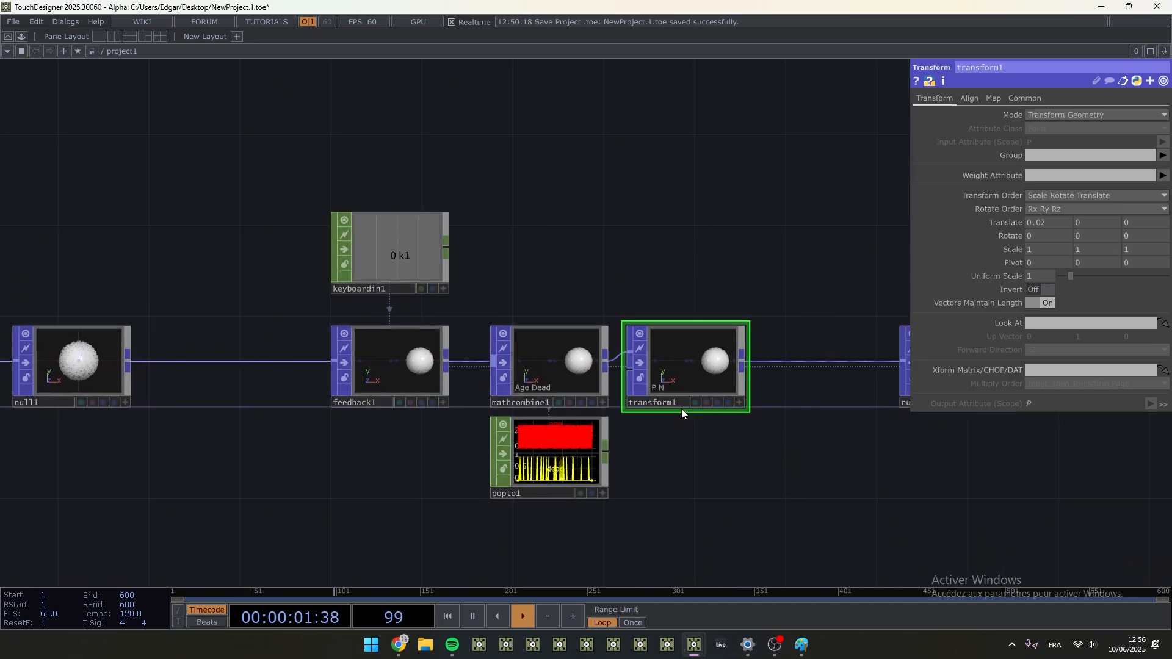
scroll(682, 422, up, 3)
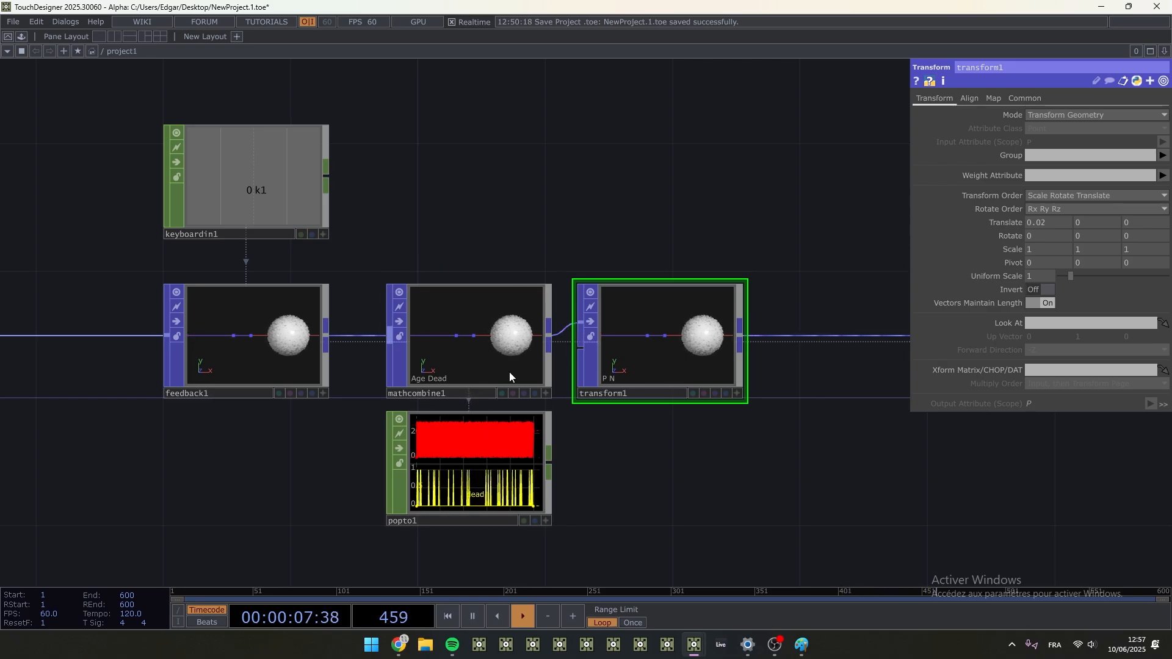
- Add a fourth combine operation to mathcombine1 using A if C else B
click(531, 335)
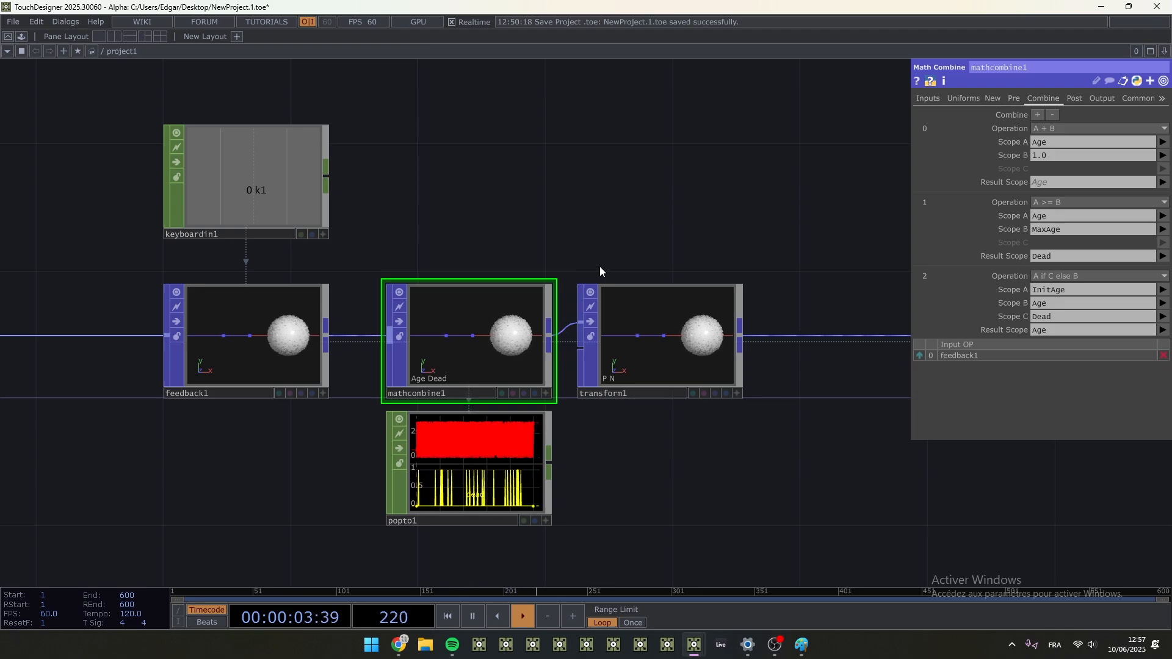
click(1063, 316)
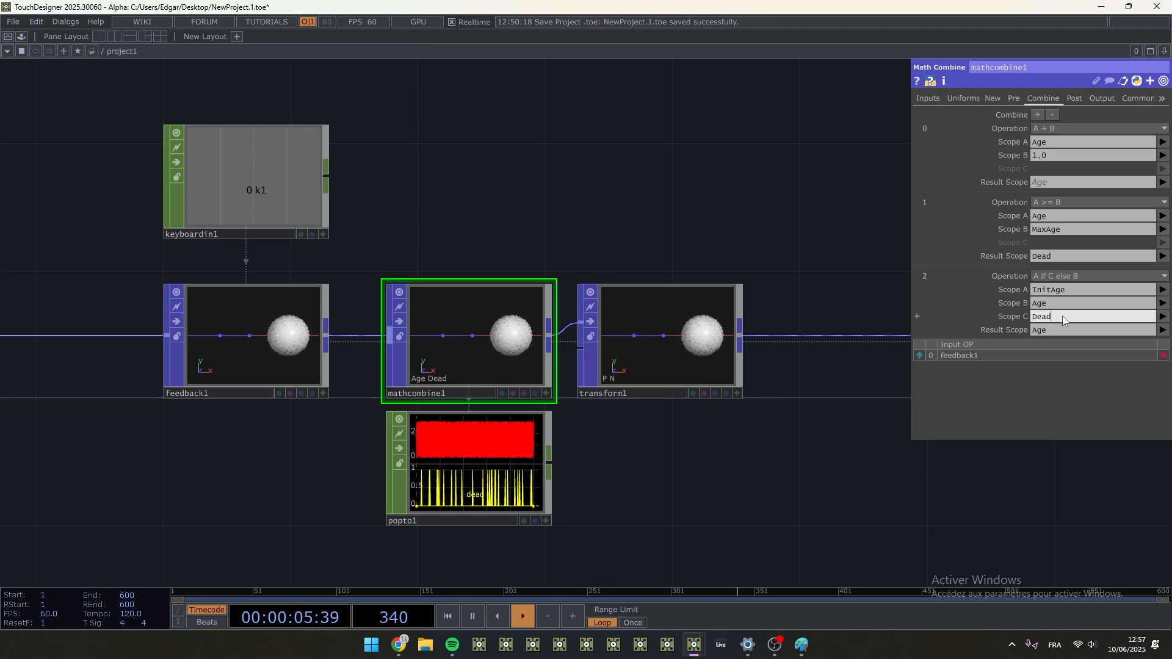
click(1064, 329)
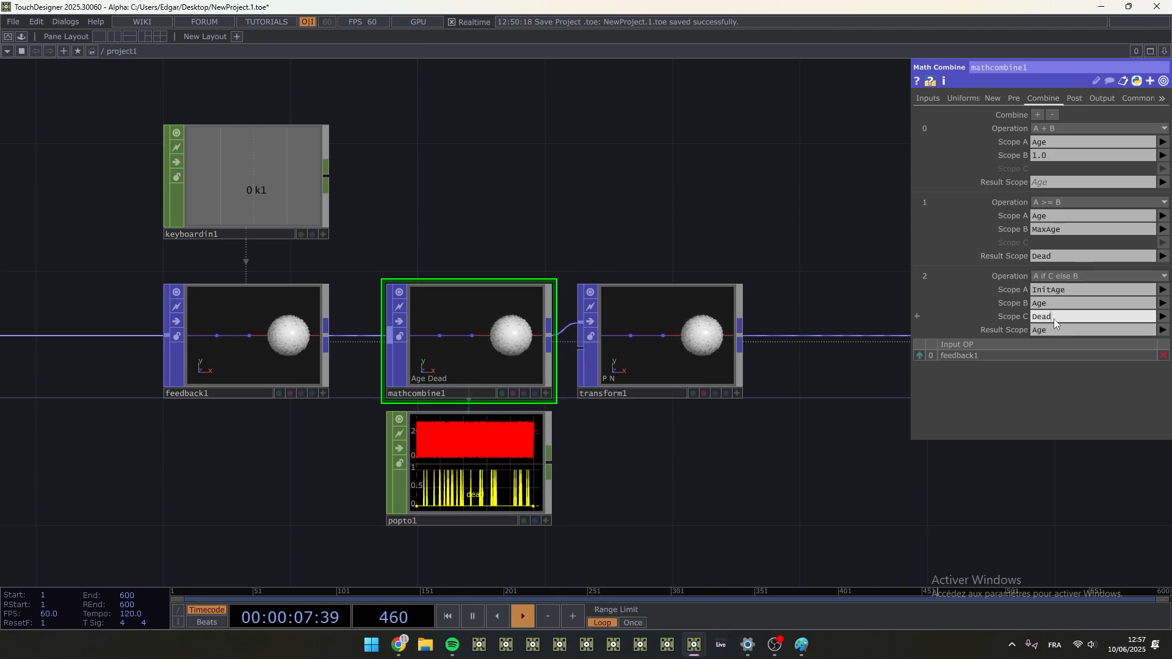
click(1037, 115)
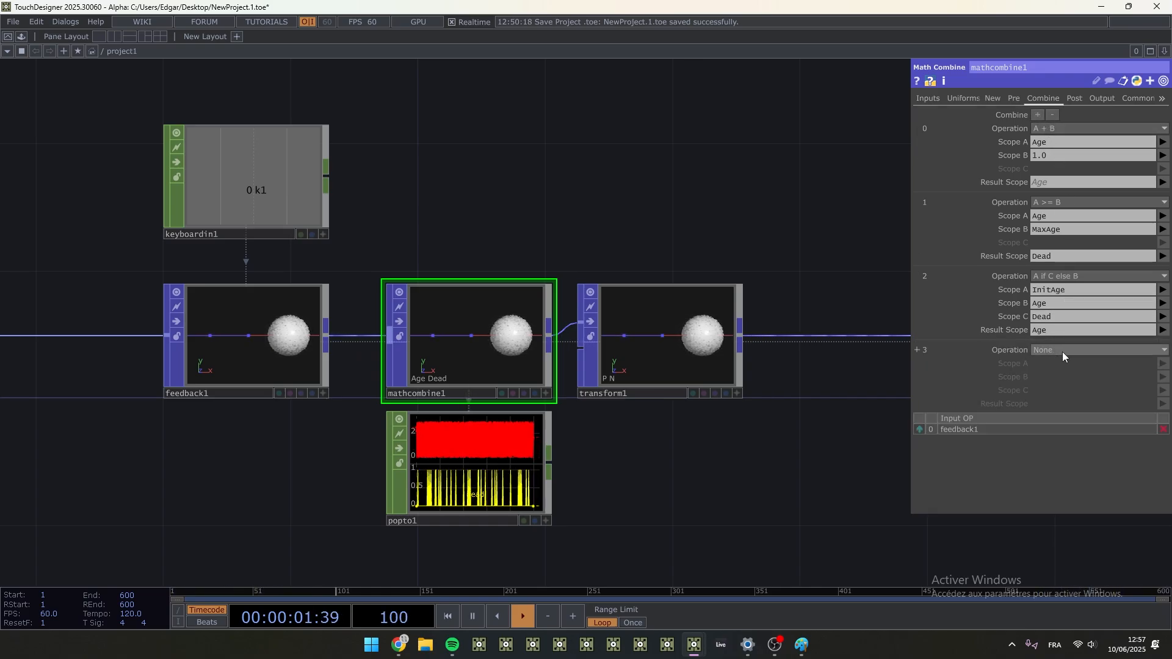
click(1062, 350)
click(1130, 141)
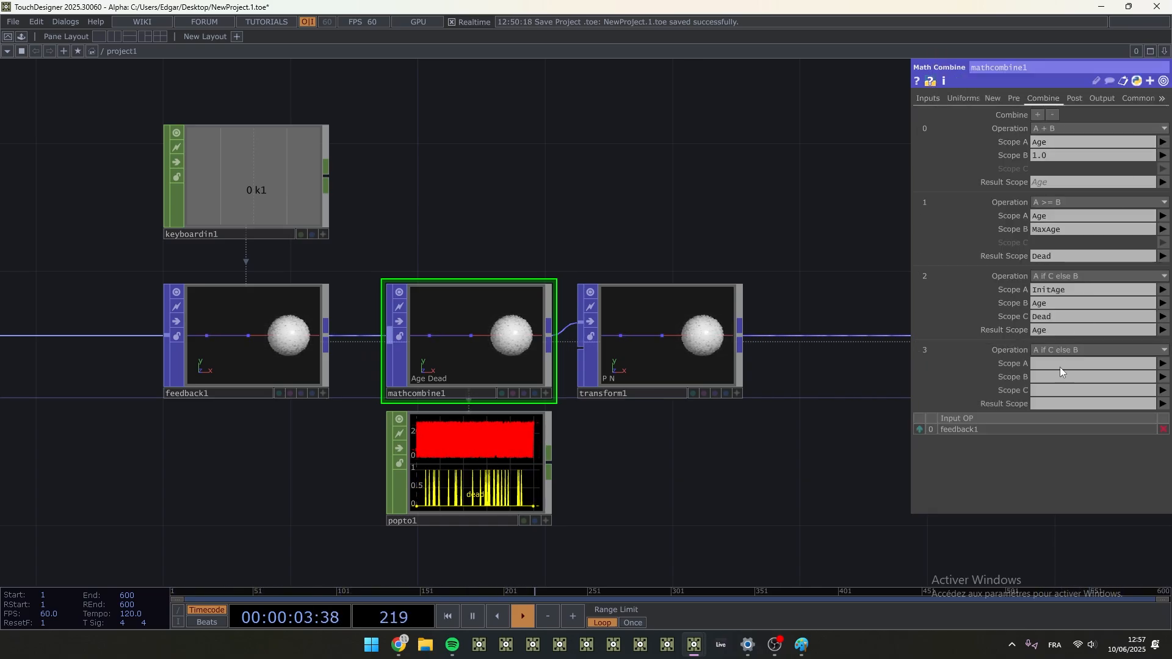
- Fill in mathcombine1's fourth combine operation with Scope A InitP, Scope B P, Scope C Dead and Result Scope P
click(1059, 403)
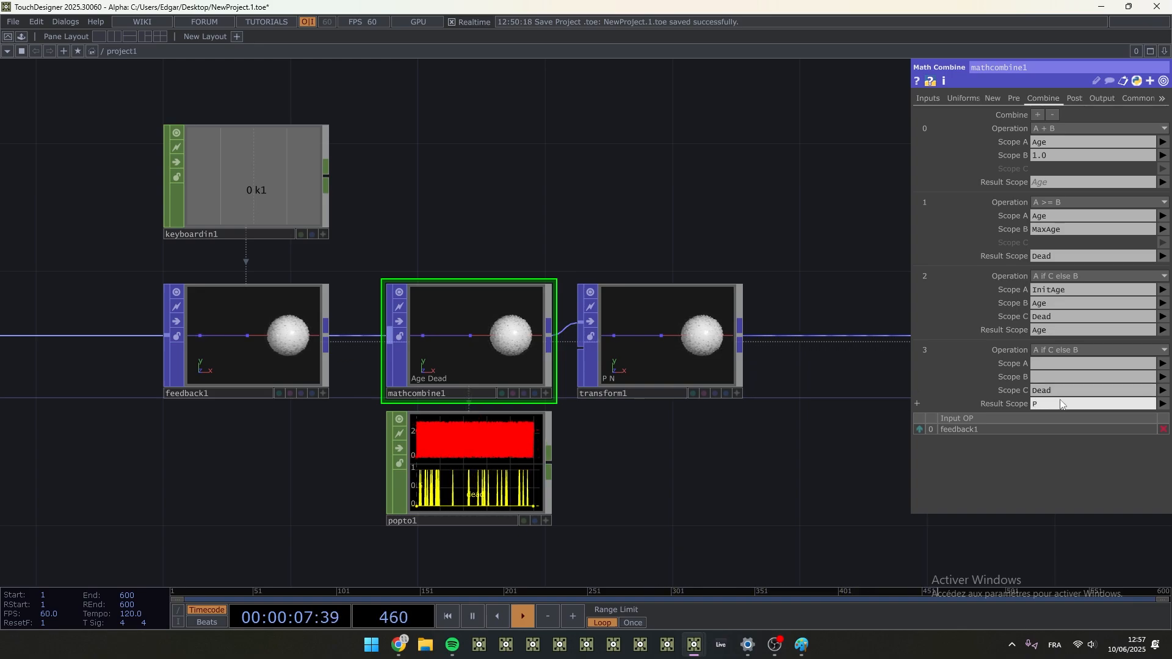
key(shift+Tab)
key(shift+Tab)
key(shift+Tab)
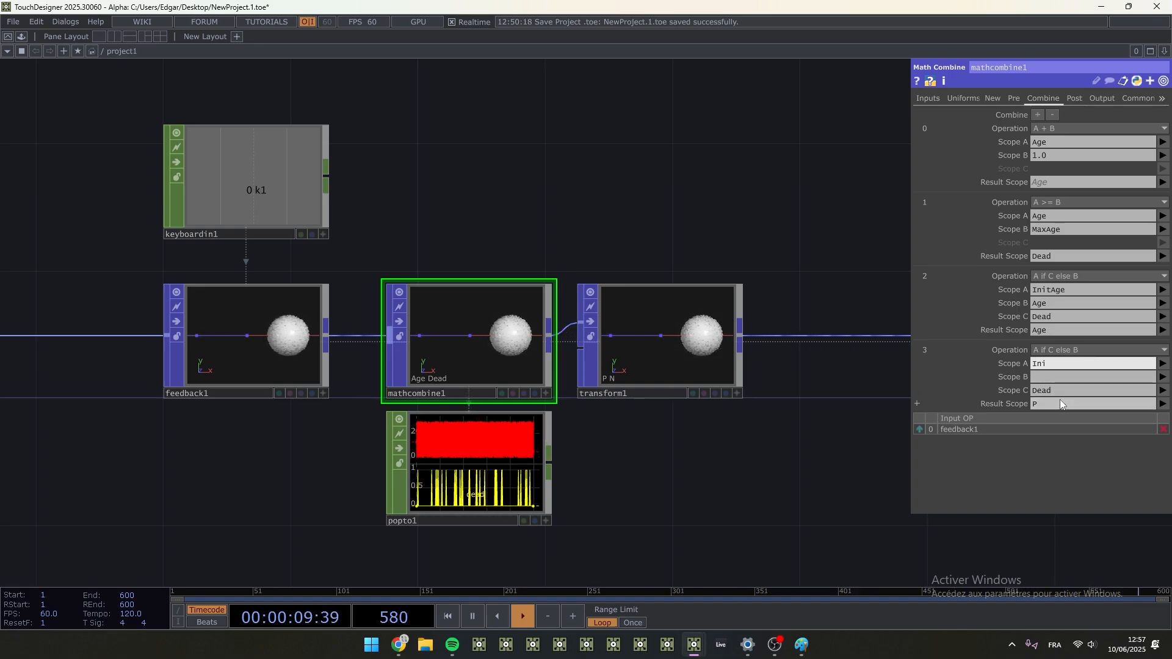
key(Tab)
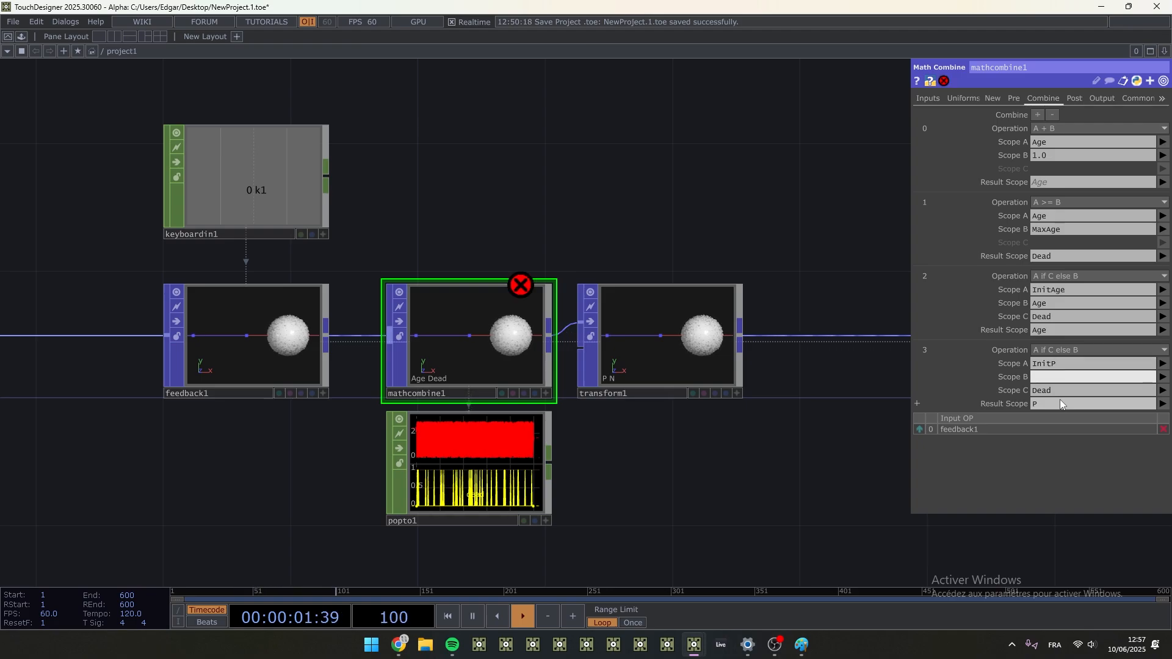
click(640, 450)
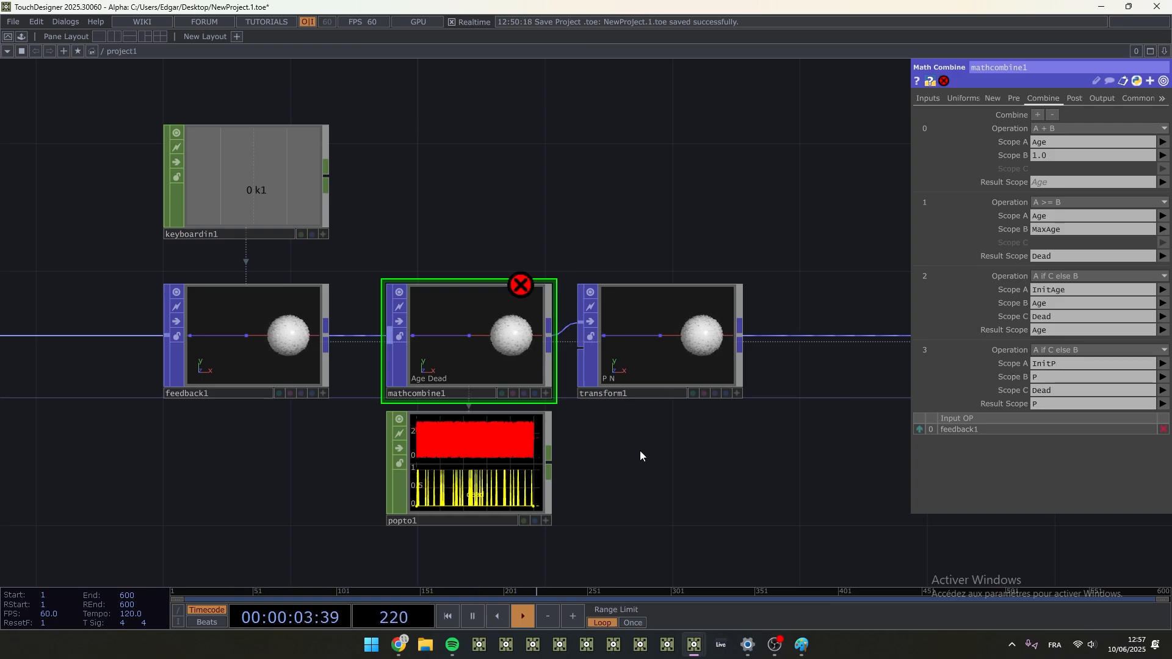
- Save the project, replacing the existing NewProject.2.toe, and check mathcombine1's error information
key(ctrl+s)
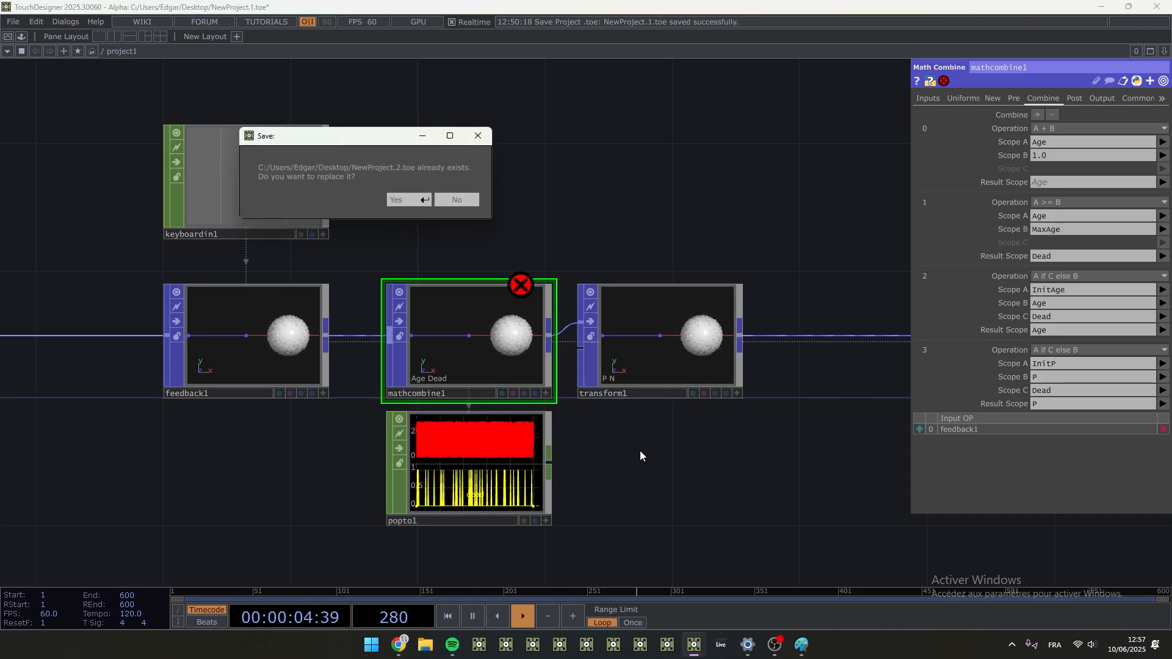
click(413, 200)
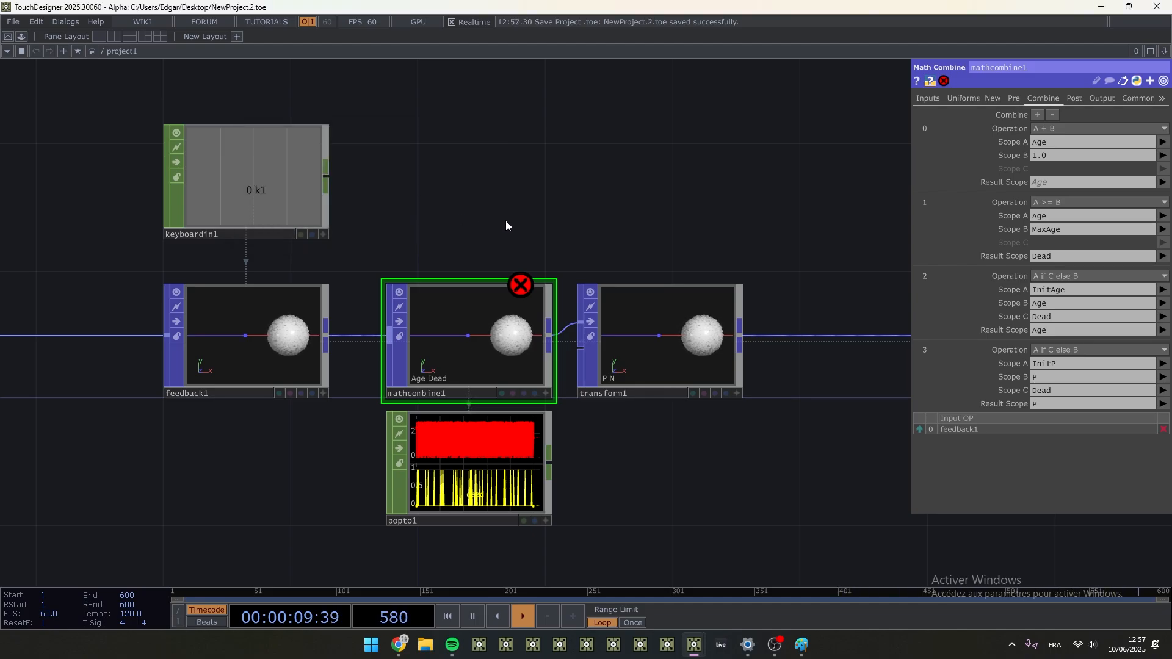
middle_click(514, 296)
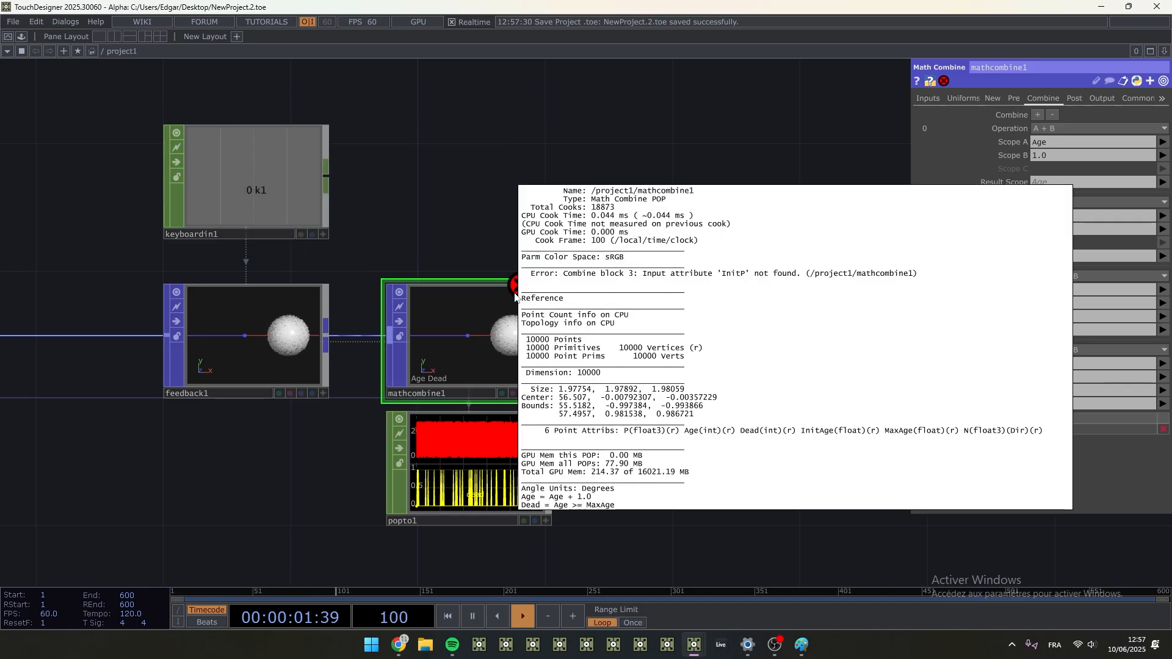
click(759, 139)
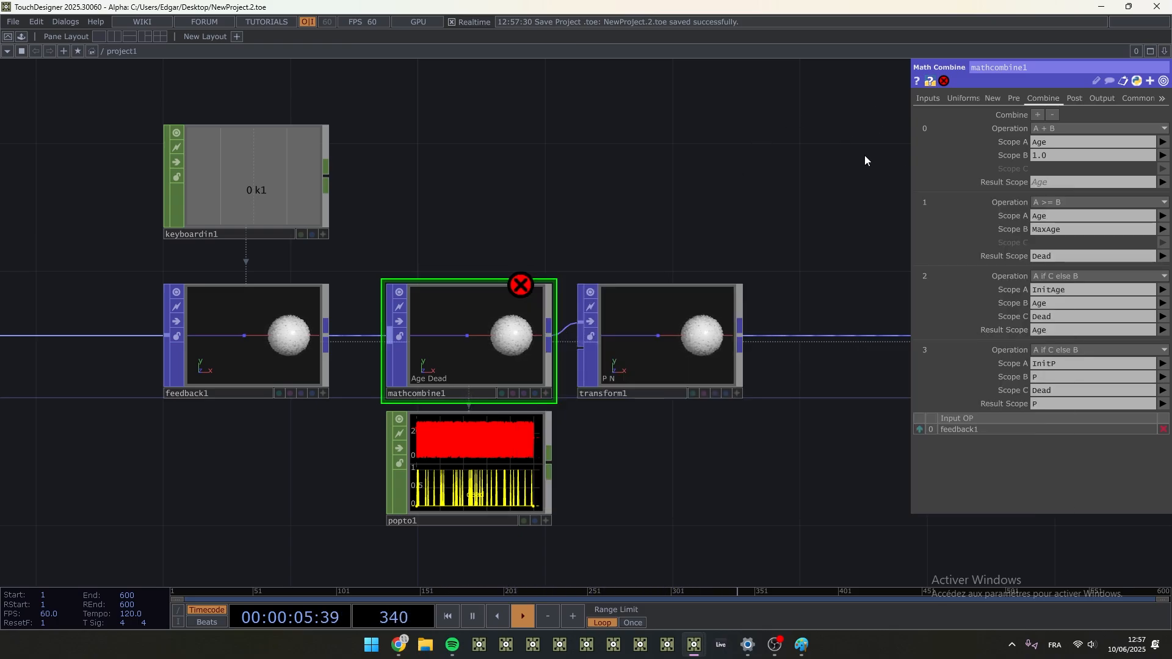
- Move feedback1 with keyboardin1, and the source nodes from pointgen1 to null1 with constant1, leftward to open space before mathcombine1
scroll(711, 254, down, 4)
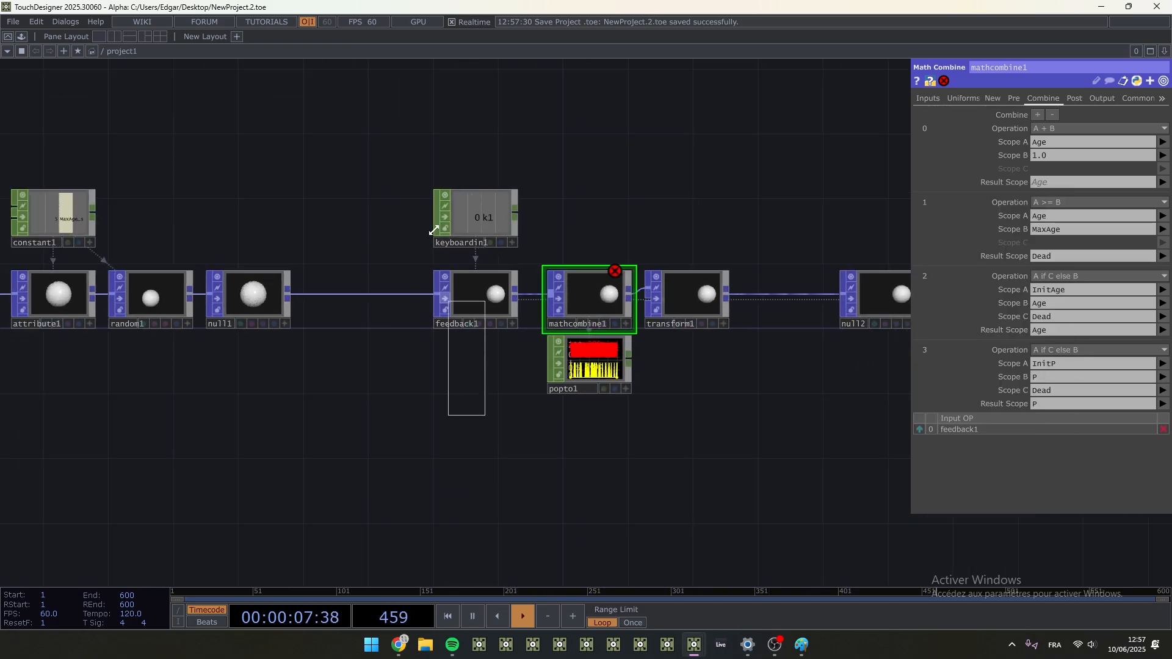
right_drag(434, 230, 429, 215)
drag(496, 308, 446, 310)
drag(404, 405, 570, 414)
scroll(372, 313, up, 3)
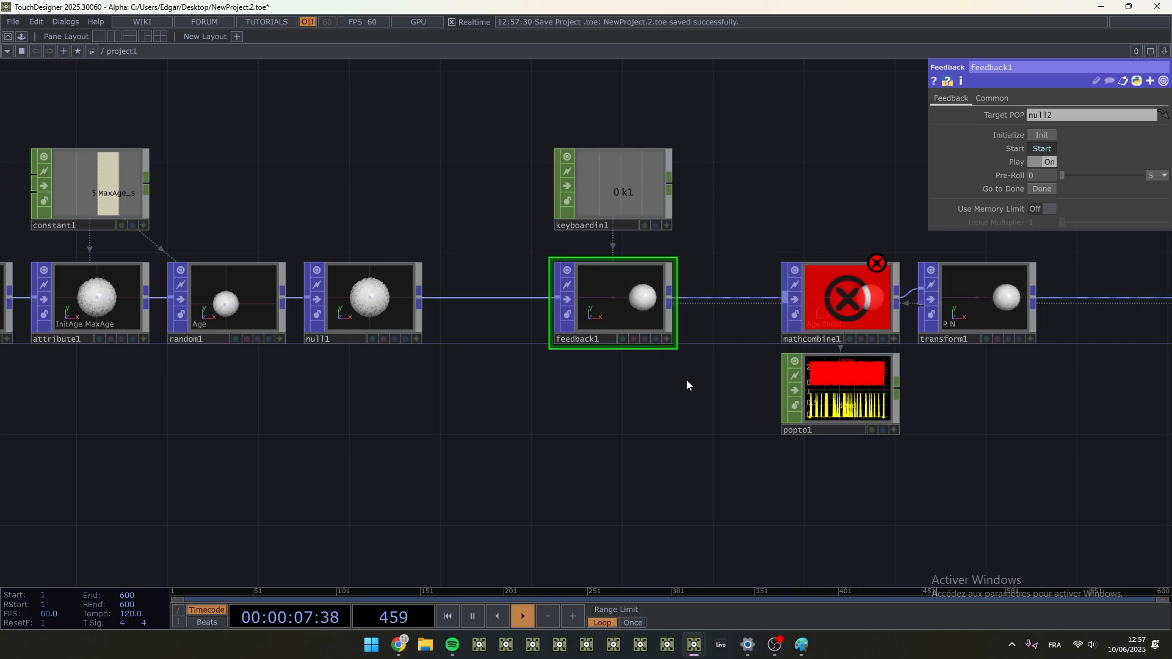
drag(489, 424, 627, 419)
scroll(609, 431, down, 3)
right_drag(215, 214, 576, 353)
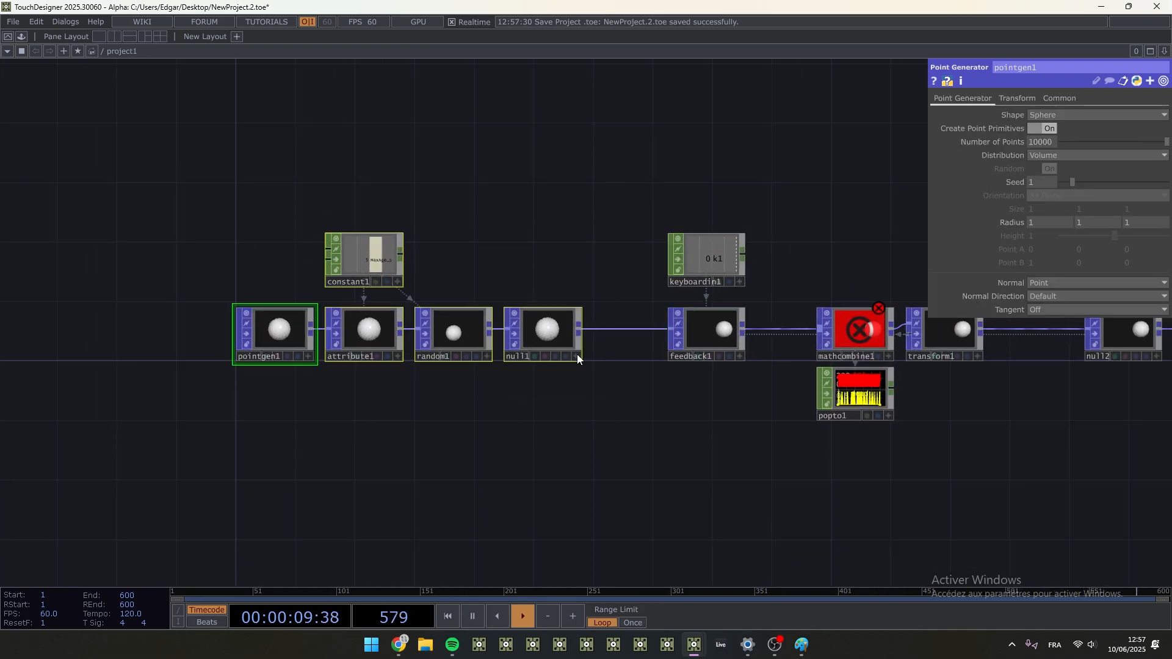
drag(551, 336, 491, 336)
click(712, 342)
drag(713, 342, 663, 346)
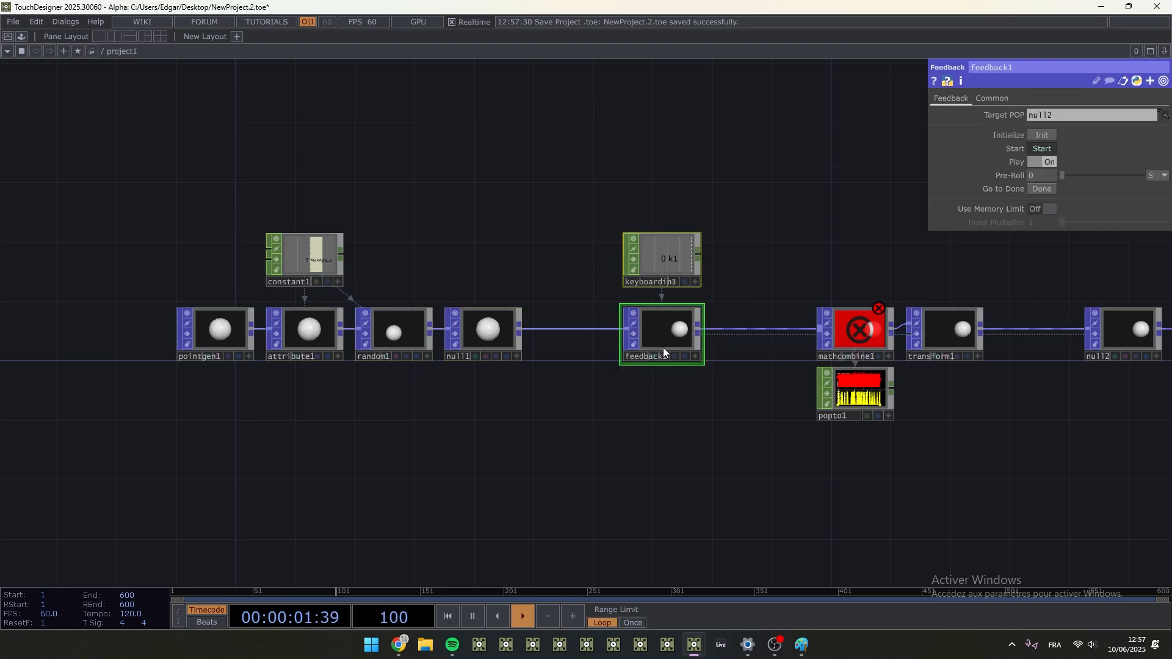
- Branch a new Null POP off null1's output and place it below feedback1
scroll(605, 400, up, 5)
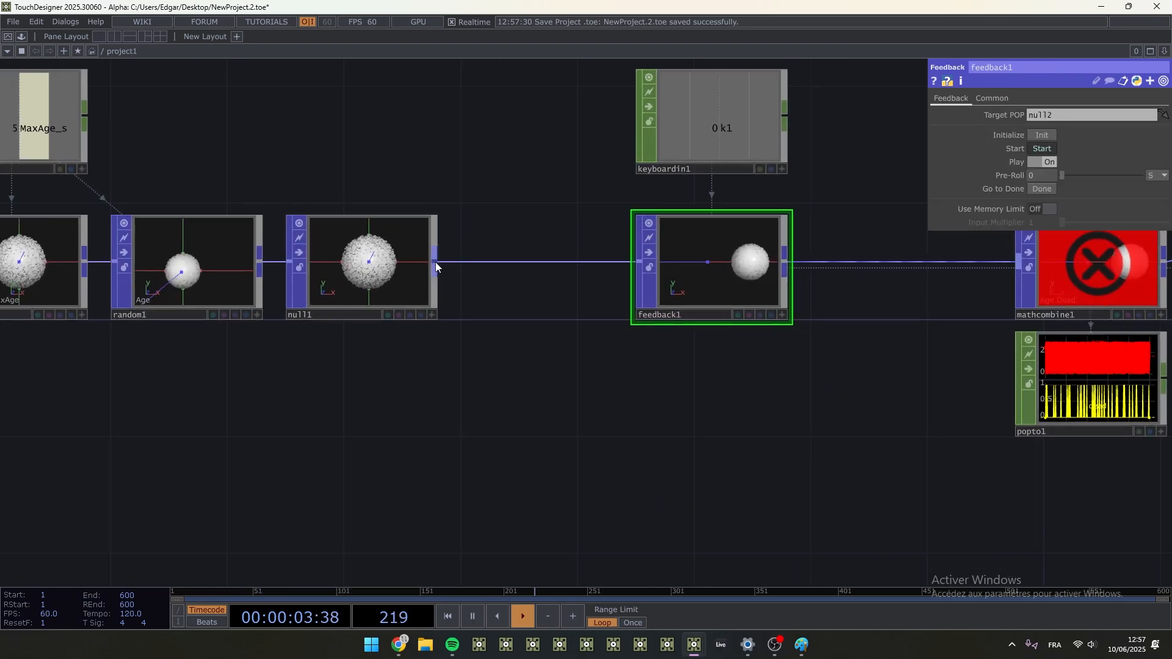
right_click(437, 263)
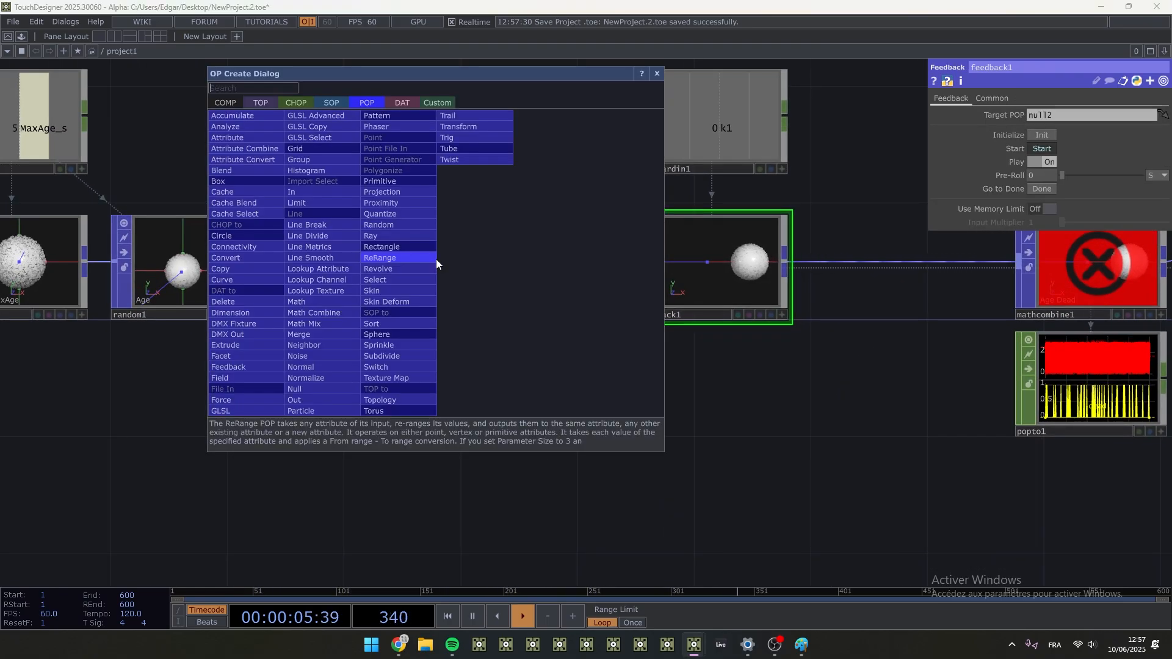
click(311, 395)
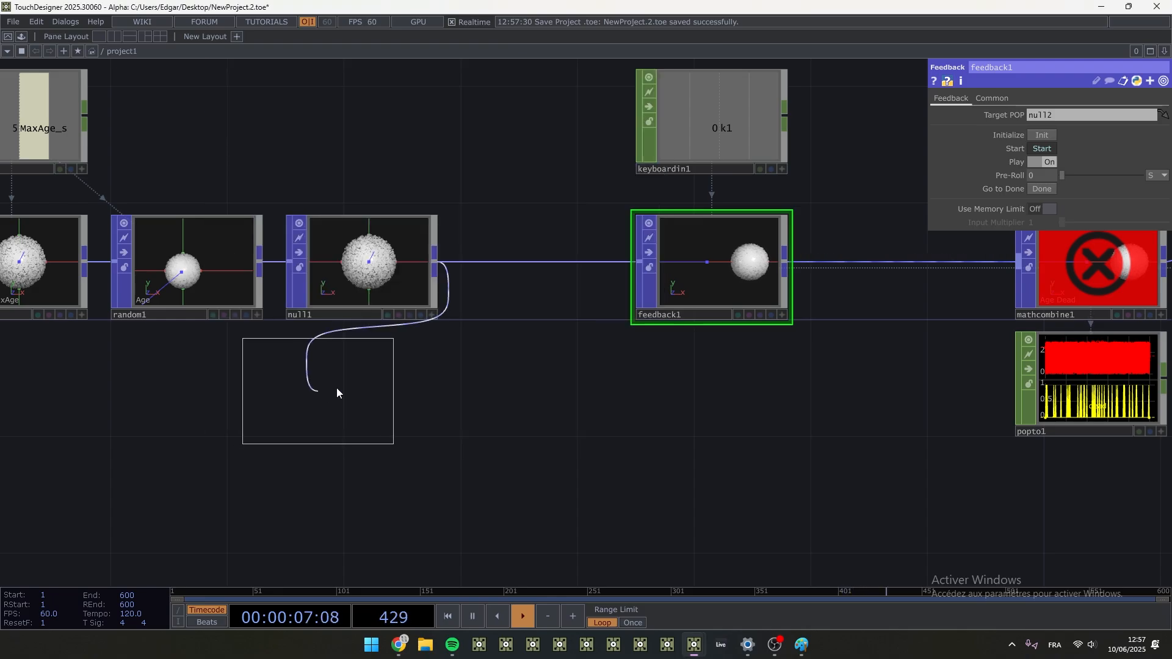
click(725, 421)
middle_drag(790, 430, 713, 426)
drag(712, 426, 459, 415)
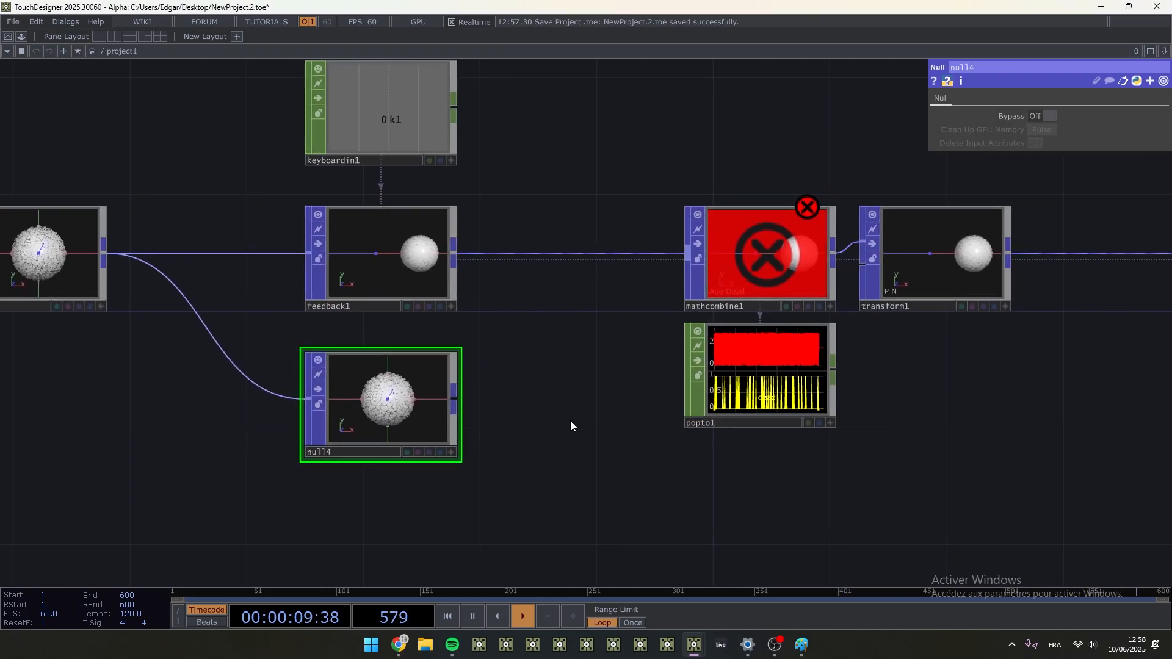
- Shift mathcombine1 and its neighbouring nodes rightward and insert an Attribute Combine POP between feedback1 and mathcombine1
right_drag(1027, 438, 699, 187)
drag(702, 218, 789, 219)
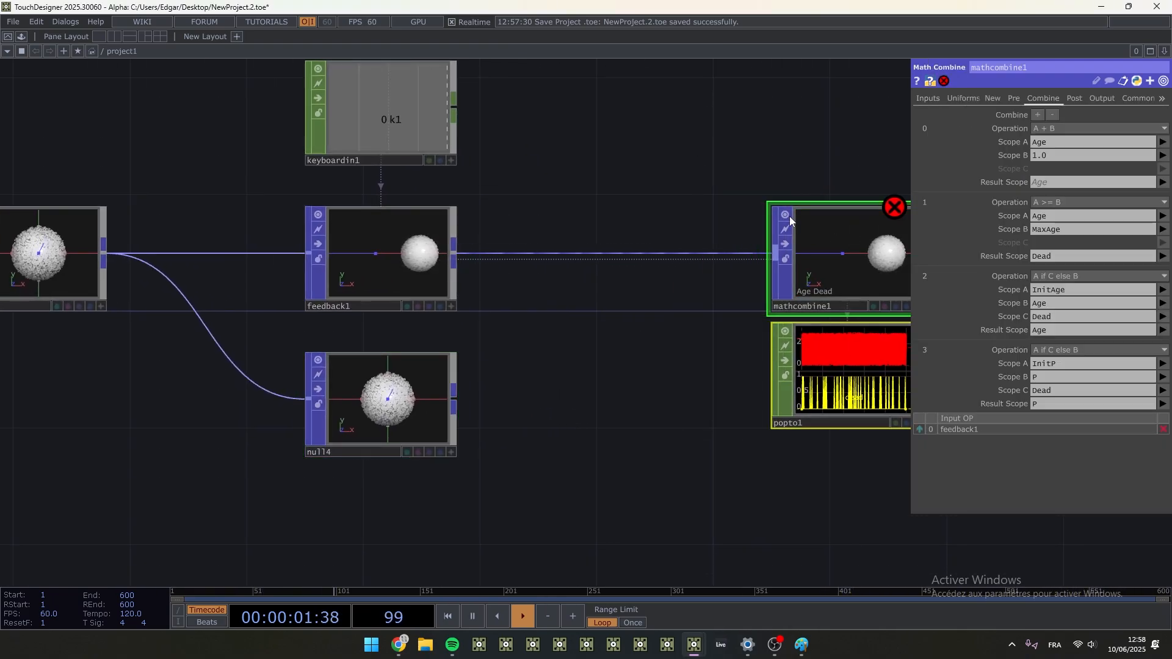
click(682, 177)
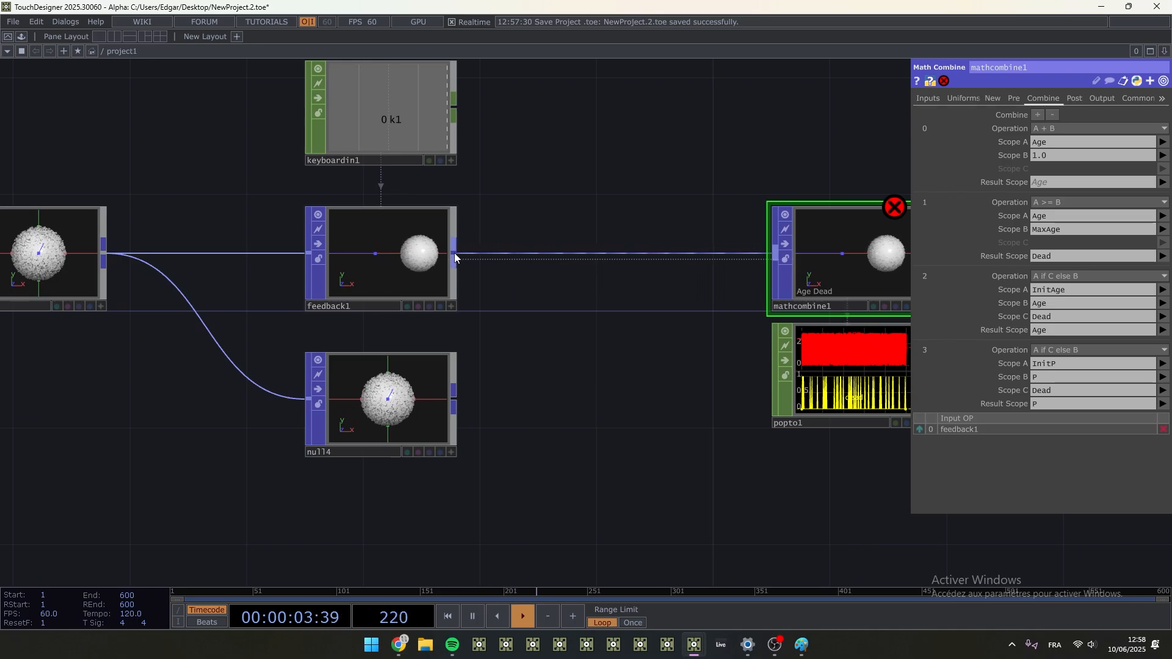
right_click(454, 253)
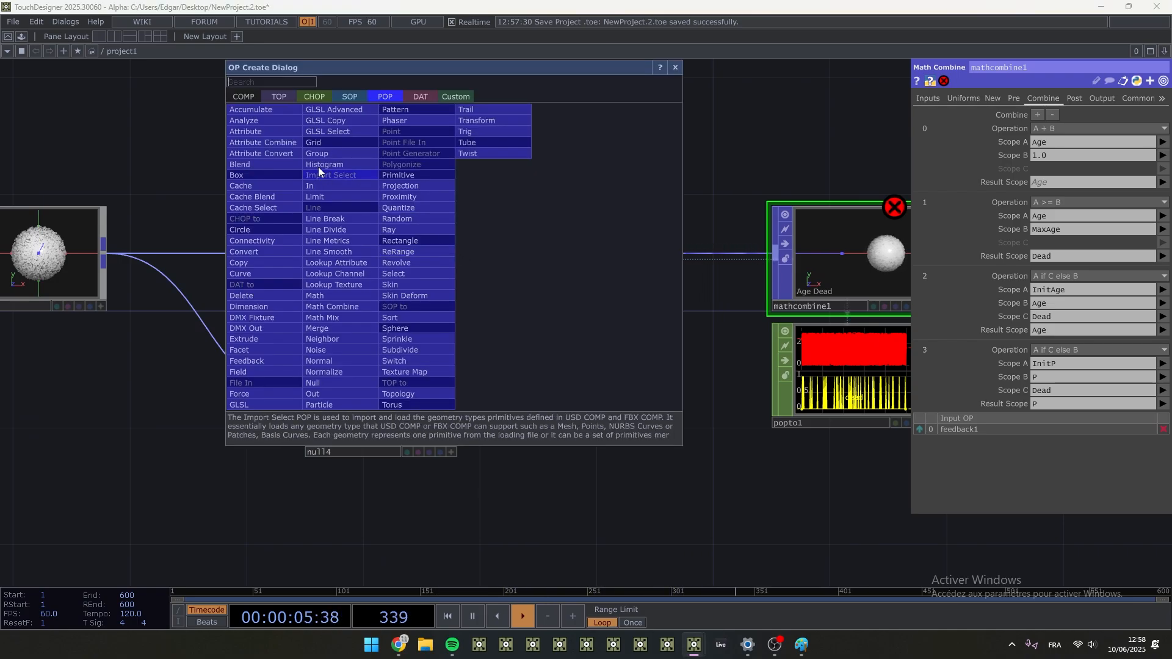
click(284, 144)
click(584, 260)
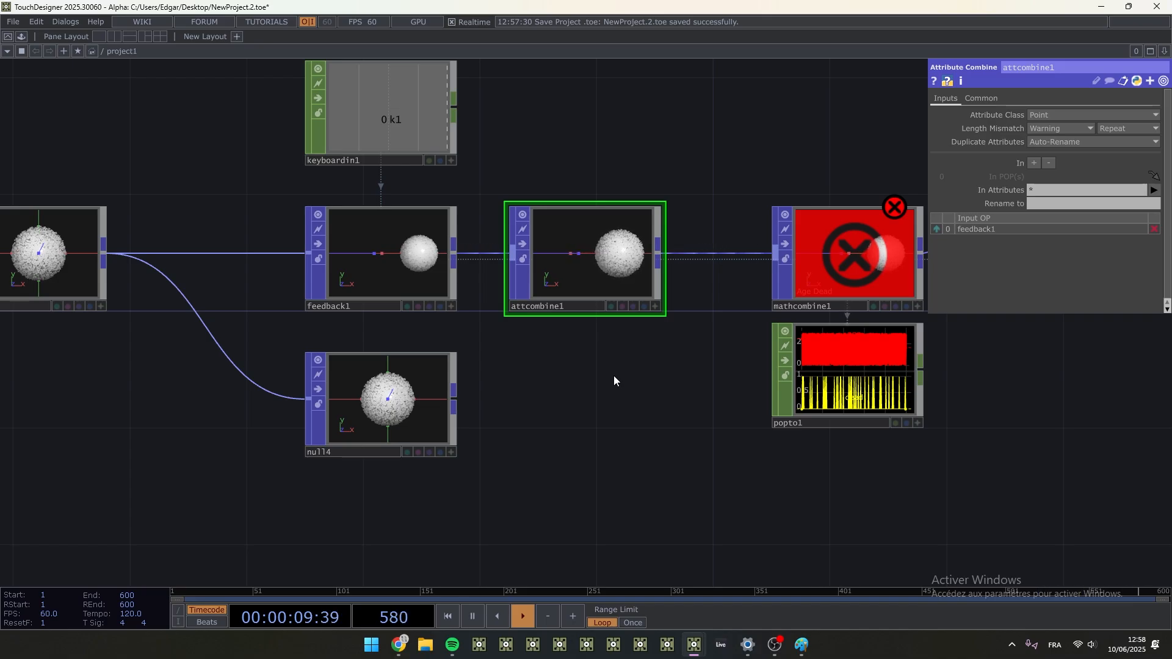
- Pause the timeline and try wiring null4 into attcombine1 as a second source
key(space)
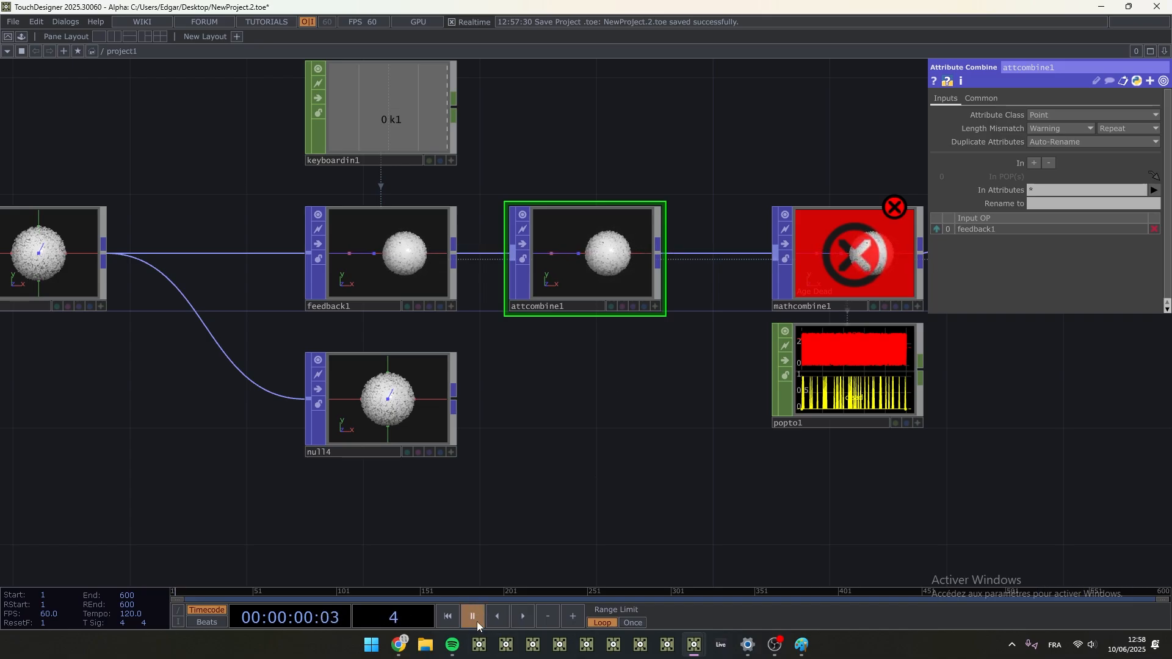
scroll(602, 397, down, 5)
middle_drag(609, 478, 604, 467)
drag(603, 454, 552, 464)
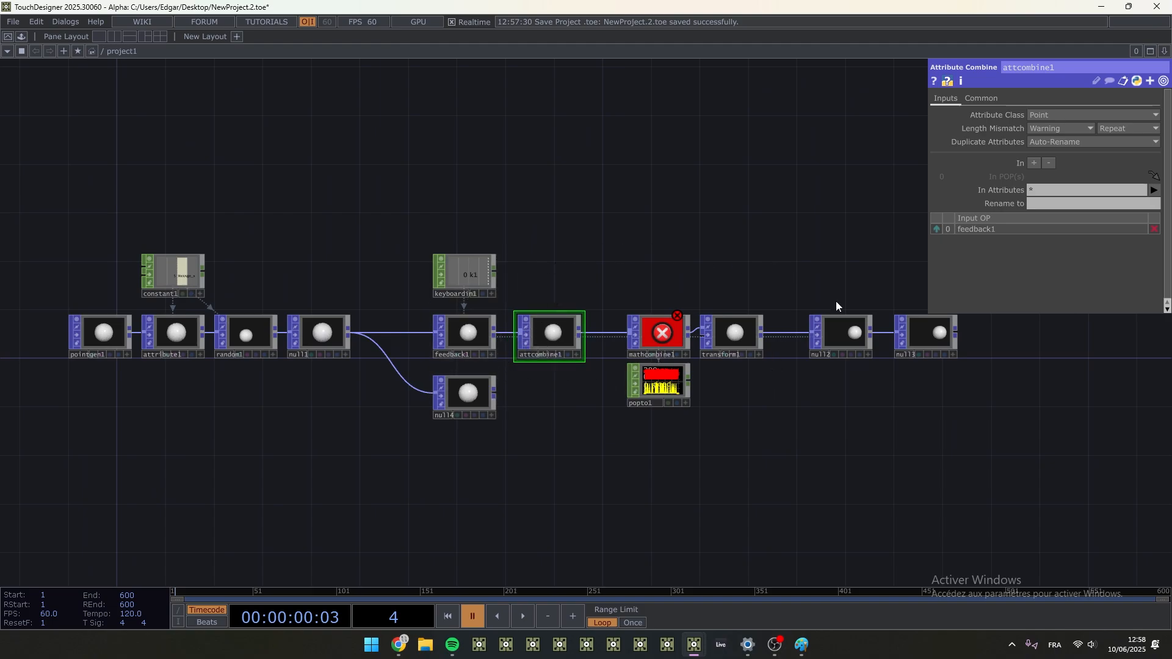
scroll(517, 360, up, 4)
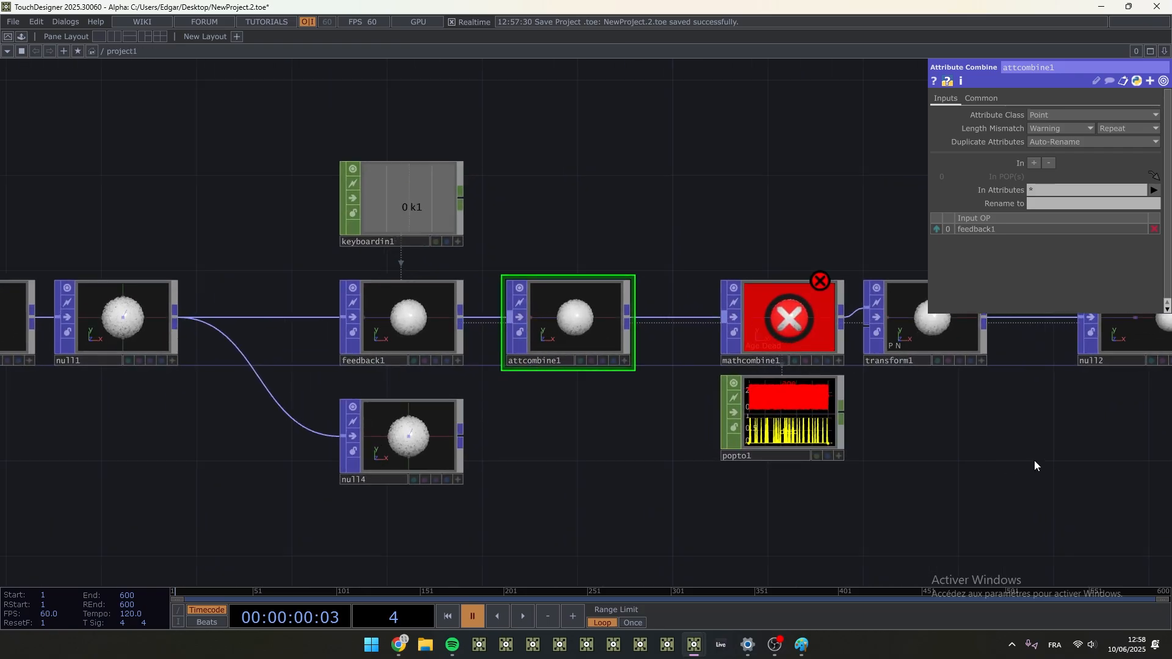
scroll(1033, 465, down, 2)
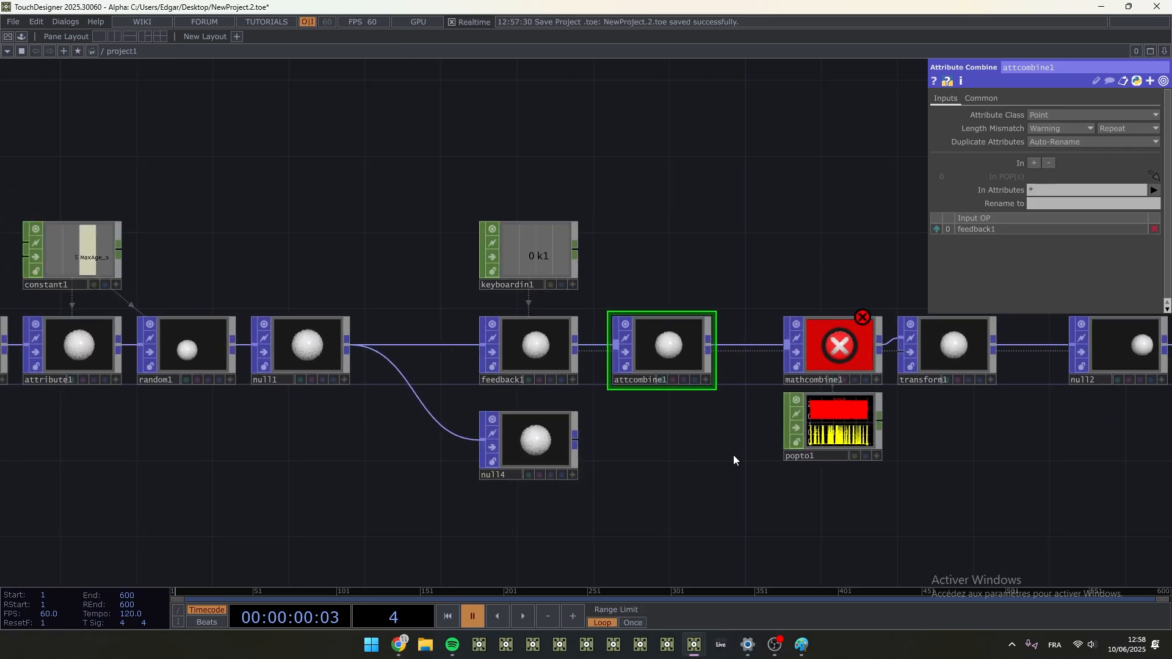
drag(733, 456, 436, 444)
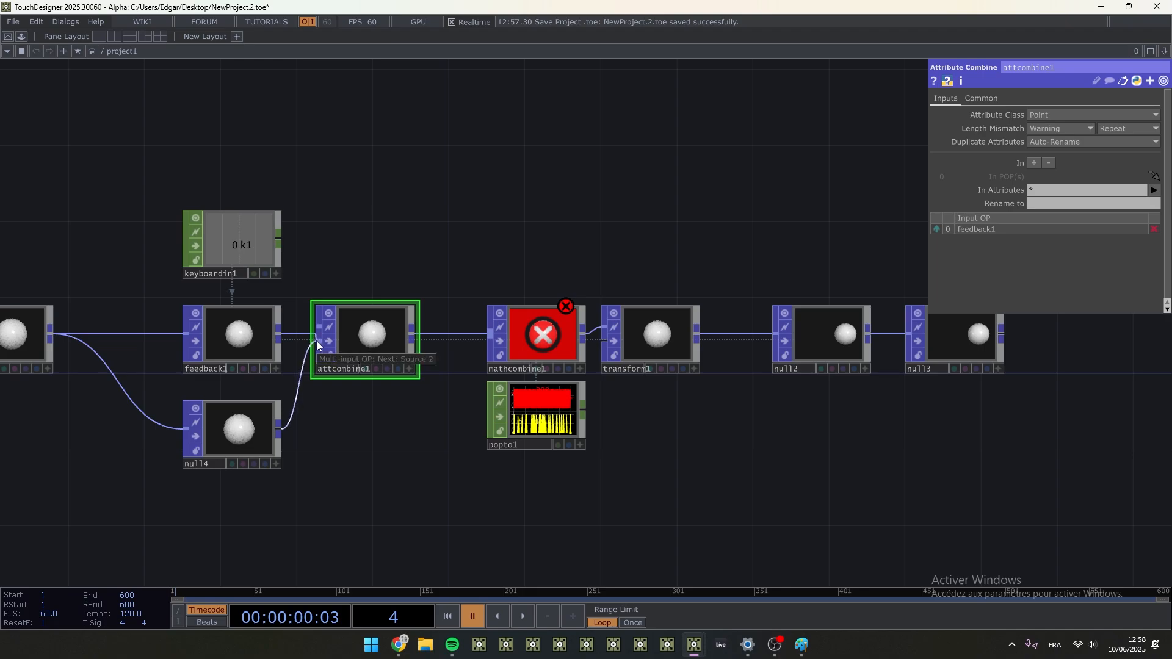
drag(316, 340, 342, 420)
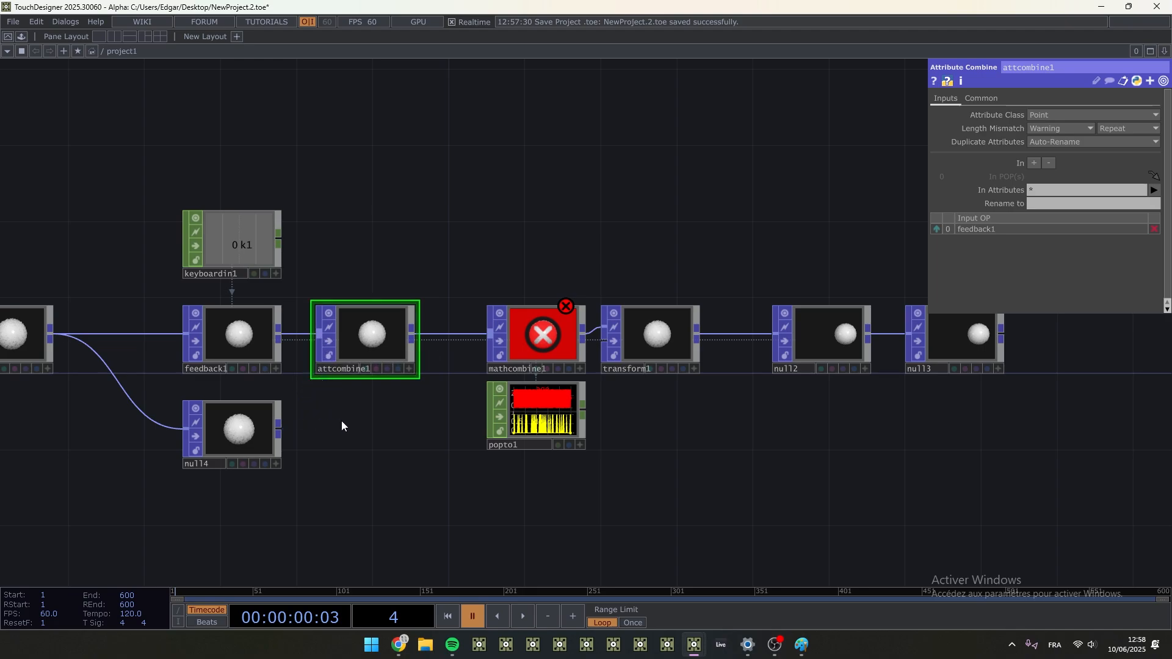
- Move null2 and null3 farther along the network and insert an Attribute POP between transform1 and null2
drag(968, 419, 767, 413)
right_drag(907, 410, 553, 258)
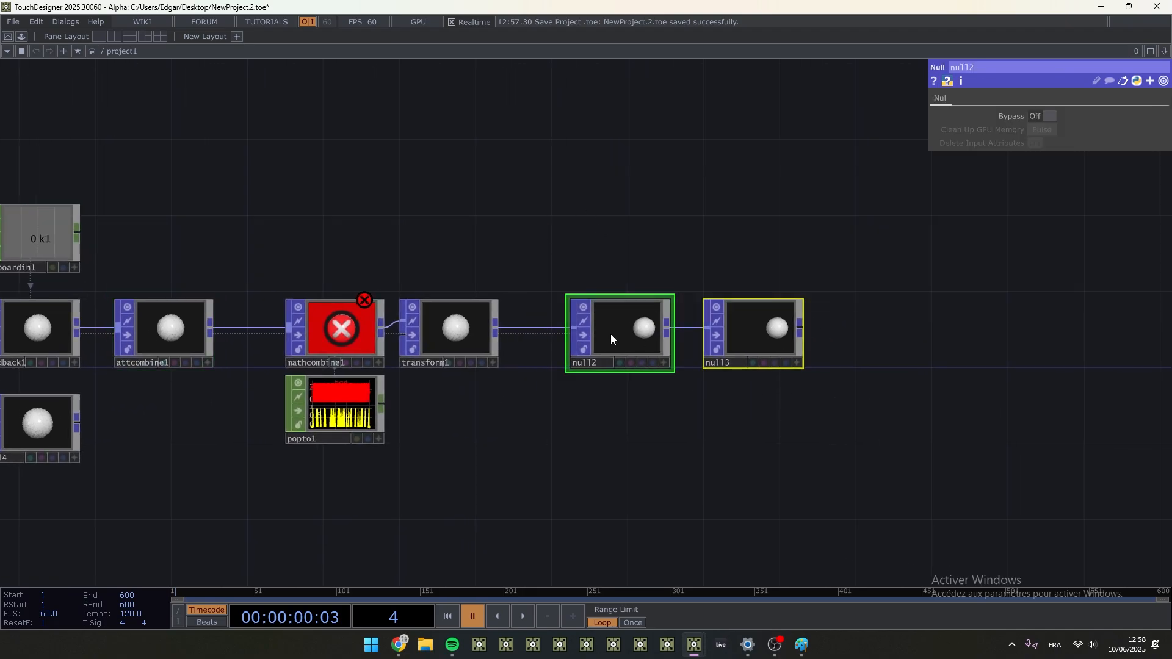
drag(610, 335, 781, 334)
right_click(673, 330)
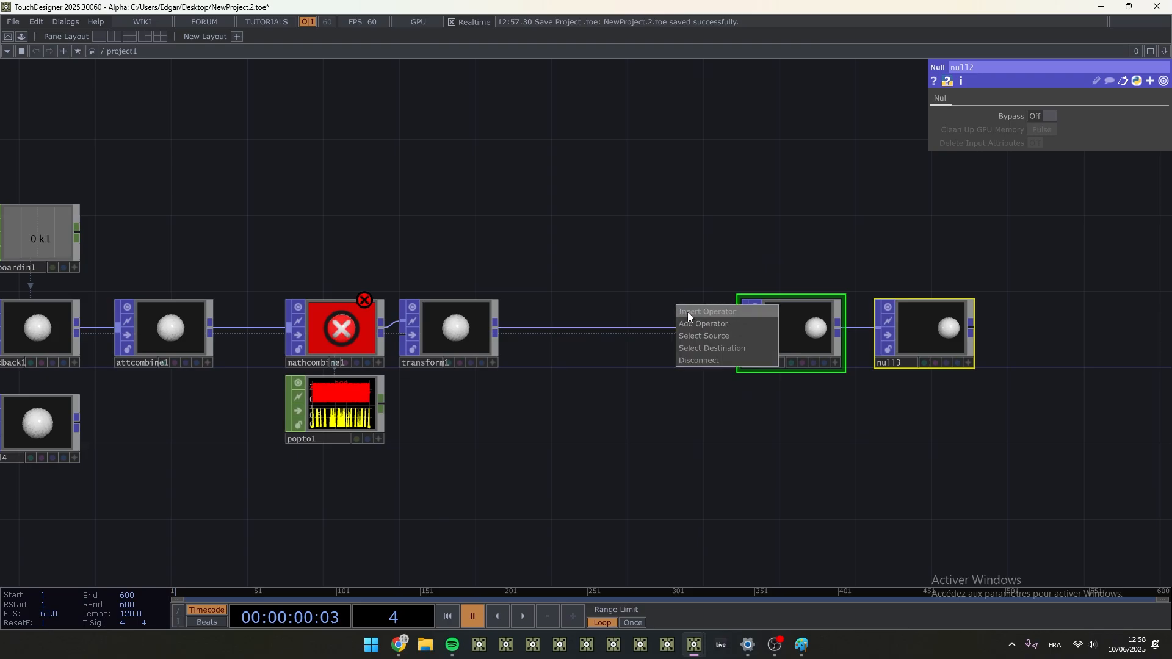
click(687, 313)
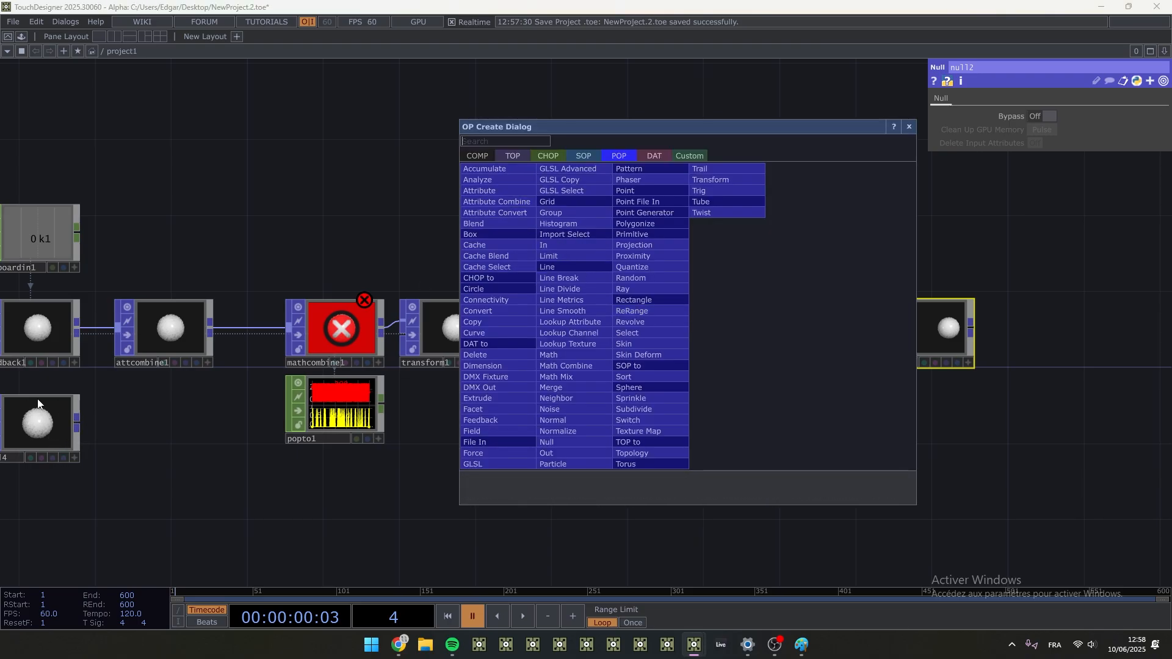
click(499, 188)
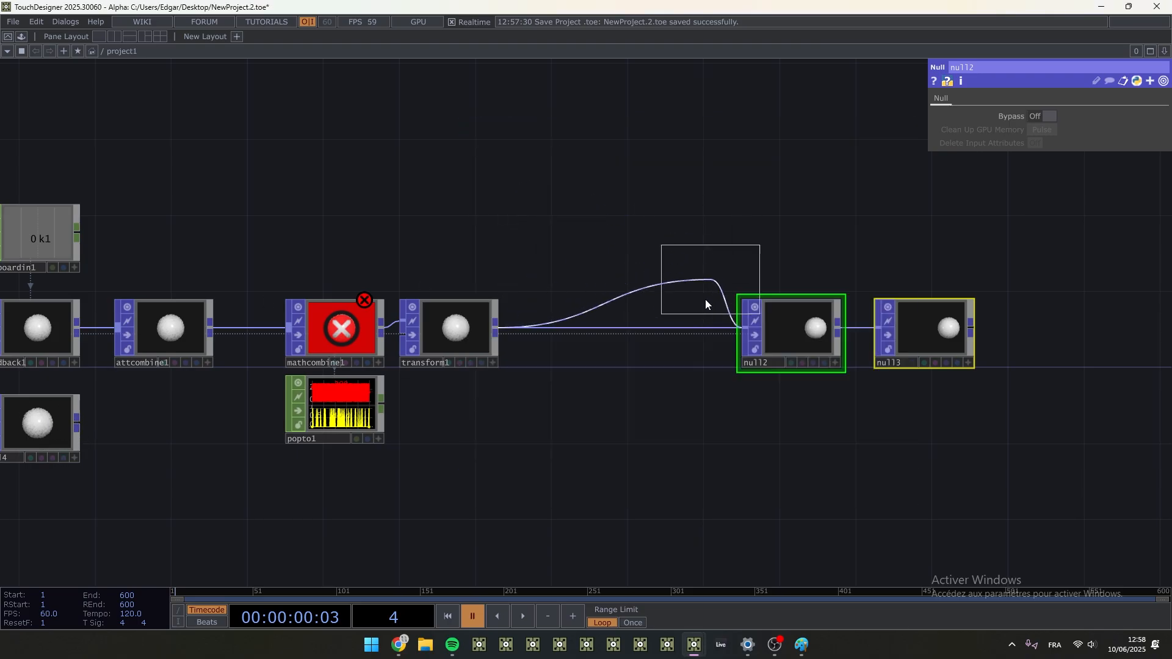
click(674, 331)
- Set attribute2 to delete the point attribute InitP
click(1050, 102)
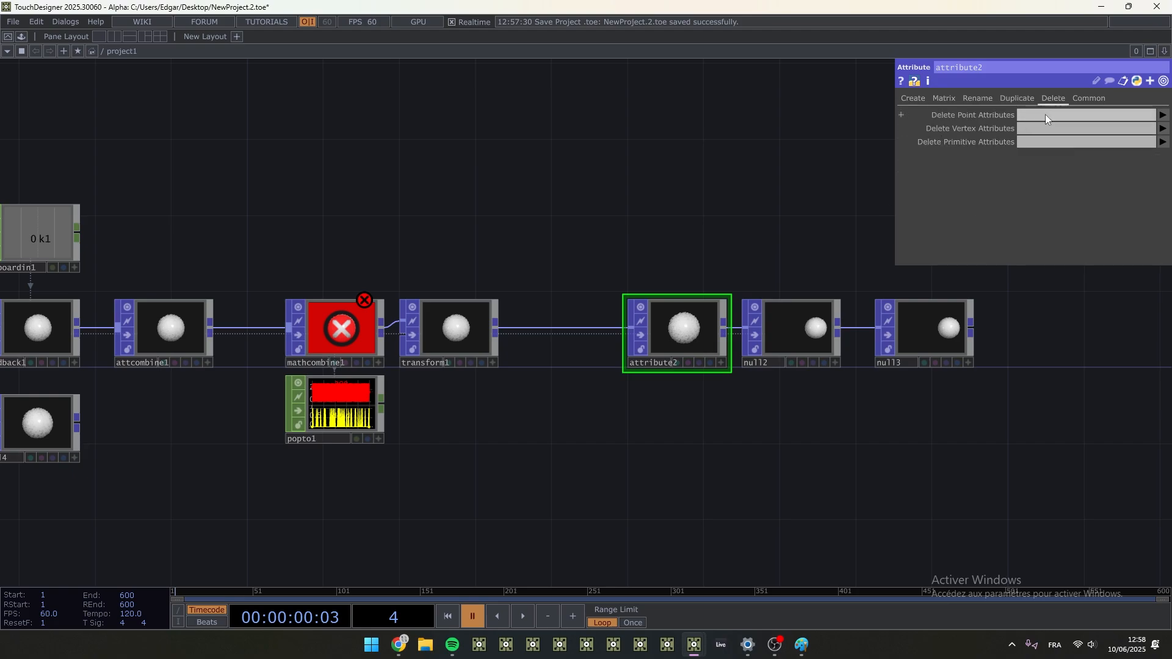
click(1047, 115)
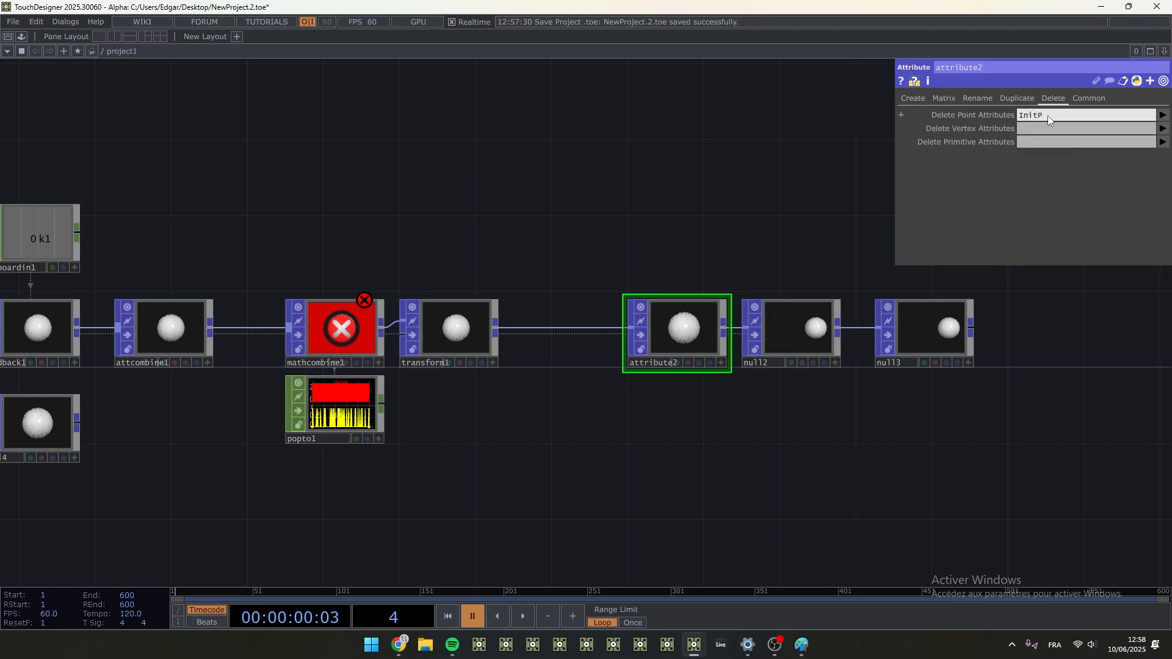
click(548, 182)
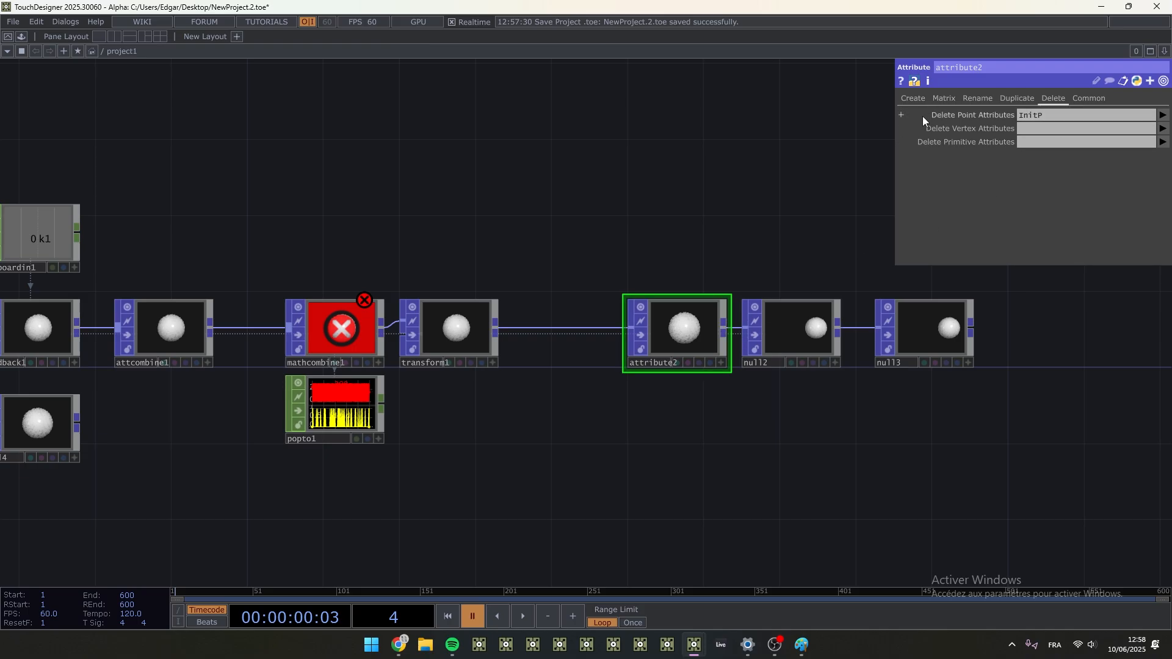
- Connect null4 to attcombine1 as its second input and show attcombine1's parameters
drag(211, 434, 550, 411)
scroll(450, 412, up, 2)
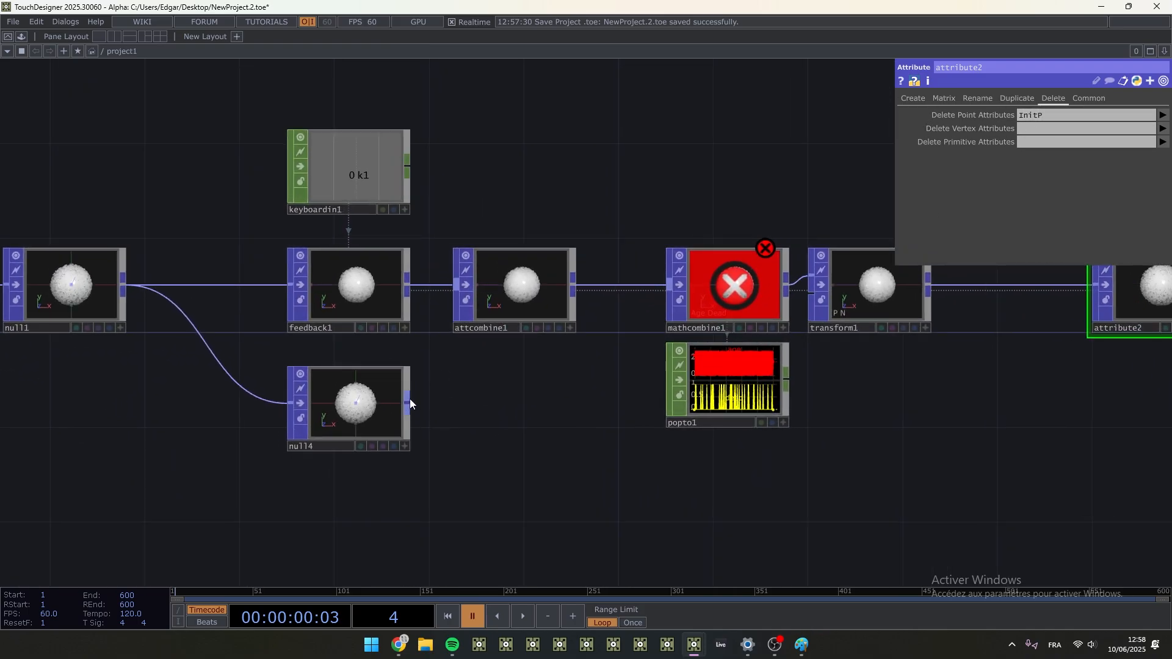
click(453, 294)
click(535, 298)
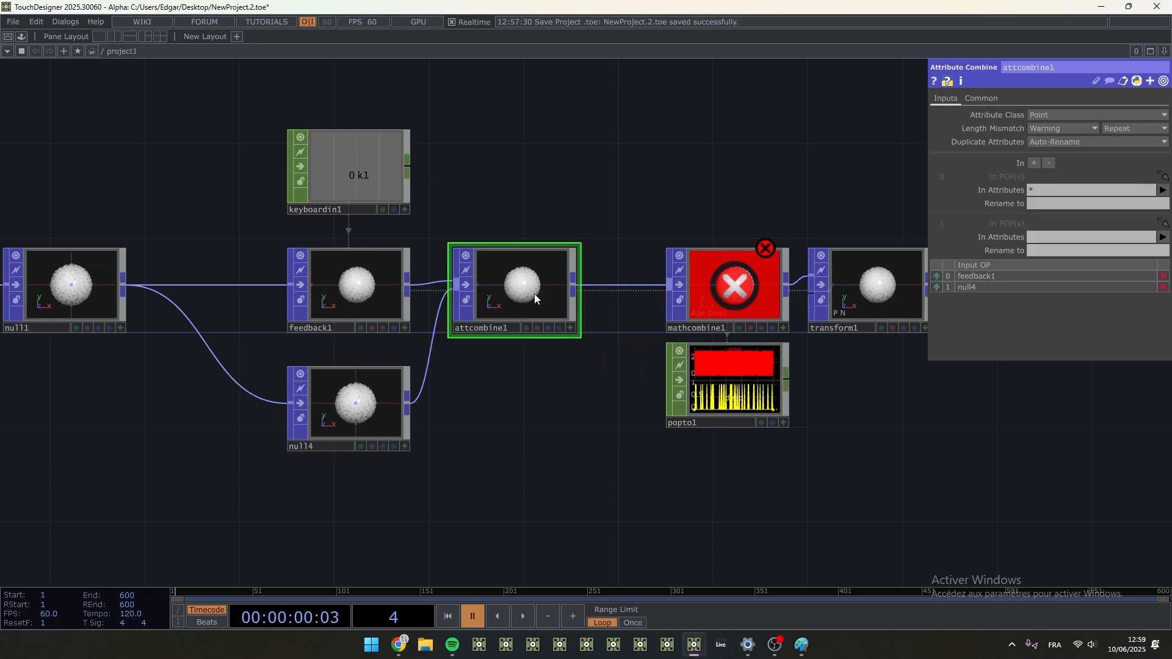
- In attcombine1, take attribute P from the second input, rename it to InitP, and resume timeline playback
click(1032, 191)
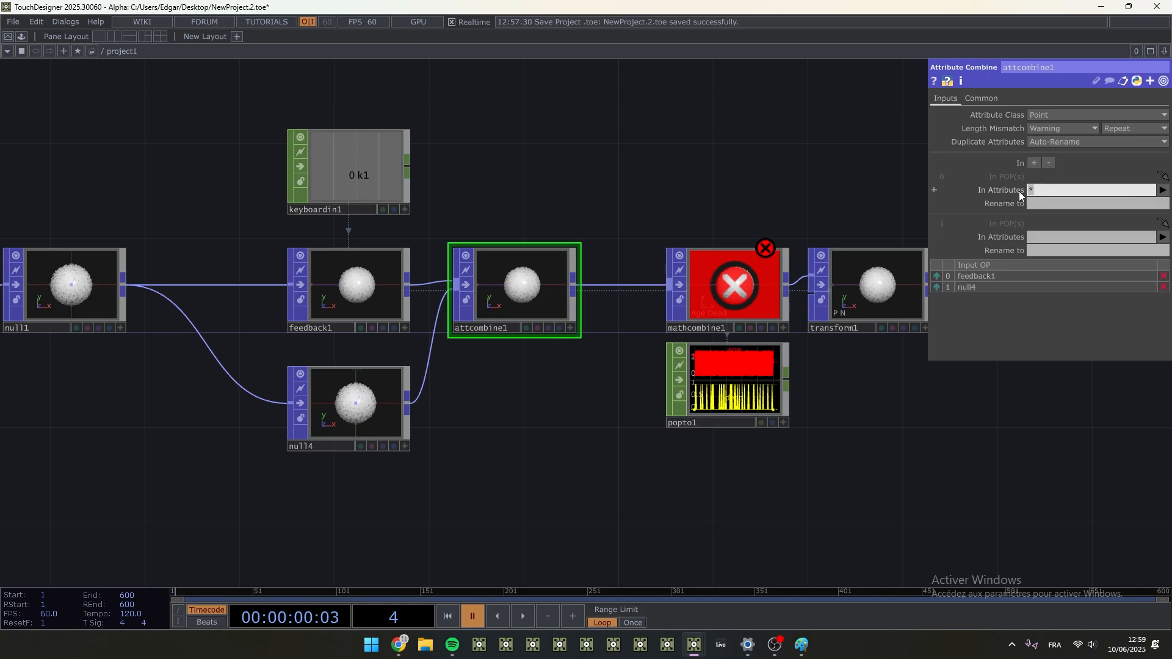
click(513, 267)
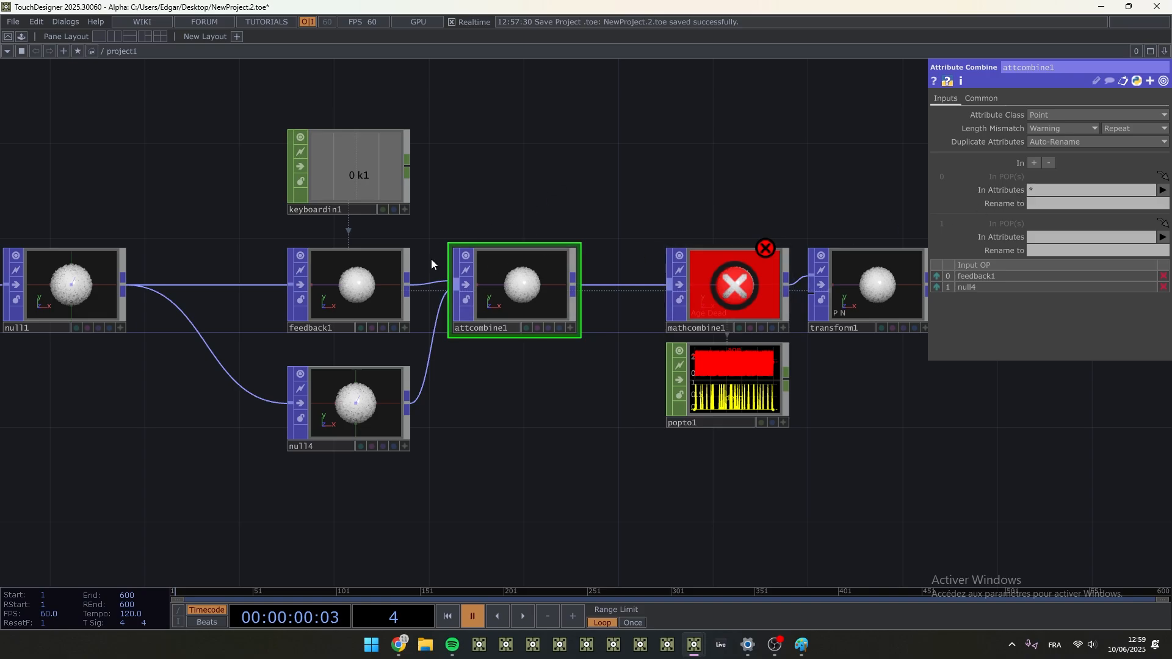
scroll(432, 260, up, 4)
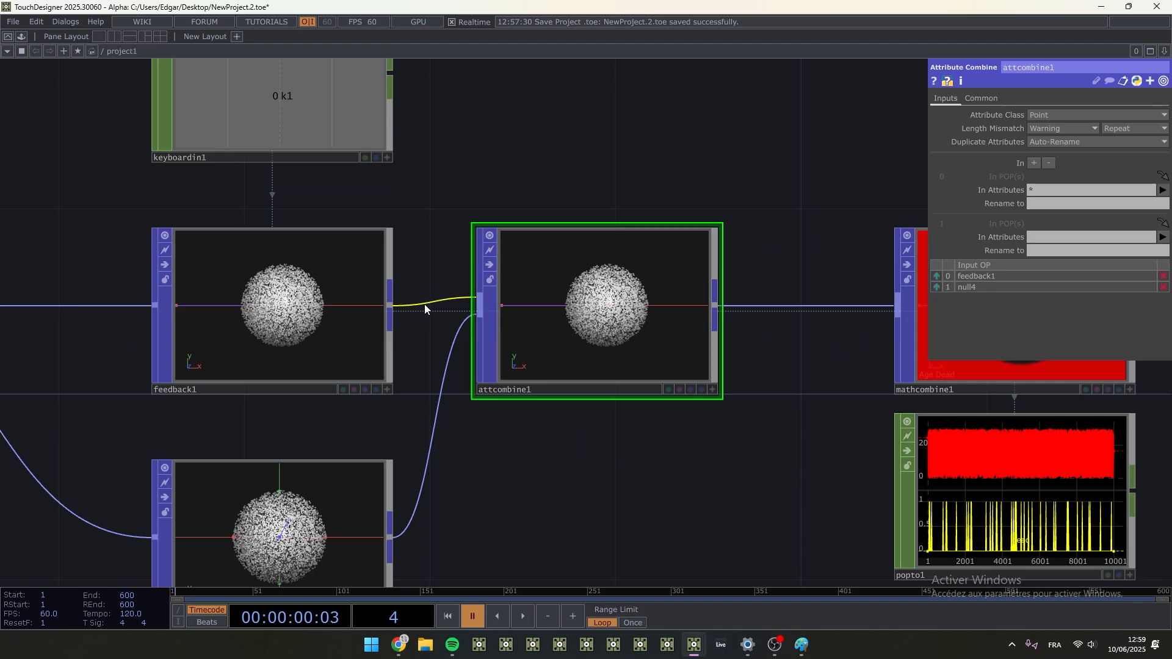
click(1162, 190)
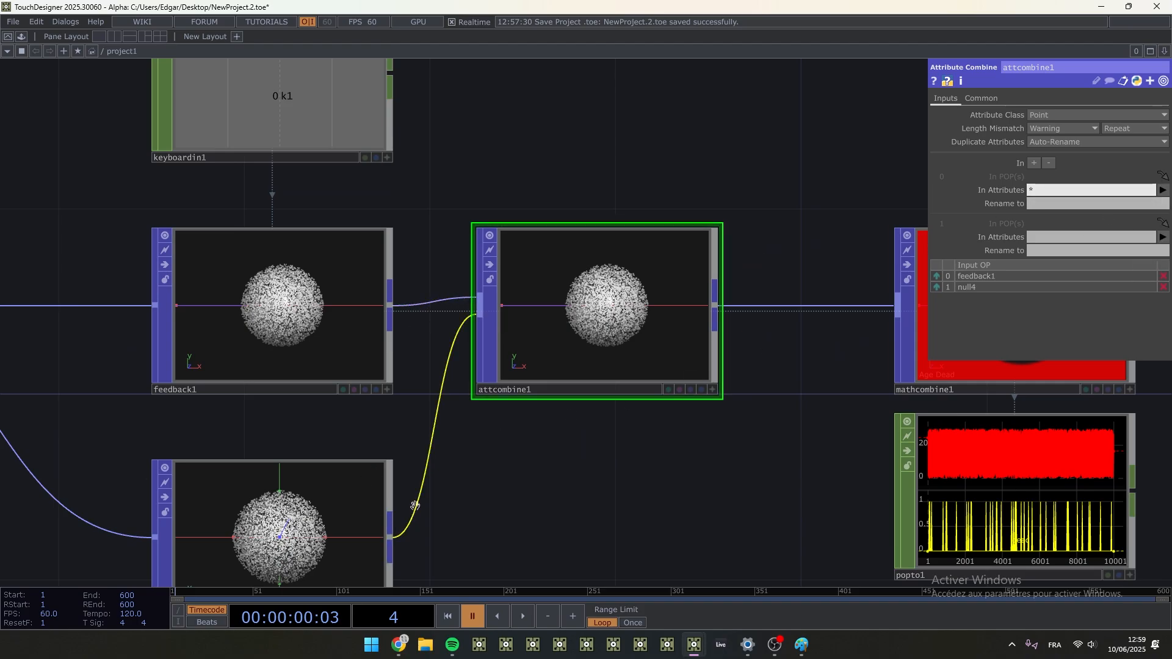
click(1056, 238)
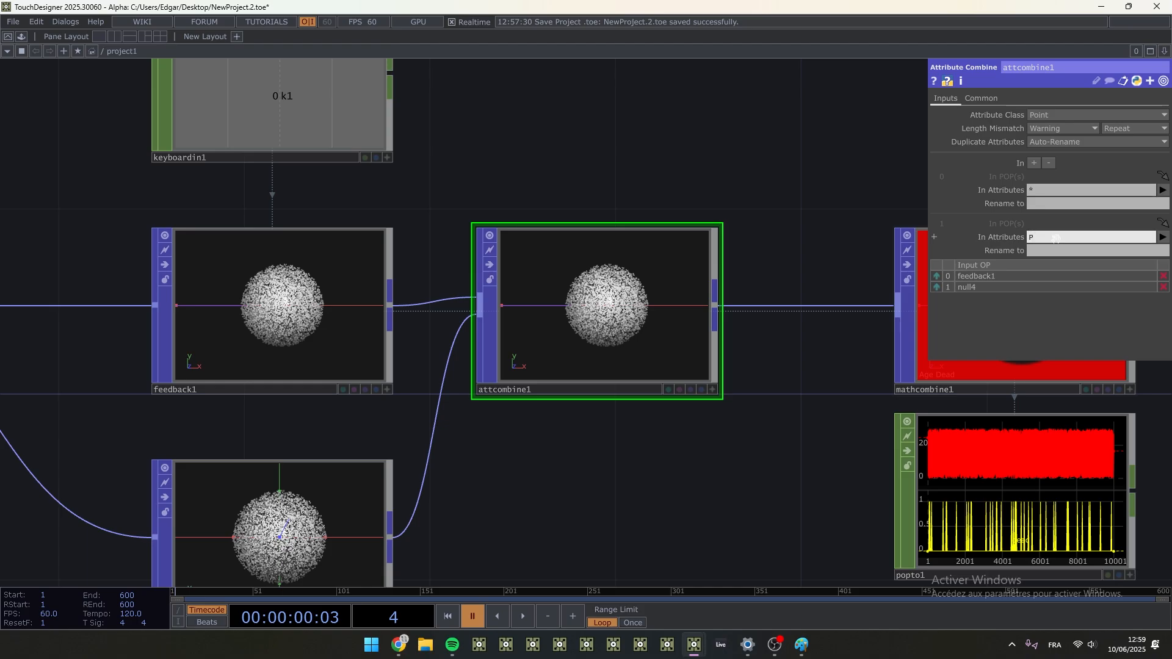
key(Tab)
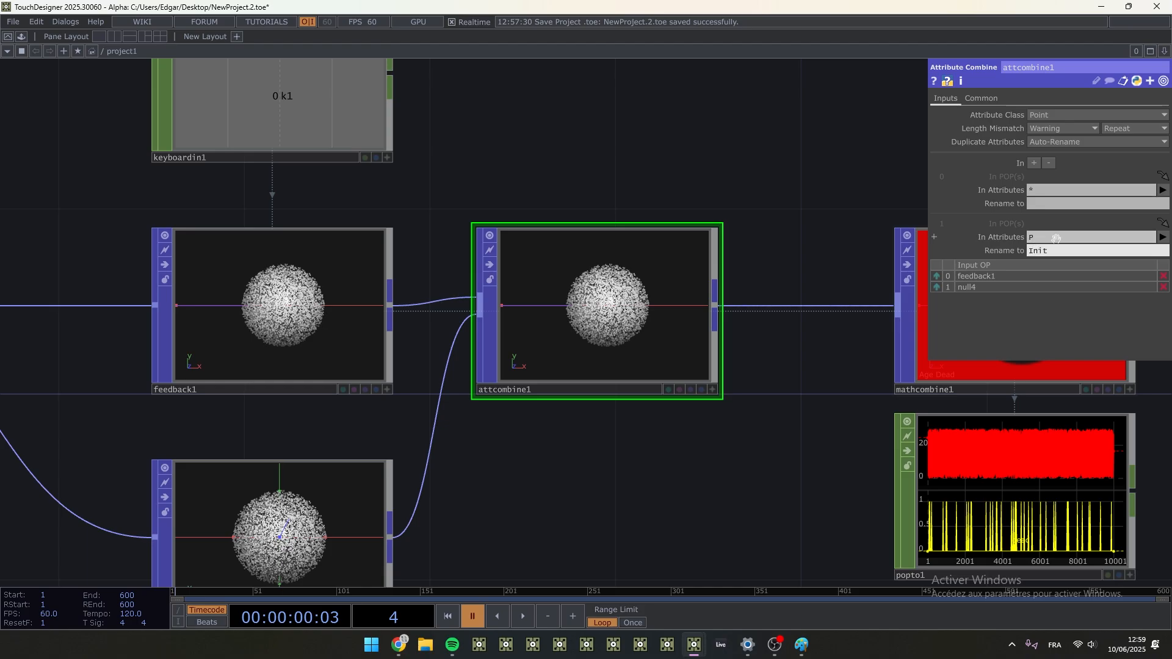
scroll(450, 217, down, 4)
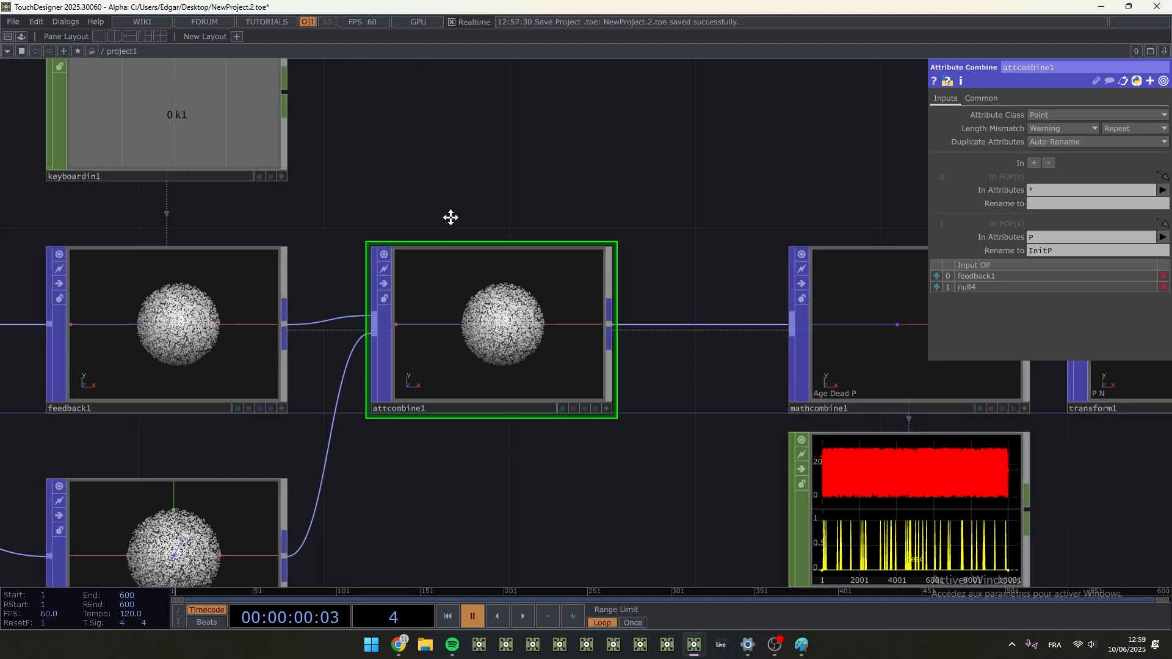
key(space)
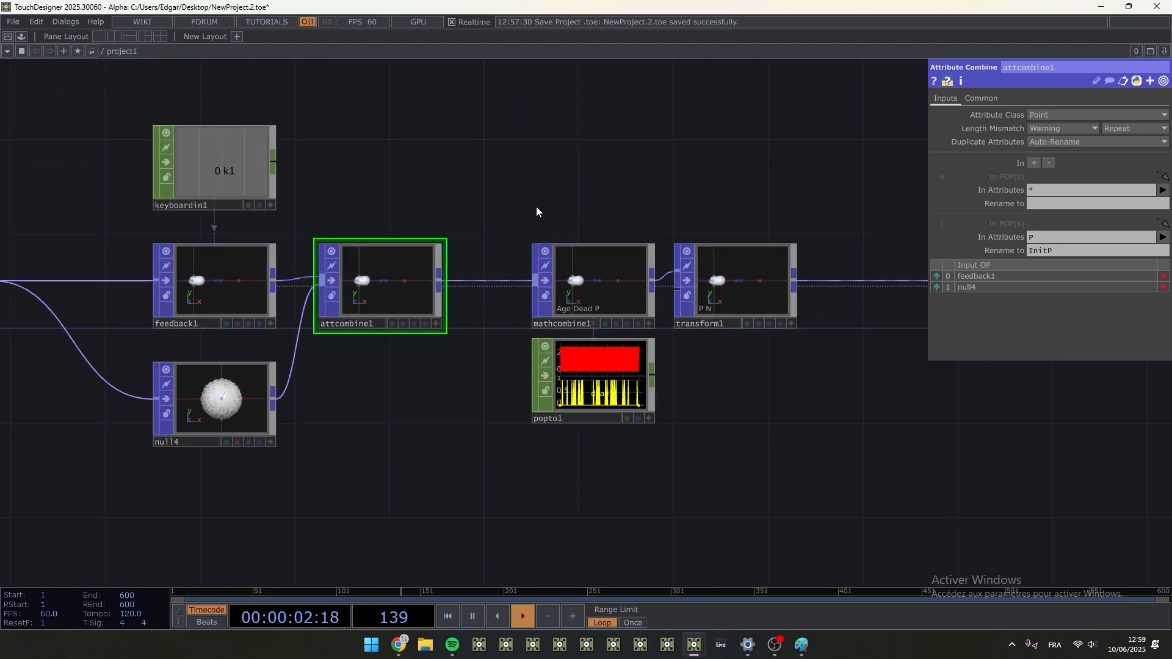
- Examine the particle motion in mathcombine1 and transform1 and at the end of the chain in null3
scroll(776, 291, up, 5)
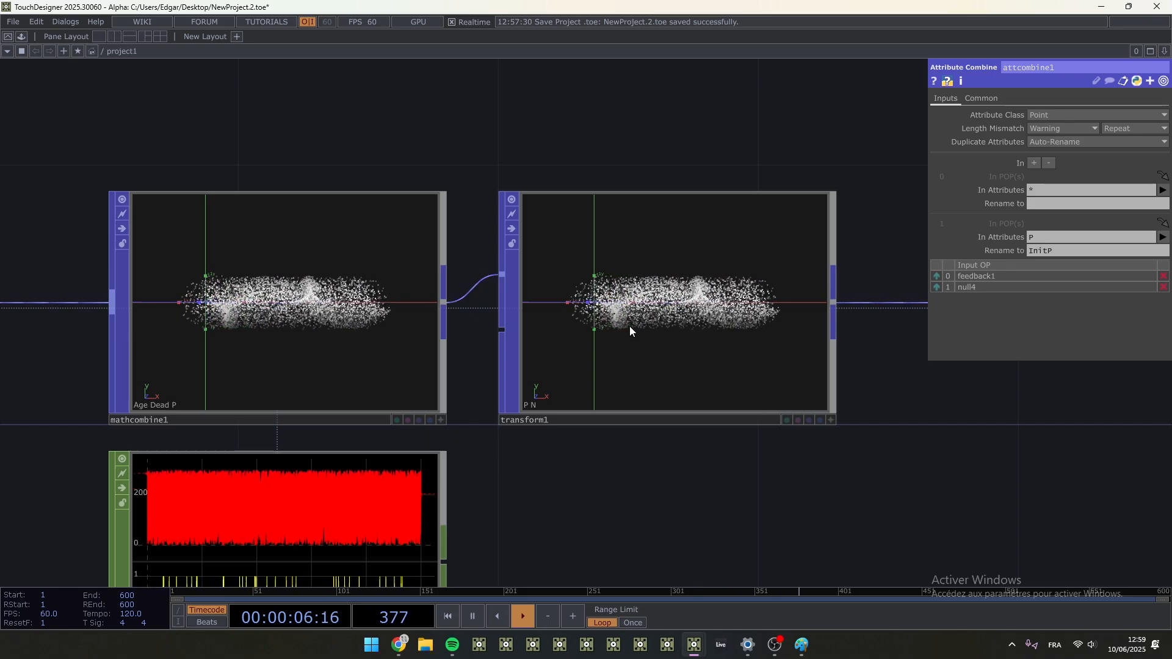
drag(837, 458, 300, 418)
scroll(352, 421, down, 5)
drag(718, 443, 540, 438)
middle_drag(767, 390, 808, 302)
drag(808, 301, 847, 328)
scroll(479, 275, up, 3)
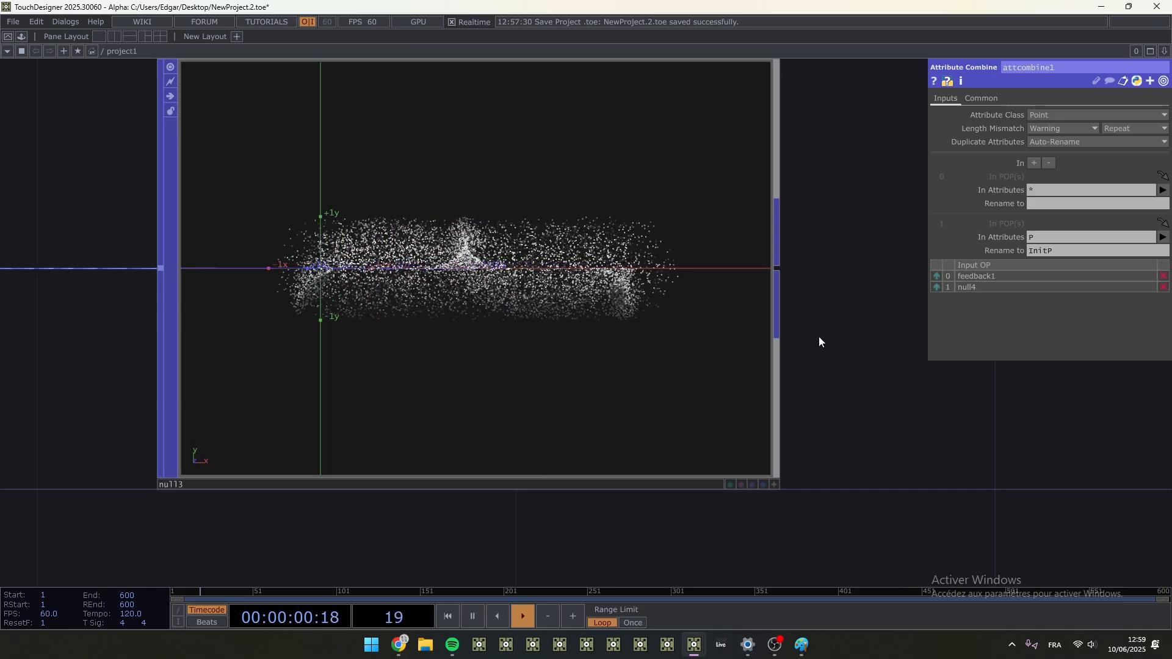
- Inspect the parameters of pointgen1 and random1, including random1's seed and the Age output attribute scope
scroll(819, 336, down, 10)
drag(583, 457, 1073, 450)
scroll(489, 390, up, 5)
drag(593, 186, 518, 294)
scroll(451, 325, up, 2)
click(250, 362)
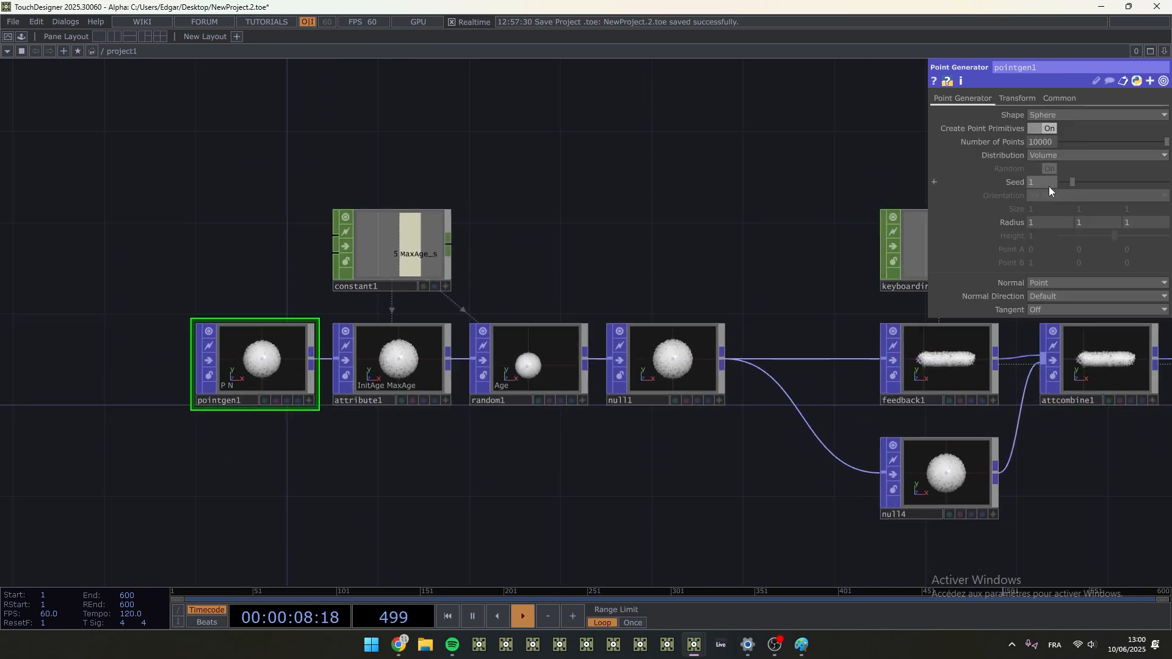
click(532, 360)
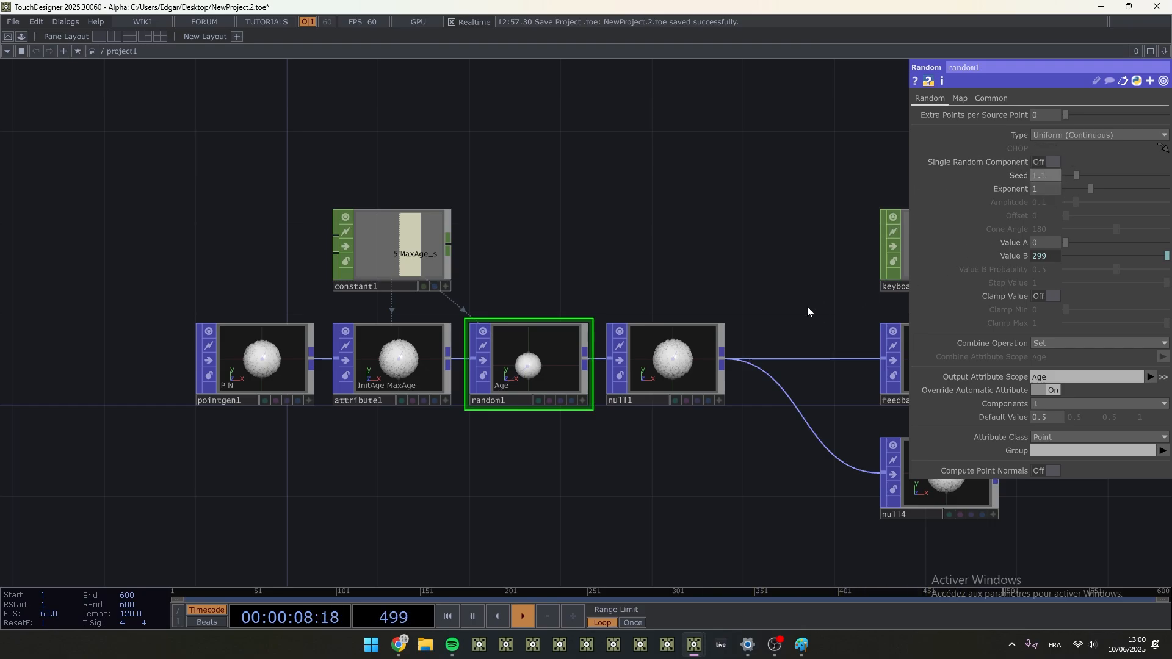
middle_drag(1043, 176, 1037, 176)
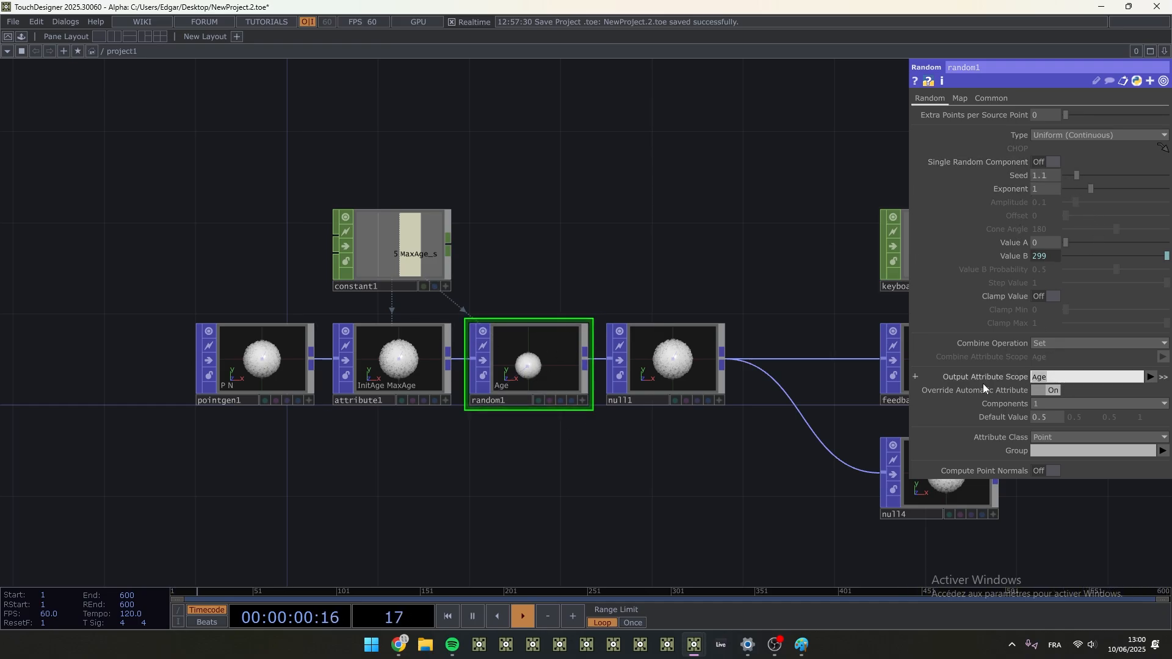
click(704, 261)
- Check the particle distribution in null3 again and review the network from random1 to the final null
drag(756, 278, 275, 281)
scroll(418, 311, down, 4)
drag(831, 422, 538, 423)
scroll(573, 407, up, 6)
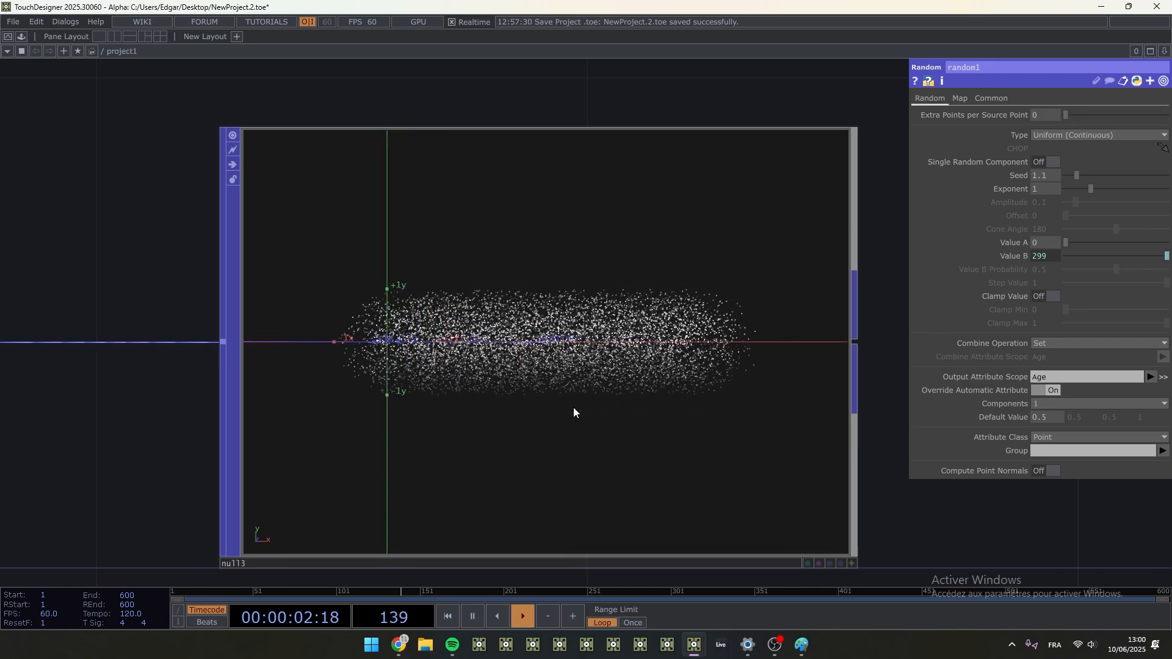
scroll(713, 492, down, 8)
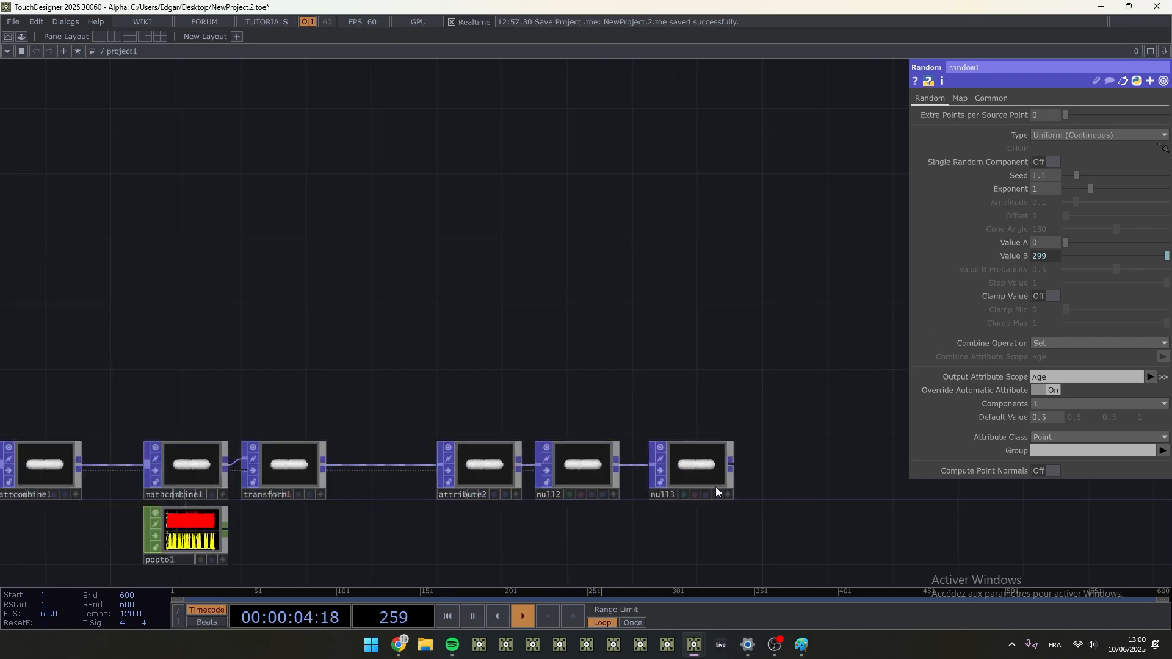
drag(715, 486, 1169, 375)
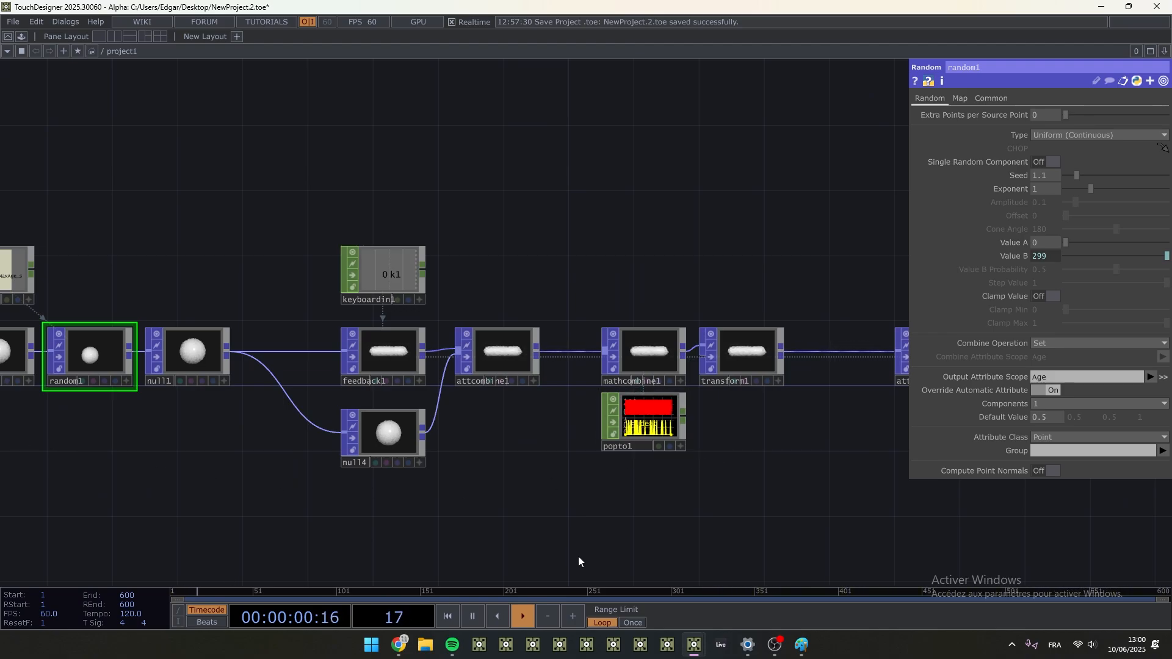
drag(673, 517, 423, 501)
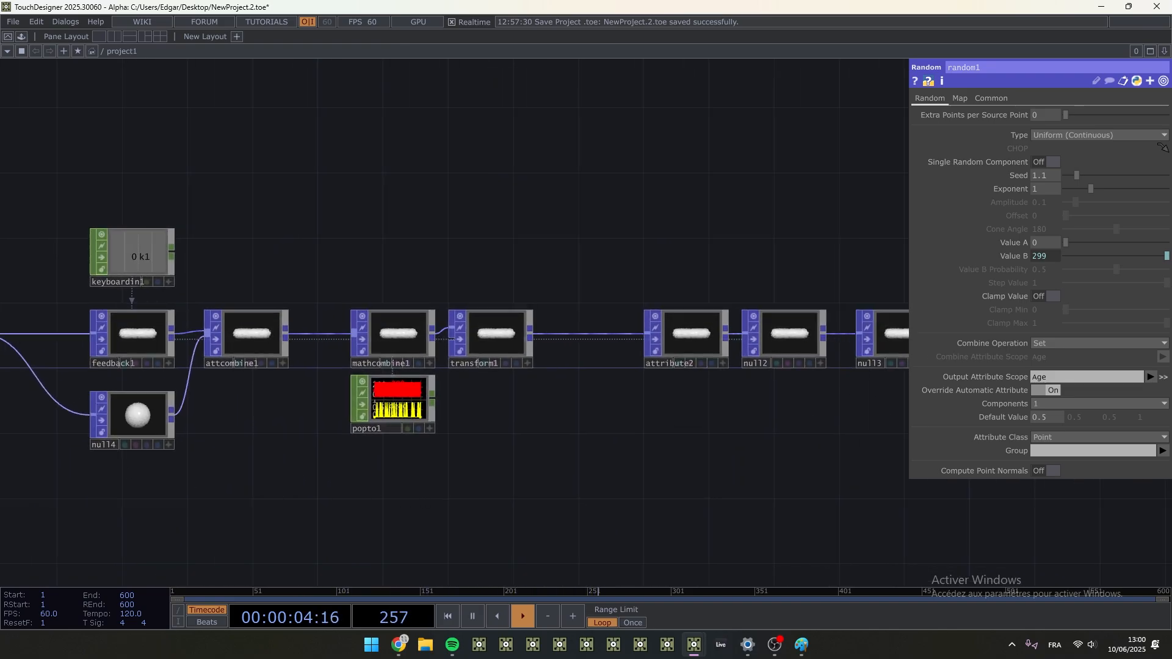
- Delete the popto1 CHOP that reads mathcombine1
scroll(500, 321, up, 5)
click(500, 321)
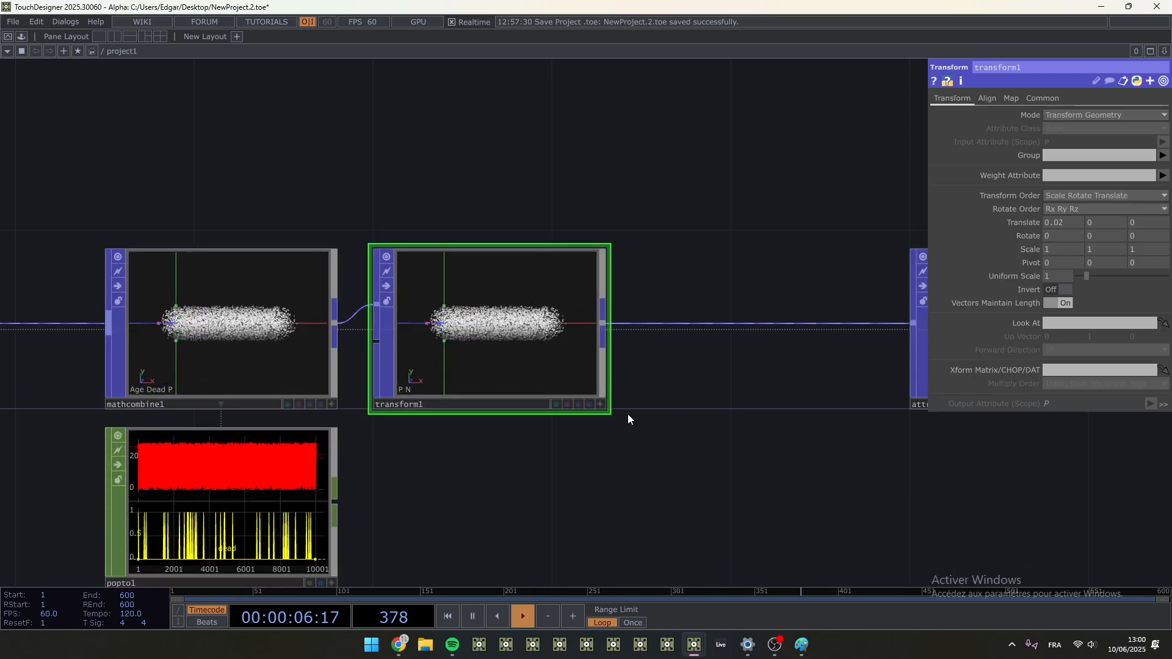
click(245, 469)
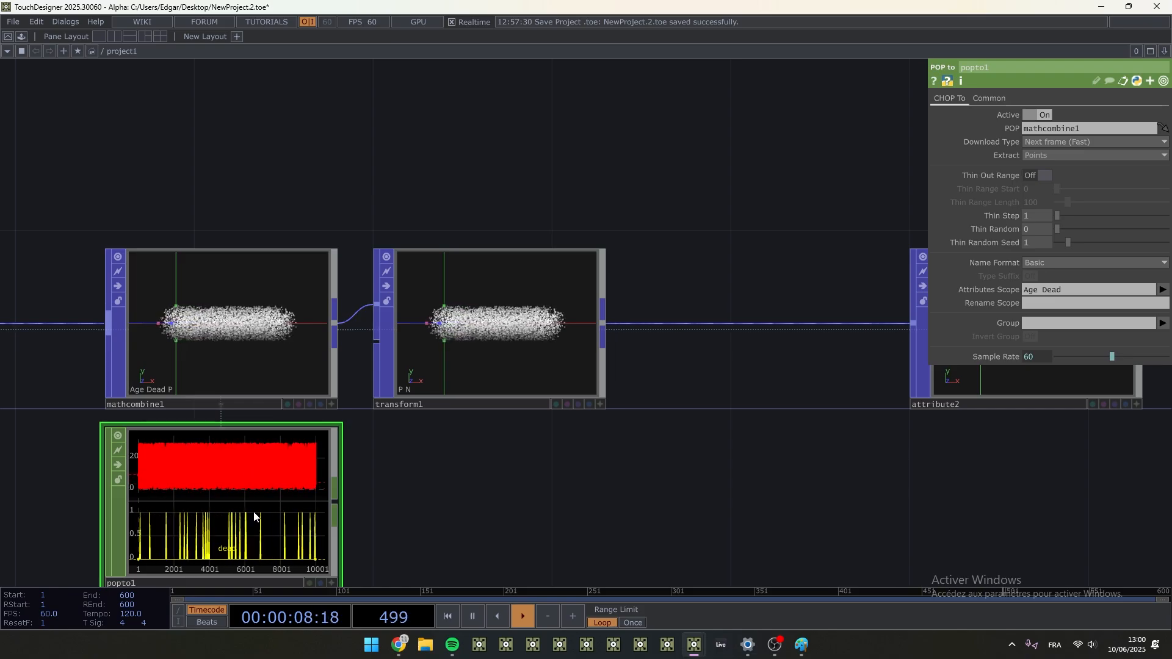
key(Delete)
- Try an X rotation of -4 in transform1, and reset its X translate and X rotate to 0
click(445, 309)
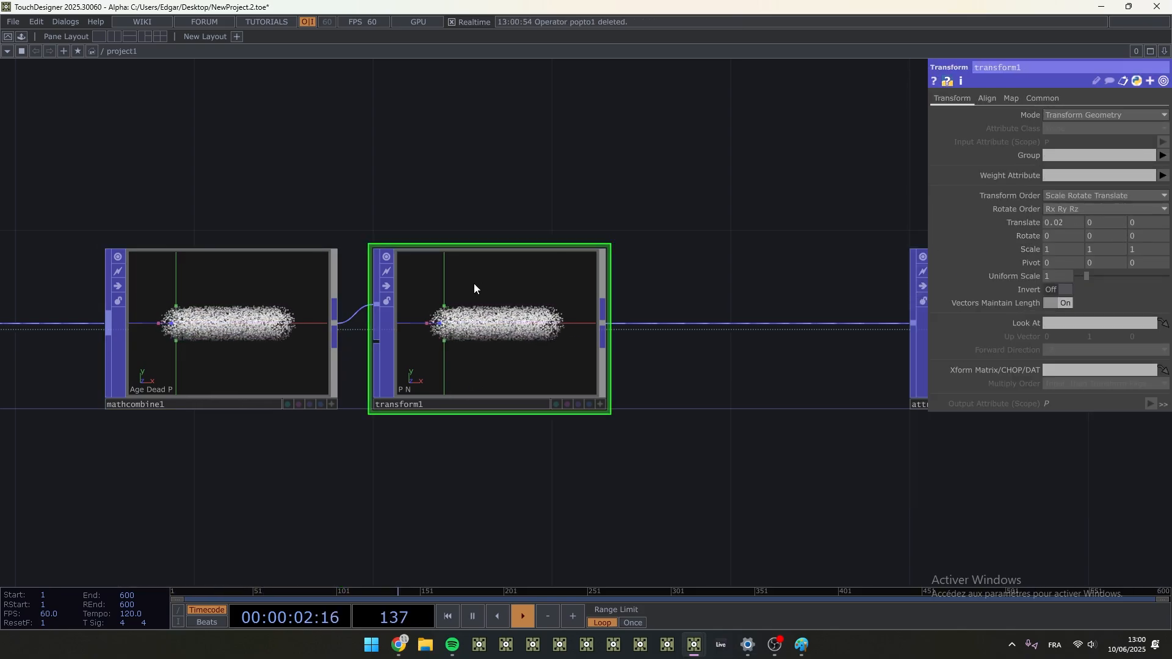
scroll(573, 293, up, 3)
mouse_move(1055, 235)
mouse_down()
mouse_move(1049, 217)
mouse_move(1031, 238)
mouse_move(1045, 237)
mouse_move(1031, 237)
mouse_up()
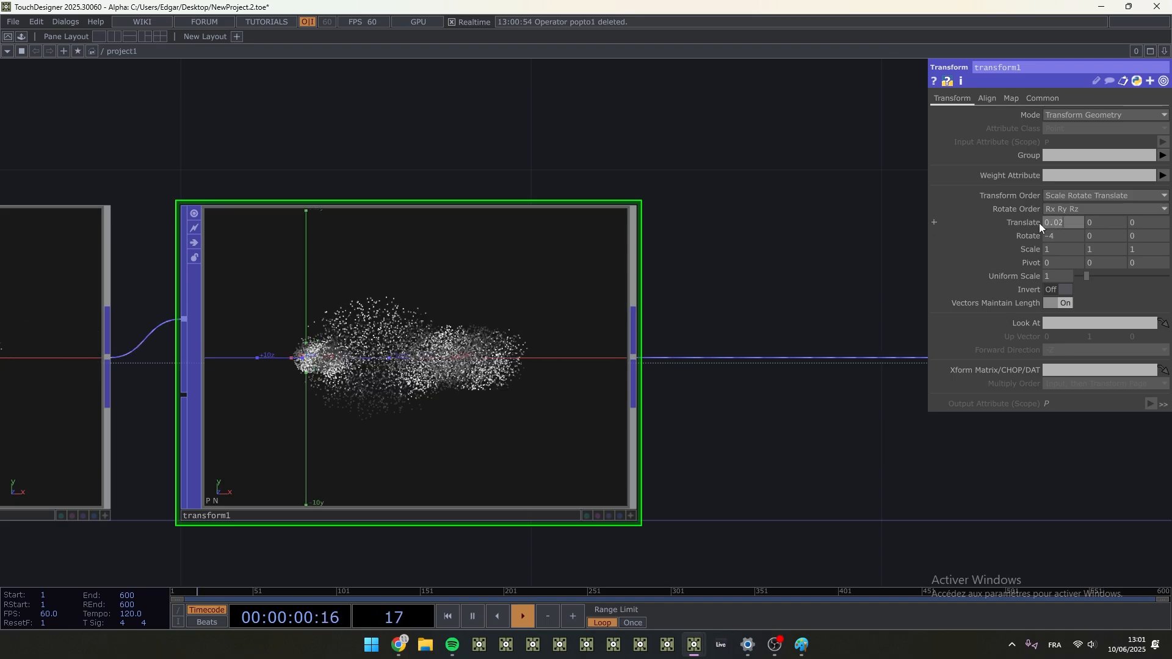
text(0)
key(Tab)
key(Tab)
key(Tab)
text(0)
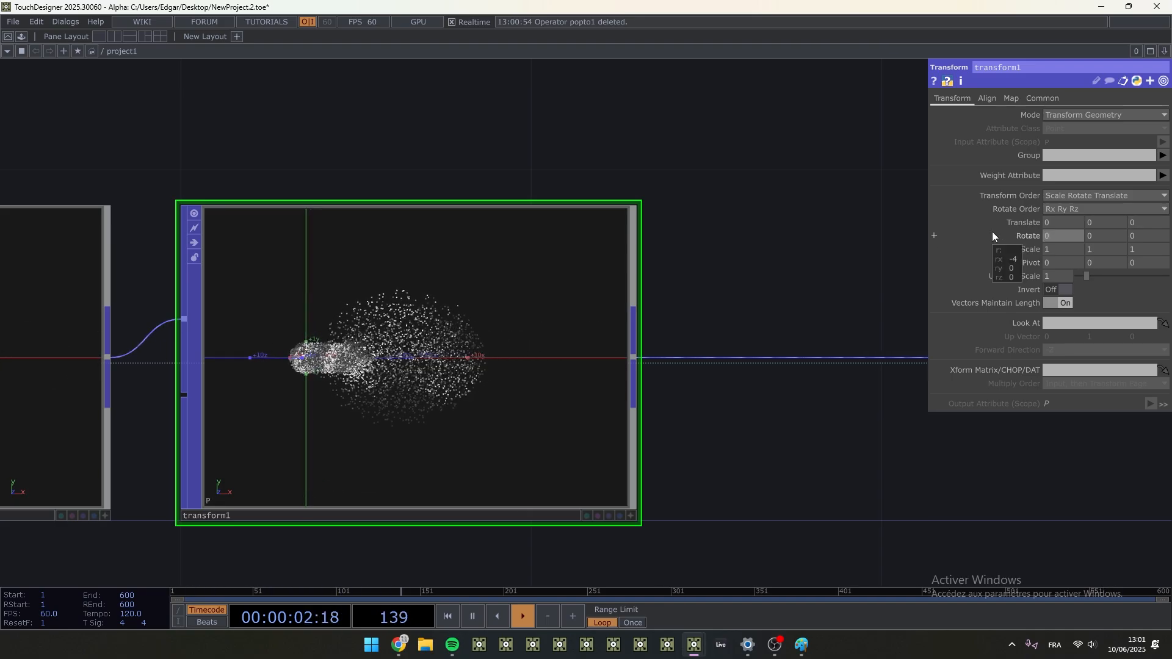
key(Return)
- Delete transform1 and move mathcombine1 closer to attcombine1
scroll(592, 288, down, 5)
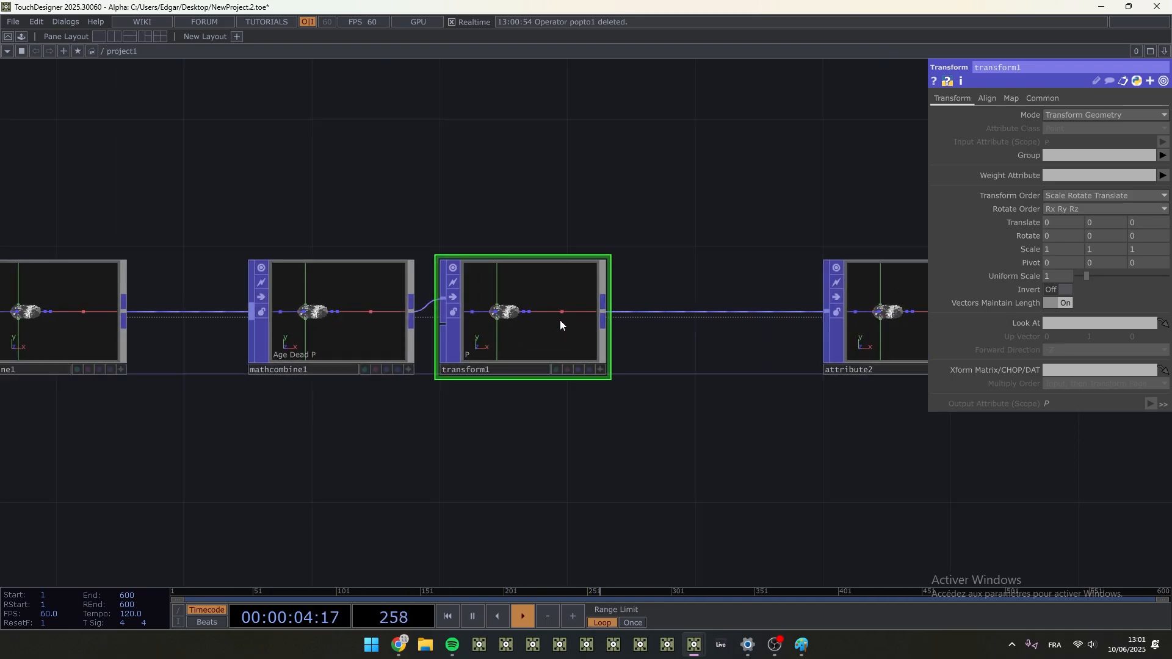
key(Delete)
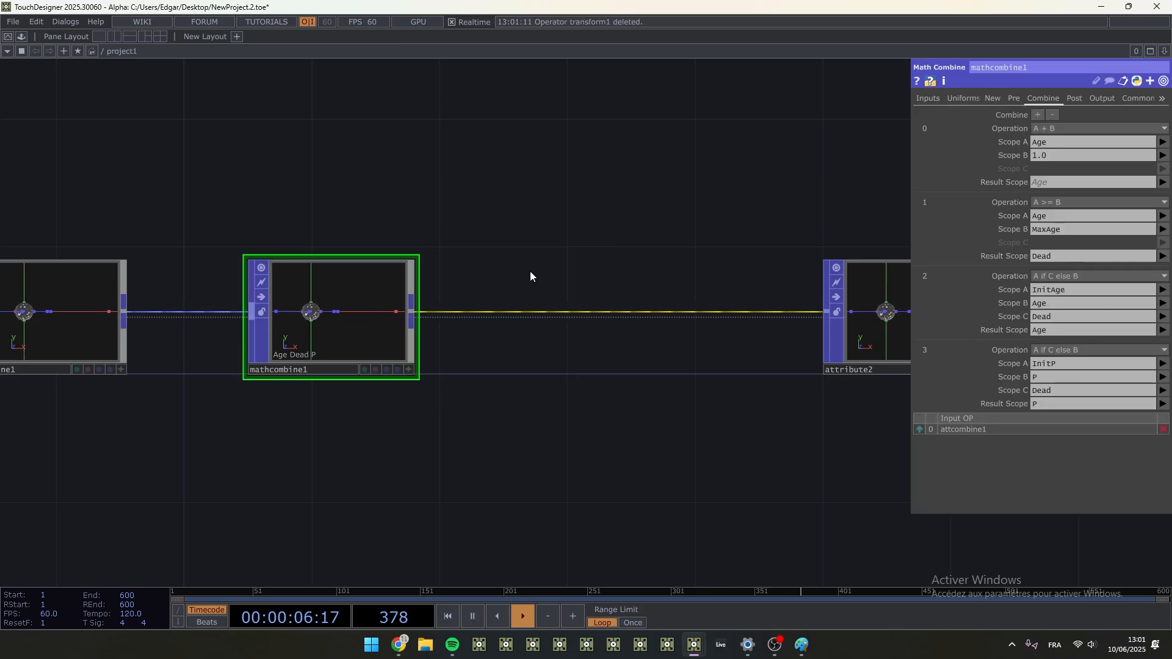
drag(423, 466, 604, 450)
scroll(598, 439, down, 2)
drag(542, 339, 467, 334)
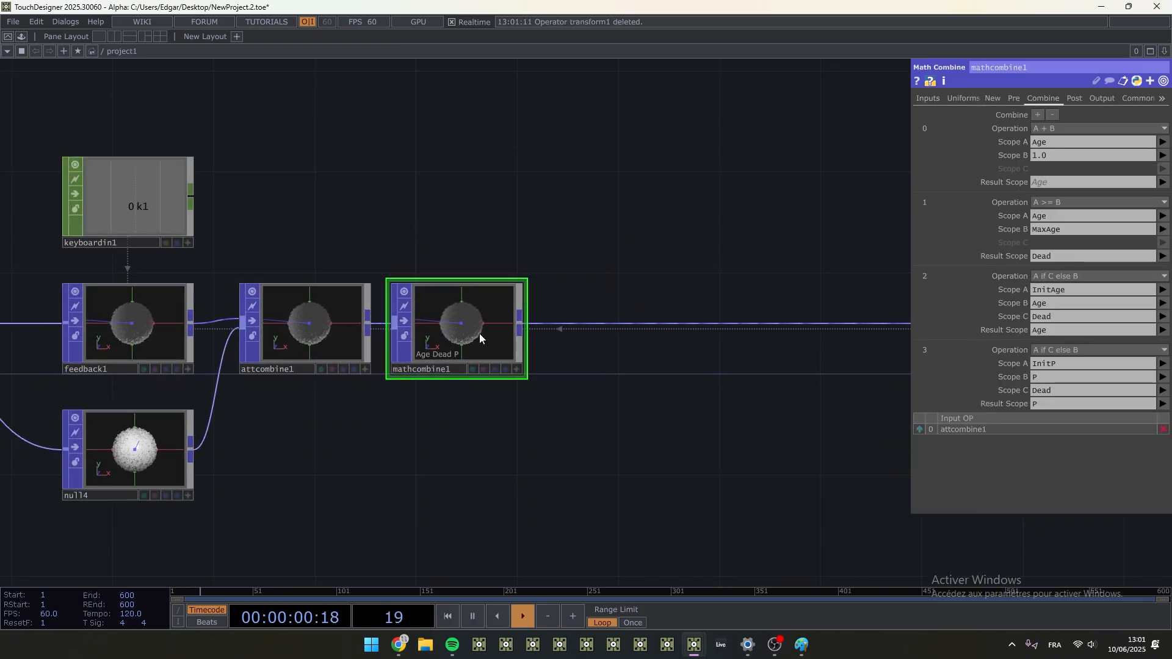
- Move attribute2, null2 and null3 farther away from mathcombine1 to free up space, and save the project
scroll(656, 433, down, 1)
scroll(656, 433, down, 3)
drag(481, 440, 170, 397)
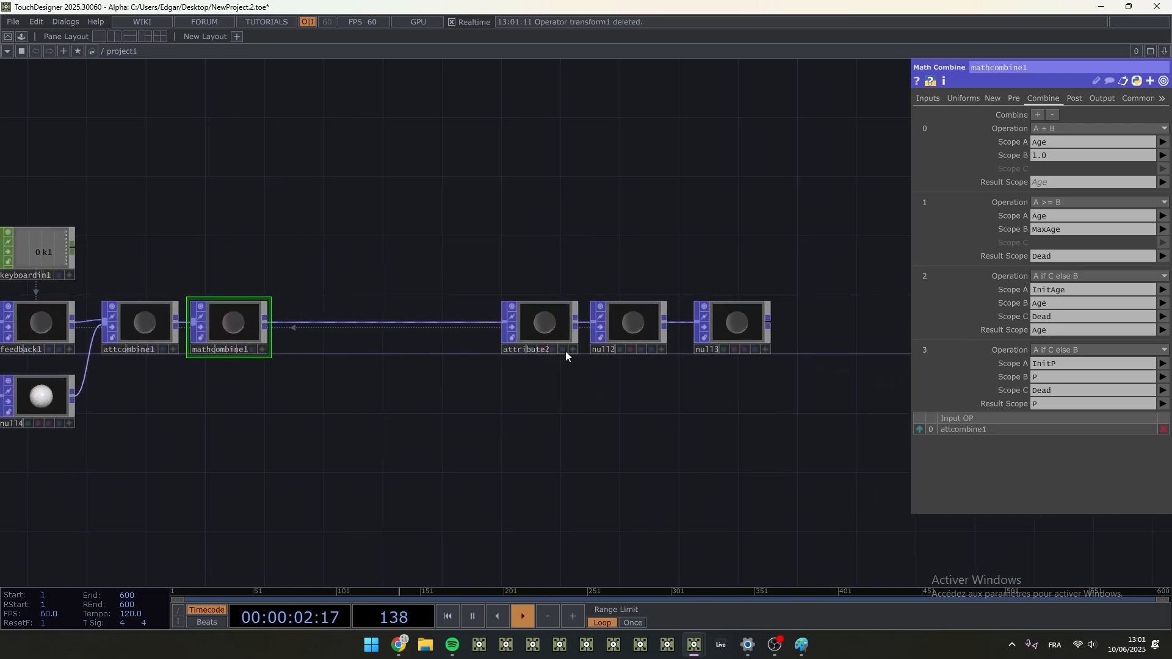
scroll(565, 355, up, 4)
click(503, 292)
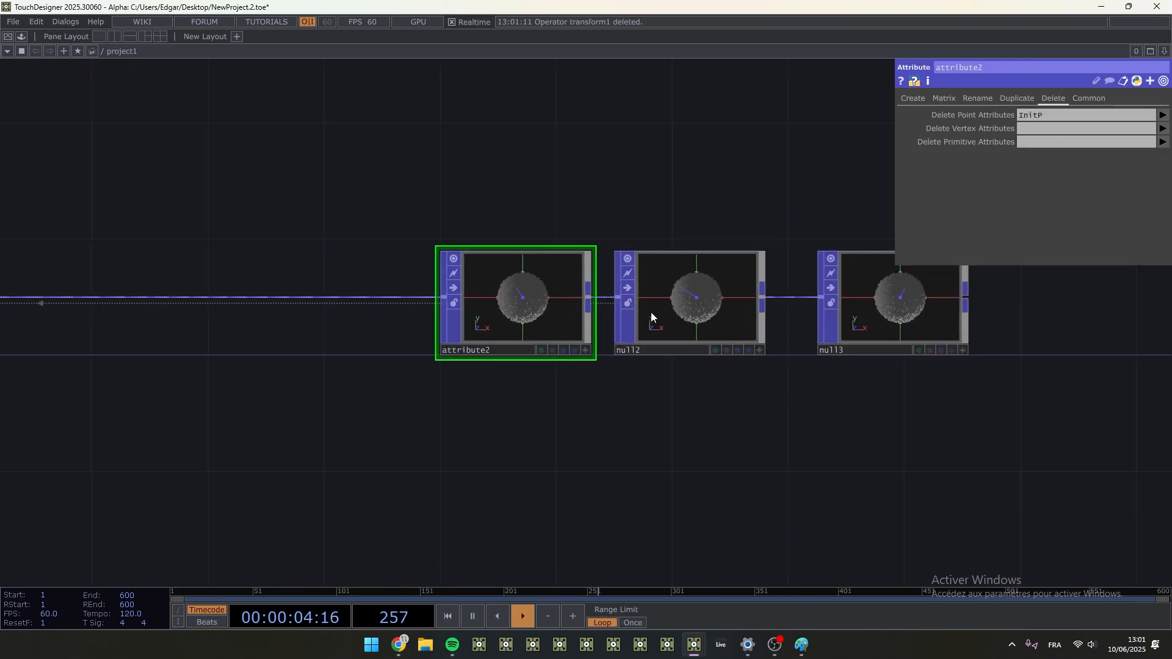
scroll(701, 318, down, 2)
drag(967, 444, 880, 299)
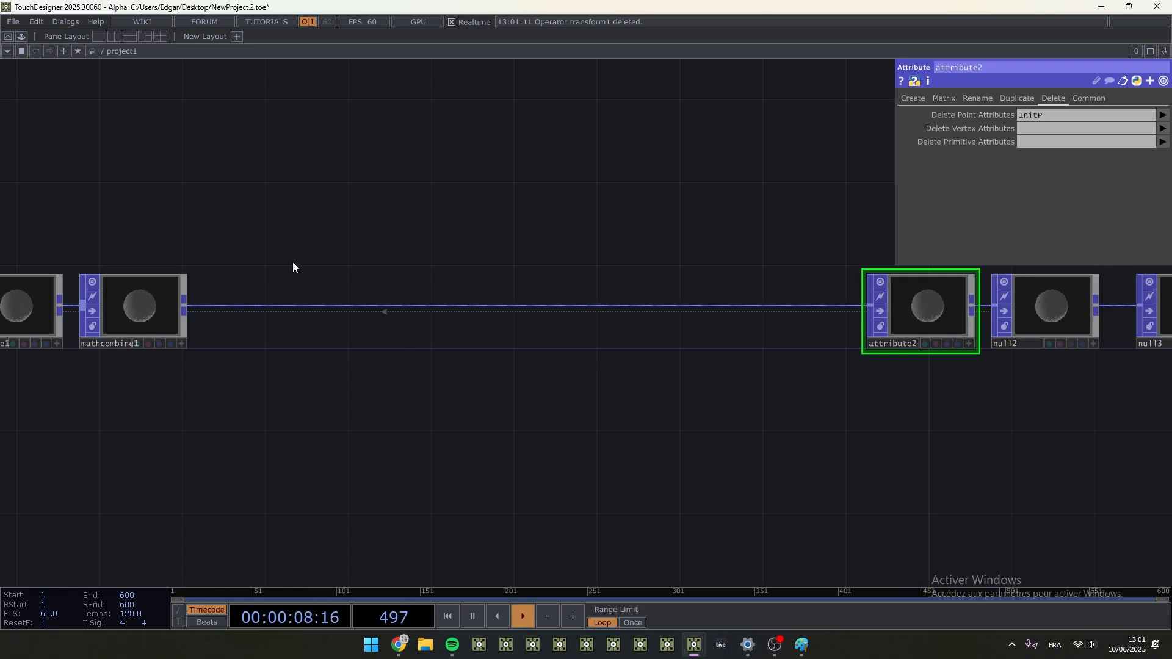
key(ctrl+s)
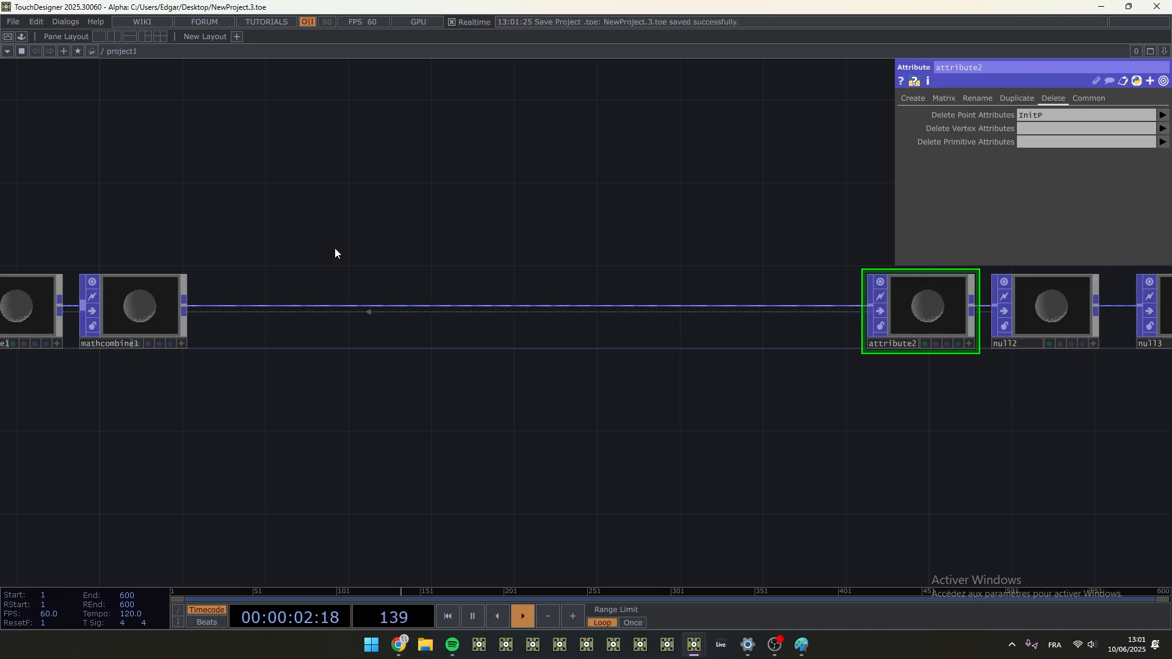
- Insert a Noise POP between mathcombine1 and attribute2
drag(407, 267, 422, 316)
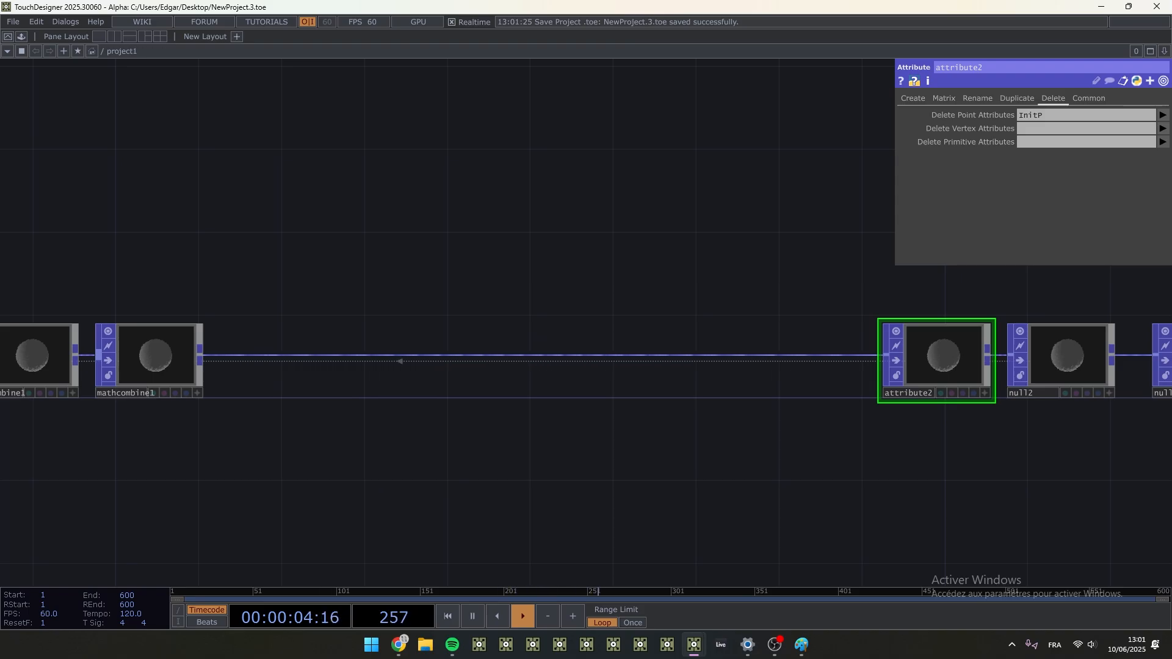
right_click(203, 352)
text(noi)
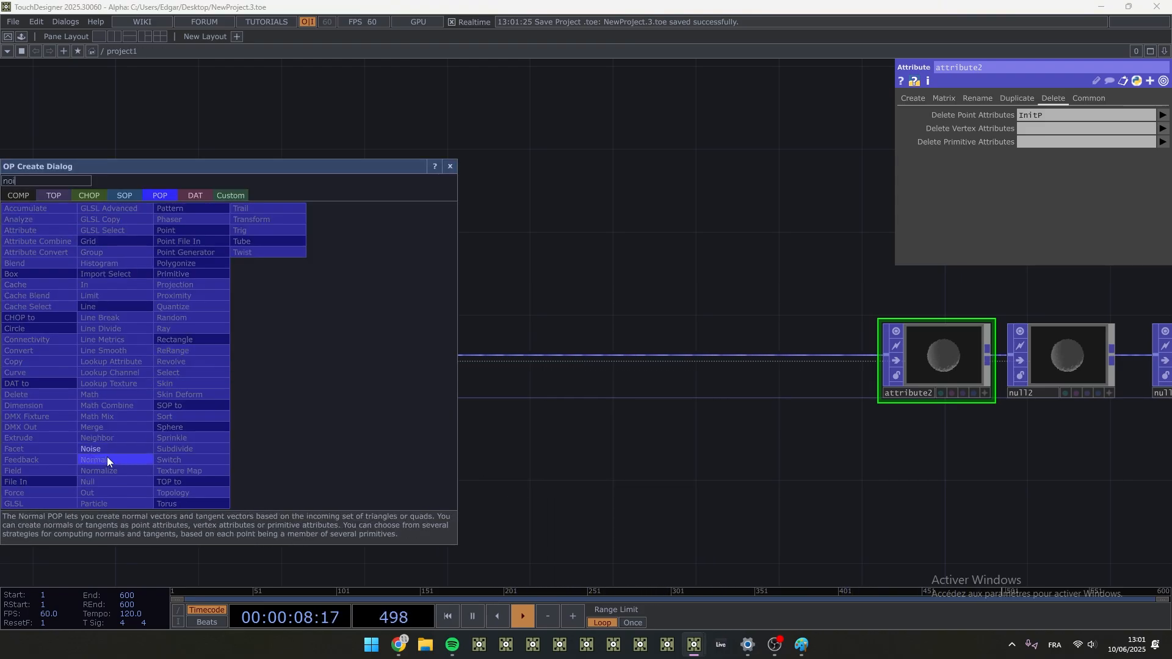
key(Return)
click(389, 361)
- Set the Noise POP's amplitude to 0.003
scroll(396, 366, up, 5)
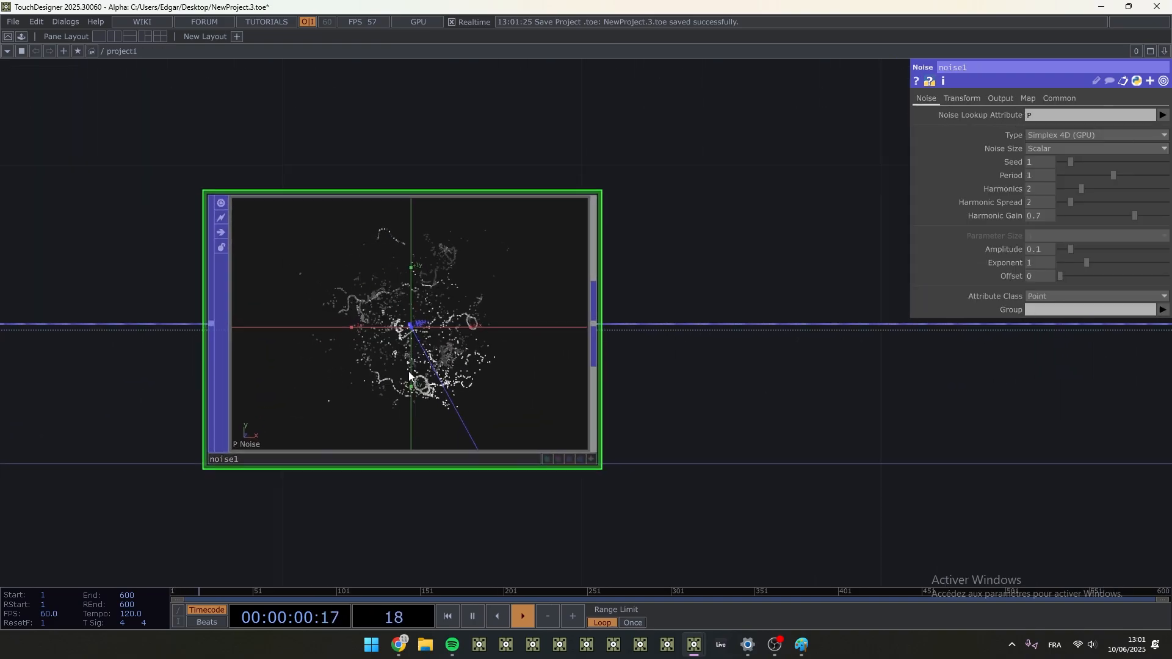
scroll(395, 372, up, 1)
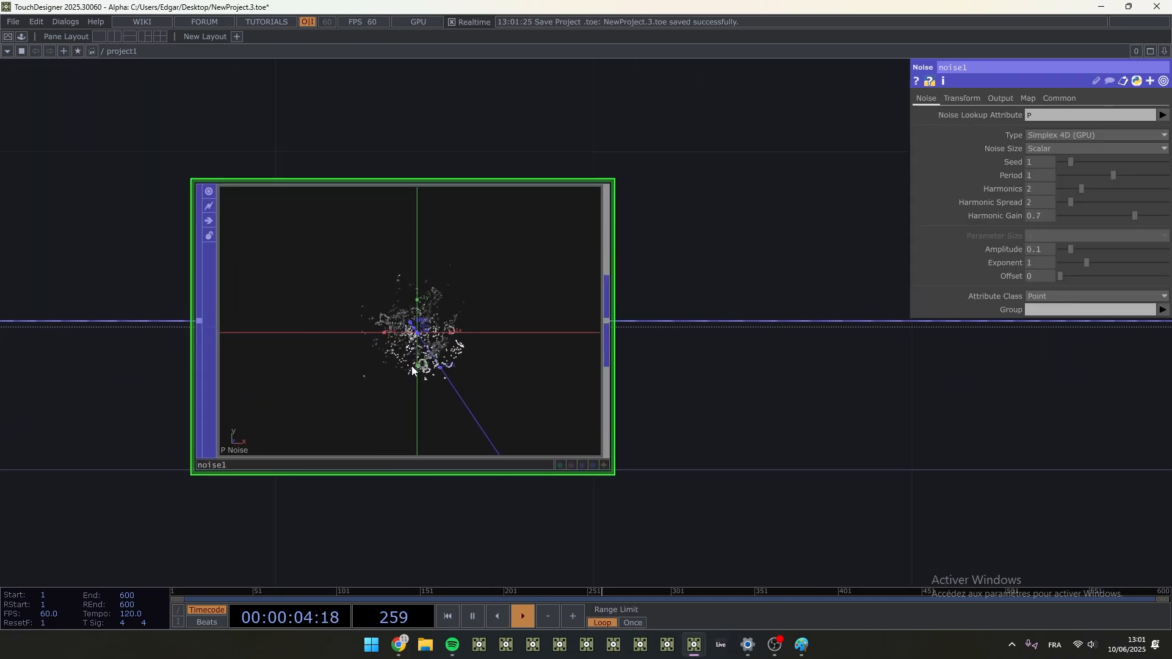
scroll(411, 365, up, 4)
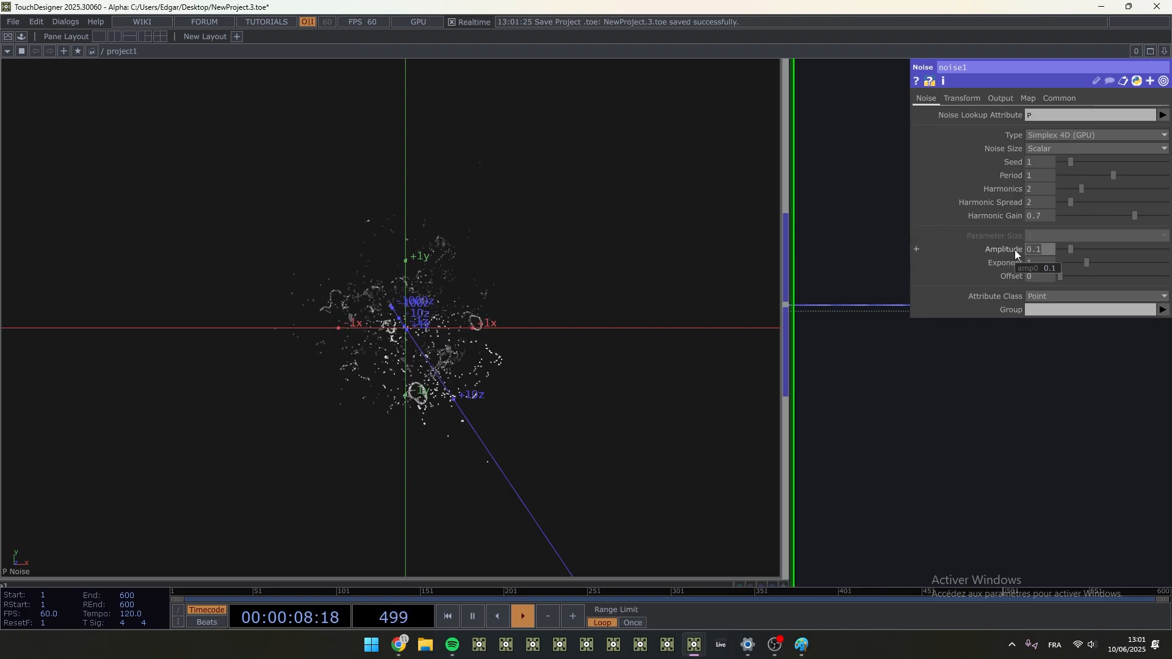
text(0.003)
key(Return)
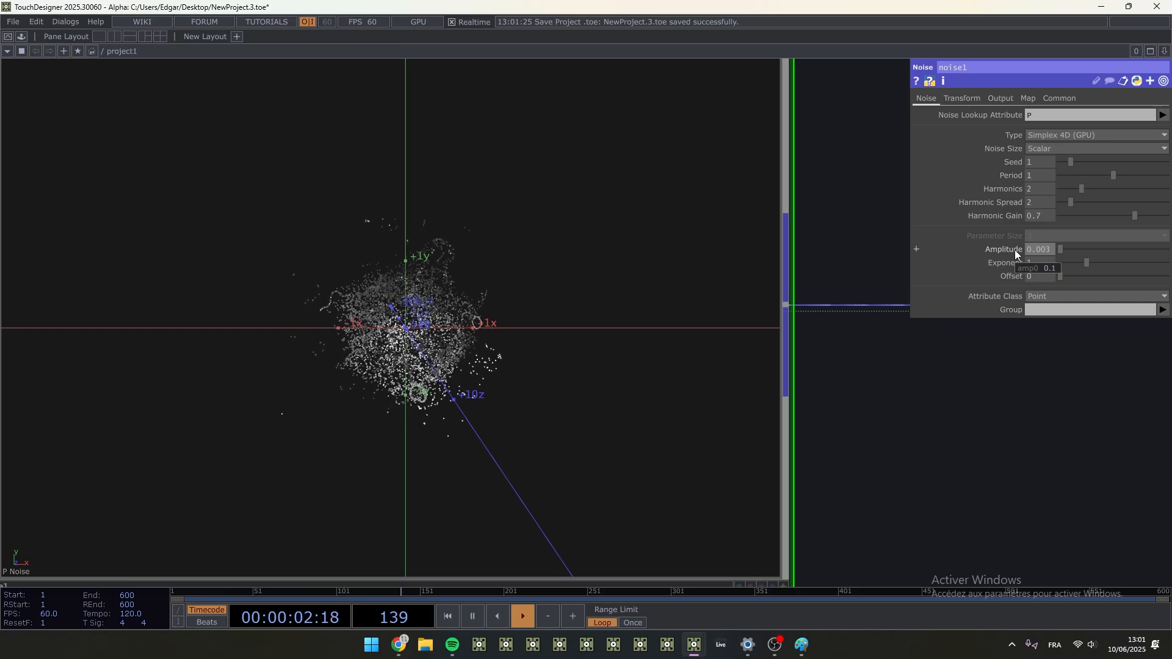
- Undo the last amplitude change on the Noise POP and set its seed to 1.2
key(ctrl+z)
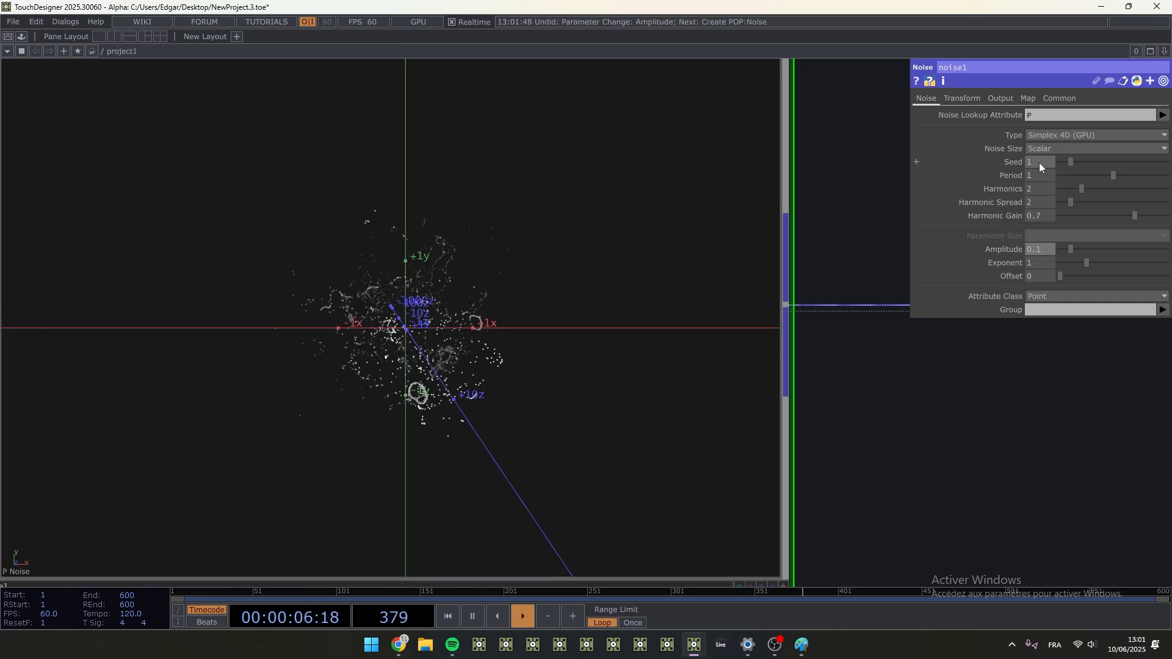
drag(1038, 161, 1046, 148)
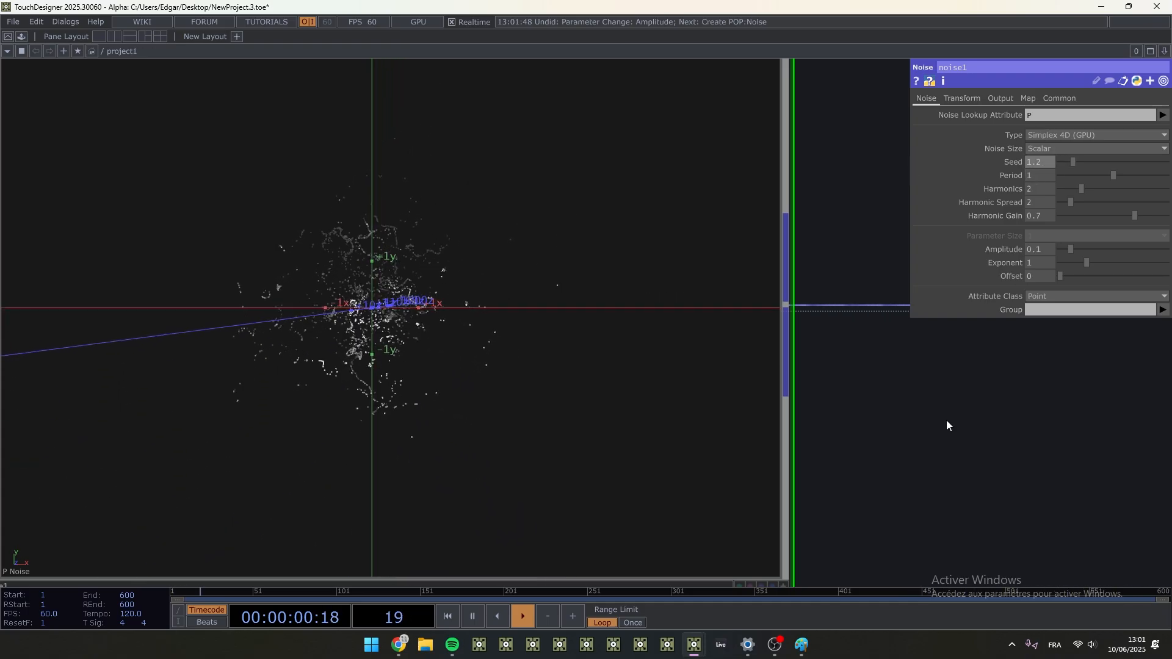
scroll(403, 390, down, 3)
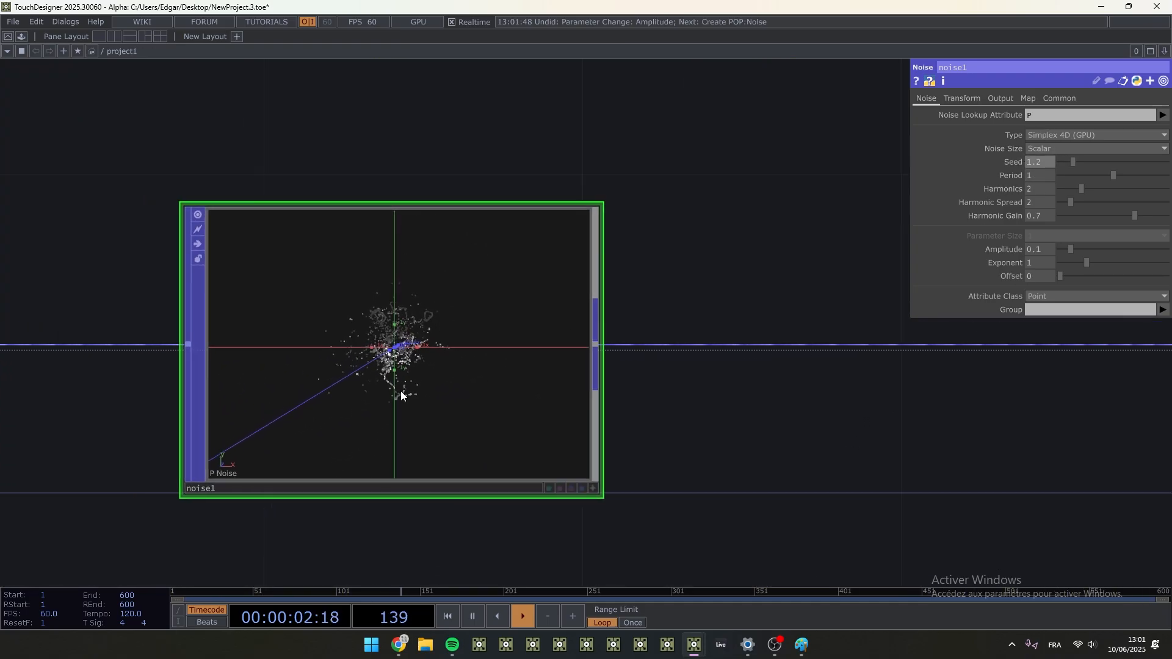
scroll(385, 348, up, 3)
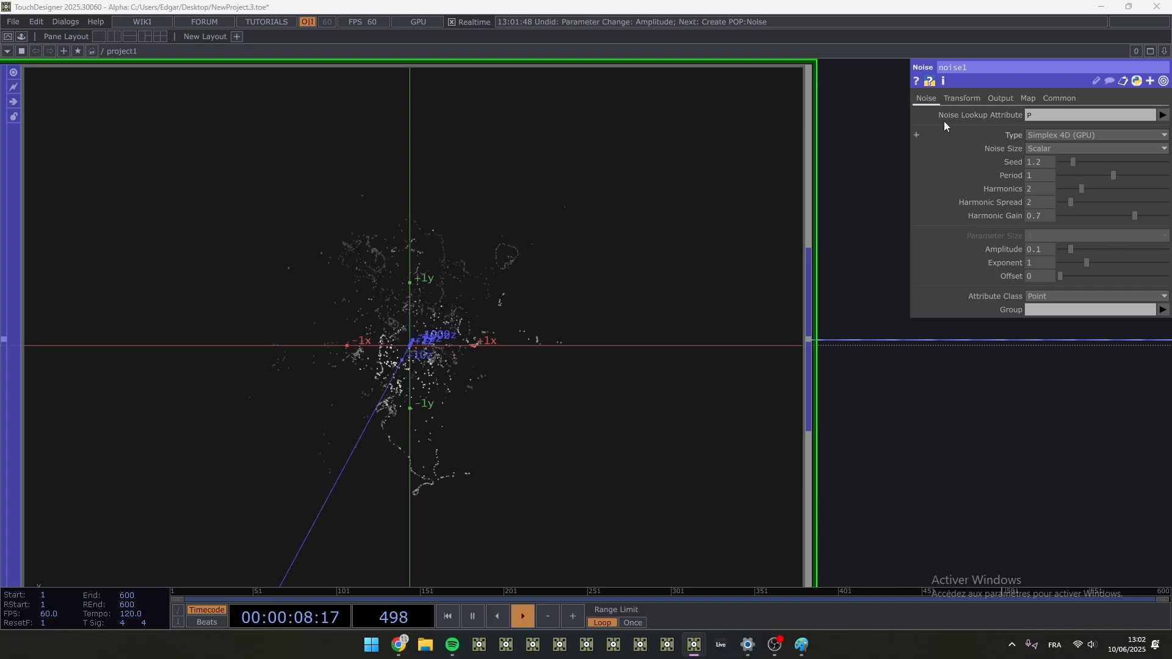
- Go through the Noise POP's parameter pages and set its Combine Entity to Curl 2D
click(962, 98)
click(1001, 98)
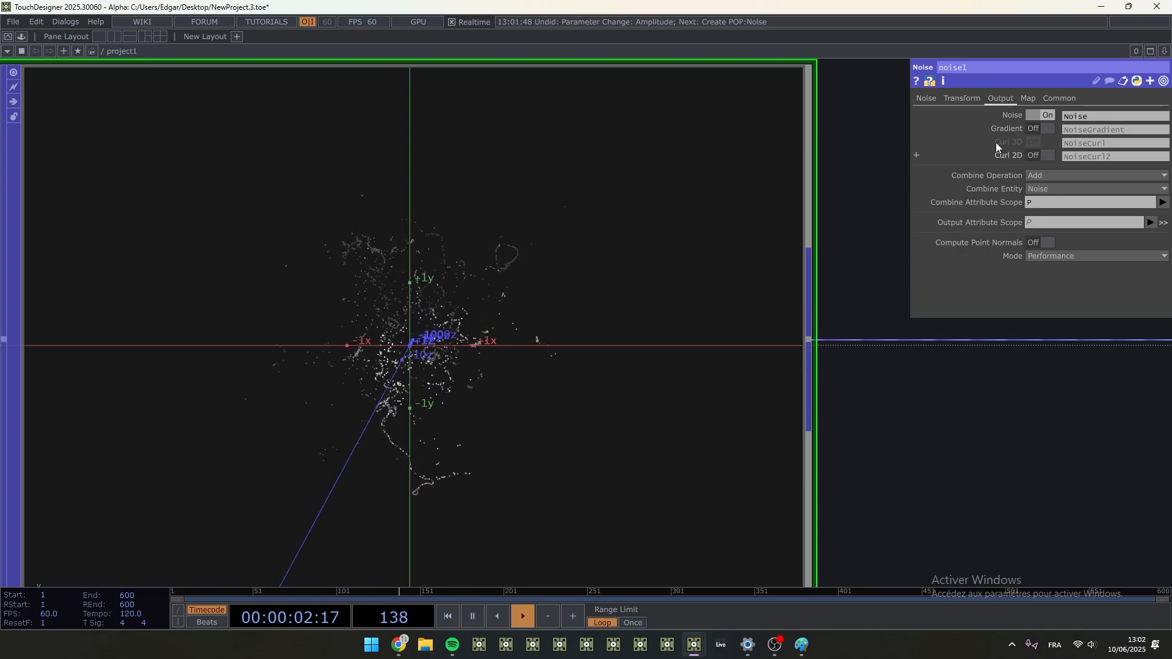
click(1028, 99)
click(997, 98)
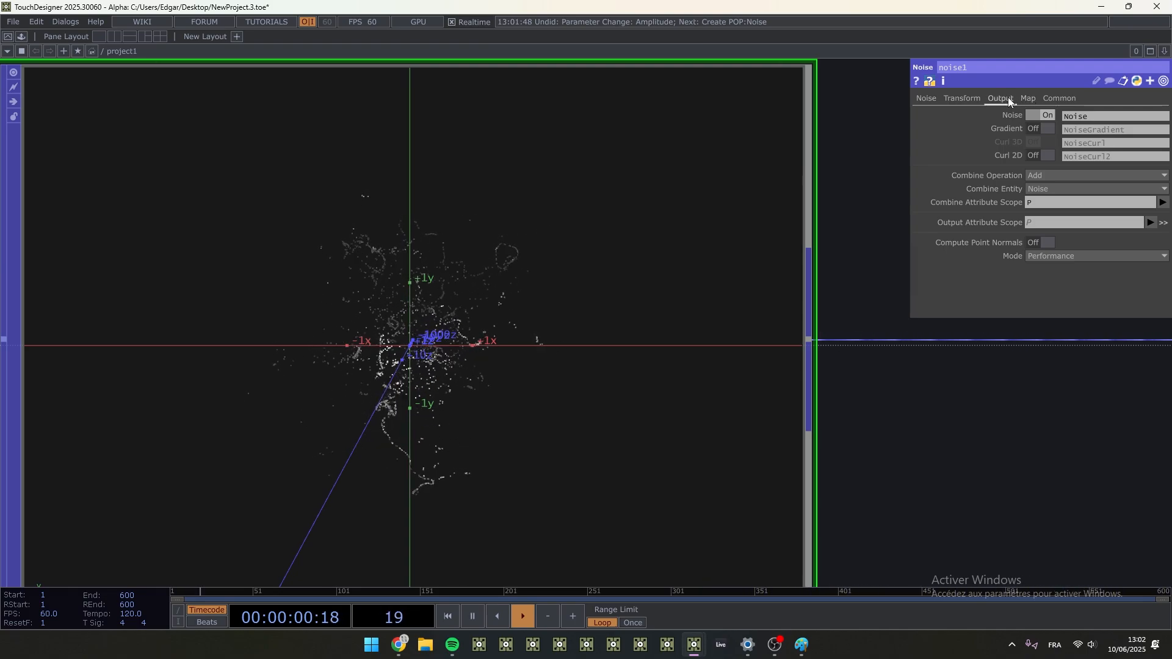
click(933, 97)
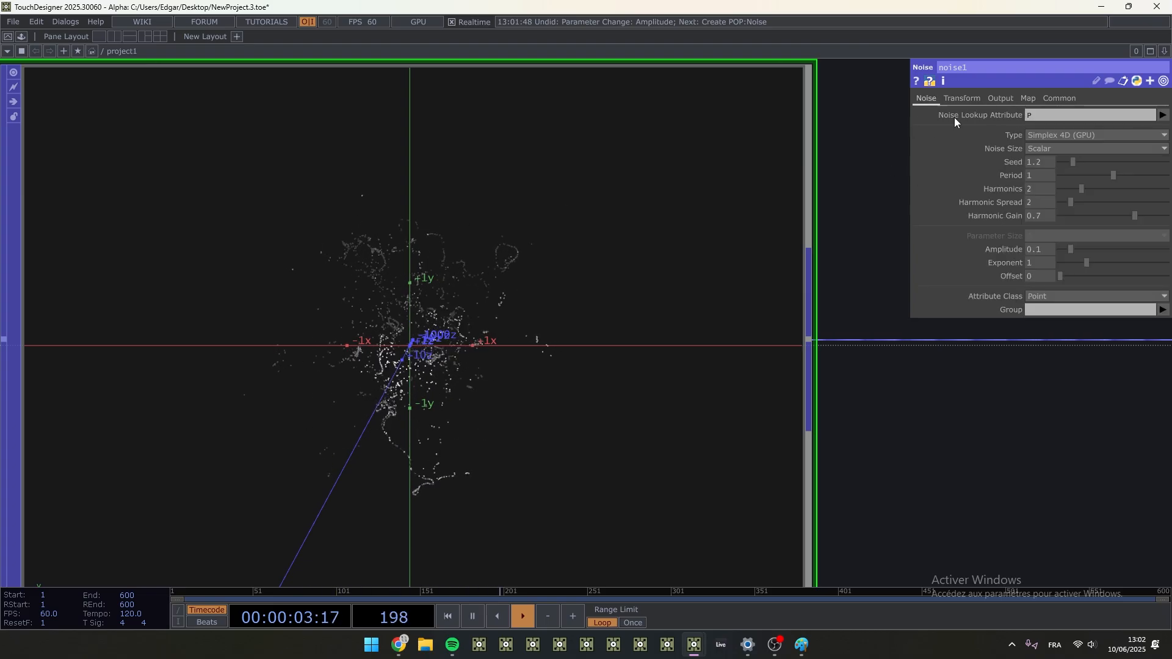
click(1003, 98)
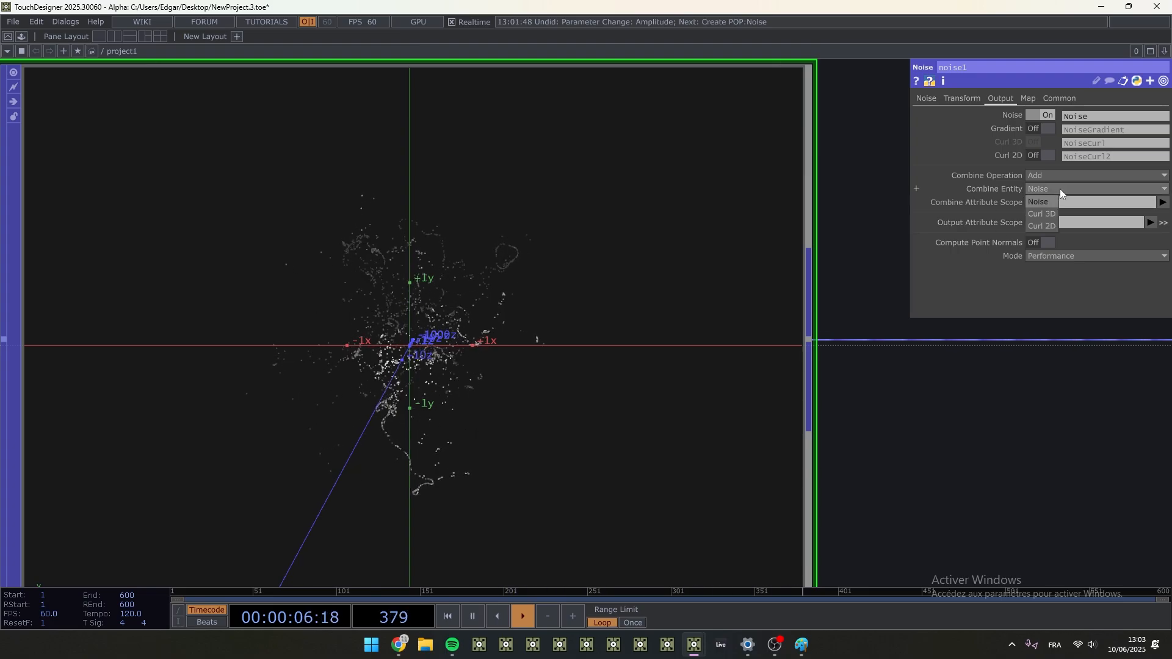
click(1042, 226)
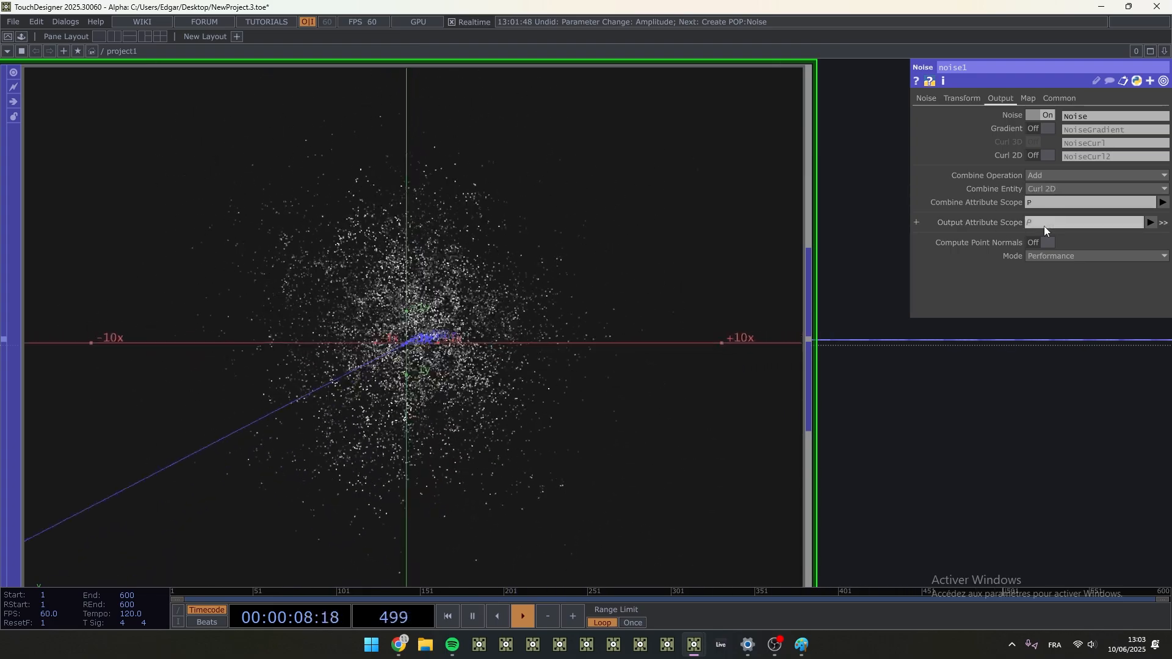
- Set the Noise POP's amplitude to 0.02 and make its viewer interactive to view the particles from the side
click(926, 98)
middle_drag(1035, 249, 1033, 230)
drag(945, 455, 917, 342)
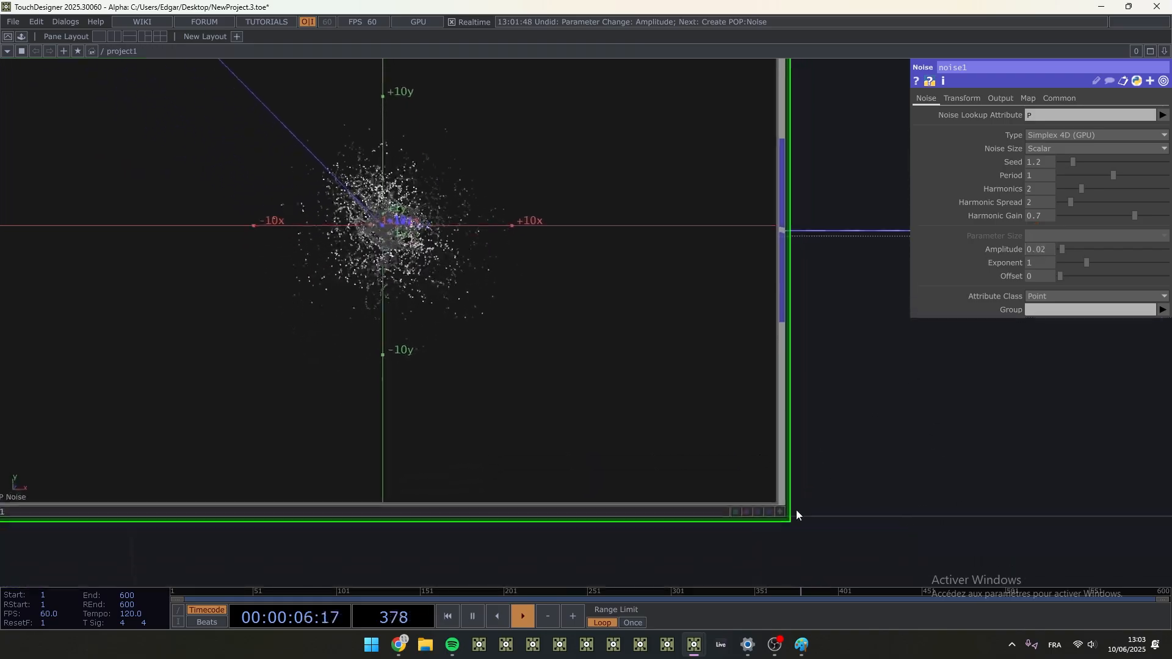
click(778, 496)
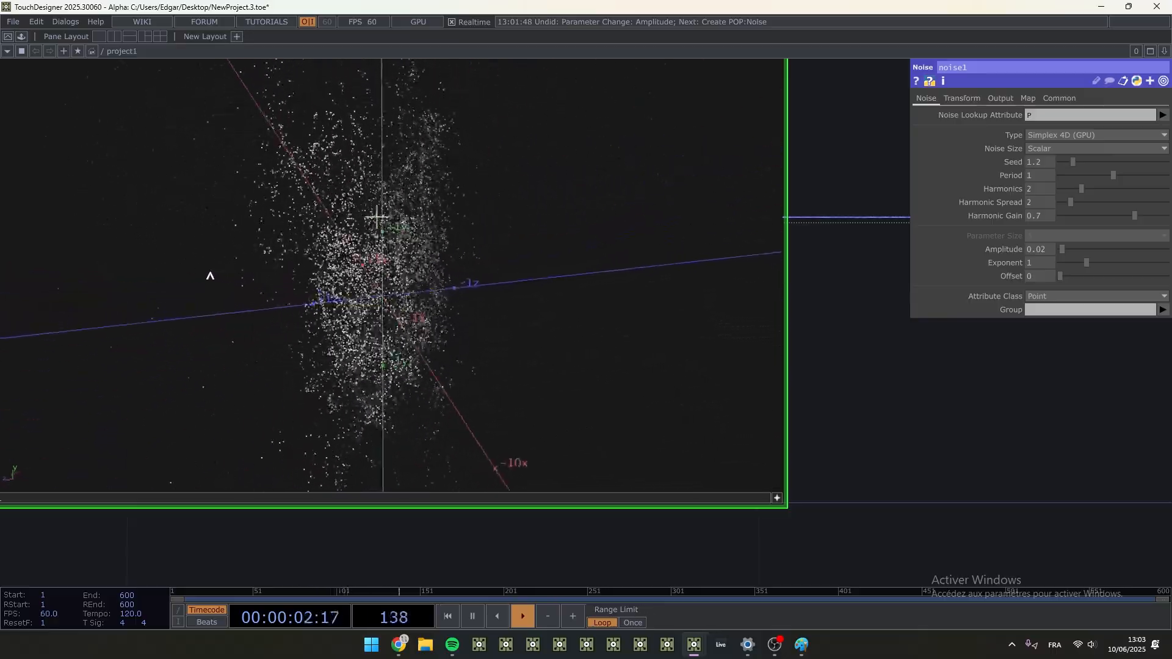
- Set the Noise POP's Combine Entity to Curl 3D and view the particles from another angle
click(1013, 98)
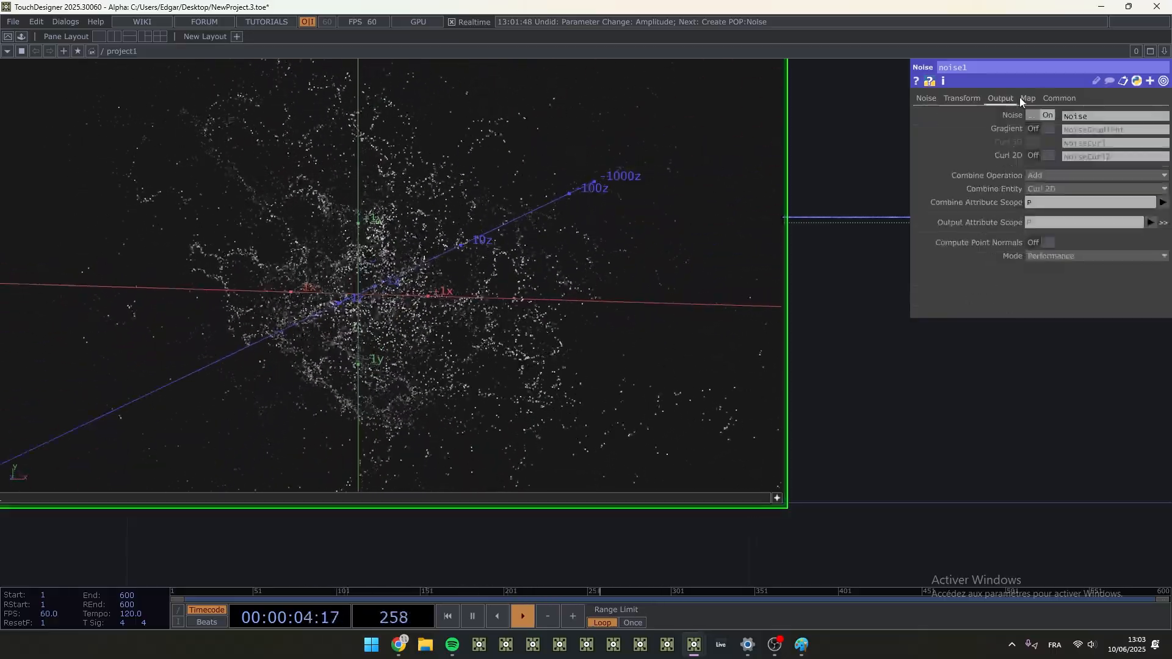
click(1052, 190)
click(1043, 224)
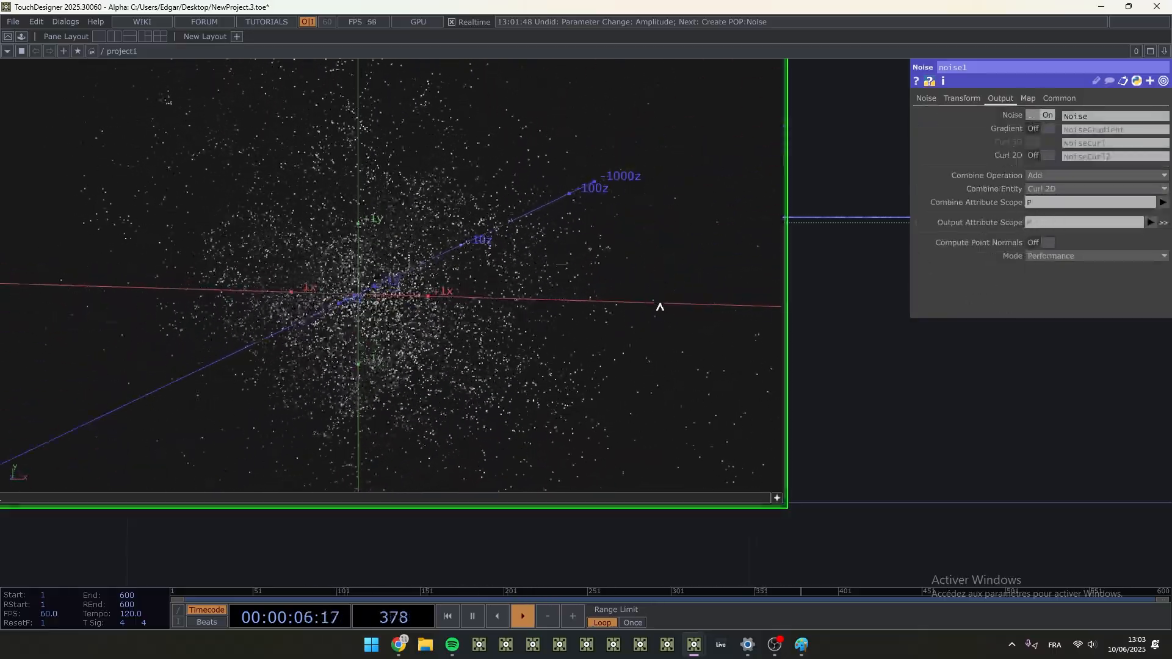
drag(666, 298, 593, 296)
- Set the Noise POP's amplitude to 0.008 and save the project
click(924, 99)
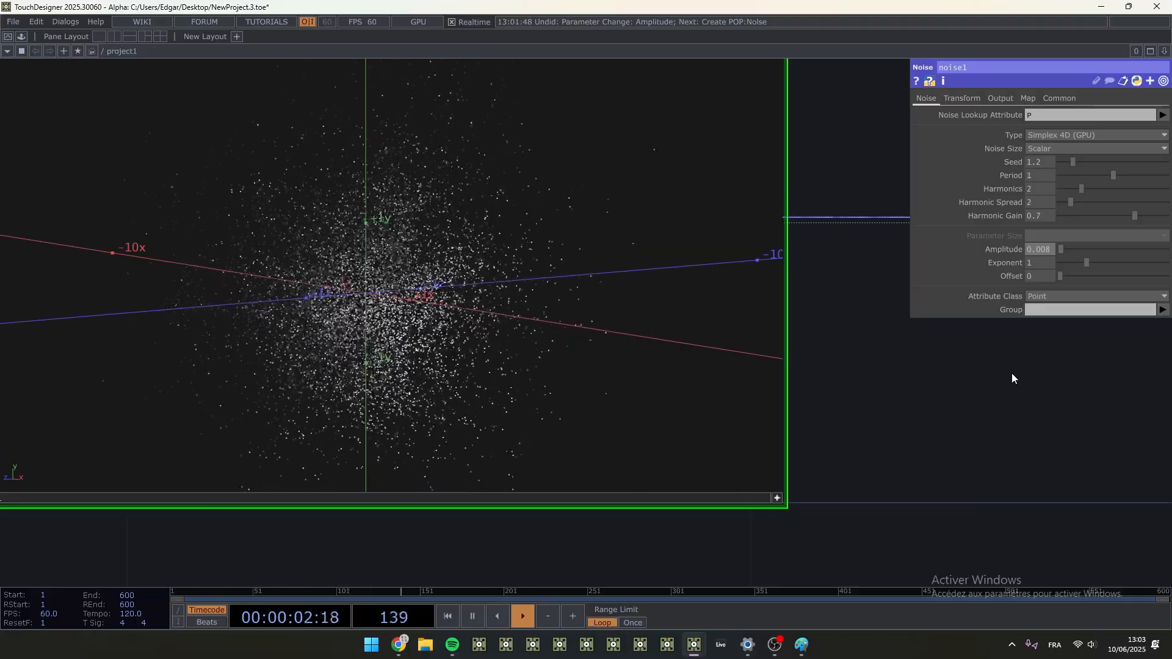
scroll(1011, 372, down, 5)
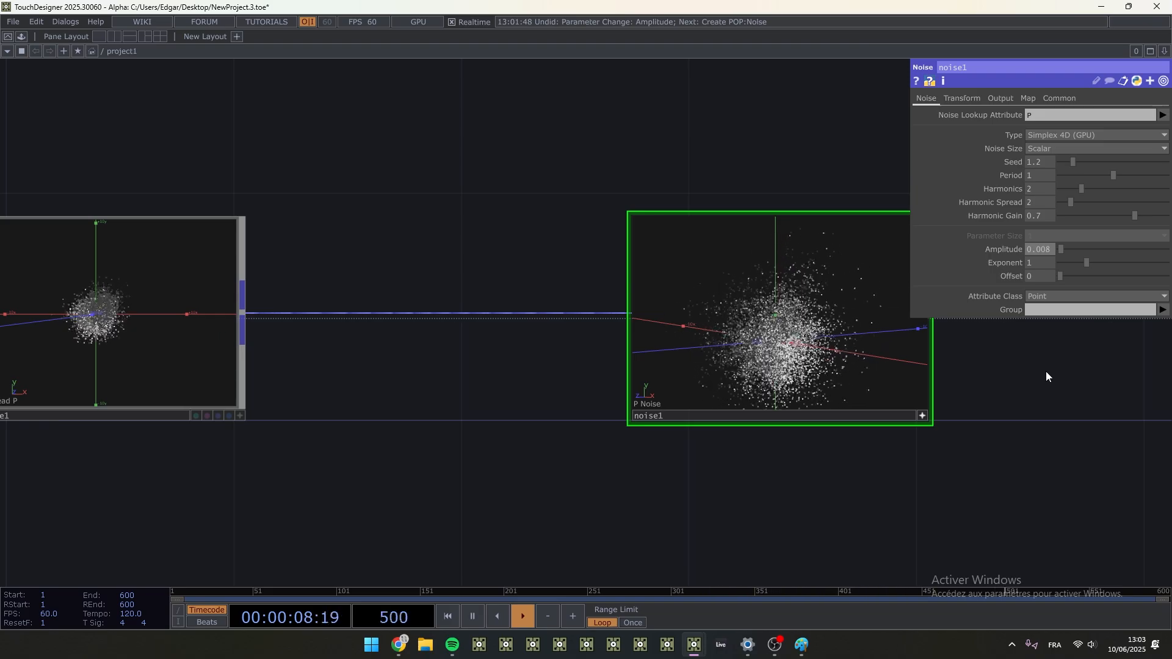
scroll(1041, 365, down, 5)
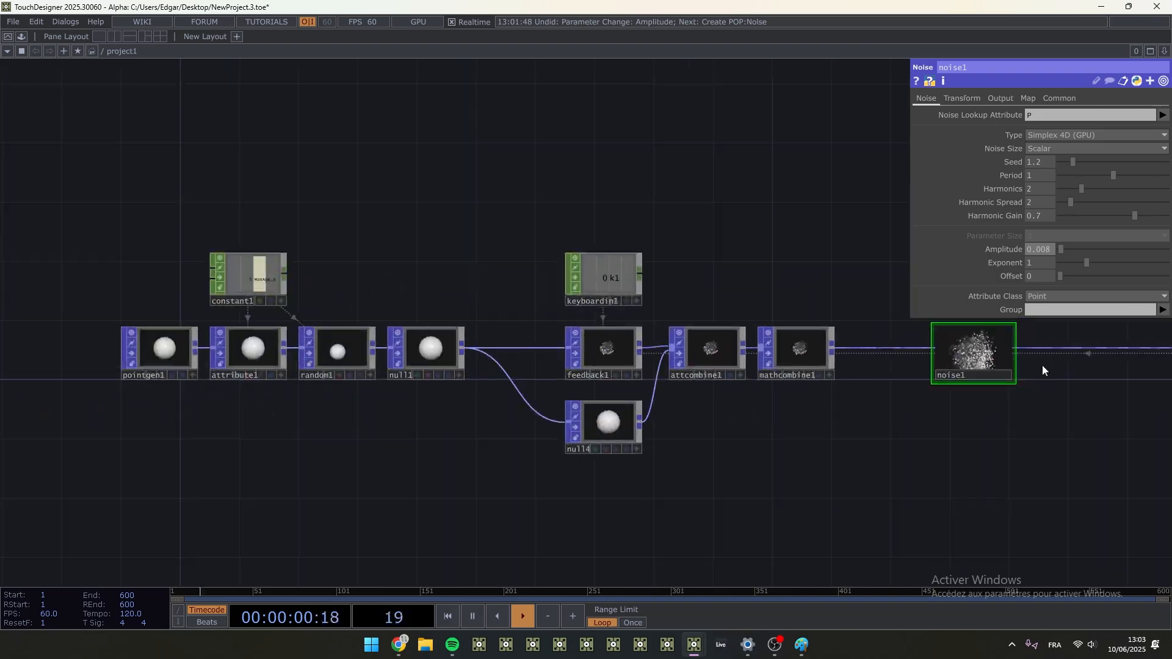
key(ctrl+s)
- Set pointgen1's number of points to 100000 and reset the feedback loop
click(165, 349)
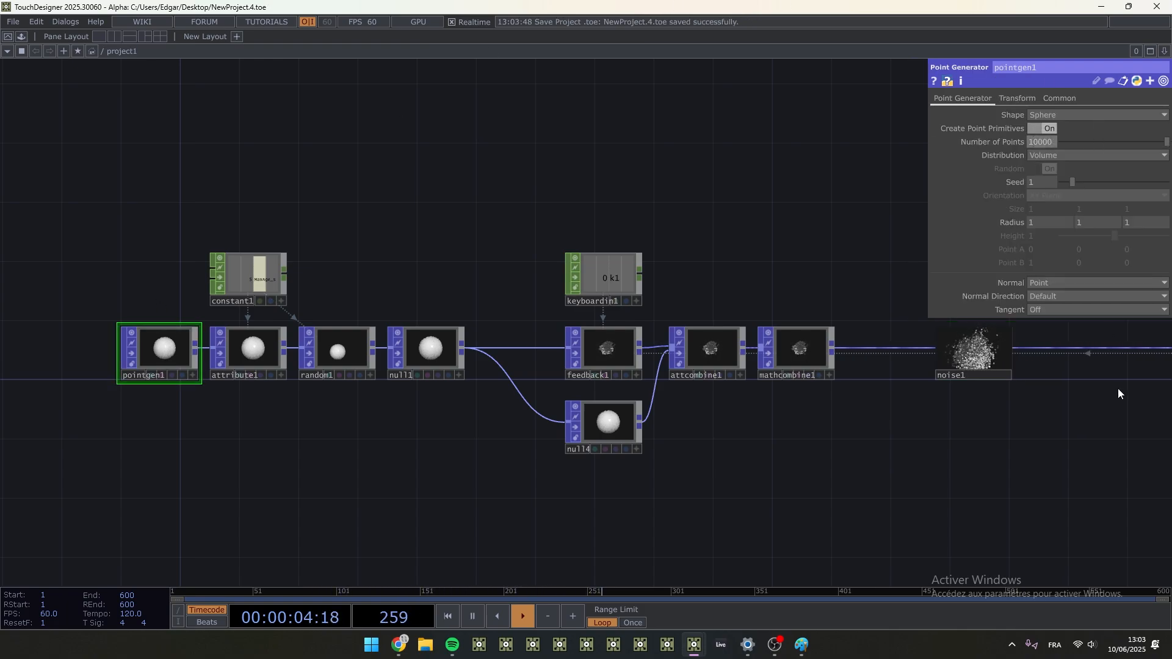
text(0)
key(Return)
key(1)
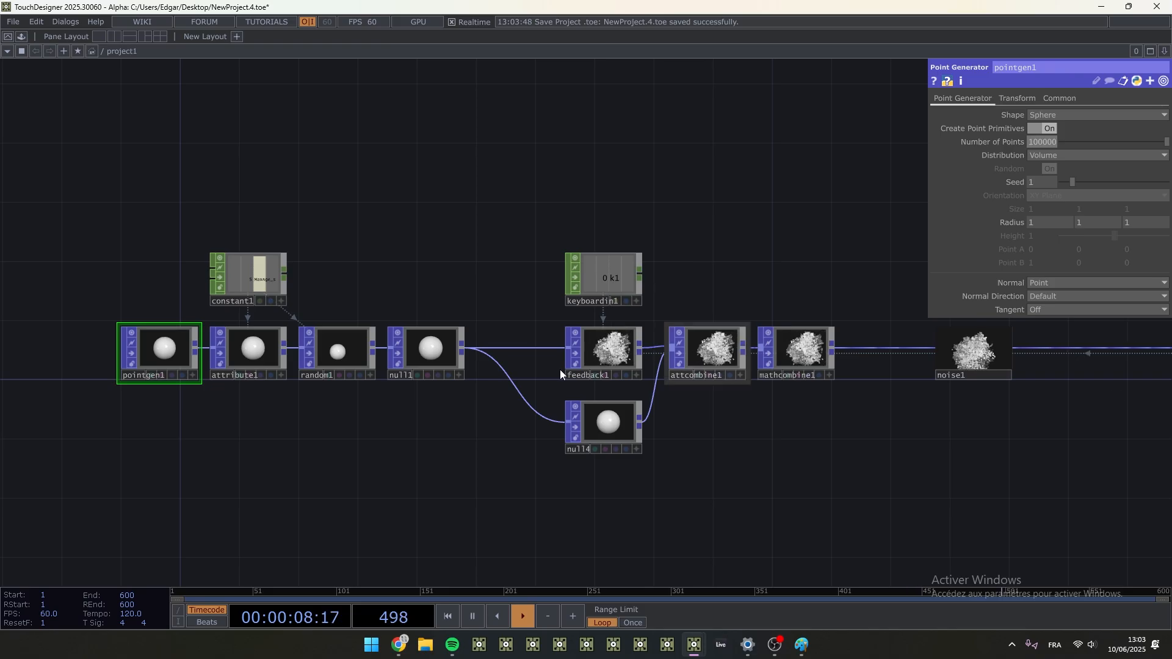
- Set the amplitude of noise1 to 0.003
drag(892, 296, 460, 277)
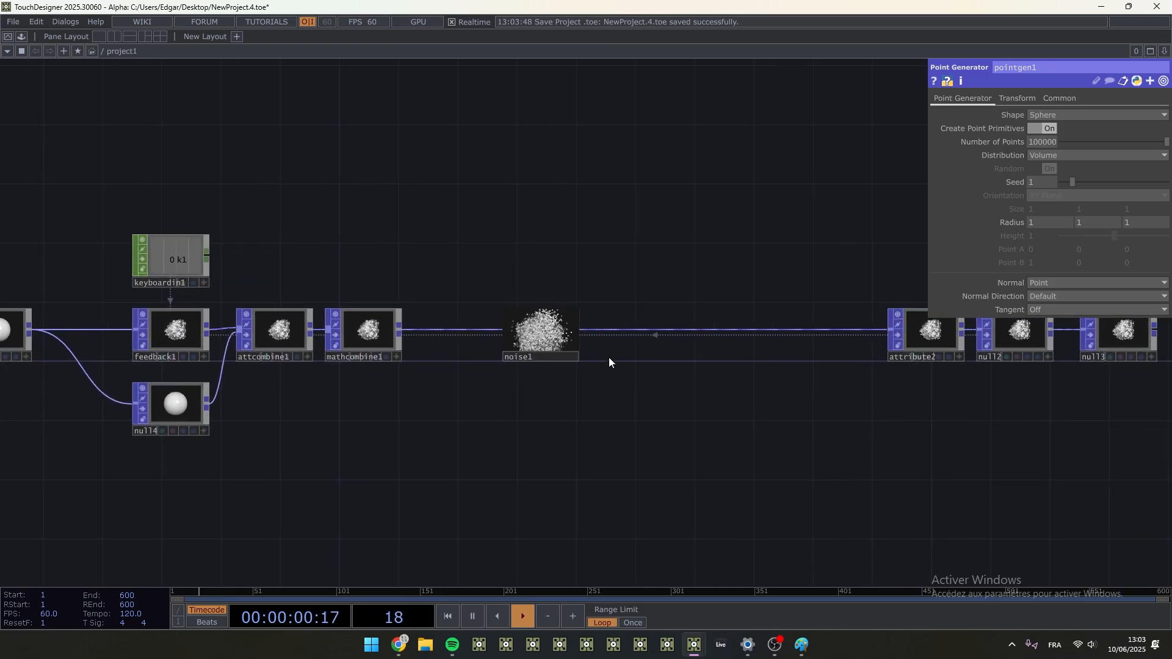
scroll(609, 362, up, 5)
click(376, 311)
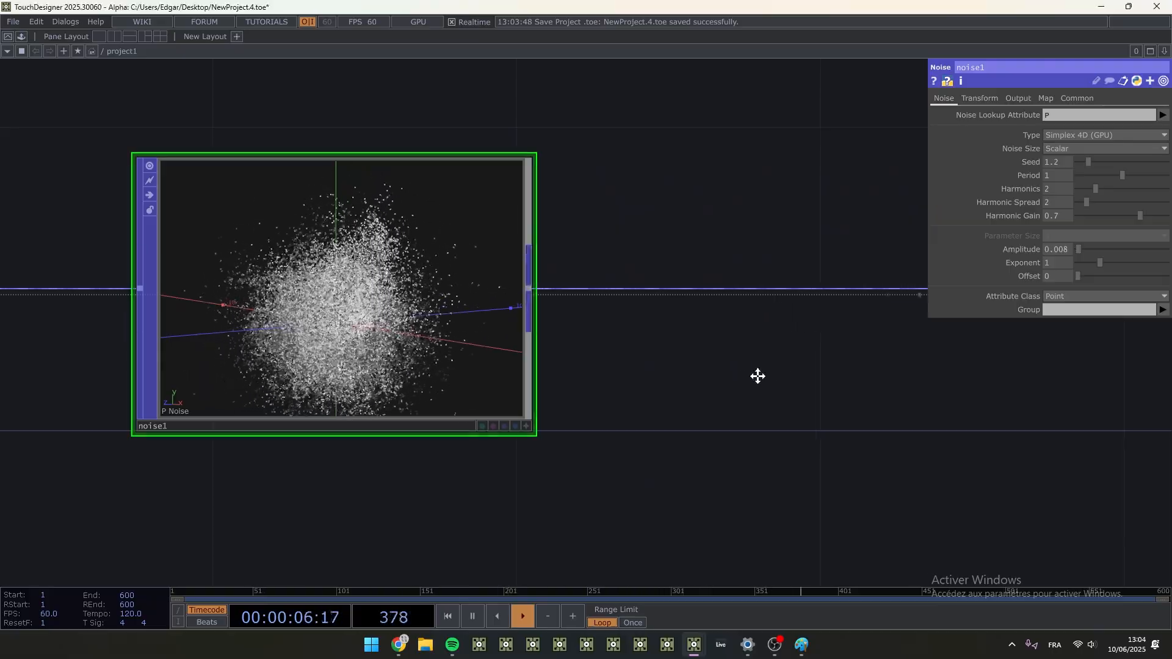
drag(757, 375, 874, 357)
scroll(509, 302, up, 3)
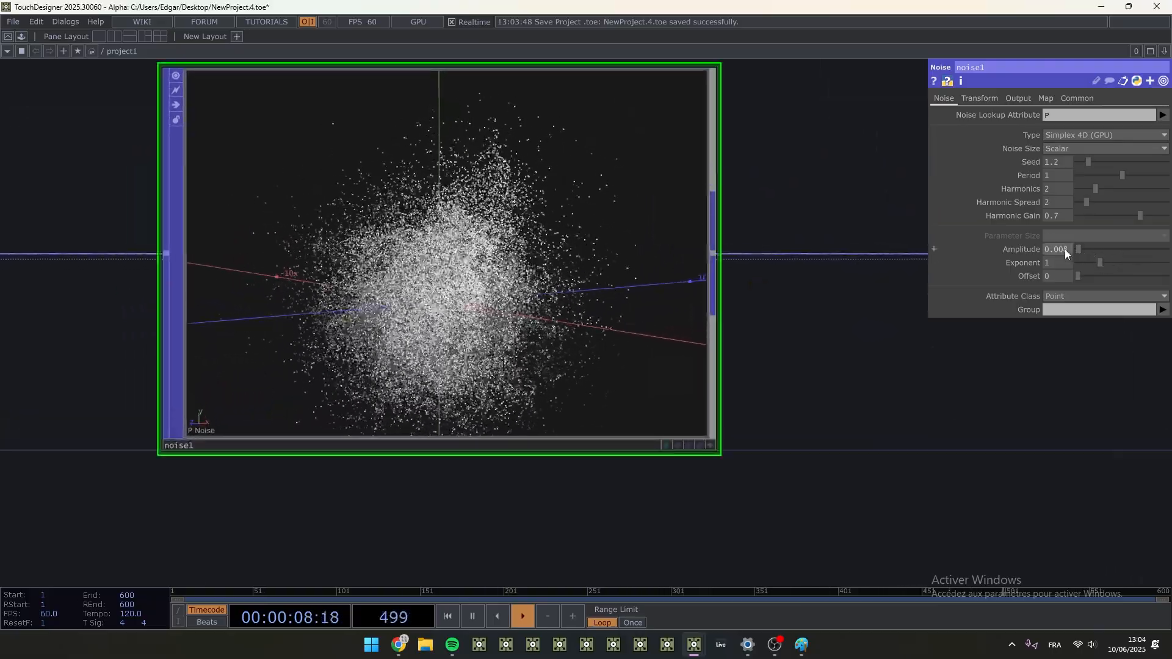
middle_drag(1065, 249, 1054, 227)
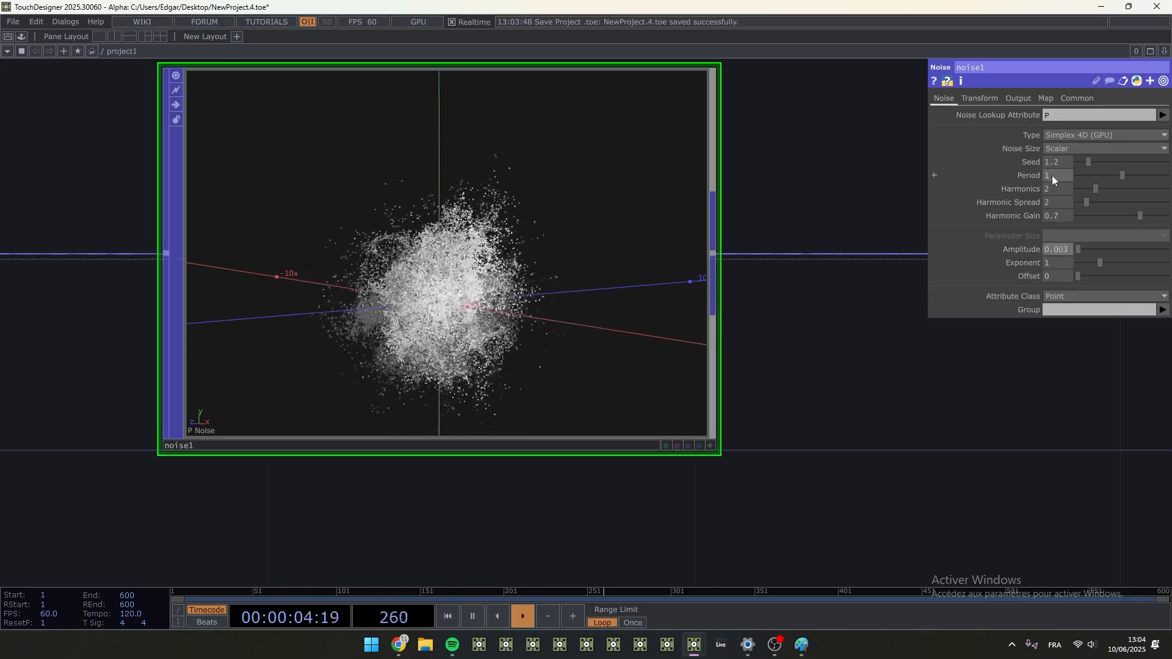
- Set the period of noise1 to 2 and orbit around the particles in its interactive viewer
drag(1122, 177, 1167, 179)
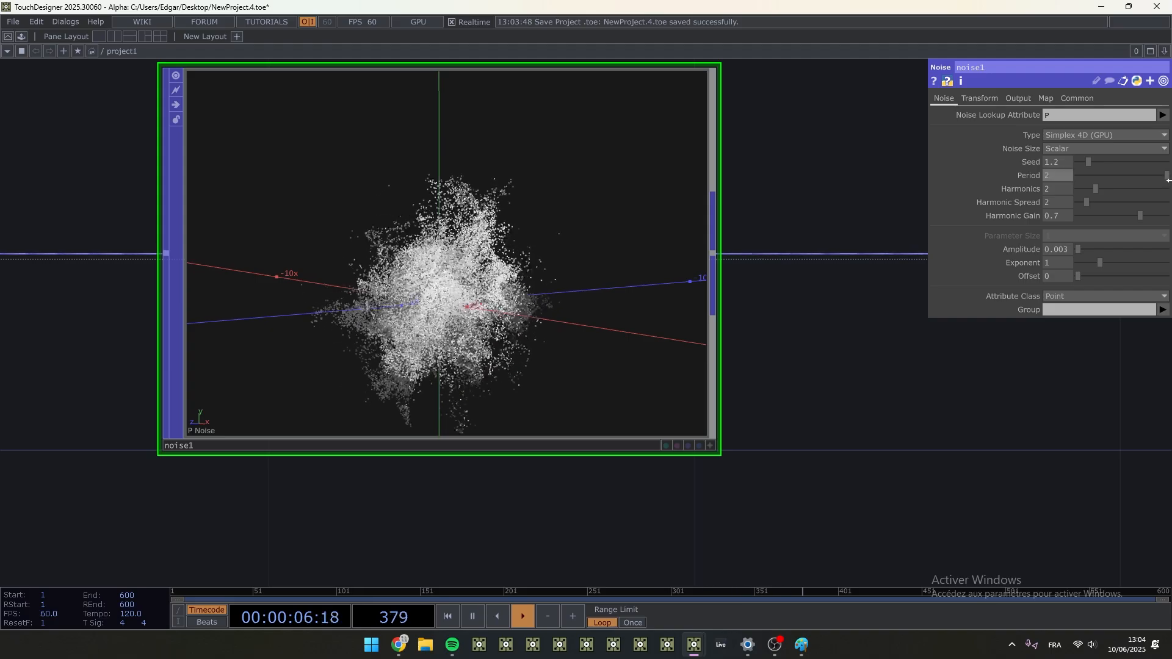
click(711, 446)
drag(476, 287, 477, 337)
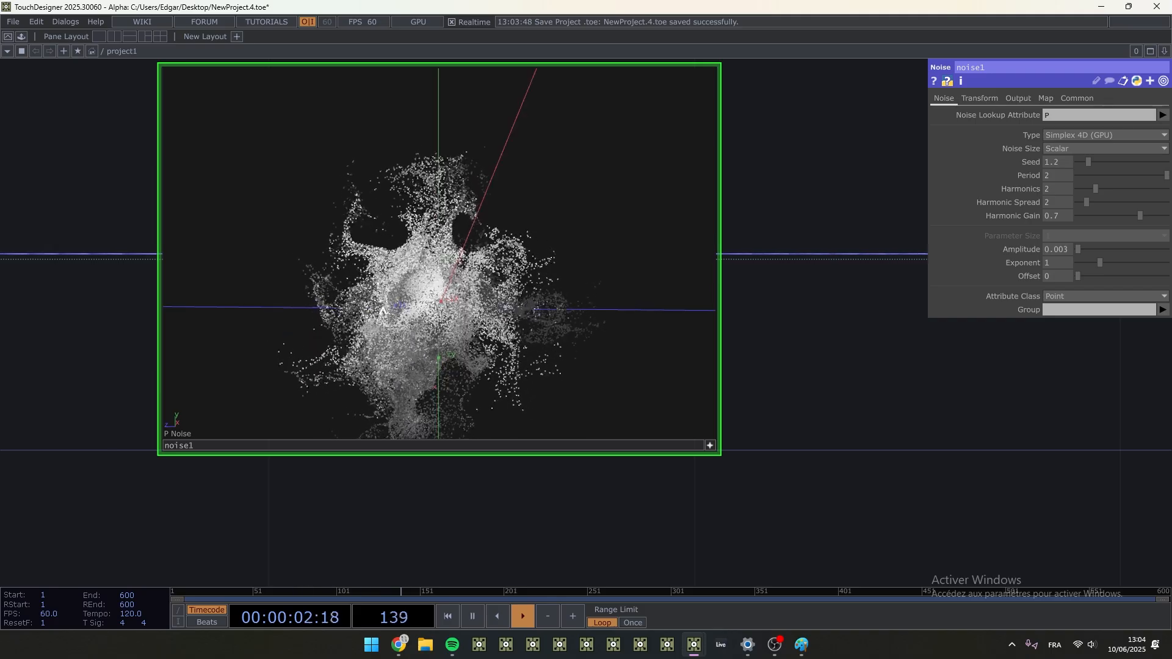
- Review the output settings of noise1 and inspect the particle shape from another angle
click(1018, 98)
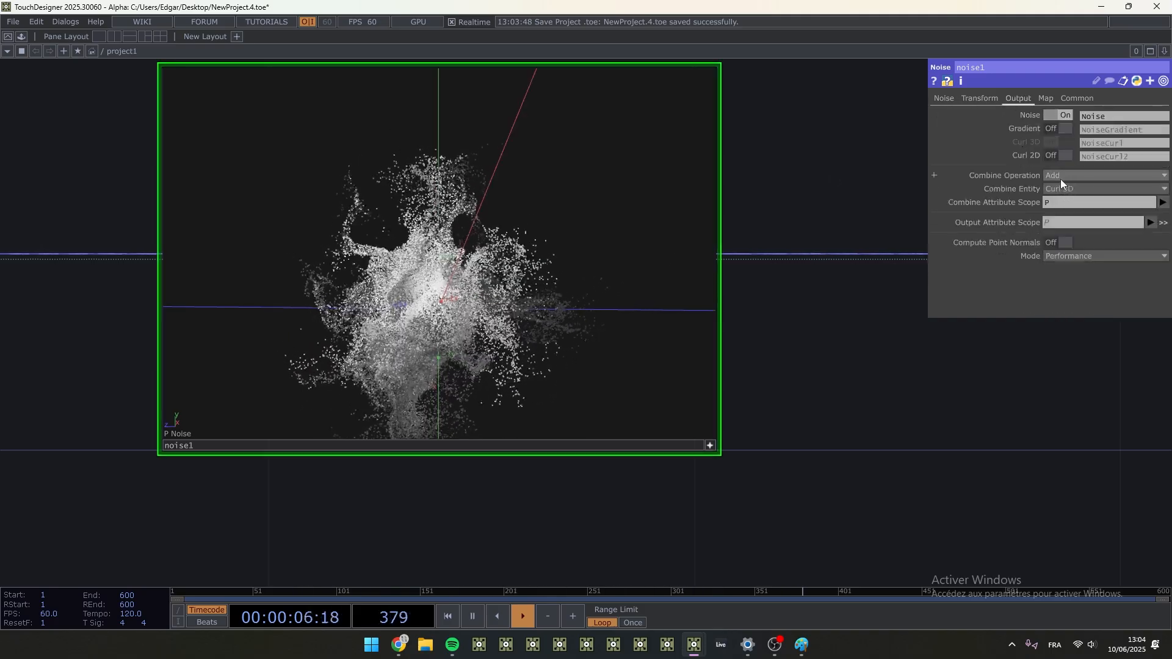
drag(845, 186, 831, 235)
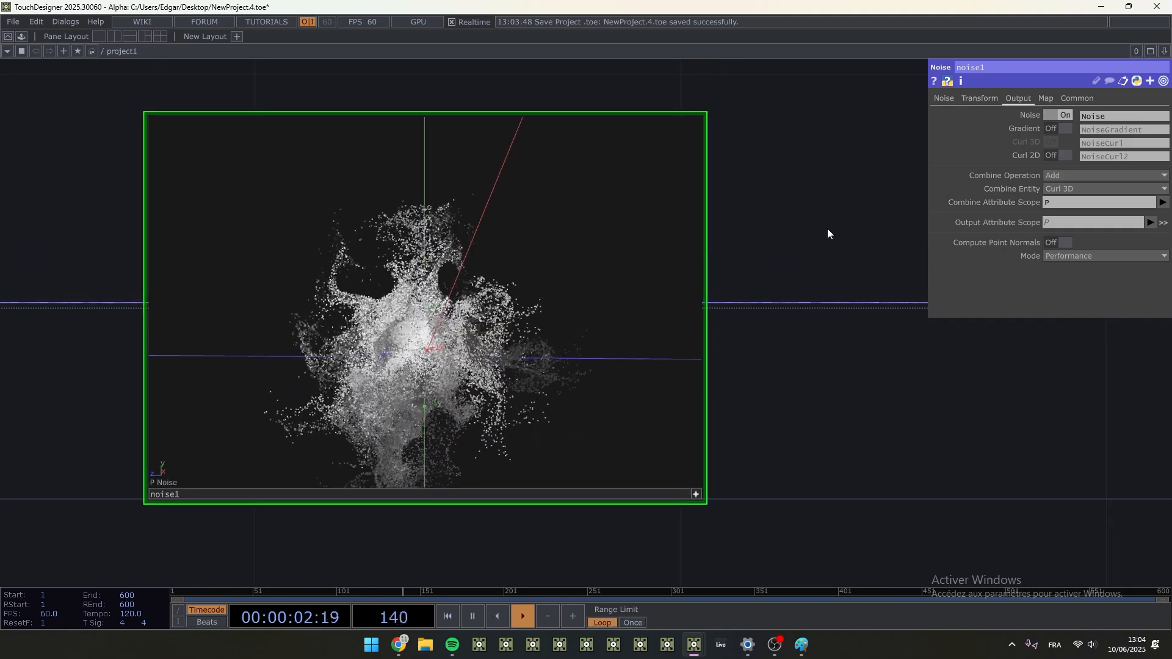
drag(560, 311, 496, 341)
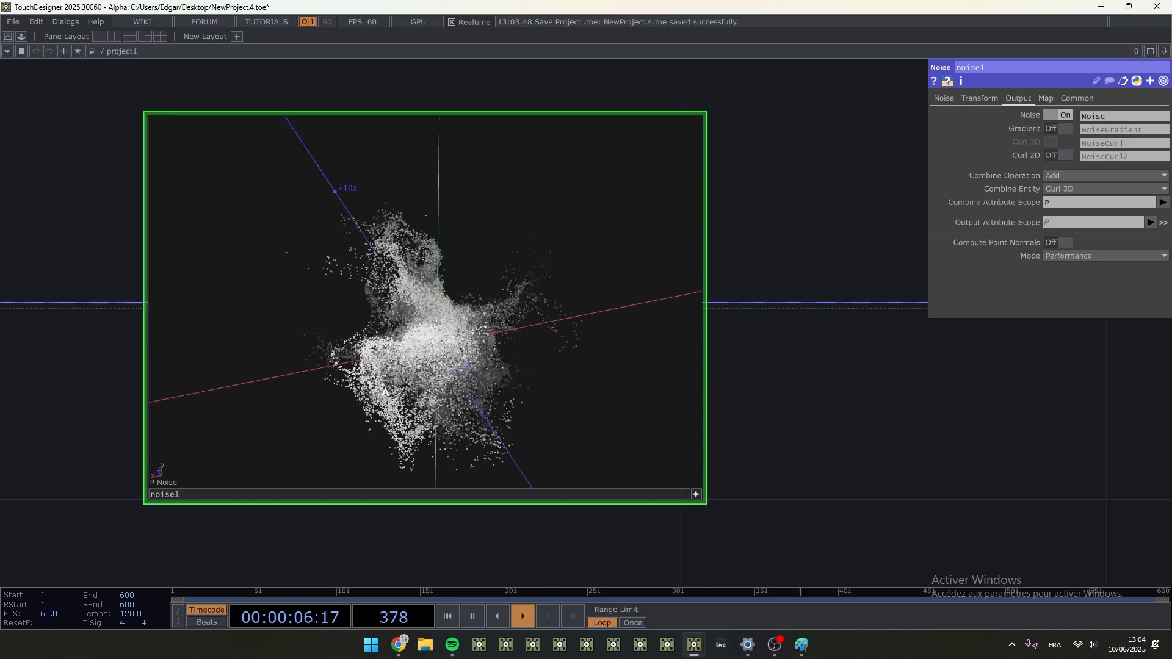
click(944, 98)
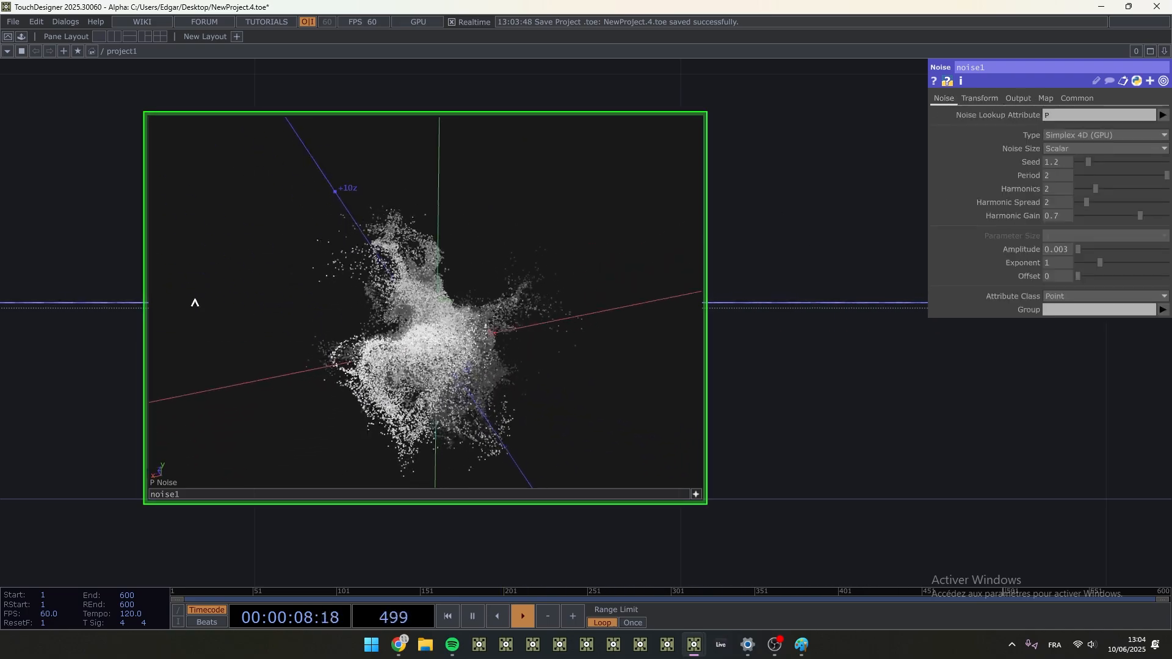
- Widen the parameter window and drive noise1's Translate 4D with the expression absTime.seconds*.1
scroll(697, 493, down, 3)
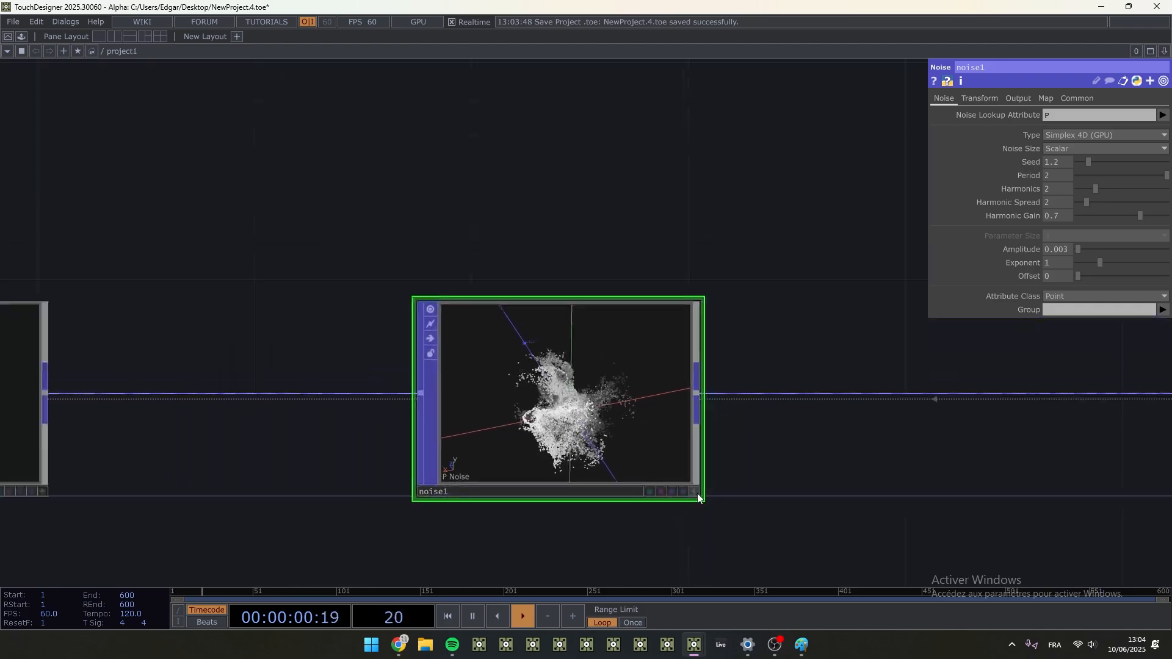
click(984, 98)
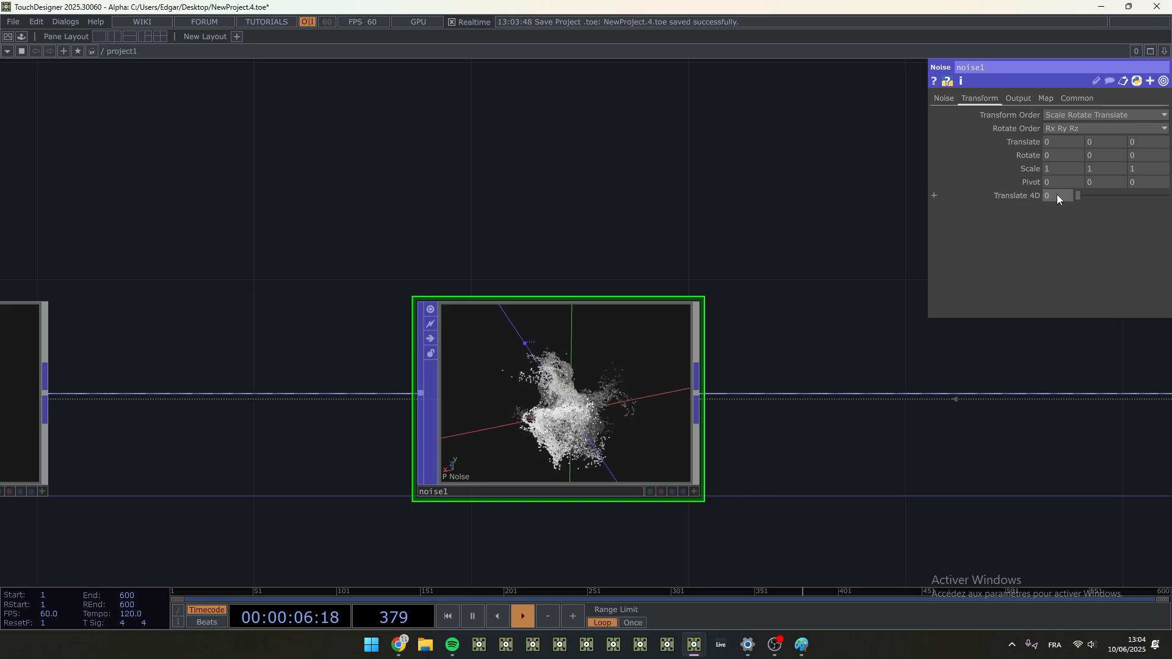
drag(927, 233, 734, 232)
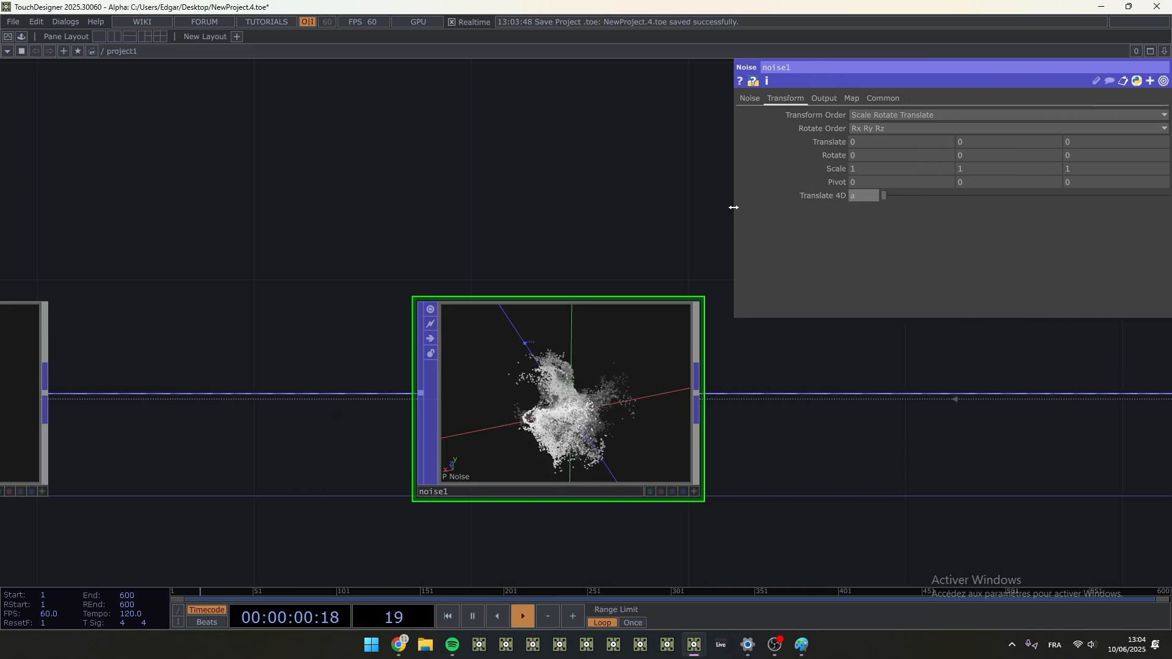
click(820, 196)
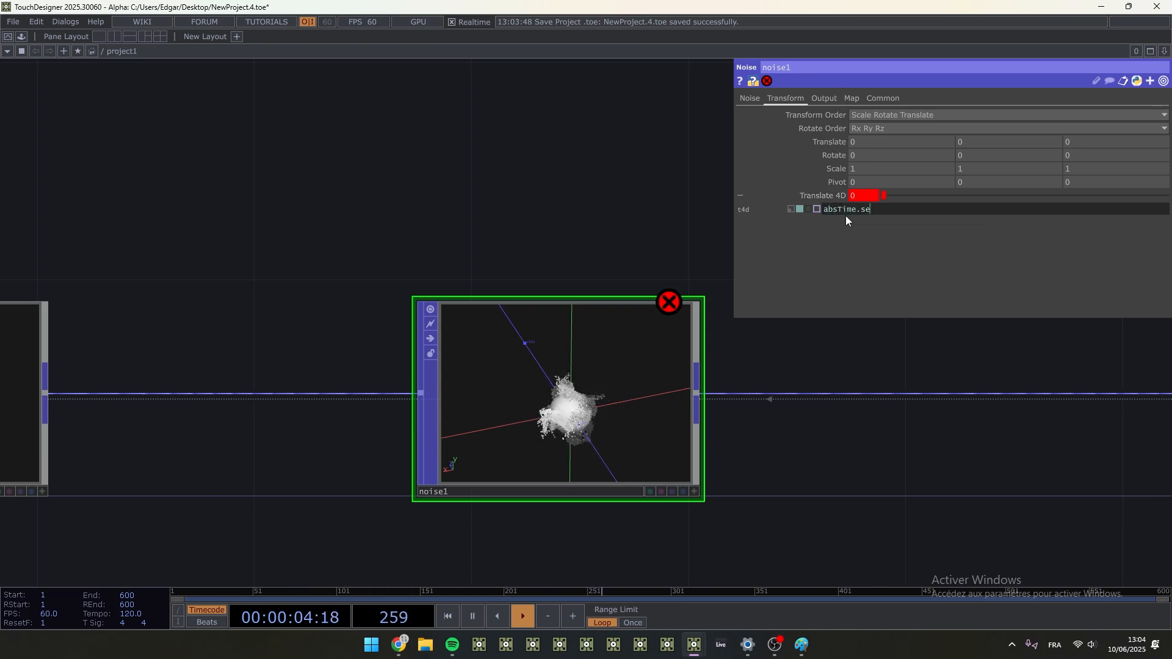
text(conds*.)
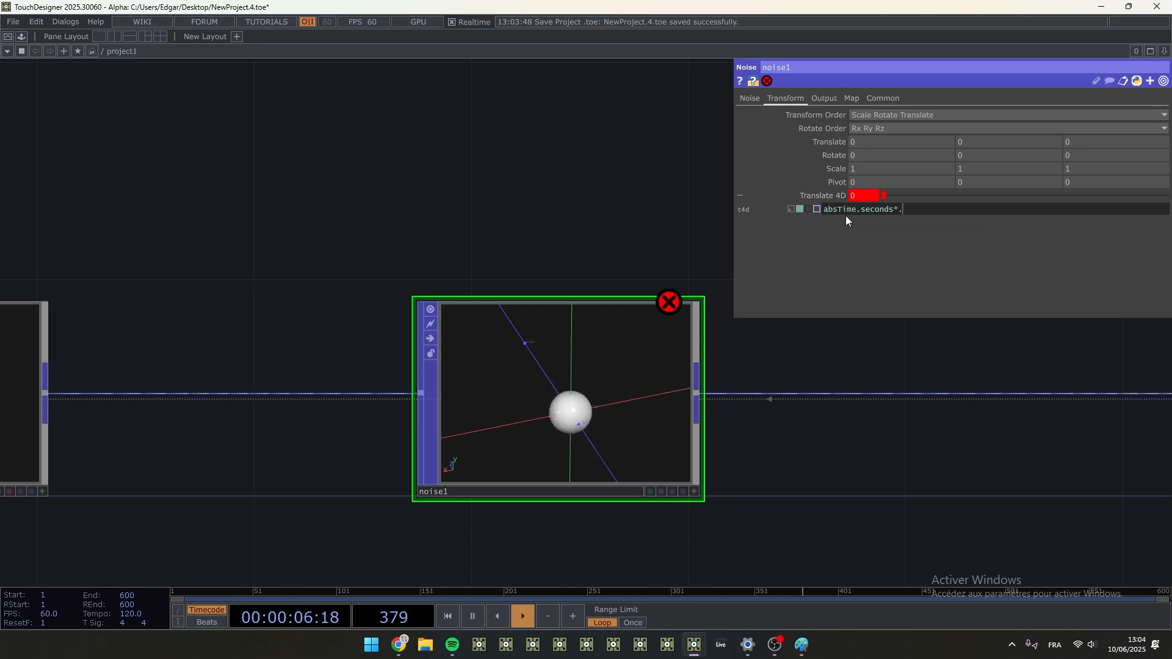
text(1)
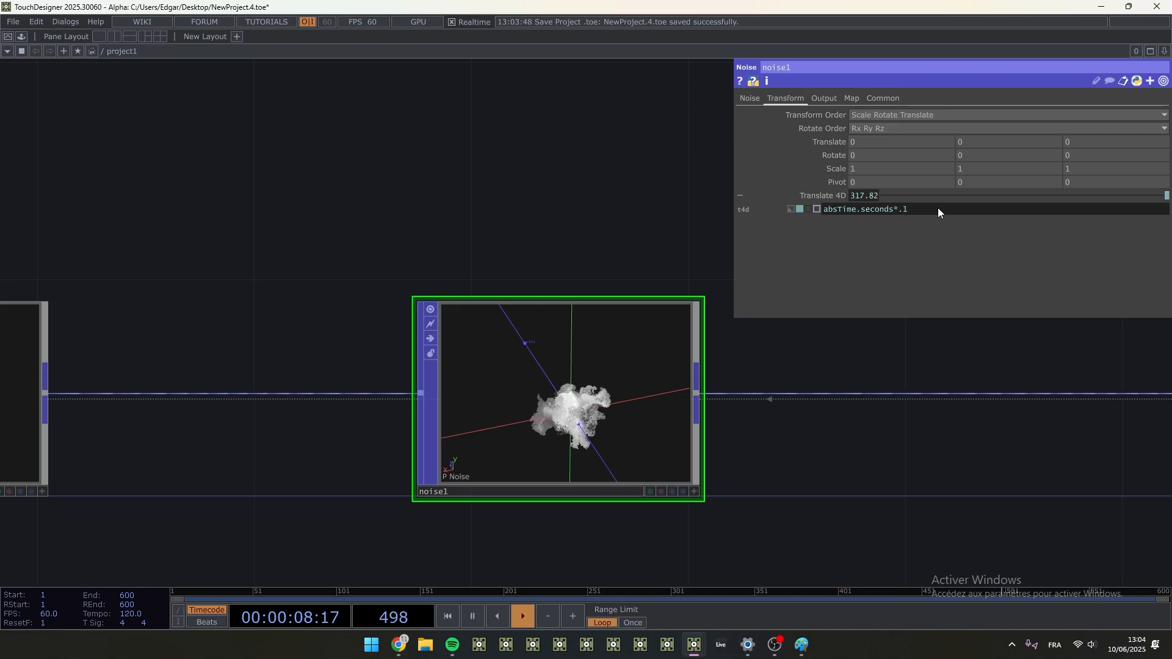
- Replace the Translate 4D expression on noise1 with 0
drag(937, 207, 693, 245)
text(0)
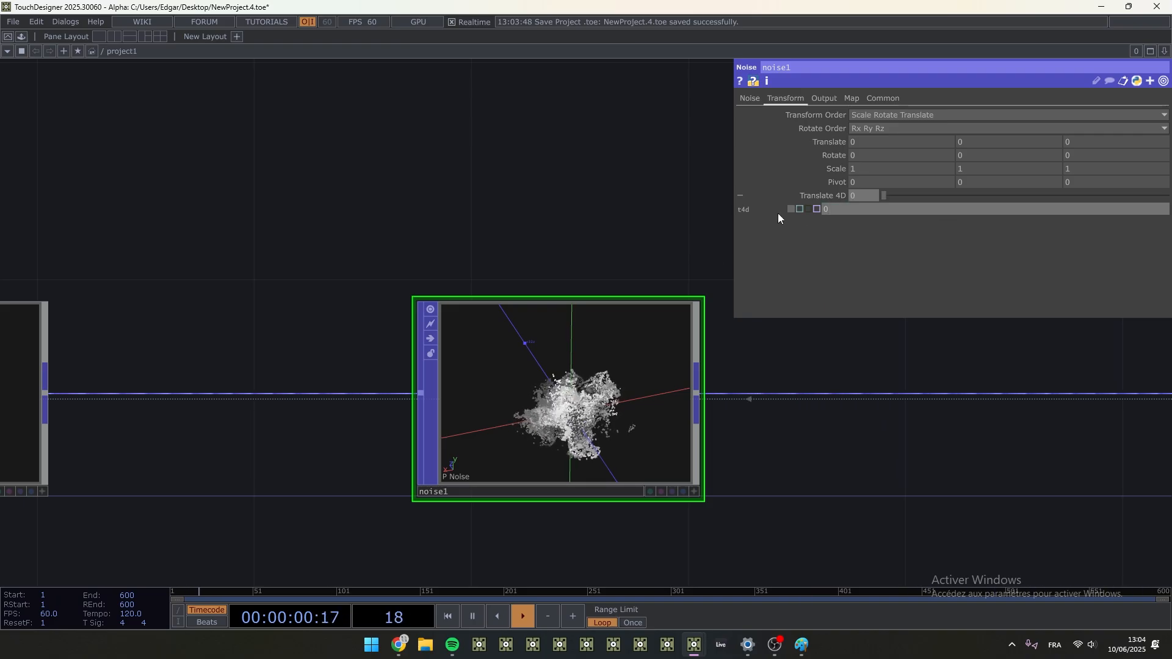
- Add a Constant CHOP in the empty network area above the noise1 chain
click(818, 200)
drag(249, 125, 247, 171)
key(Tab)
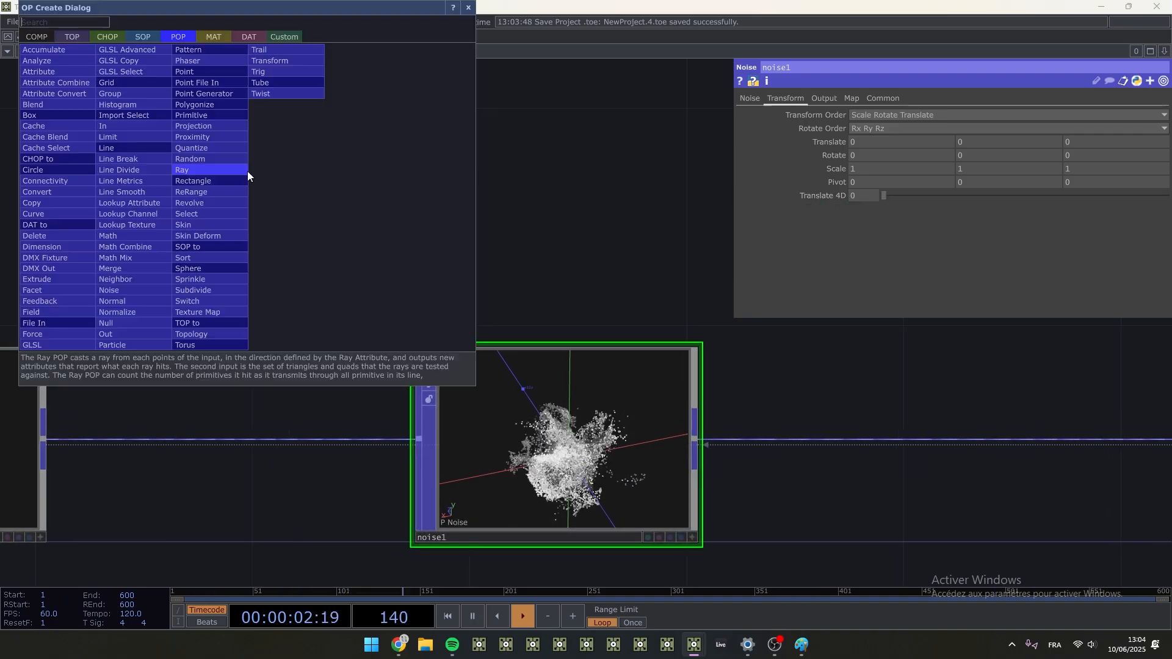
click(643, 211)
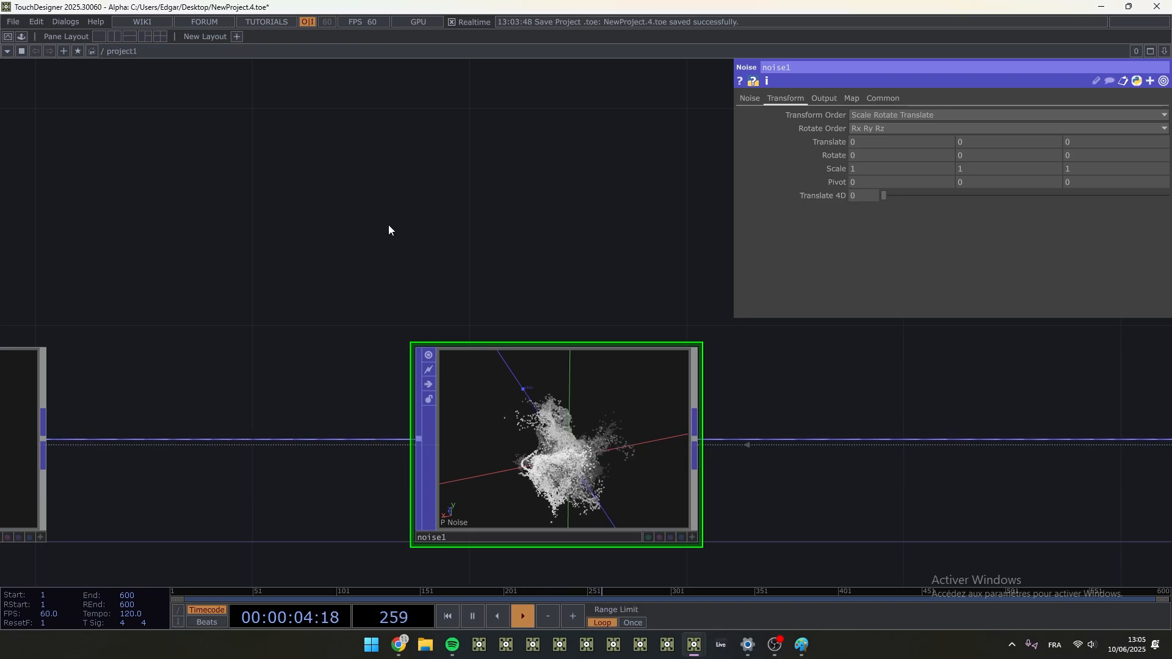
key(Tab)
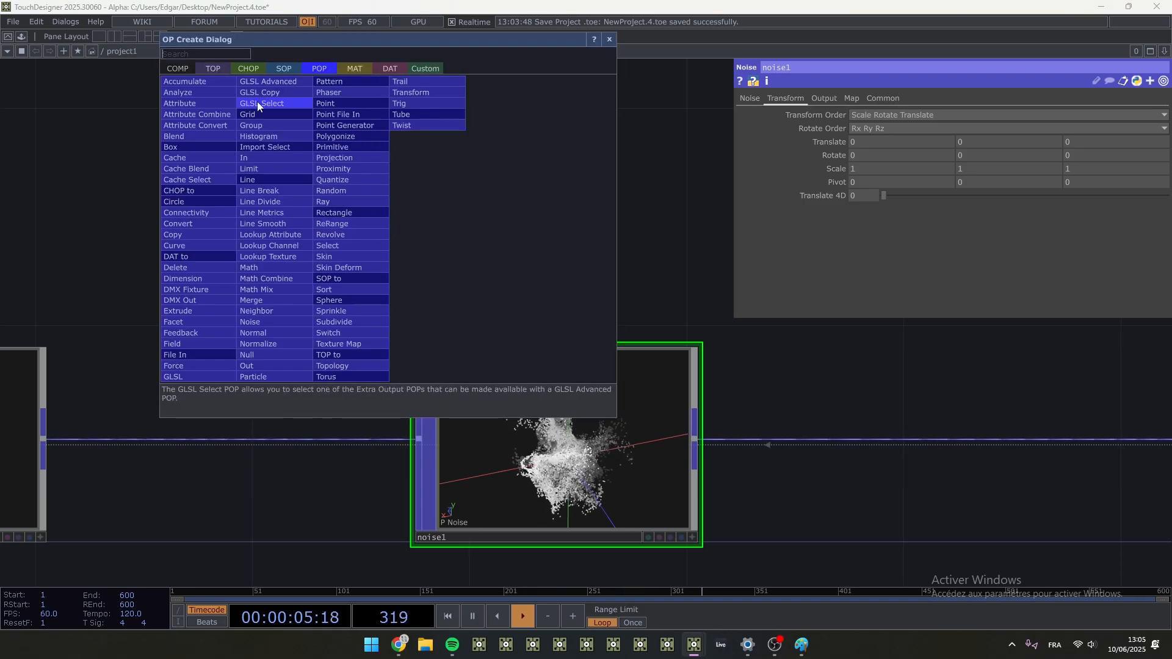
click(257, 66)
click(272, 143)
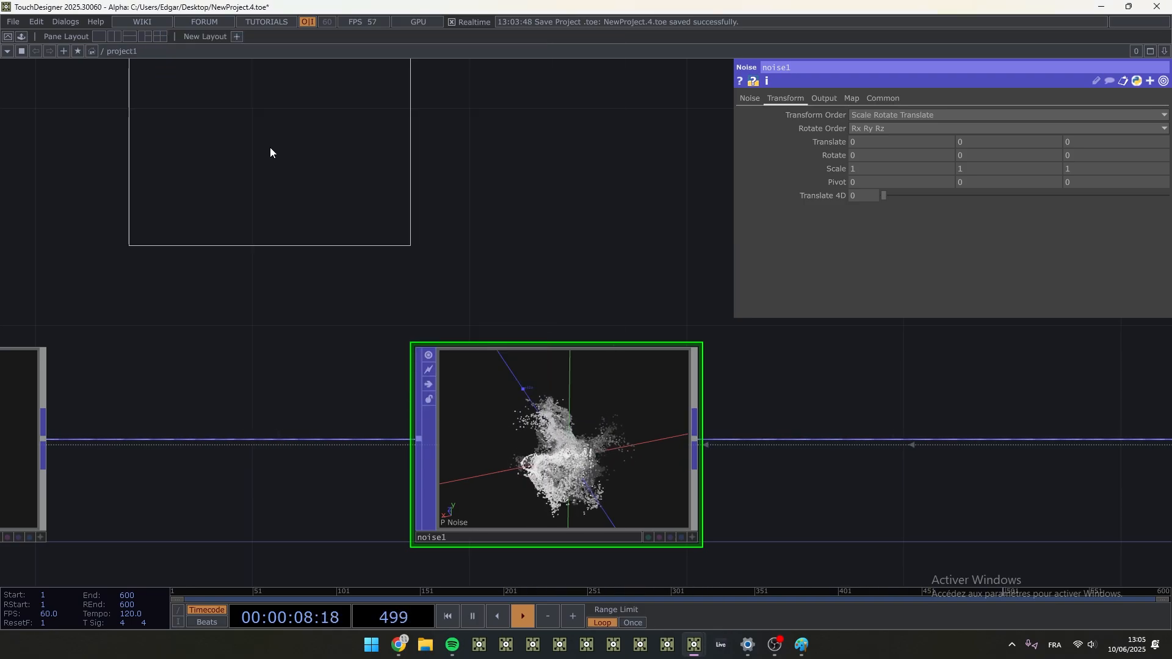
click(248, 163)
- Append a Speed CHOP to the output of constant2, placing it directly above noise1
right_click(374, 166)
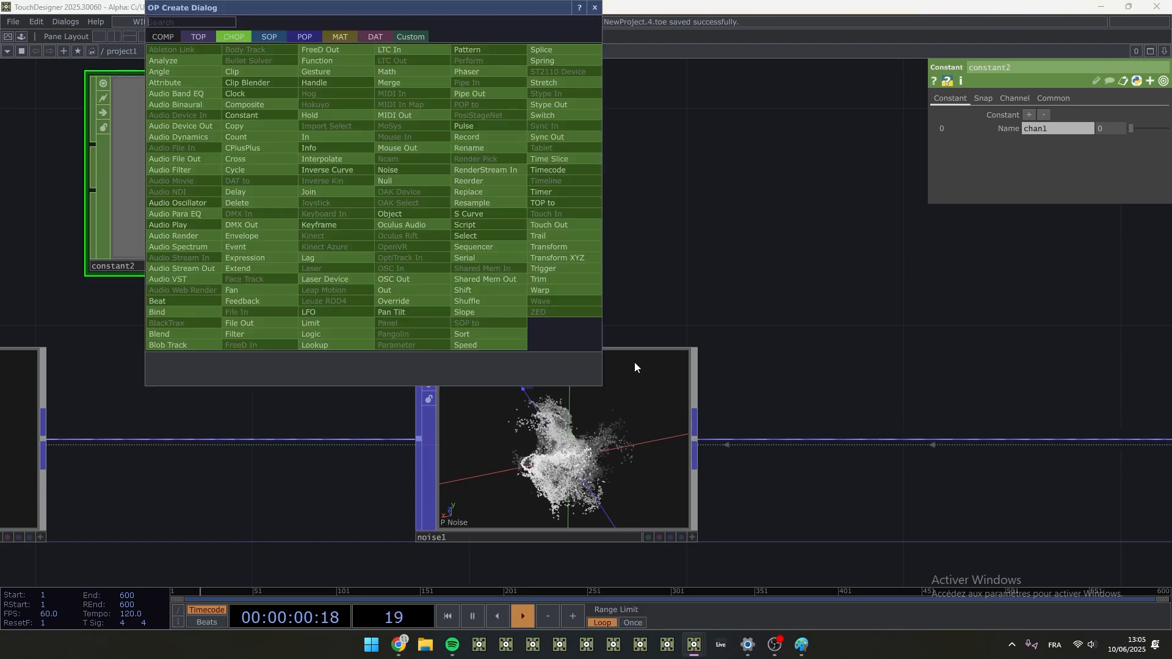
click(489, 345)
click(570, 177)
- Drive noise1's Translate 4D with the expression absTime.seconds*.1
click(555, 452)
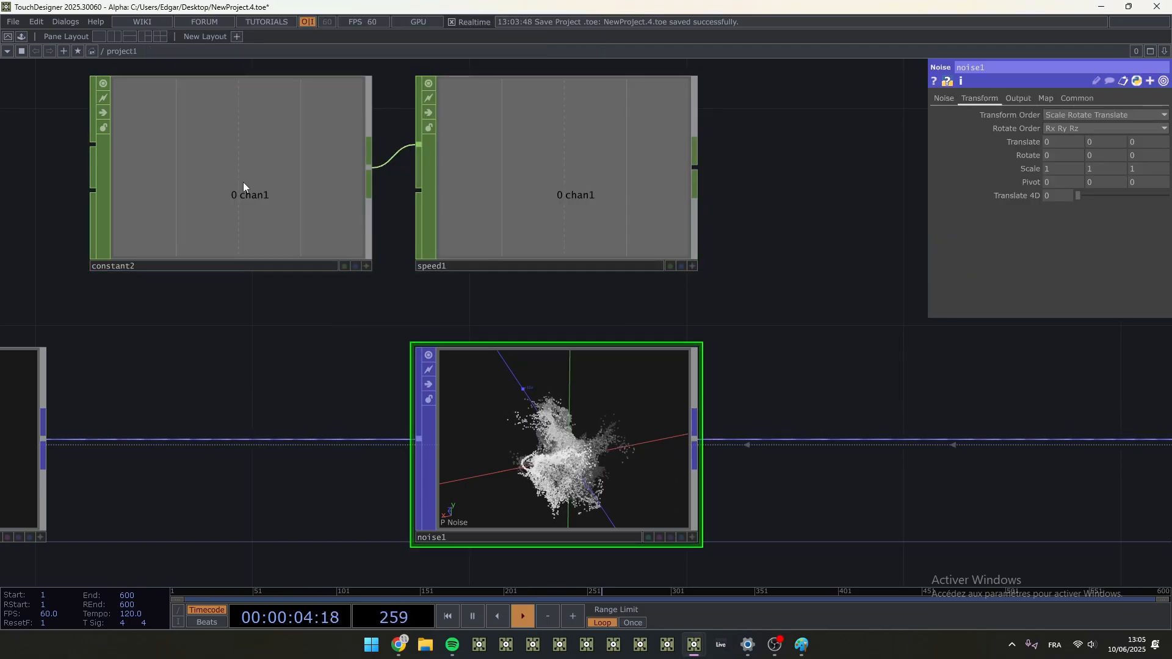
click(1019, 197)
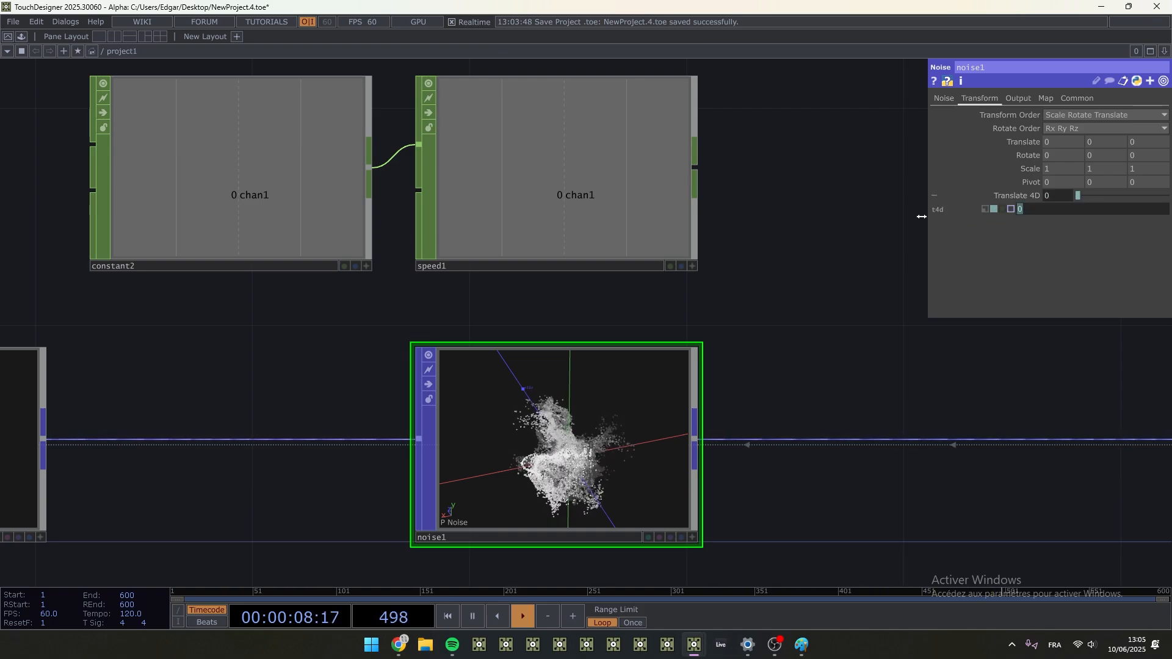
text(absTime)
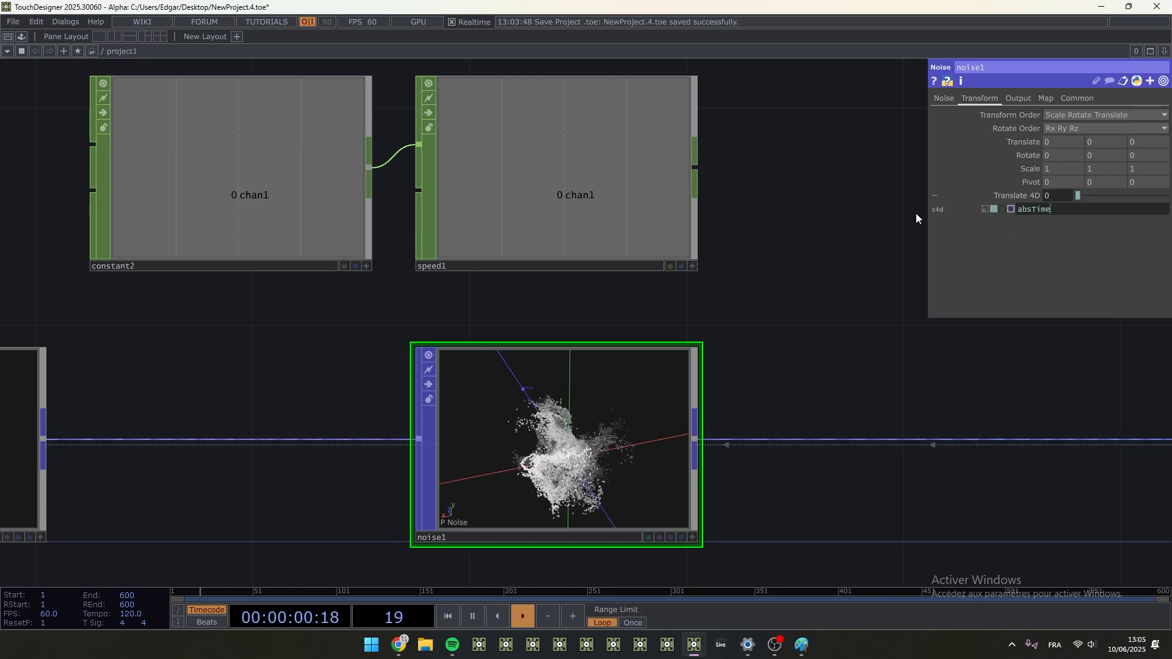
text(.seconds*.1)
key(Return)
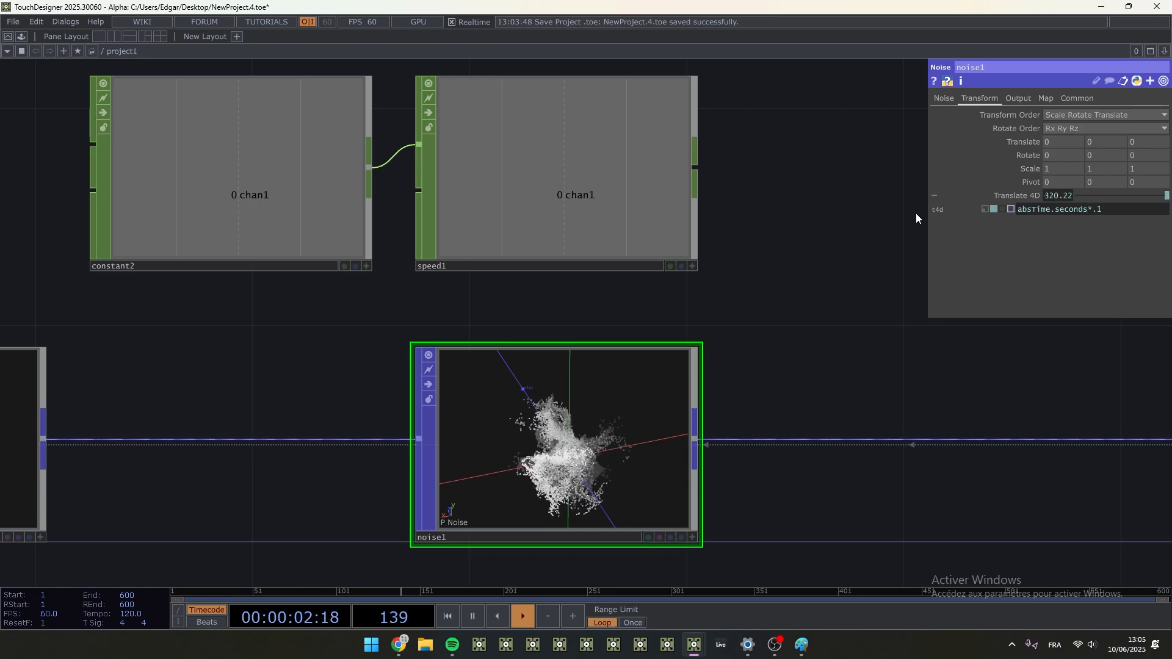
- Try a multiplier of 2.6 in noise1's Translate 4D expression and return the parameter to constant mode
drag(1093, 208, 1126, 227)
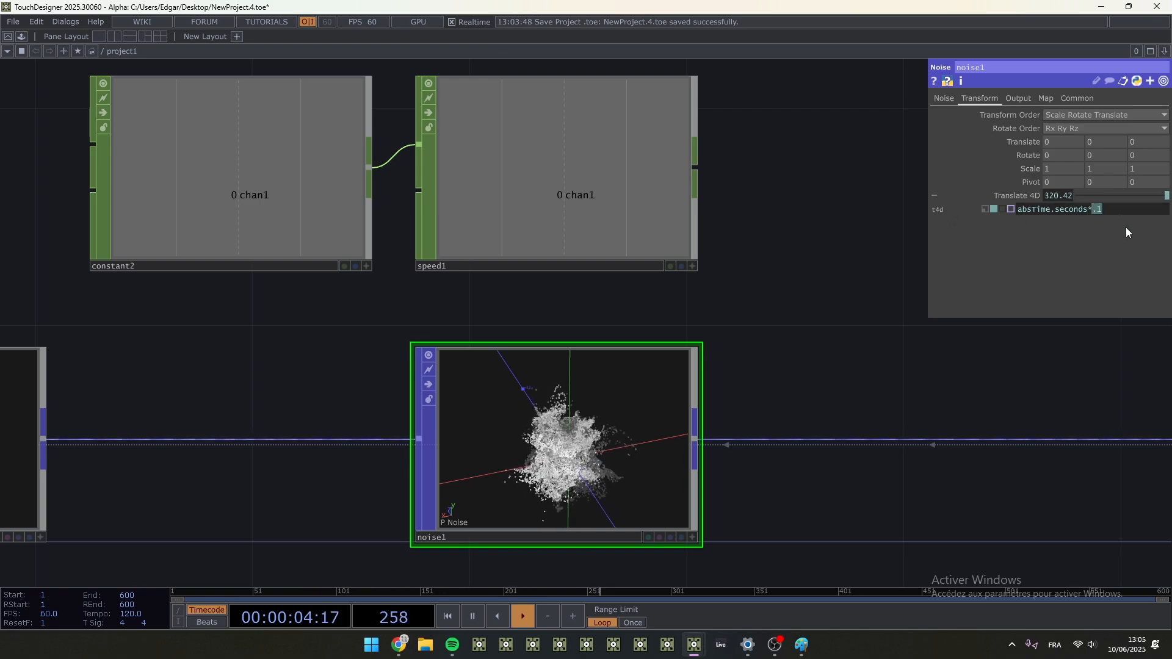
text(2.6)
key(Return)
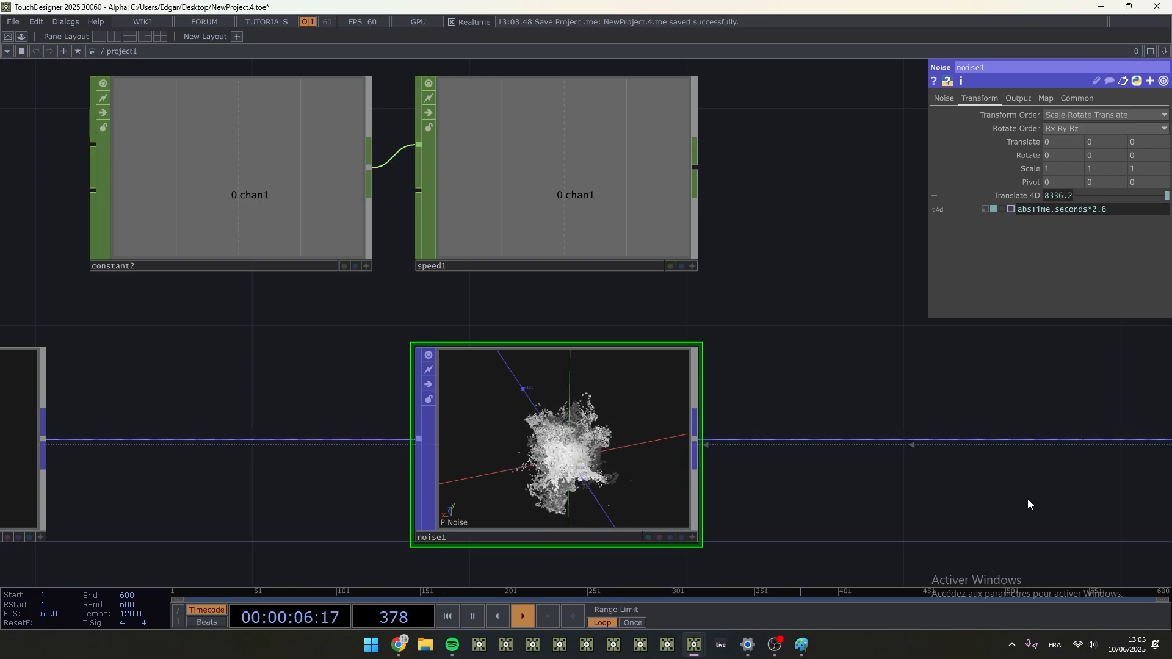
click(984, 209)
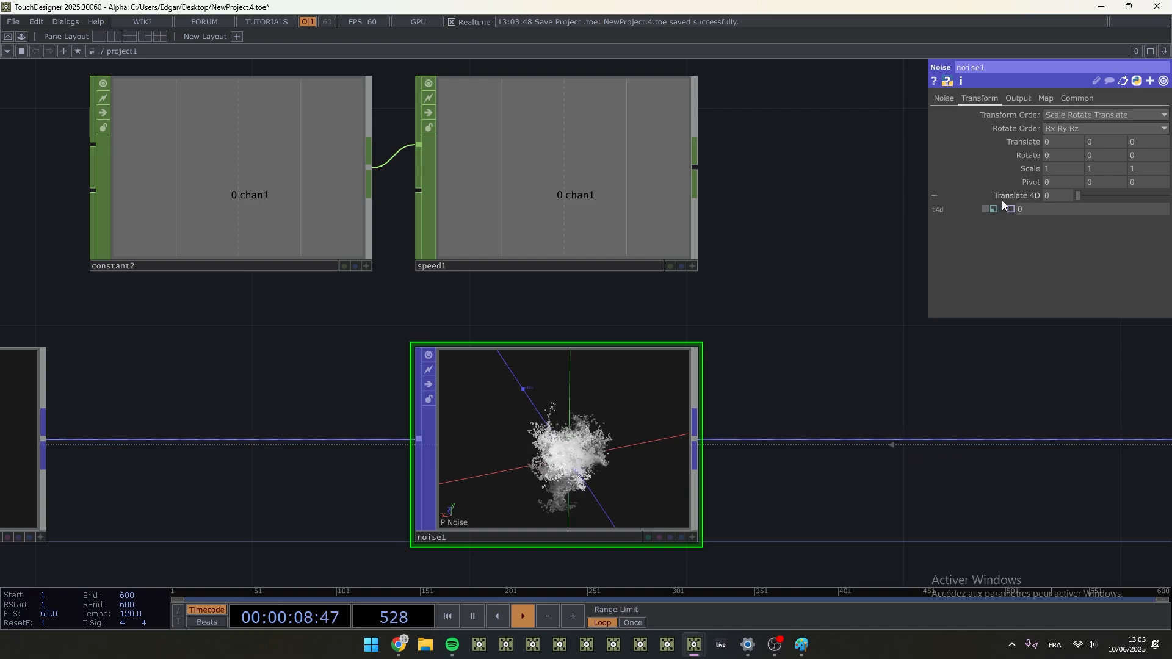
- Link speed1's chan1 to noise1's Translate 4D as a CHOP reference and set constant2's chan1 to 0.1
click(693, 266)
drag(578, 197, 613, 173)
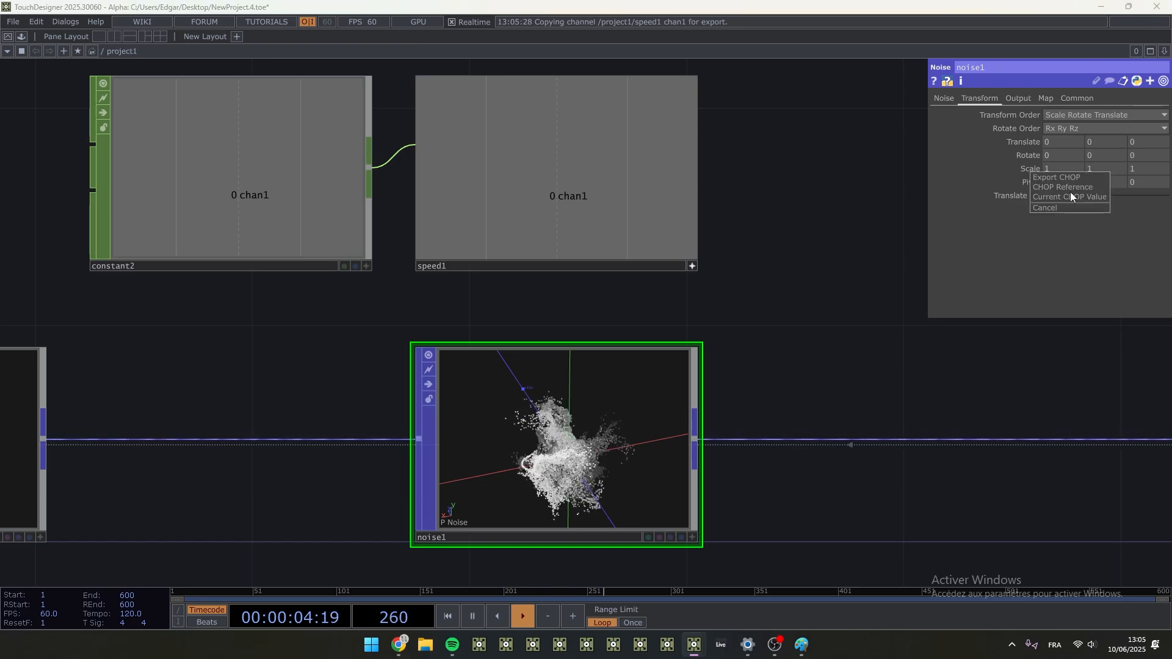
click(238, 194)
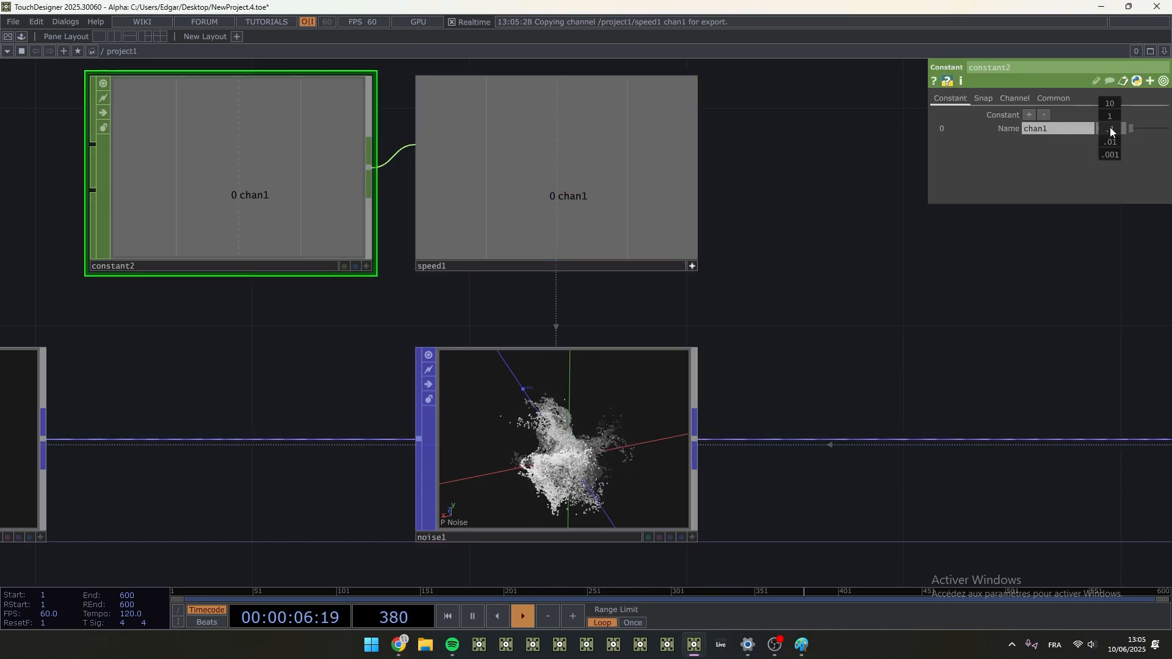
middle_drag(1110, 131, 1123, 130)
- Examine the speed-driven particle motion up close in noise1's interactive viewer from different angles
scroll(807, 298, down, 2)
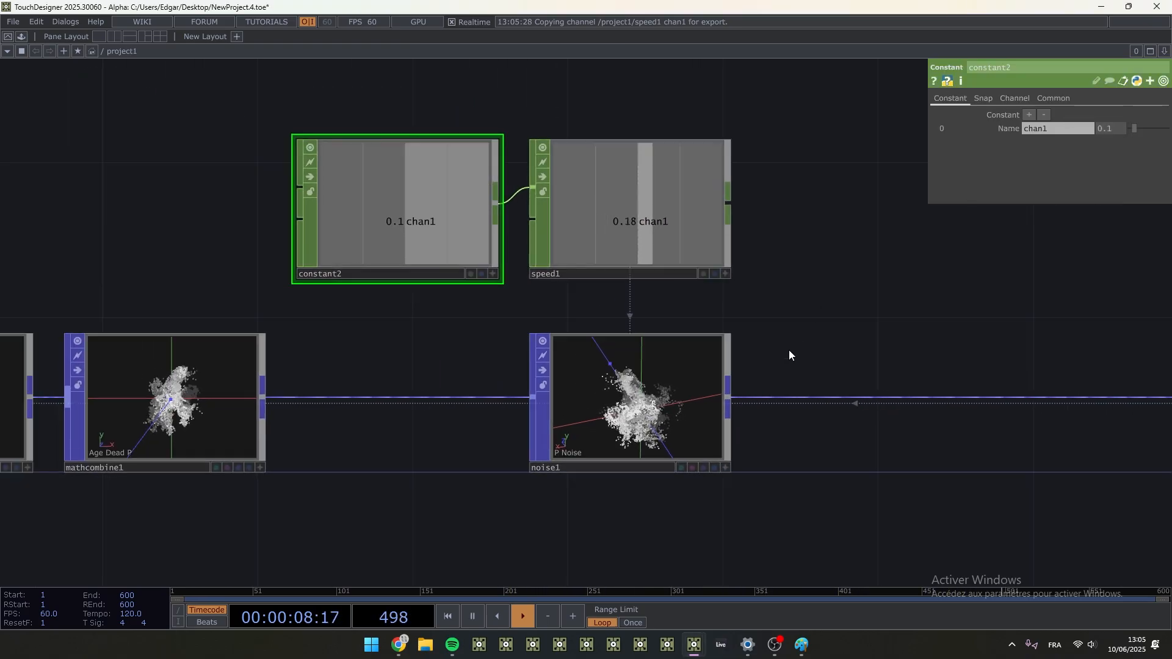
scroll(789, 354, down, 2)
scroll(726, 238, up, 4)
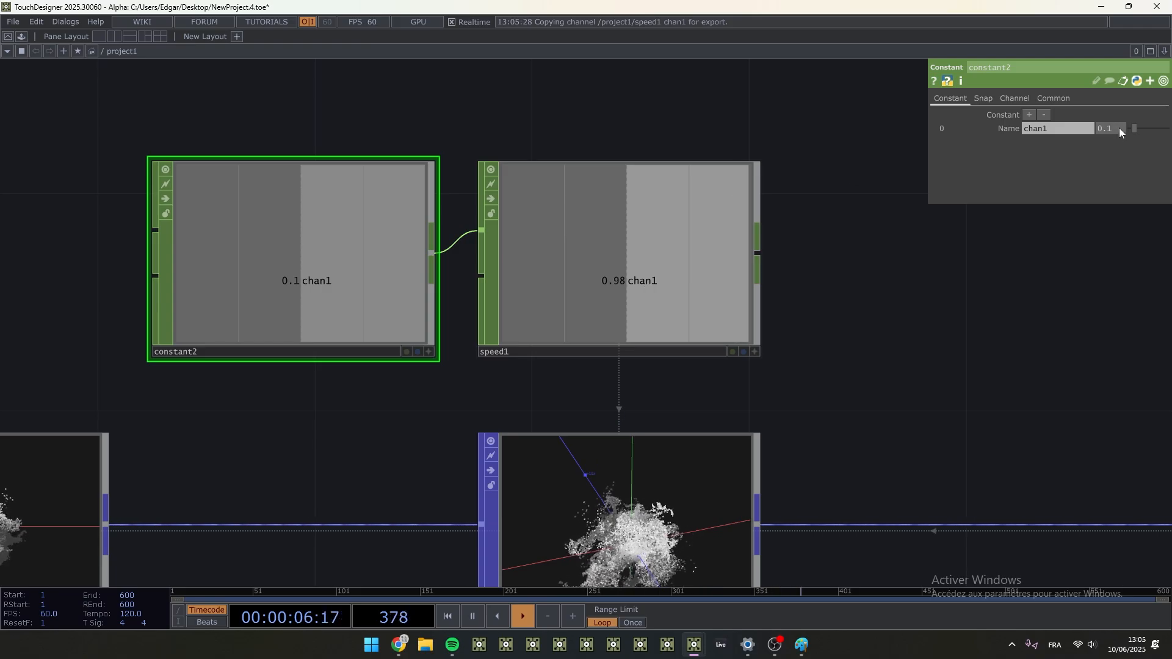
drag(900, 334, 847, 252)
scroll(598, 379, up, 1)
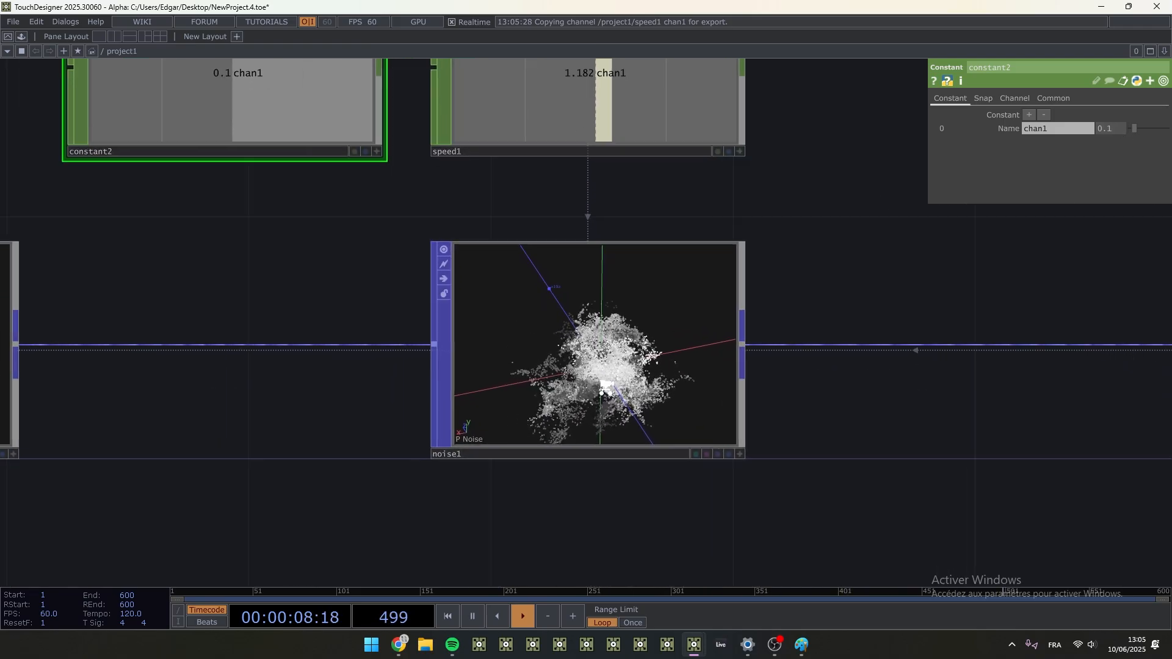
scroll(601, 392, up, 3)
scroll(731, 437, up, 2)
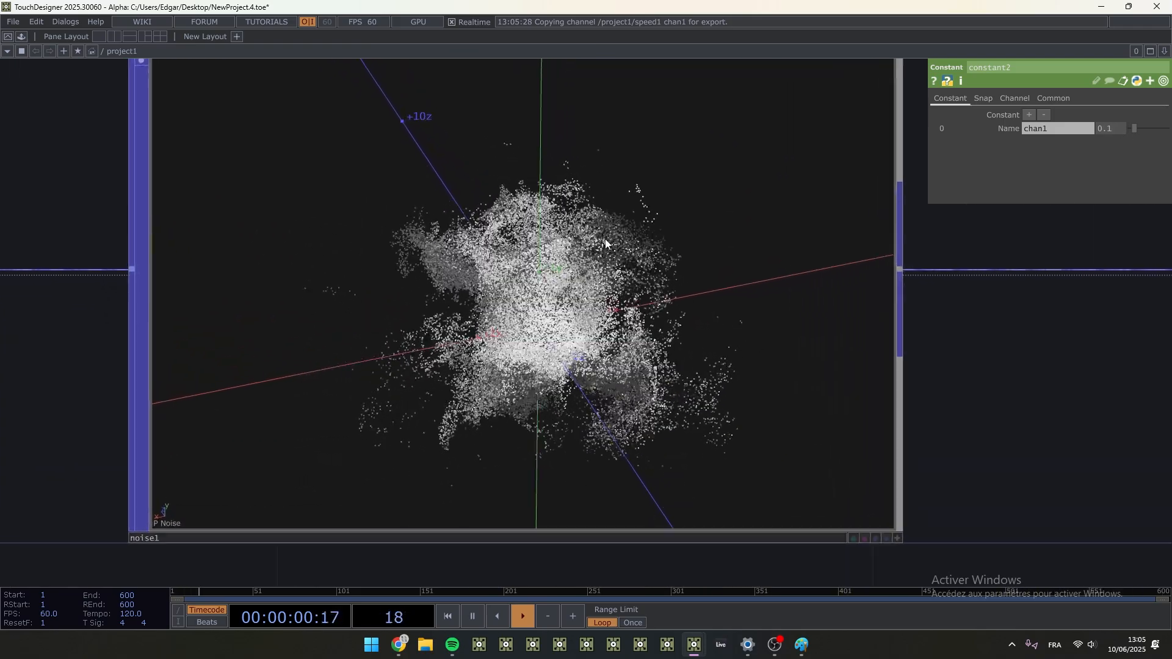
click(895, 536)
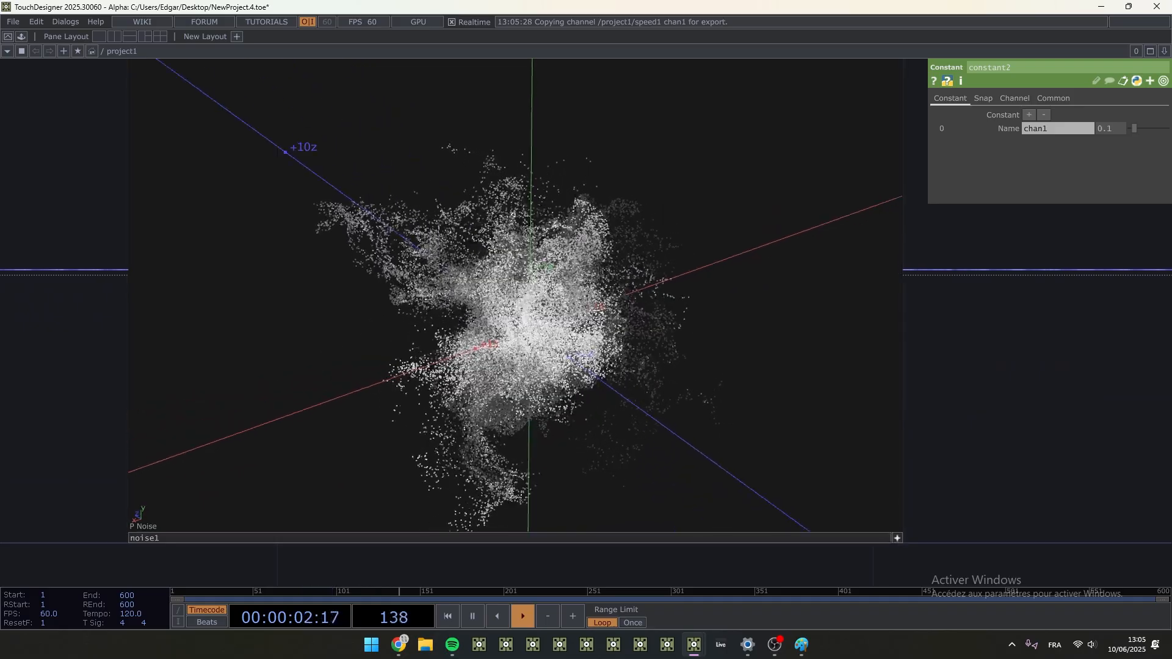
drag(549, 256, 605, 282)
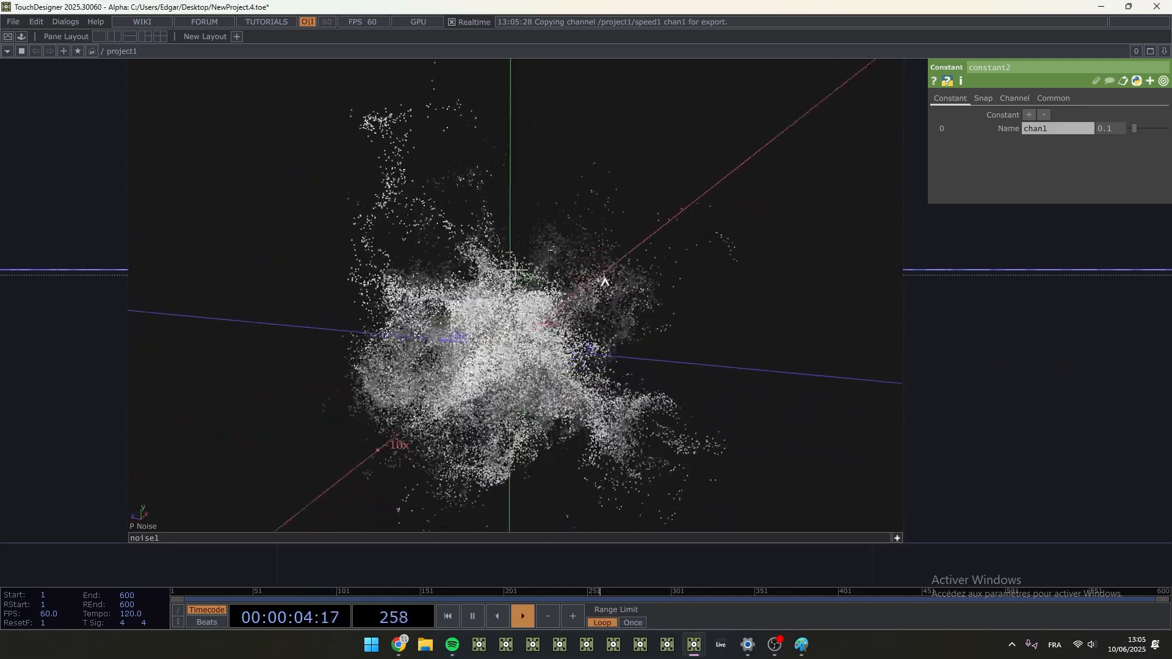
scroll(1096, 369, down, 5)
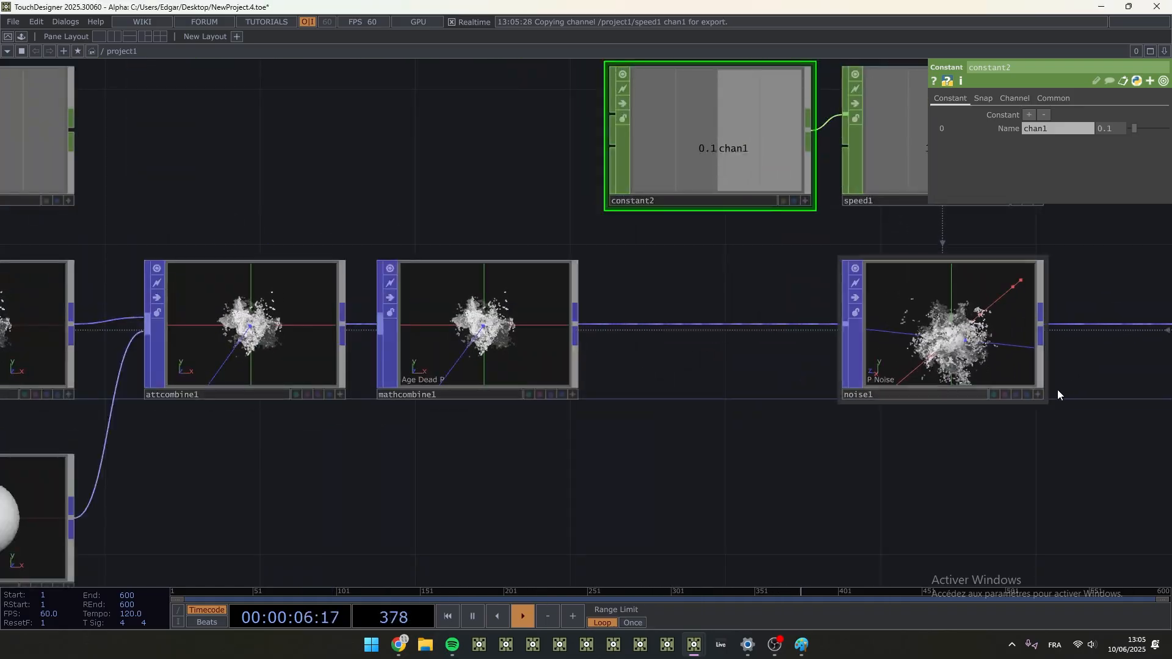
- Save the project and move null3 farther from null2 to free space in the chain between them
drag(1104, 382, 1051, 391)
key(ctrl+s)
drag(1035, 442, 390, 421)
scroll(552, 367, down, 4)
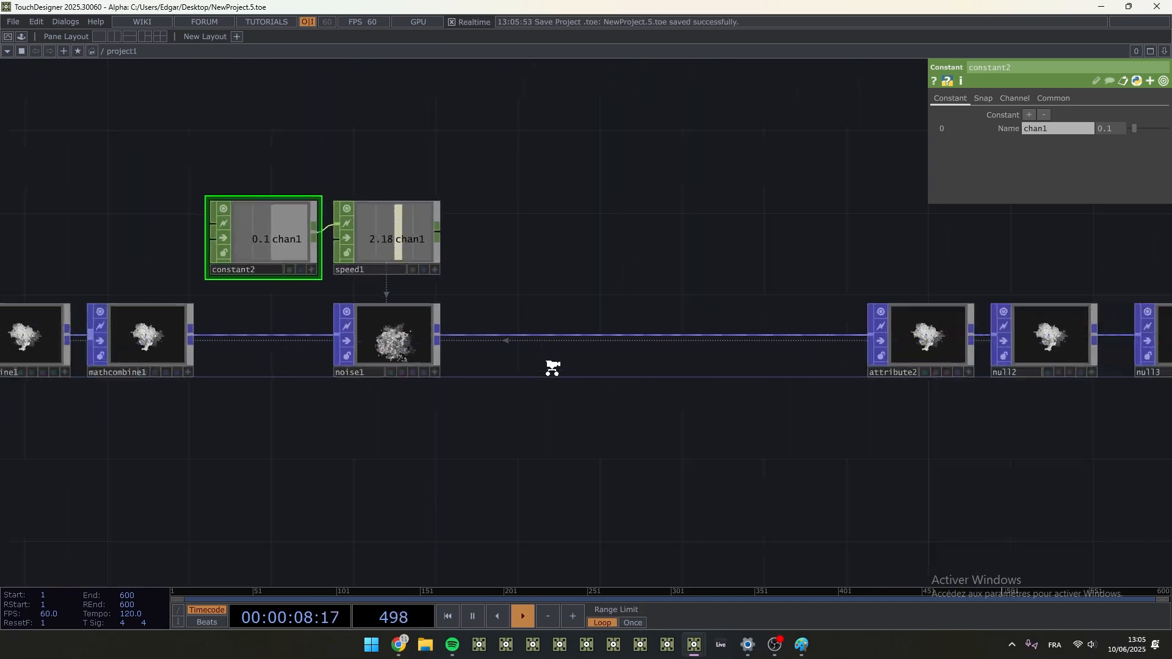
scroll(552, 367, down, 2)
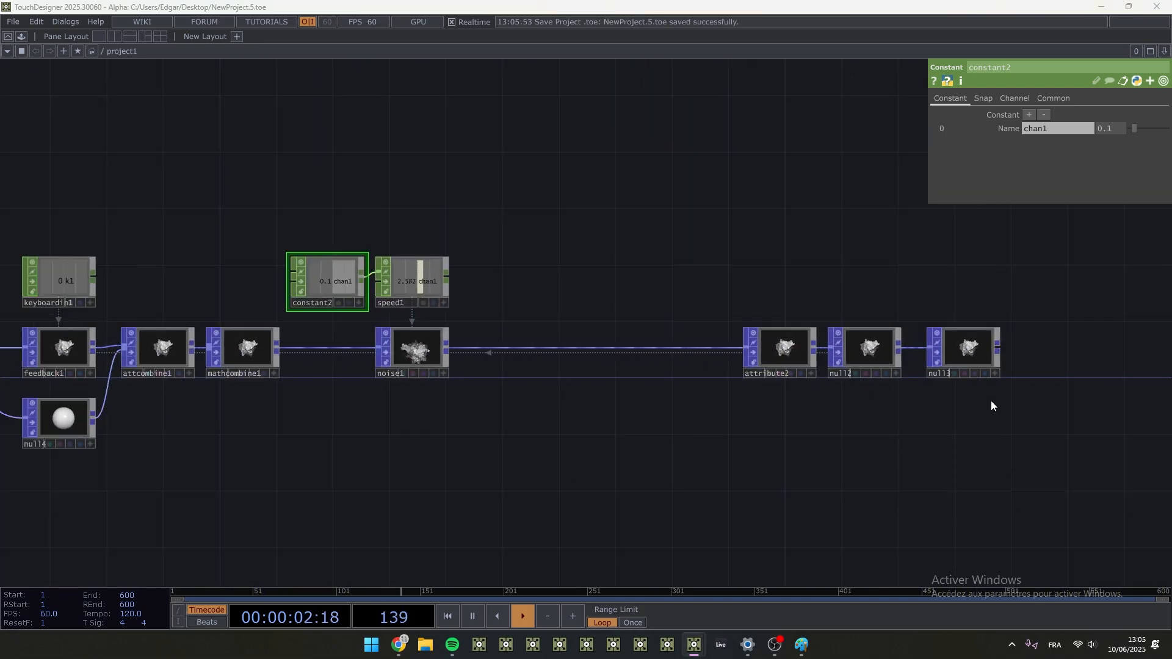
drag(990, 400, 485, 339)
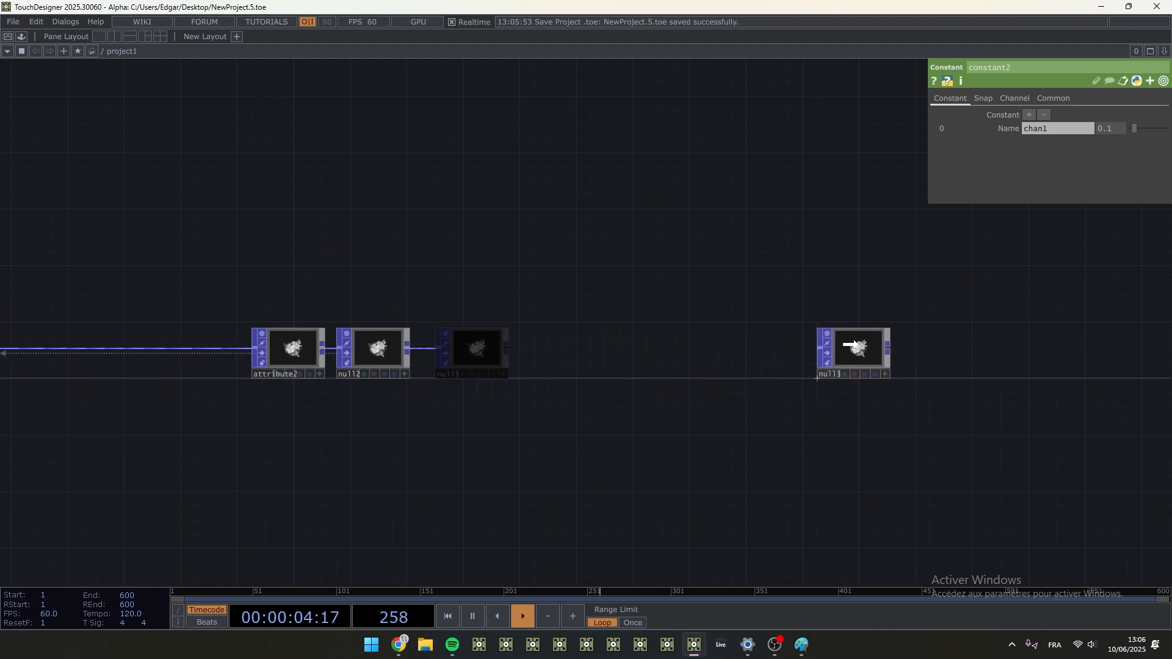
- Try a Geometry COMP near null2, look at its instancing parameters and delete it
scroll(353, 360, up, 10)
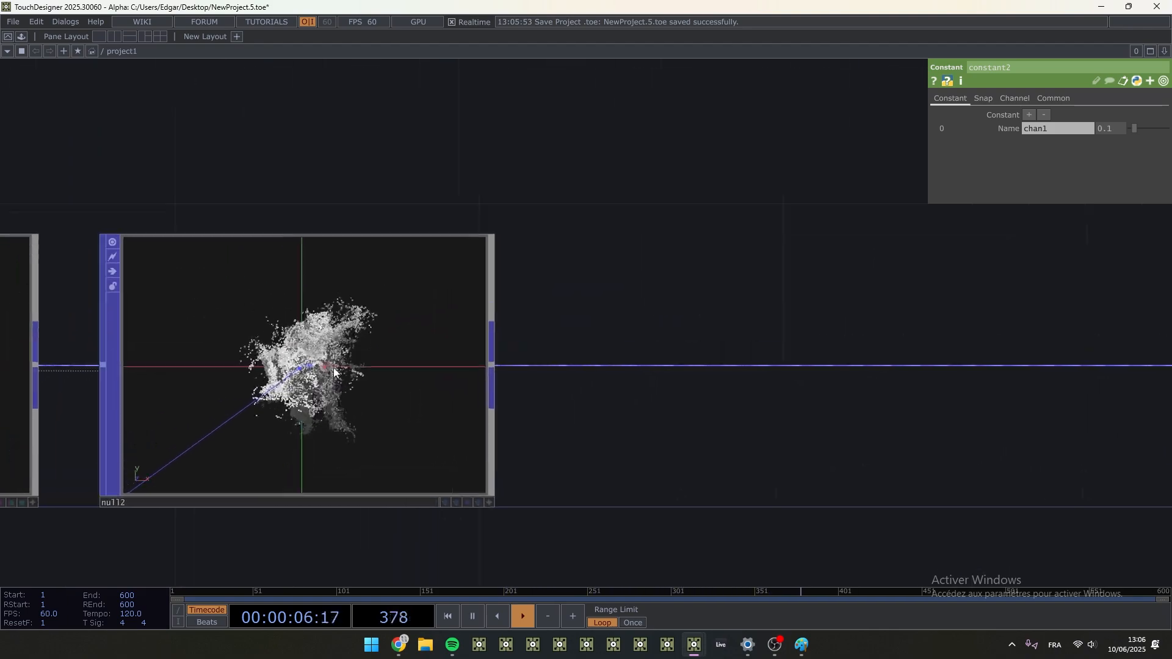
scroll(250, 423, up, 5)
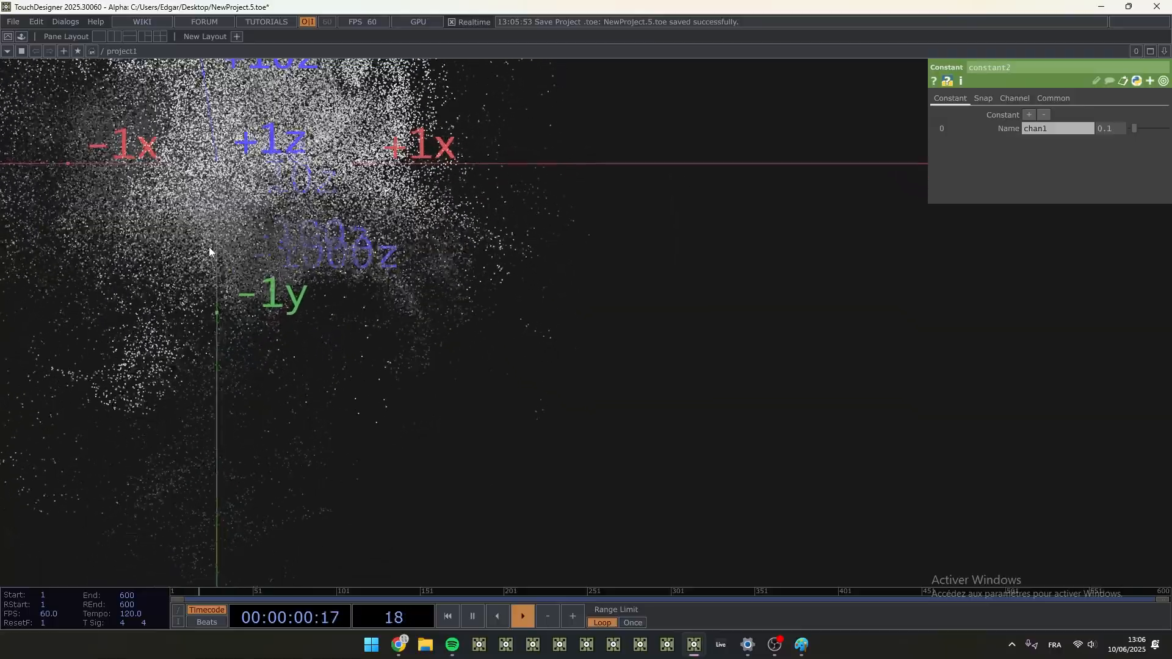
scroll(348, 406, down, 10)
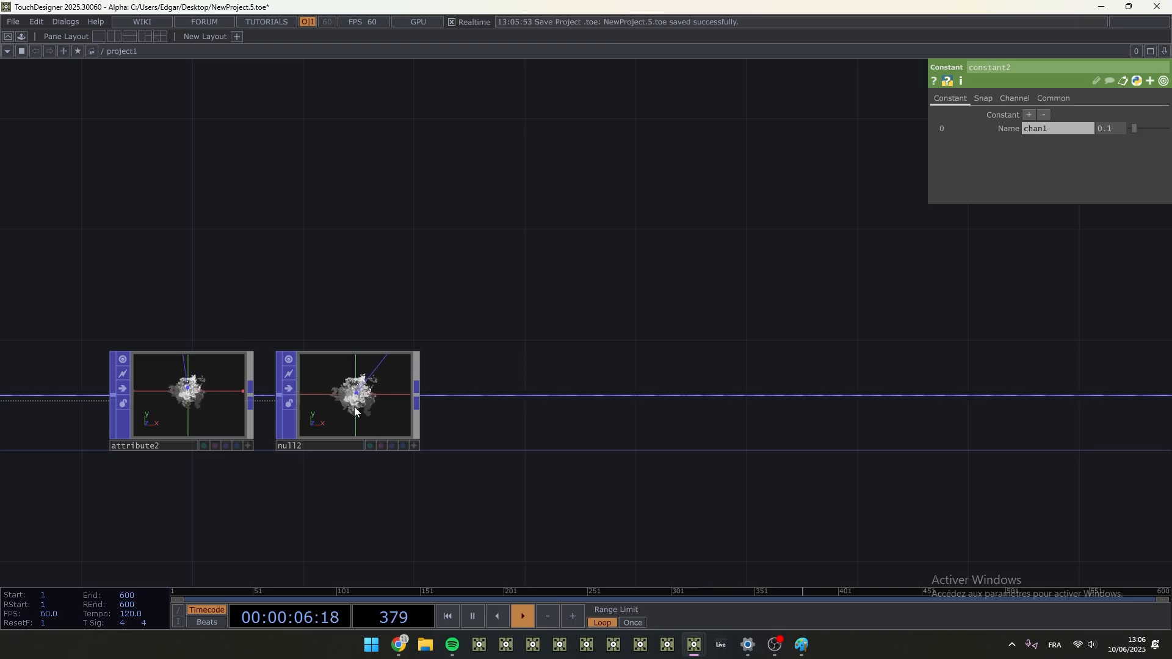
key(Tab)
click(346, 36)
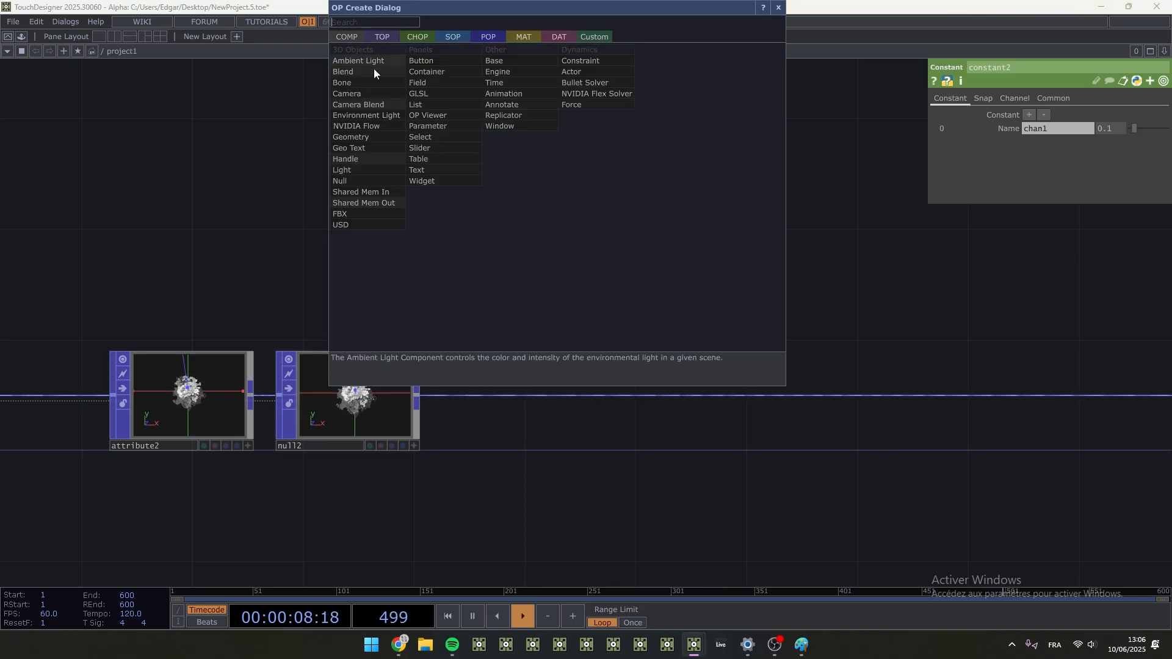
click(366, 137)
click(612, 211)
click(984, 97)
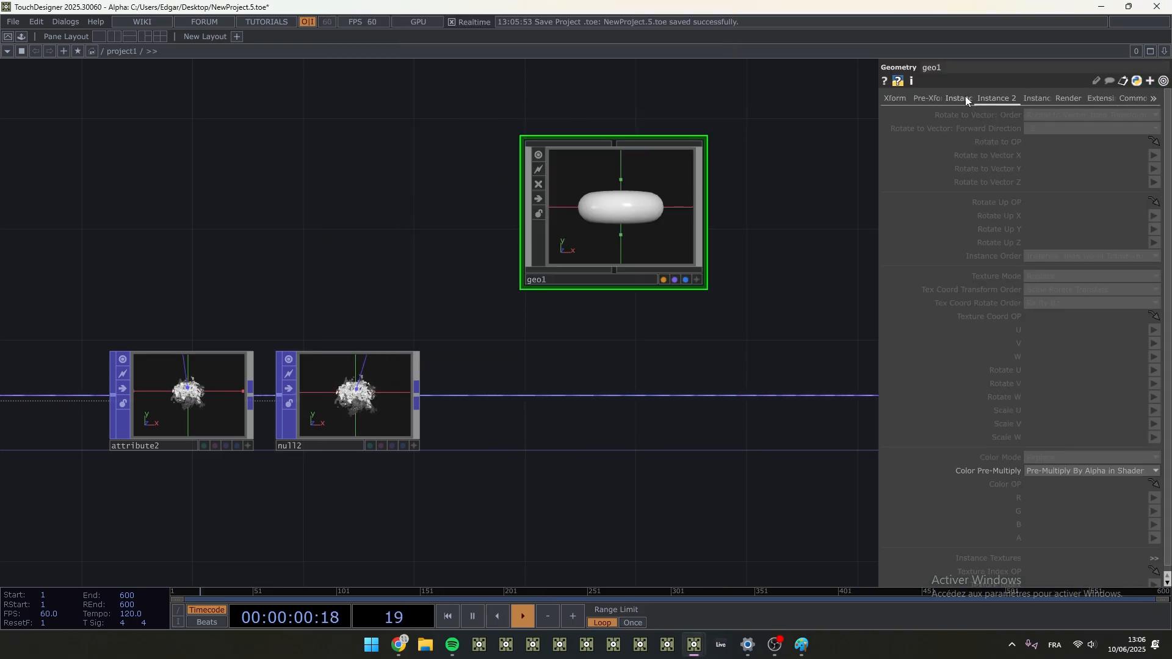
click(960, 98)
key(Delete)
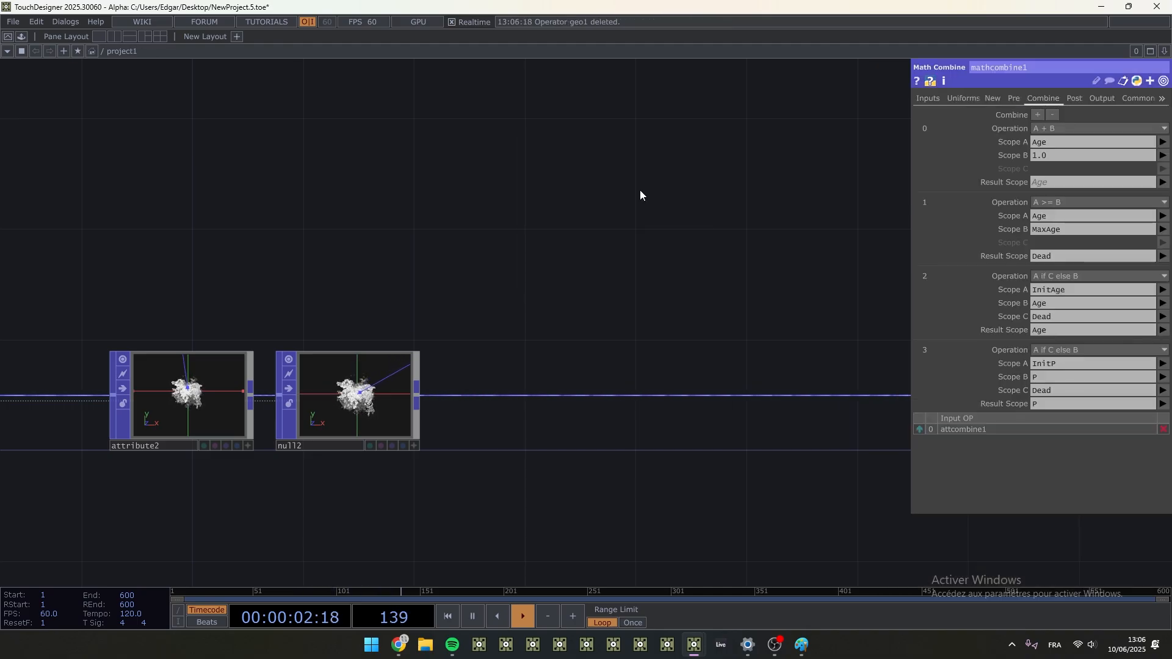
scroll(667, 397, down, 5)
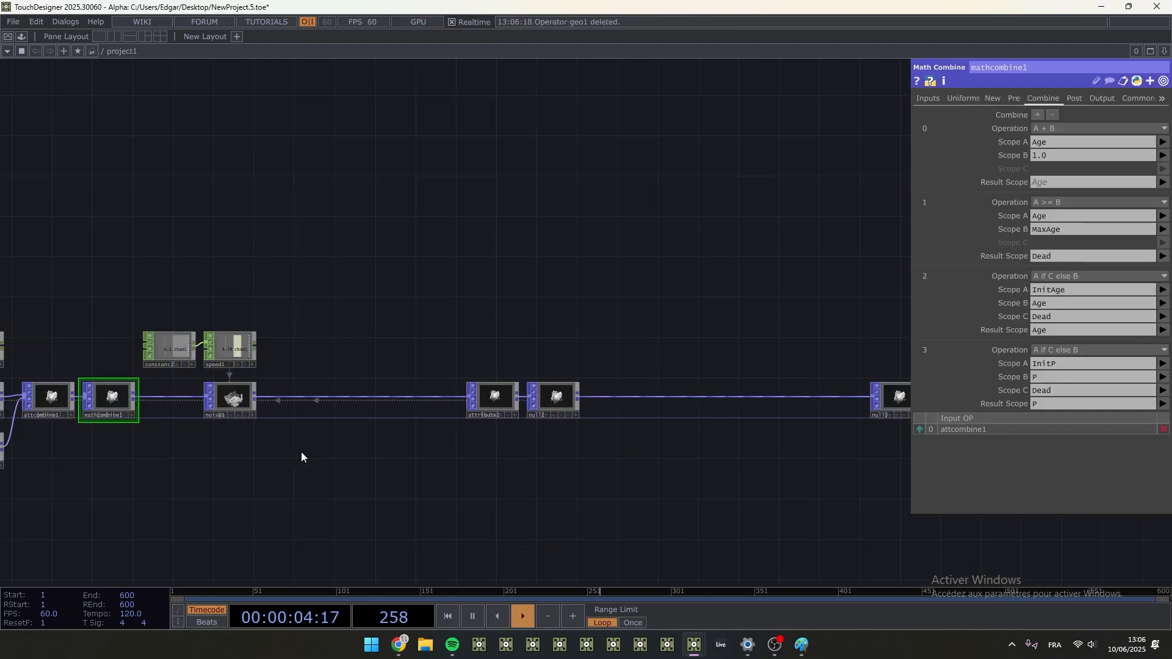
drag(295, 453, 678, 441)
drag(902, 423, 545, 403)
scroll(653, 319, up, 8)
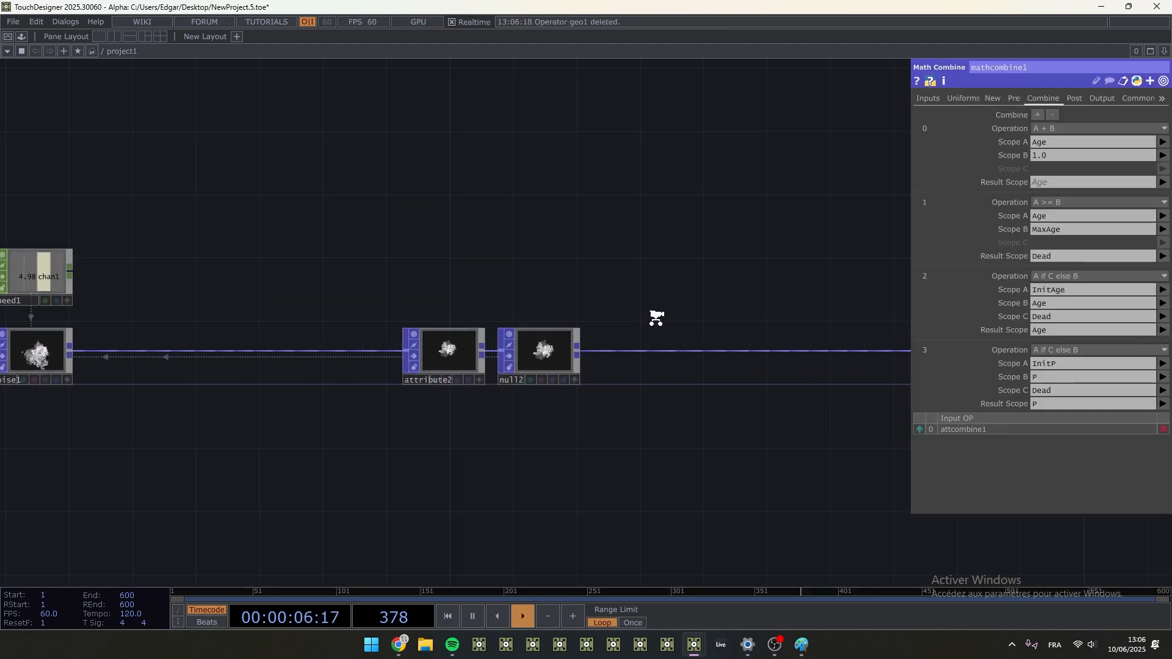
key(Tab)
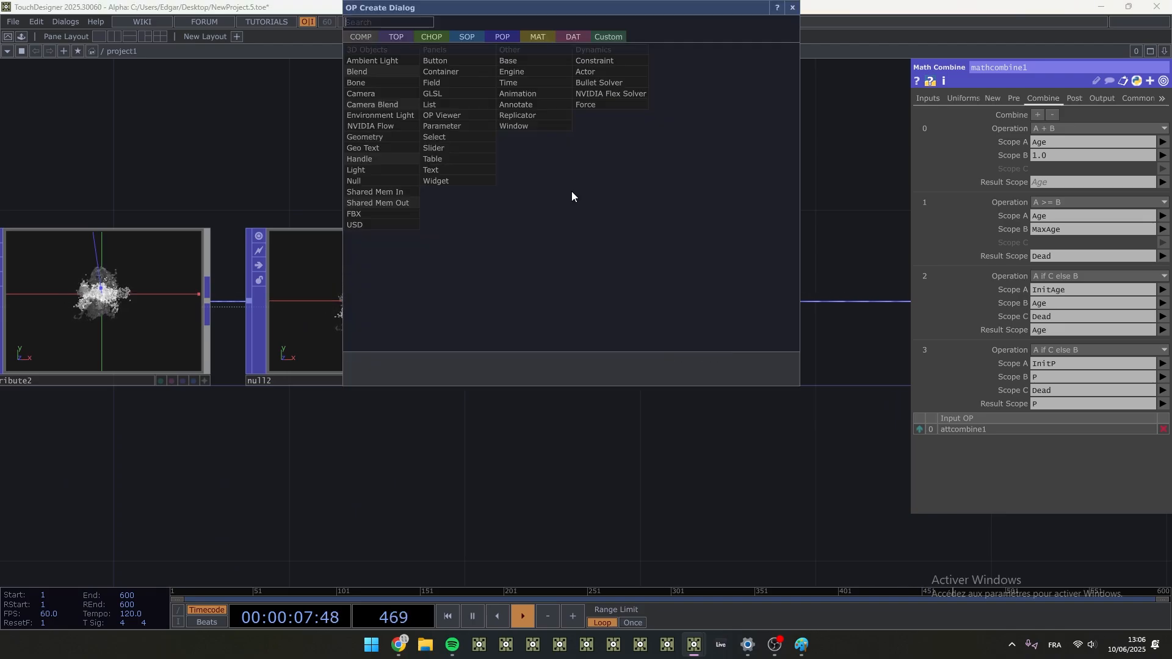
click(473, 38)
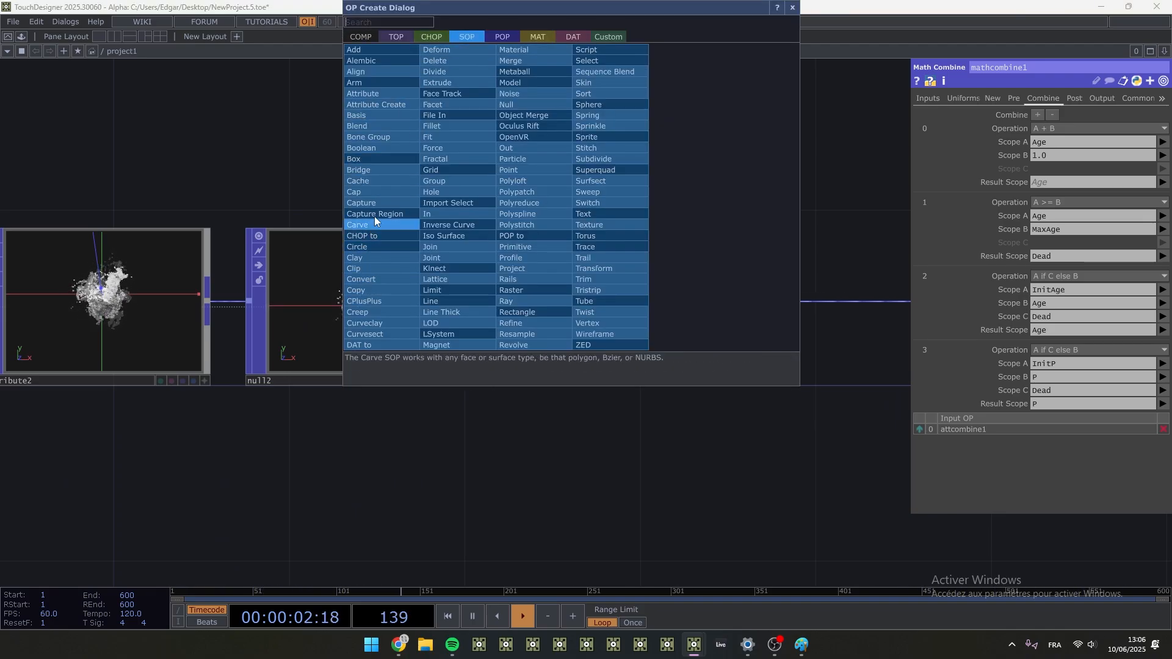
key(Escape)
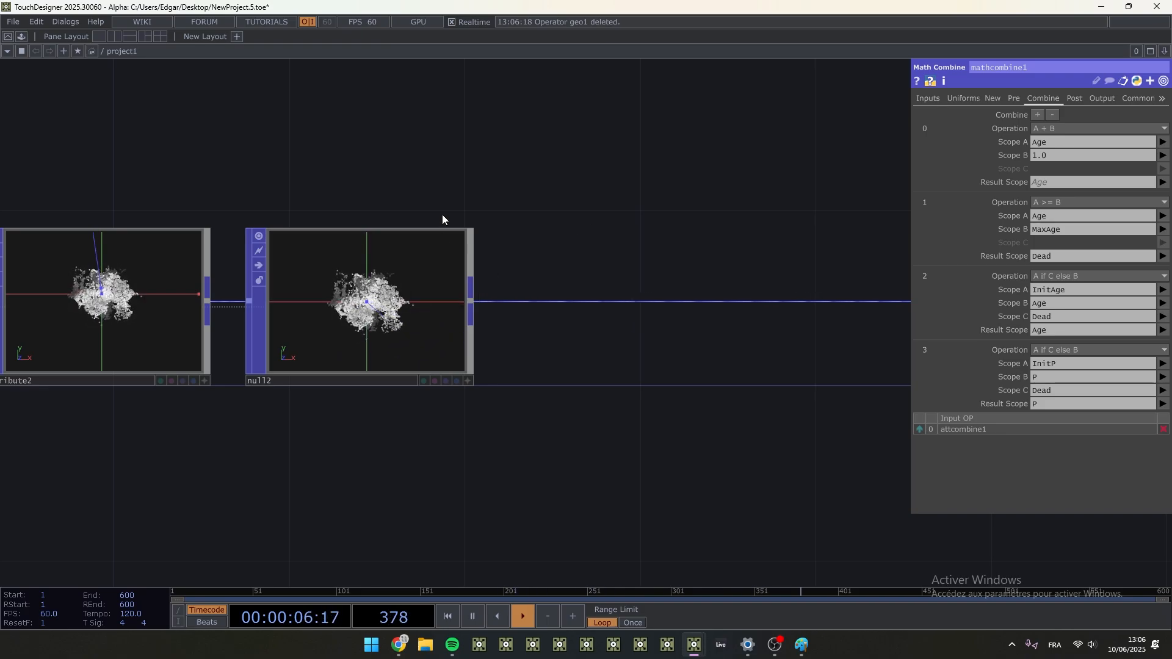
- Add a Box POP above null2
scroll(372, 295, up, 5)
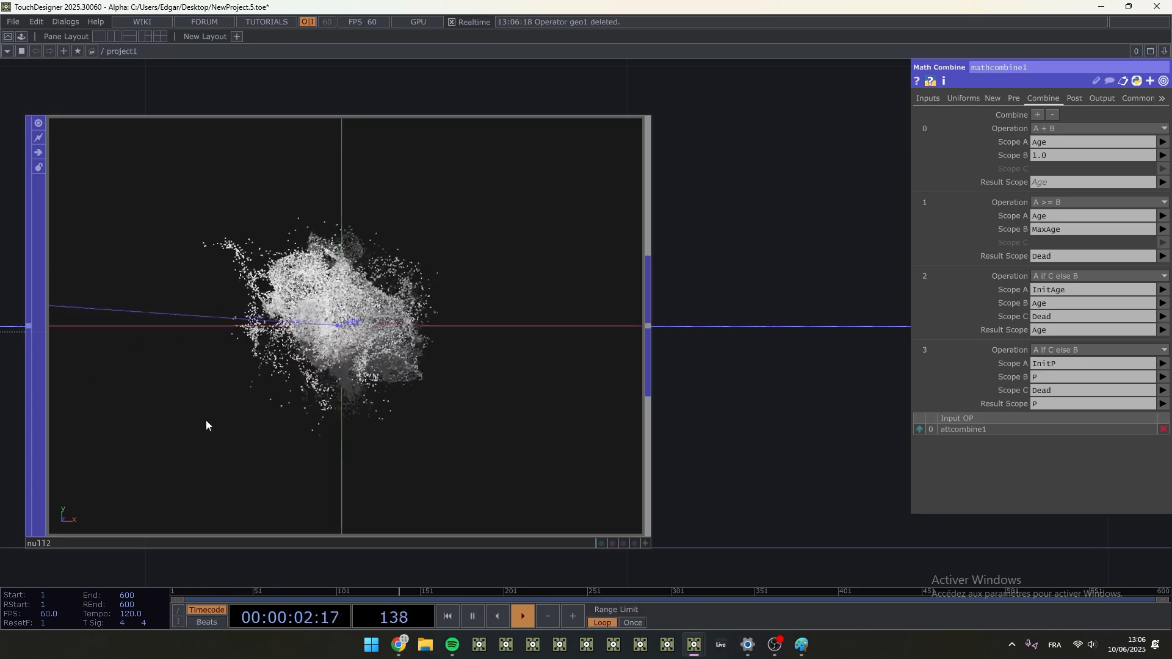
middle_drag(488, 384, 413, 385)
scroll(413, 385, down, 5)
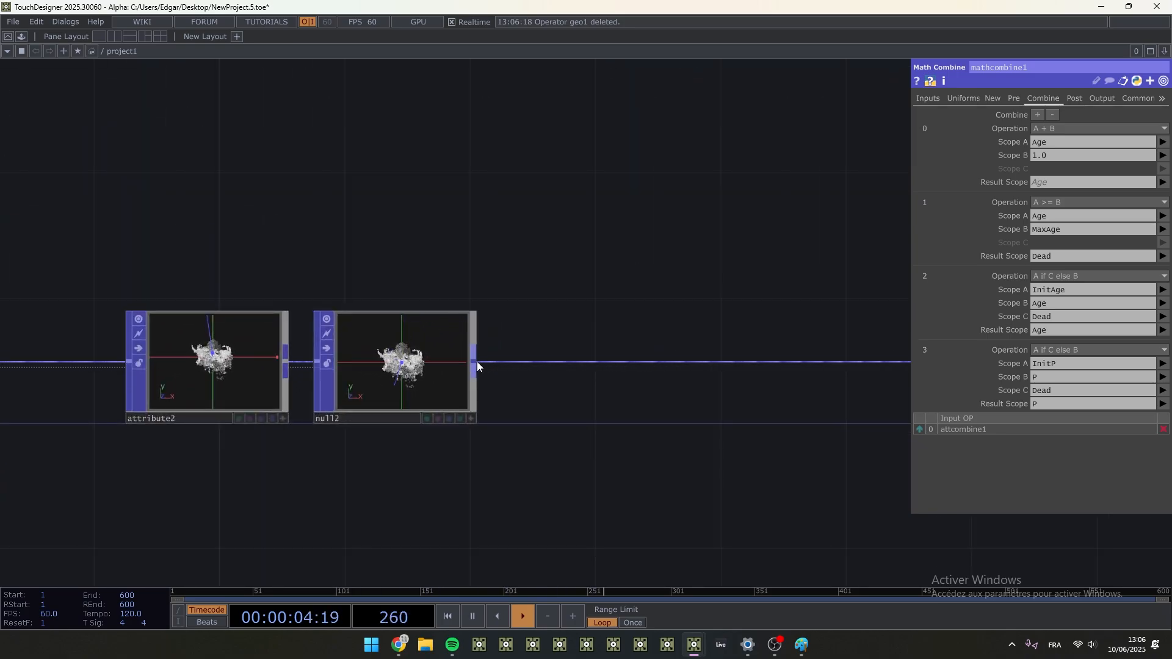
double_click(419, 230)
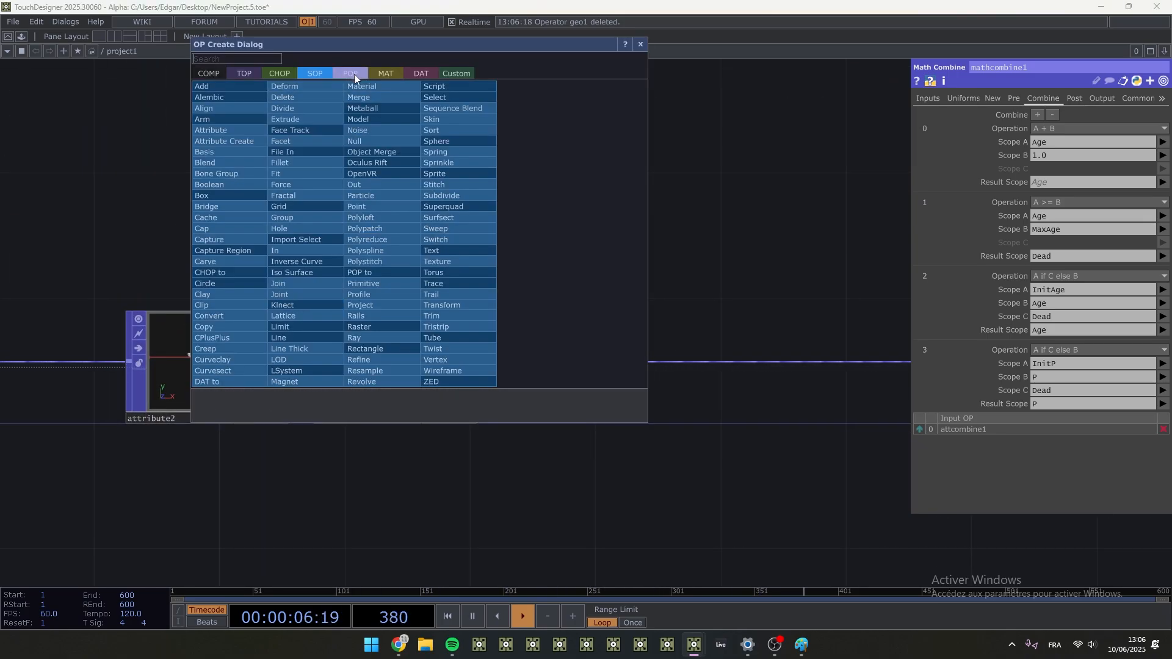
click(351, 73)
click(226, 135)
click(401, 225)
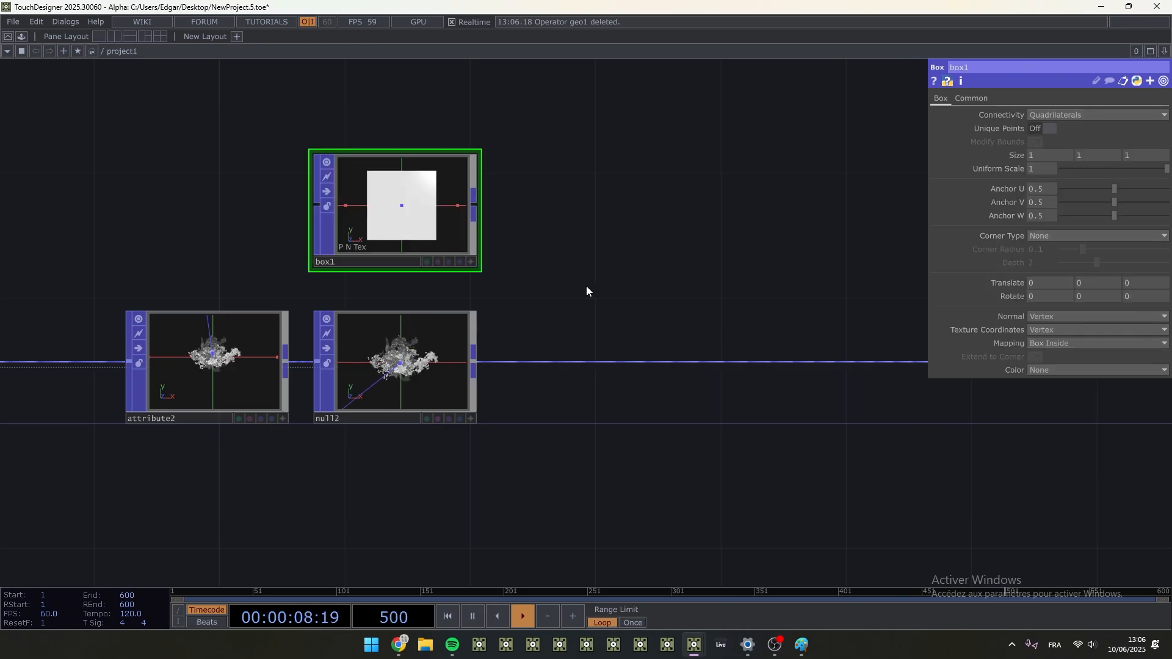
- Set box1's Uniform Scale to 0, append a Copy POP and connect null2 to its second input
scroll(562, 269, up, 2)
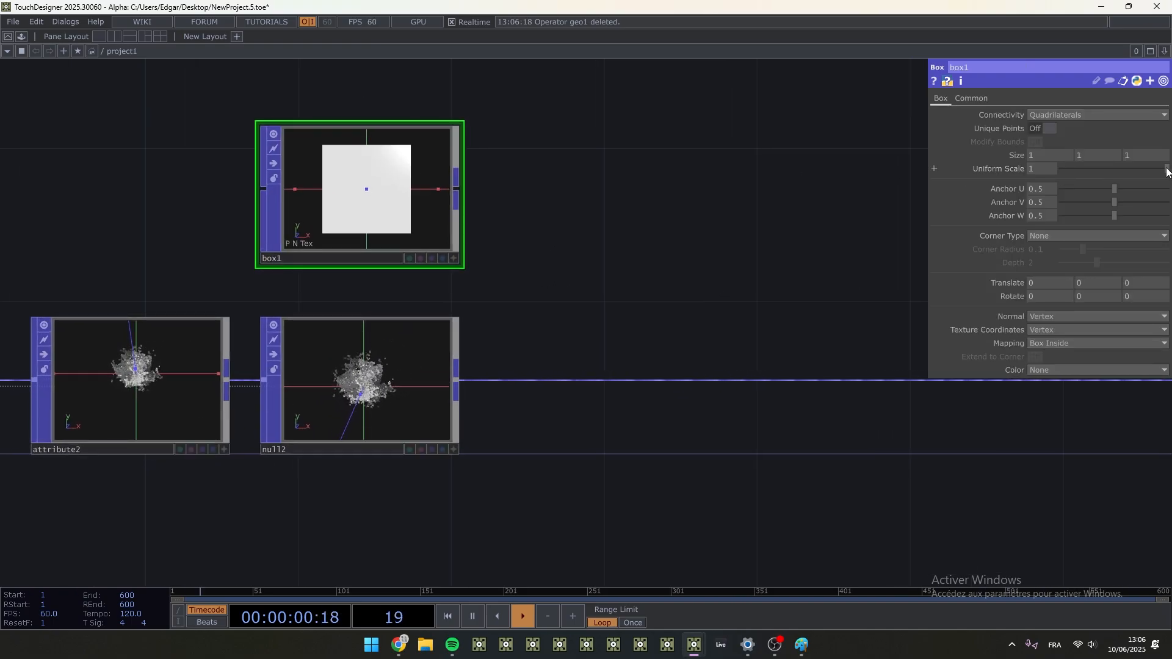
right_click(458, 190)
click(276, 188)
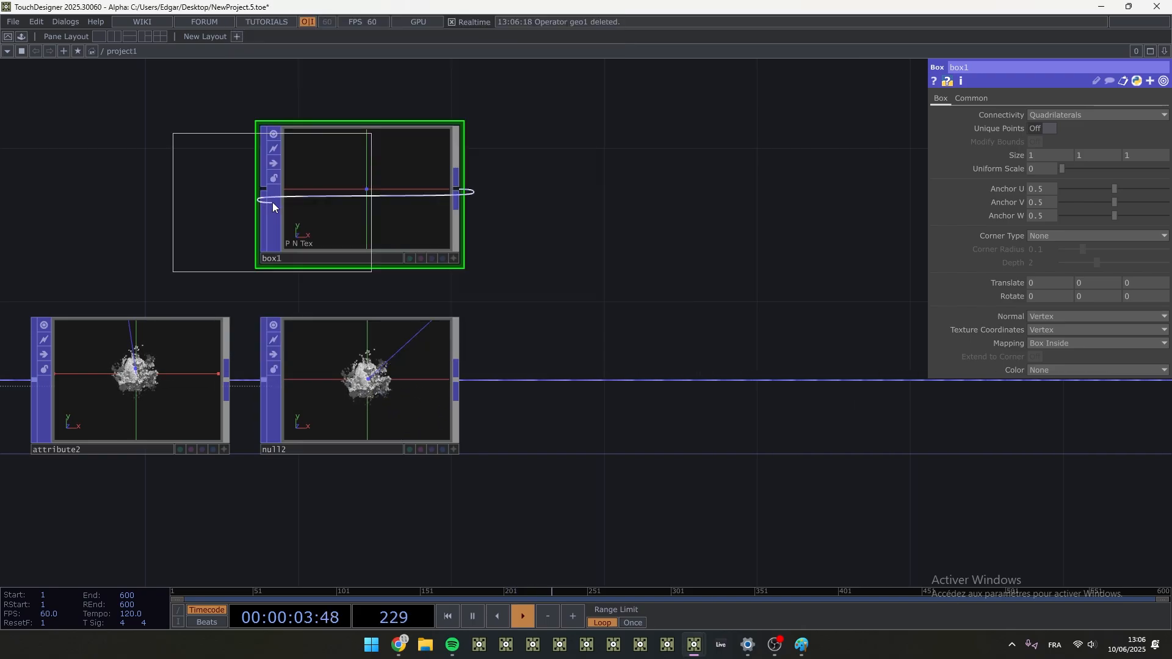
click(590, 196)
drag(461, 379, 491, 222)
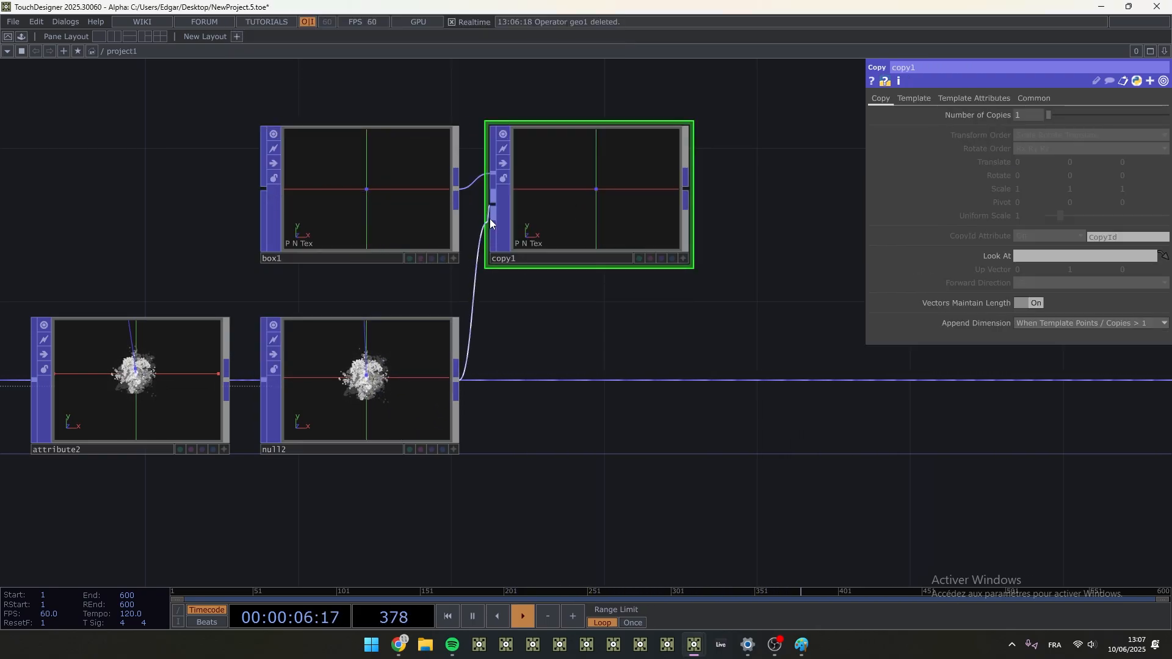
drag(591, 210, 635, 283)
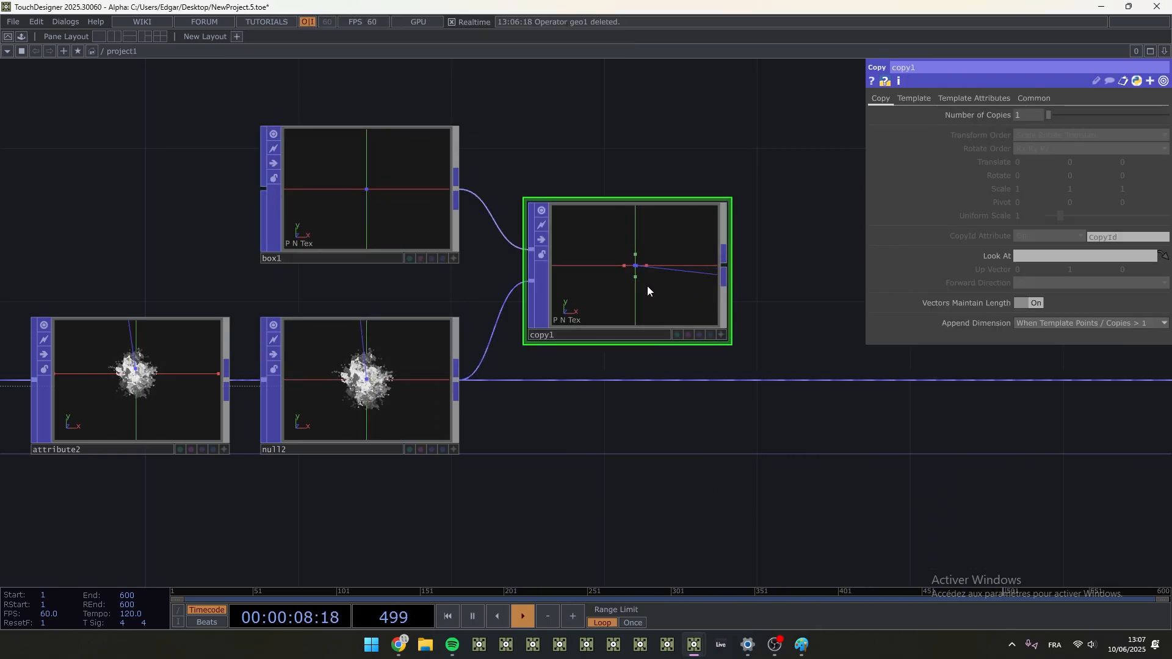
- Set box1's Uniform Scale to 0.012 and look closely at the copied boxes in copy1
click(393, 205)
scroll(626, 277, up, 4)
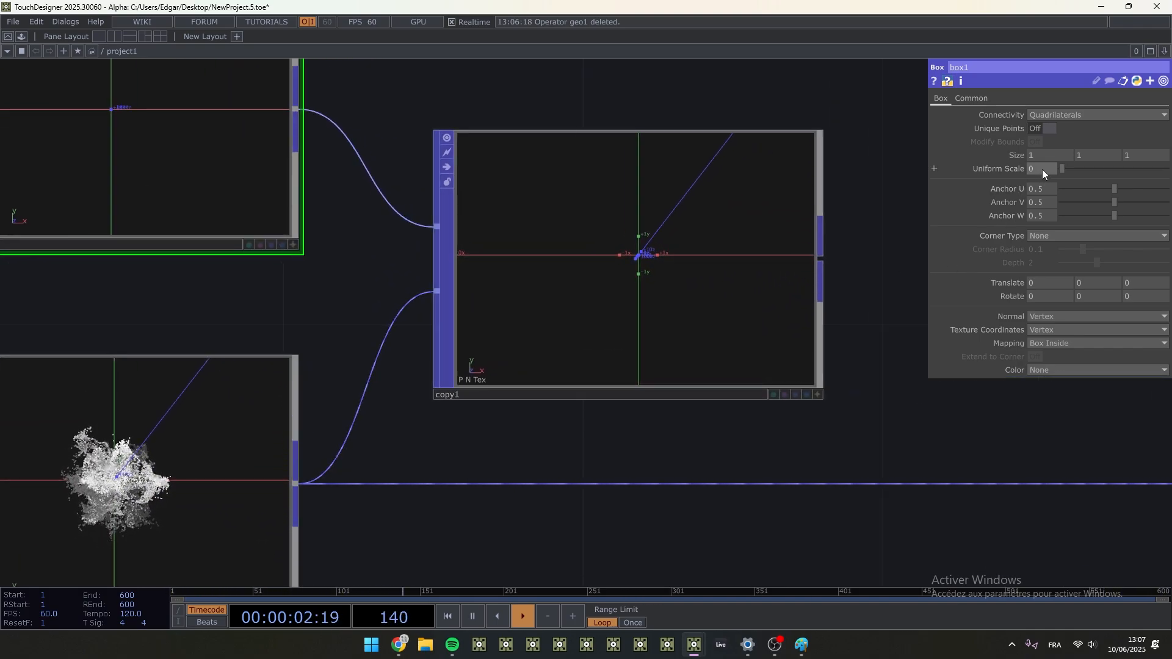
middle_drag(1041, 195, 1048, 195)
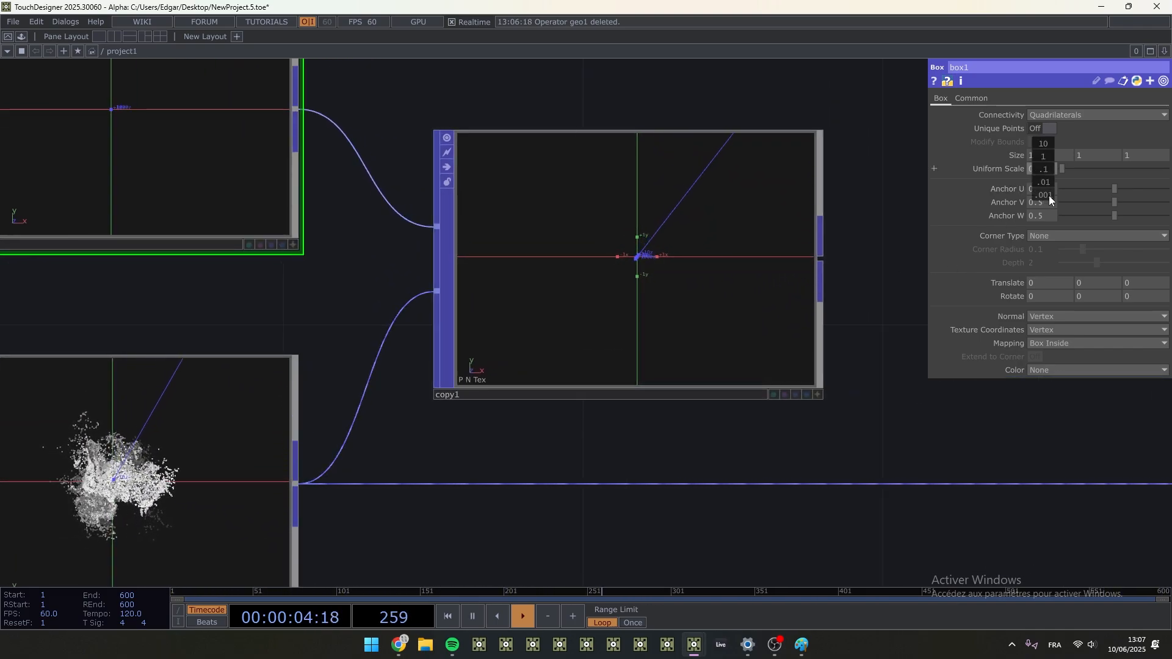
middle_drag(1043, 144, 1044, 148)
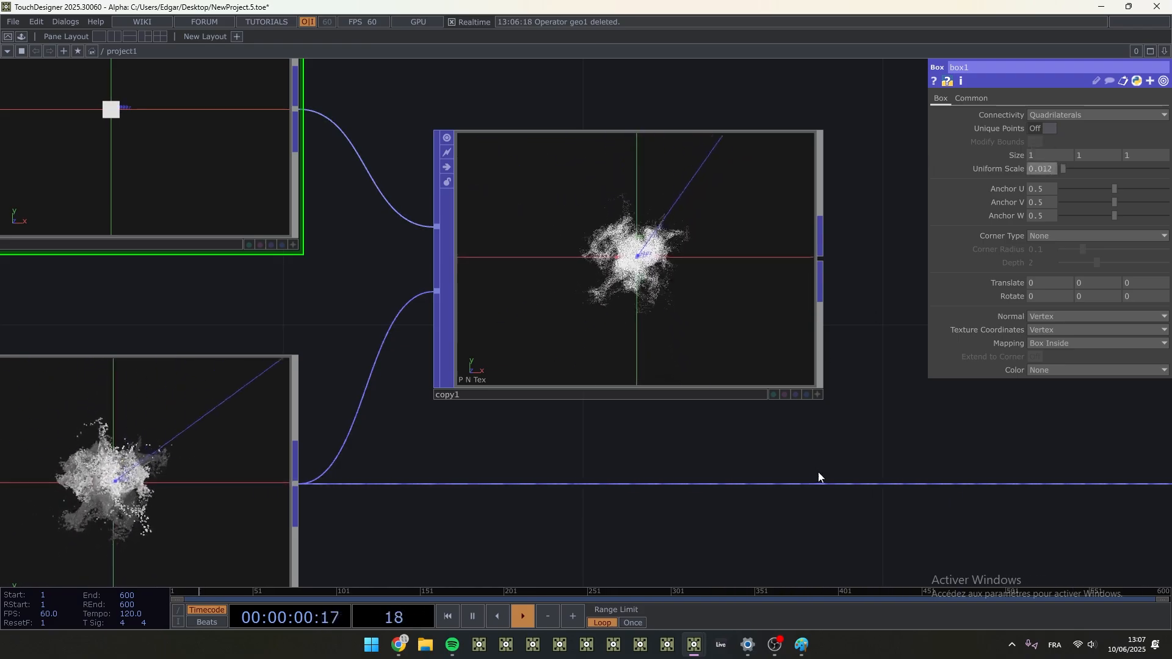
scroll(680, 279, up, 3)
scroll(584, 273, up, 2)
- Insert copy1 into the chain so that it feeds null3, and line it up with null2
scroll(585, 269, down, 10)
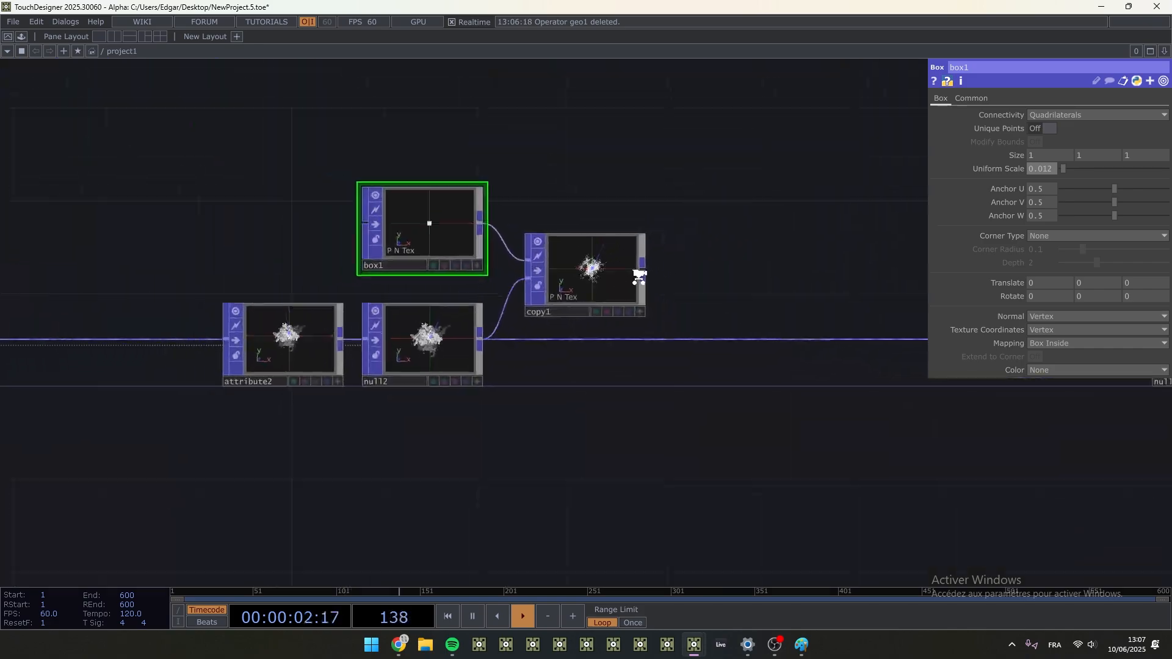
drag(639, 274, 679, 329)
drag(597, 275, 596, 331)
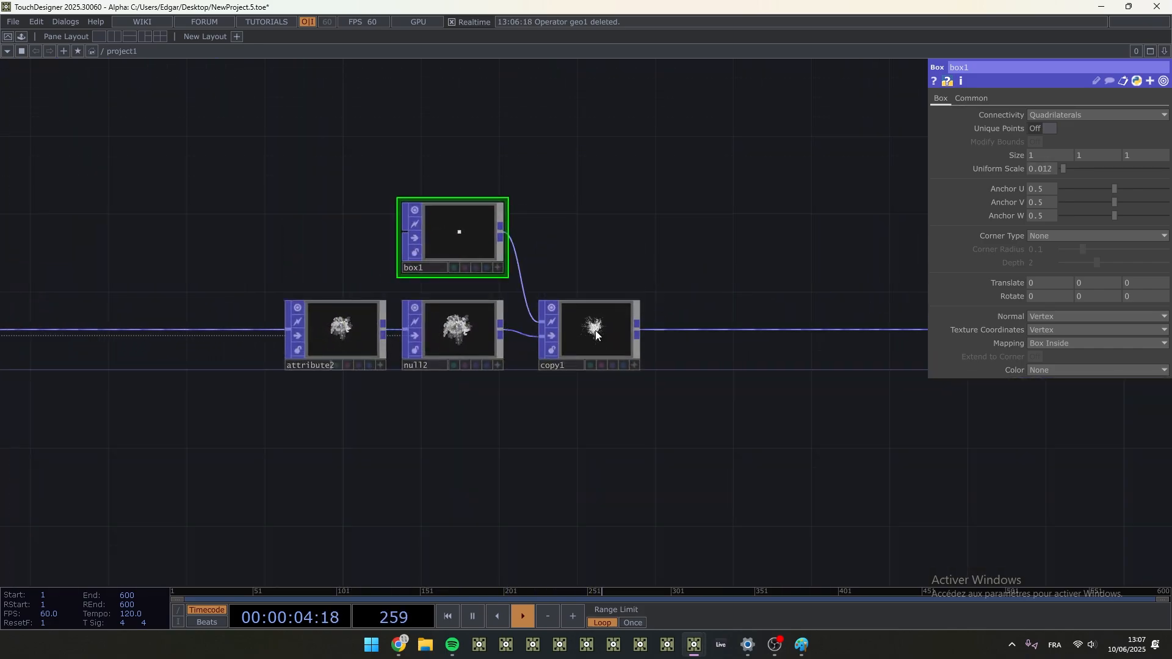
- Turn on null3's display flag and show geometry as the network editor's backdrop
drag(687, 382, 551, 383)
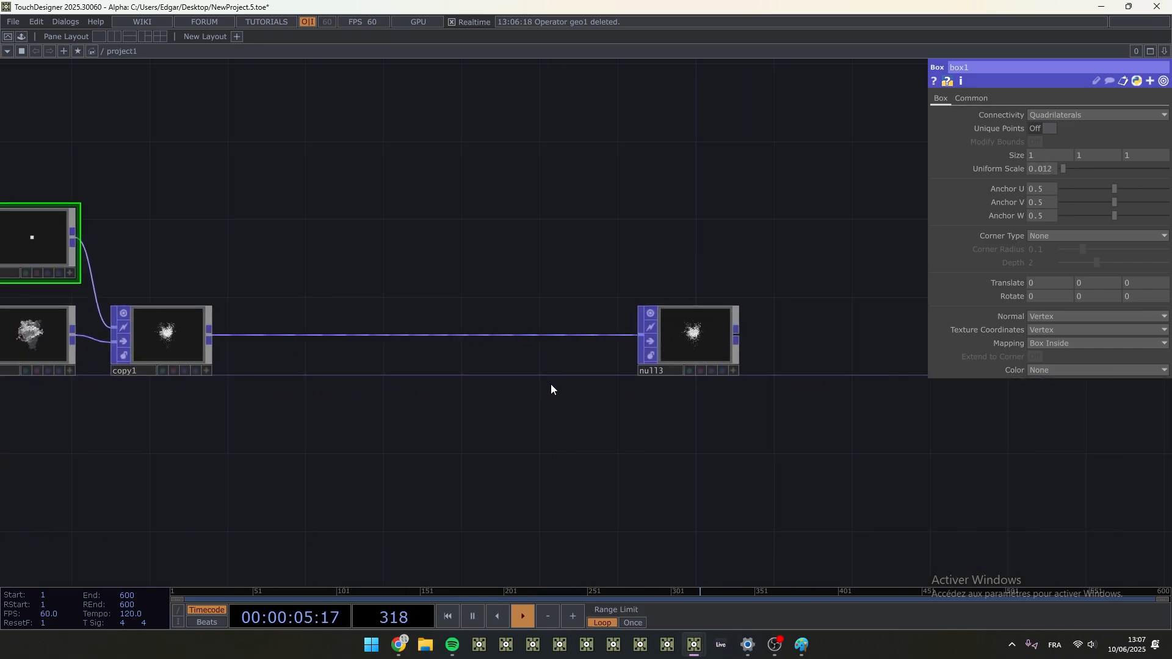
click(722, 371)
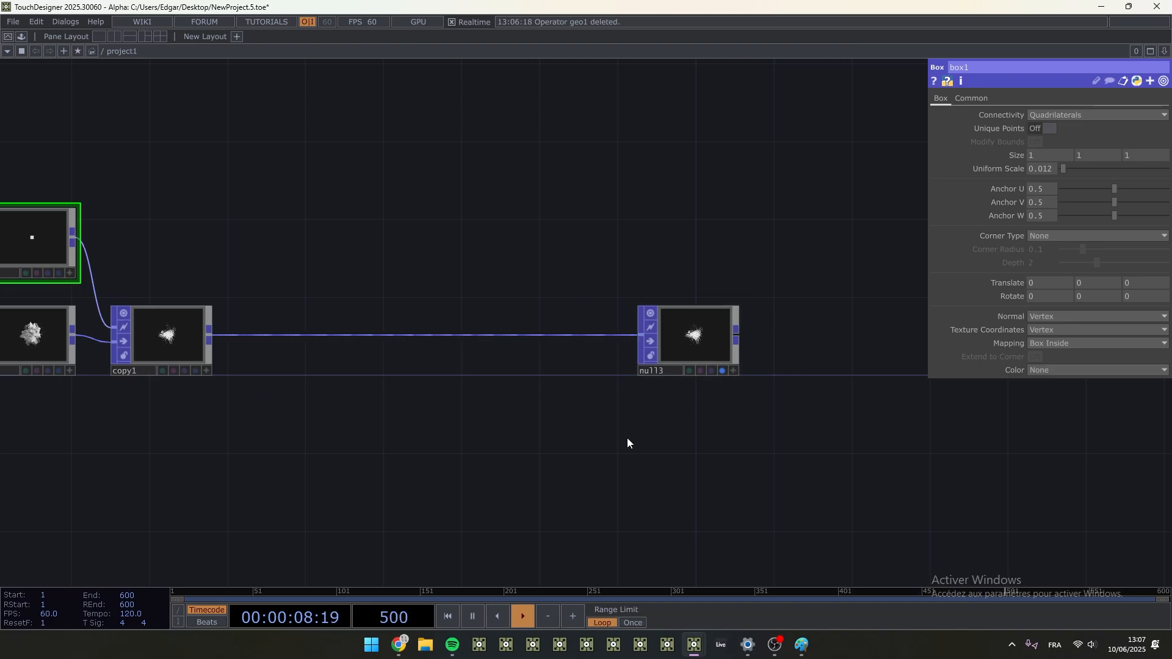
right_click(299, 223)
mouse_move(320, 264)
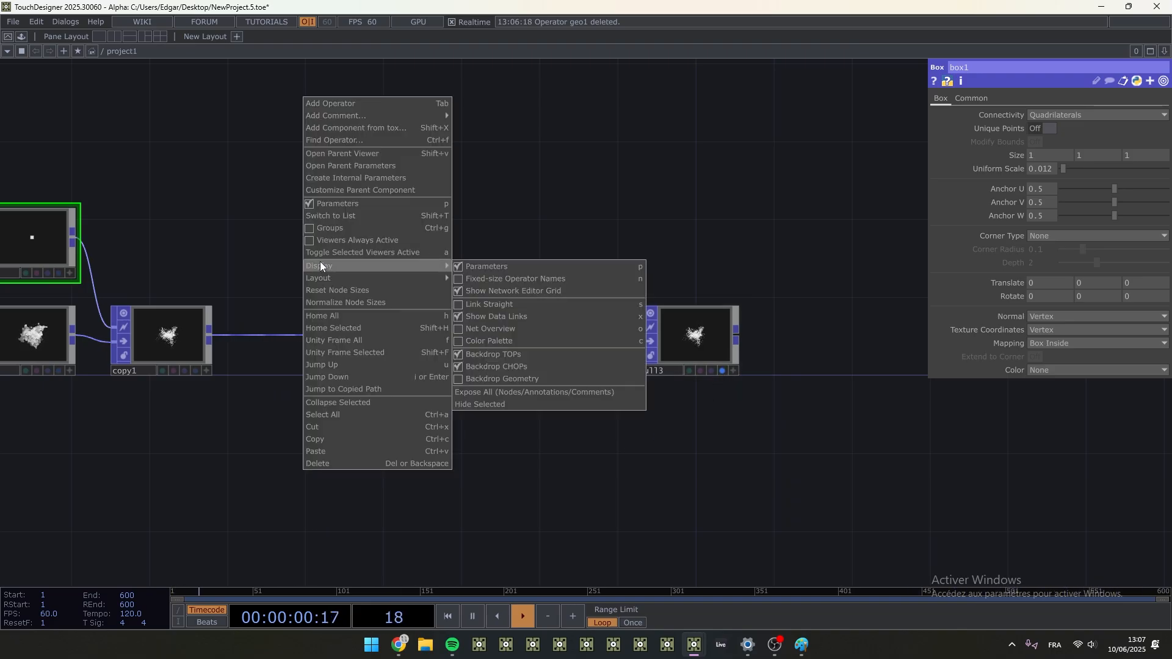
click(494, 381)
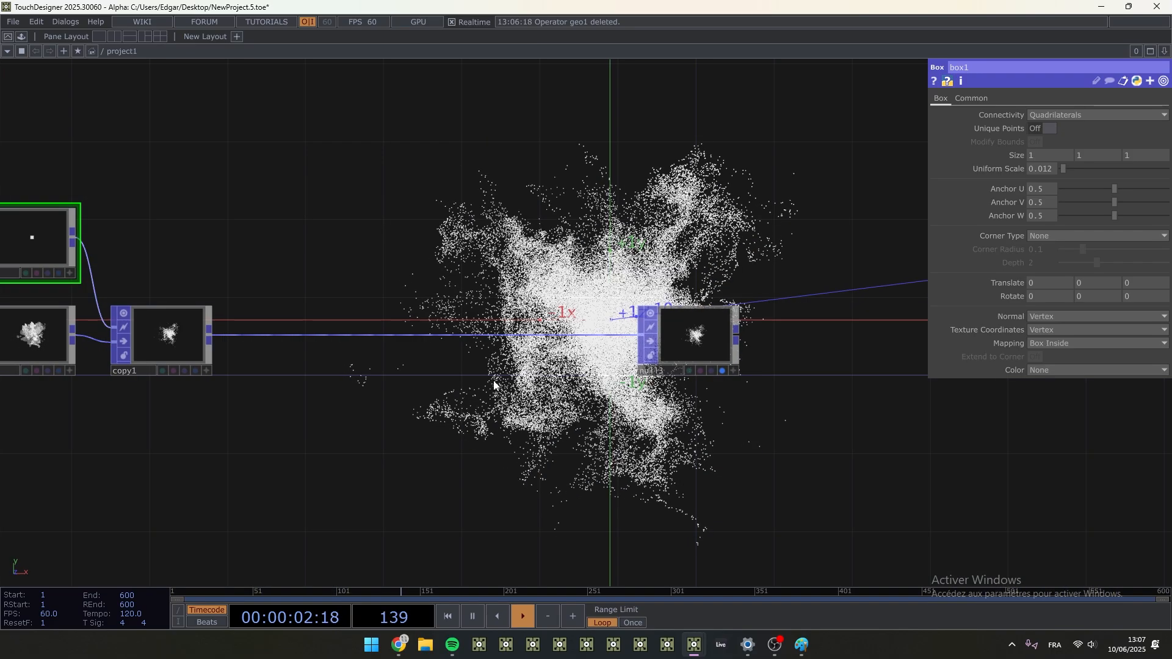
- Increase box1's Uniform Scale to 0.03 and view the cube particles up close in the backdrop
drag(380, 307, 574, 323)
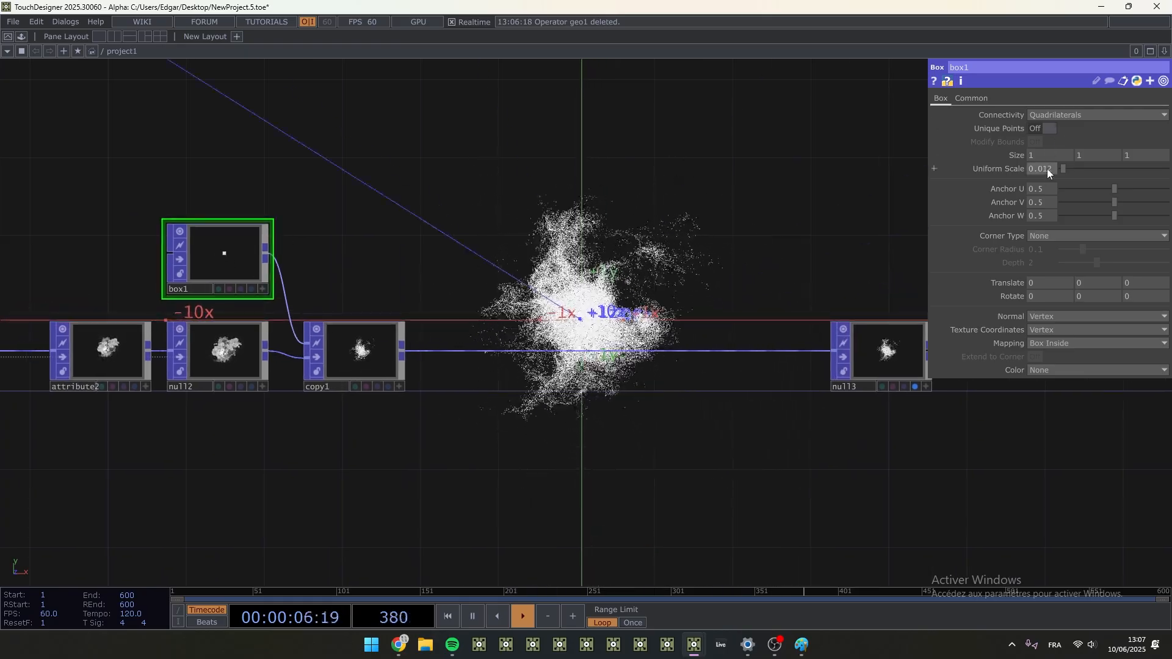
middle_drag(1046, 168, 1056, 198)
middle_drag(1047, 145, 1045, 153)
click(925, 386)
scroll(882, 354, up, 5)
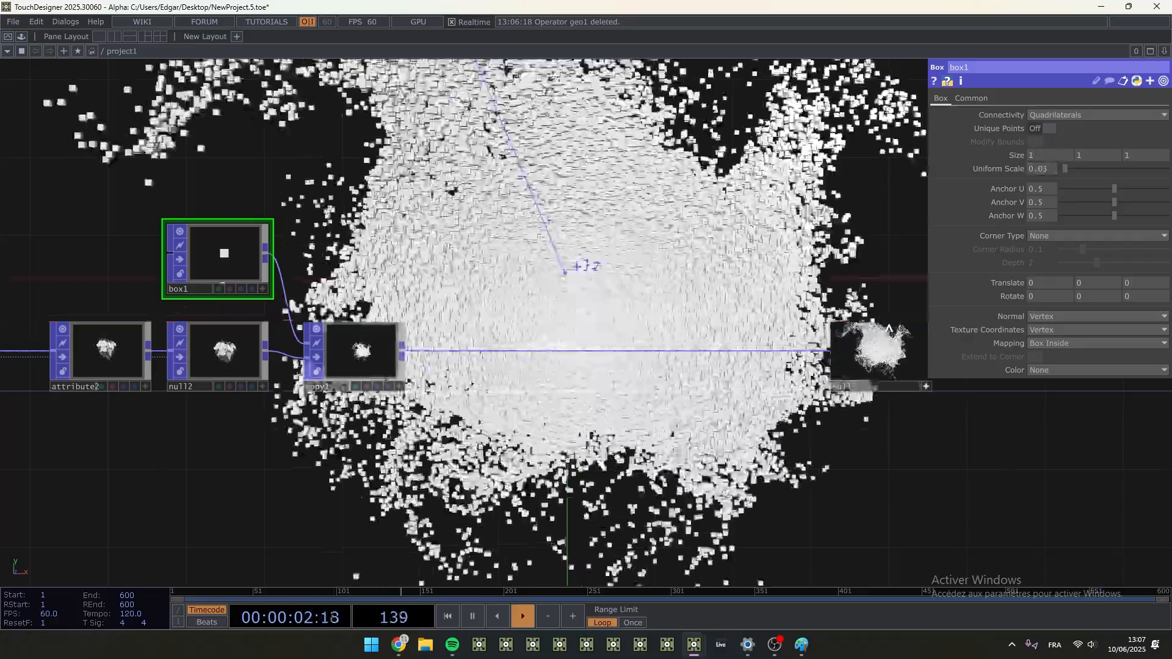
mouse_move(876, 347)
mouse_down()
mouse_move(886, 355)
mouse_move(878, 347)
mouse_up()
- Examine pointgen1's Number of Points setting and follow the operator chain from there to copy1
scroll(466, 408, down, 3)
scroll(342, 378, up, 5)
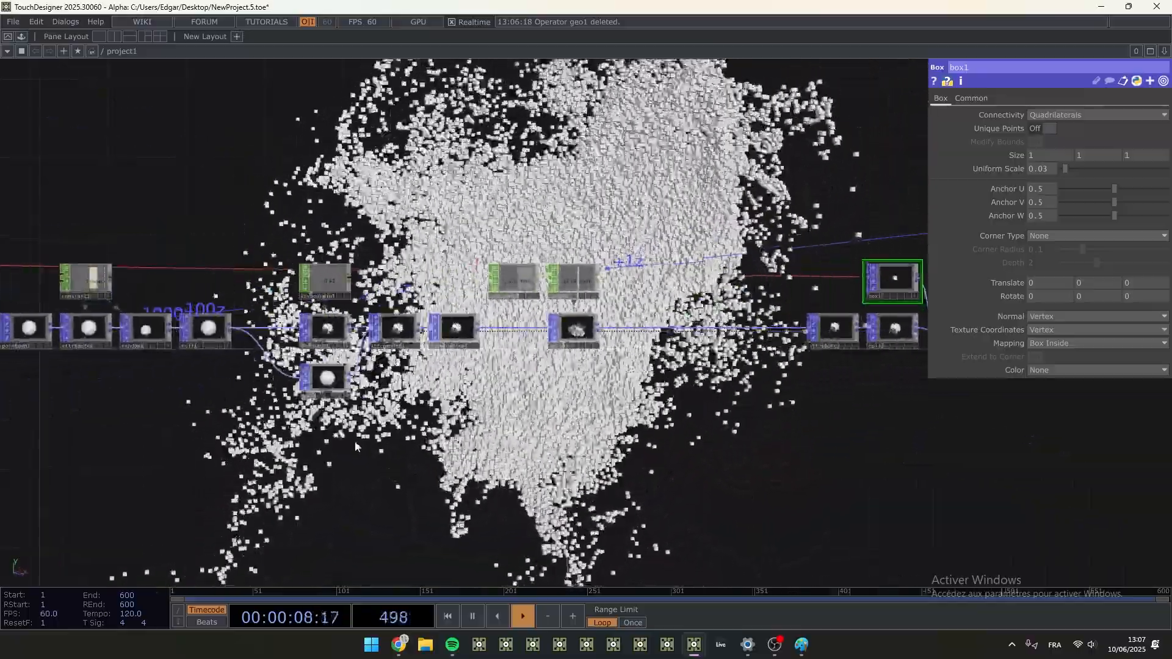
click(378, 338)
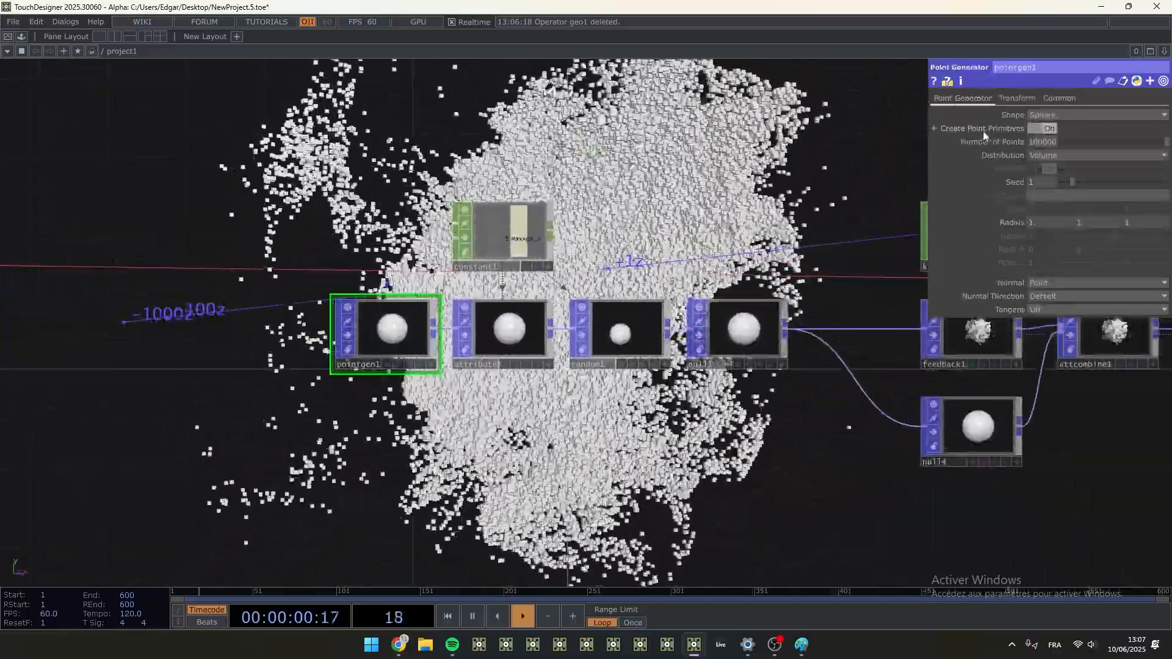
click(987, 141)
click(992, 142)
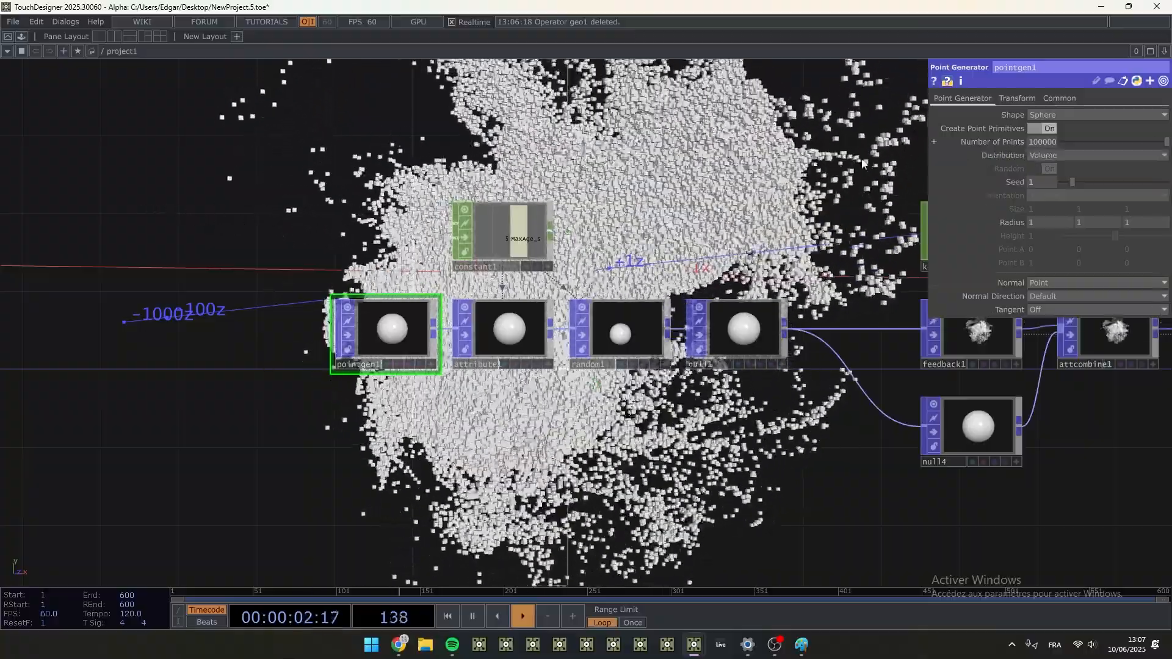
drag(877, 161, 330, 177)
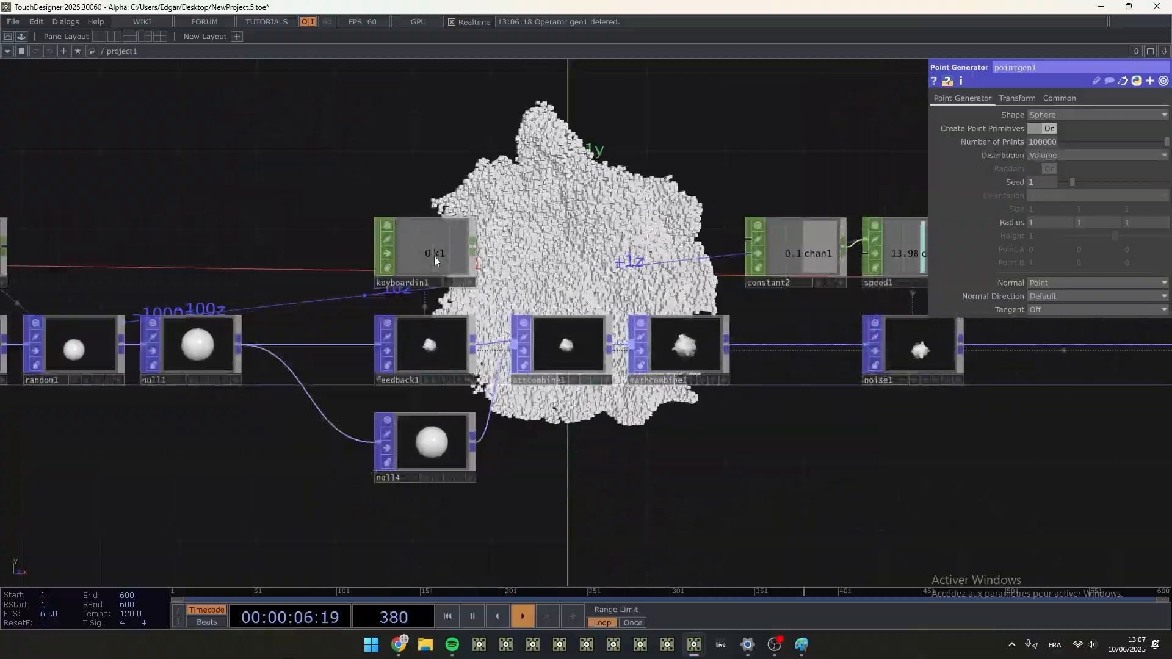
drag(612, 449, 328, 445)
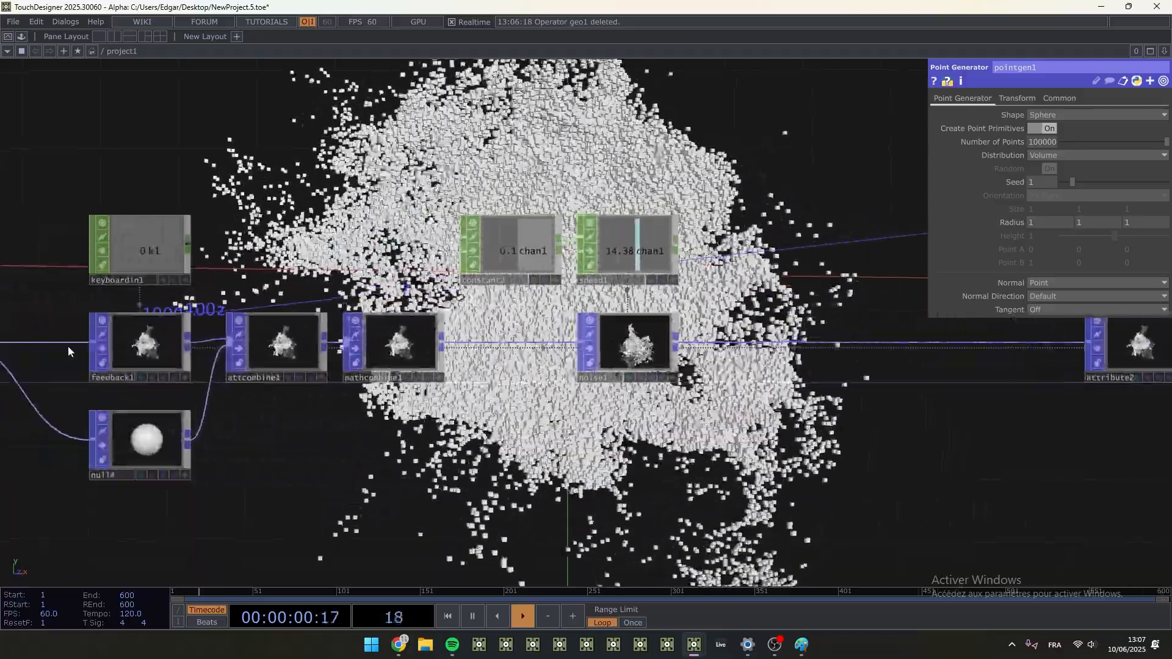
drag(912, 486, 186, 546)
scroll(570, 351, up, 5)
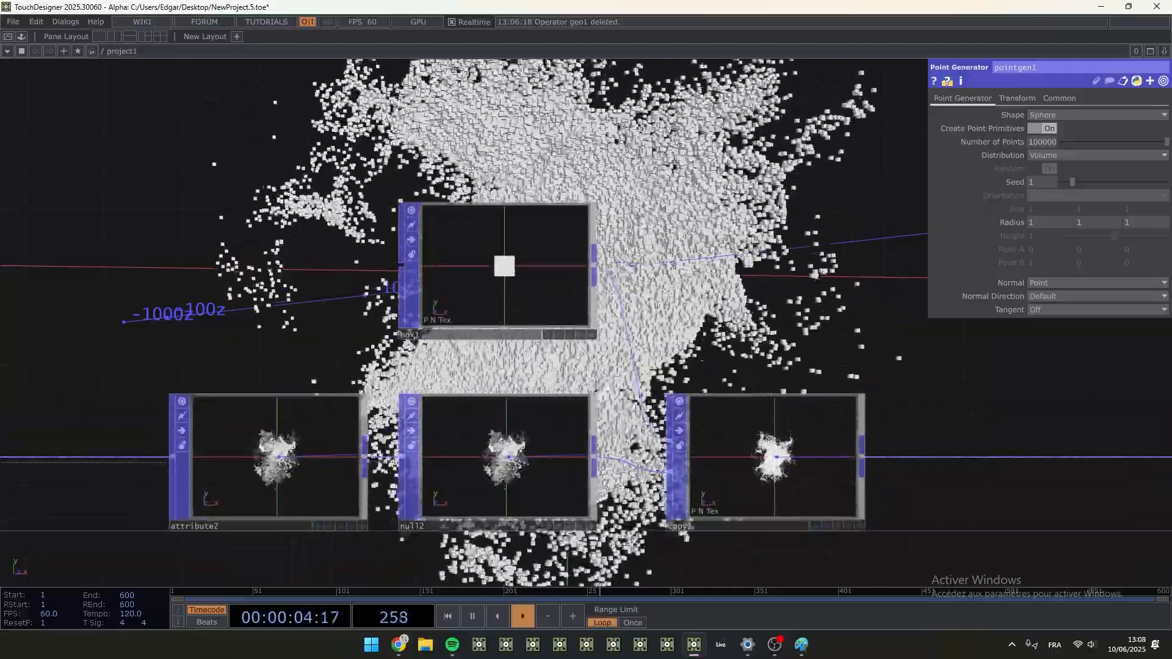
drag(570, 352, 427, 313)
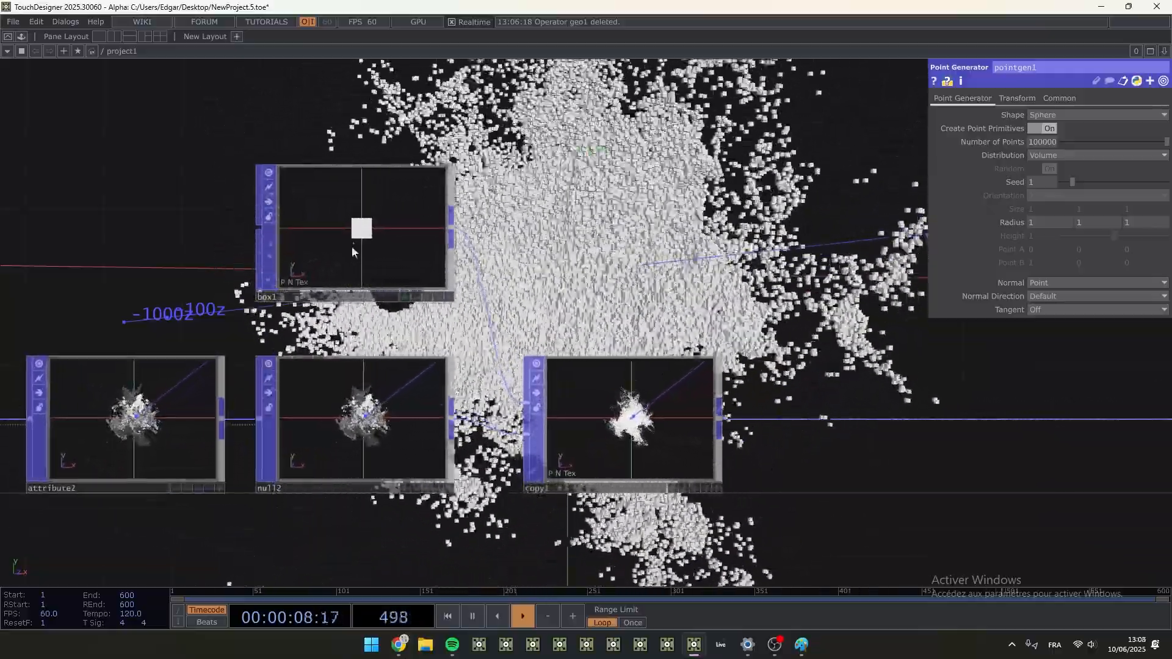
- Select box1 and review the whole network from the point generator through the feedback loop to the copied boxes
click(352, 246)
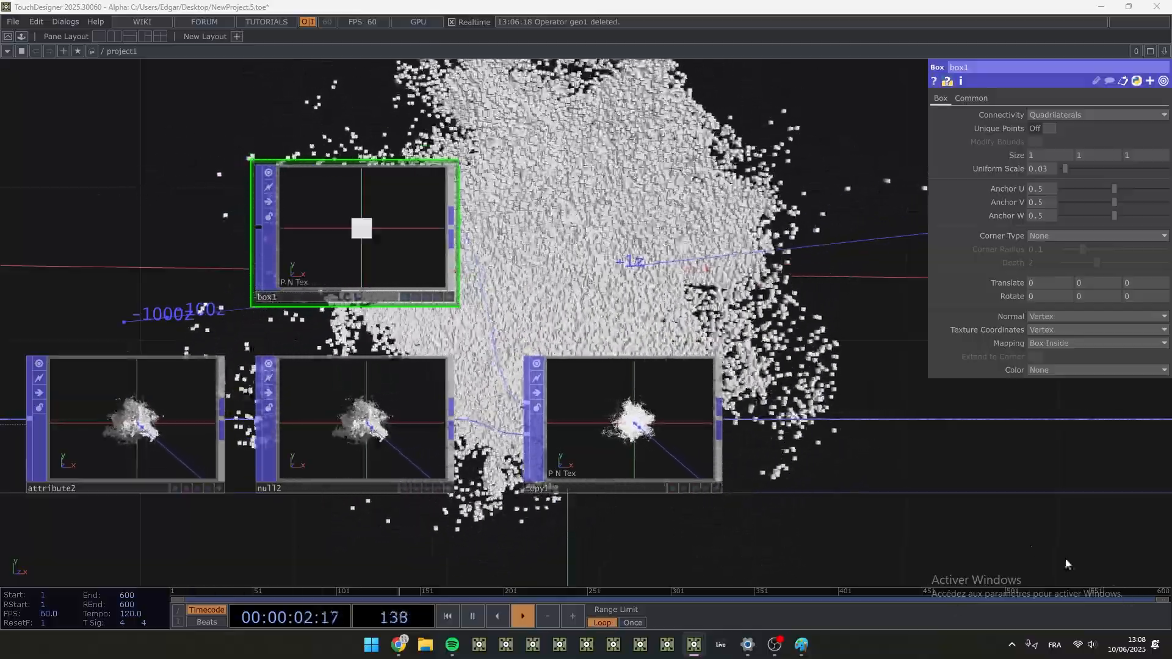
scroll(916, 488, down, 3)
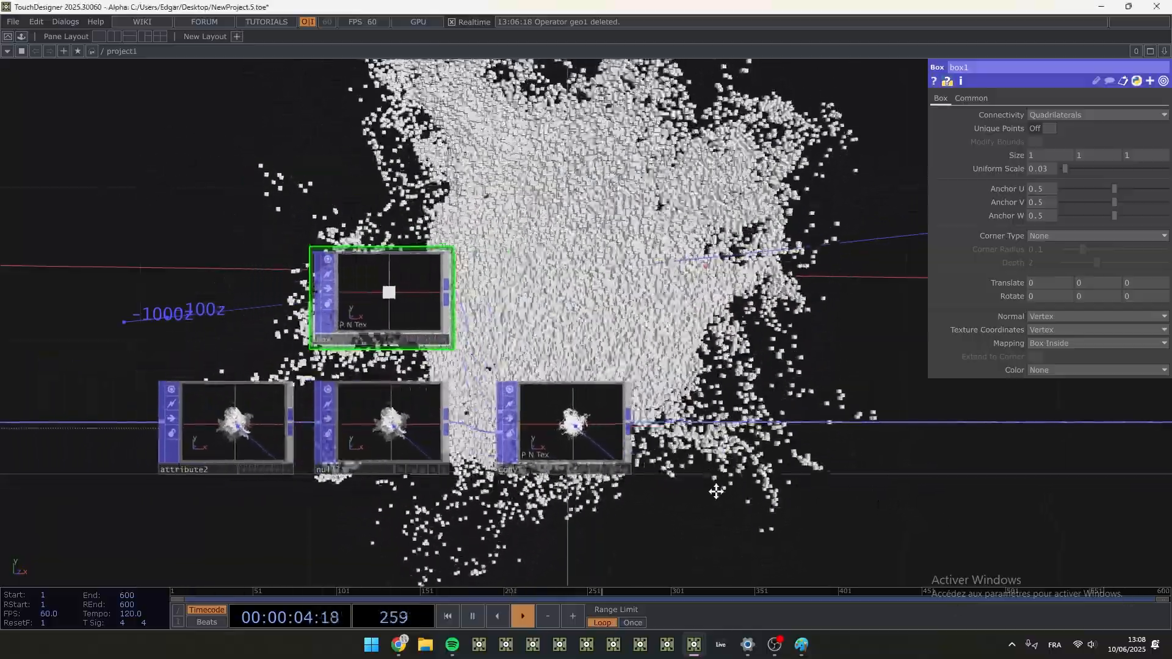
drag(716, 491, 618, 478)
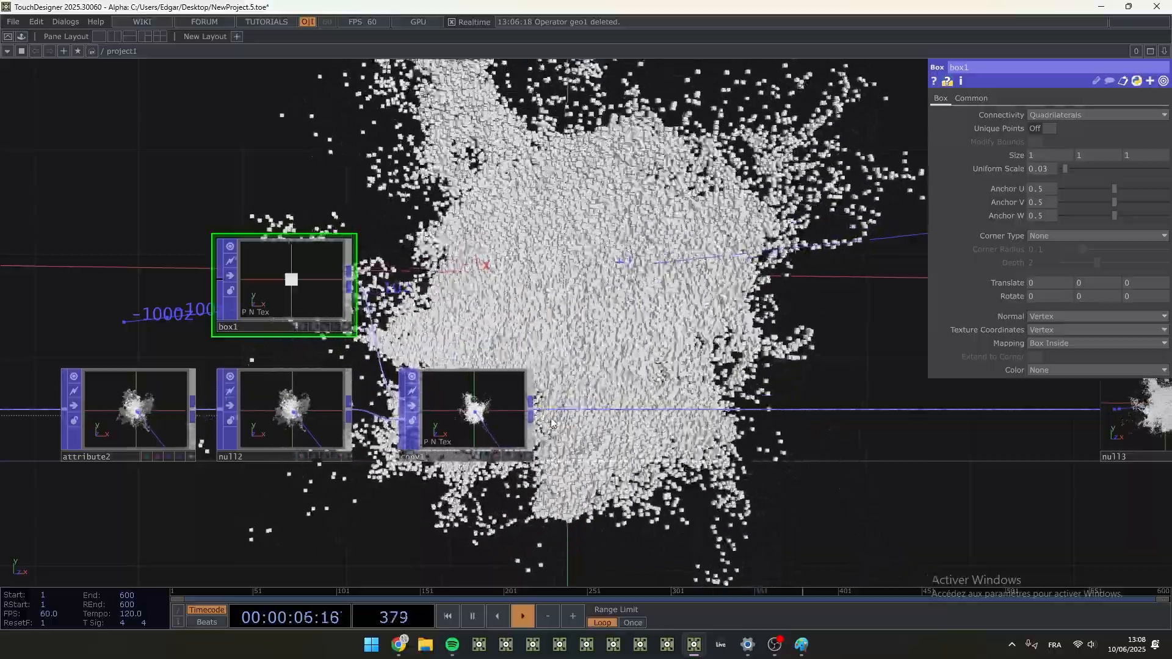
scroll(551, 423, down, 5)
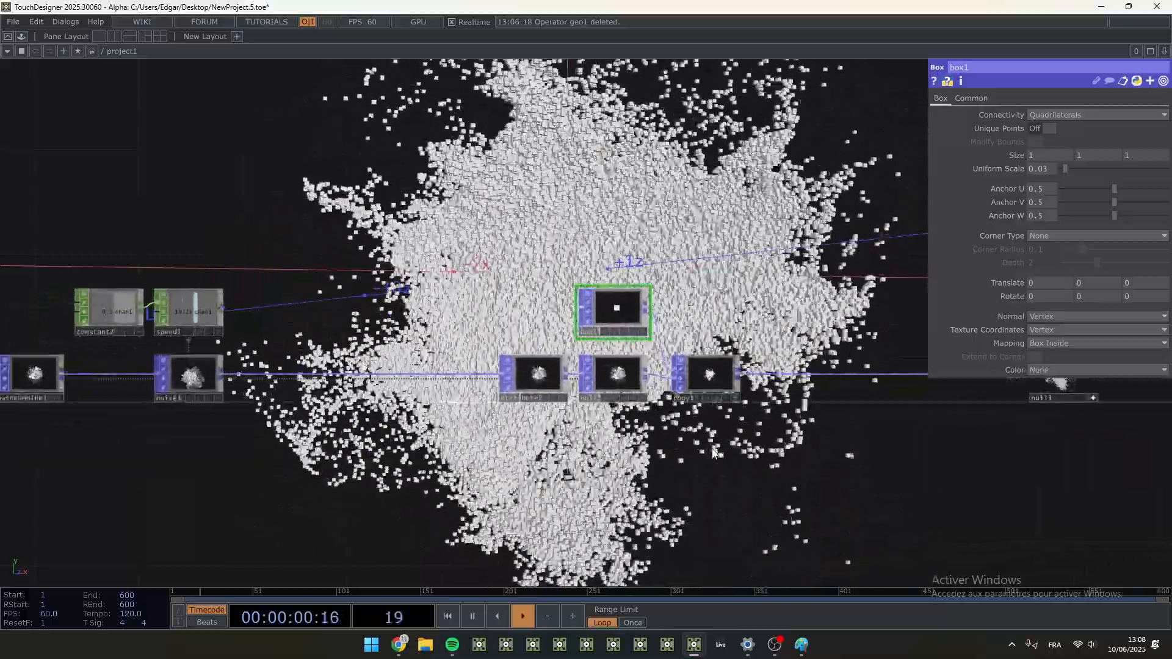
drag(178, 504, 673, 465)
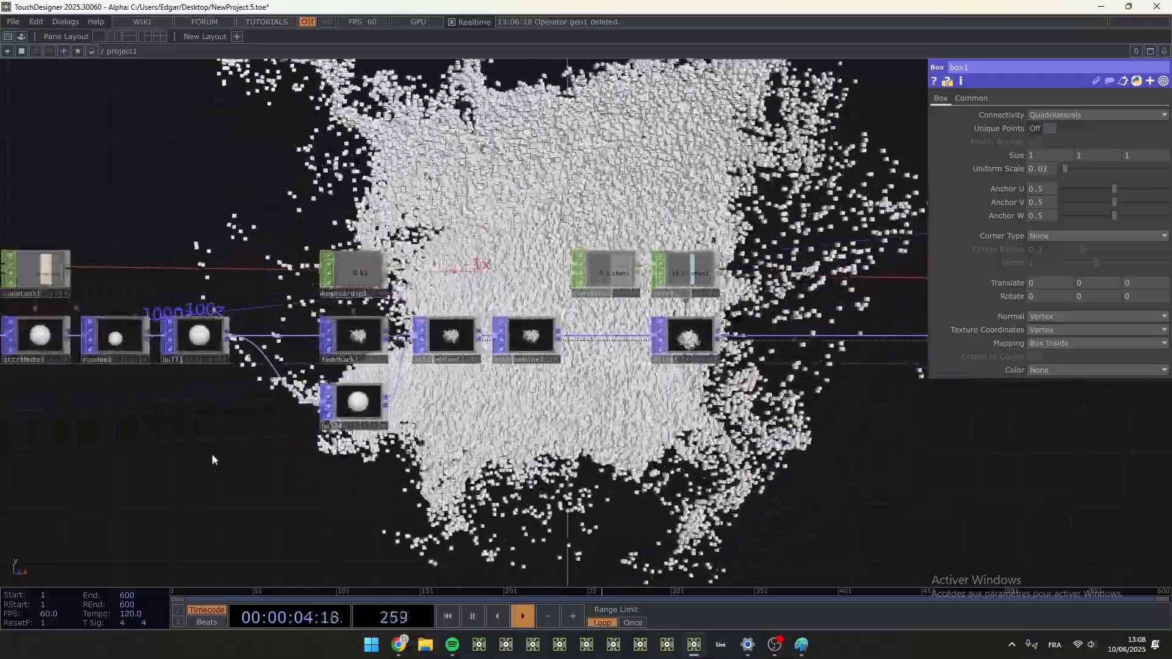
drag(235, 441, 409, 425)
scroll(231, 342, up, 5)
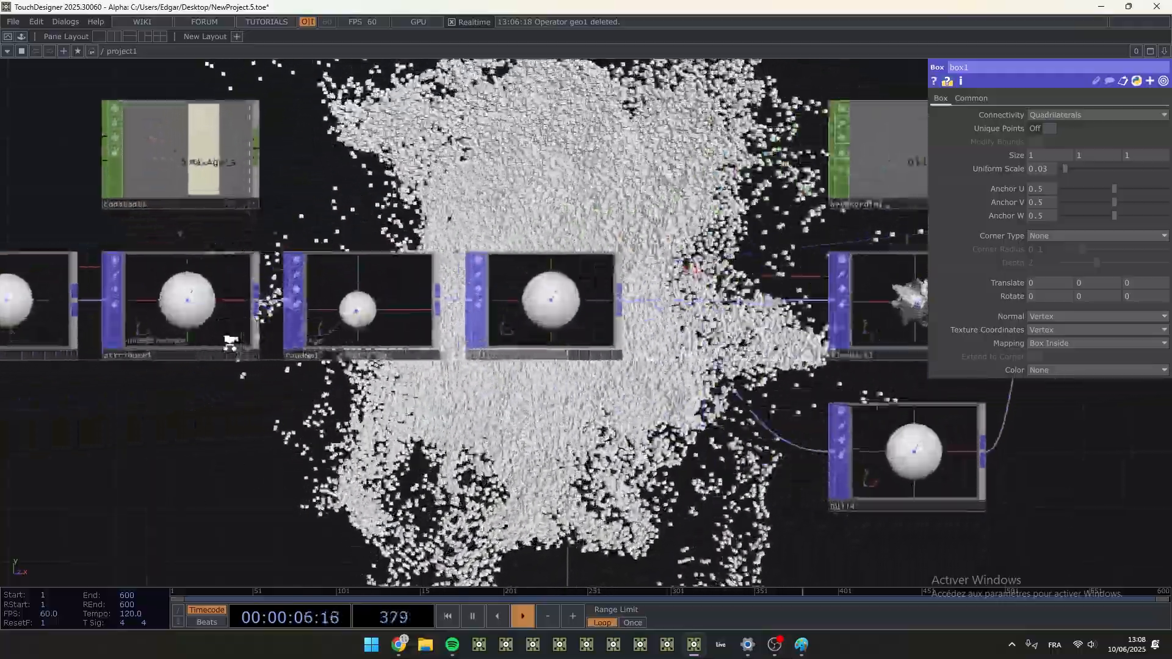
scroll(362, 391, down, 5)
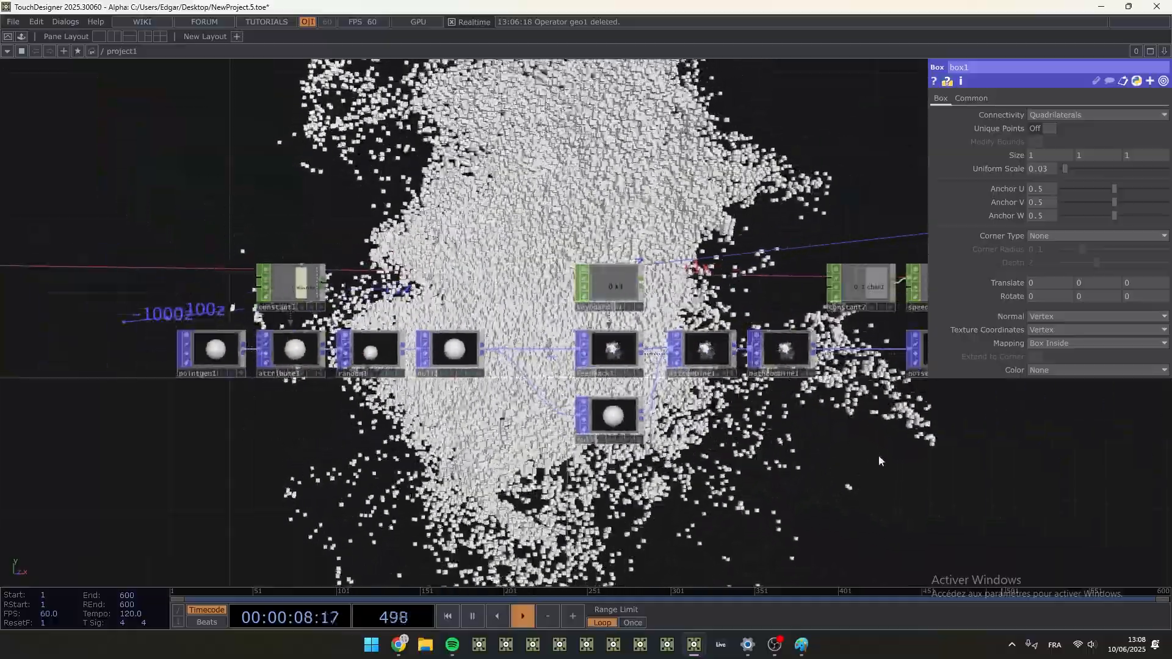
drag(878, 460, 393, 455)
drag(690, 456, 403, 471)
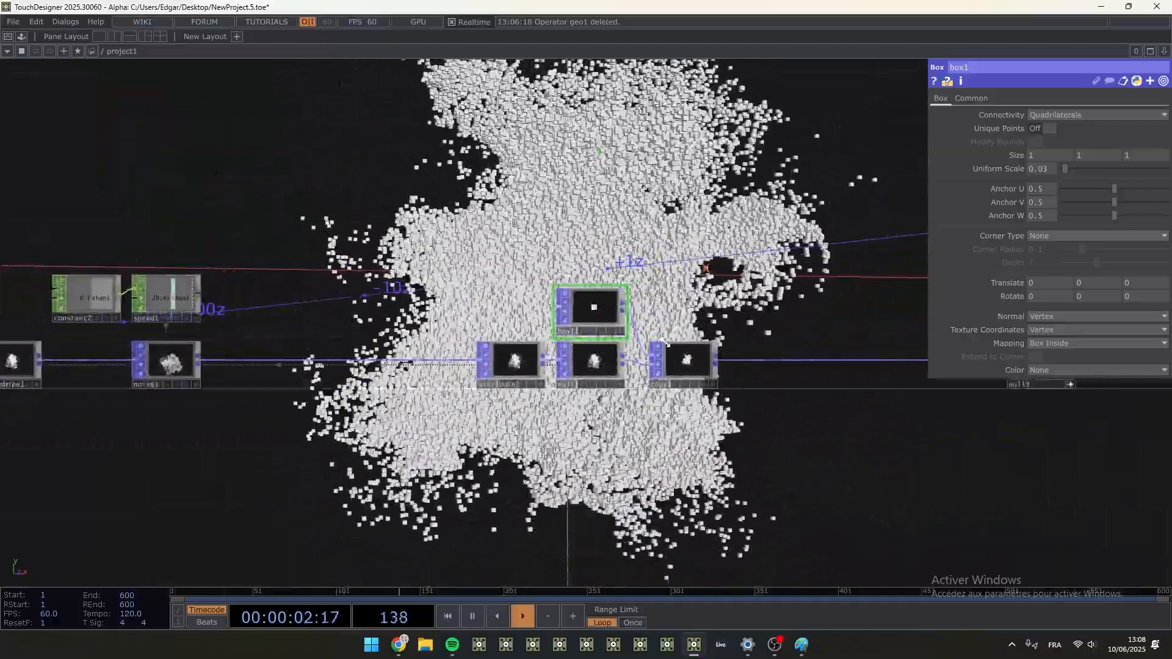
scroll(747, 373, up, 3)
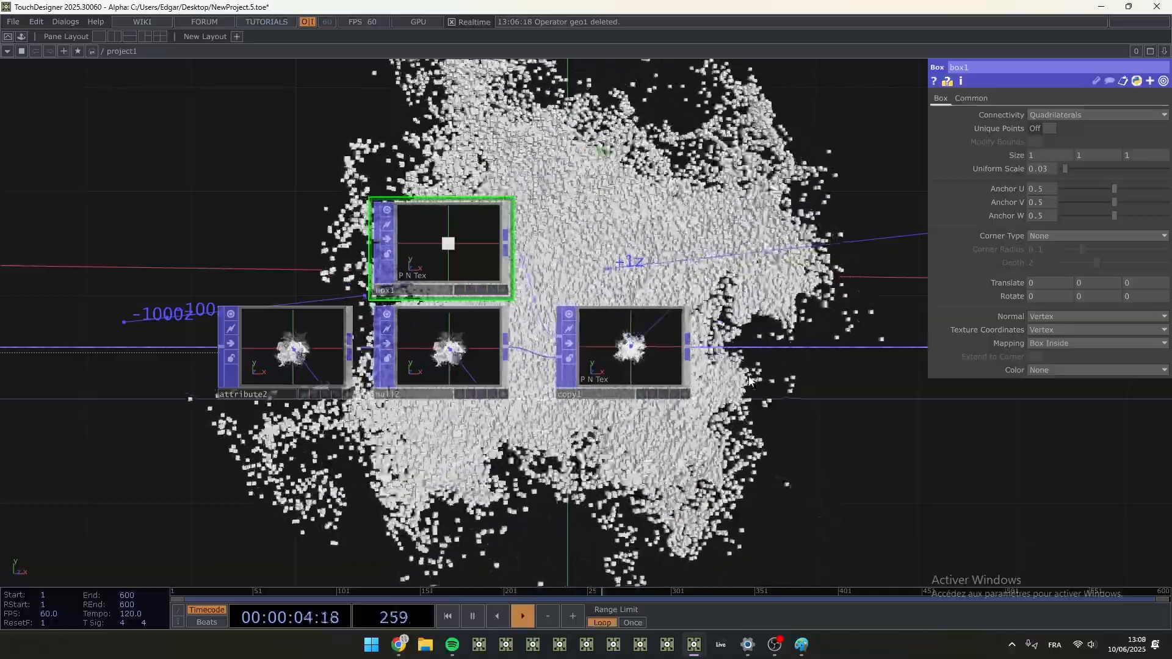
- Move copy1 farther from null2 and insert a Lookup Texture POP on the connection between them
drag(782, 435, 453, 438)
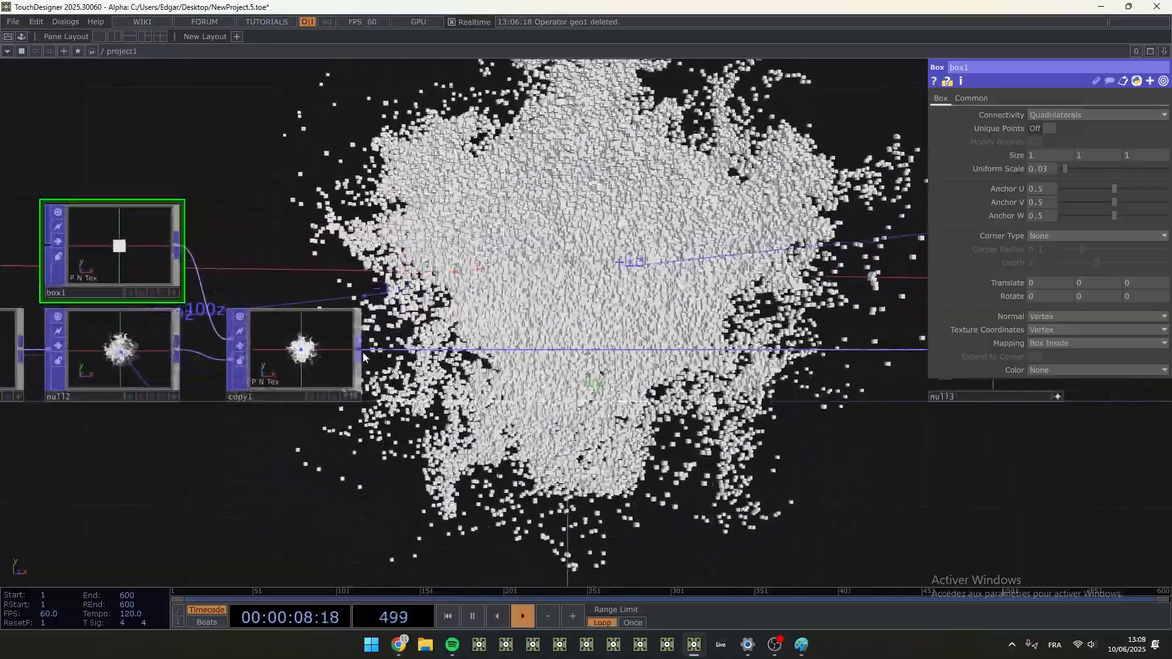
drag(282, 357, 491, 361)
drag(559, 344, 638, 344)
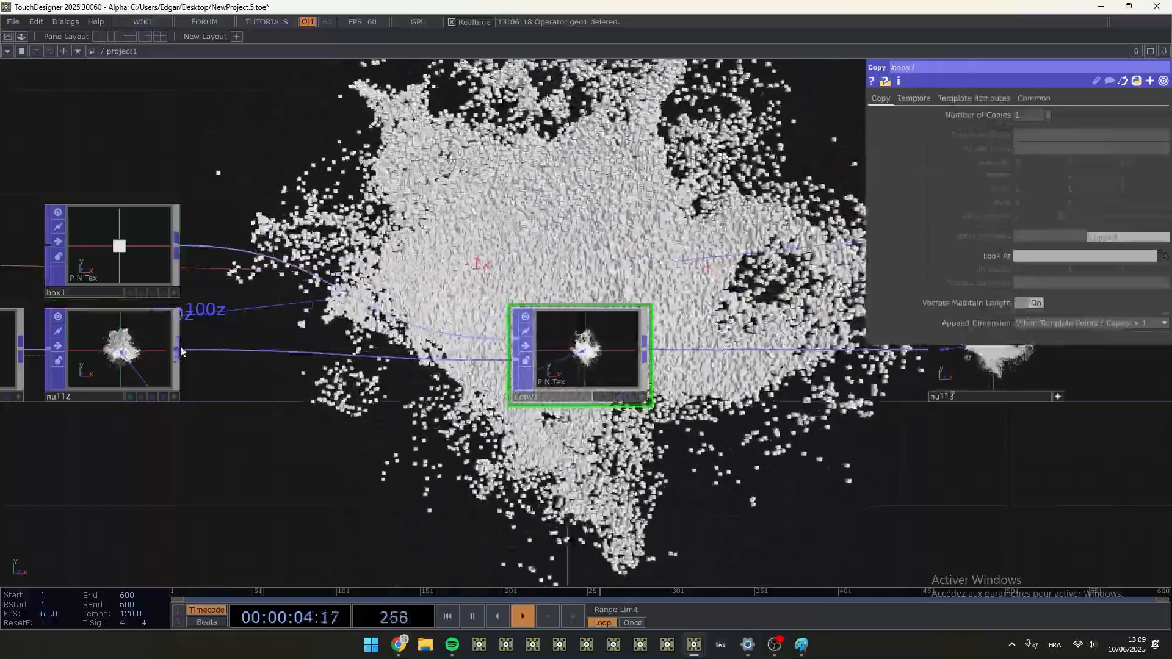
right_click(180, 352)
text(lo)
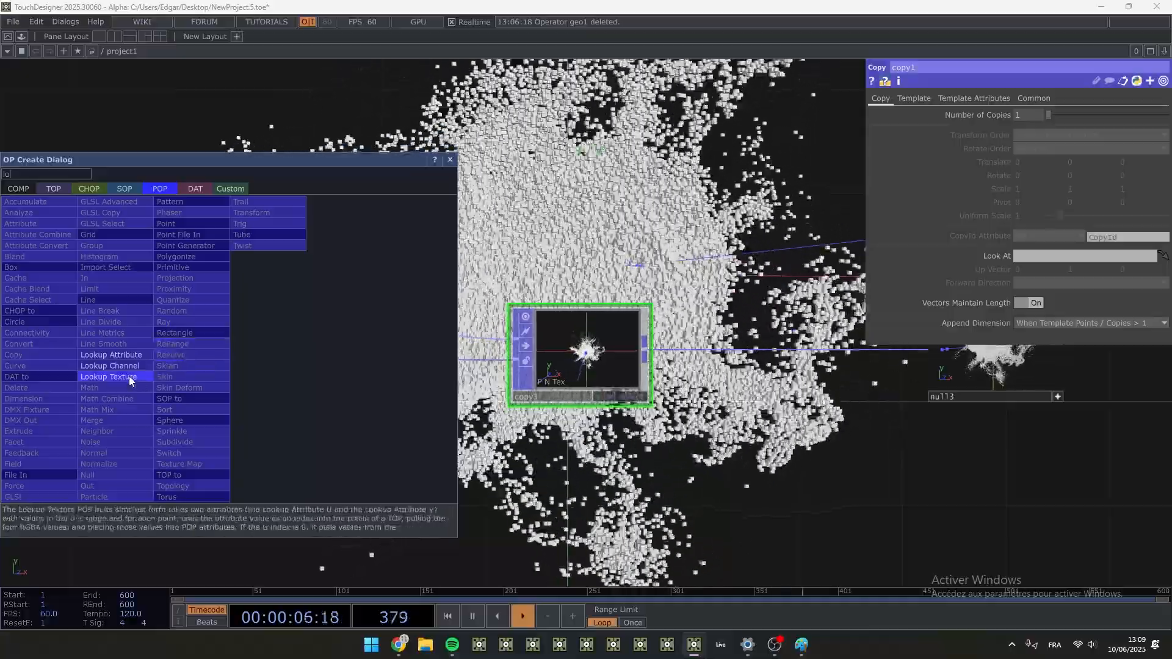
click(129, 376)
click(294, 354)
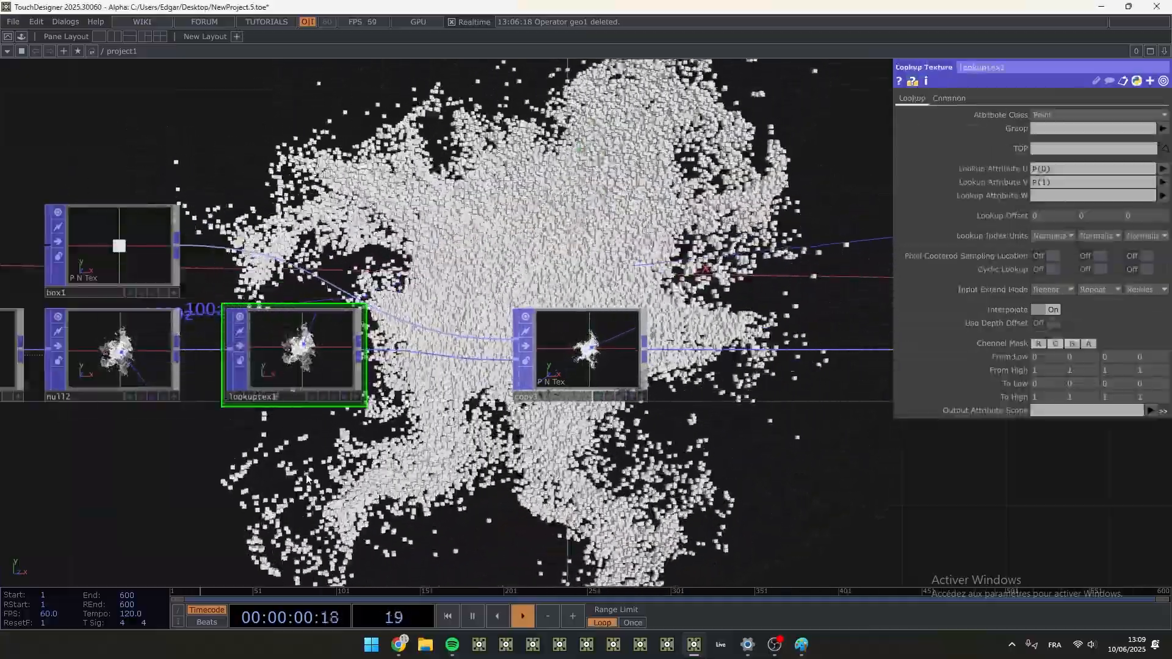
- Add a Ramp TOP directly below lookuptex1 and select it
key(Tab)
text(ra)
click(131, 280)
click(341, 348)
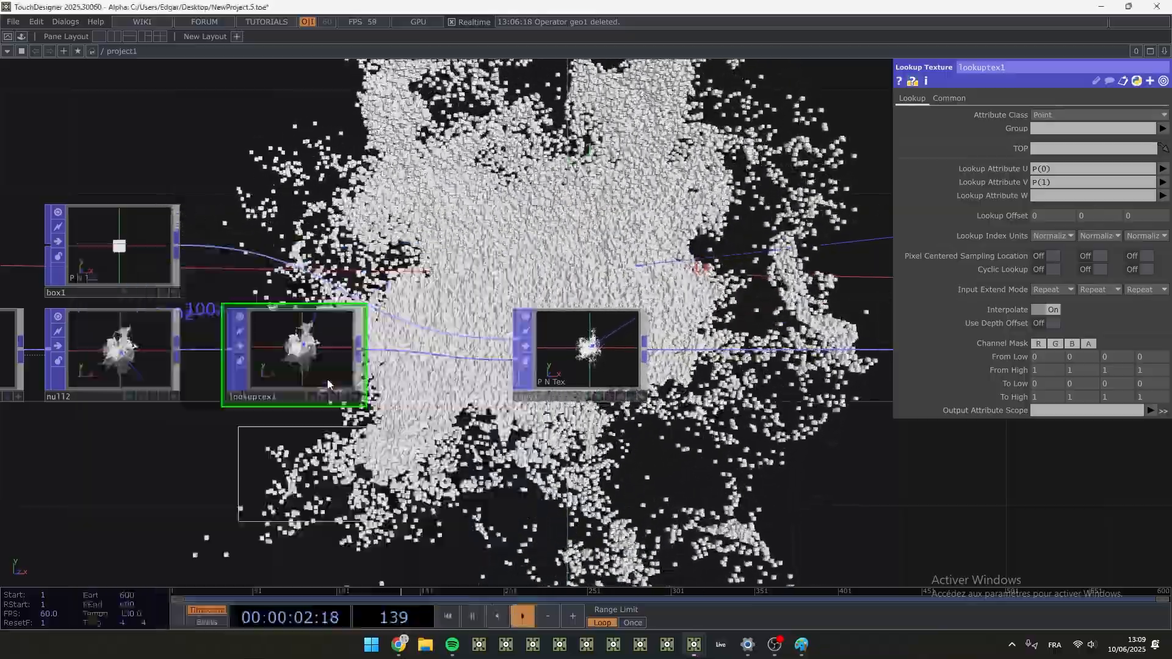
click(288, 464)
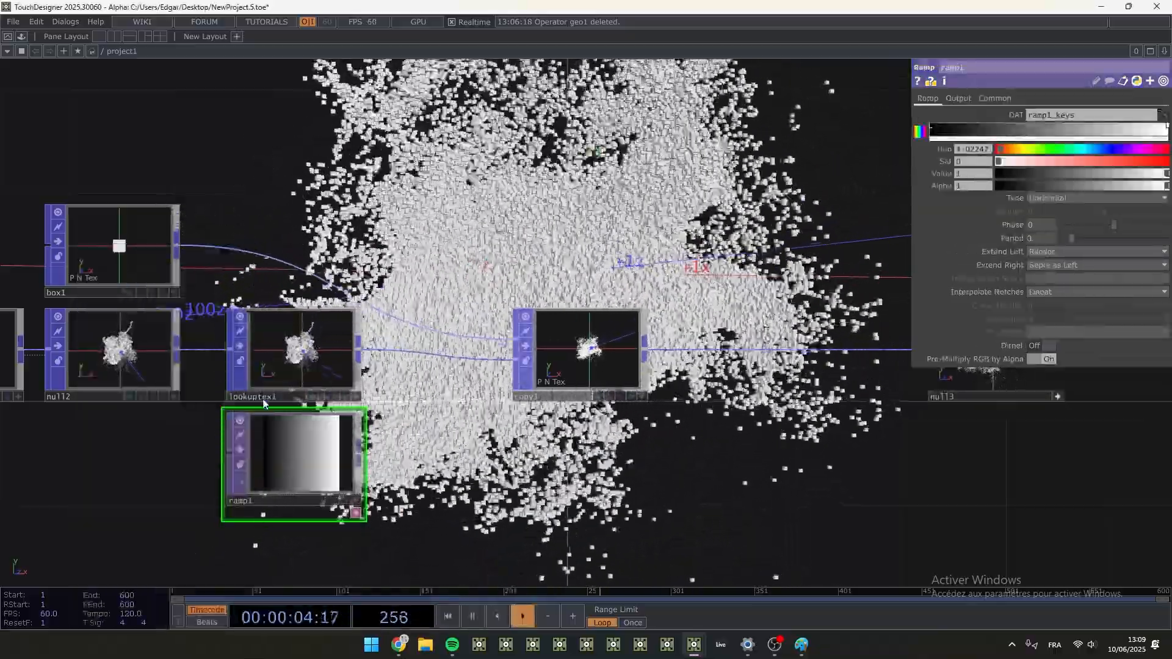
key(Tab)
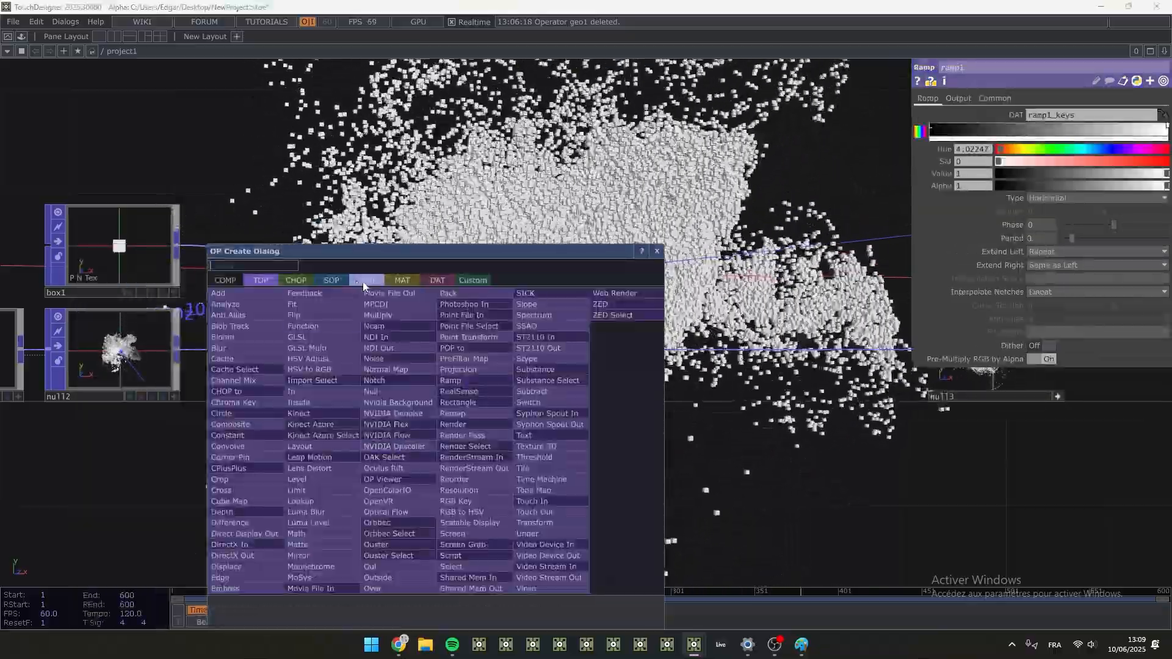
click(365, 282)
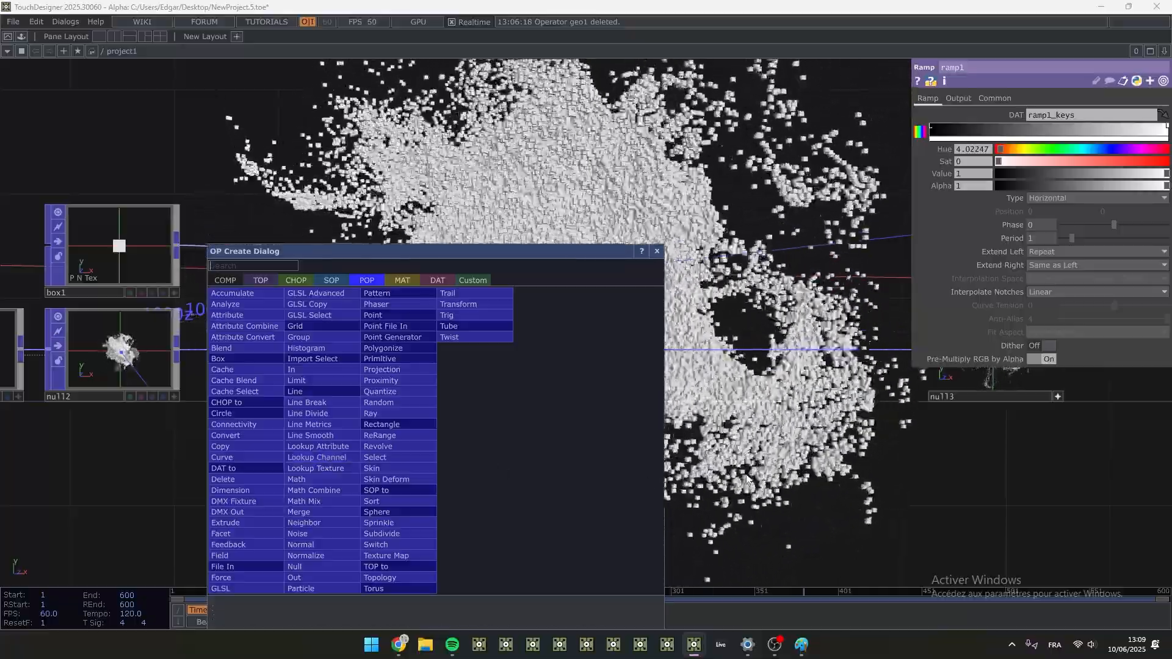
click(316, 468)
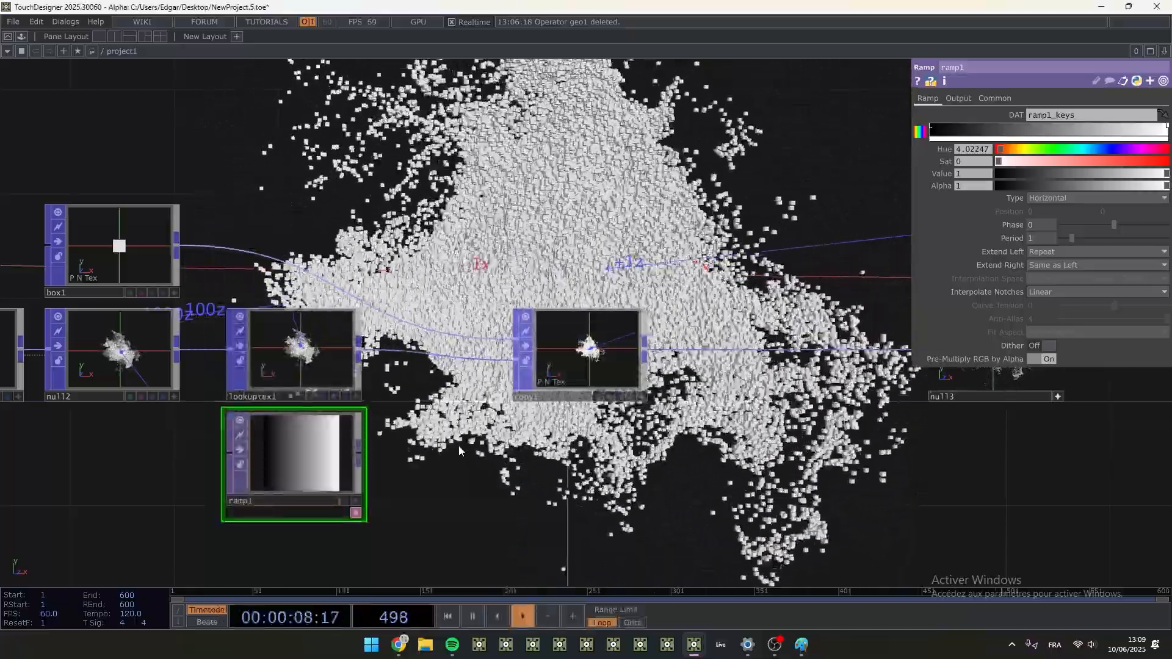
- Assign ramp1 as the TOP of lookuptex1 and display lookuptex1's parameters
scroll(310, 411, up, 4)
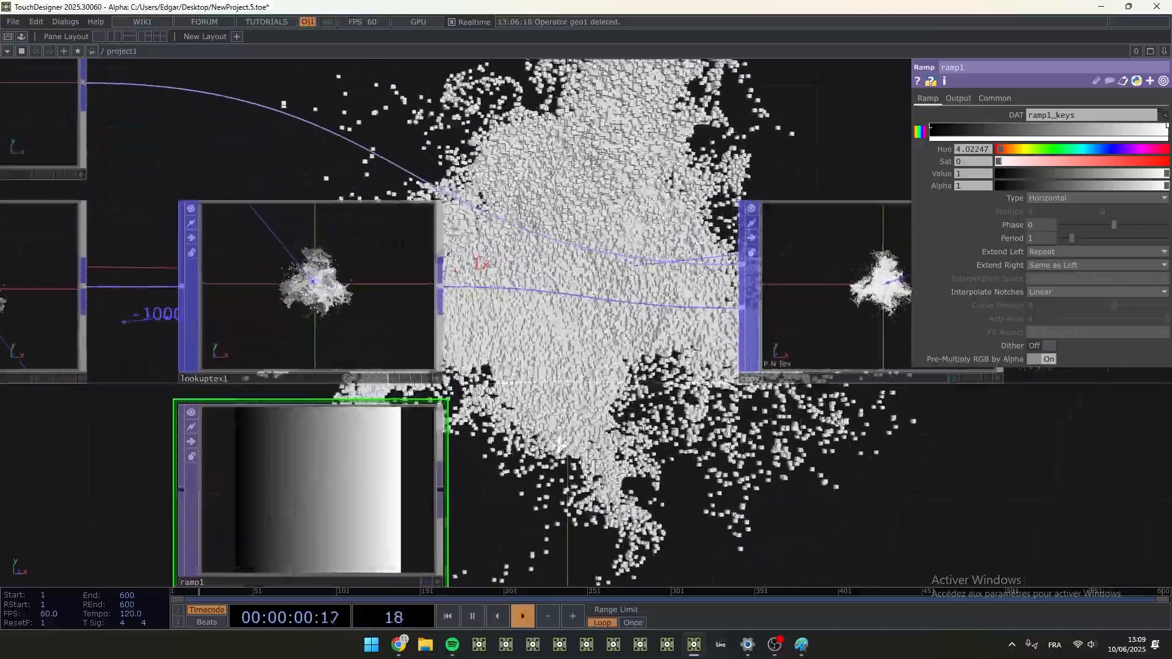
scroll(561, 445, down, 1)
drag(561, 445, 565, 424)
scroll(565, 434, up, 3)
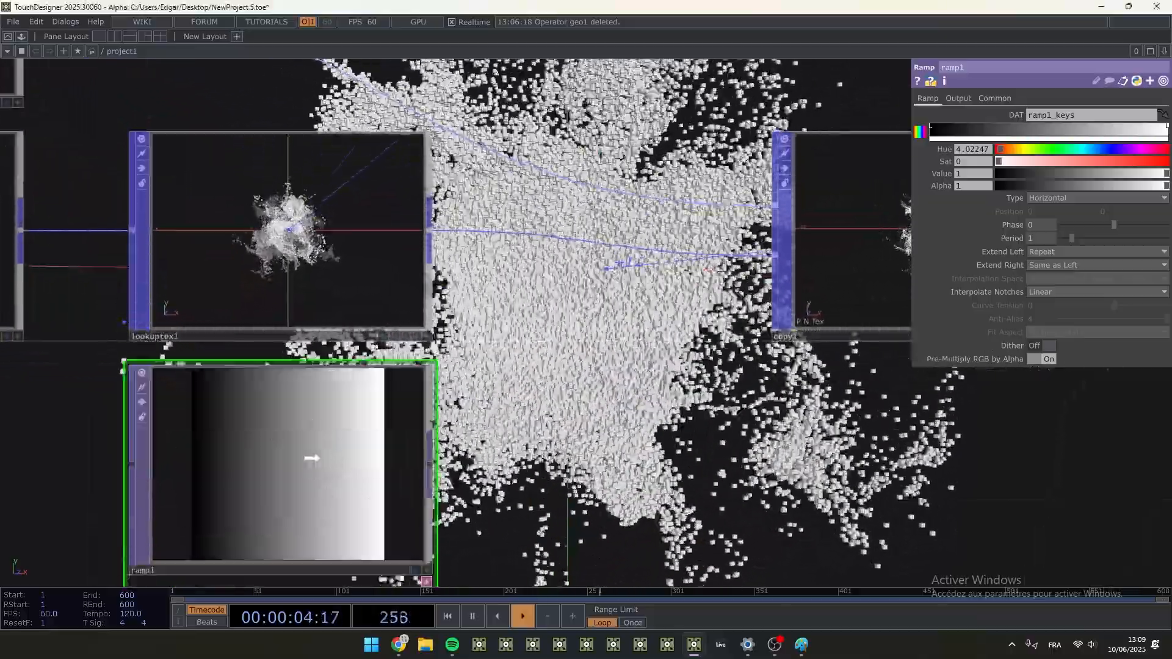
drag(311, 458, 301, 241)
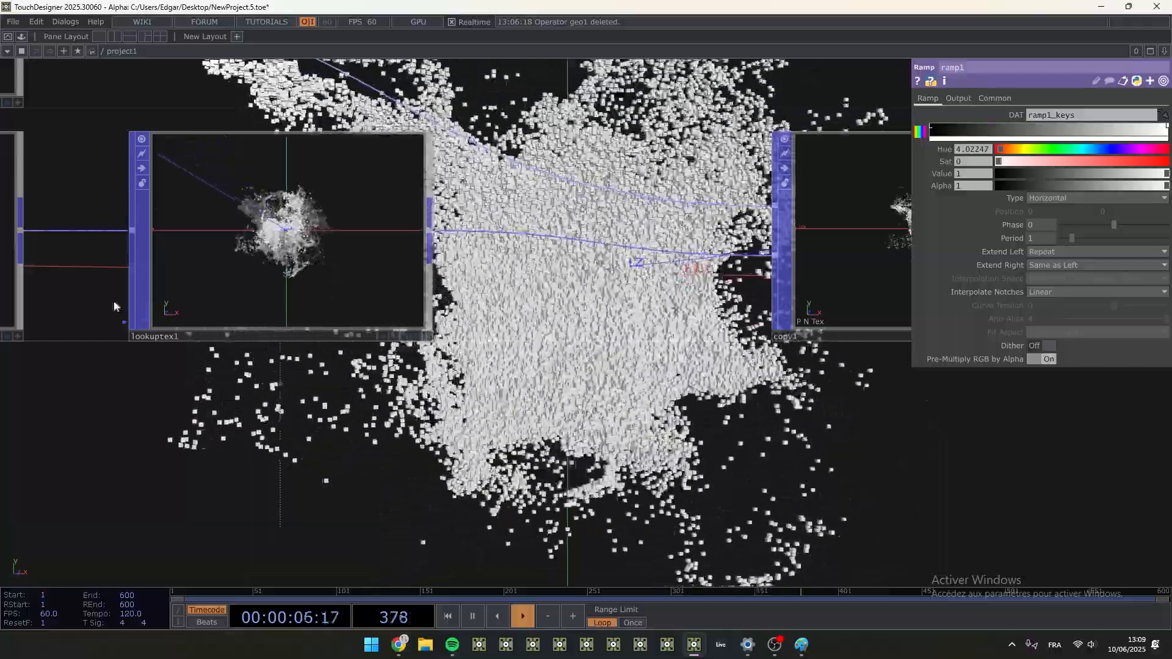
scroll(274, 303, down, 4)
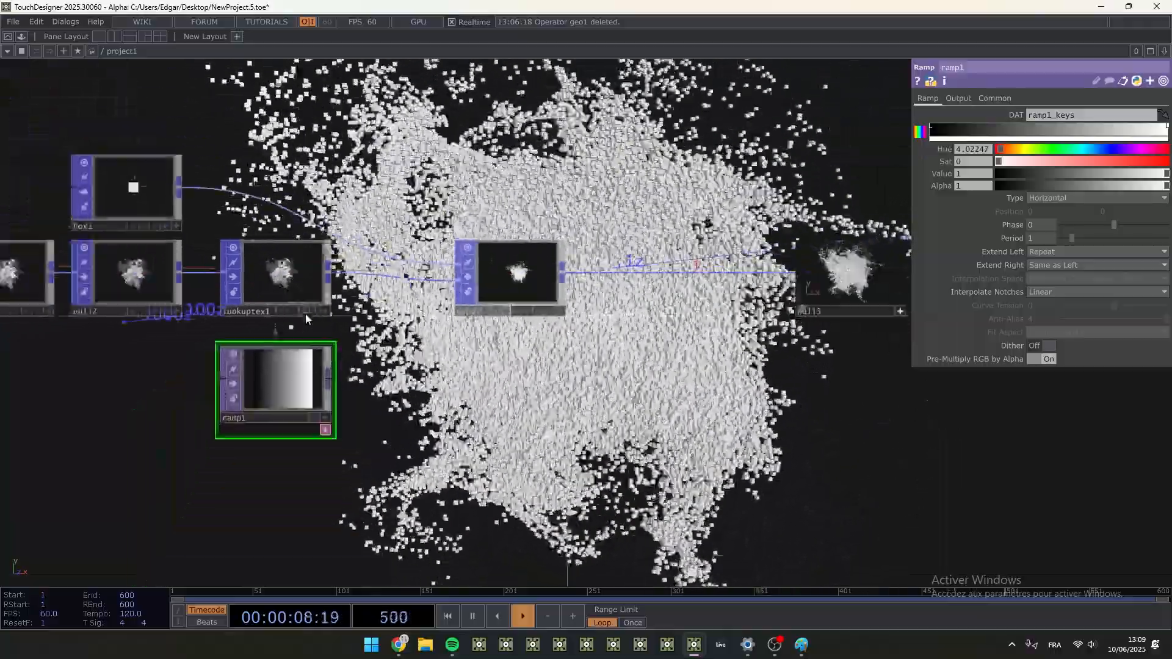
scroll(290, 345, up, 3)
click(271, 261)
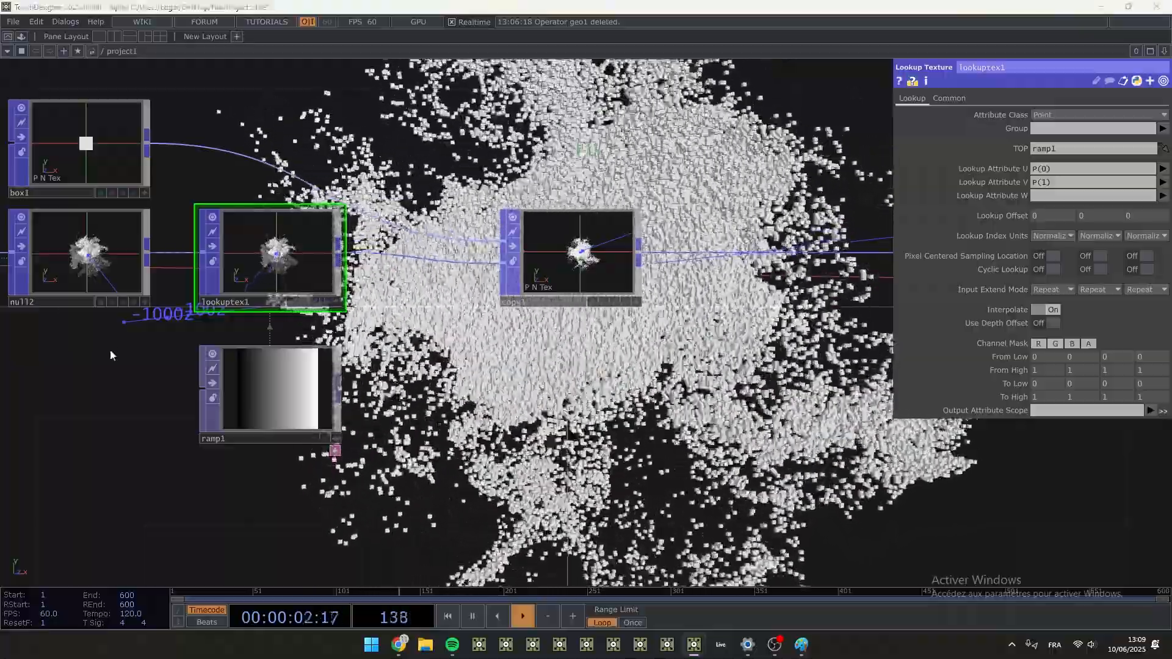
- Set both Lookup Attribute U and Lookup Attribute V of lookuptex1 to Age
click(279, 391)
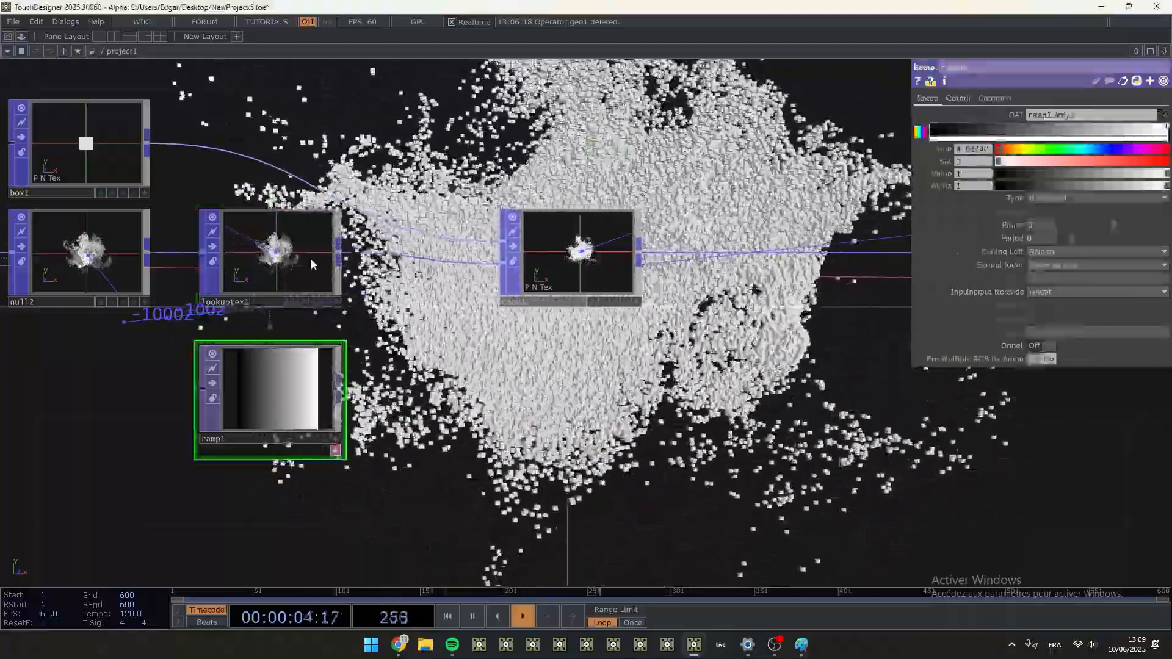
click(311, 264)
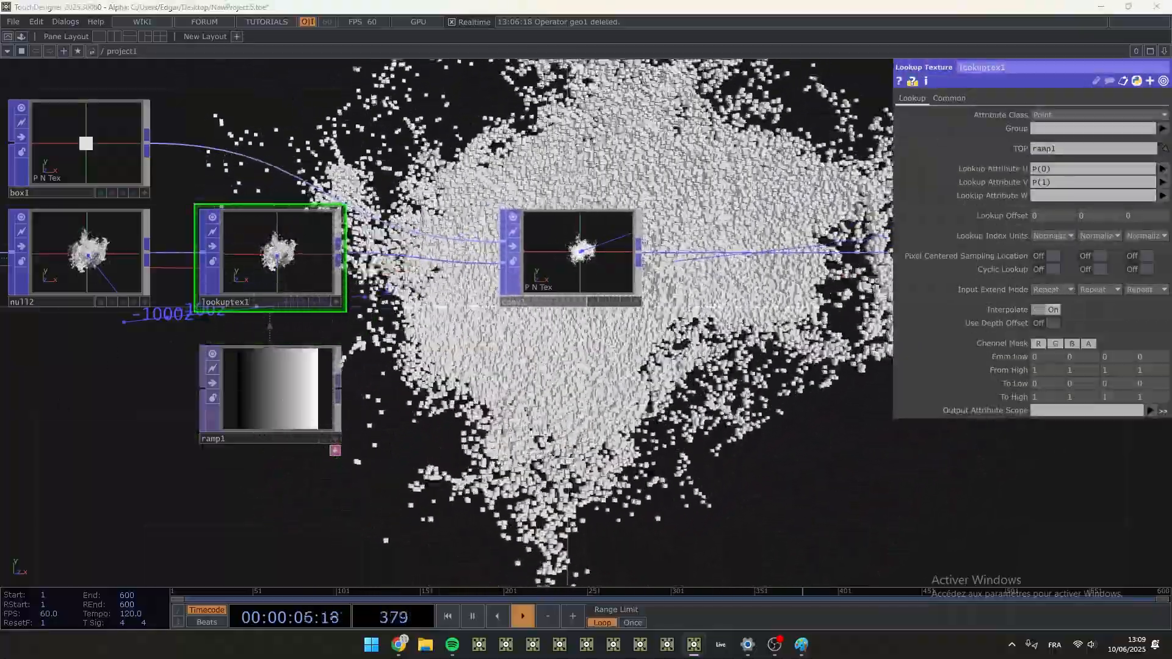
scroll(275, 258, up, 4)
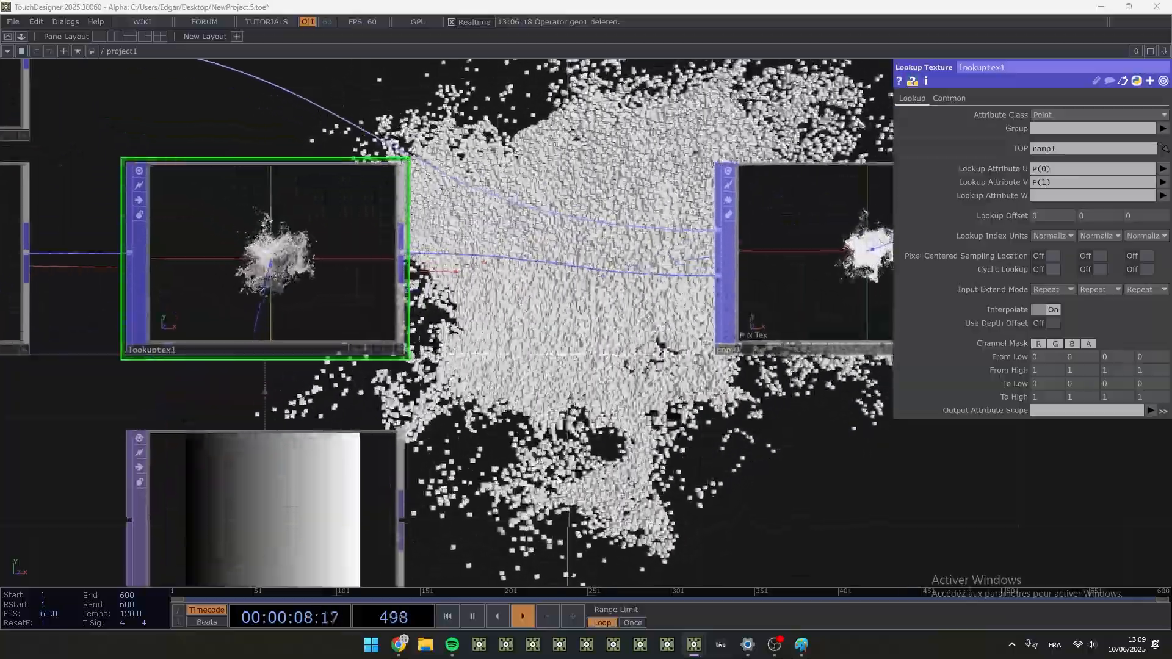
drag(557, 479, 583, 455)
scroll(645, 448, down, 2)
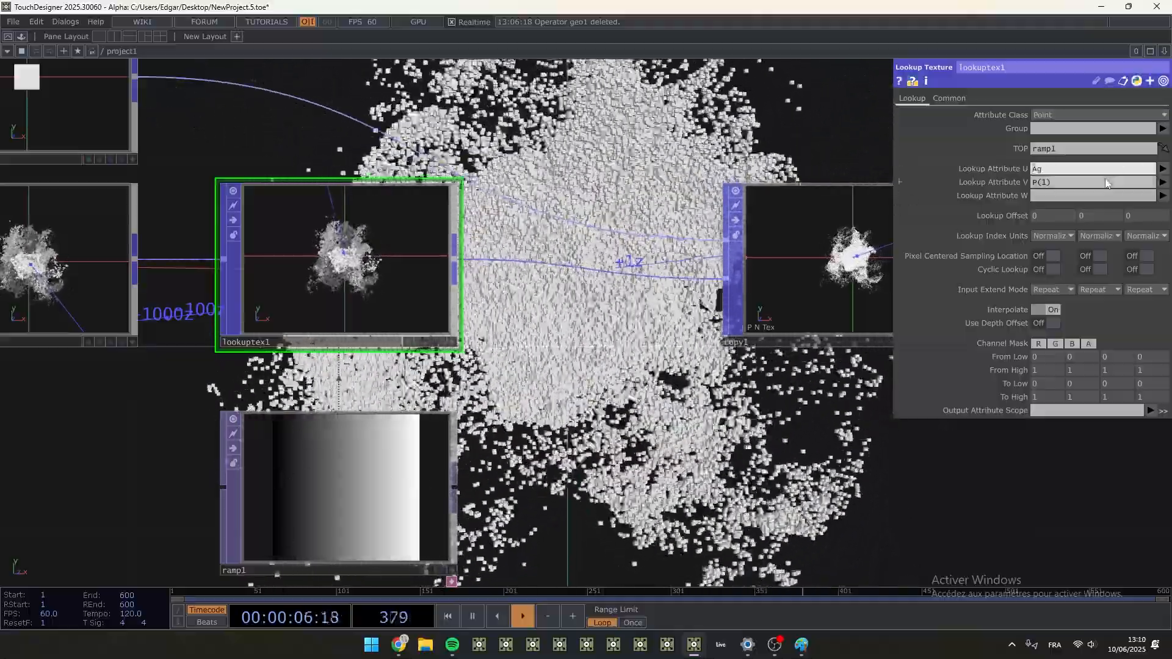
click(1162, 168)
click(1119, 186)
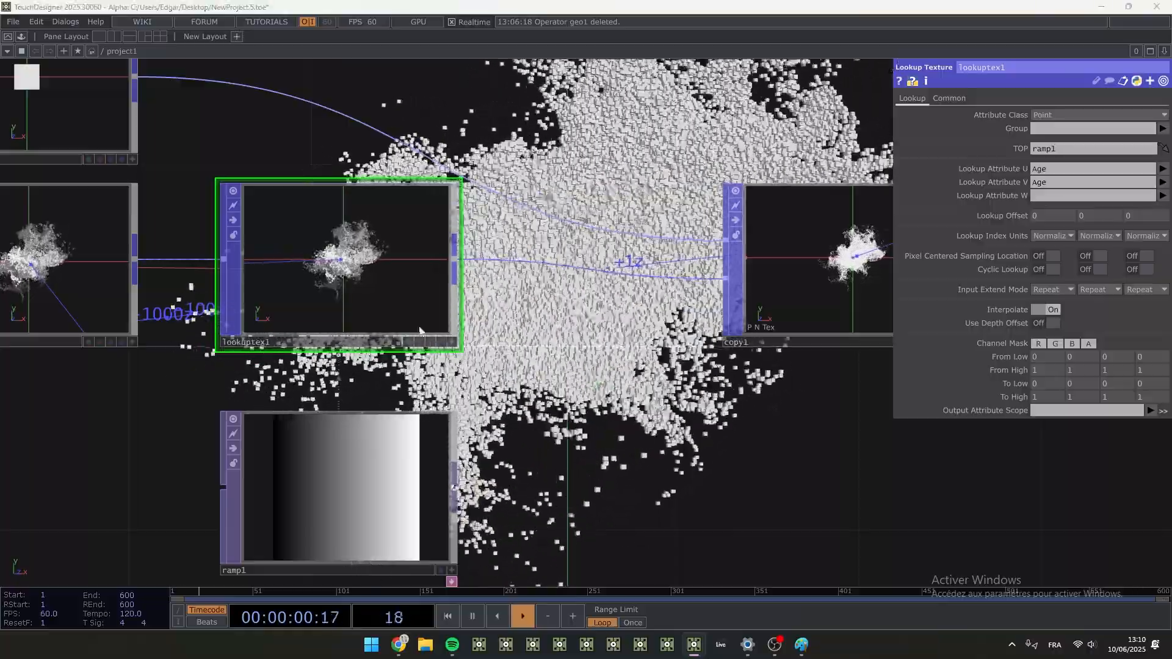
- Try Age as lookuptex1's Lookup Attribute W and clear both the V and W lookup attributes
click(1056, 197)
text(Age)
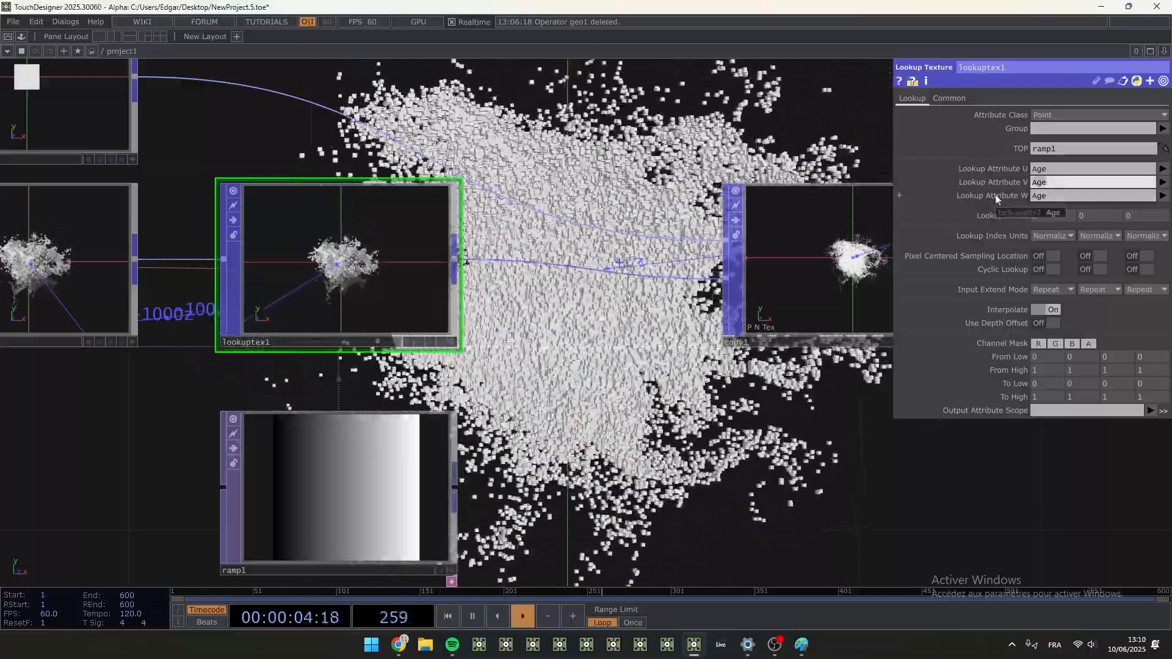
key(ctrl+z)
key(ctrl+z)
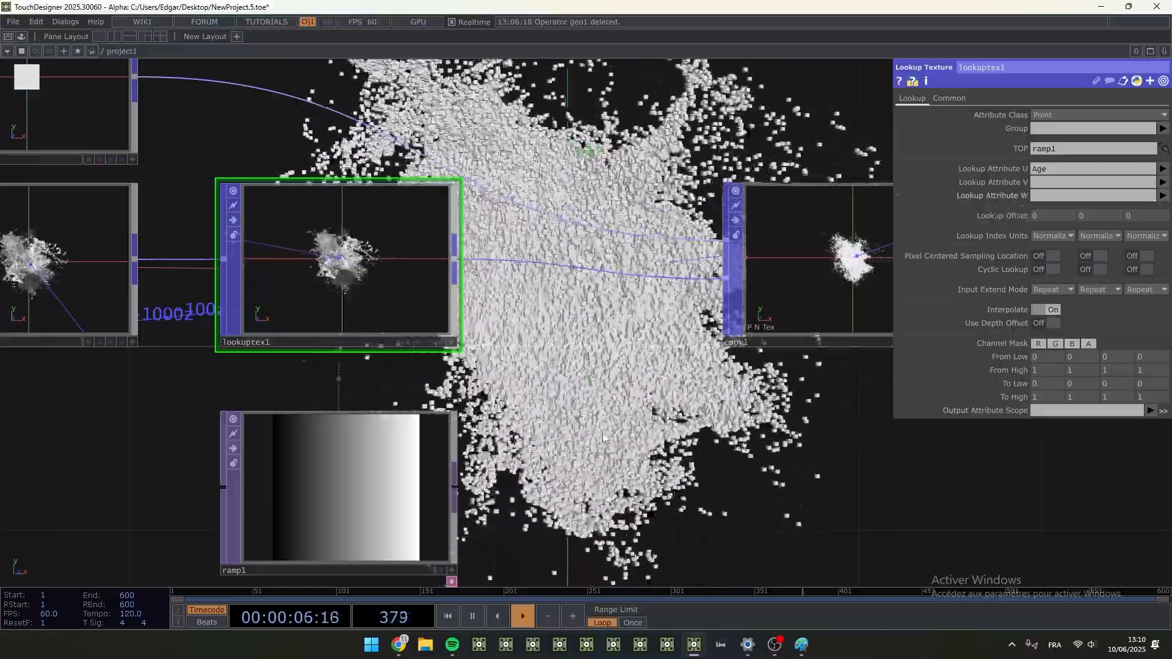
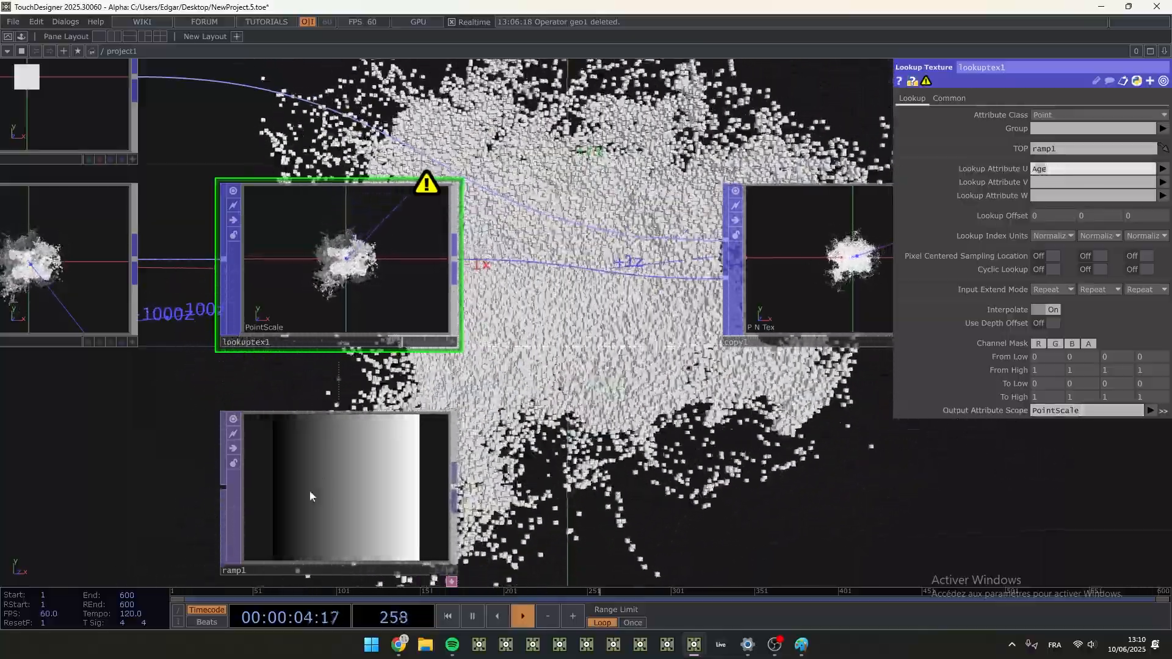
- Add two white keys near the start and end of ramp1's gradient and set its last key's Value to 0
scroll(254, 516, up, 5)
scroll(147, 404, down, 1)
drag(137, 359, 130, 255)
click(251, 361)
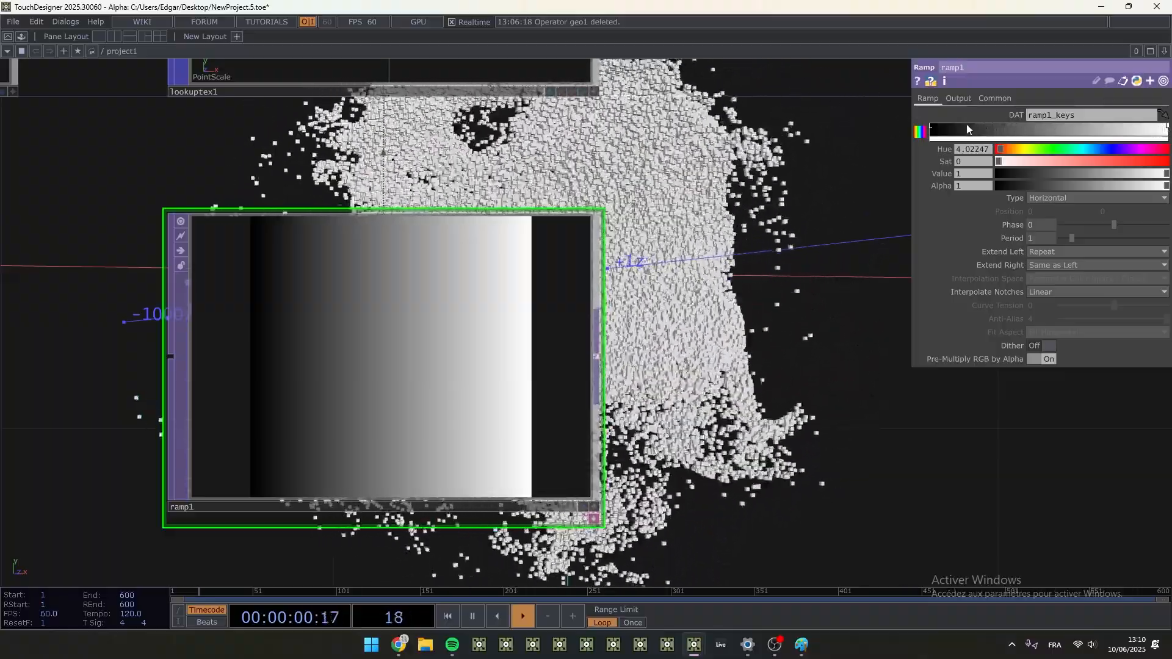
click(966, 125)
drag(1031, 175, 1168, 149)
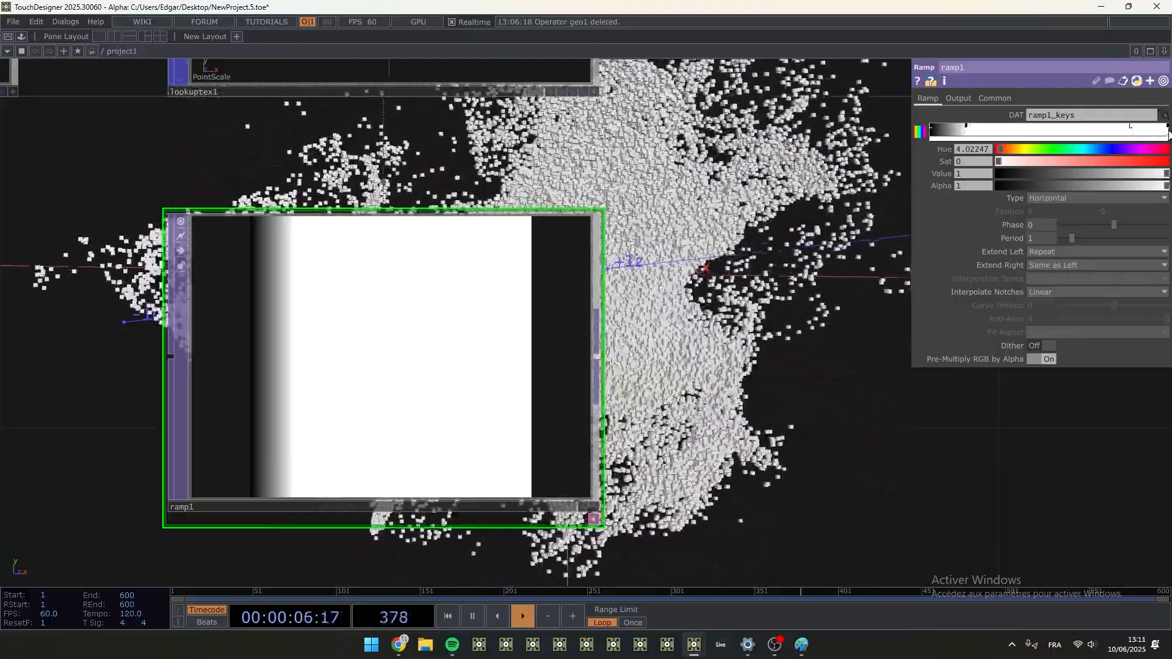
drag(1165, 176, 1030, 172)
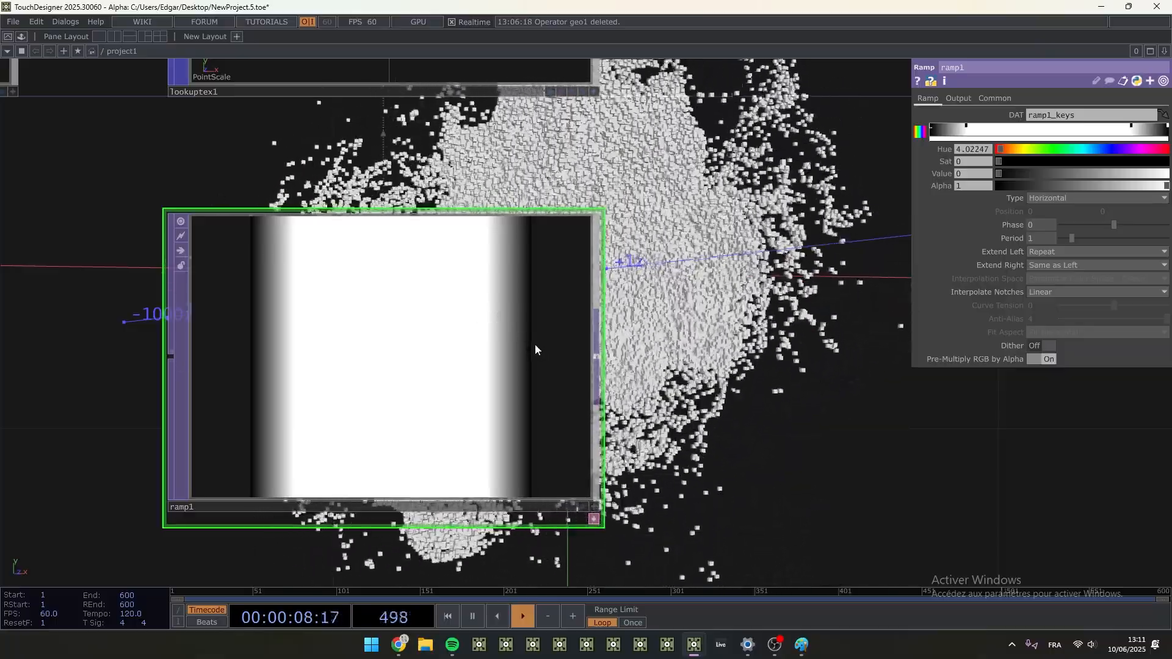
- Move ramp1 closer beneath lookuptex1 and display copy1's template parameters
scroll(383, 263, down, 1)
scroll(381, 253, down, 3)
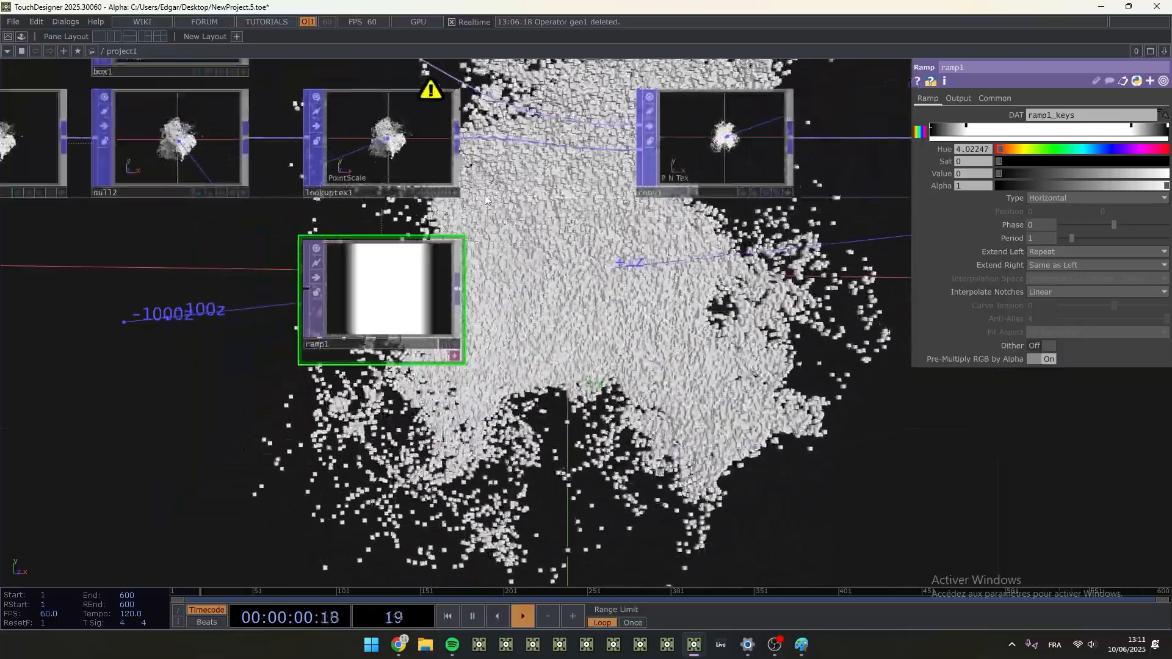
drag(400, 317, 400, 286)
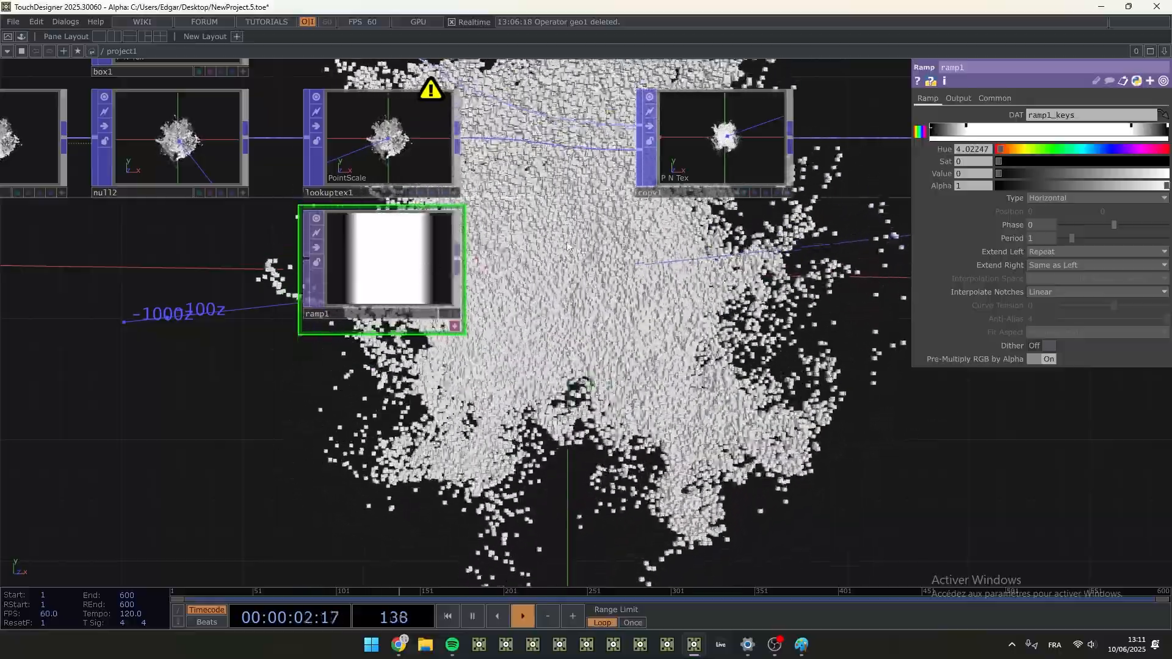
drag(523, 294, 387, 385)
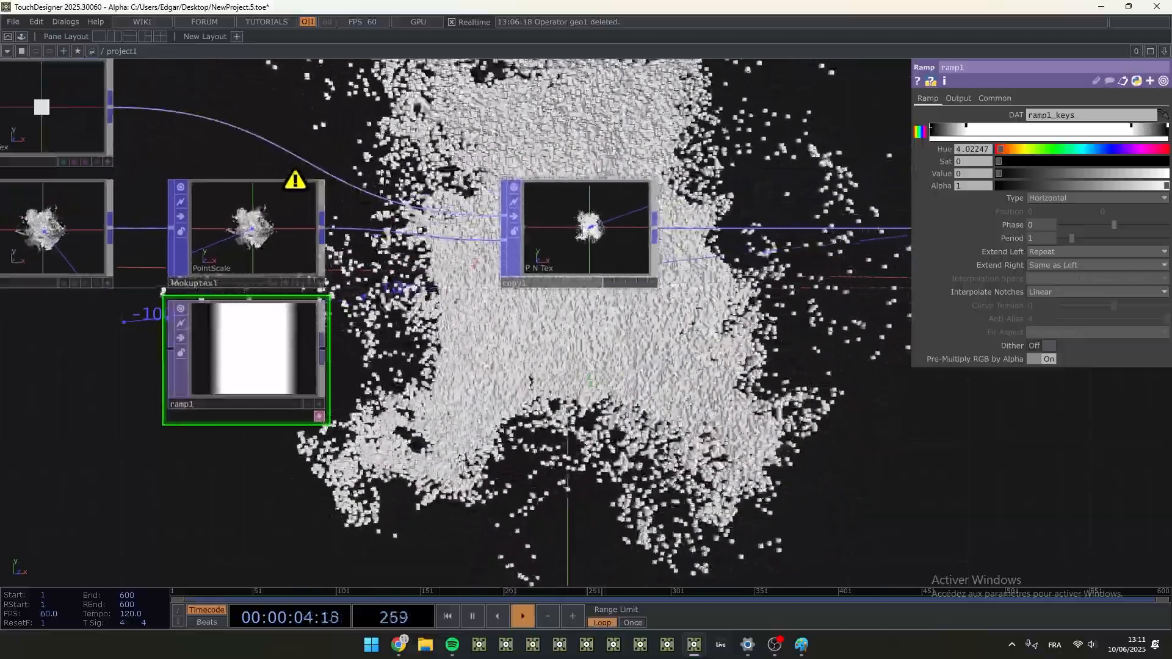
click(578, 235)
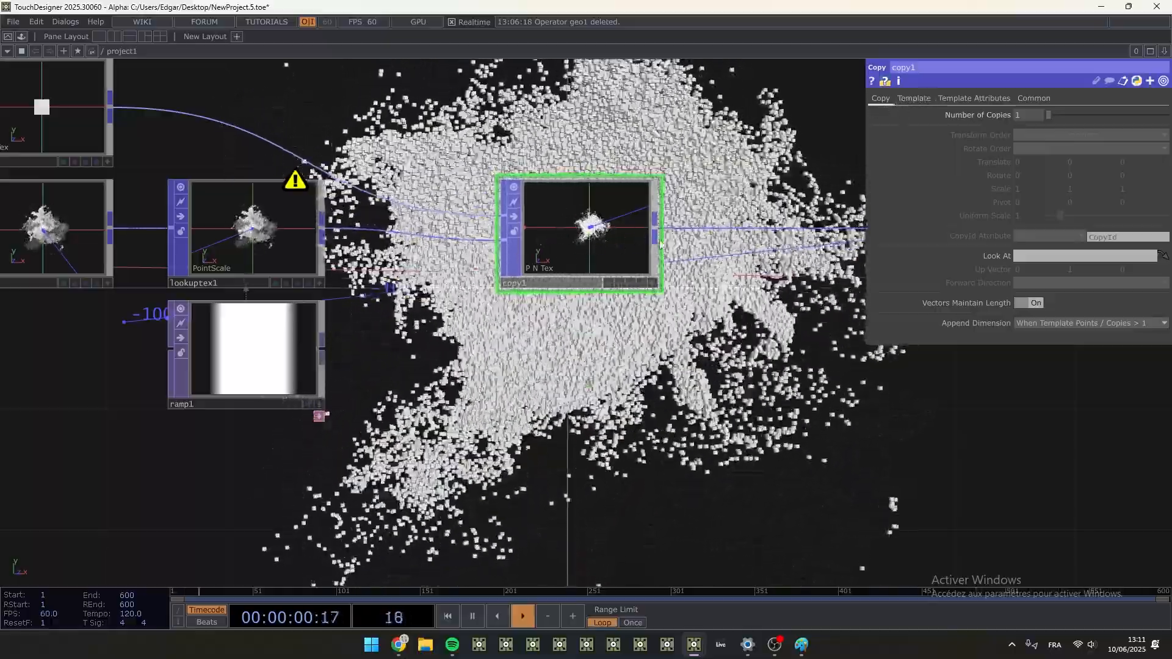
click(913, 98)
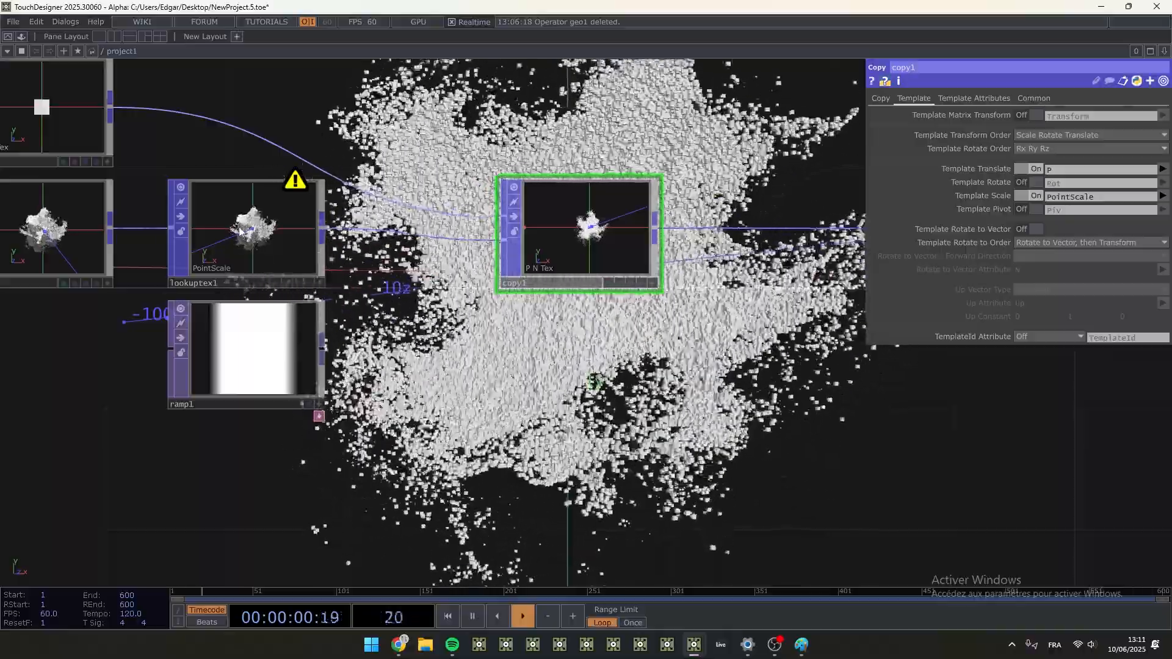
- Set ramp1's resolution height to 1 pixel
click(256, 244)
click(264, 352)
click(994, 99)
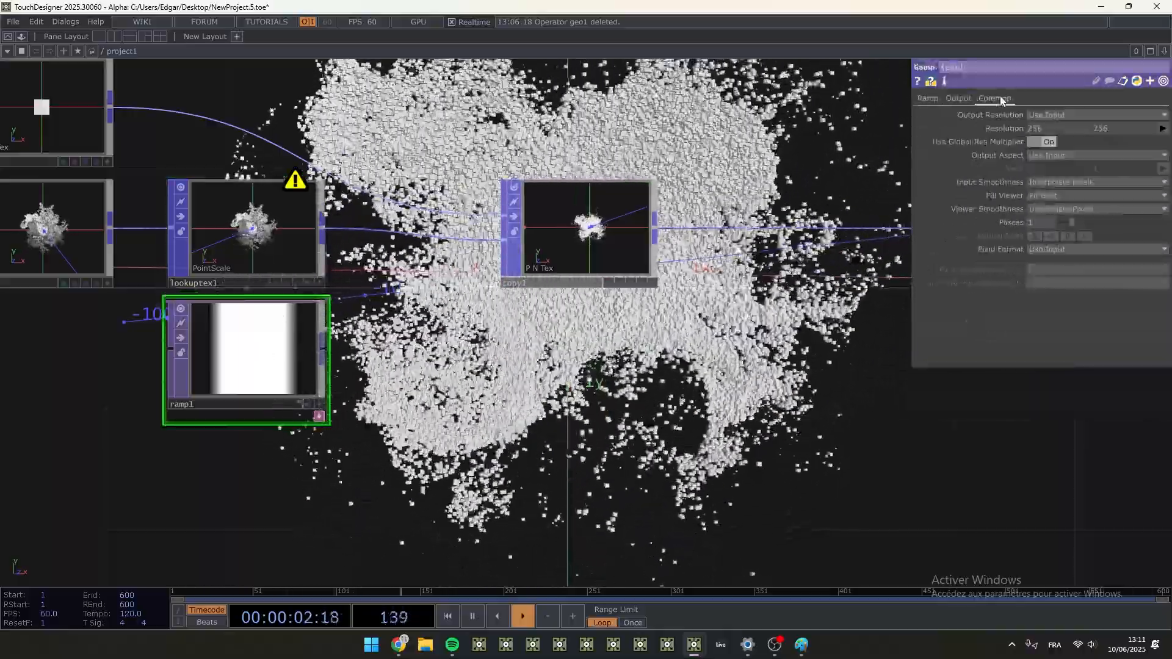
scroll(209, 324, up, 5)
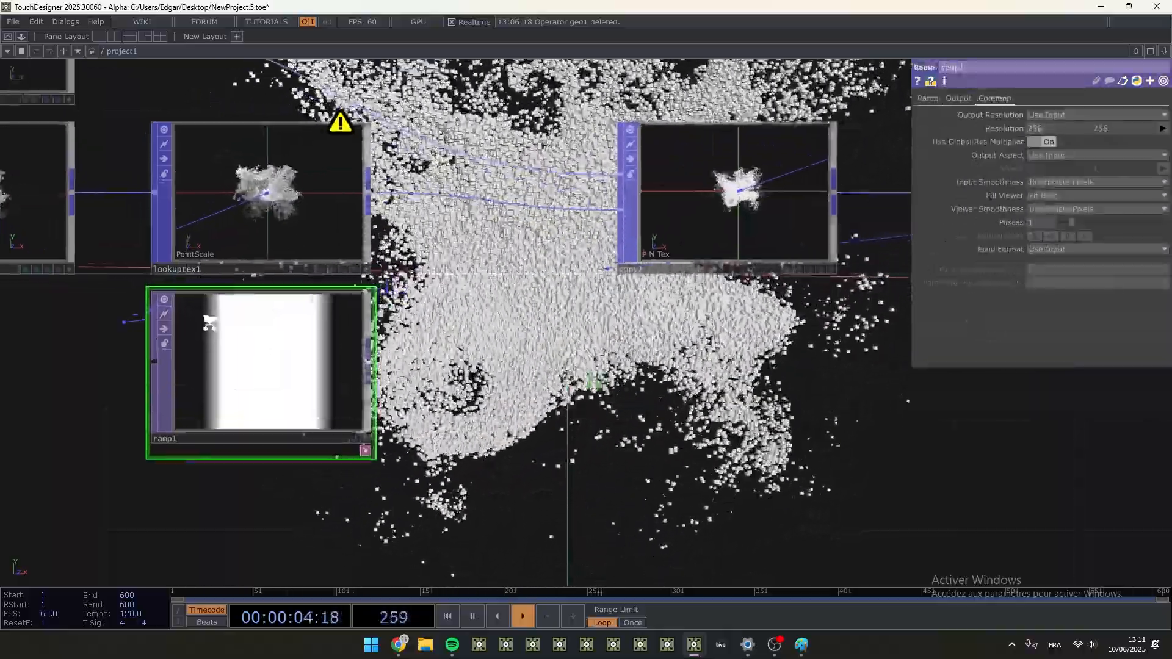
click(274, 179)
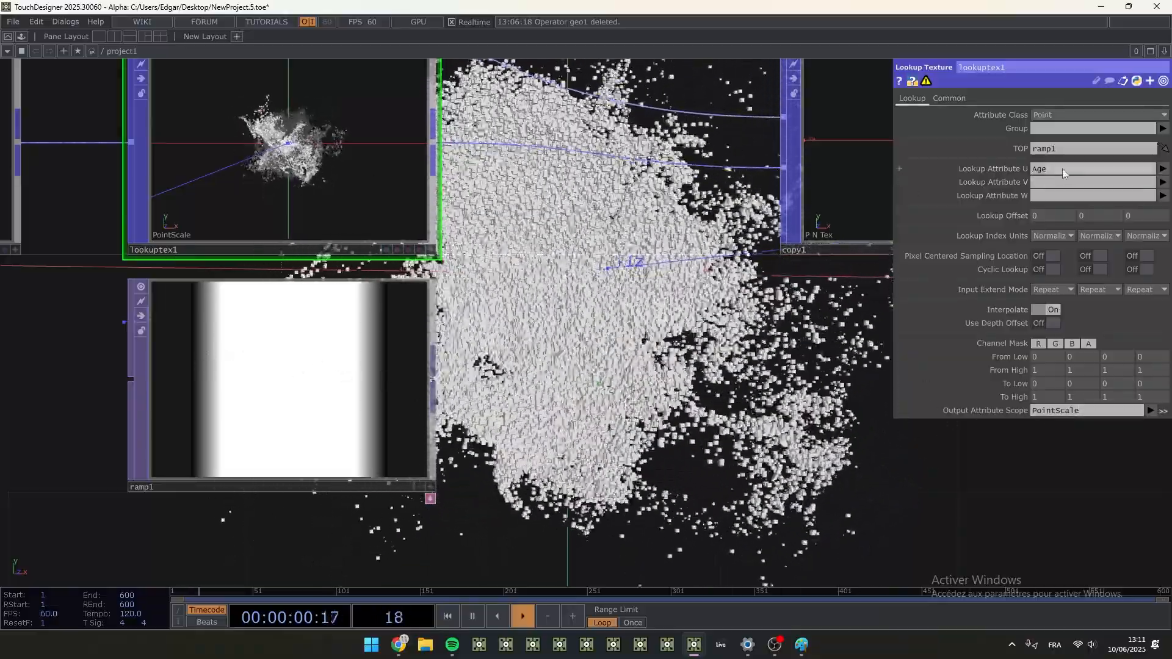
click(305, 359)
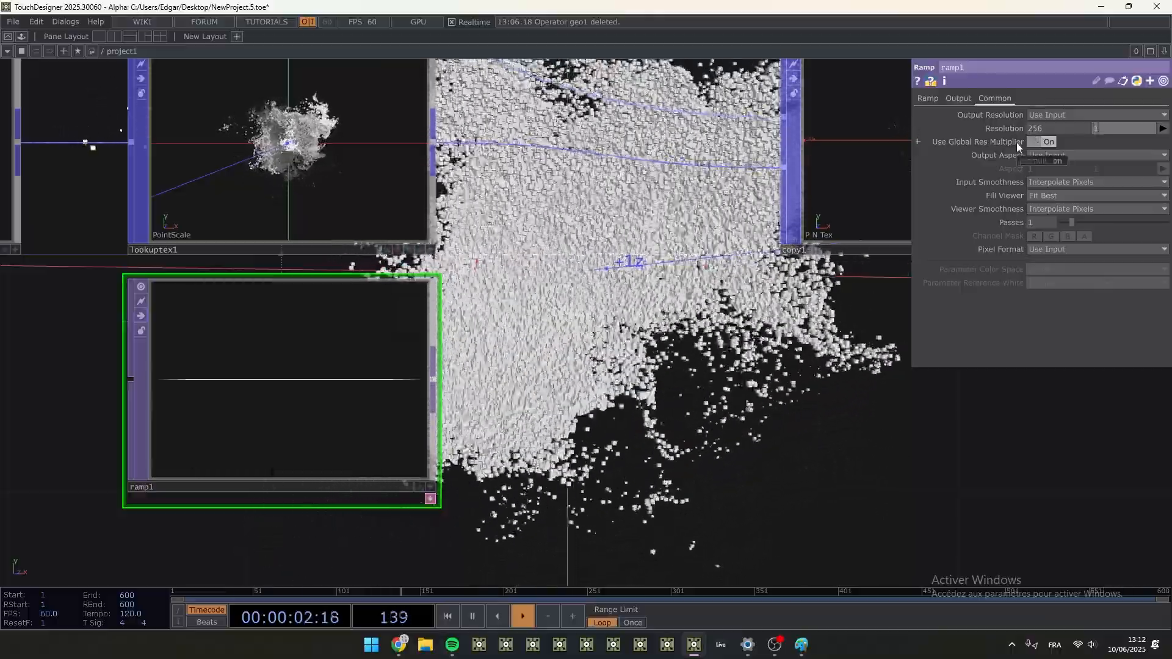
scroll(170, 367, up, 4)
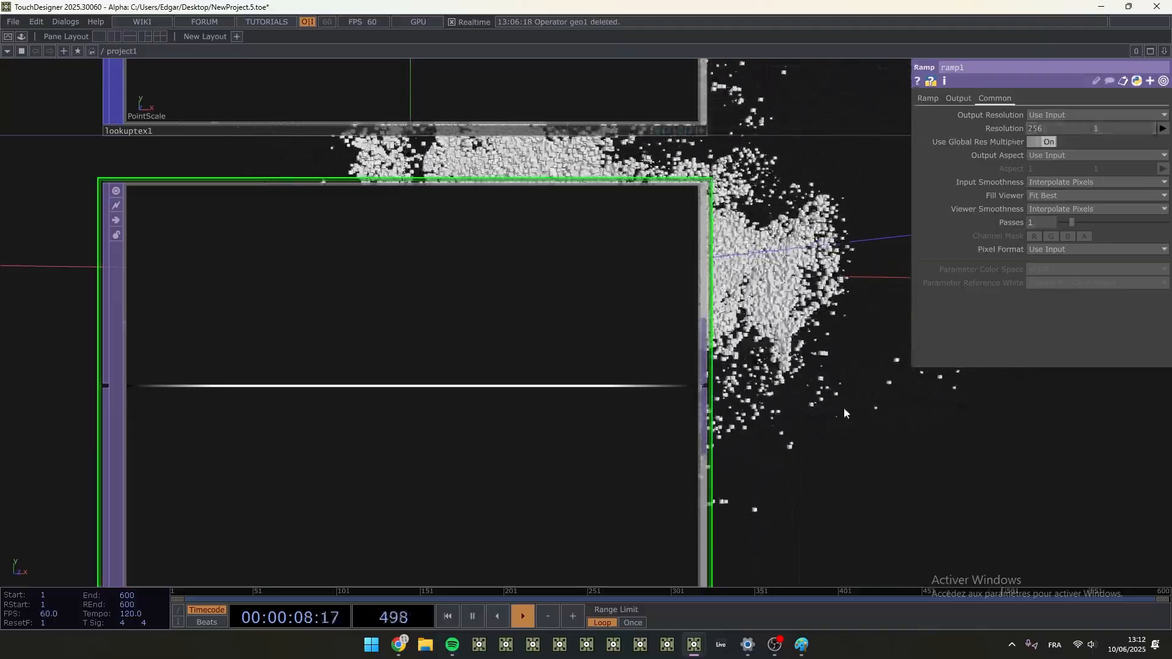
- Copy attribute1's MaxAge expression op('constant1')['MaxAge_s']*60-1 into ramp1's resolution width
scroll(847, 403, down, 10)
scroll(847, 403, up, 5)
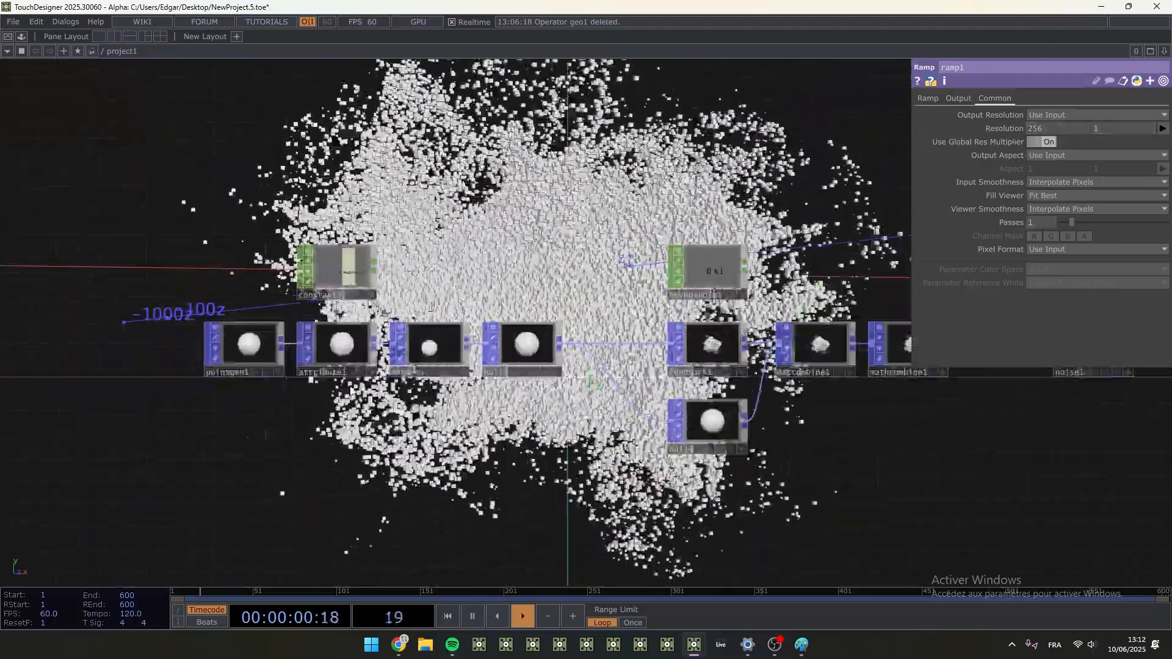
scroll(366, 360, up, 4)
click(312, 323)
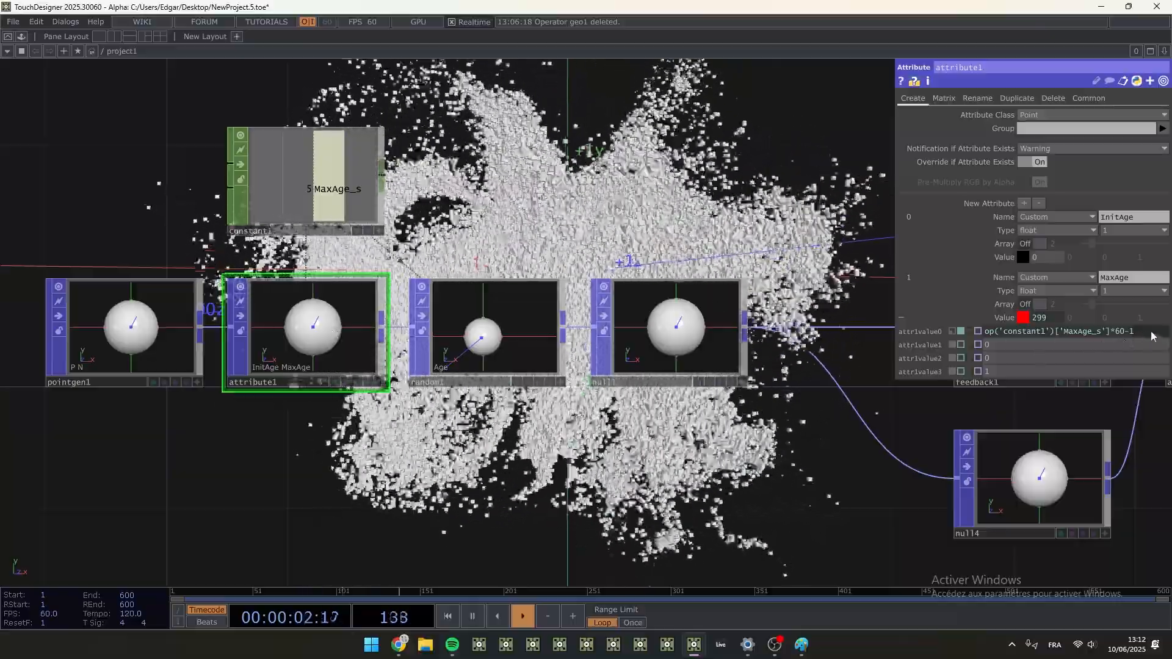
click(1152, 334)
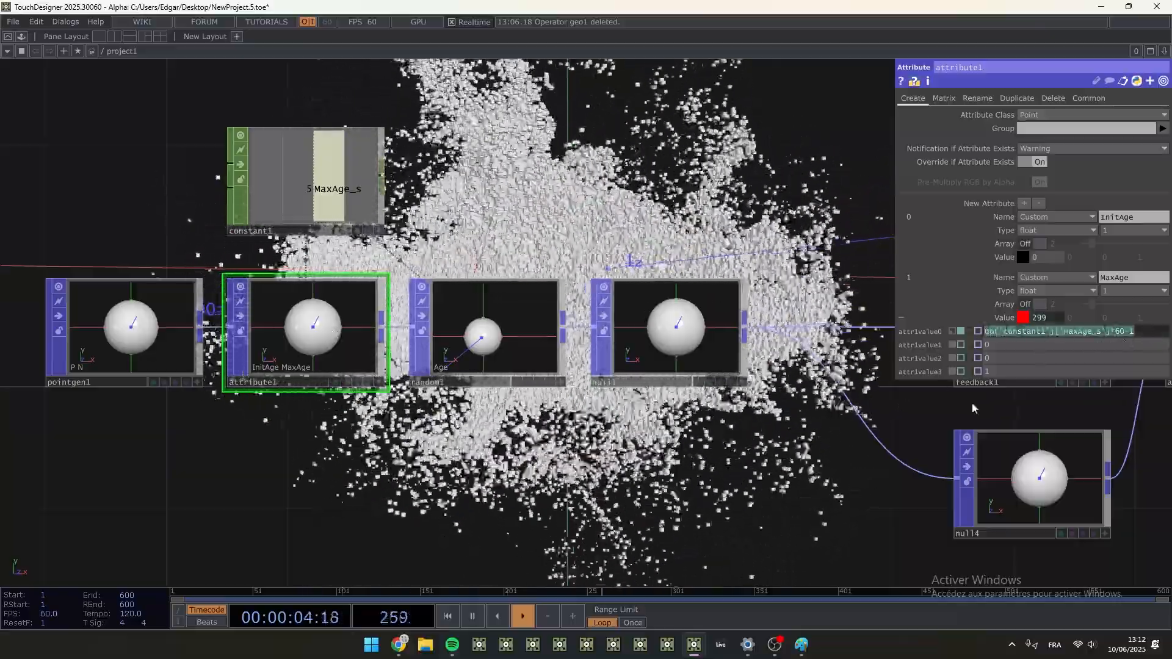
drag(779, 502, 224, 431)
scroll(223, 431, down, 4)
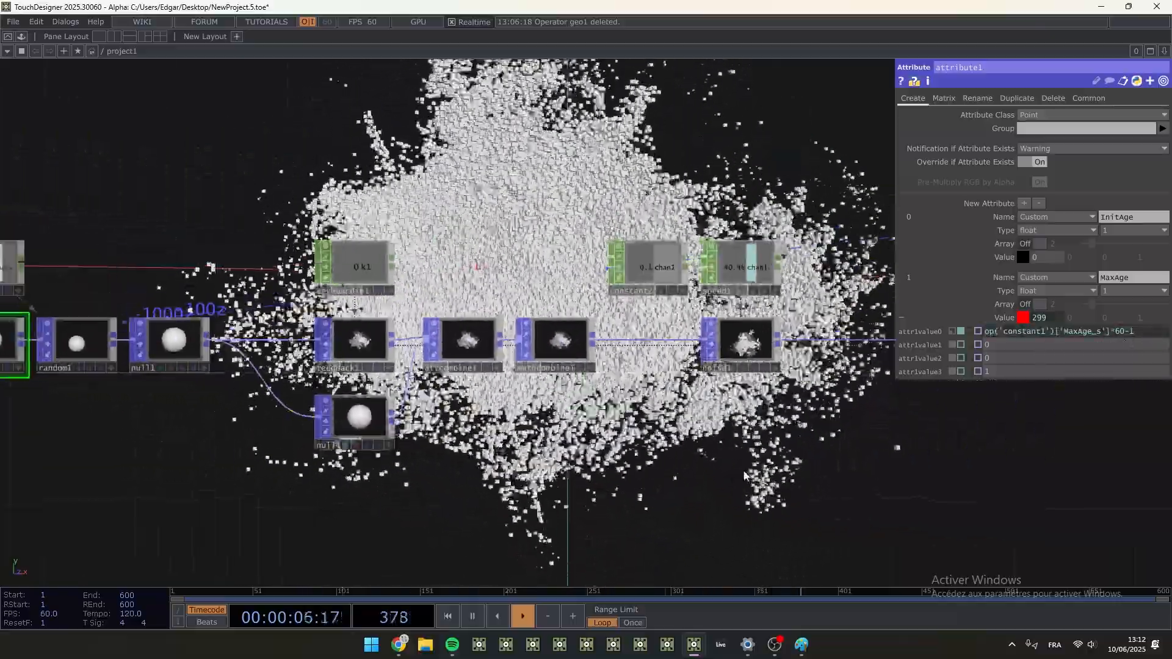
drag(743, 475, 59, 442)
click(662, 369)
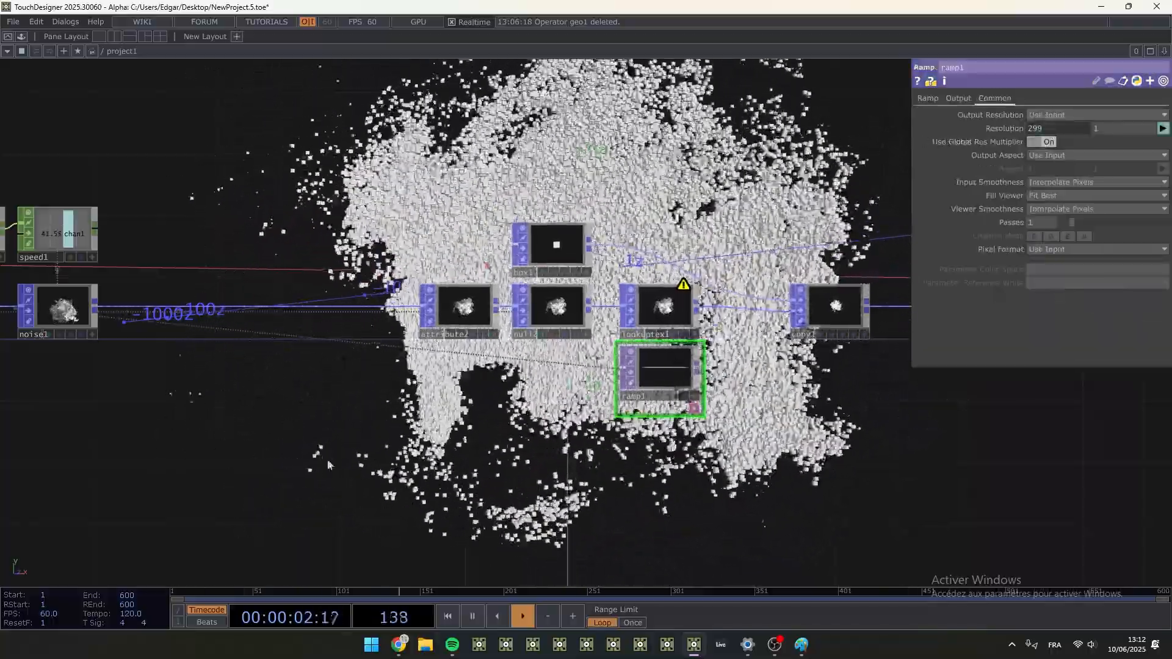
- Try moving ramp1's first white key to just past the middle of the gradient
scroll(723, 310, up, 2)
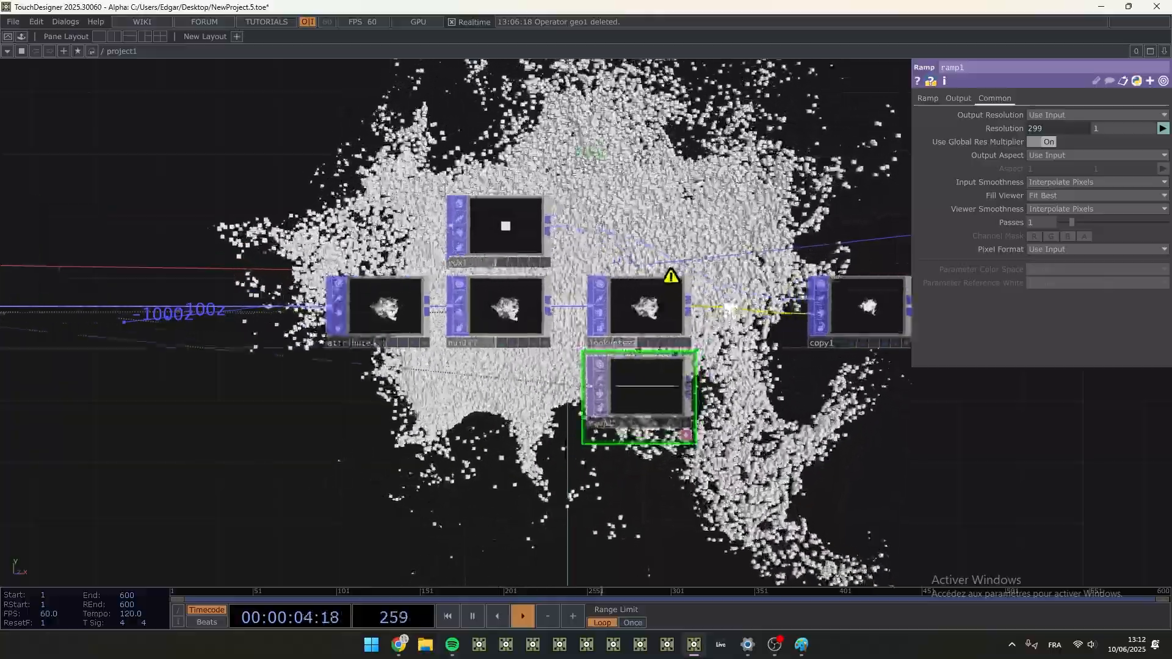
scroll(747, 287, up, 2)
drag(766, 421, 366, 311)
scroll(370, 311, down, 2)
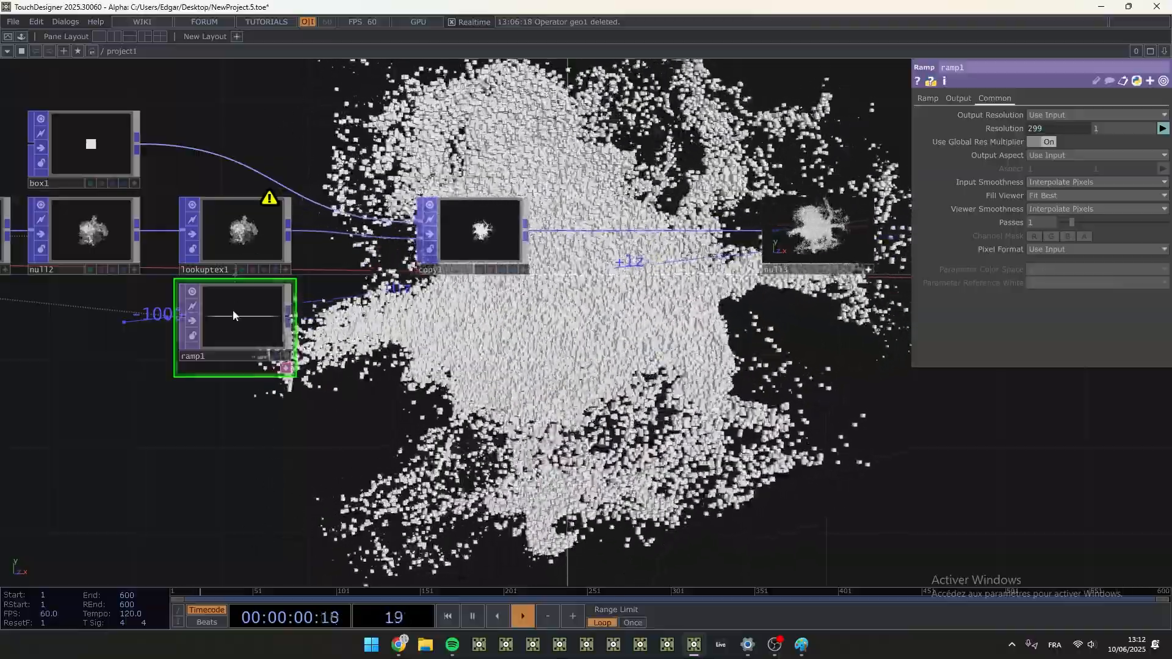
click(928, 98)
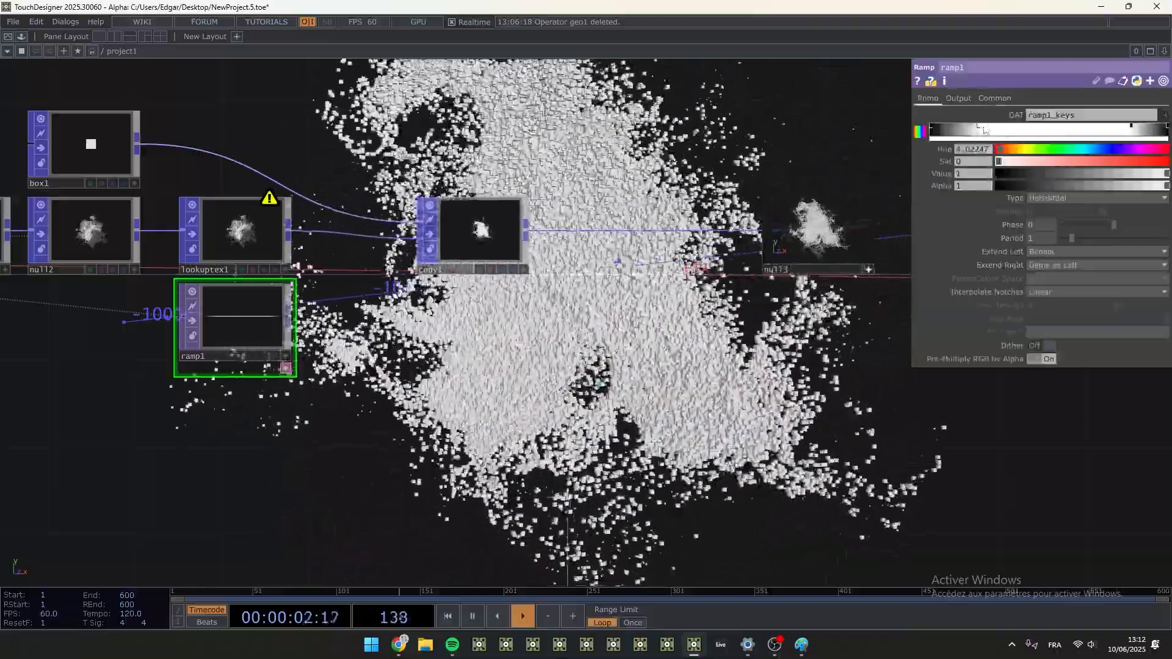
mouse_move(985, 130)
mouse_down()
mouse_move(1114, 132)
mouse_move(1067, 135)
mouse_up()
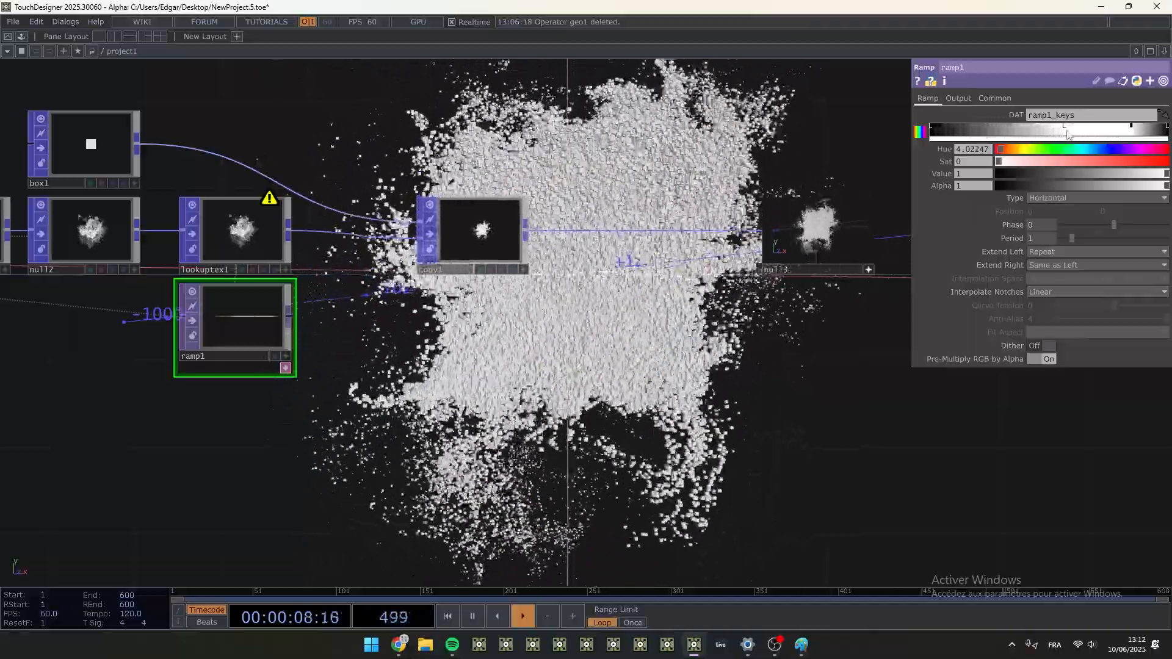
- Move ramp1's first white key back near the start of the gradient
scroll(157, 329, up, 5)
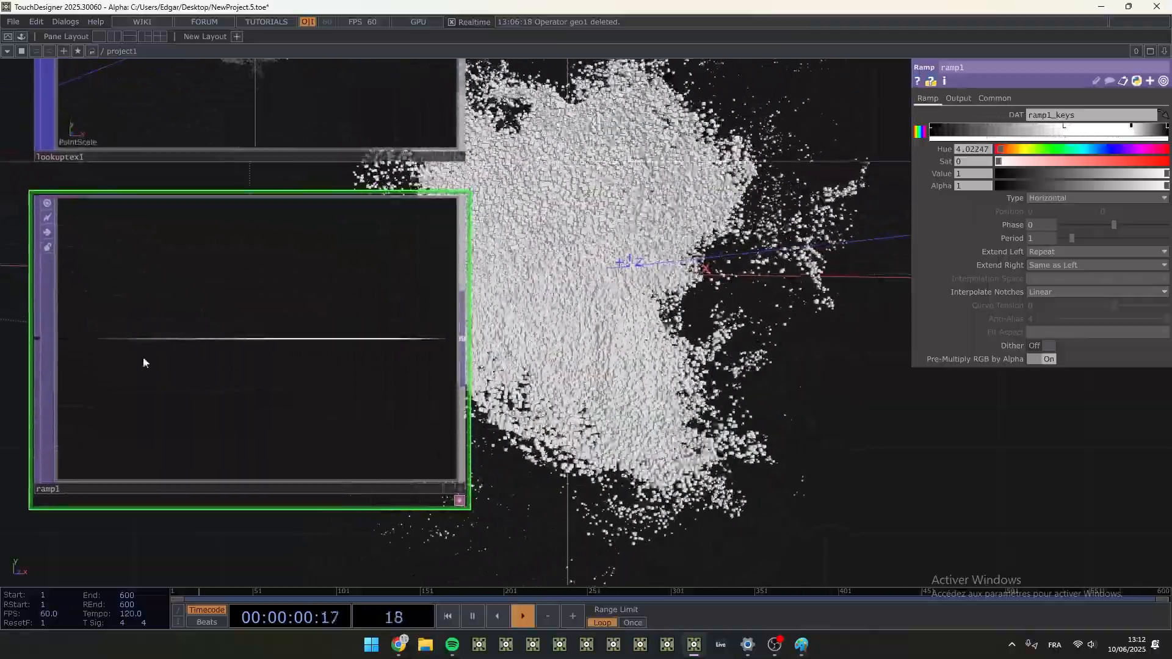
drag(750, 269, 542, 275)
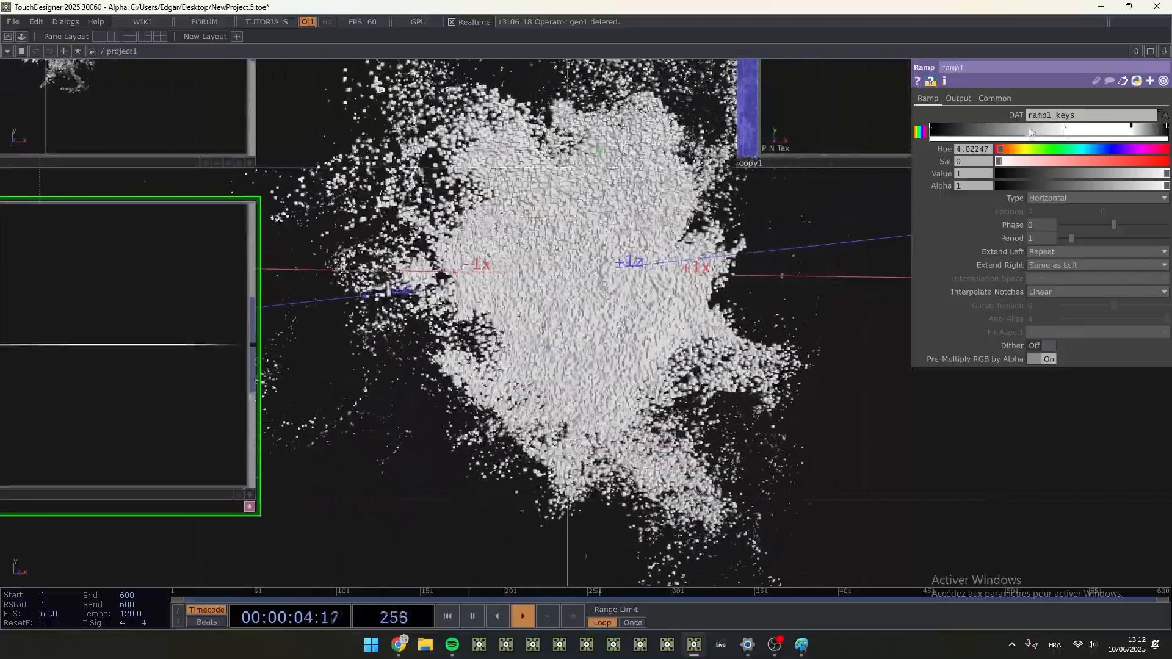
drag(244, 306, 539, 292)
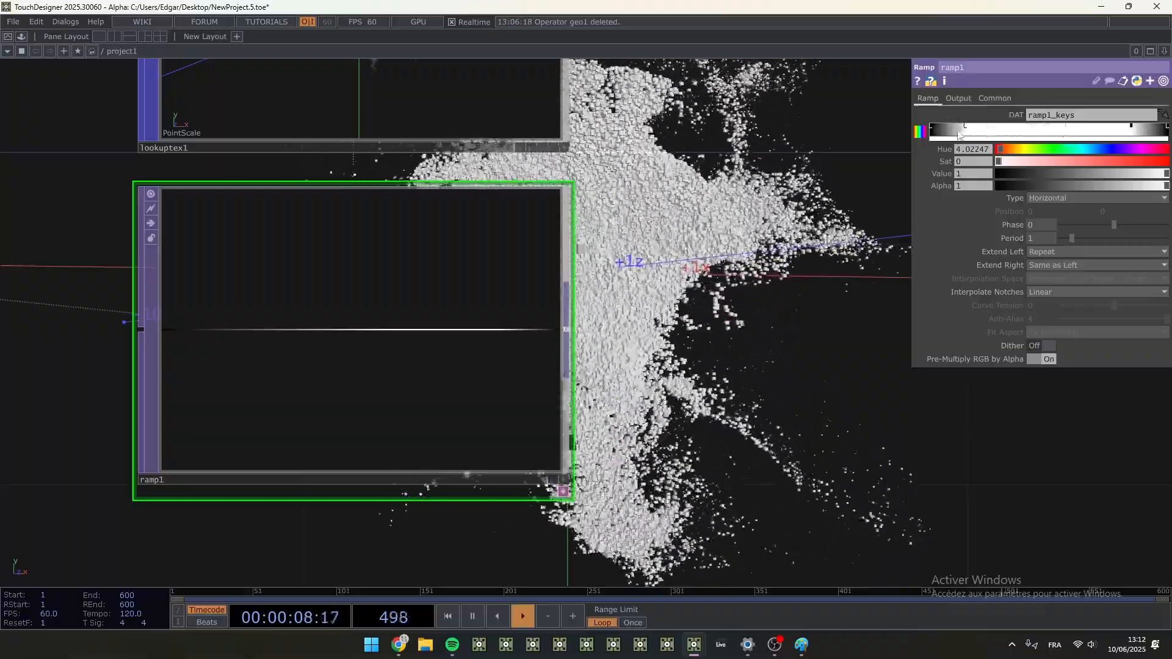
drag(629, 470, 407, 344)
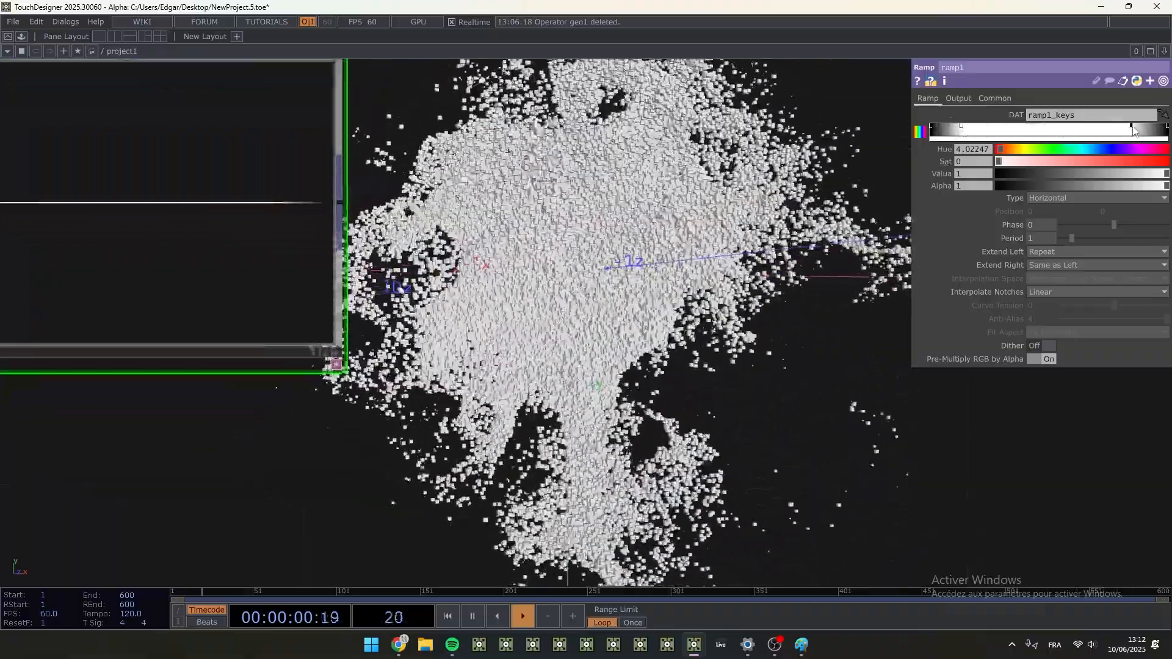
- Move ramp1's second white key to just after the first one and set its Value to 0
drag(1131, 129, 990, 132)
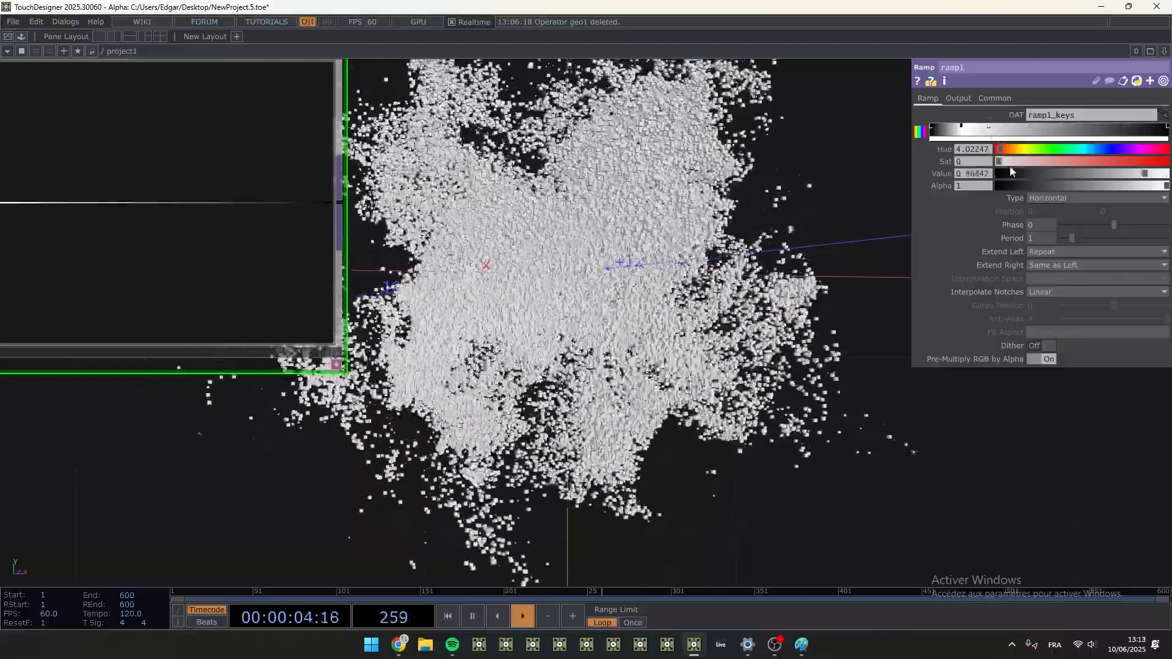
drag(1014, 174, 986, 174)
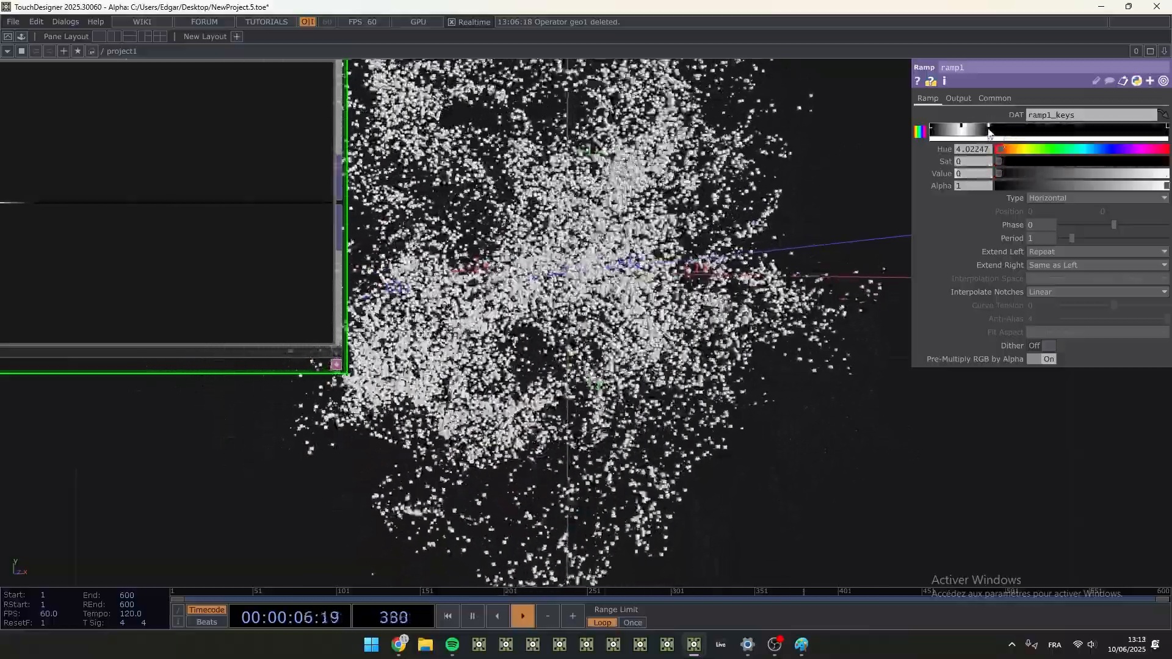
drag(988, 133, 983, 133)
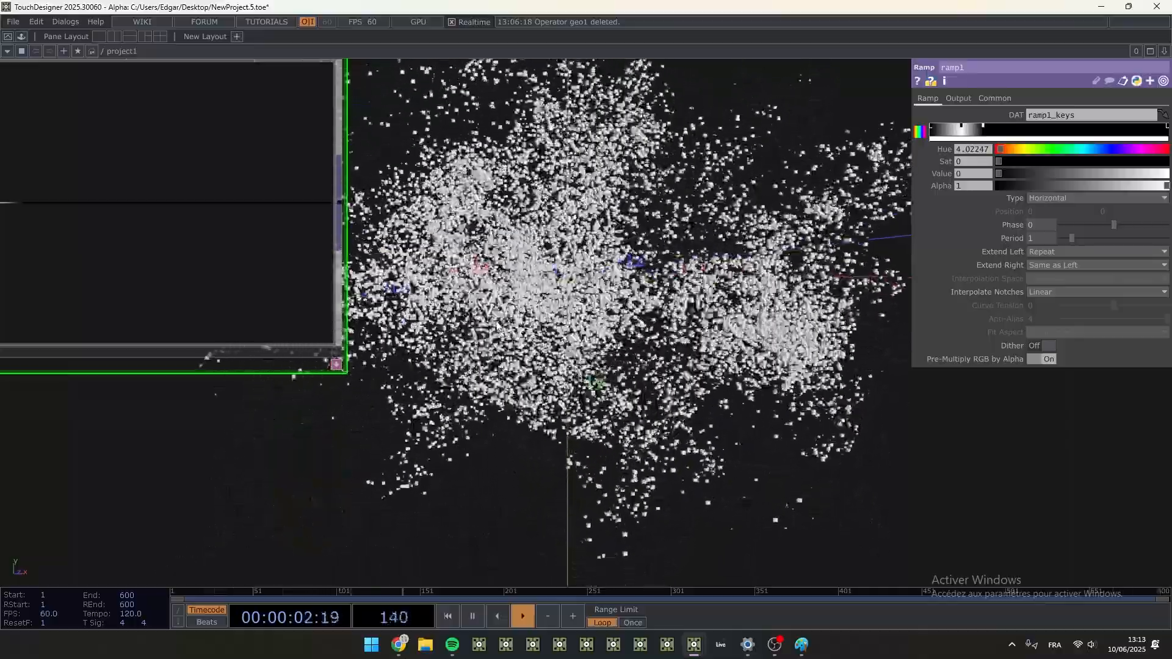
- Examine the lookuptex1 and copy1 viewers to check how the ramp scales the copied boxes
drag(521, 304, 571, 438)
scroll(562, 427, down, 4)
scroll(433, 250, up, 6)
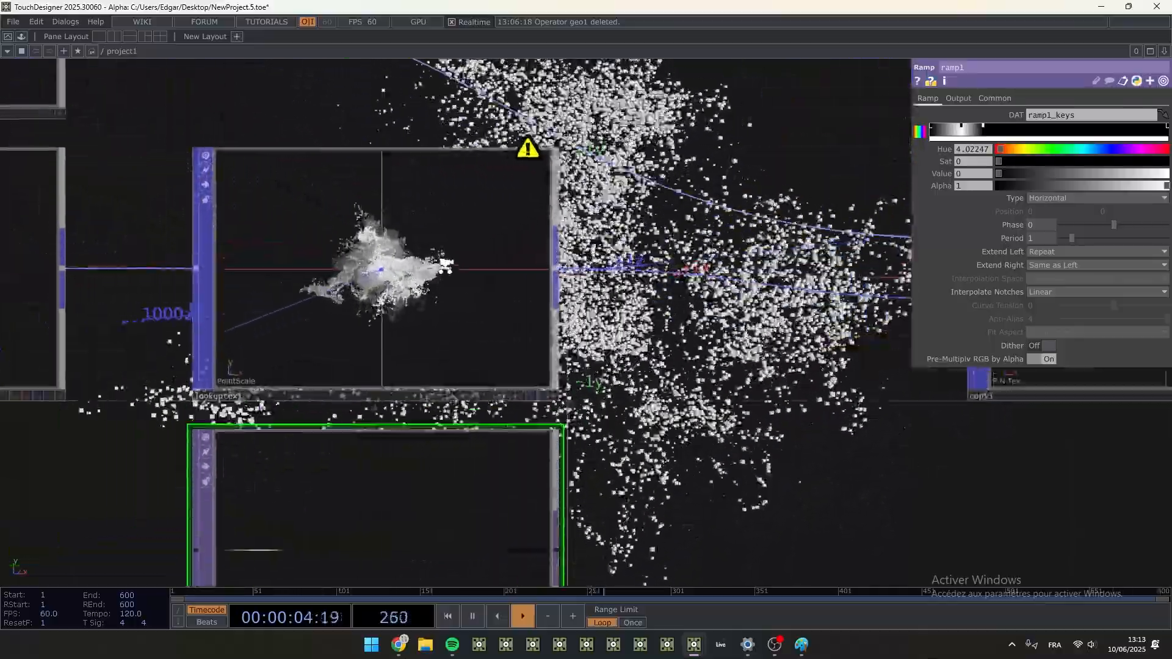
drag(456, 456, 133, 437)
drag(848, 330, 375, 274)
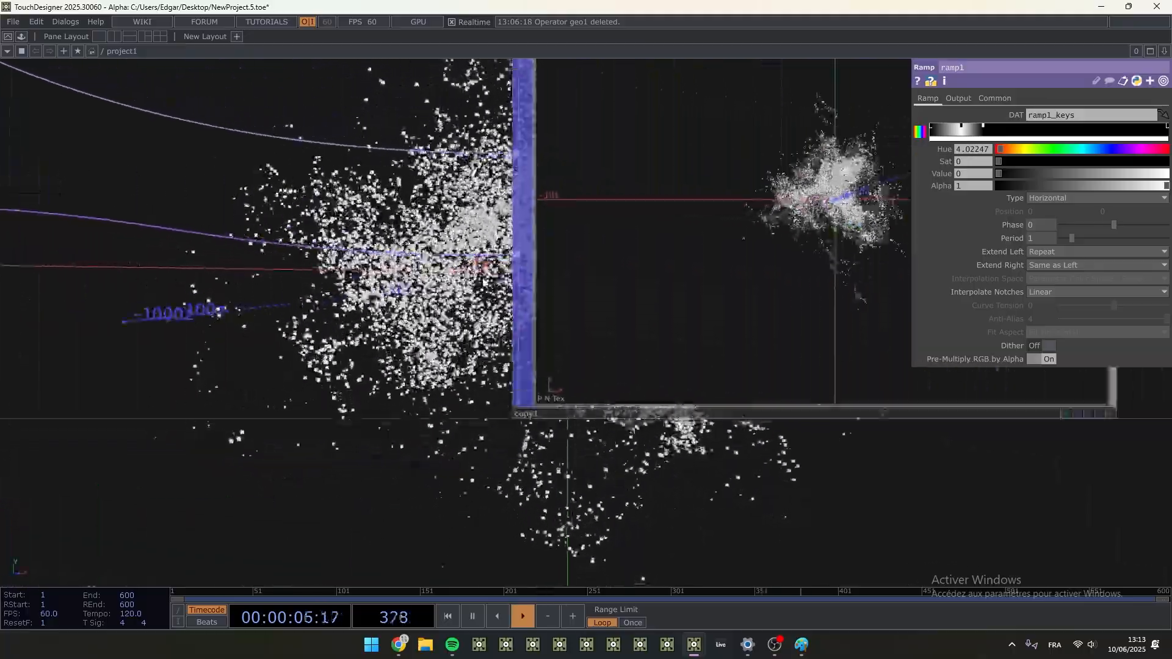
drag(845, 269, 481, 348)
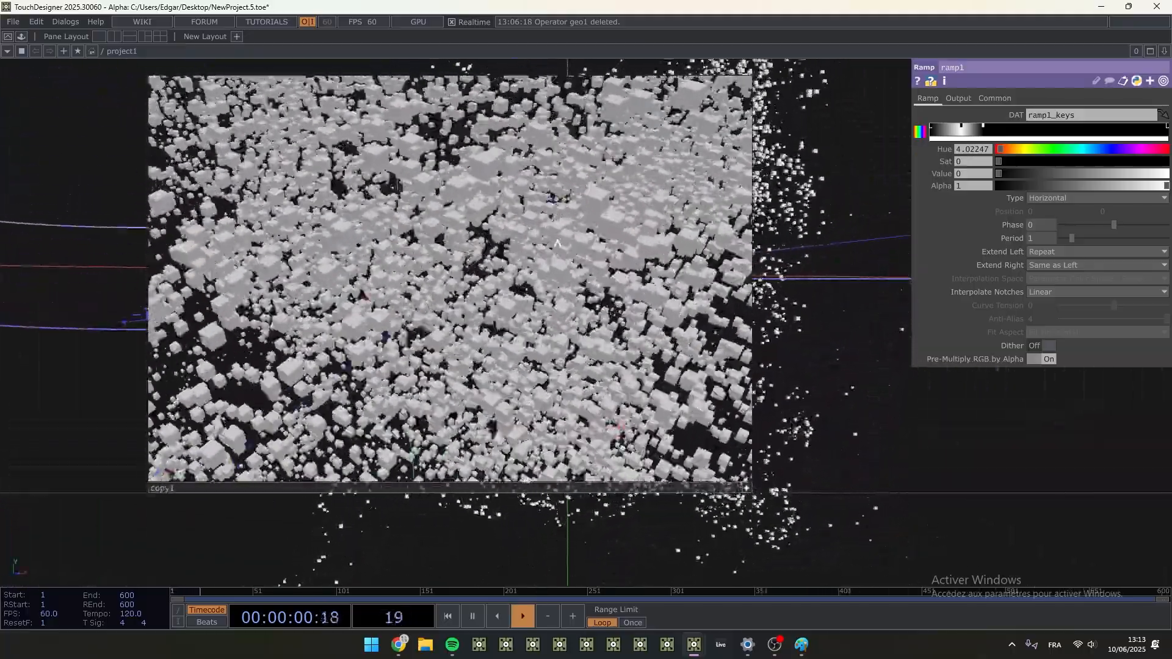
scroll(823, 386, down, 5)
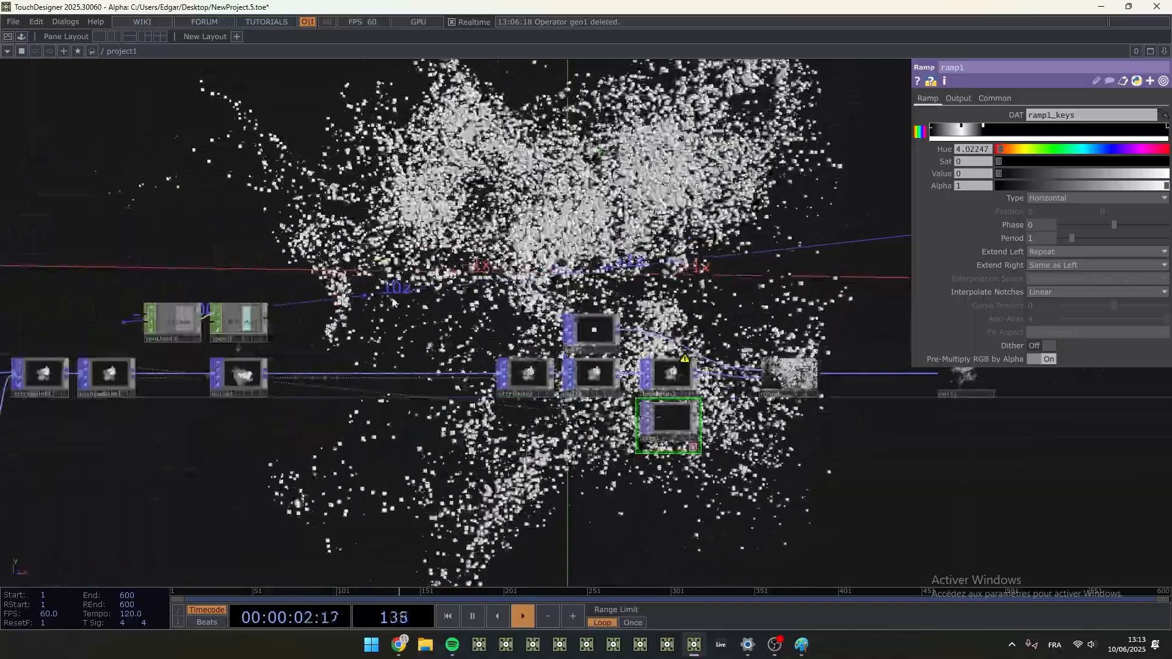
- Set pointgen1's Number of Points to 10
drag(392, 302, 748, 246)
drag(201, 342, 546, 371)
drag(259, 366, 322, 372)
click(397, 353)
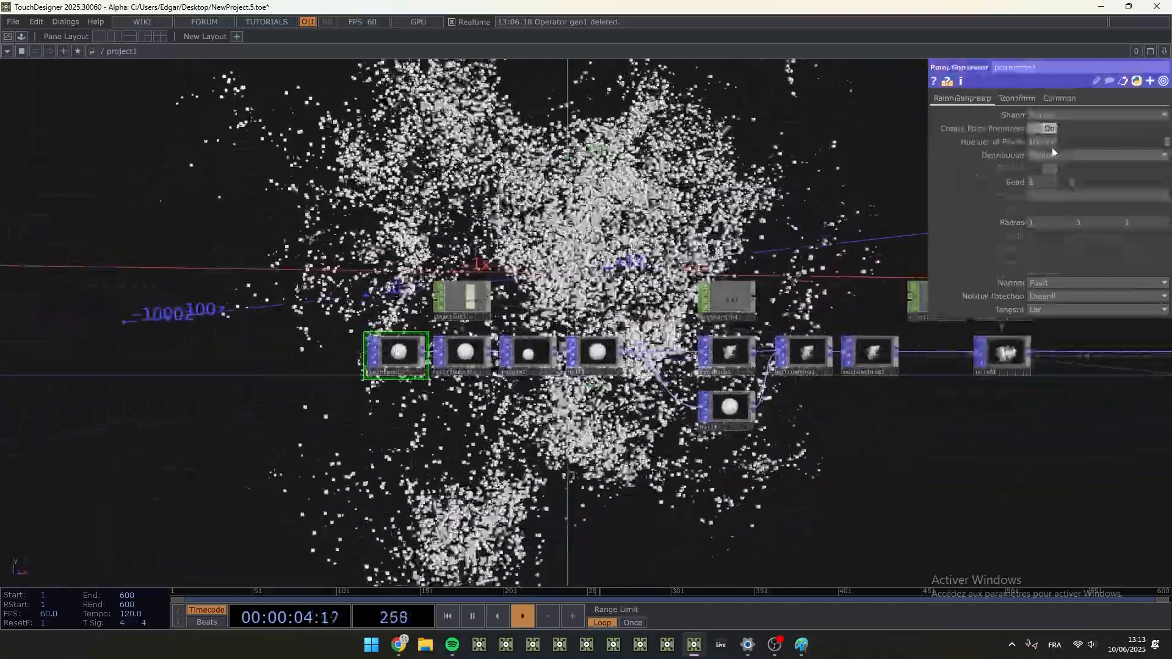
click(1041, 143)
text(10)
key(Return)
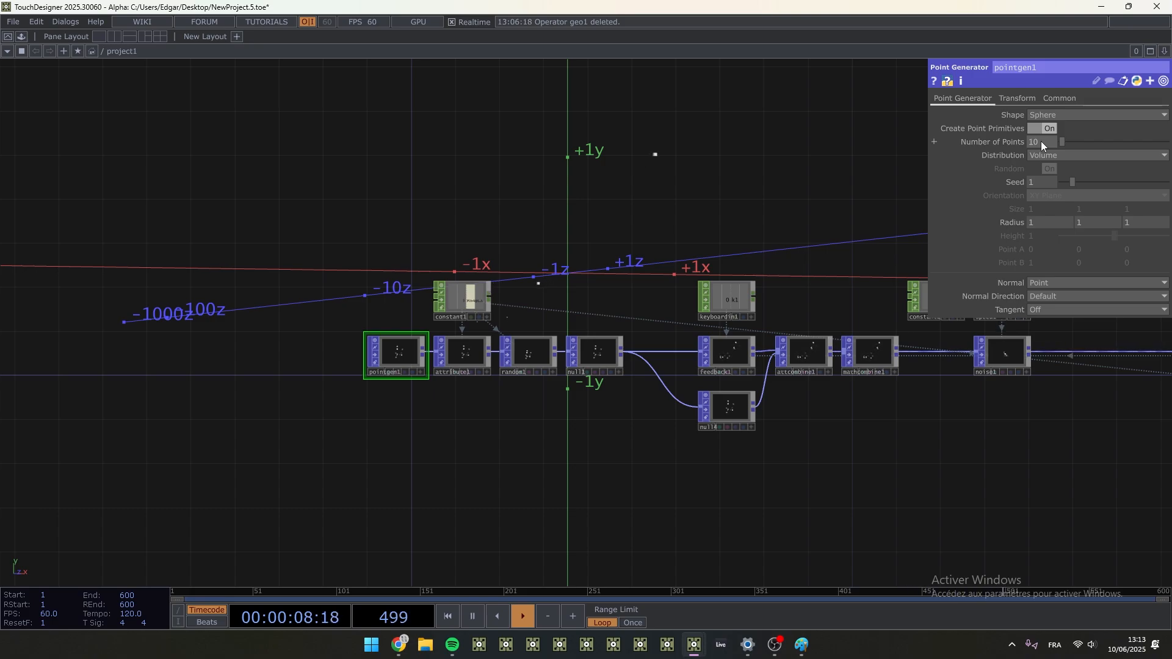
- Undo the last Number of Points change on pointgen1
drag(714, 189, 716, 299)
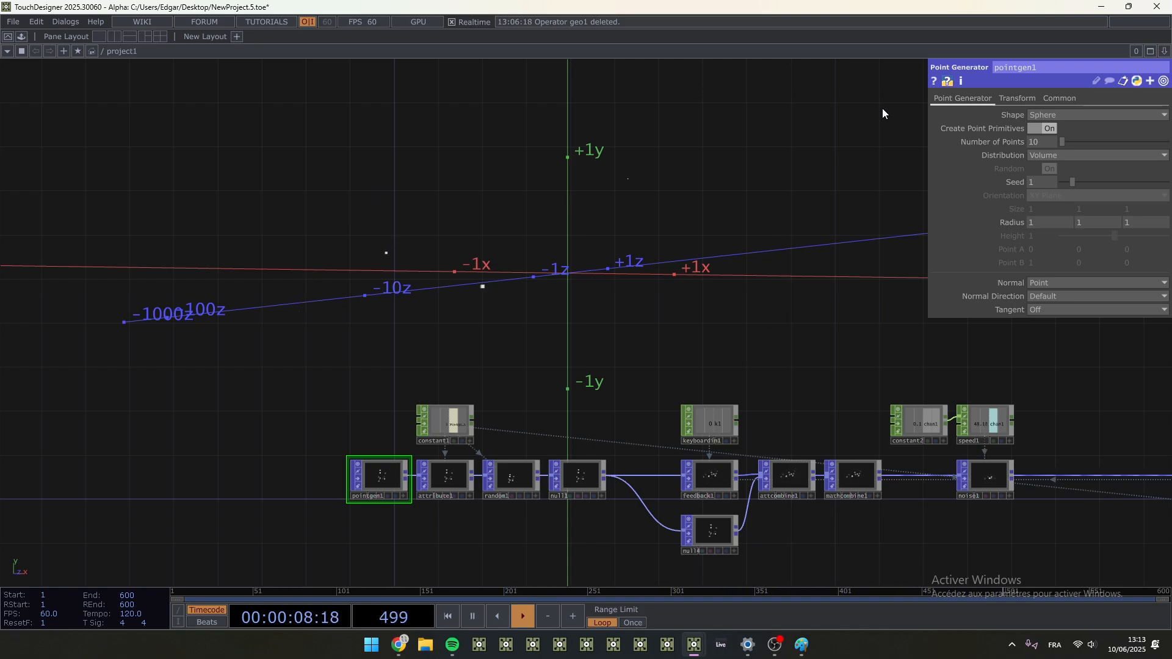
key(ctrl+z)
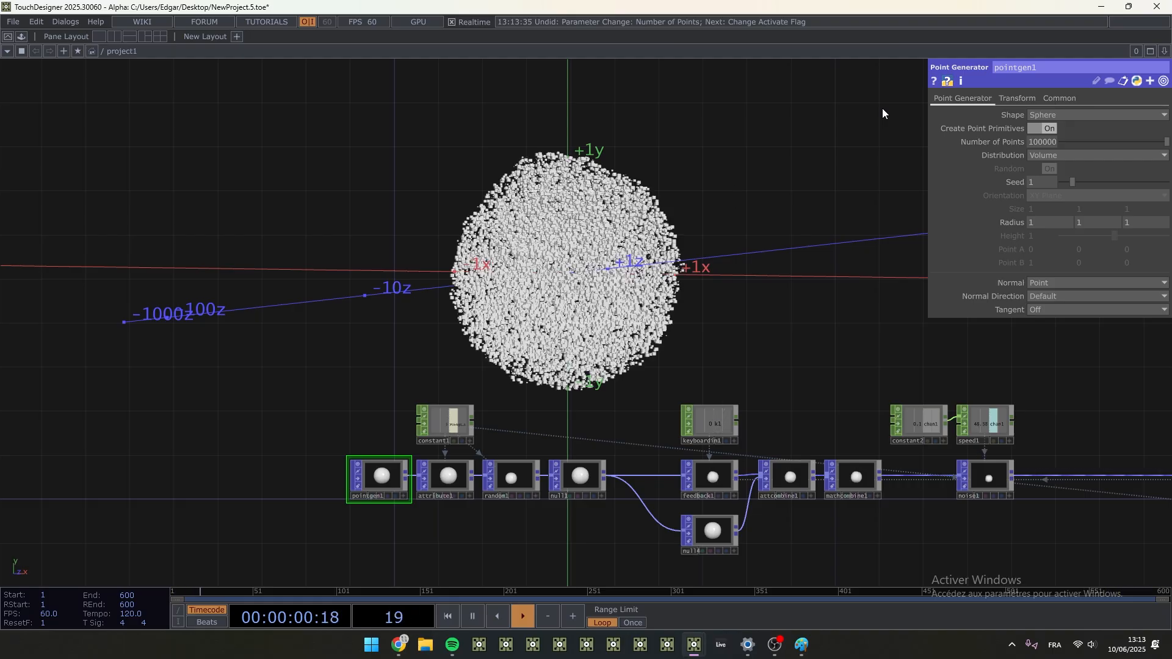
- Spread ramp1's two white keys outward so each sits close to one end of the gradient
drag(1013, 372, 391, 329)
scroll(880, 482, up, 3)
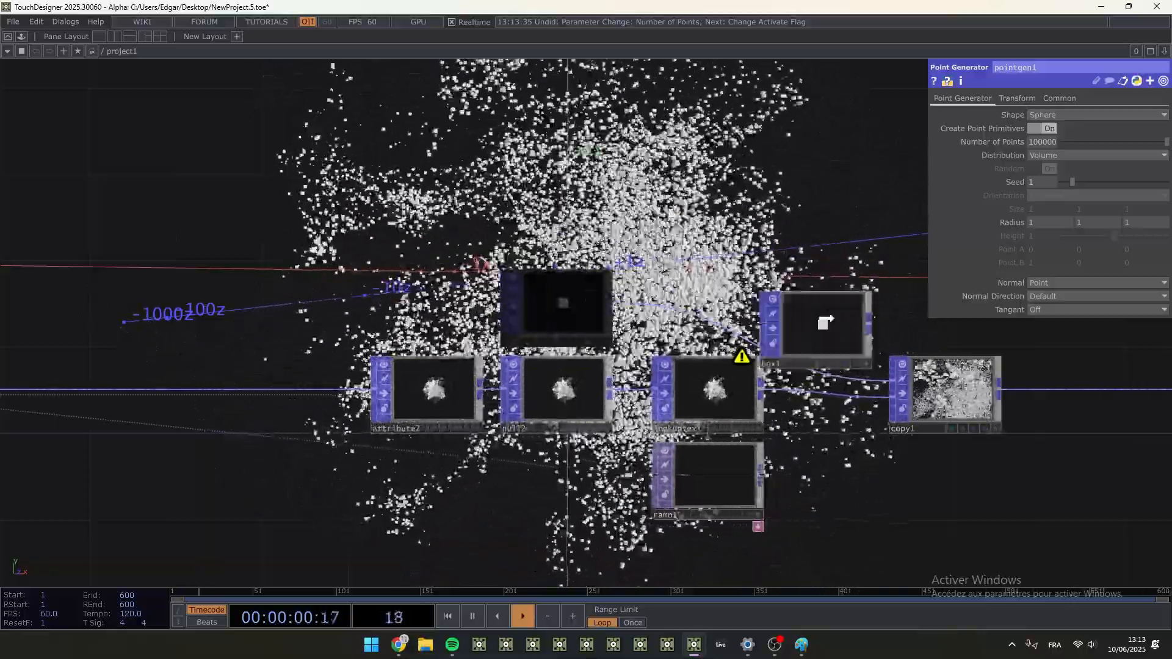
drag(824, 297, 830, 305)
scroll(712, 497, up, 3)
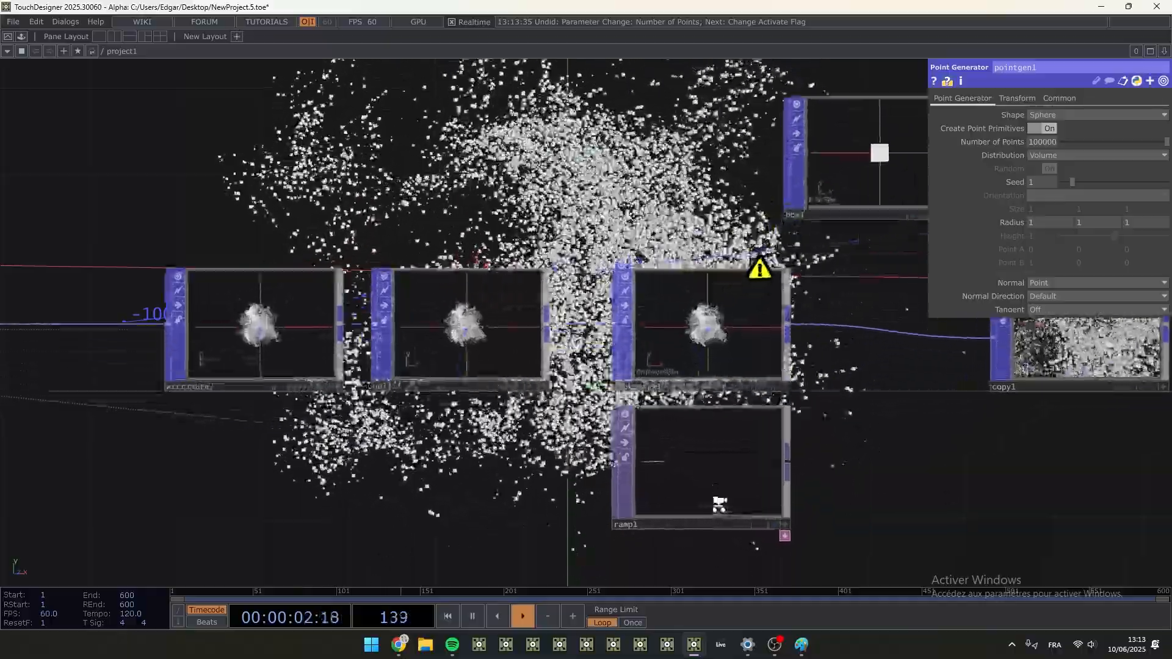
click(712, 497)
drag(982, 128, 964, 128)
click(1020, 126)
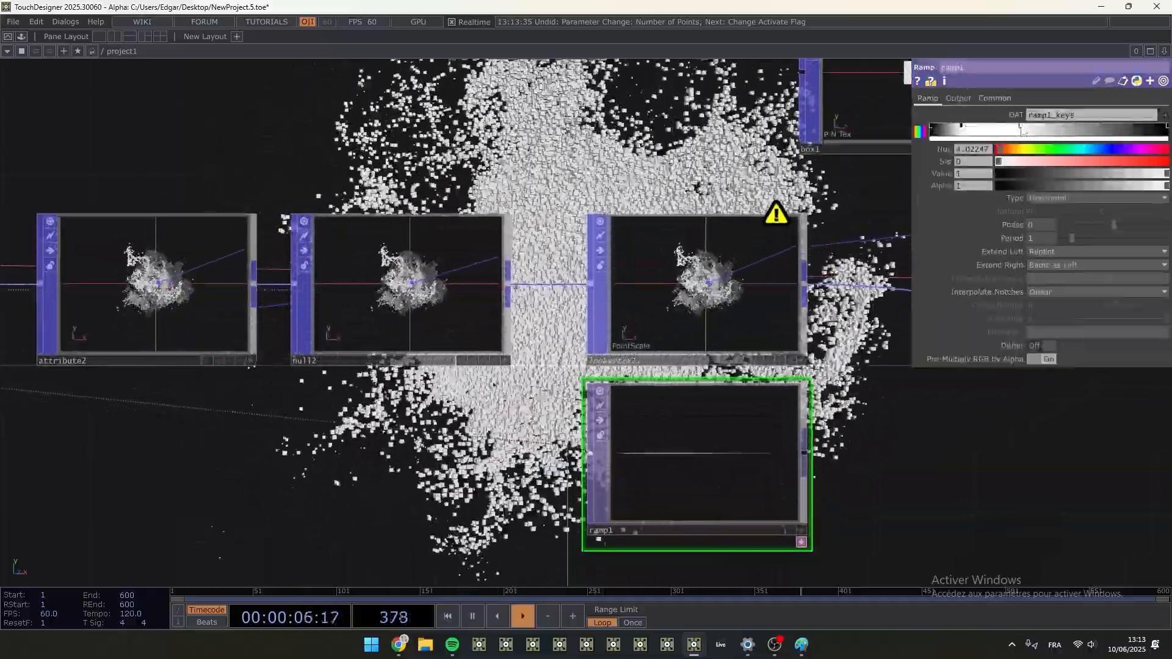
drag(1127, 138, 1133, 135)
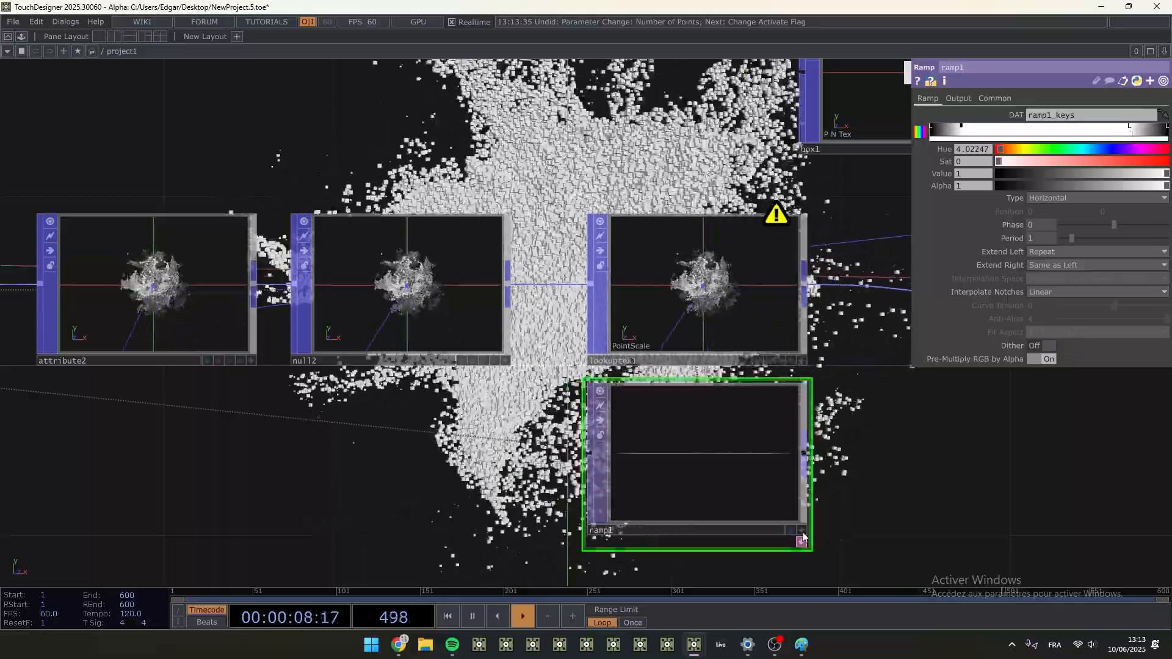
- Move box1, copy1 and null3 together away from lookuptex1 to make room in the network
drag(802, 537, 250, 389)
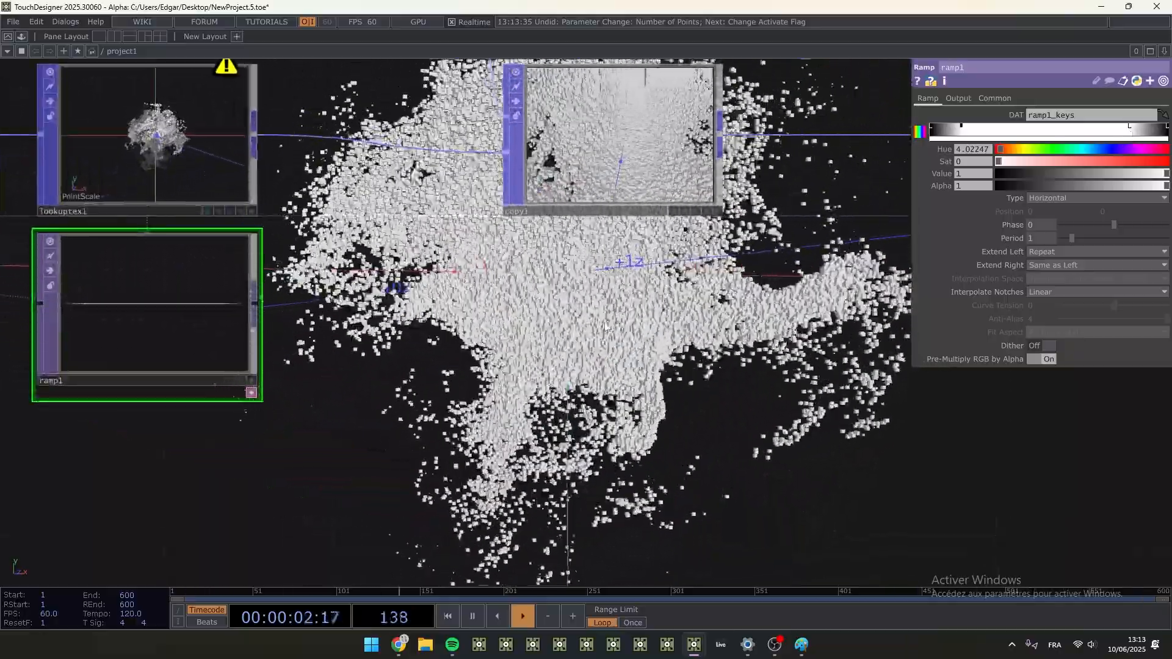
scroll(605, 327, down, 3)
drag(583, 254, 250, 395)
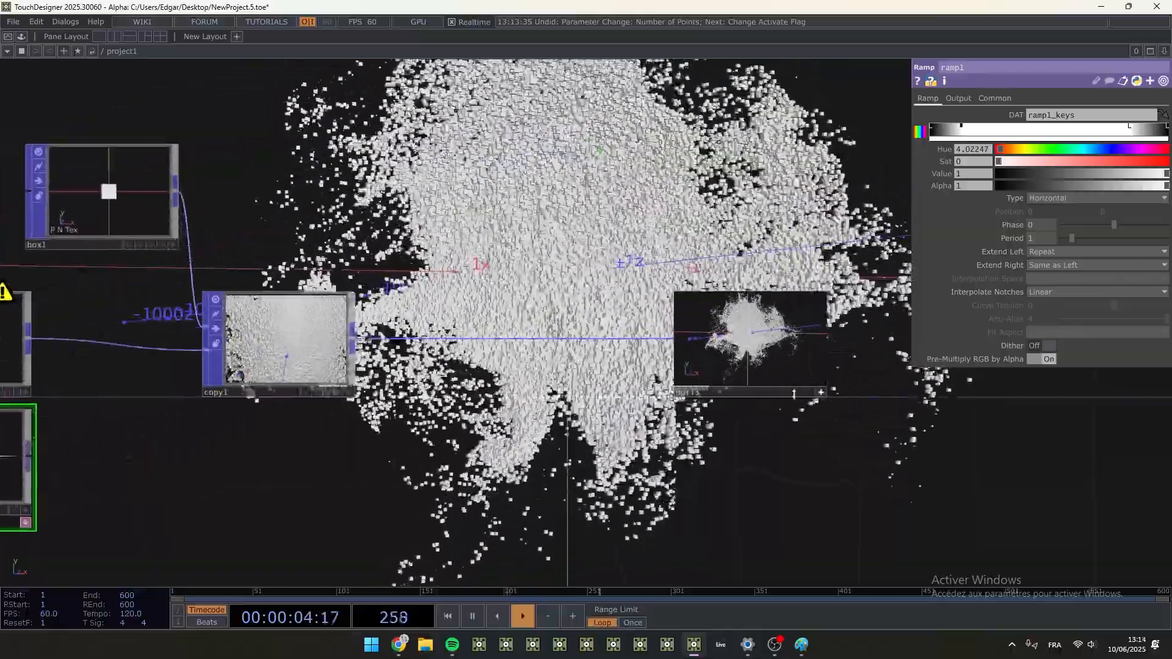
click(820, 392)
right_drag(874, 497, 120, 169)
drag(121, 169, 511, 161)
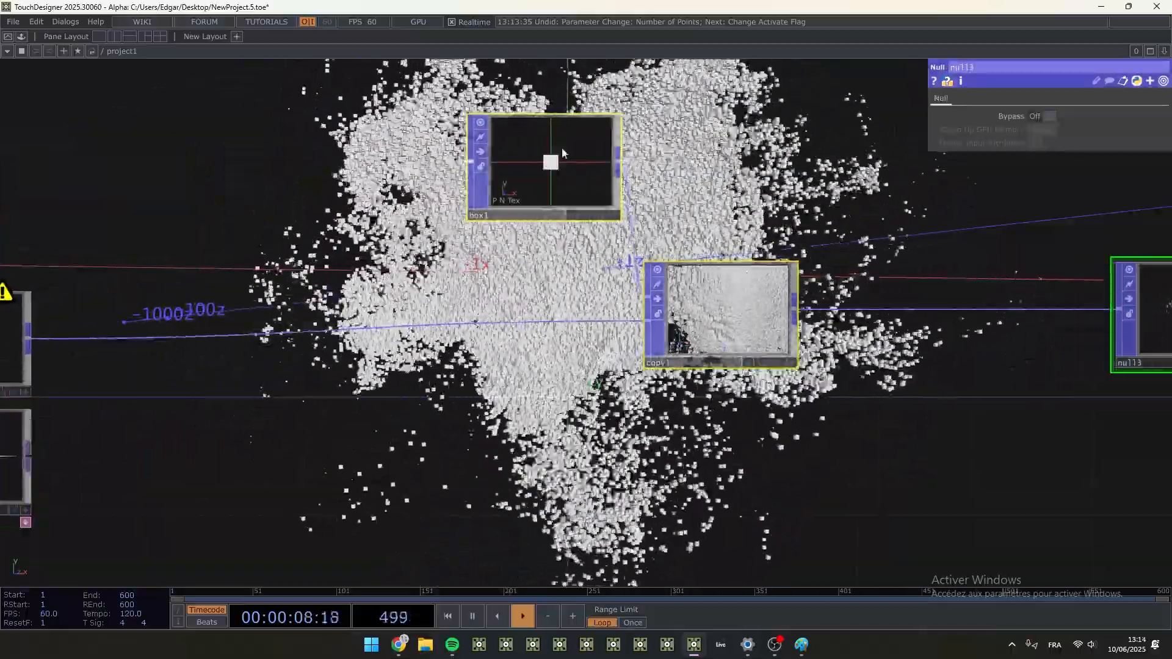
click(449, 251)
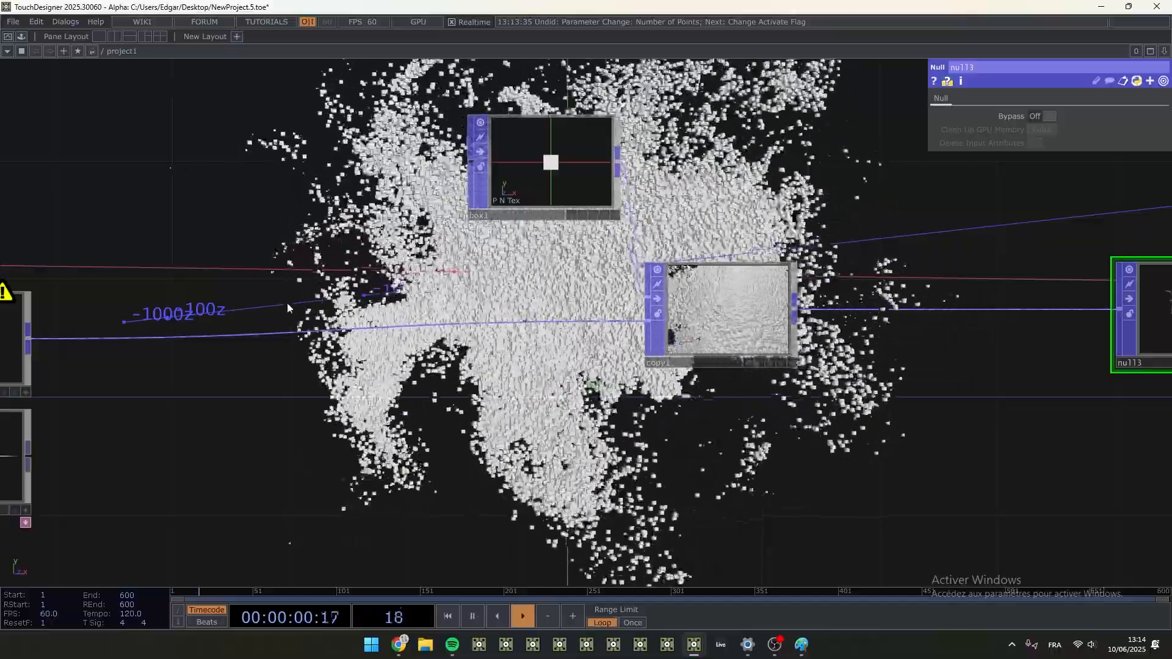
drag(286, 302, 500, 307)
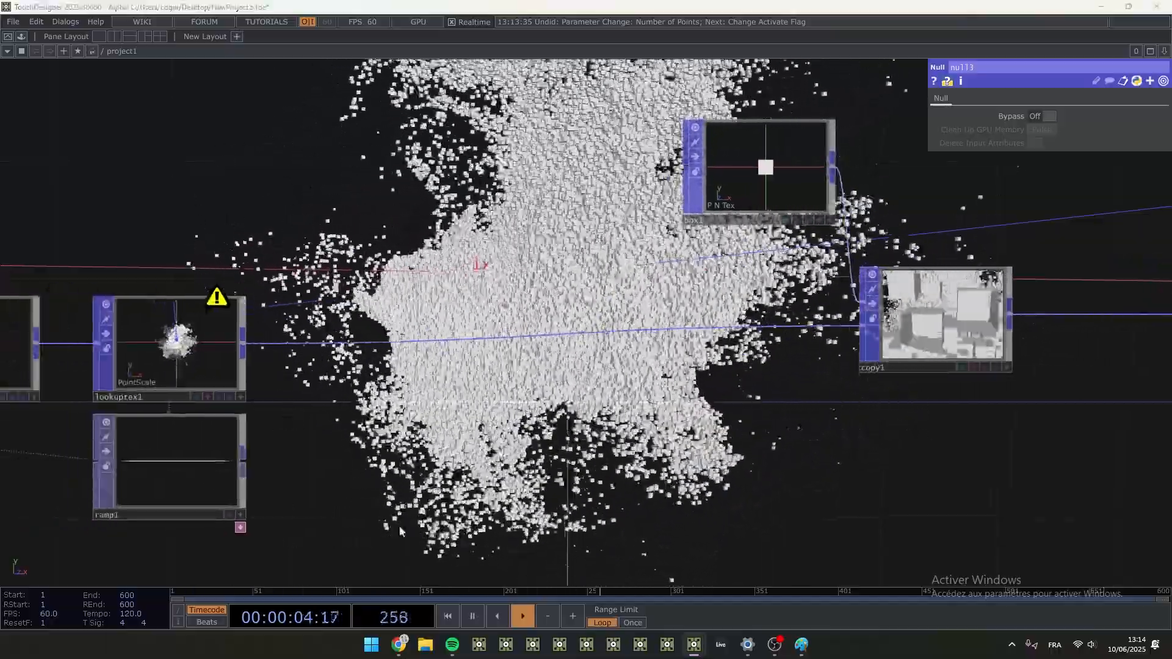
drag(441, 477, 342, 489)
key(Tab)
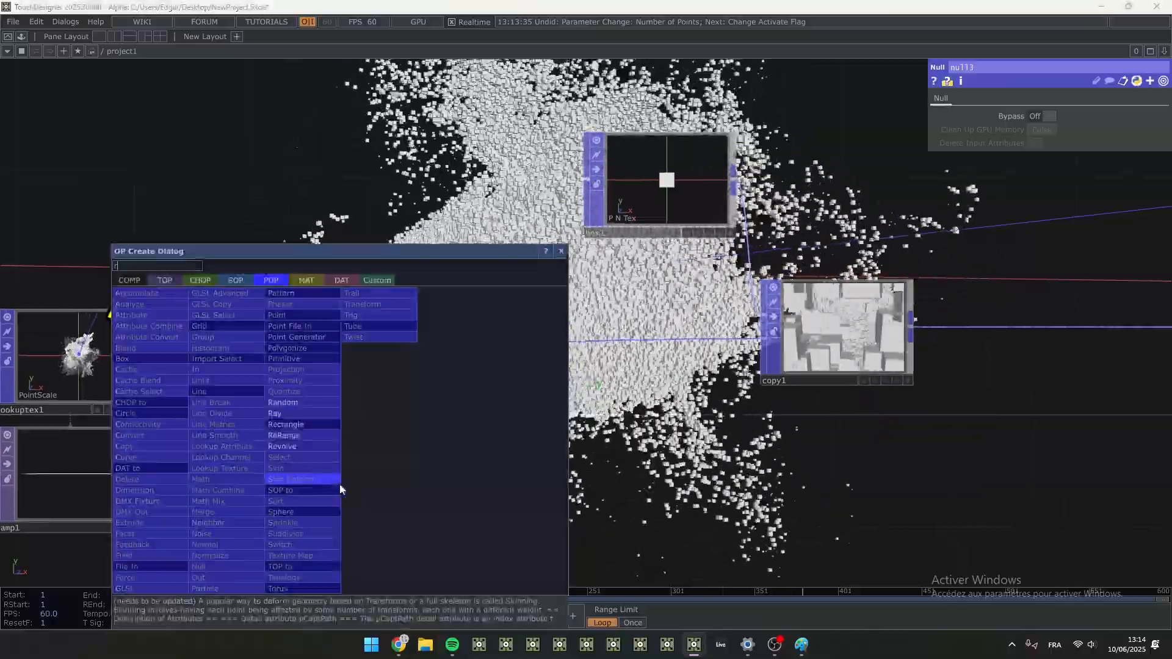
click(163, 281)
click(366, 384)
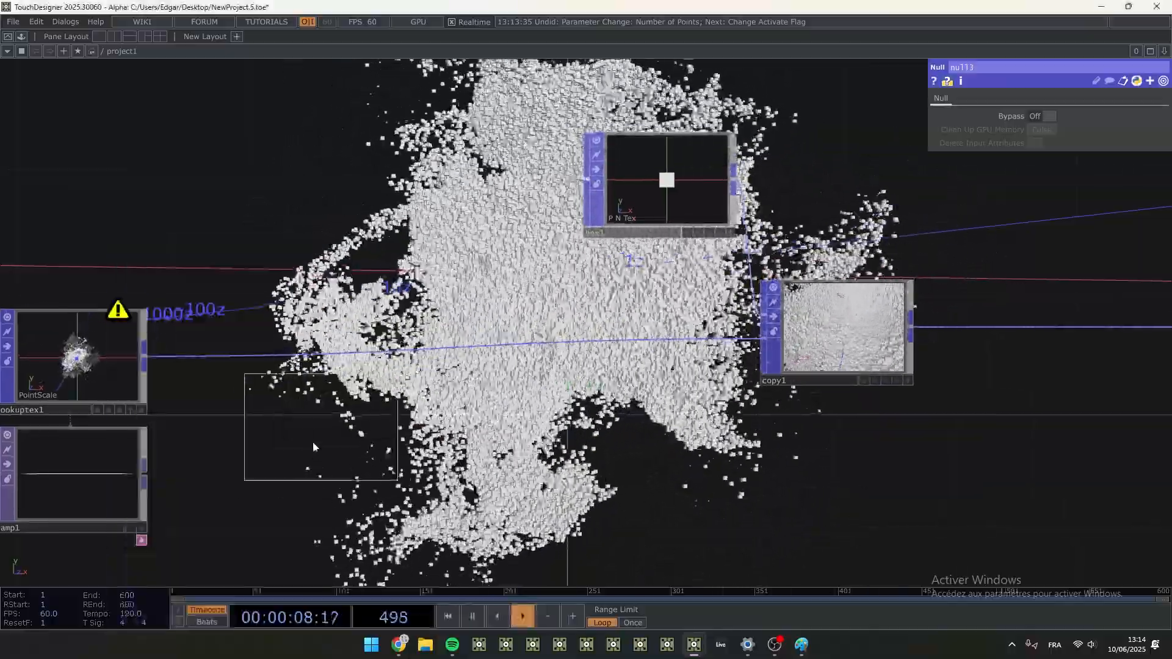
key(Escape)
- Duplicate ramp1 and place the copy beside it as ramp2
drag(313, 469, 364, 420)
click(121, 433)
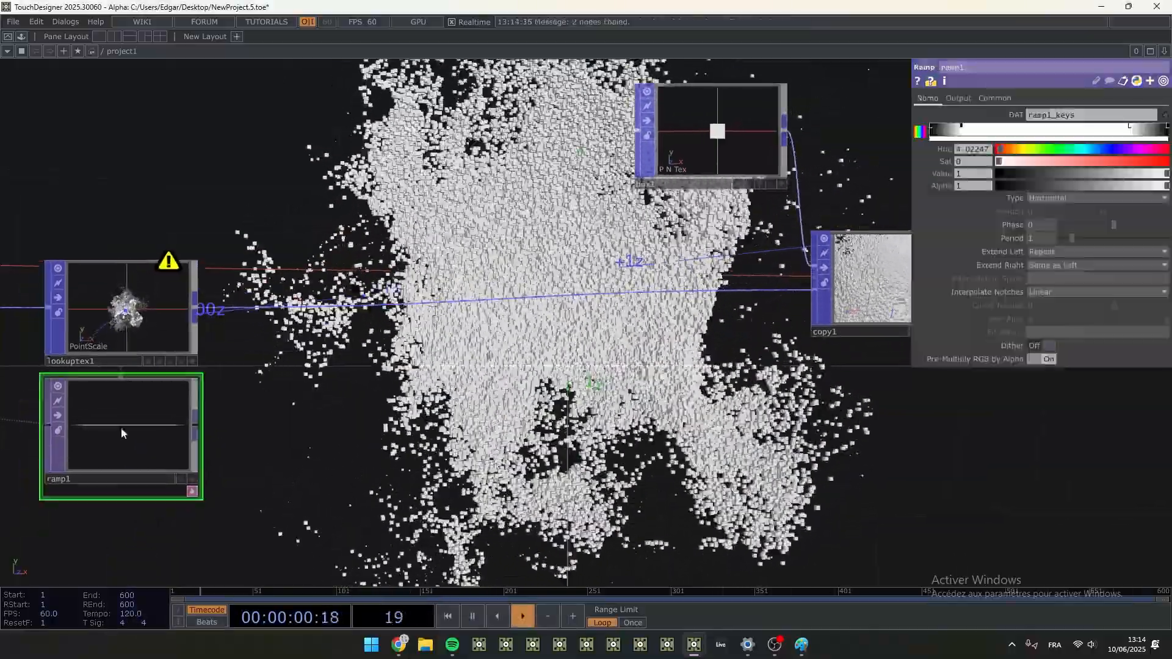
key(ctrl+c)
key(ctrl+v)
scroll(293, 439, down, 3)
drag(295, 432, 289, 388)
drag(198, 504, 318, 370)
- Reduce ramp2 to a plain black-to-white gradient whose end key has a Value of 1
scroll(318, 372, up, 5)
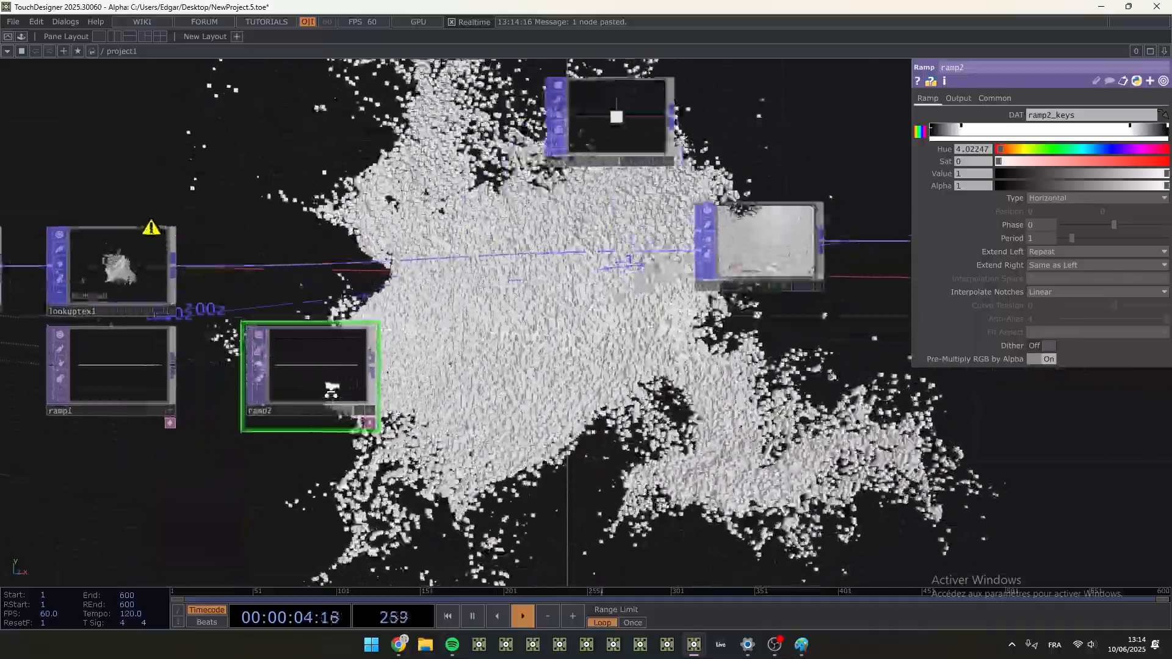
drag(962, 128, 1167, 130)
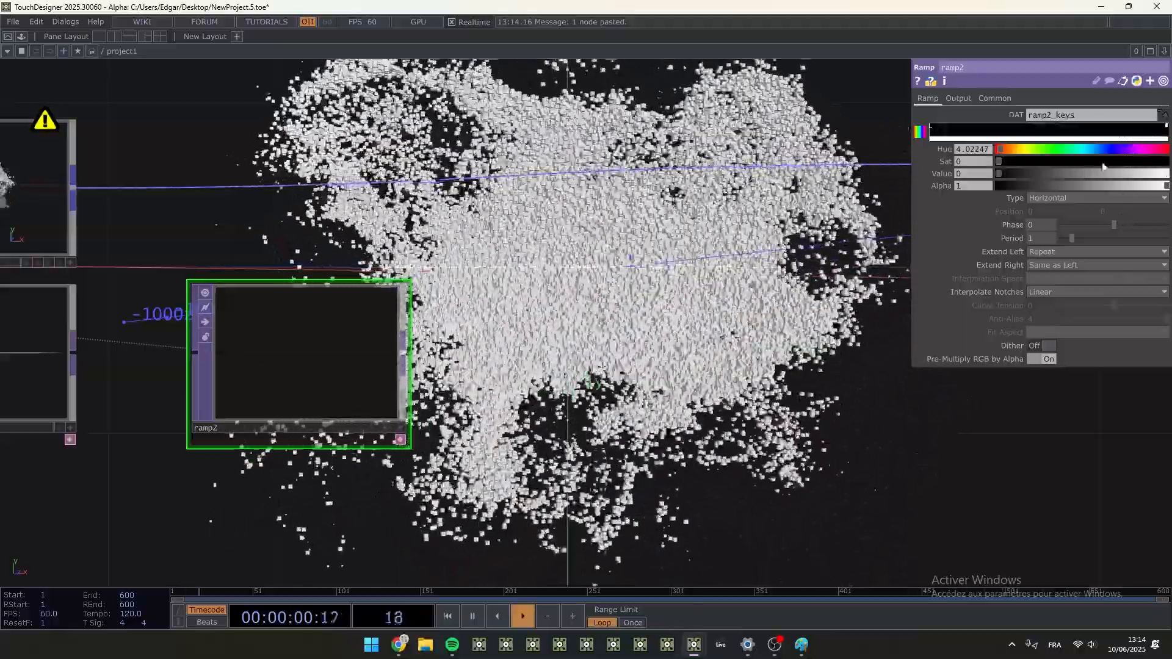
drag(1170, 131, 1167, 133)
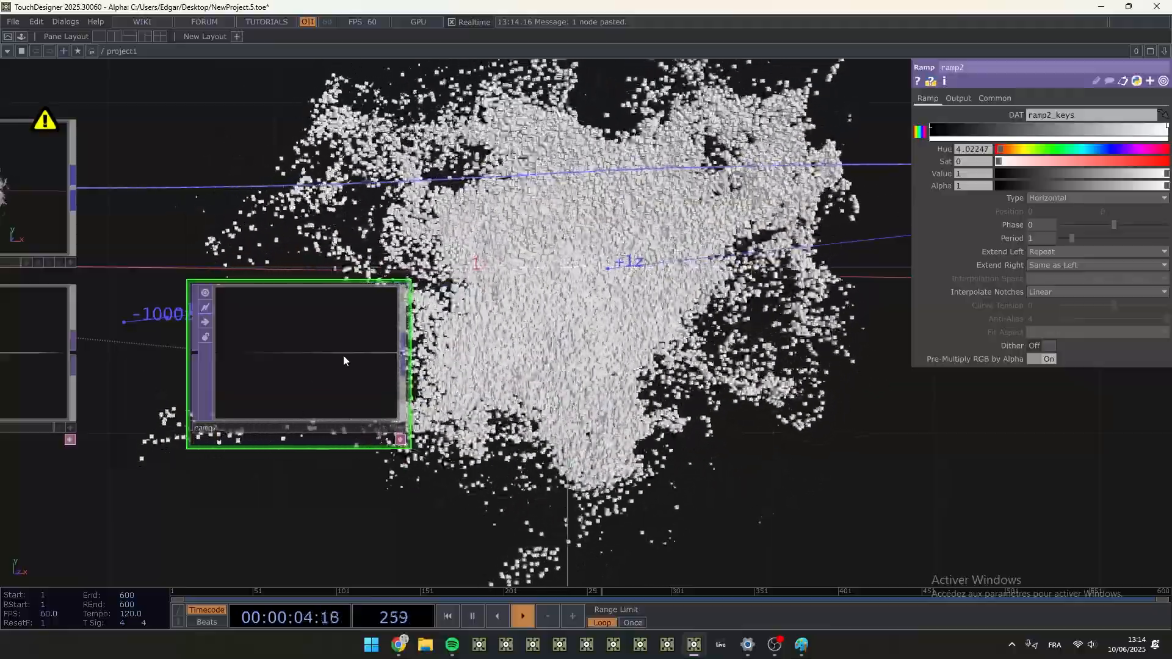
- Add a Lookup TOP fed by ramp2 and place it next to ramp2
right_click(405, 359)
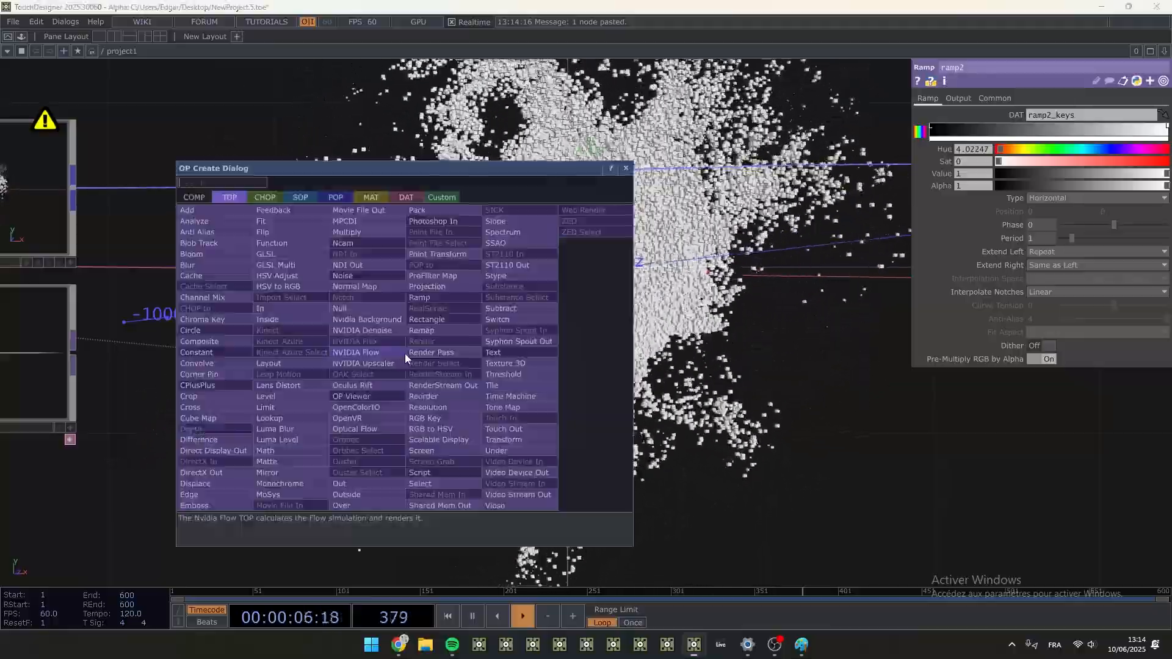
text(nu)
click(260, 416)
click(593, 363)
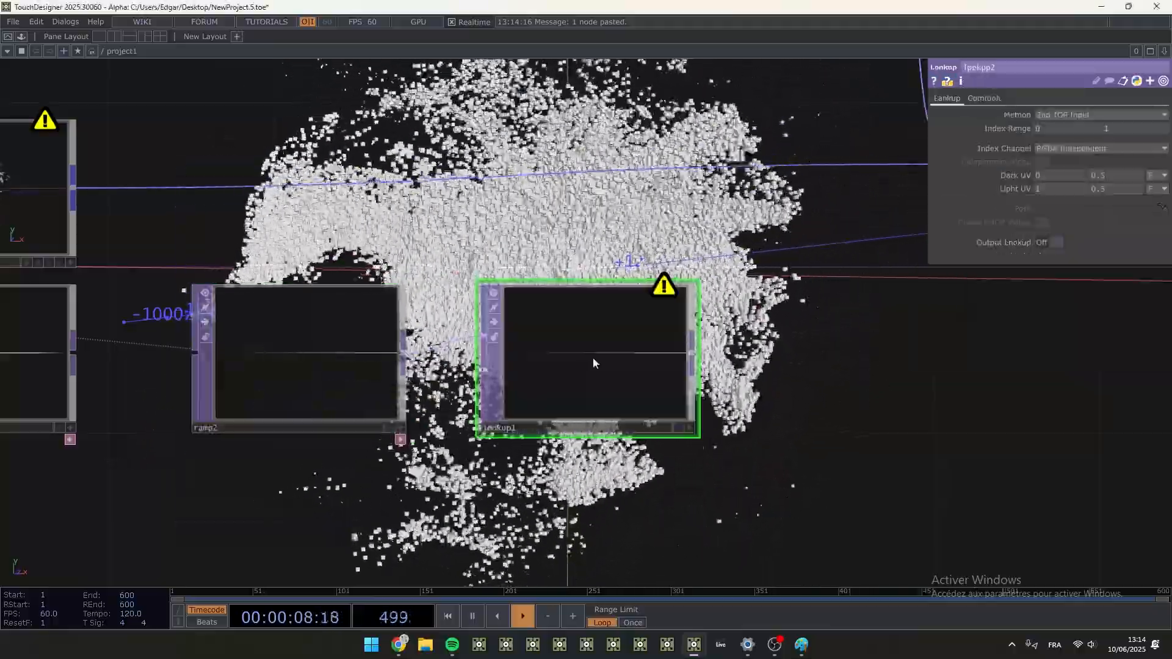
- Add the colour_lovers_picker component from the Palette's My Components Colors folder and place it below ramp2
scroll(843, 406, down, 3)
drag(843, 405, 704, 406)
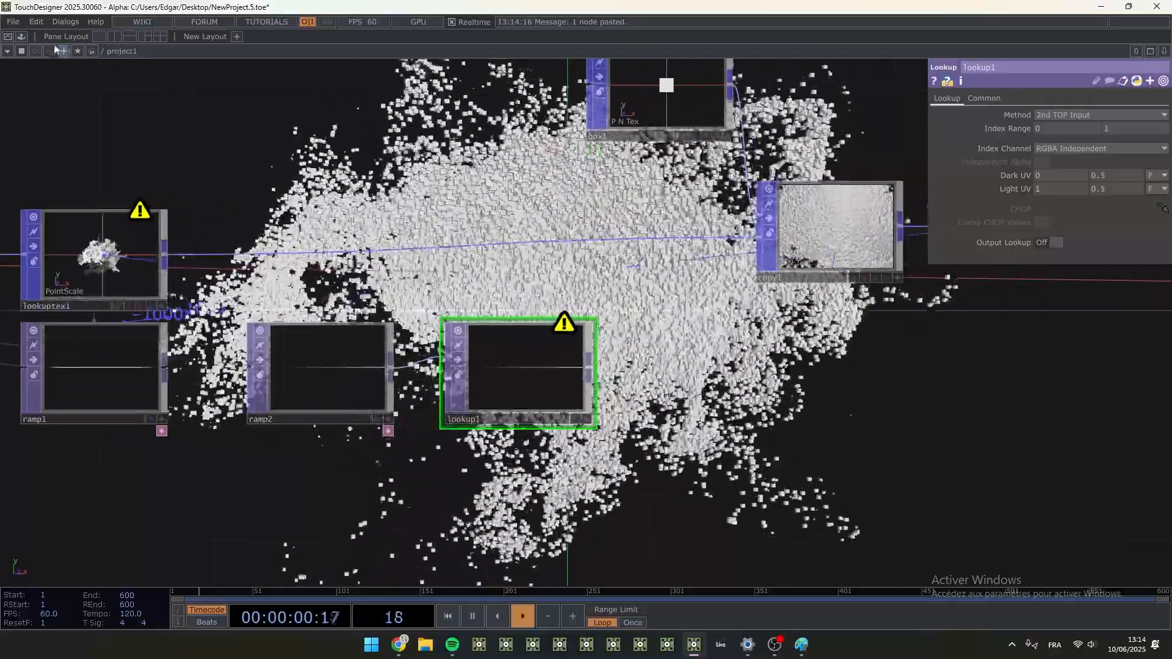
click(22, 36)
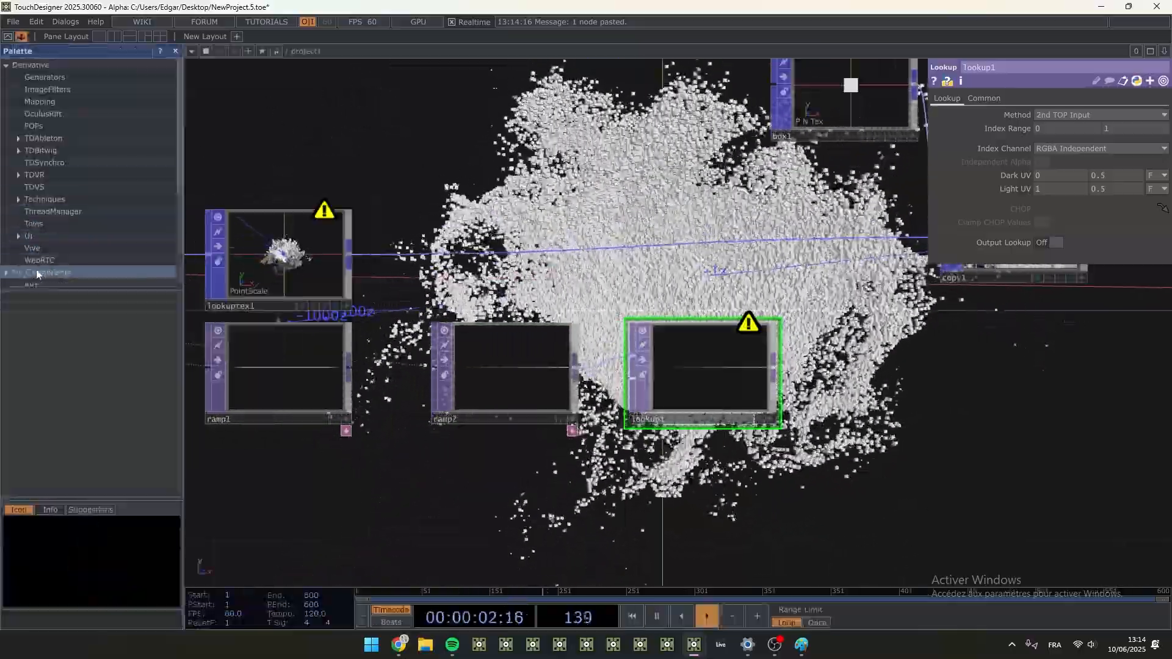
click(36, 159)
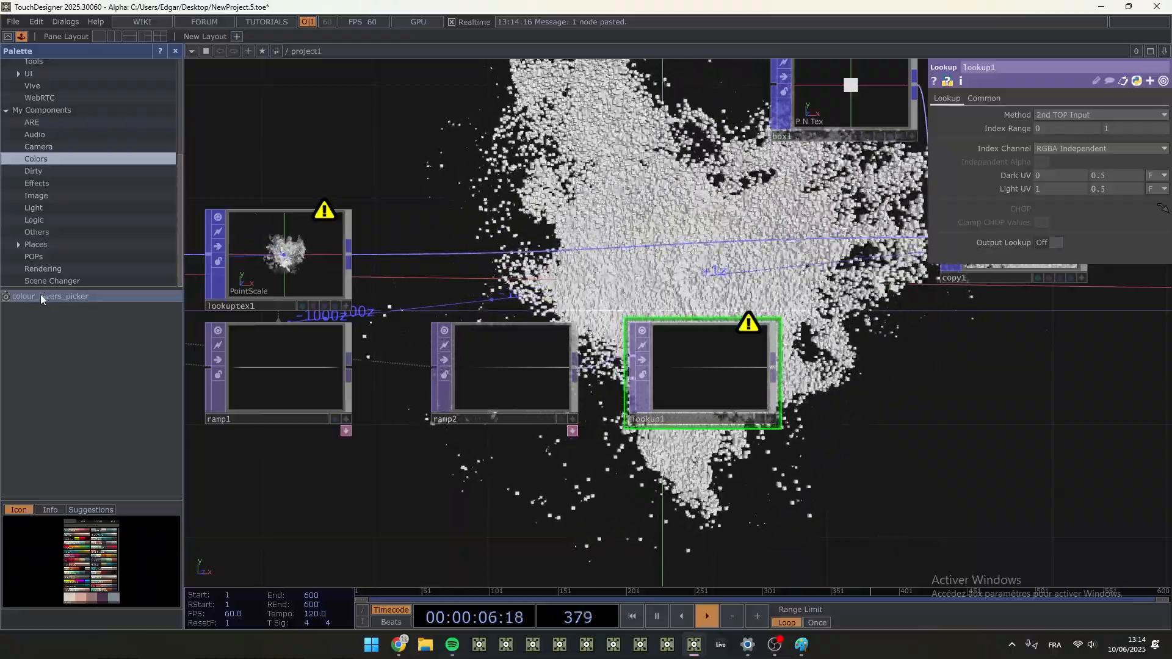
drag(41, 294, 339, 405)
drag(454, 553, 455, 552)
drag(405, 354, 449, 132)
drag(648, 237, 562, 394)
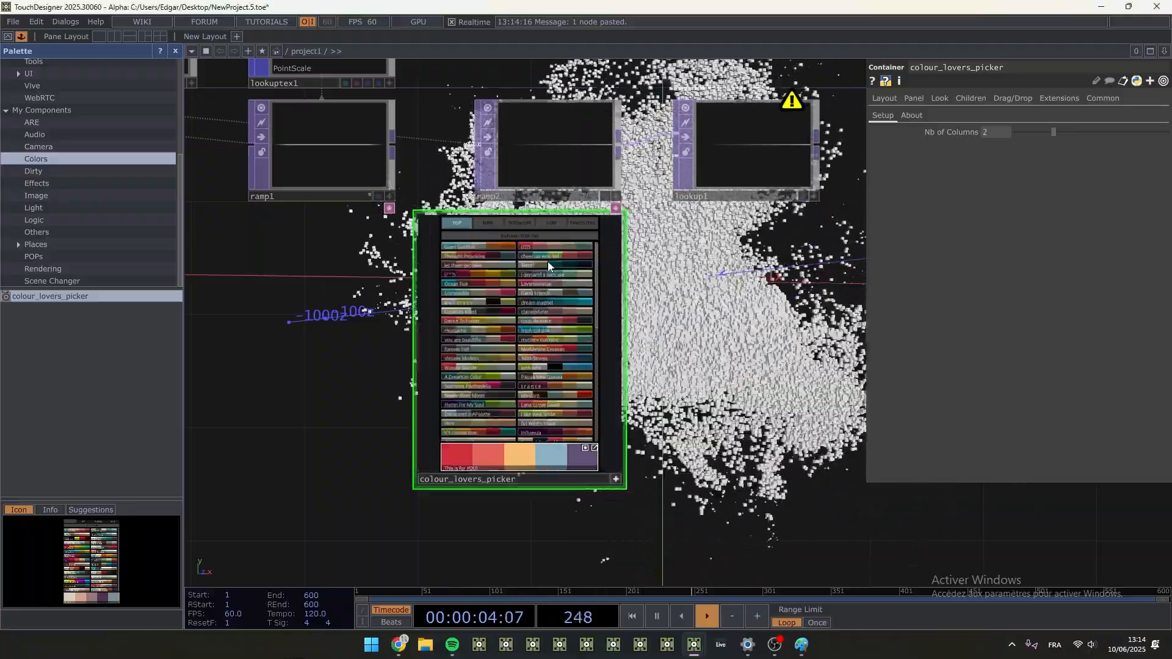
- Choose the dark blue, cream and orange palette from the picker's Random list and connect the picker to lookup1's second input
click(524, 223)
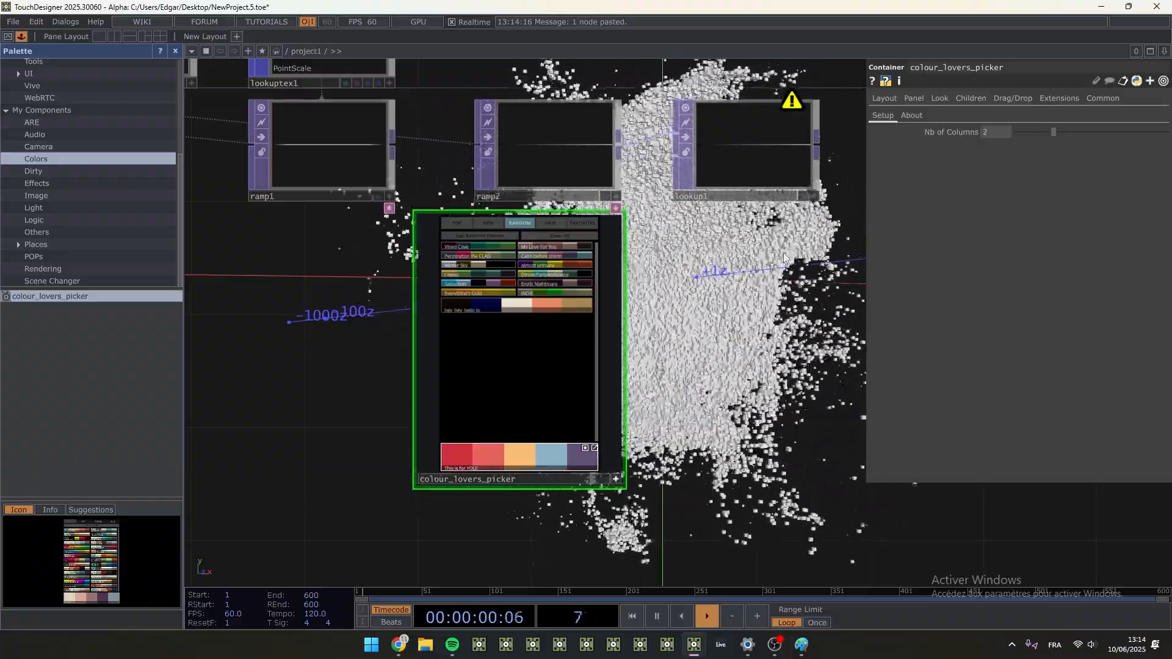
drag(671, 333, 502, 376)
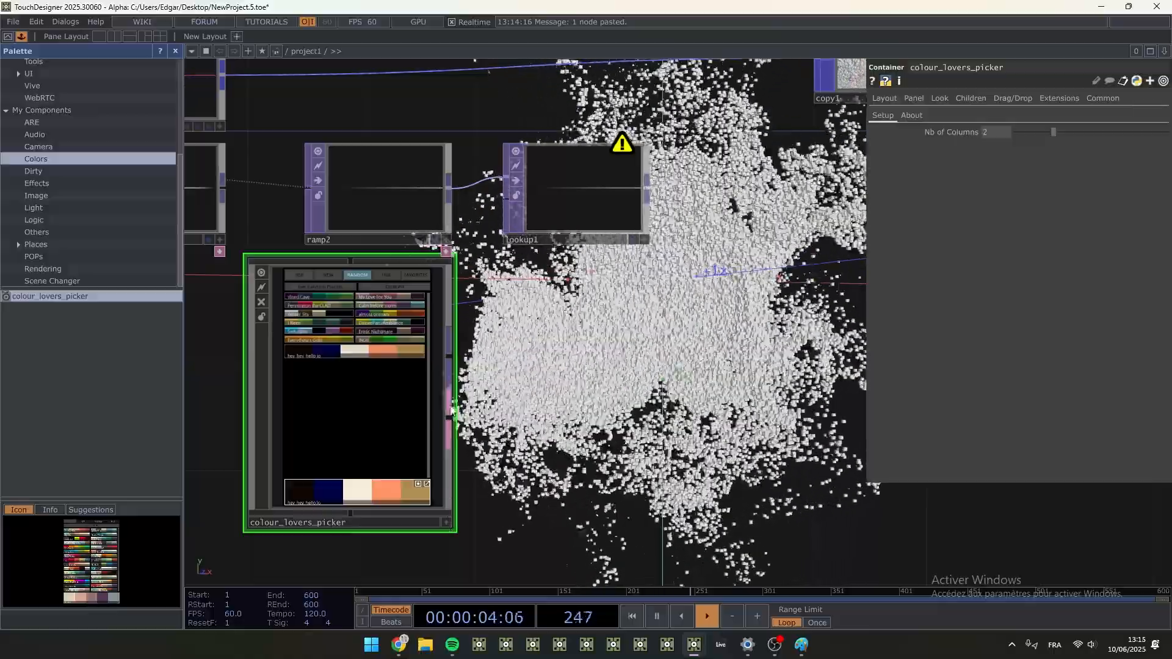
drag(449, 346, 508, 209)
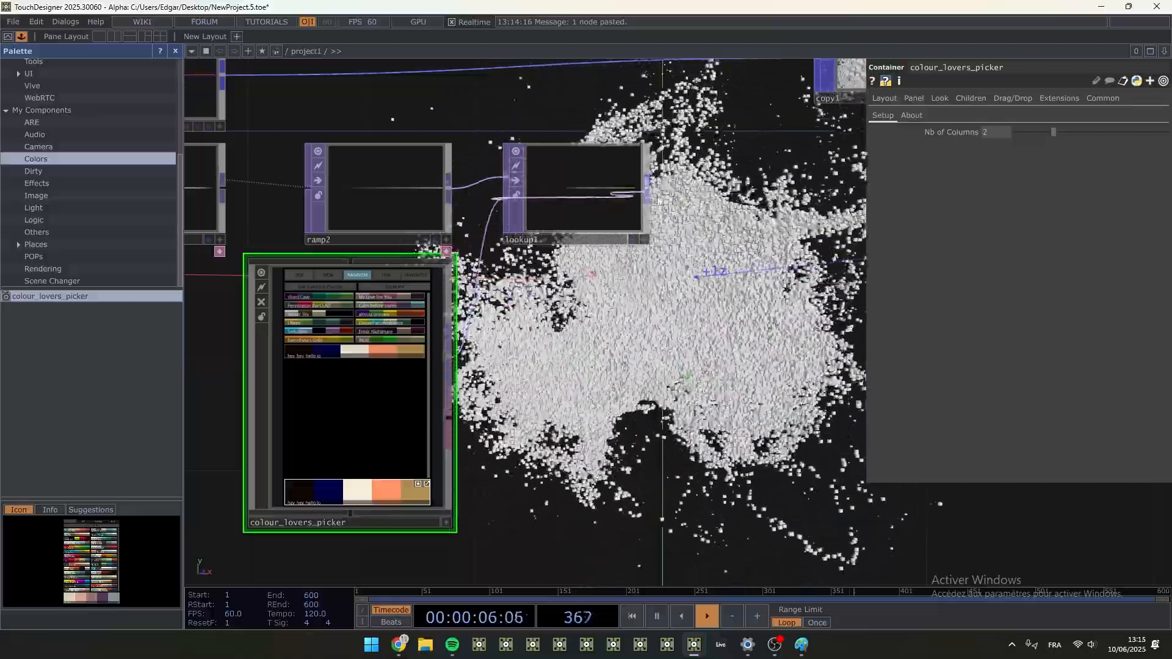
drag(668, 261, 582, 294)
scroll(408, 384, down, 3)
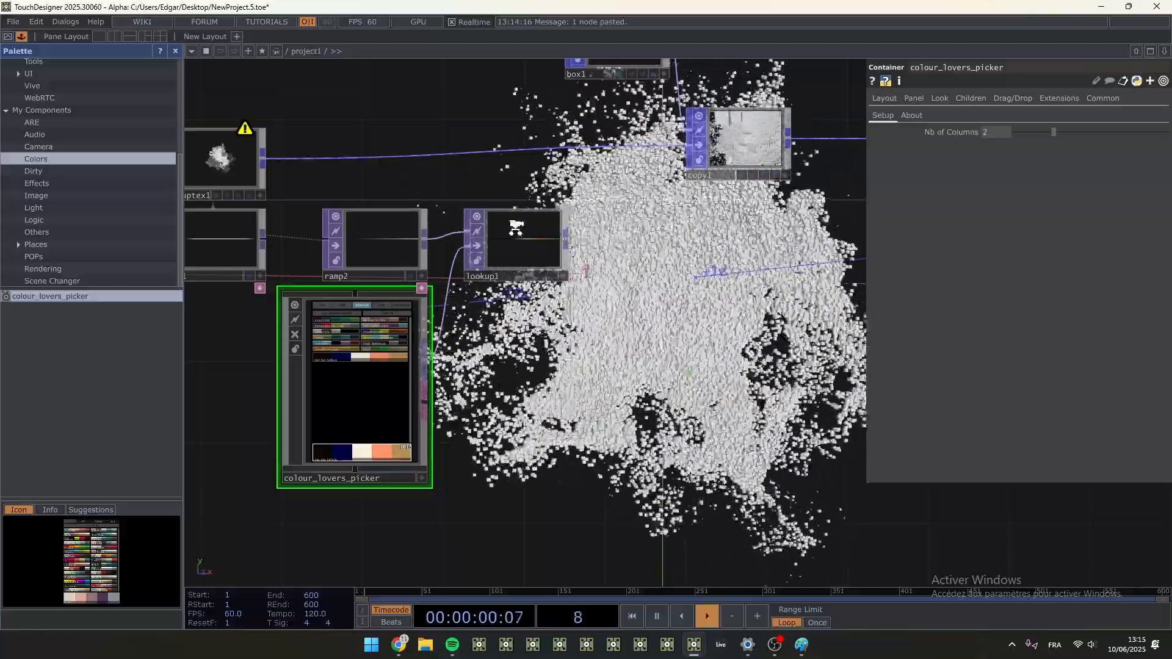
scroll(537, 243, up, 4)
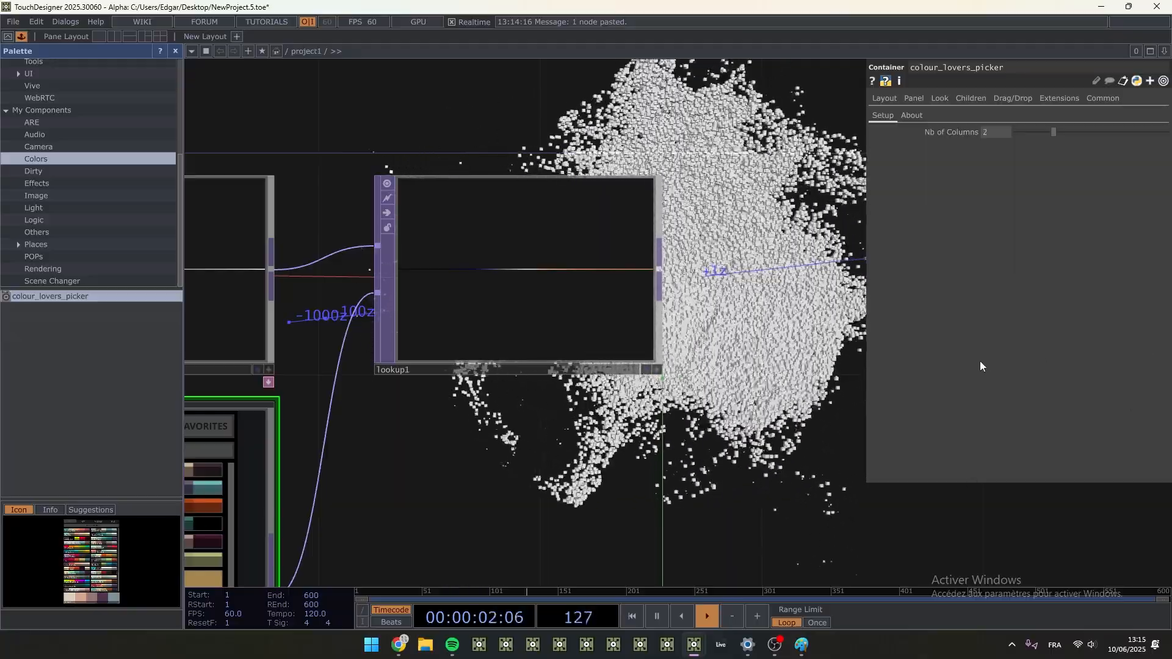
- Switch colour_lovers_picker to the pale green, pink and turquoise random palette
drag(586, 421, 760, 226)
scroll(761, 226, down, 4)
click(596, 476)
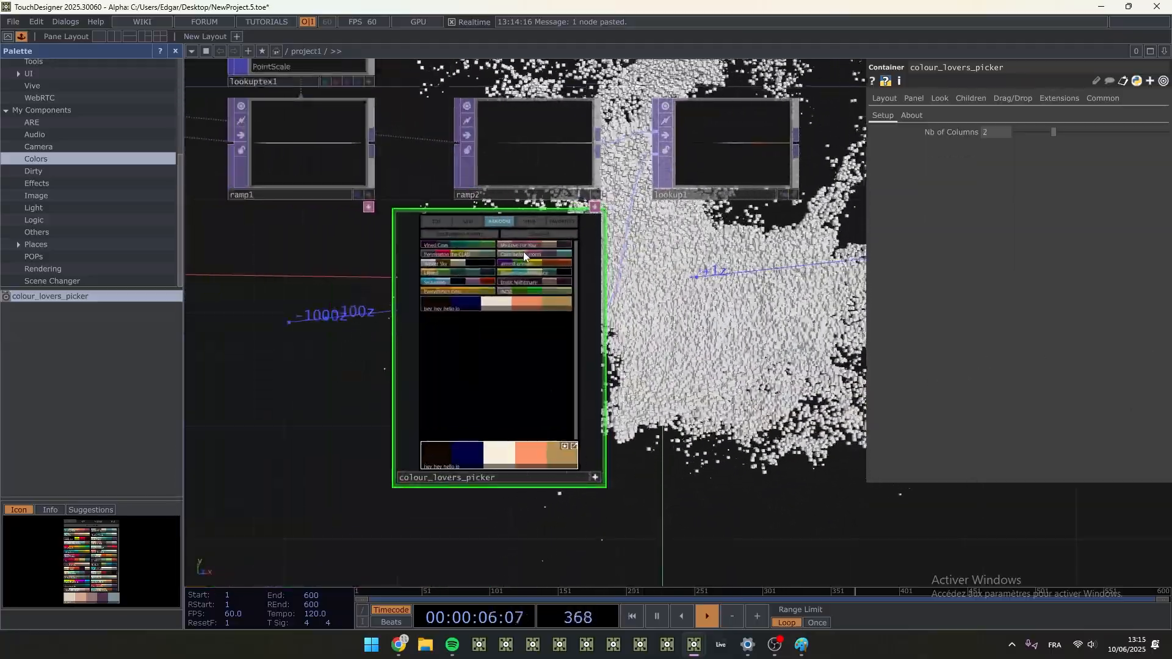
click(521, 251)
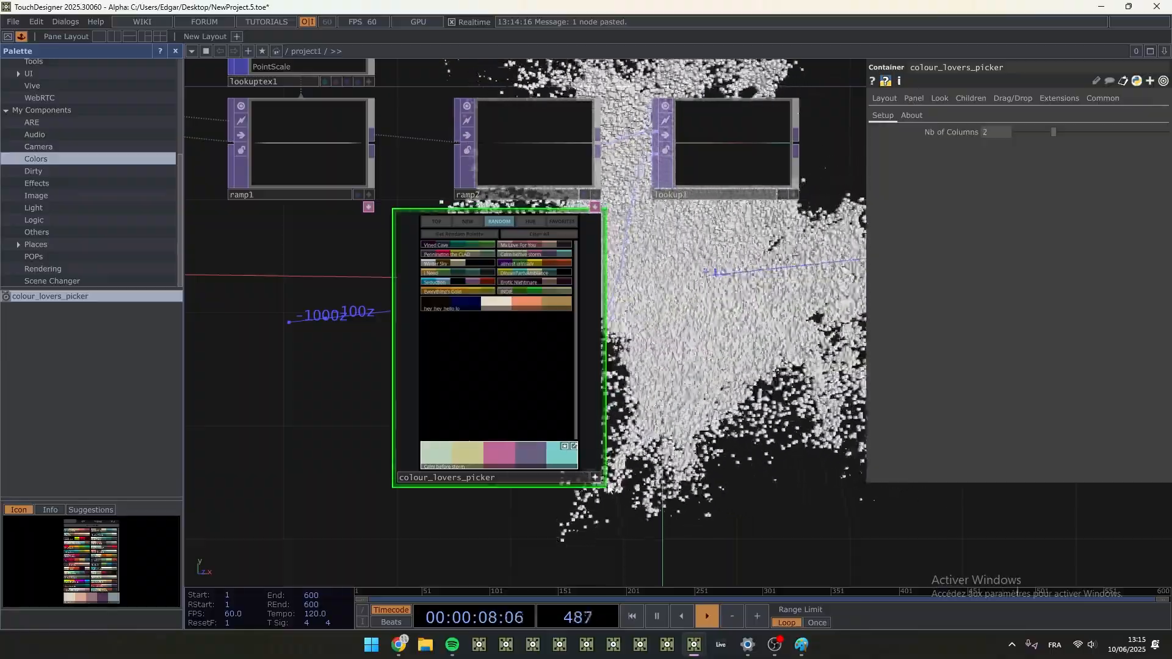
click(595, 477)
- Shift box1, copy1 and null3 further along the network to free space after lookuptex1
drag(823, 195, 419, 372)
scroll(499, 372, down, 4)
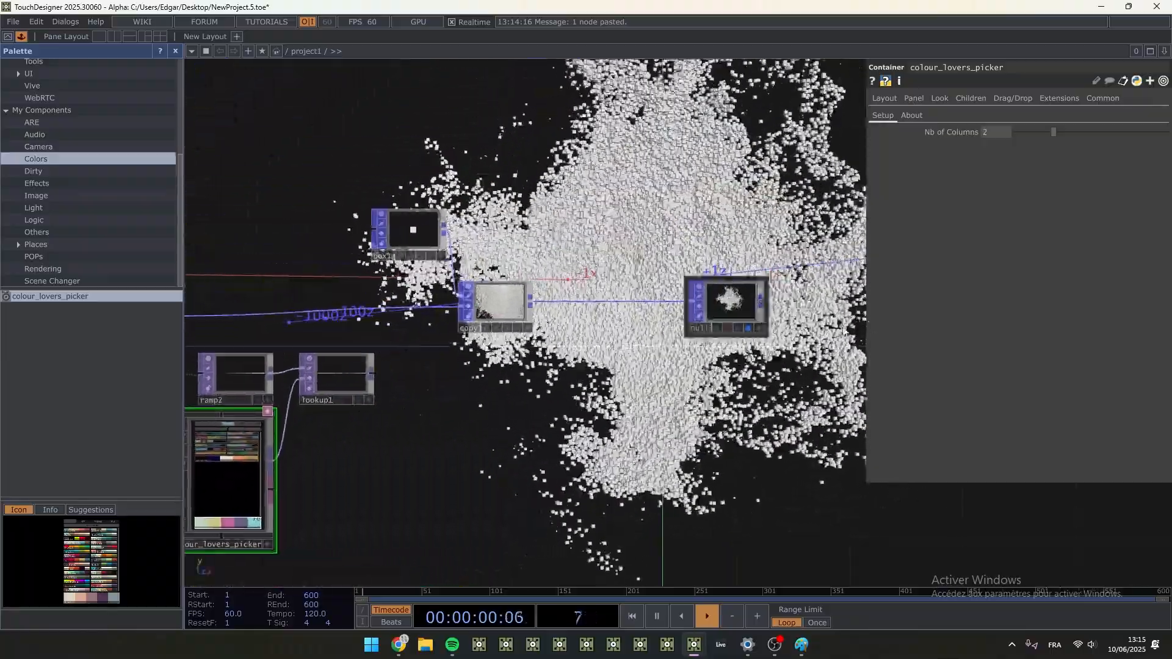
right_drag(860, 414, 319, 135)
drag(488, 313, 661, 313)
drag(343, 321, 496, 292)
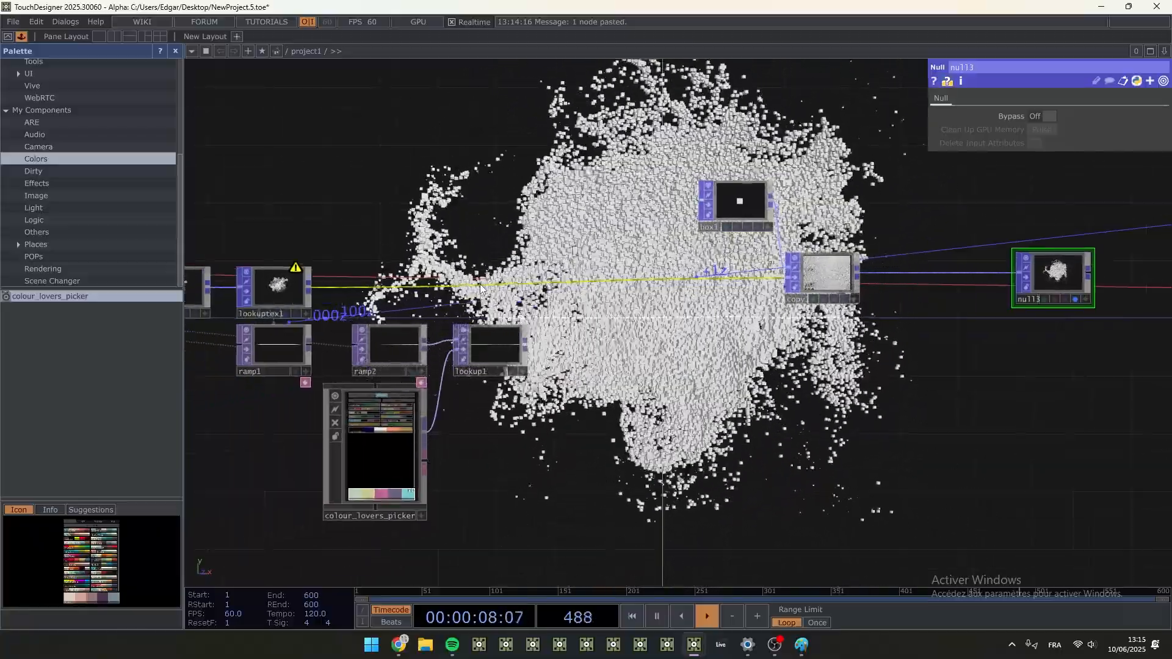
- Insert a Lookup Texture POP on the wire between lookuptex1 and copy1, above lookup1
right_click(481, 281)
click(493, 272)
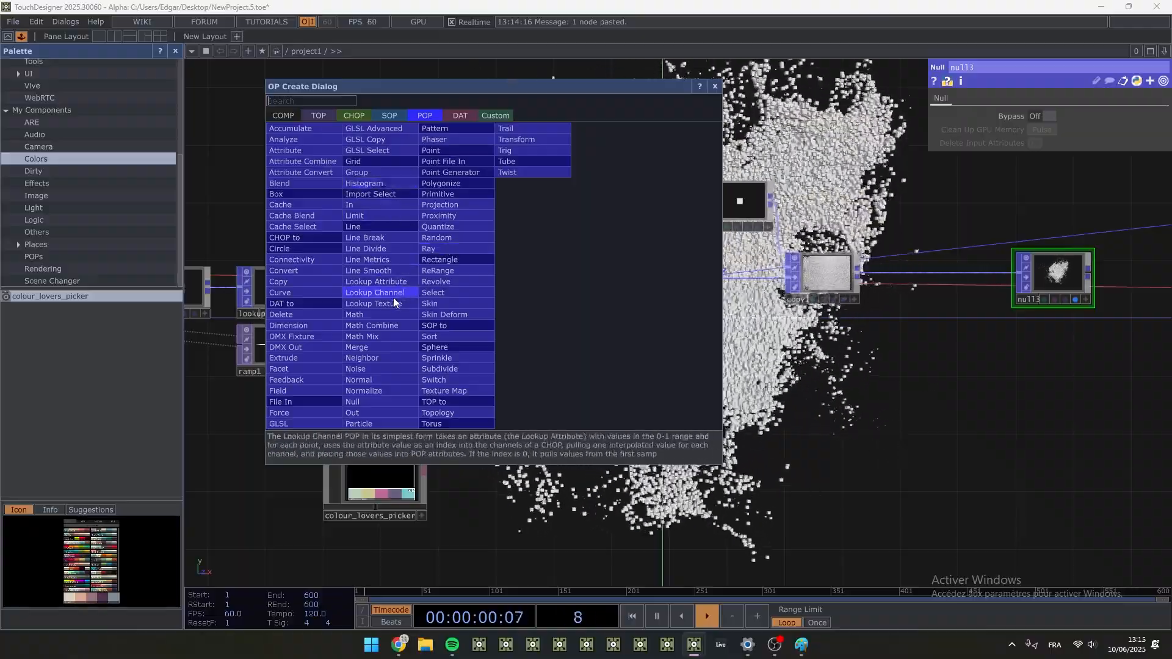
click(375, 303)
click(476, 275)
- Turn off null3's background display and close the Palette
drag(740, 406, 551, 366)
click(661, 300)
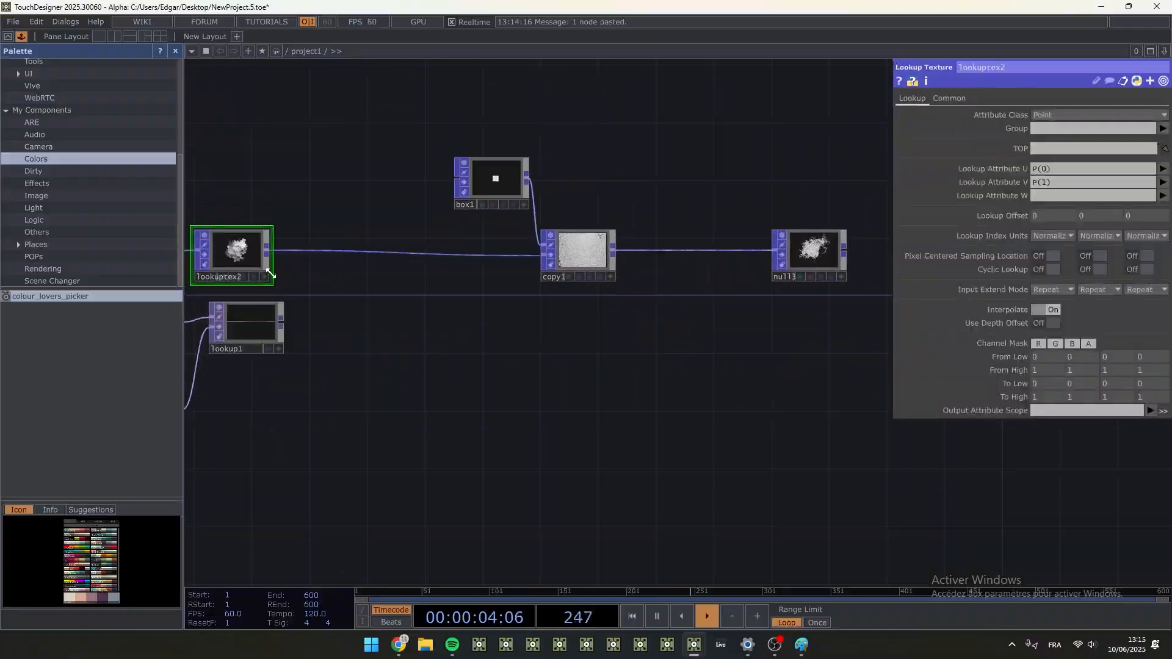
click(176, 50)
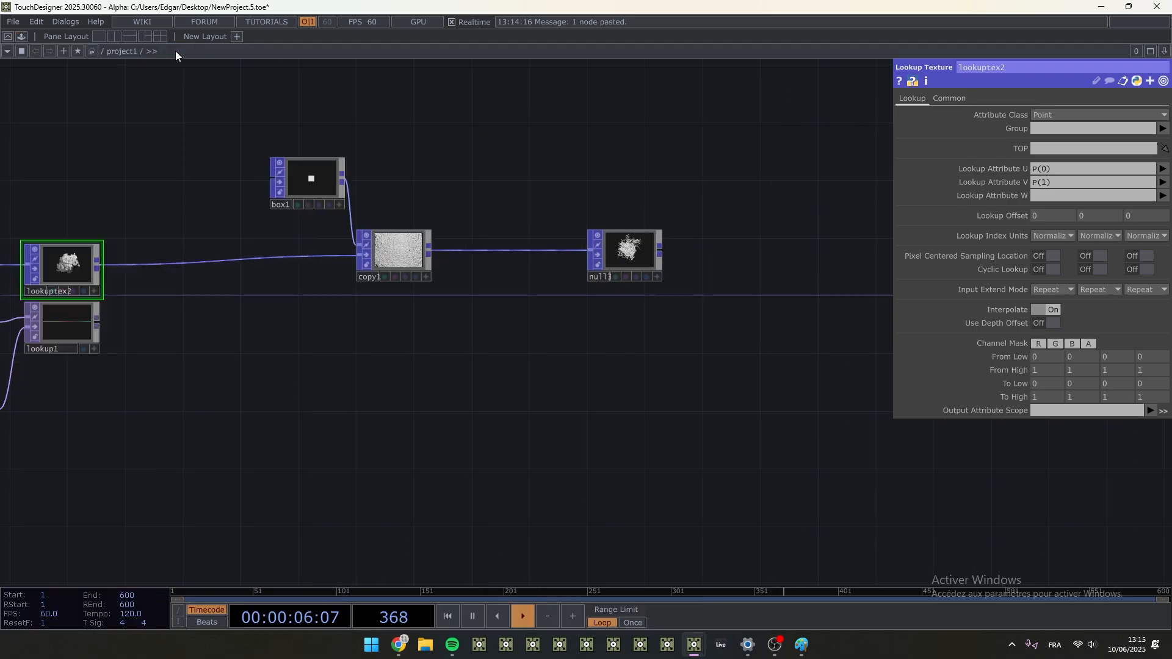
- Assign lookup1 as lookuptex2's TOP, use Age for Lookup Attributes U and V, and output the result to the Color attribute
drag(108, 338, 562, 404)
scroll(549, 398, up, 4)
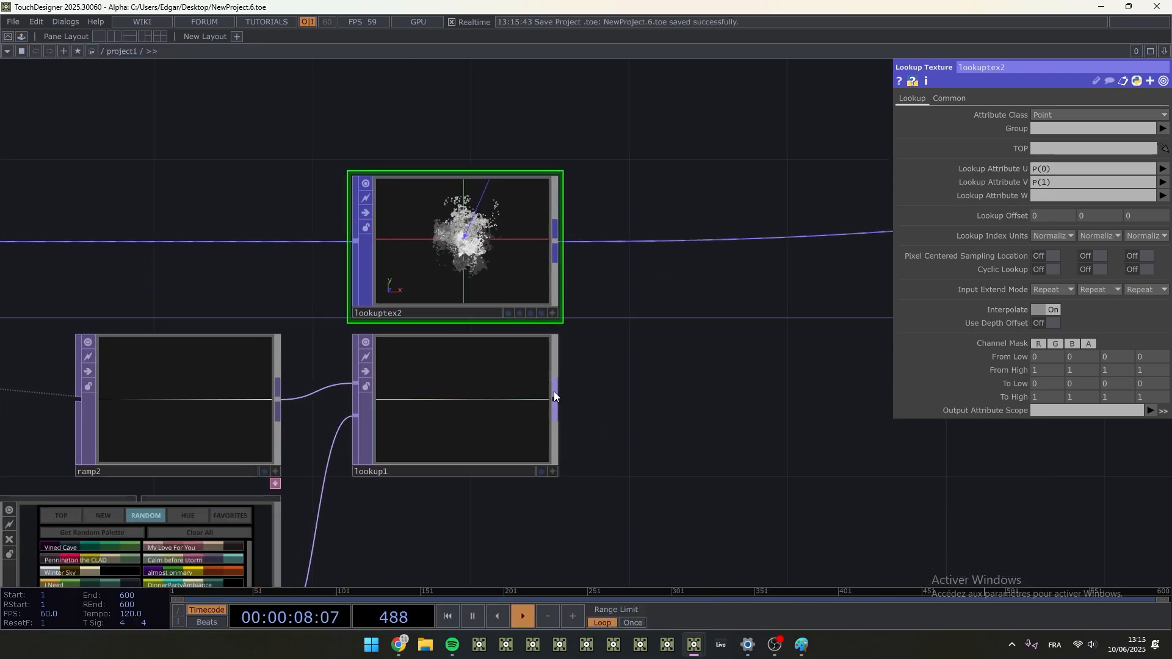
drag(505, 392, 477, 261)
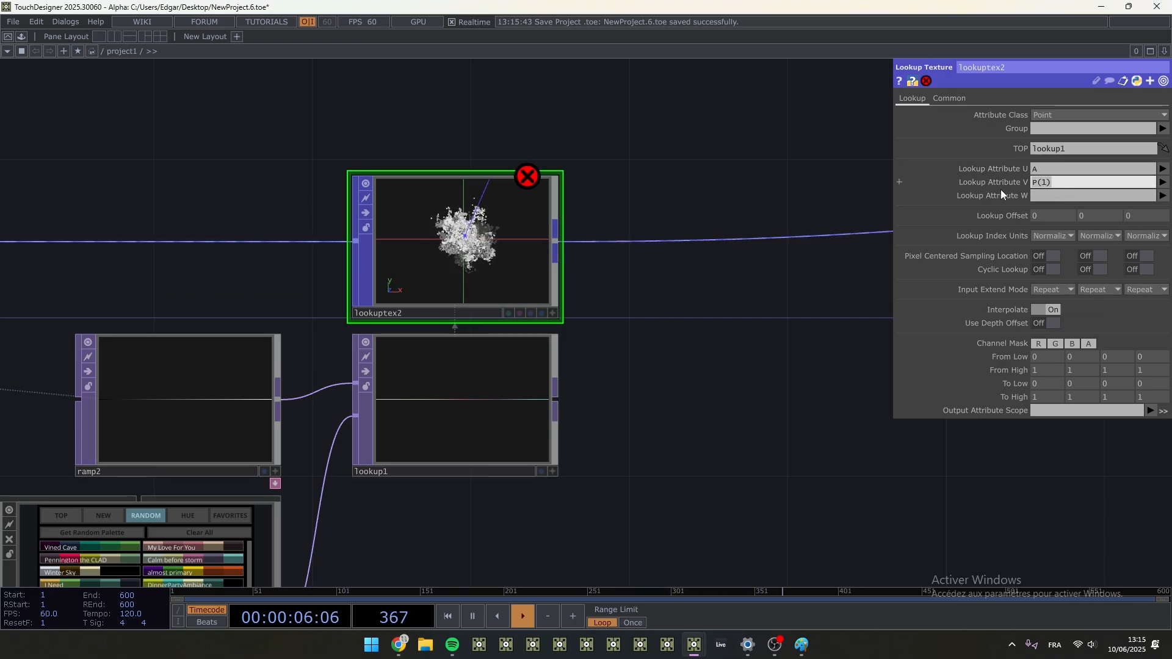
text(Age)
key(Return)
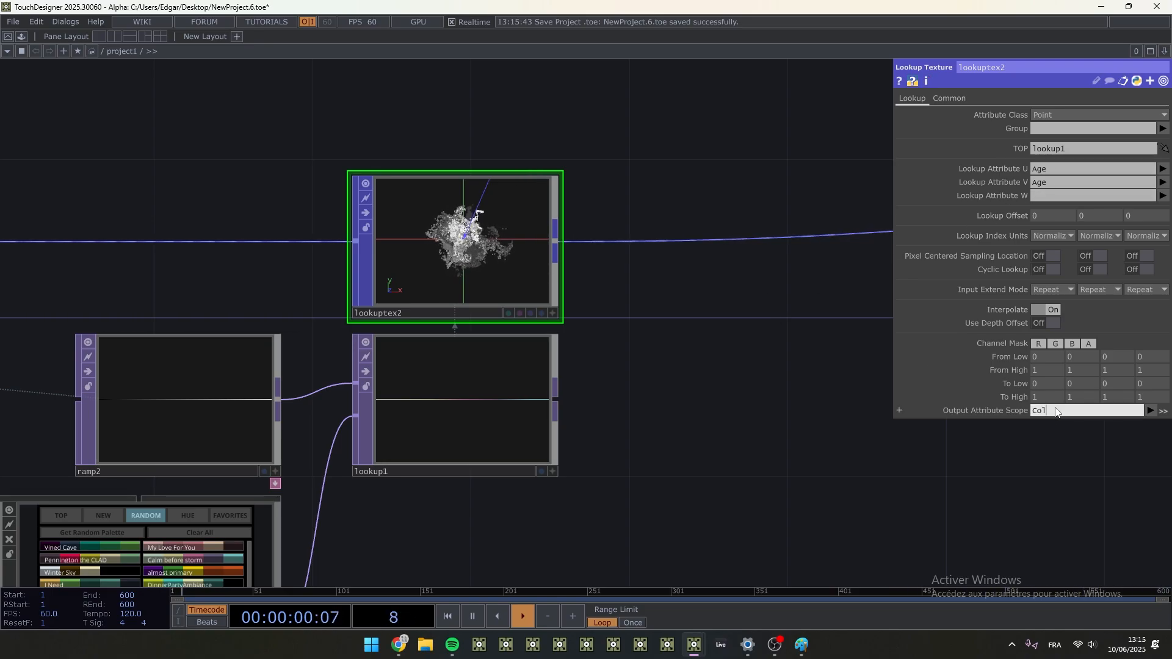
scroll(432, 227, up, 5)
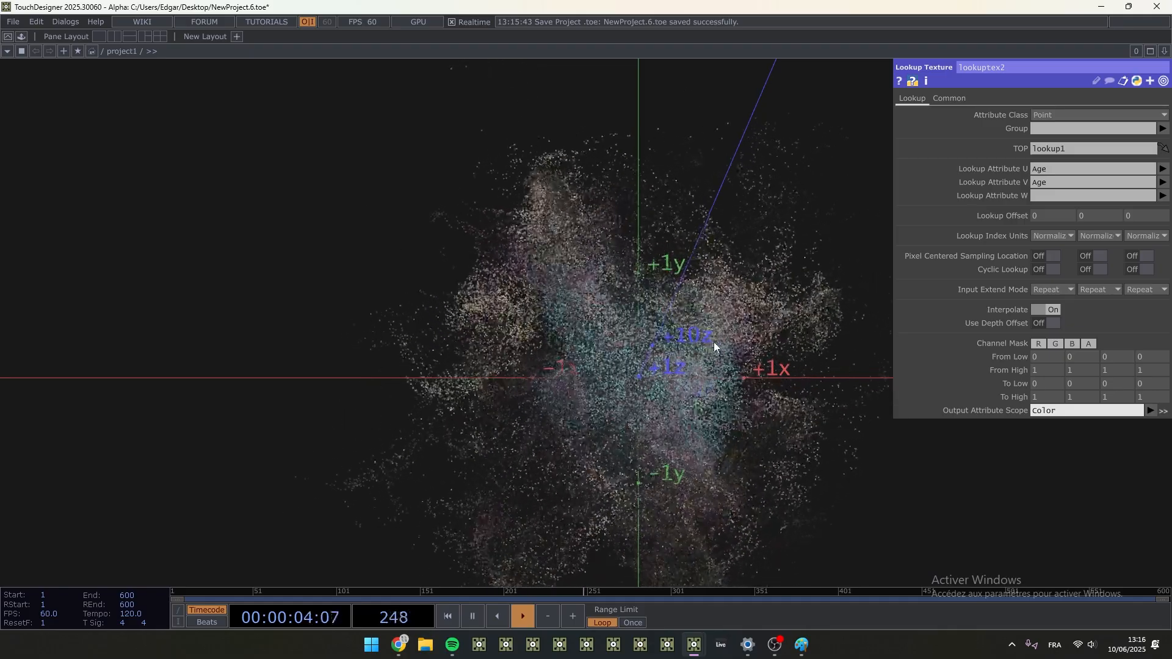
scroll(721, 322, down, 4)
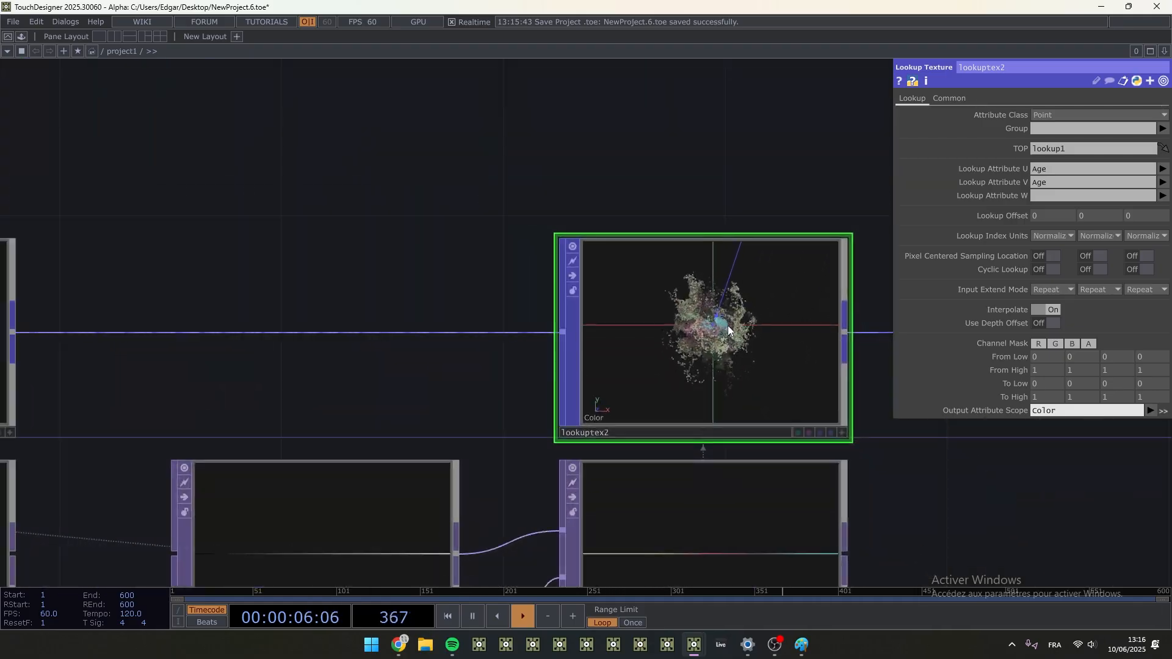
- Try a 256 by 256 resolution on ramp2 and undo the resolution changes
click(346, 546)
click(995, 98)
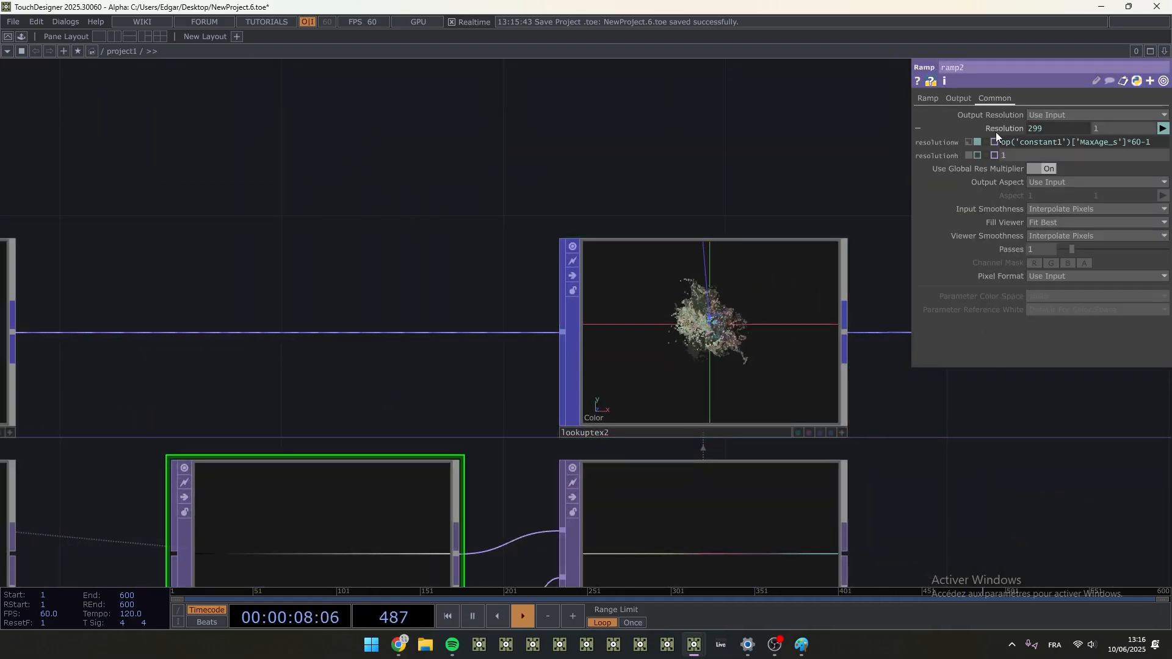
drag(1018, 153, 947, 158)
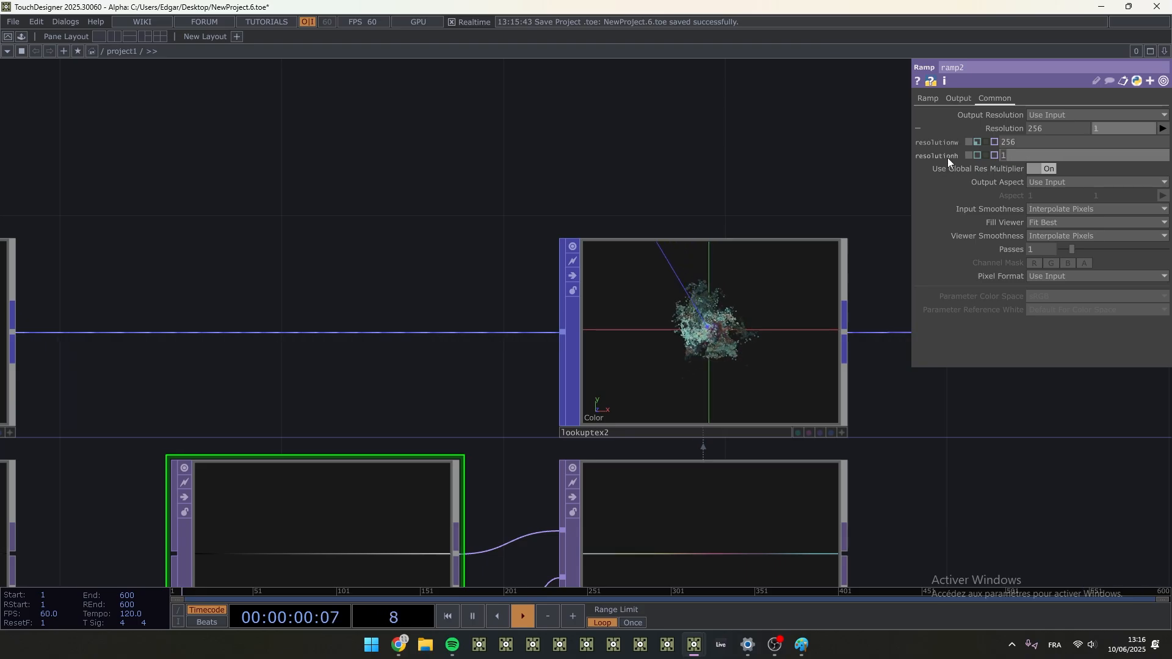
text(256)
key(Return)
key(ctrl+z)
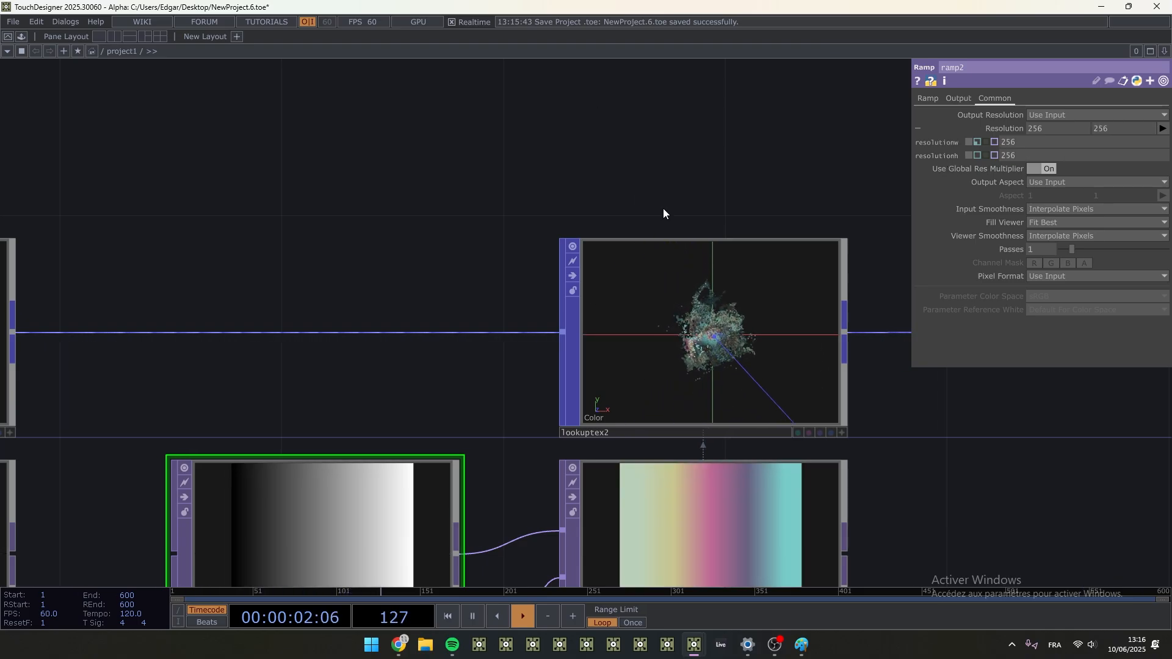
scroll(750, 354, up, 5)
key(ctrl+z)
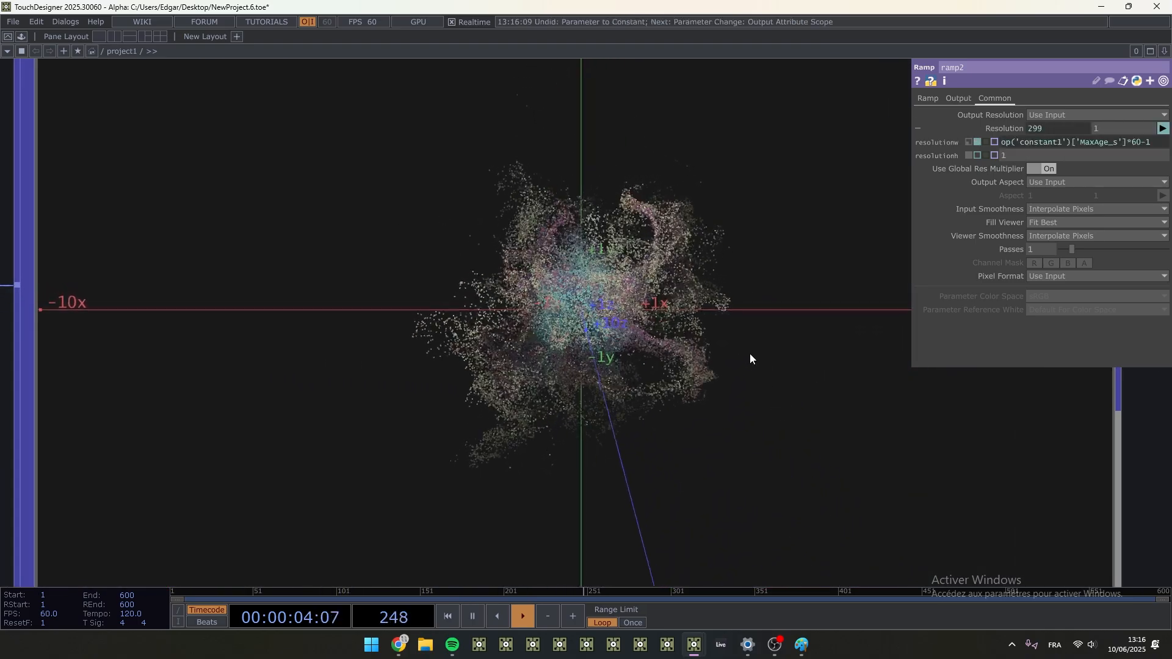
scroll(607, 268, down, 5)
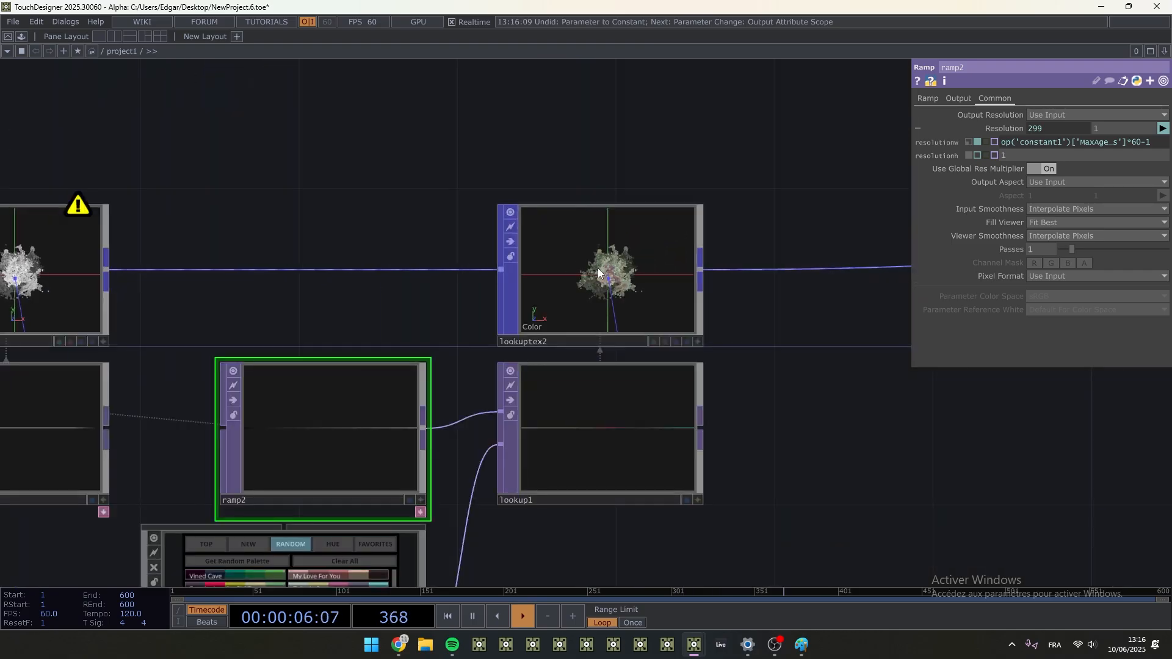
- Examine how the particles are coloured by age in lookuptex2's viewer, from several angles and distances
click(617, 302)
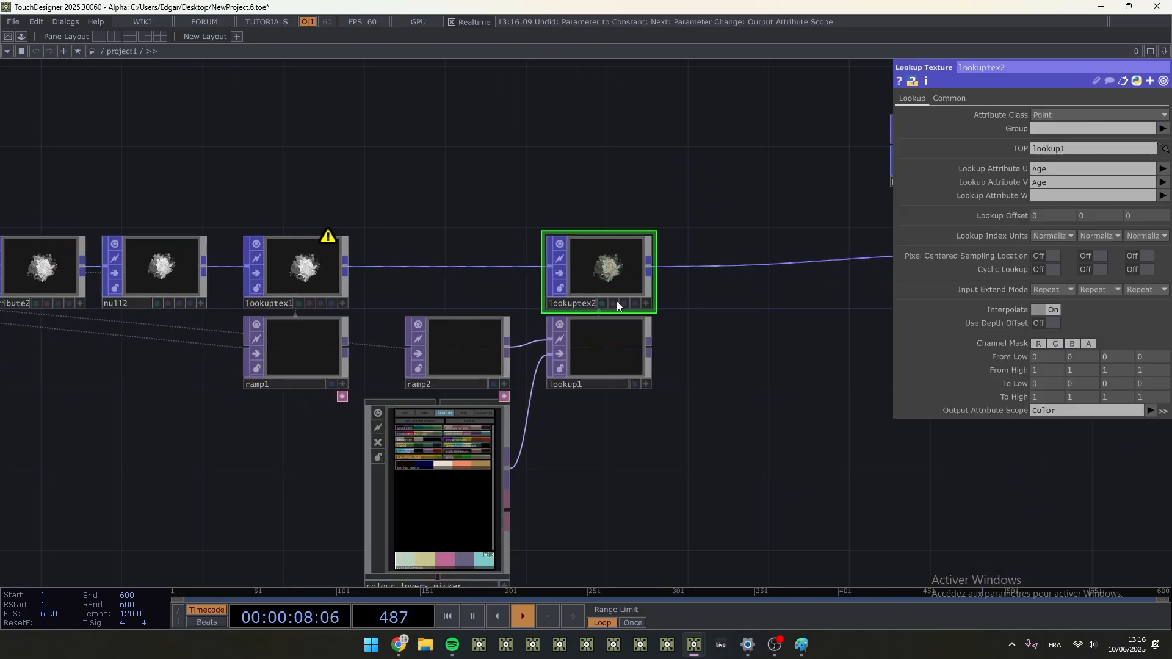
scroll(676, 255, up, 5)
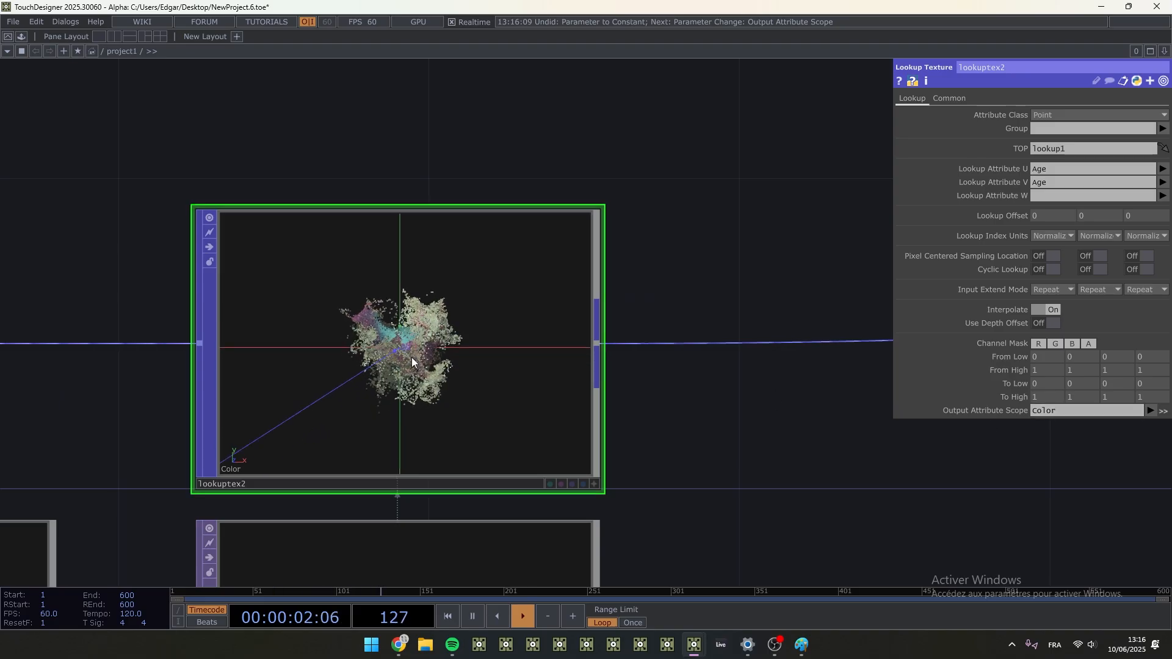
scroll(411, 357, up, 3)
scroll(445, 340, down, 3)
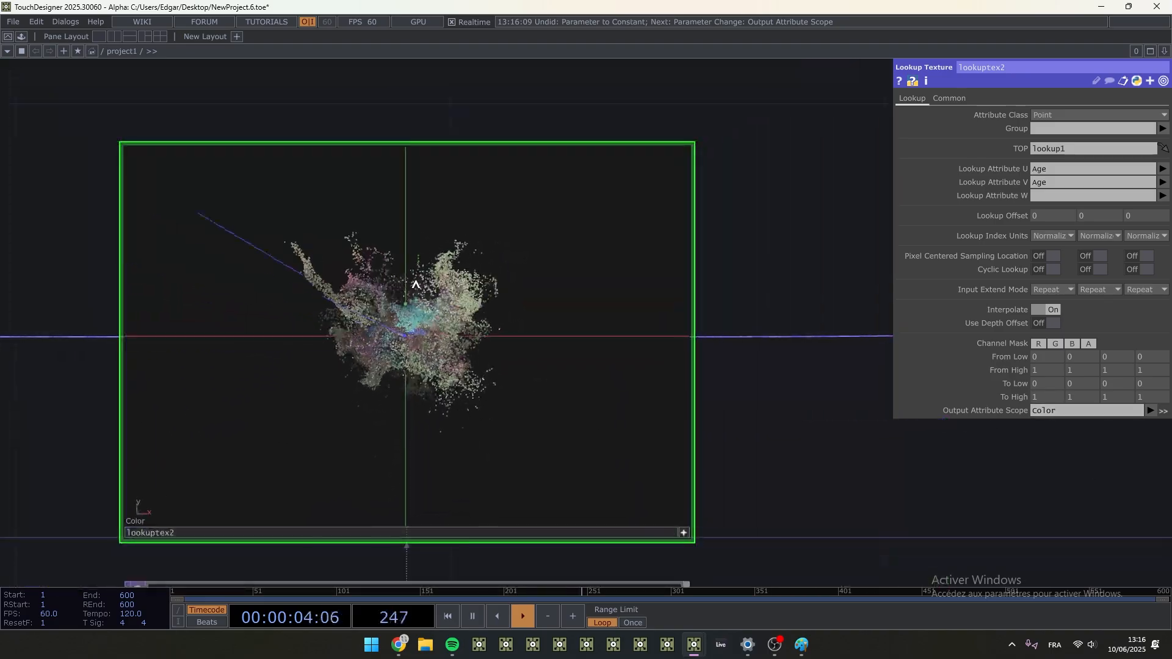
drag(415, 284, 521, 231)
scroll(465, 275, up, 5)
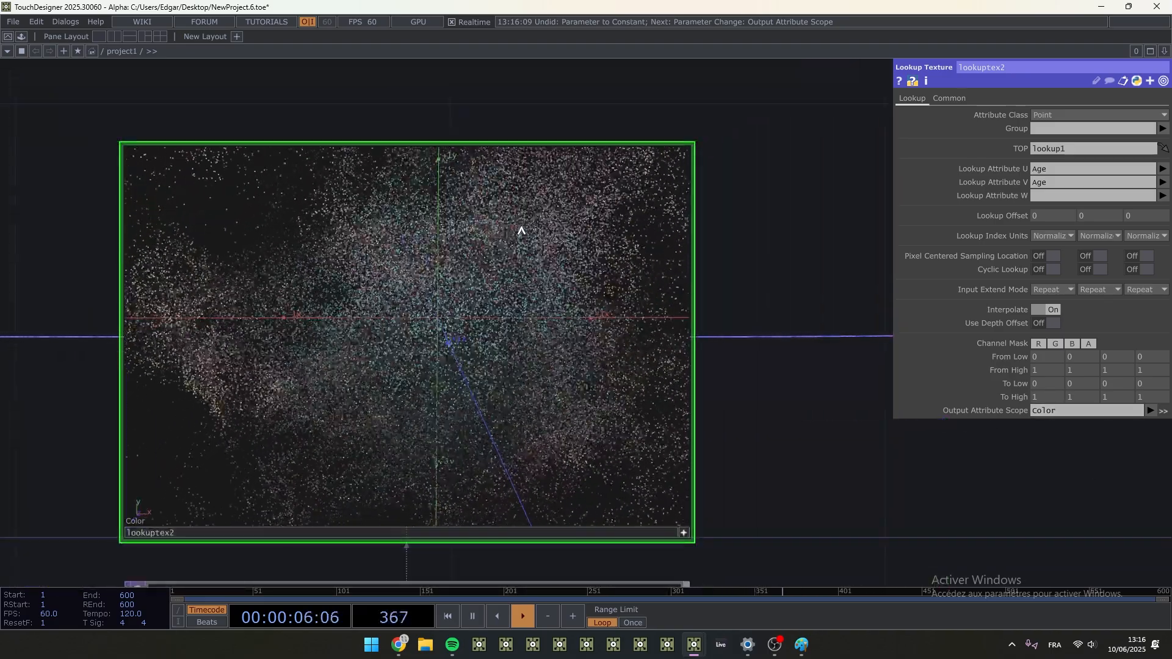
scroll(522, 231, down, 4)
key(h)
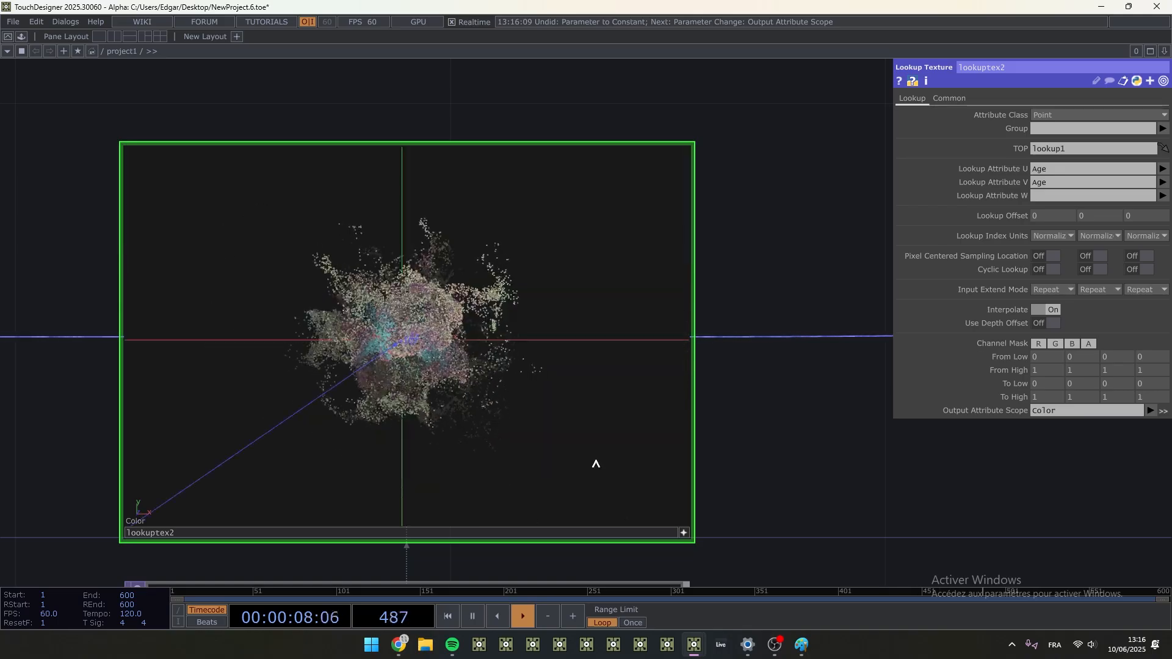
click(683, 532)
scroll(682, 518, down, 5)
- Move box1 and copy1 down together to line copy1 up with lookuptex2
drag(686, 501, 426, 441)
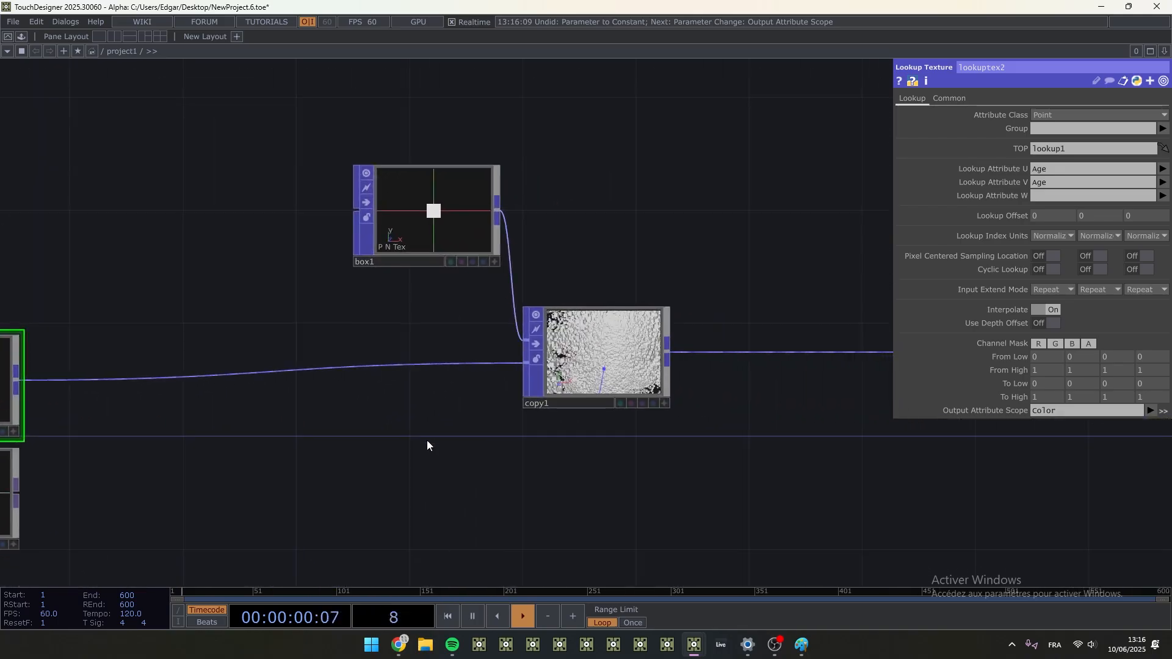
right_drag(728, 481, 372, 171)
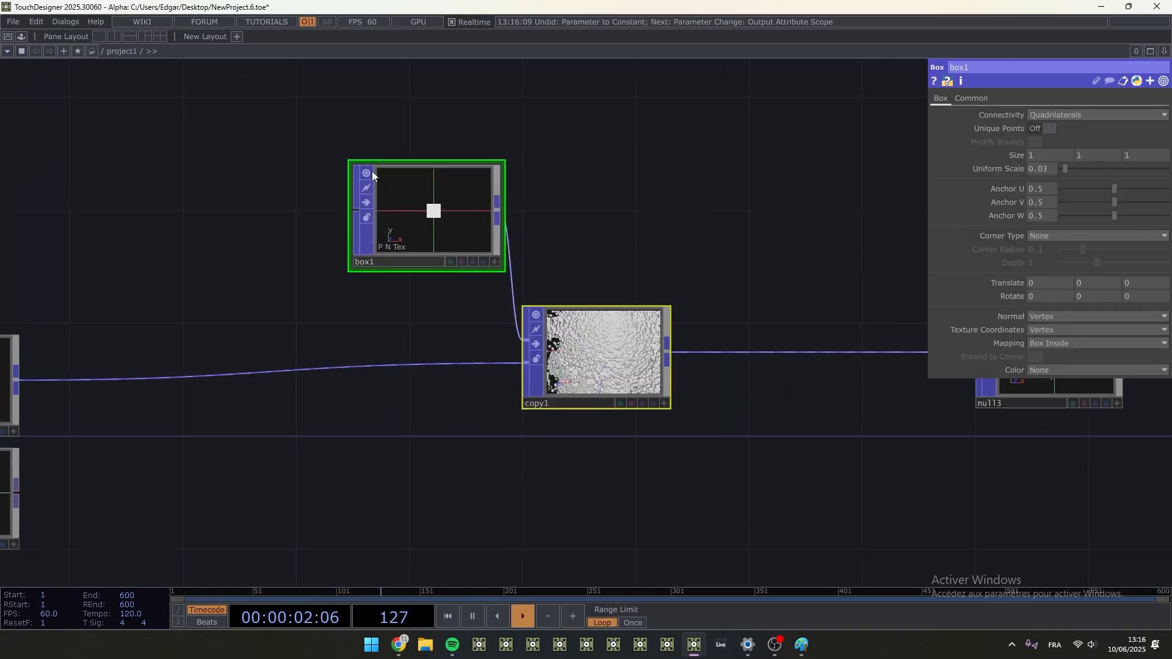
drag(415, 185, 419, 211)
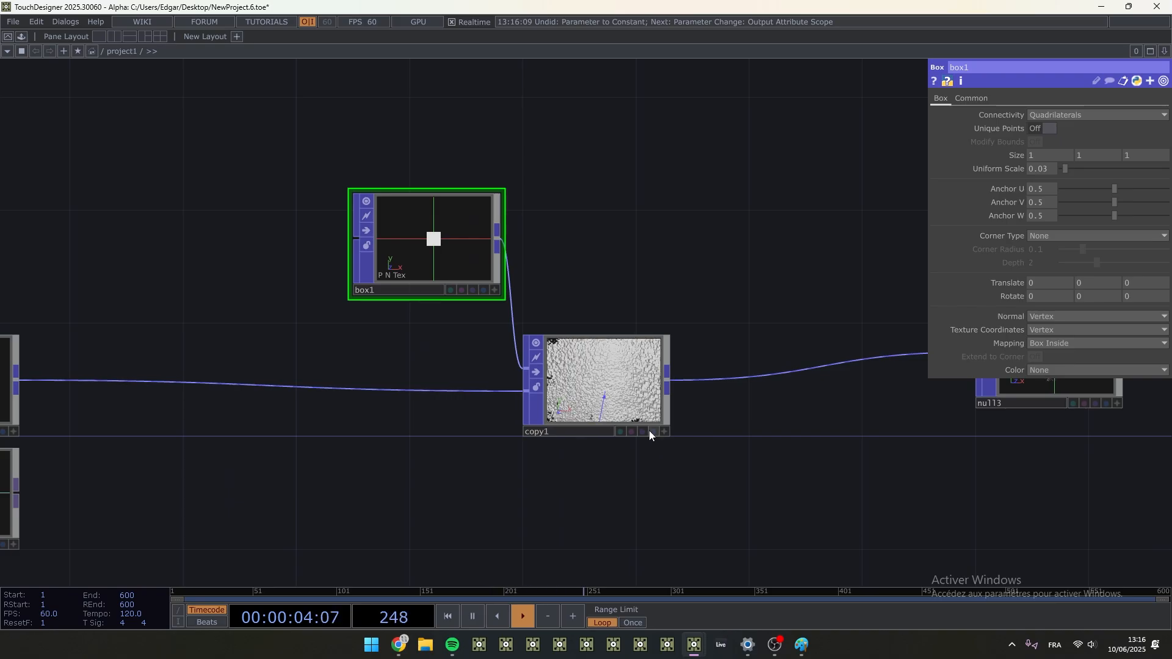
- Turn on Use Template Point Attribs for copy1 and copy the Color attribute from the template points
click(592, 380)
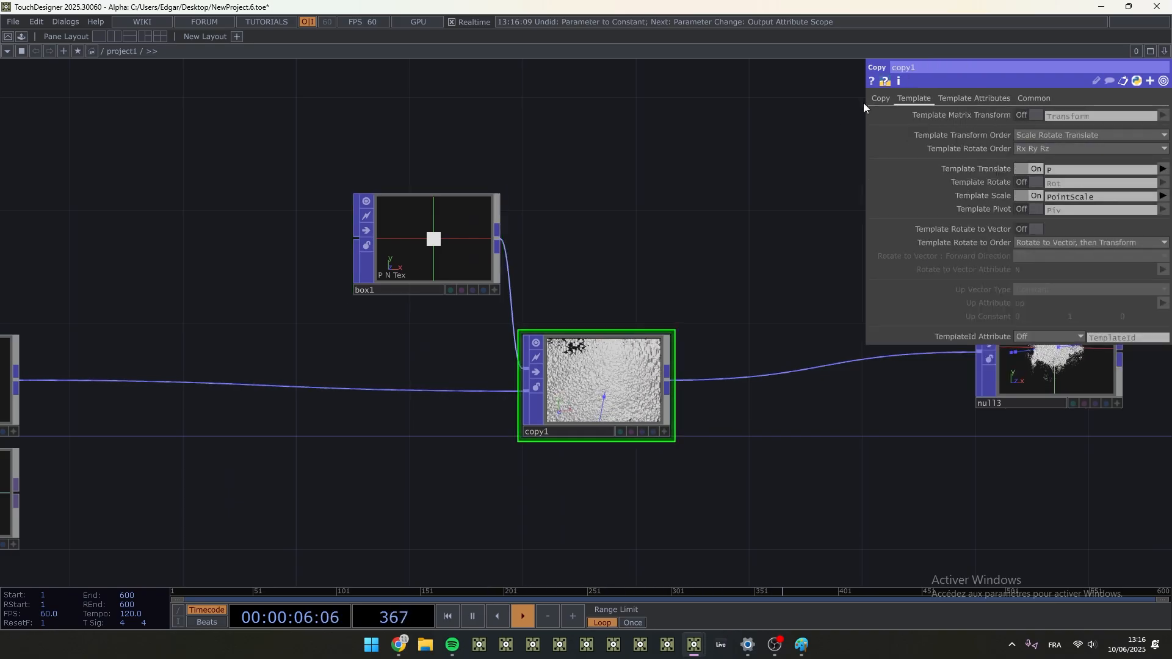
click(979, 100)
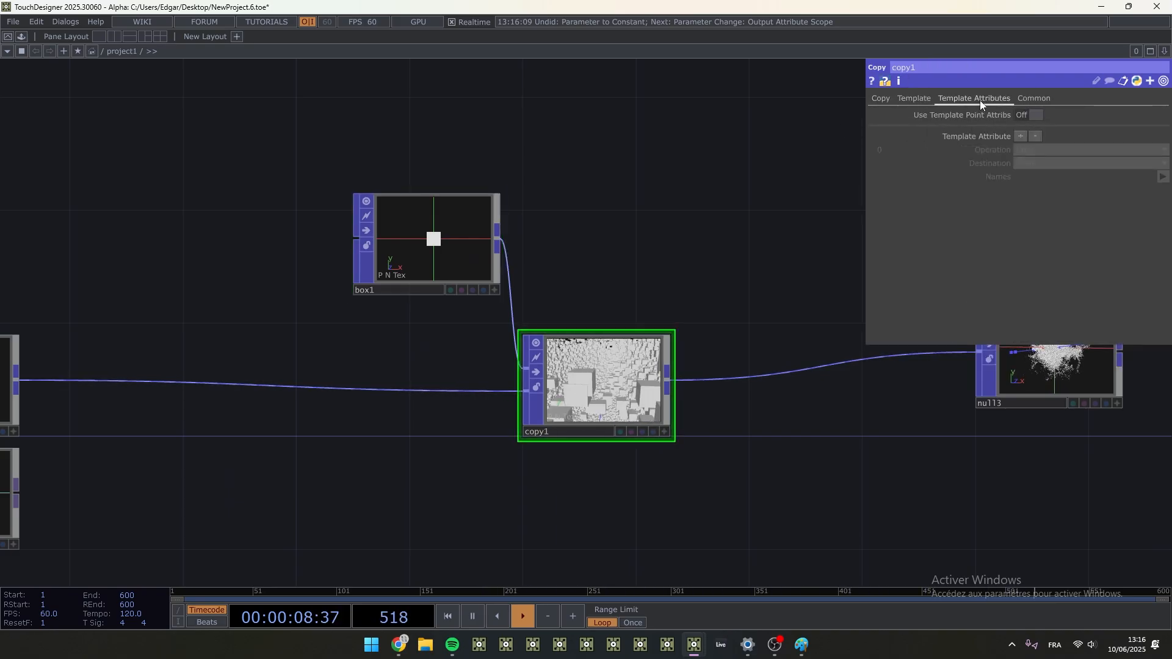
click(1030, 115)
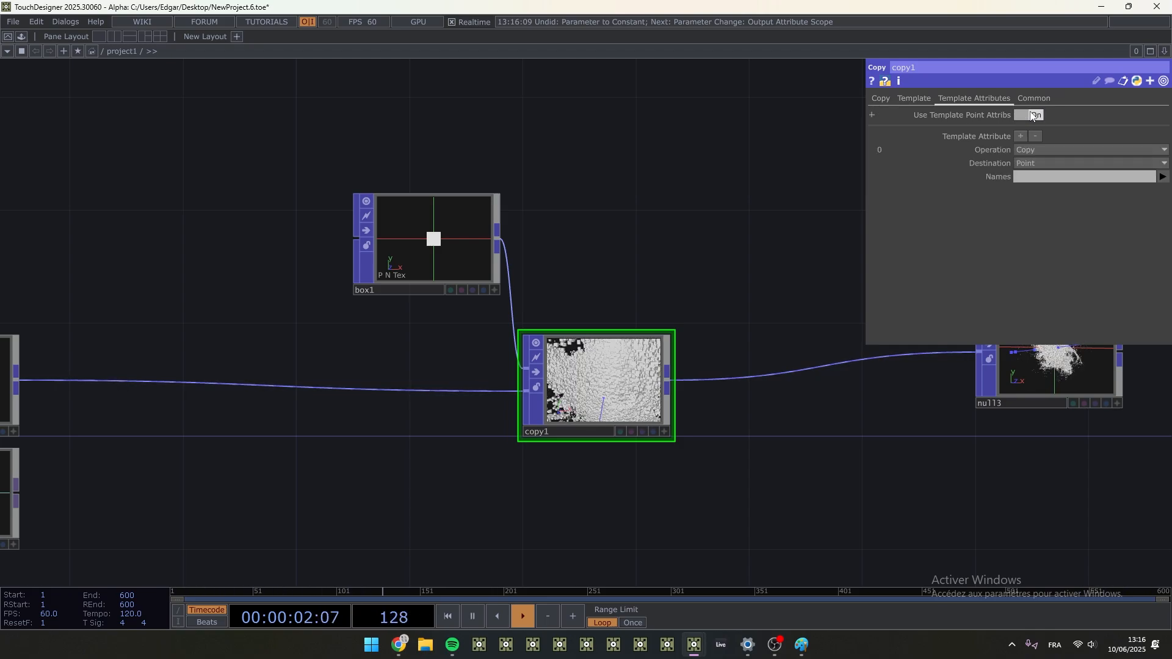
click(1161, 178)
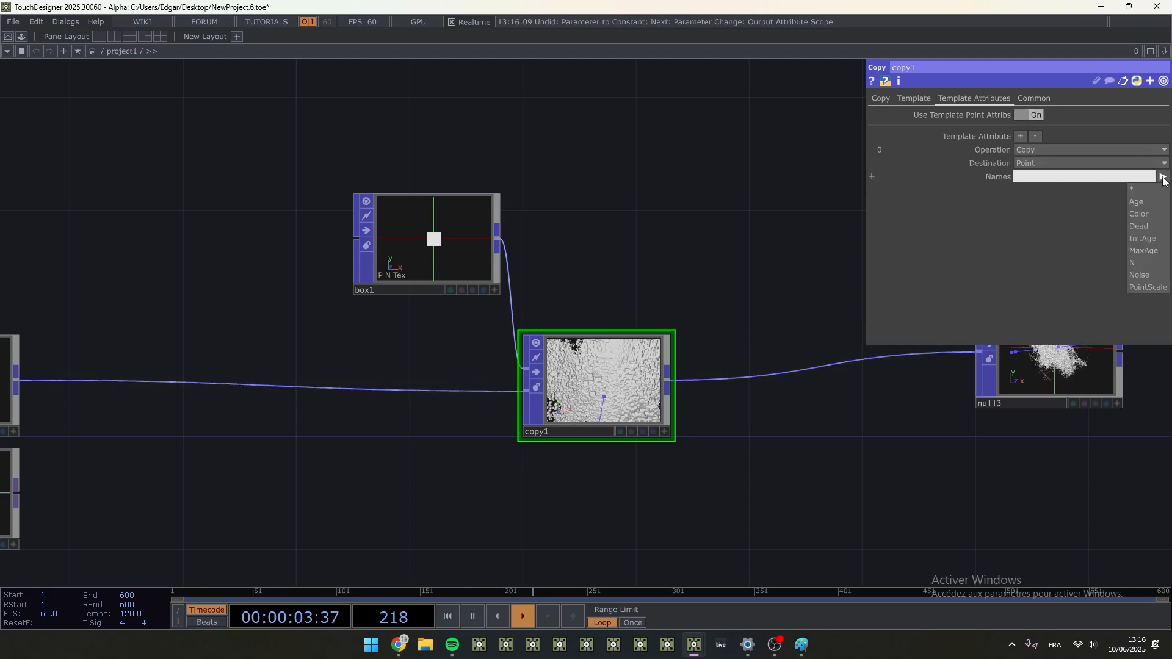
click(1155, 215)
scroll(620, 412, up, 5)
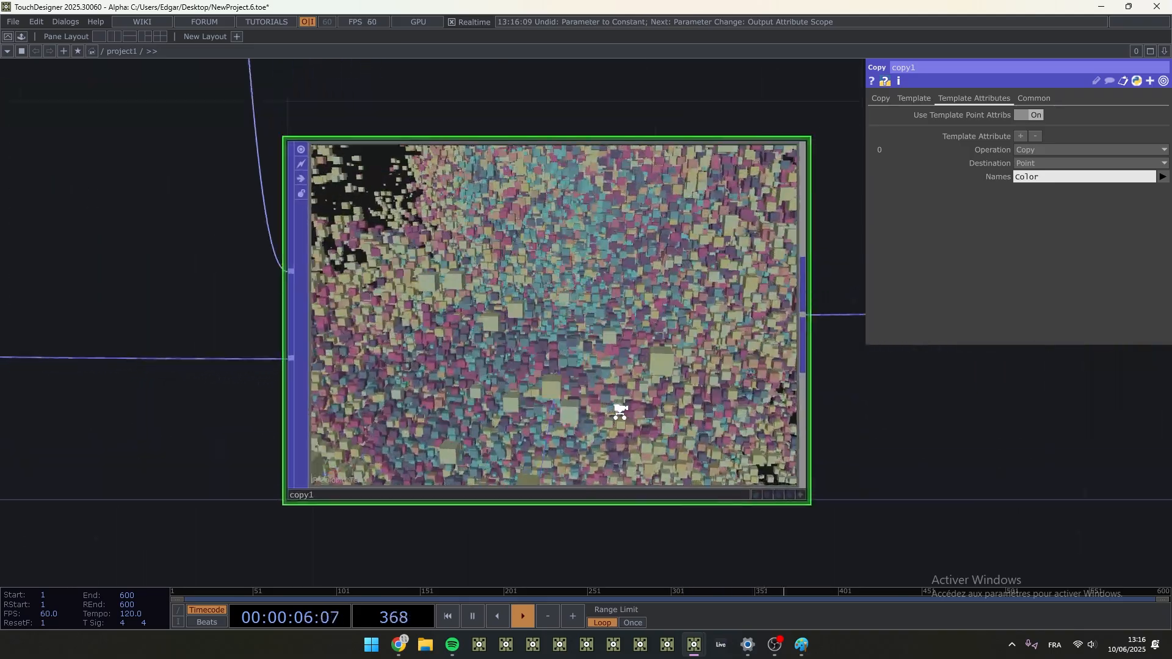
- Move null3 down in line with copy1 and inspect the coloured boxes in its viewer
scroll(620, 411, down, 3)
scroll(620, 411, down, 2)
drag(735, 472, 193, 467)
drag(678, 369, 678, 409)
scroll(782, 432, up, 4)
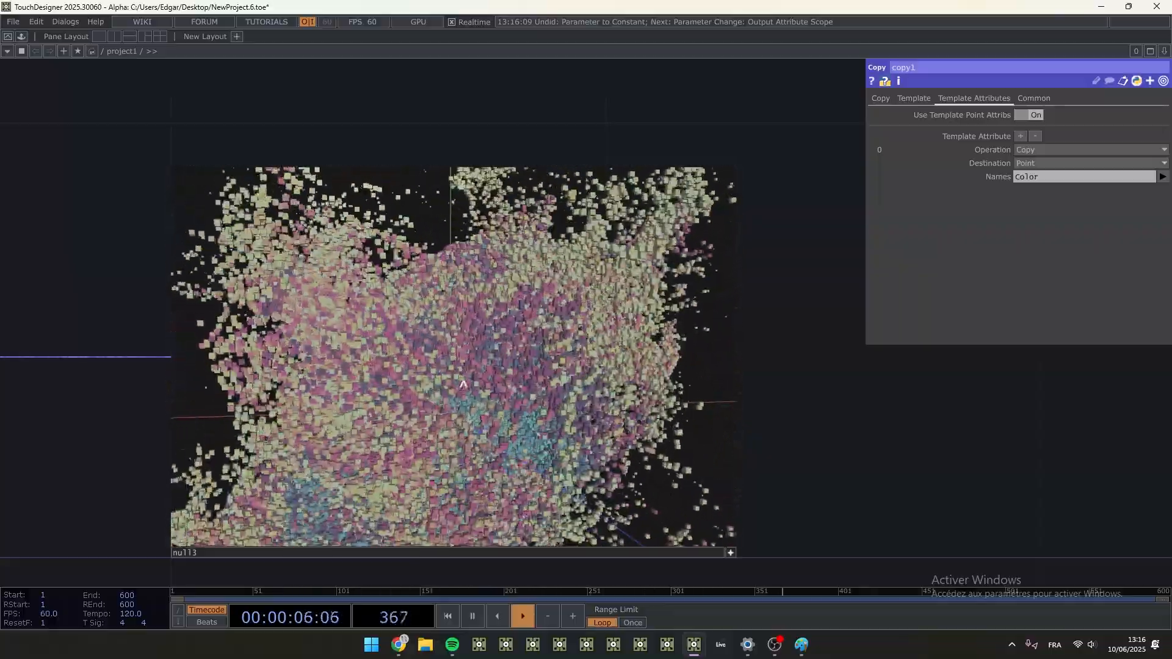
drag(408, 396, 525, 374)
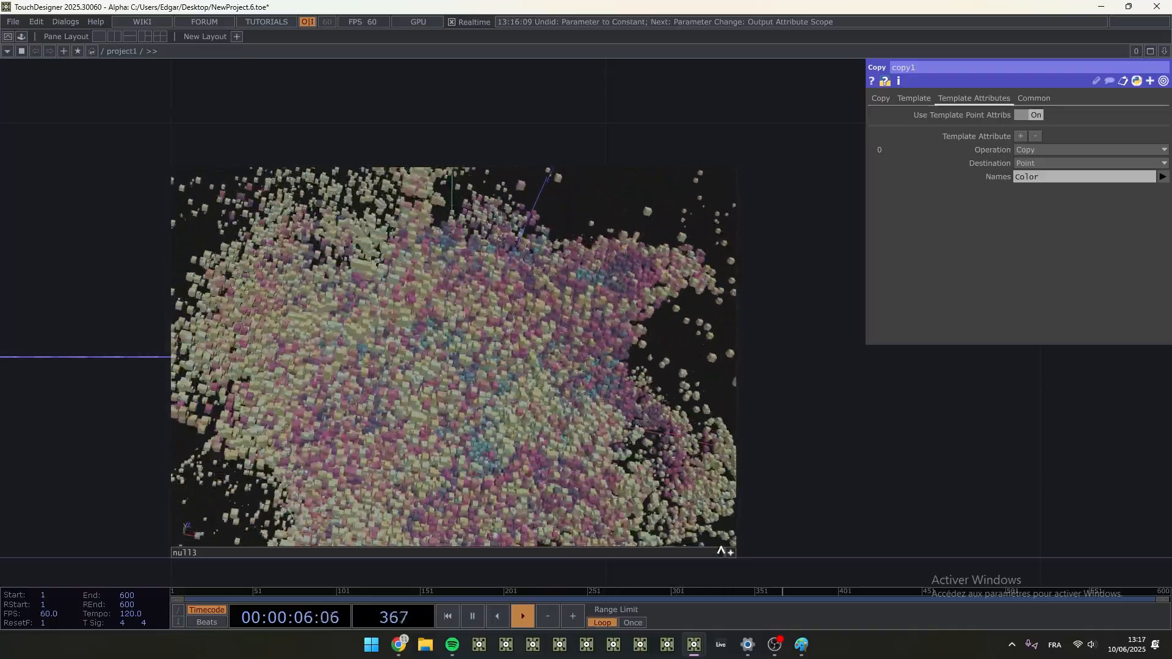
click(730, 552)
scroll(736, 479, down, 7)
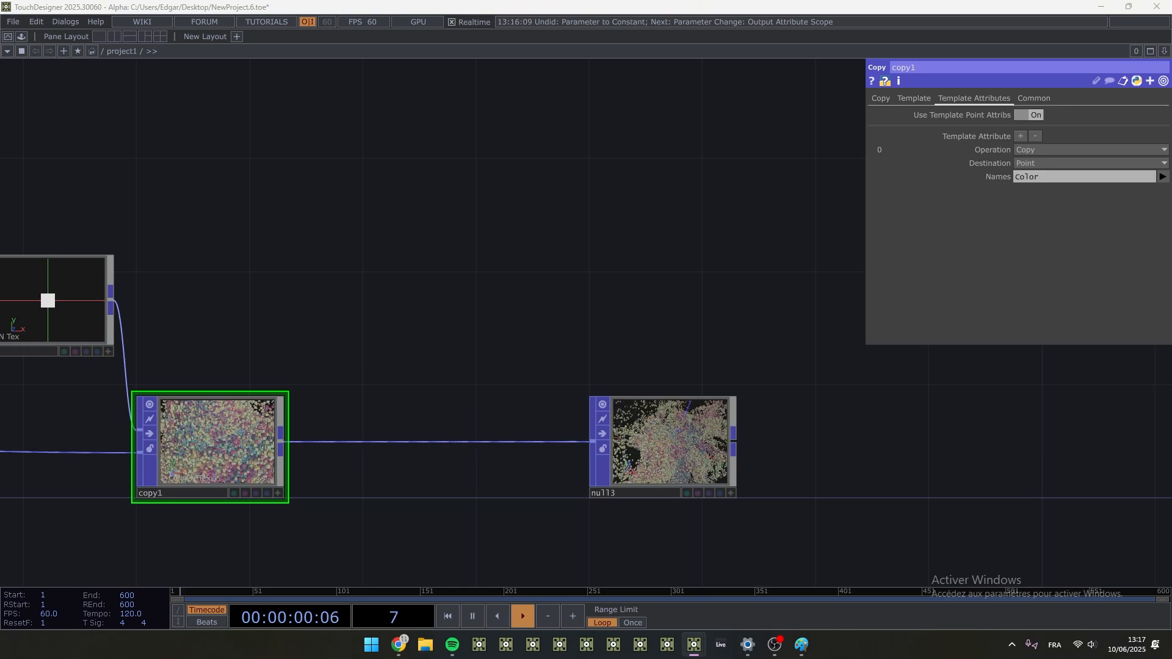
- Insert a Random POP on the wire between lookuptex2 and copy1
scroll(587, 392, down, 2)
drag(470, 511, 712, 449)
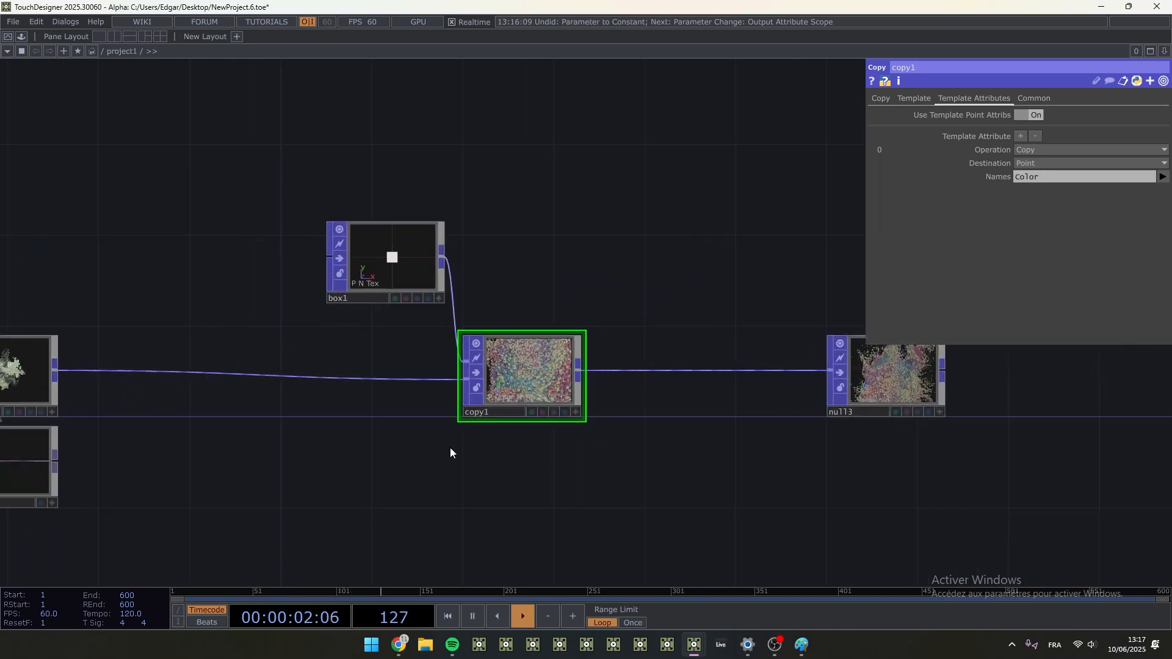
drag(201, 400, 215, 371)
key(Tab)
text(ra)
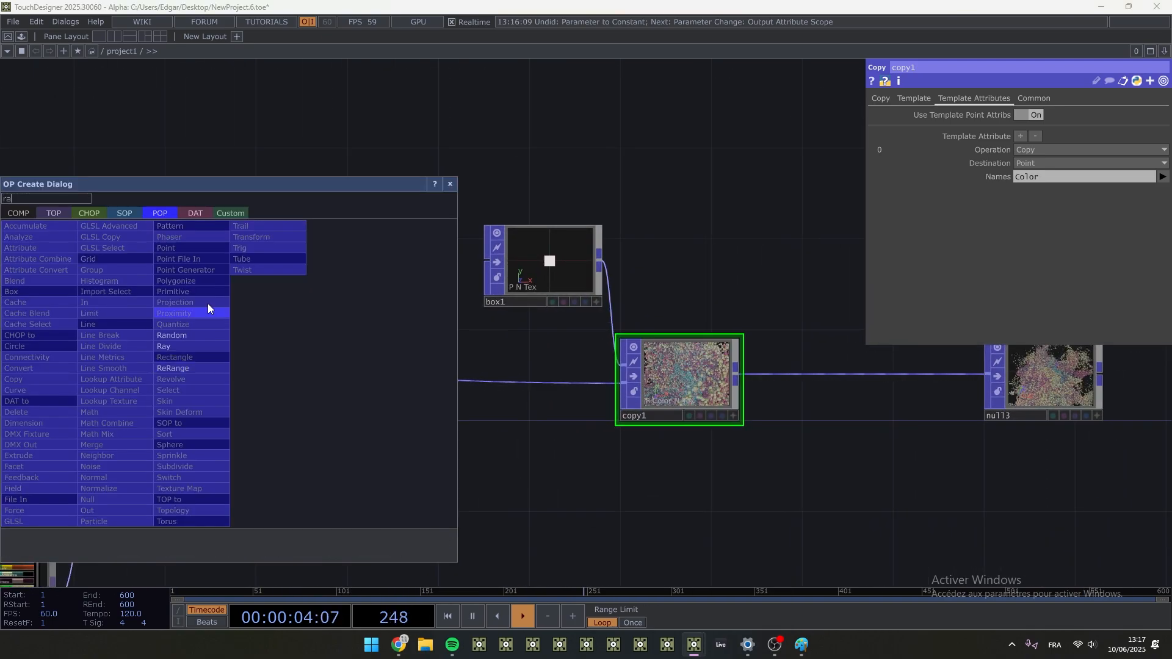
click(186, 337)
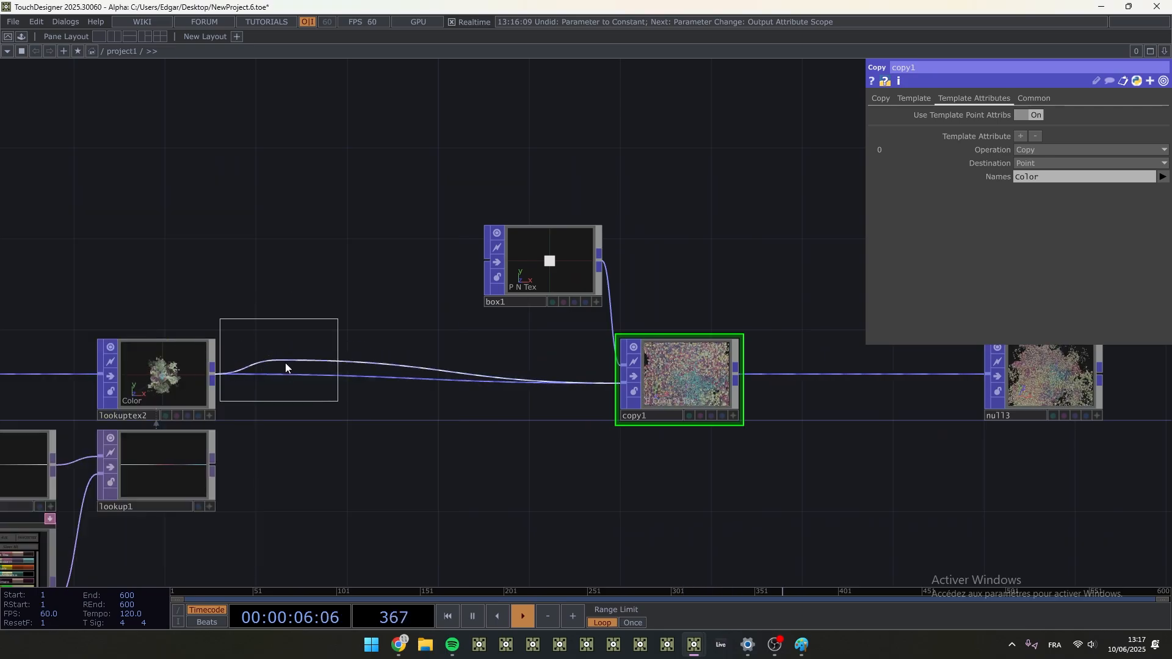
click(309, 375)
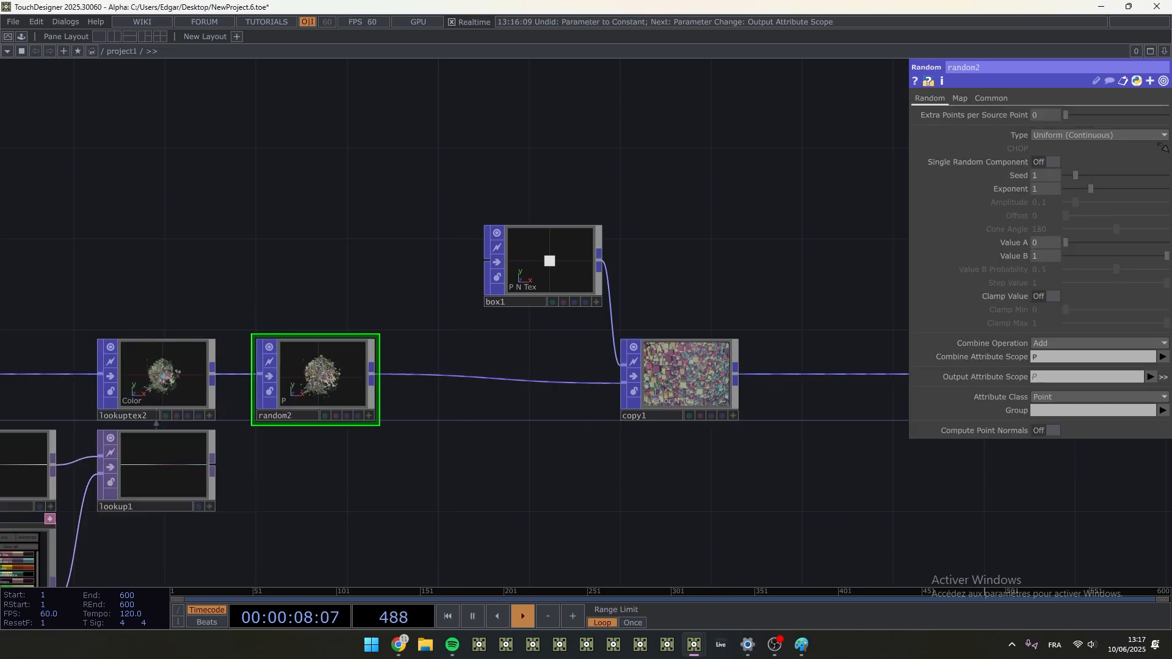
- Set random2's Combine Operation to Set and its Output Attribute Scope to Rot
drag(395, 452, 580, 391)
scroll(548, 335, up, 5)
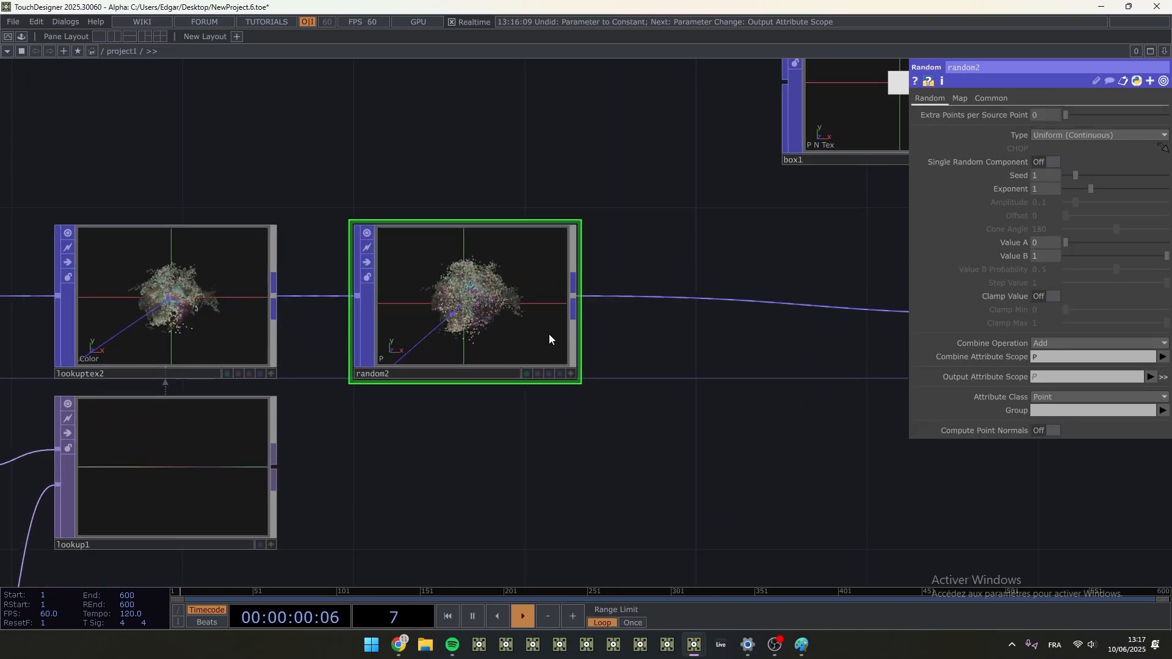
scroll(462, 280, up, 2)
key(a)
scroll(462, 280, up, 2)
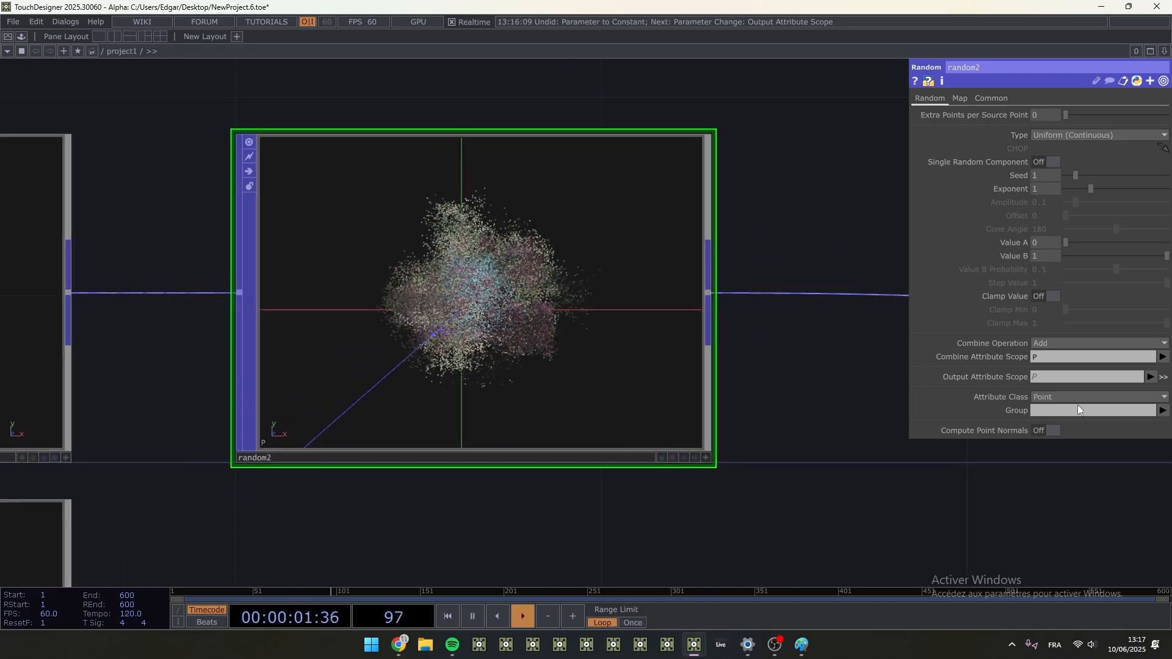
click(1047, 343)
click(1048, 357)
click(1045, 376)
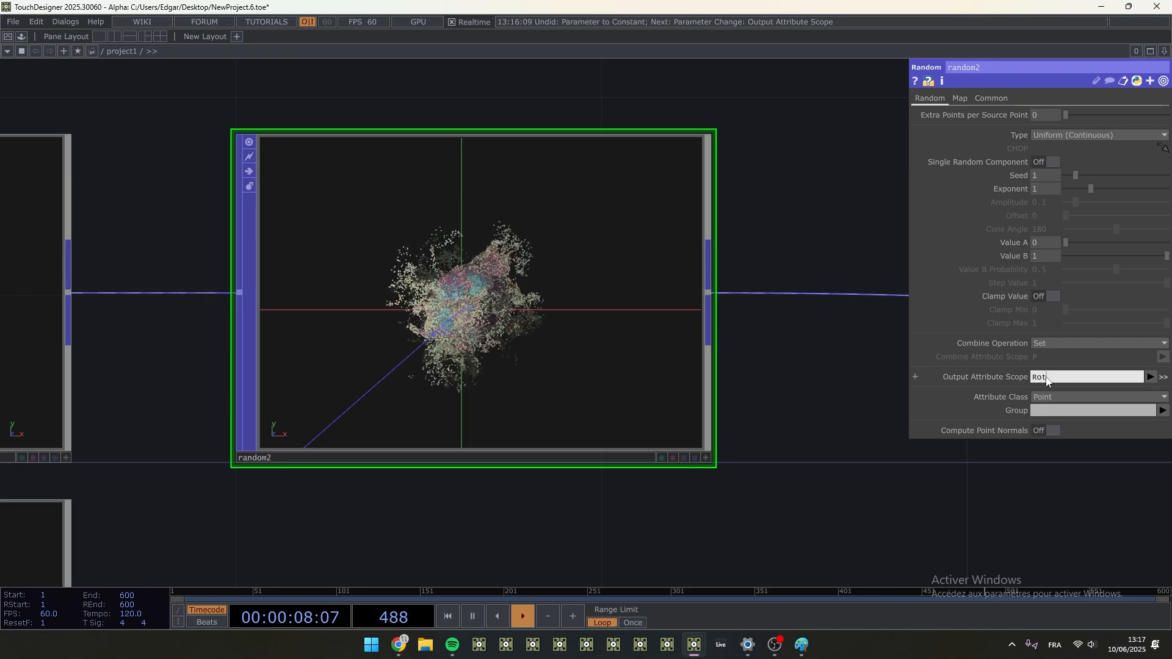
text(Rot)
key(Return)
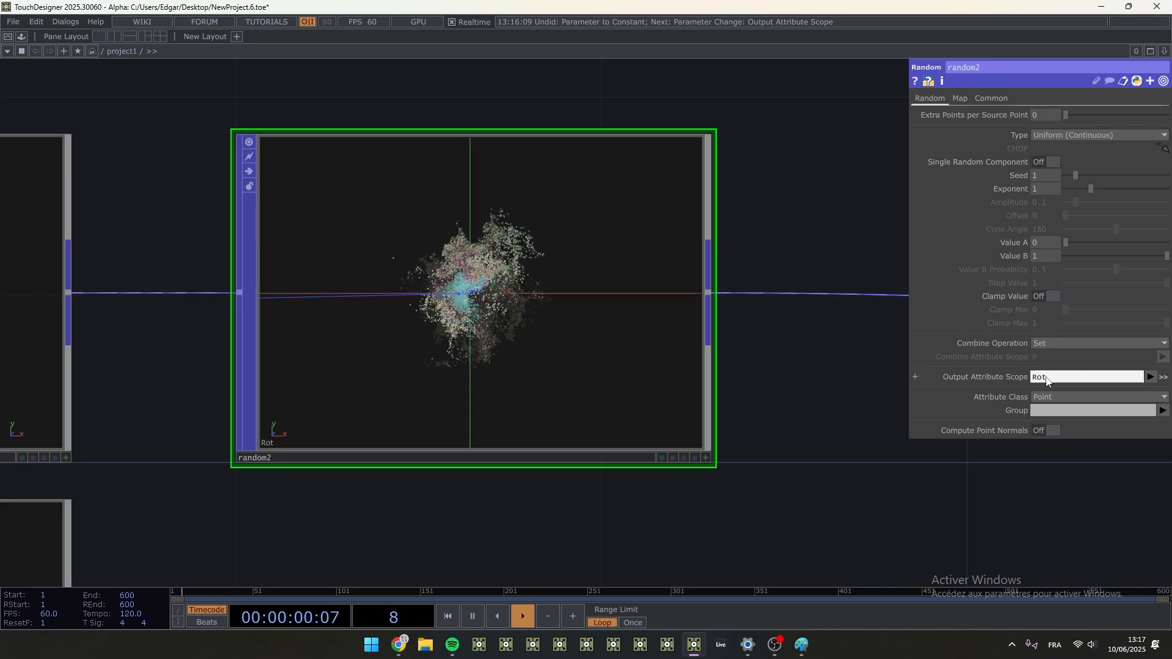
- Set random2's Value A to -180 and Value B to 180, and check its point attributes in the operator info
drag(1050, 240, 983, 248)
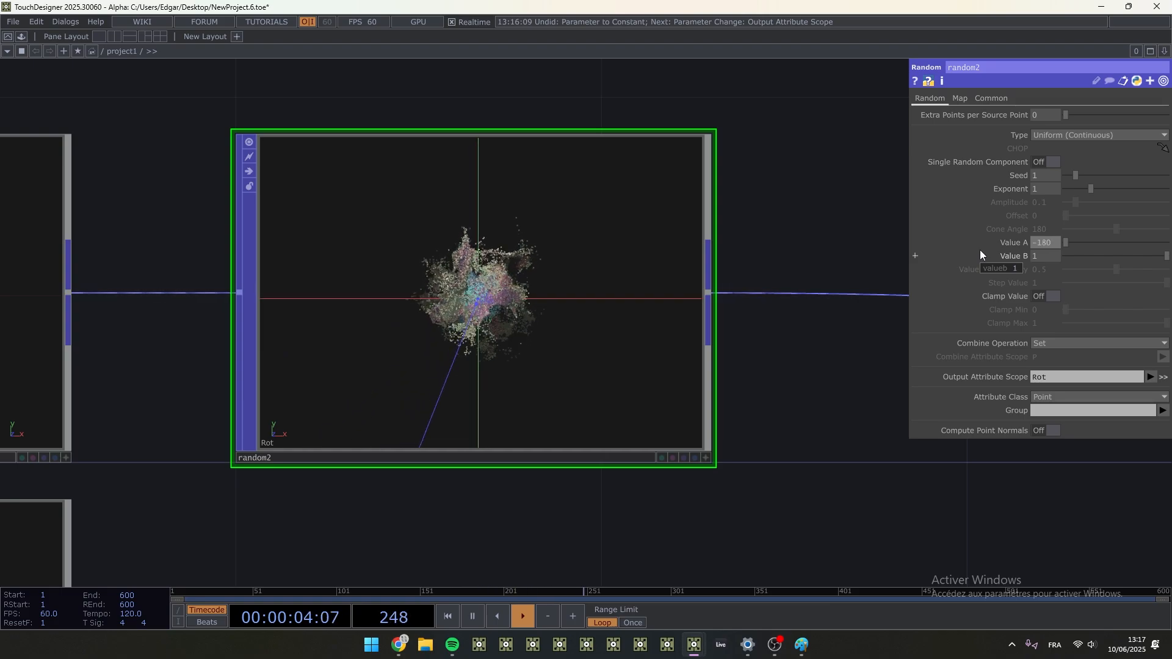
text(80)
key(Tab)
text(180)
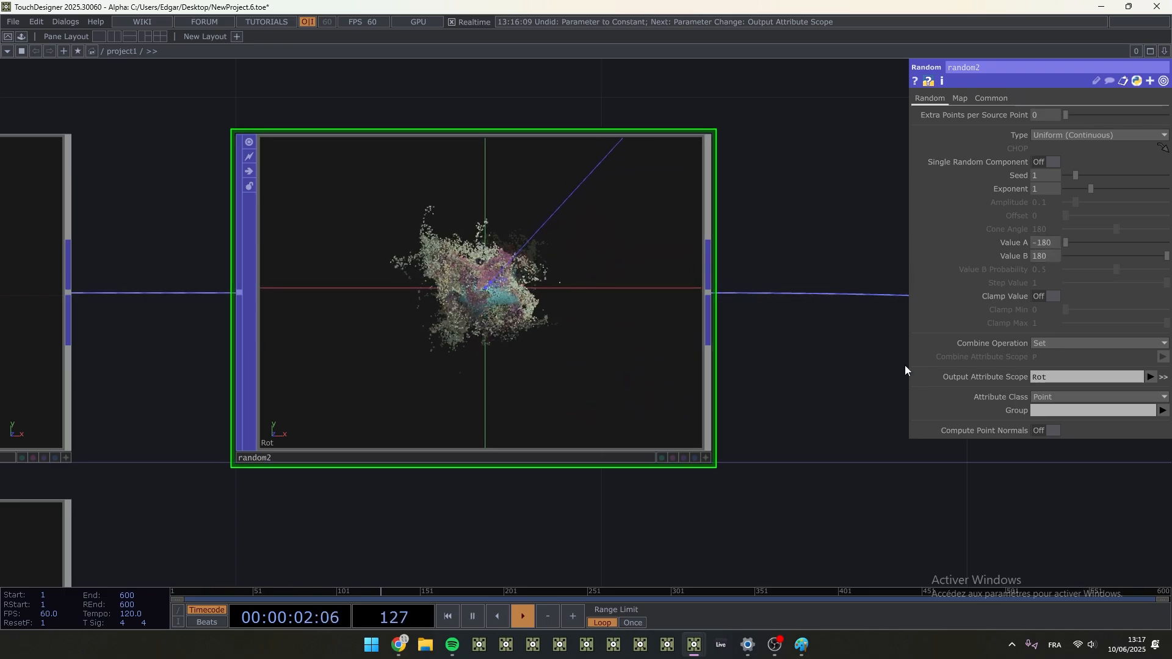
middle_click(536, 331)
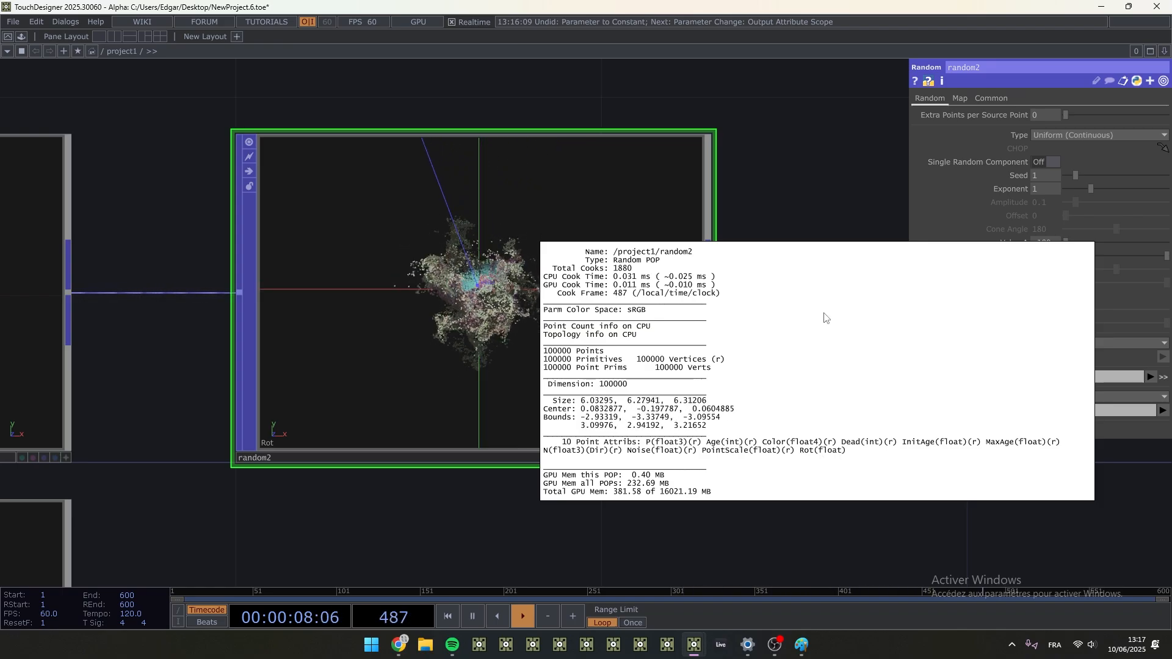
click(779, 132)
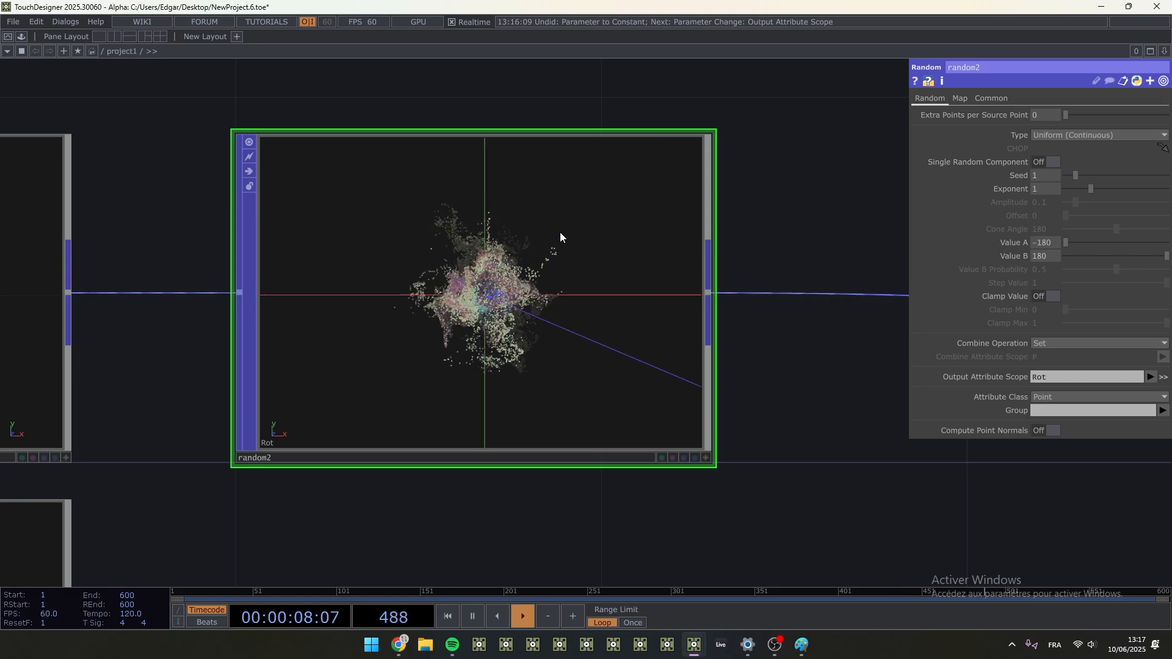
- Override random2's automatic attribute so Rot is a float with 3 components, and set the Seed to 1.5
click(1163, 378)
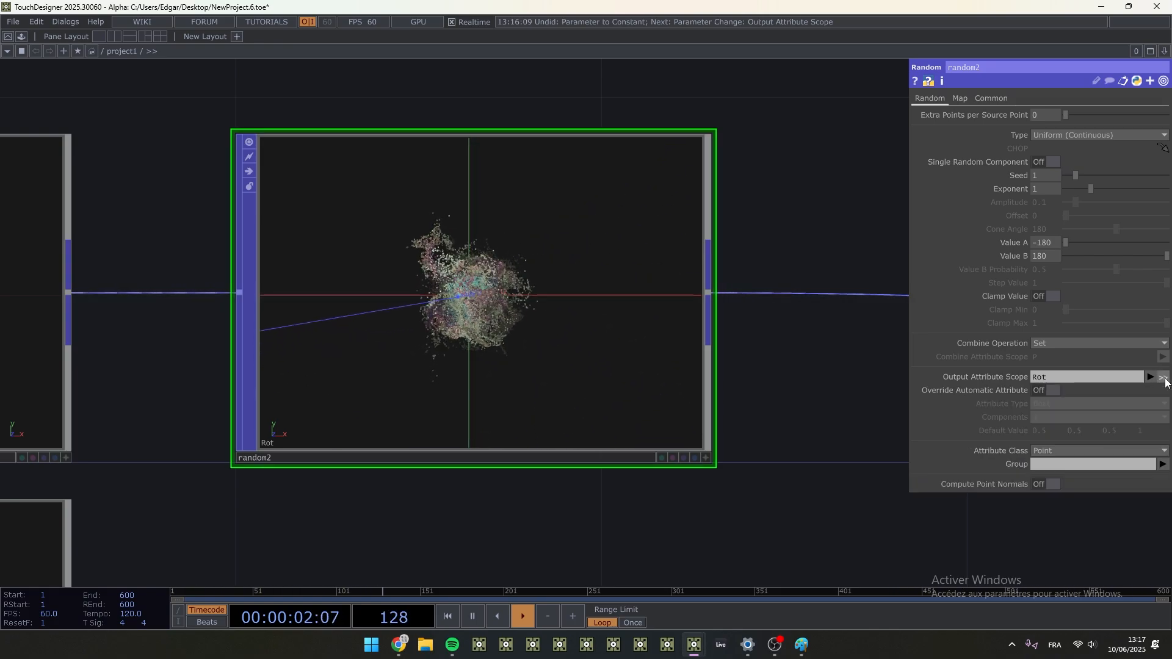
click(1047, 390)
click(1050, 416)
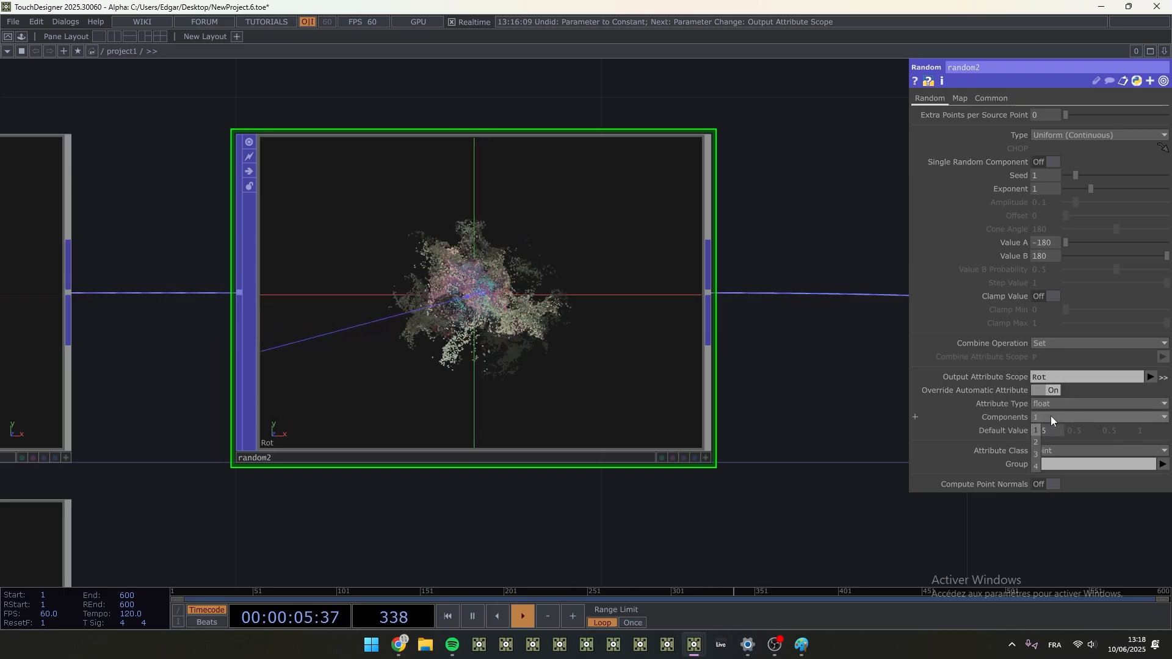
click(1035, 453)
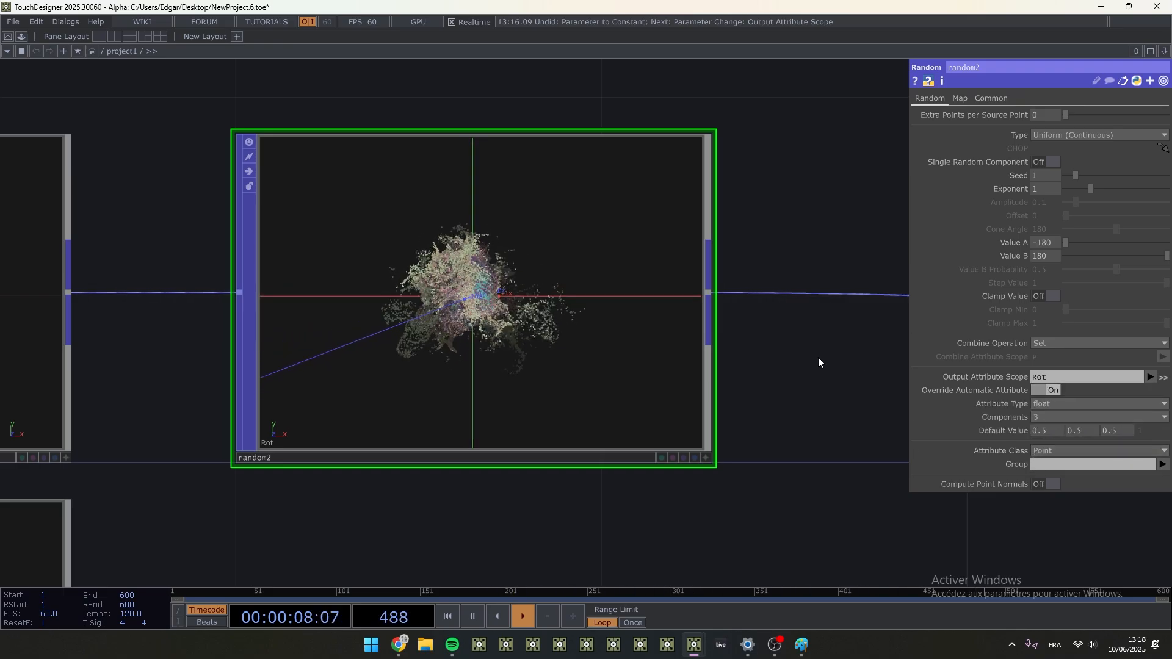
middle_drag(621, 358, 327, 488)
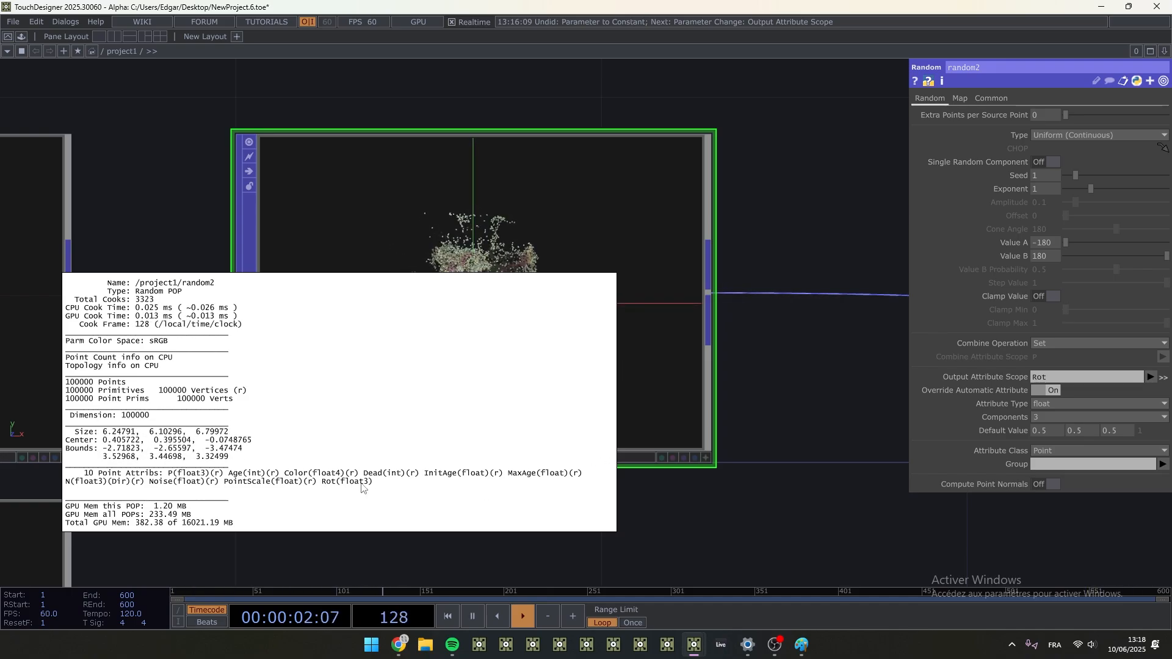
middle_drag(496, 247, 500, 239)
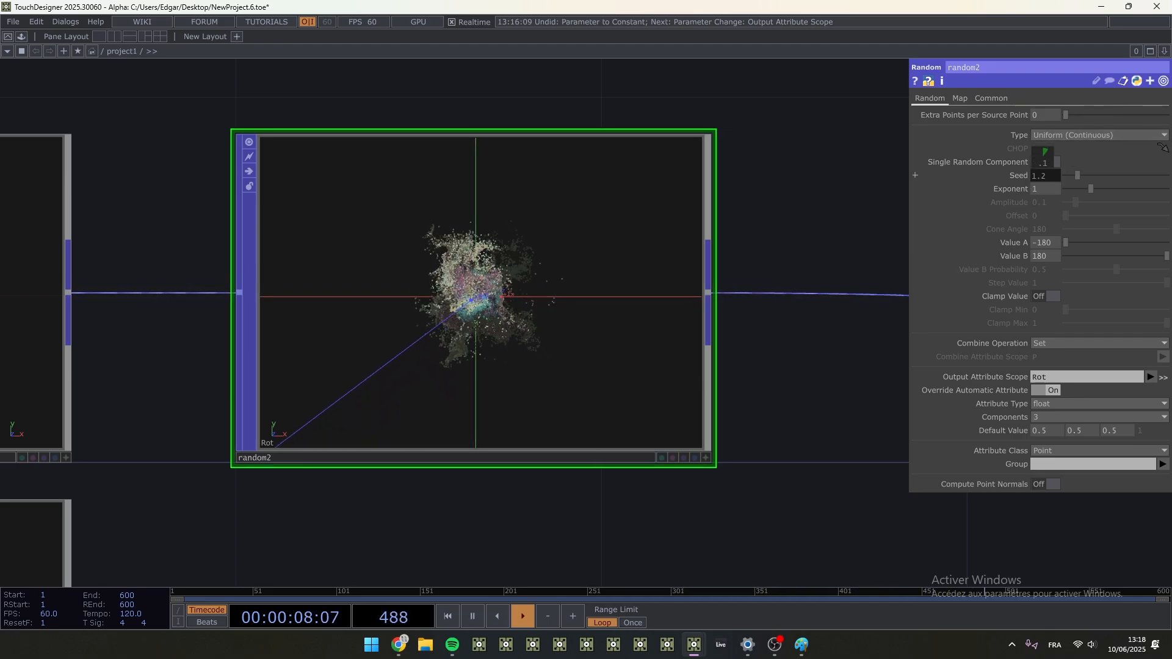
- Turn on Template Rotate for copy1 using the Rot attribute
scroll(877, 379, down, 6)
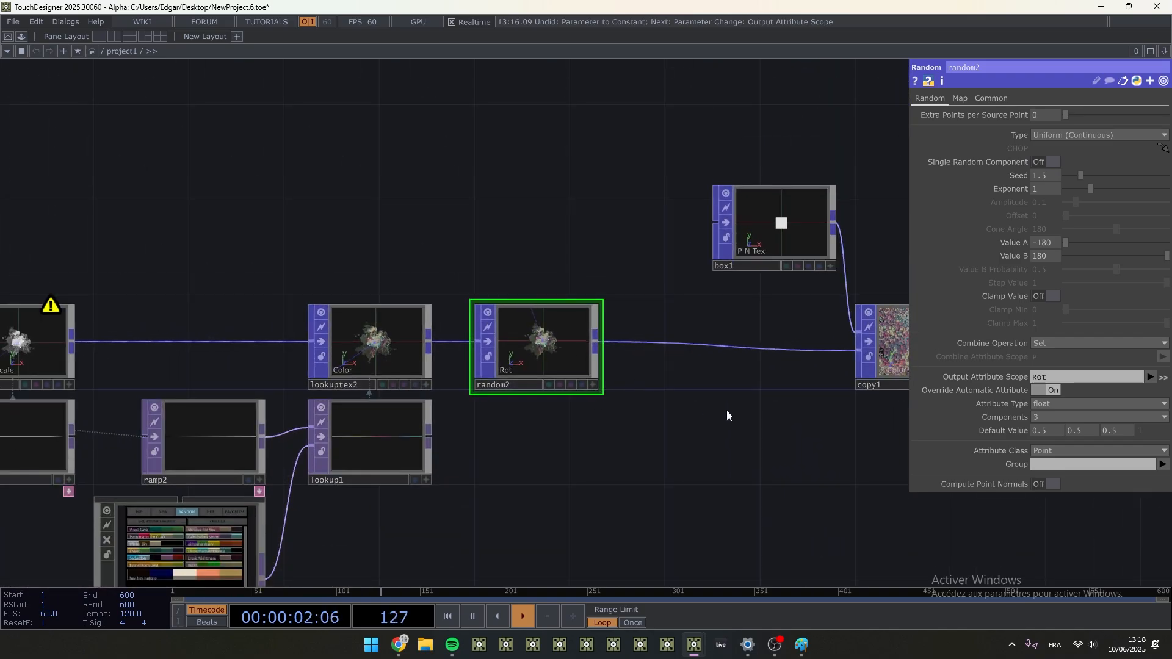
drag(726, 416, 604, 368)
scroll(694, 341, up, 5)
click(663, 326)
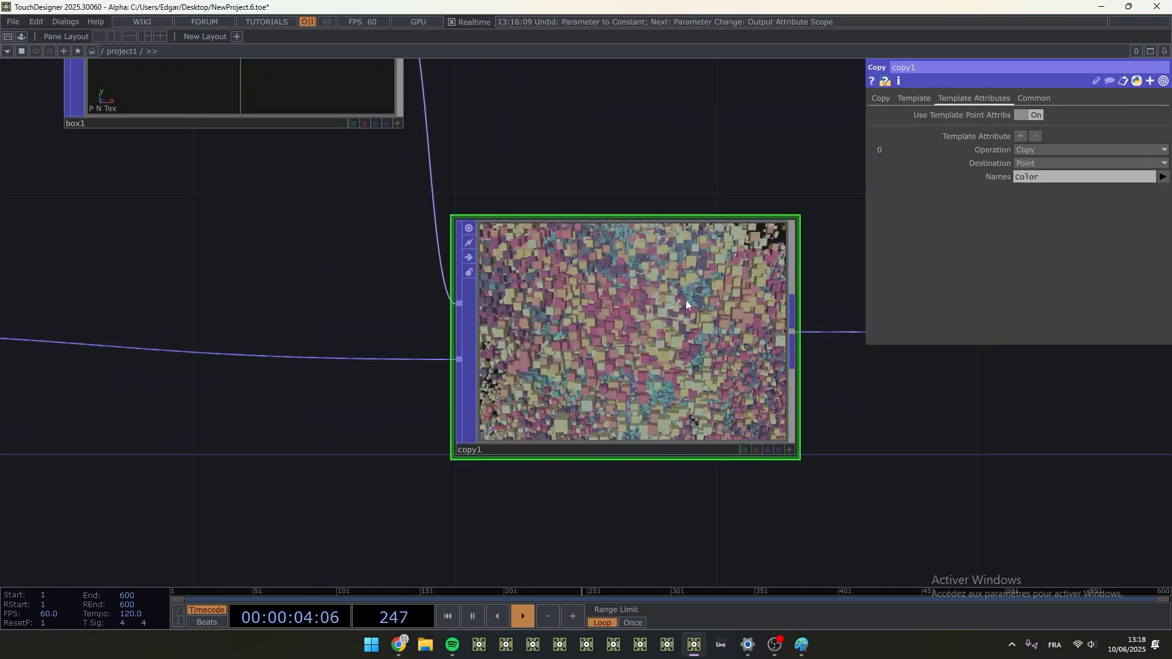
click(914, 98)
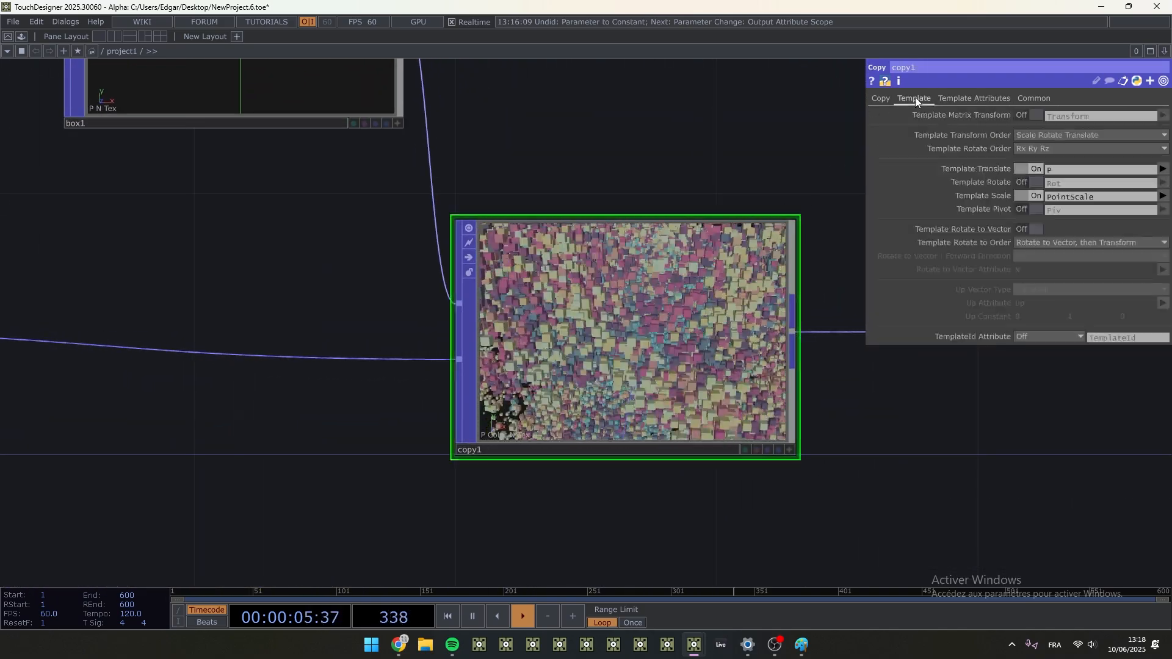
click(1034, 182)
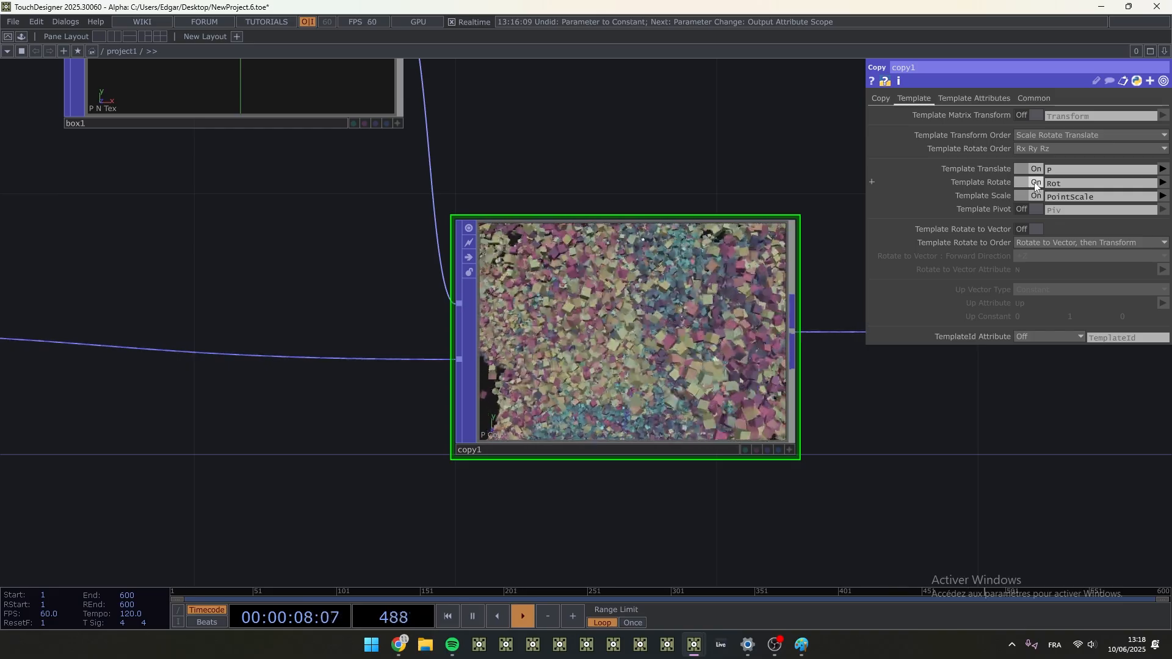
- Inspect the randomly rotated boxes in null3's viewer
drag(960, 464, 427, 408)
scroll(594, 434, down, 2)
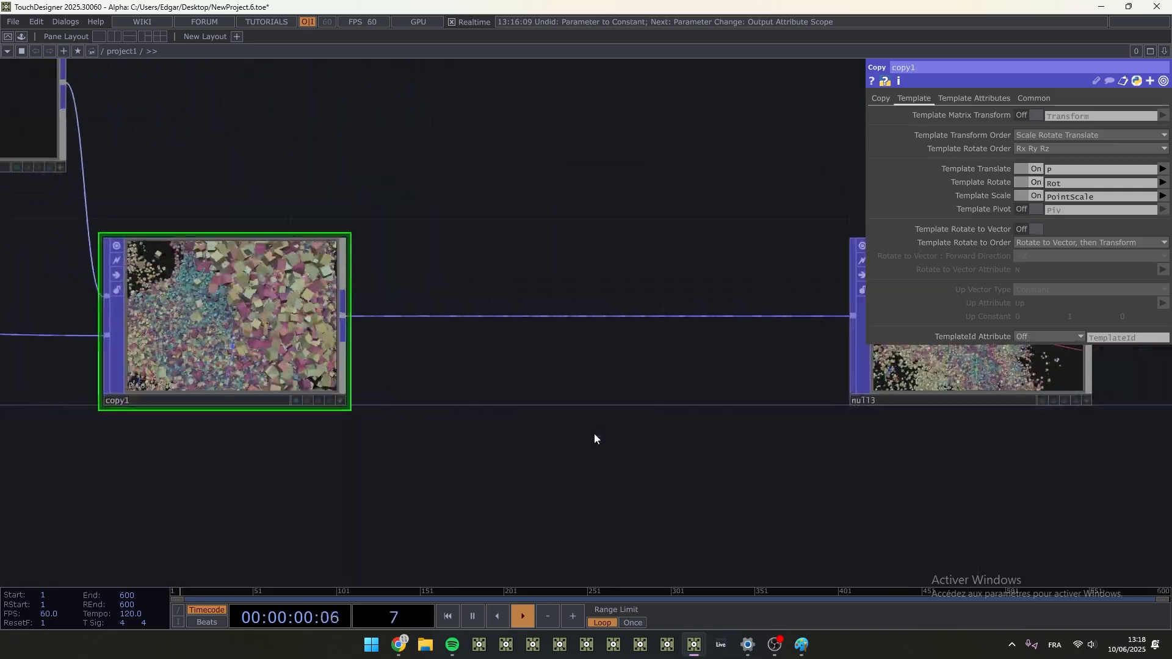
drag(594, 435, 73, 445)
scroll(541, 325, up, 3)
click(594, 501)
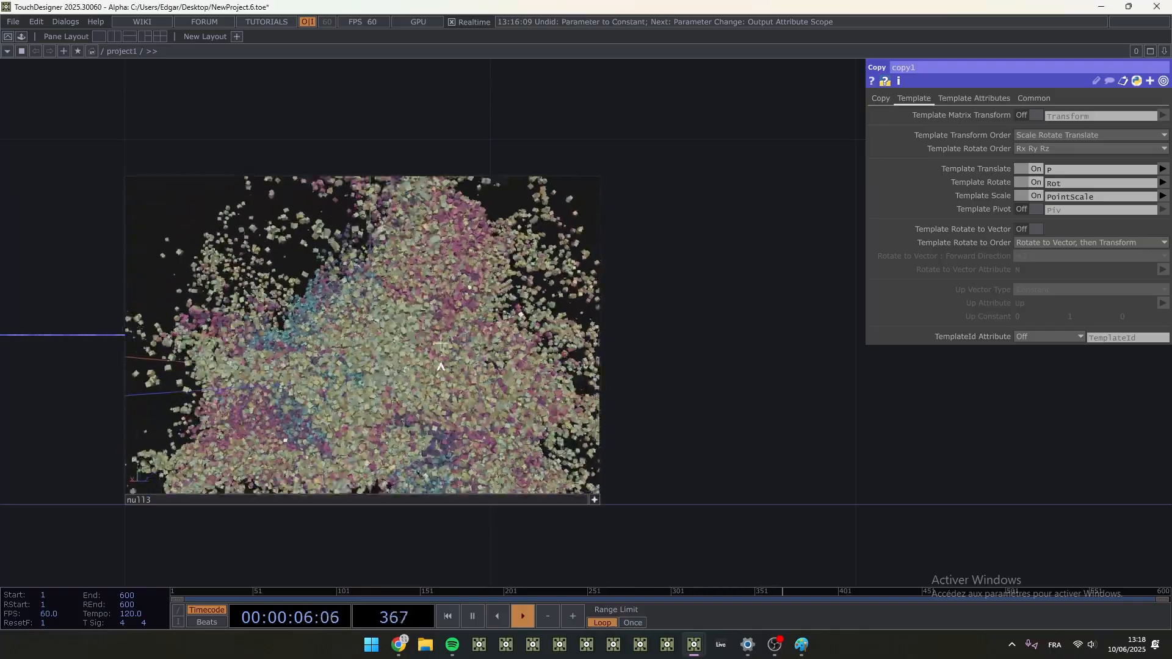
scroll(441, 366, down, 5)
scroll(595, 500, down, 3)
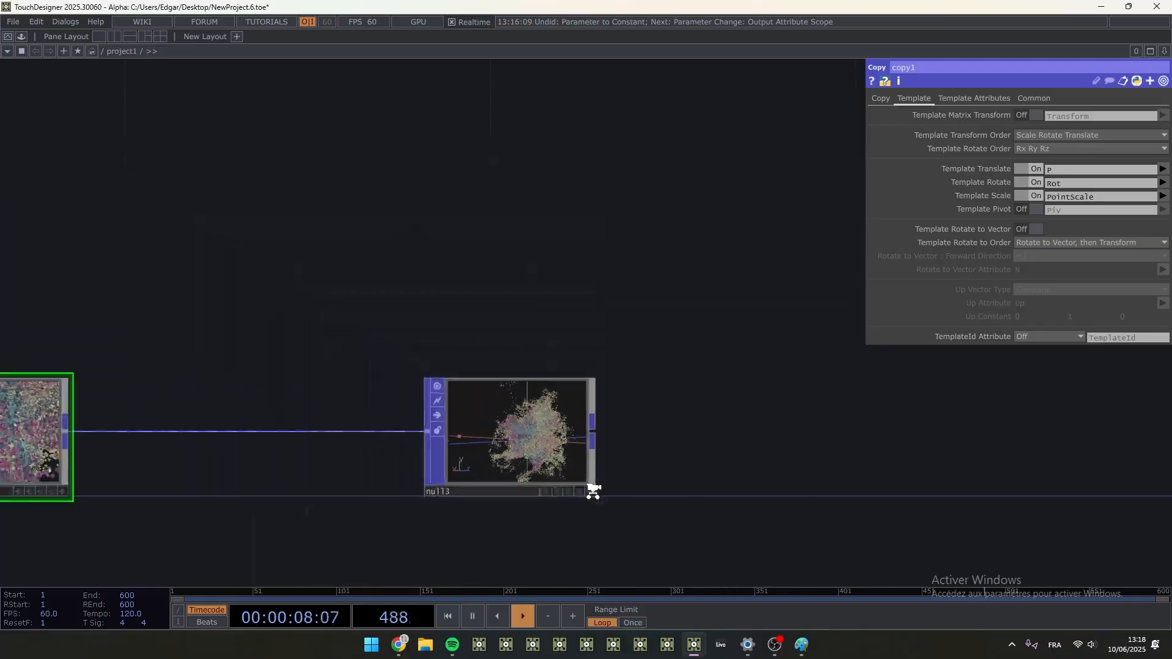
- Colour the constant1 and pointgen1 nodes red
scroll(535, 496, down, 2)
drag(568, 499, 1124, 398)
drag(185, 493, 750, 437)
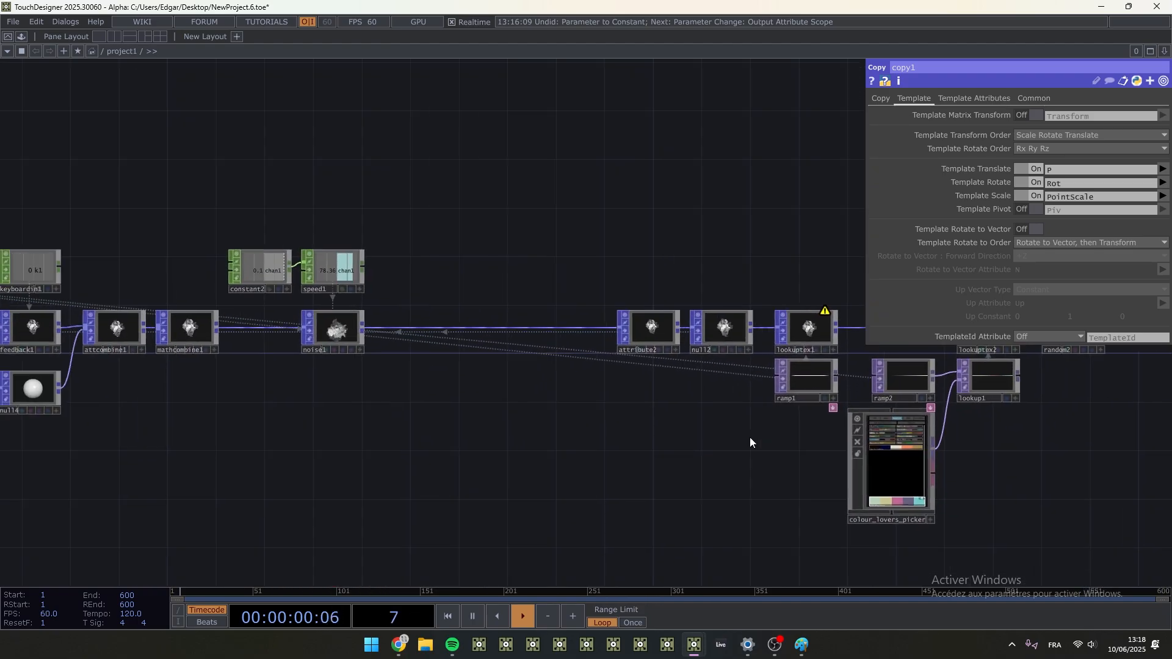
scroll(622, 392, down, 3)
scroll(286, 271, up, 3)
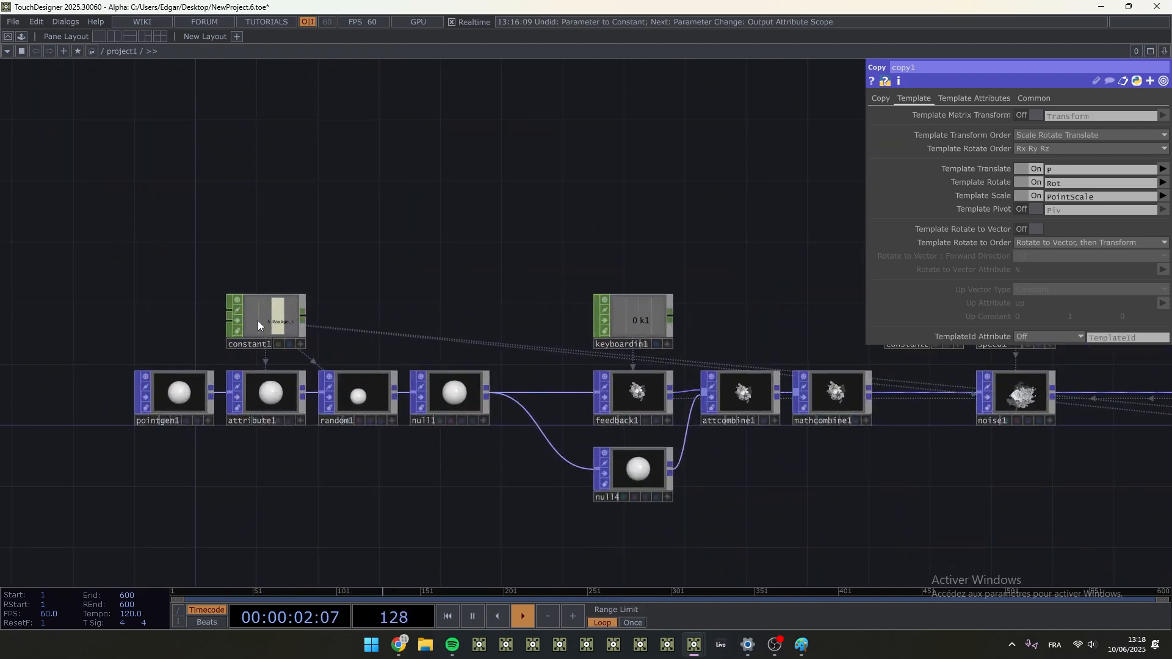
click(257, 321)
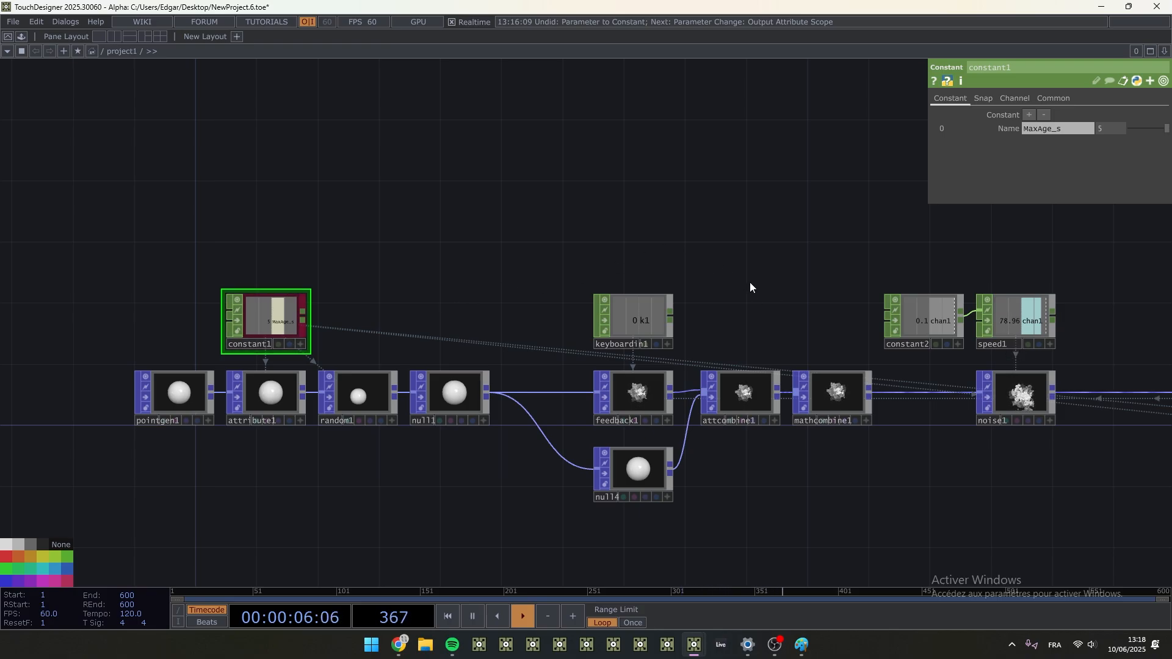
click(186, 393)
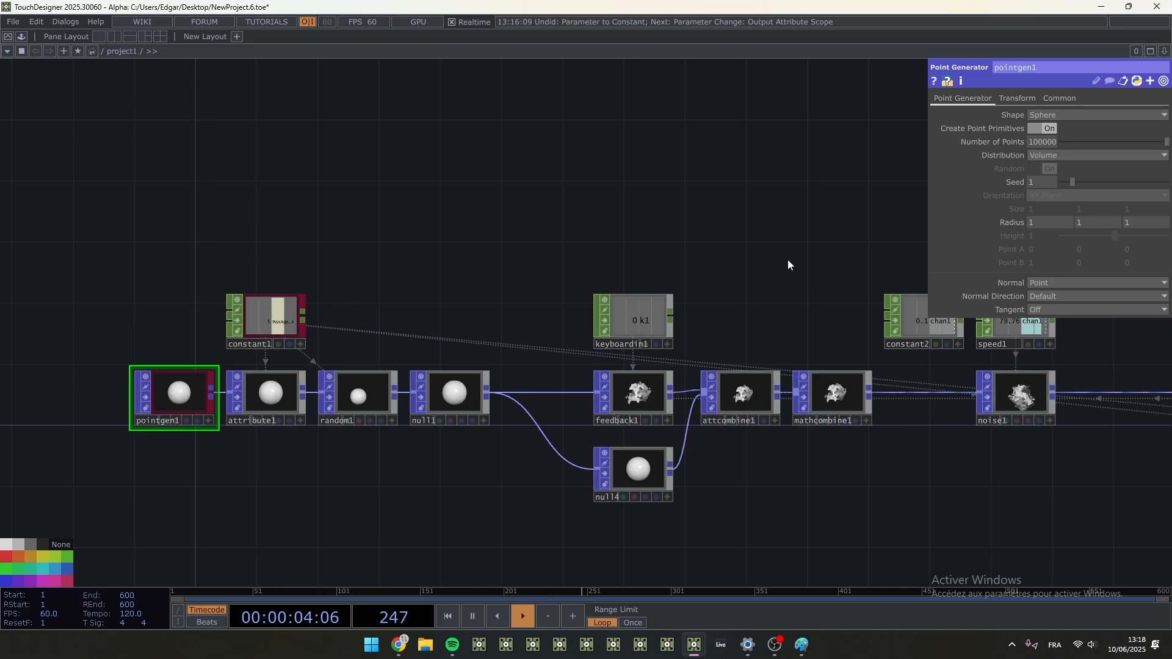
- Colour the noise1 and constant2 nodes red
drag(704, 267, 339, 249)
click(545, 375)
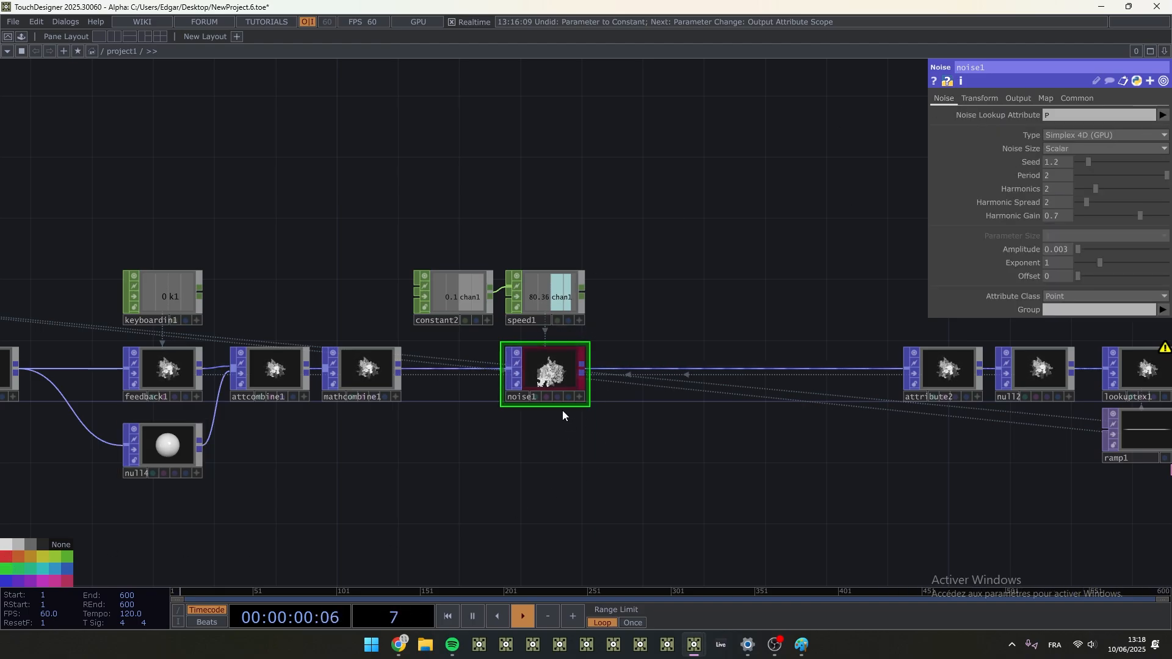
click(452, 292)
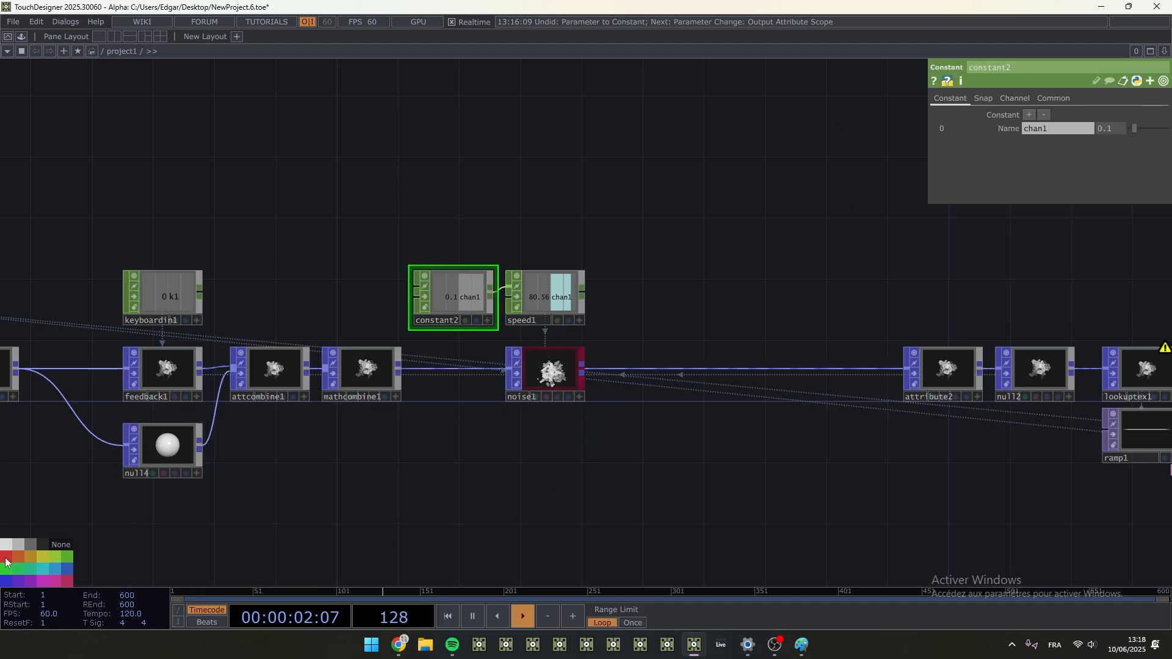
scroll(554, 386, up, 6)
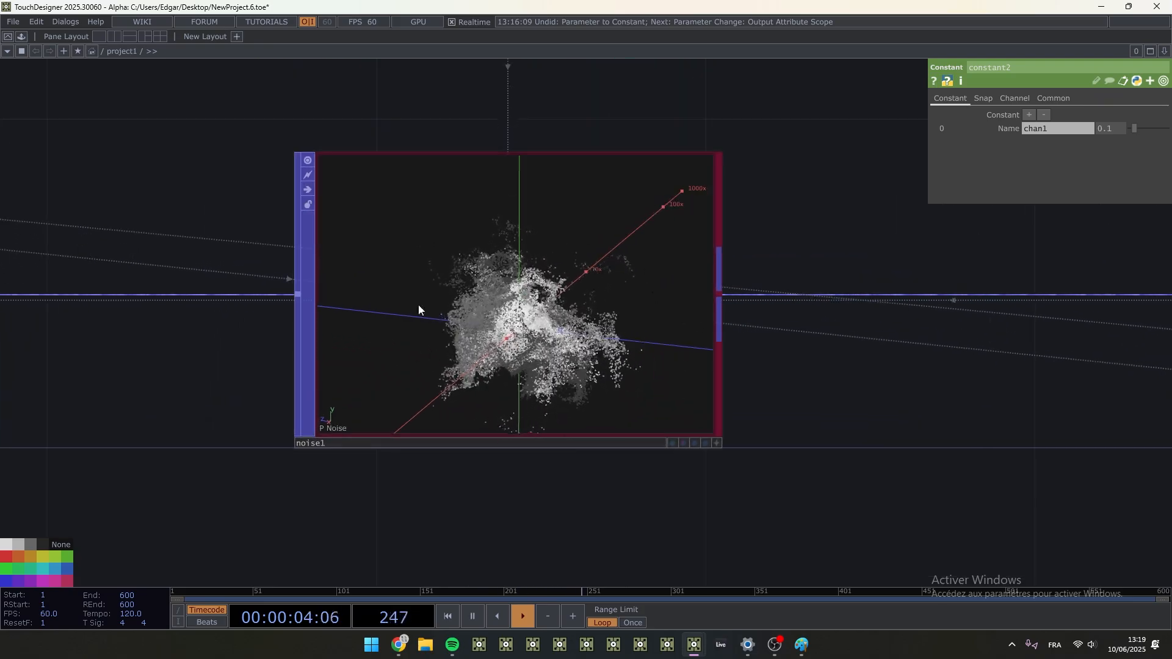
scroll(449, 366, down, 3)
scroll(676, 401, down, 5)
scroll(544, 405, up, 4)
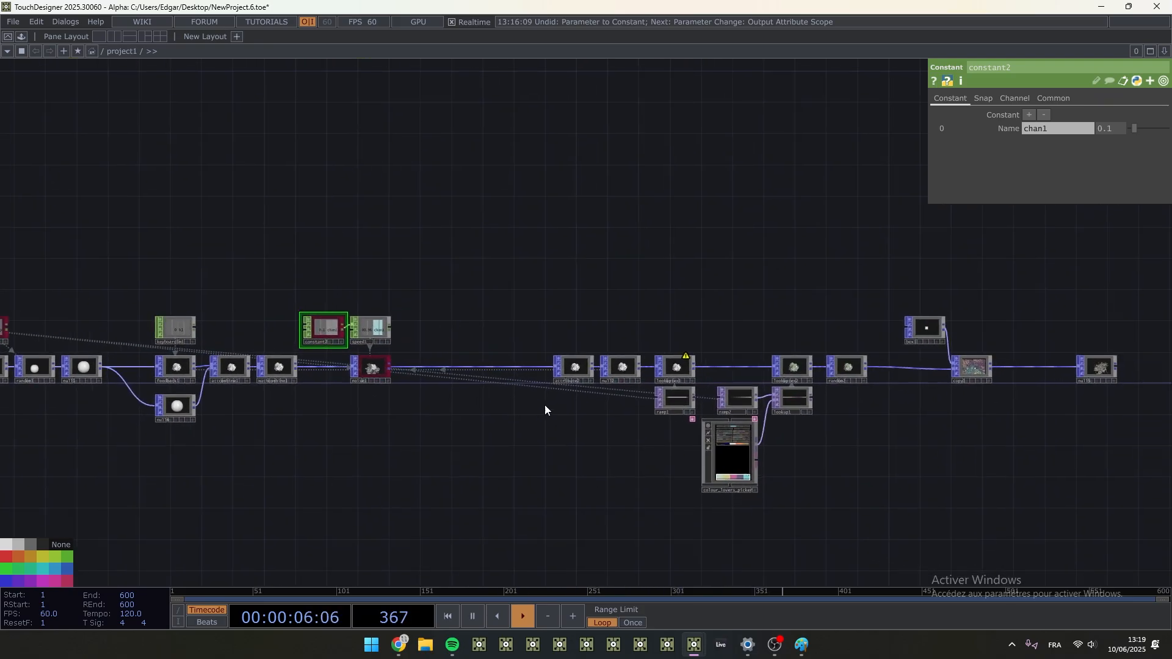
- Colour the colour_lovers_picker and box1 nodes red, and save the project
drag(429, 428, 171, 248)
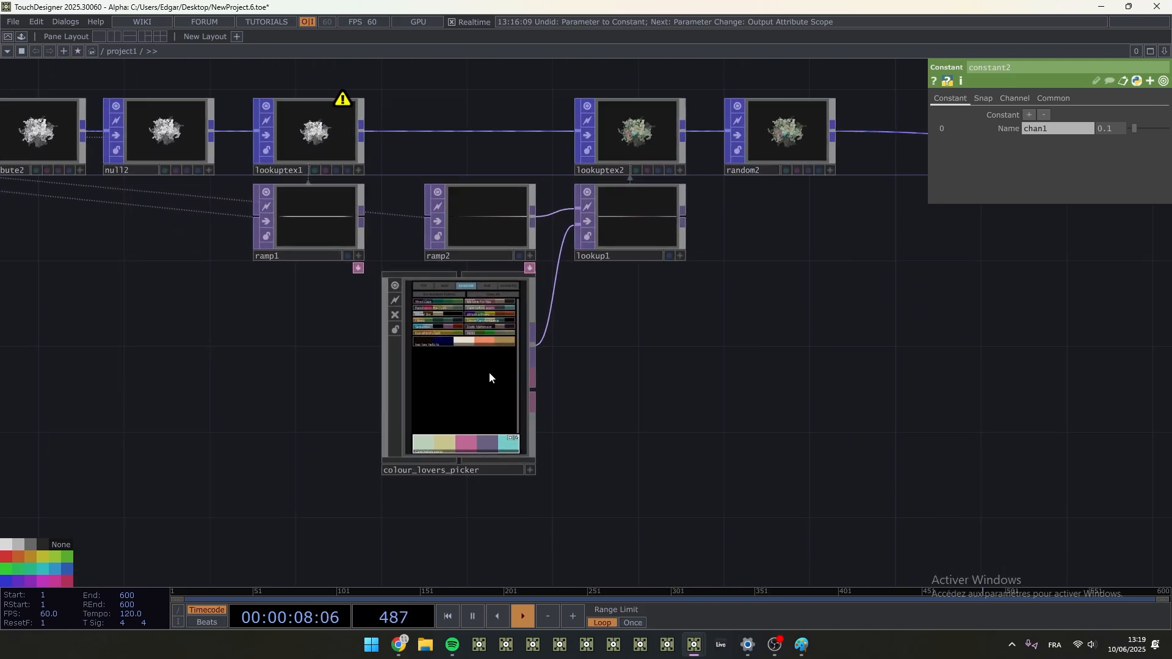
click(489, 373)
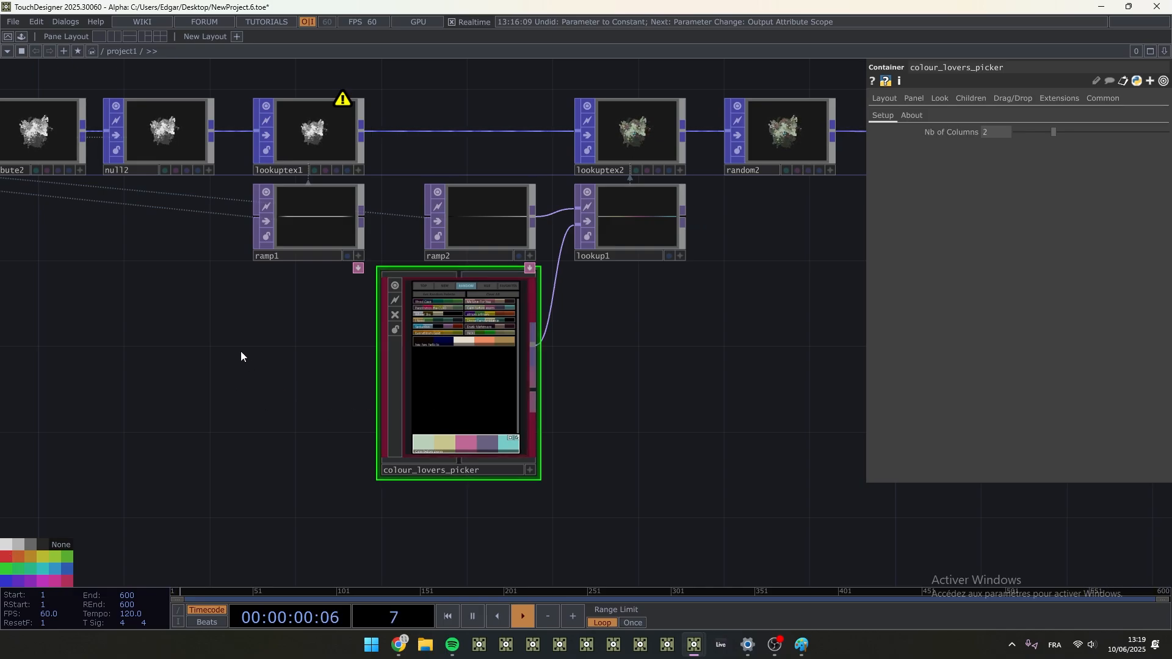
drag(240, 351, 455, 492)
drag(404, 419, 186, 415)
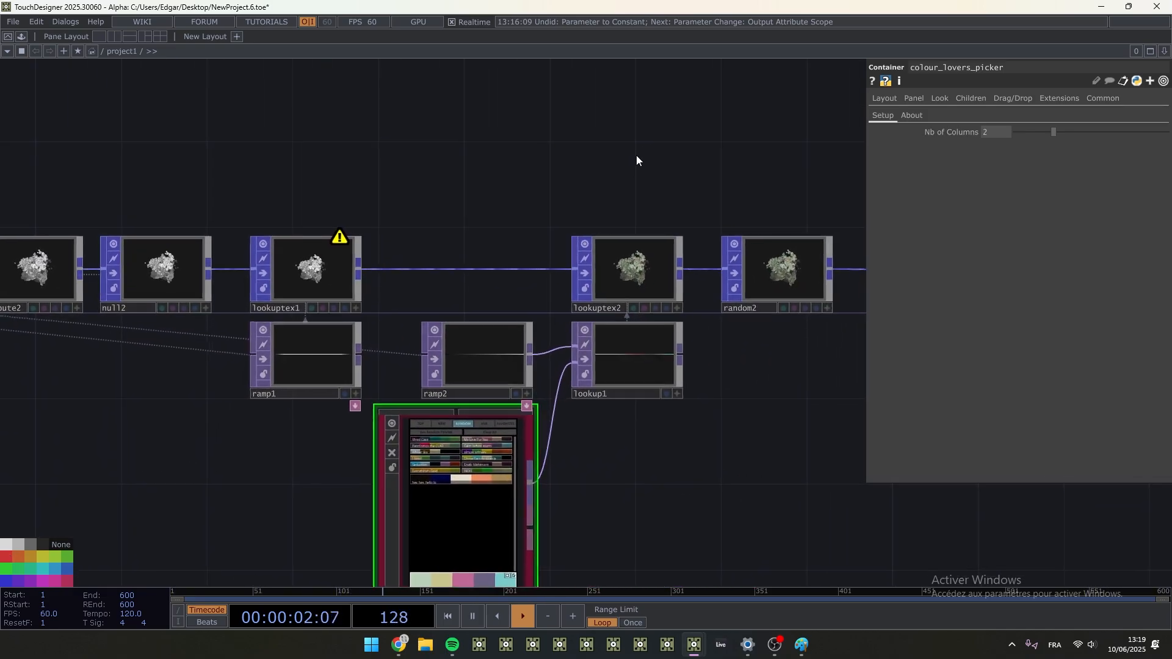
scroll(636, 157, down, 2)
drag(537, 180, 233, 223)
click(635, 210)
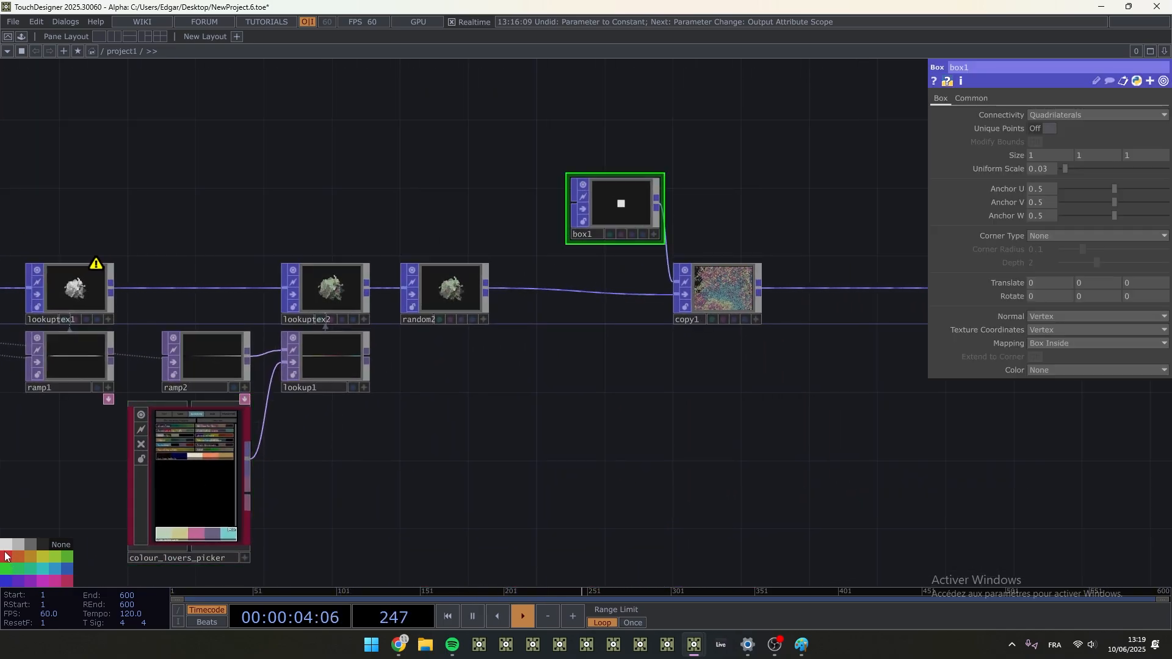
scroll(667, 421, down, 2)
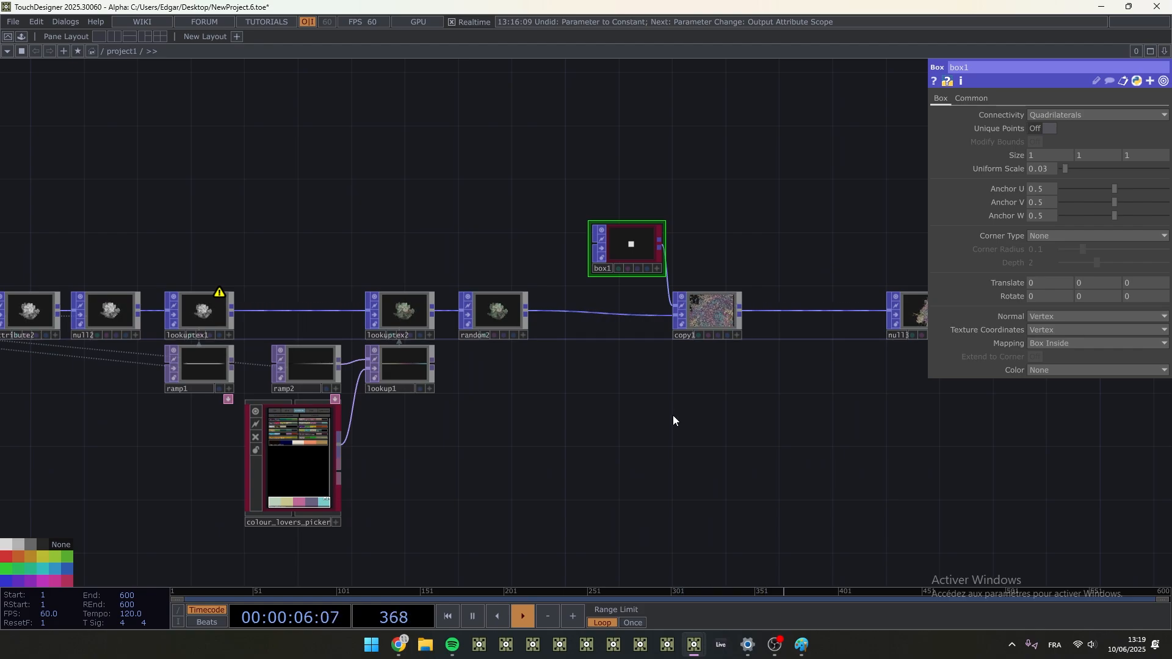
key(ctrl+s)
- Add a Geometry COMP connected to null3's output and place it beside null3
drag(701, 410, 360, 415)
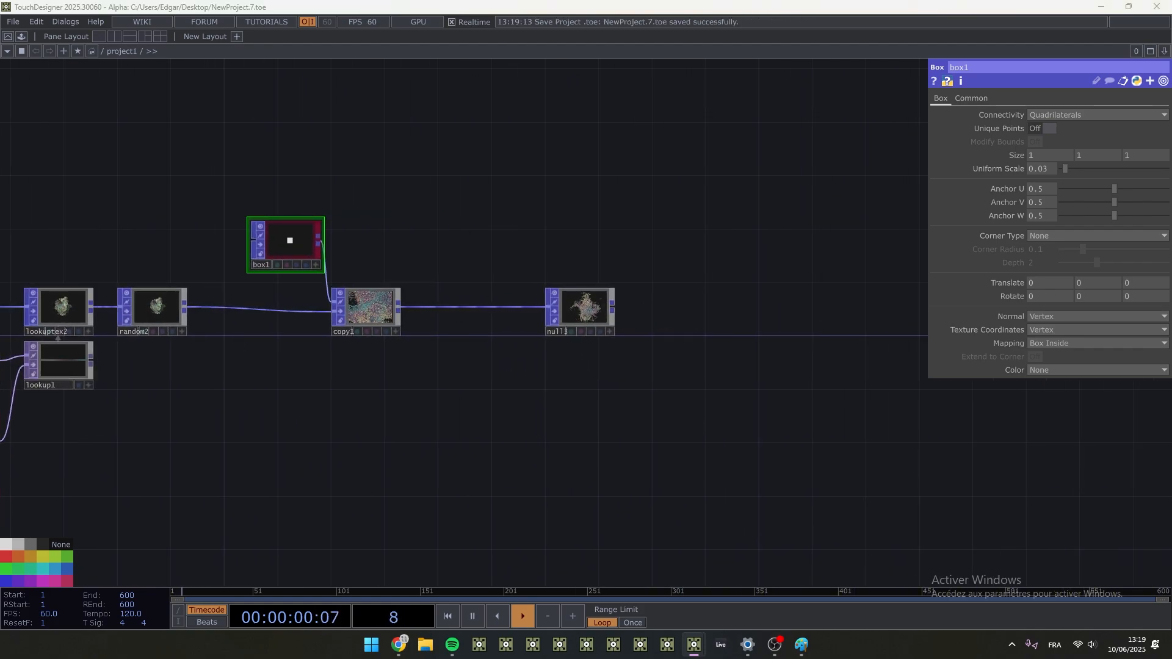
click(614, 306)
click(403, 150)
text(ge)
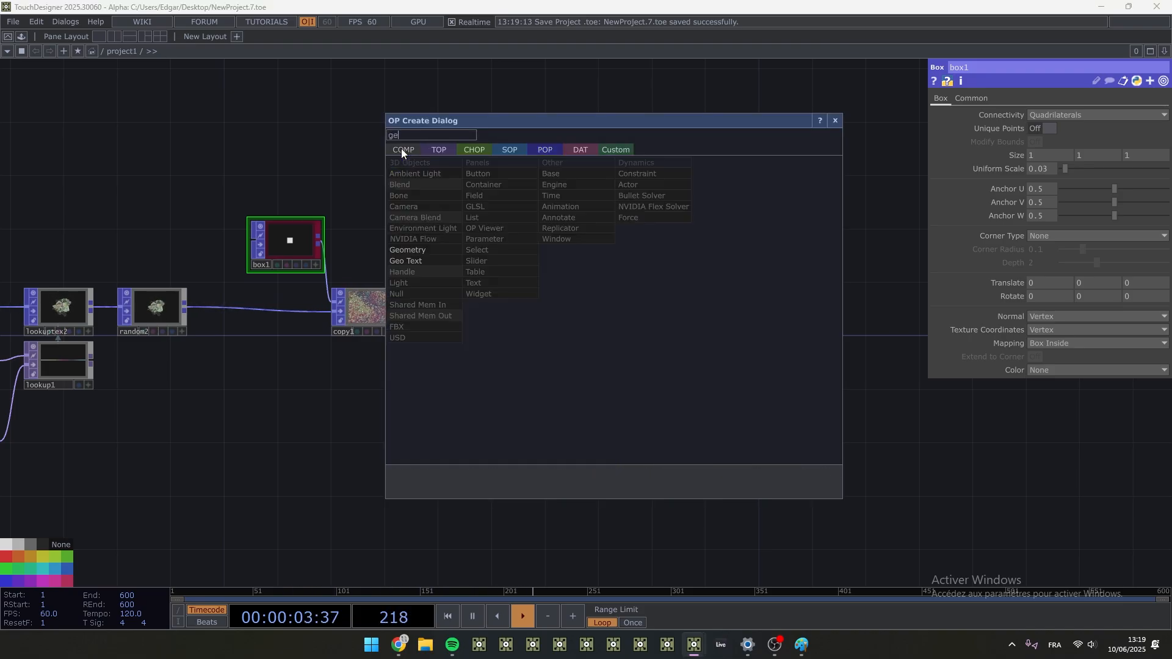
click(428, 250)
click(671, 299)
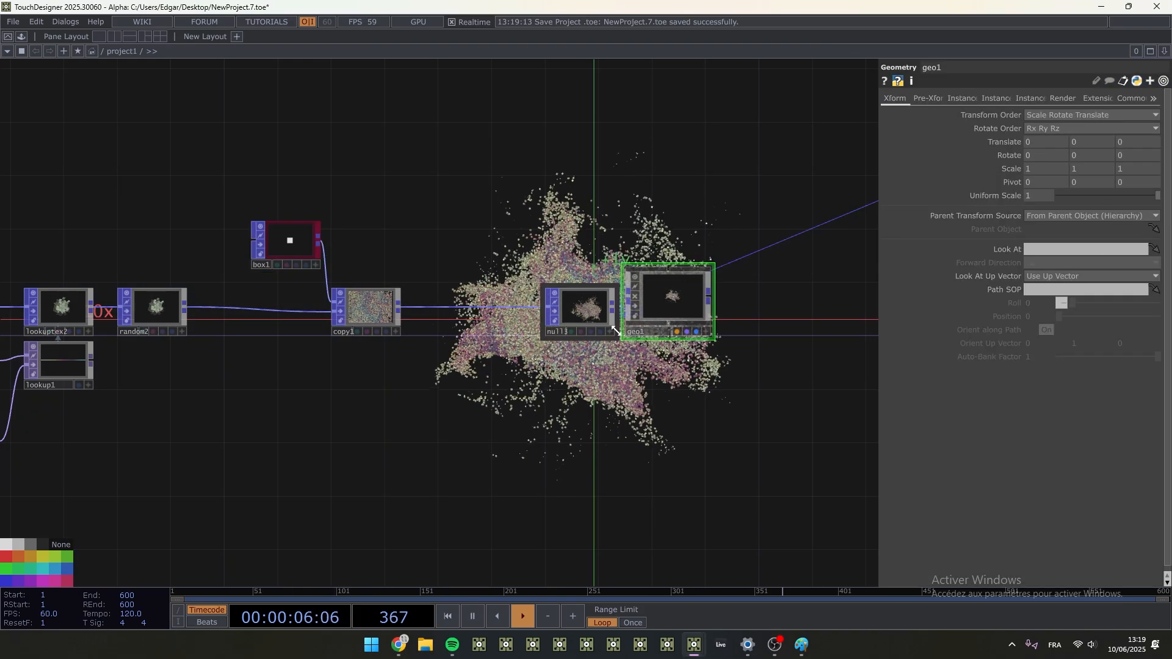
- Turn off the Backdrop Geometry display in the network editor
right_click(533, 395)
mouse_move(552, 437)
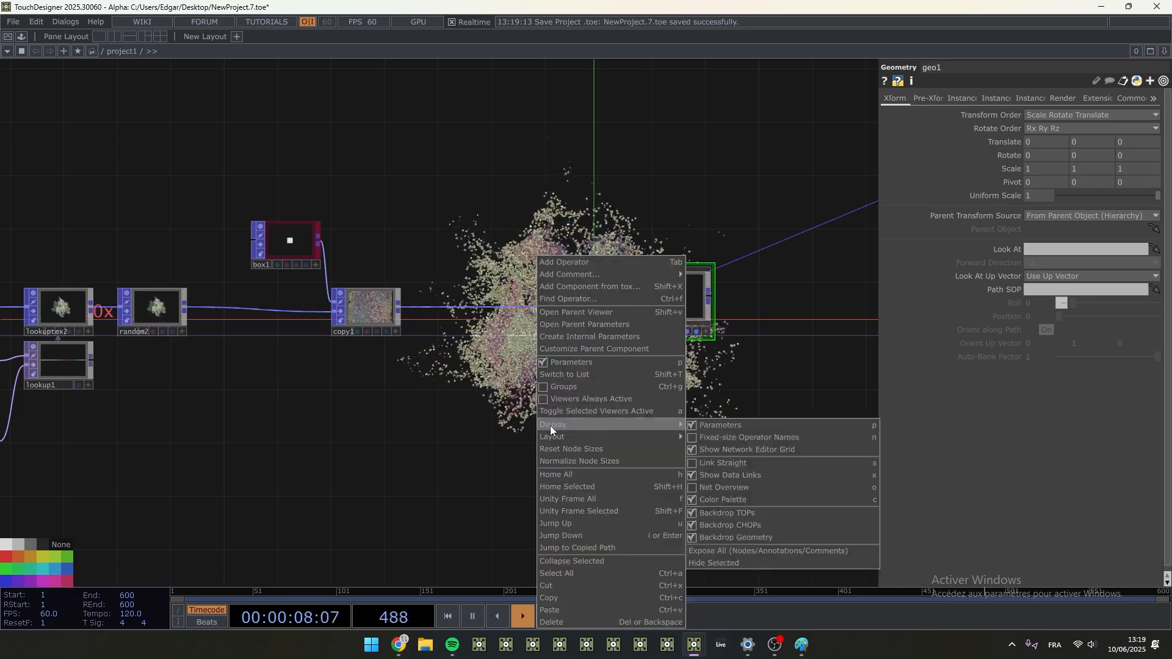
click(761, 536)
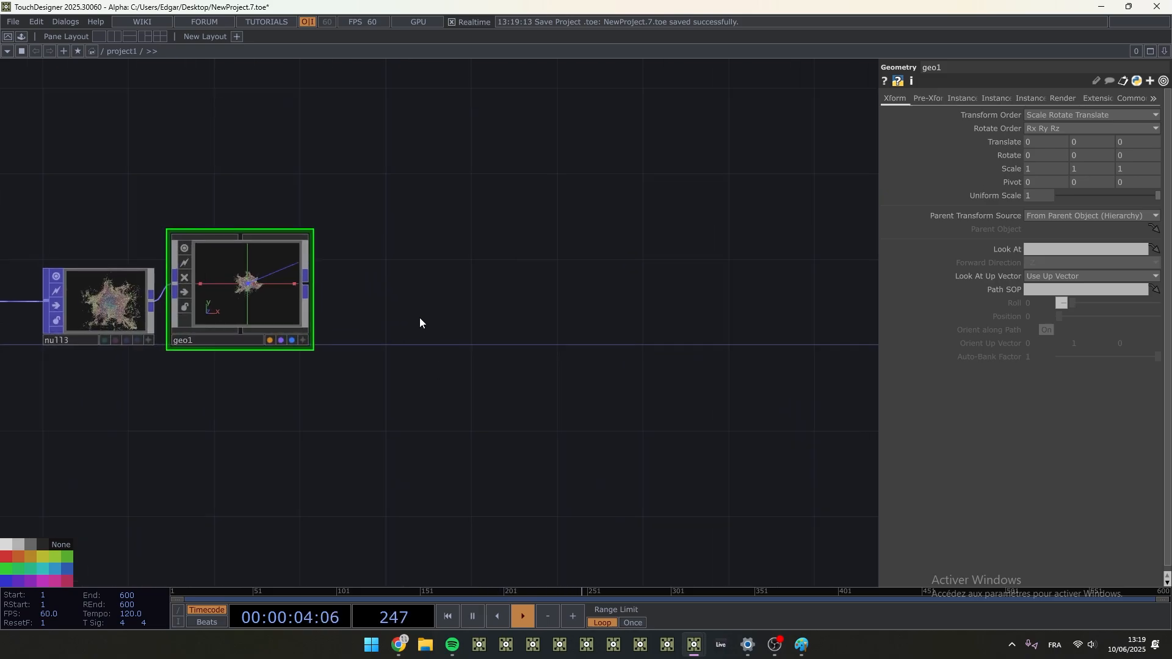
- Add a Camera COMP above geo1 and a Light COMP beside the camera
key(Tab)
click(121, 133)
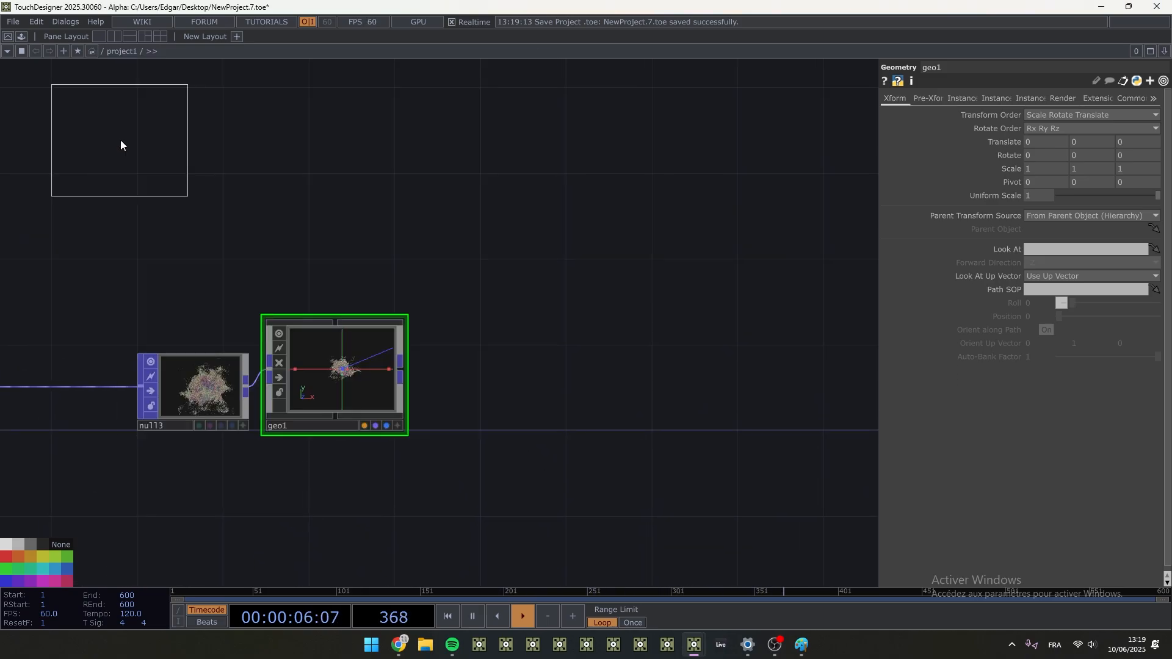
click(337, 238)
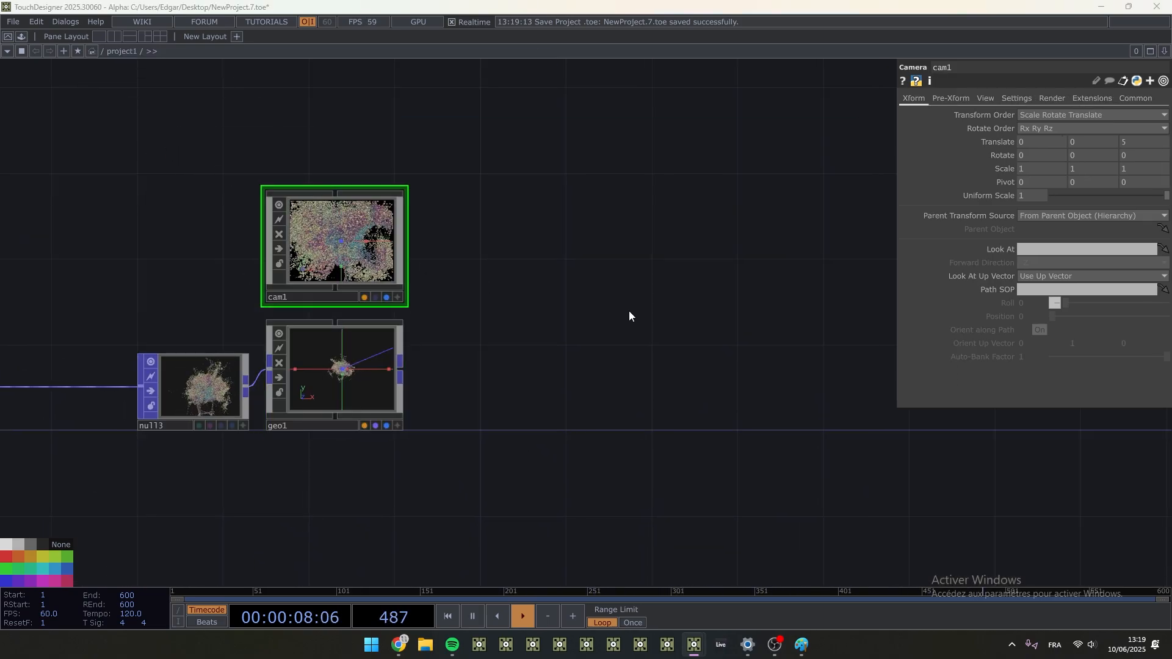
key(Tab)
click(421, 287)
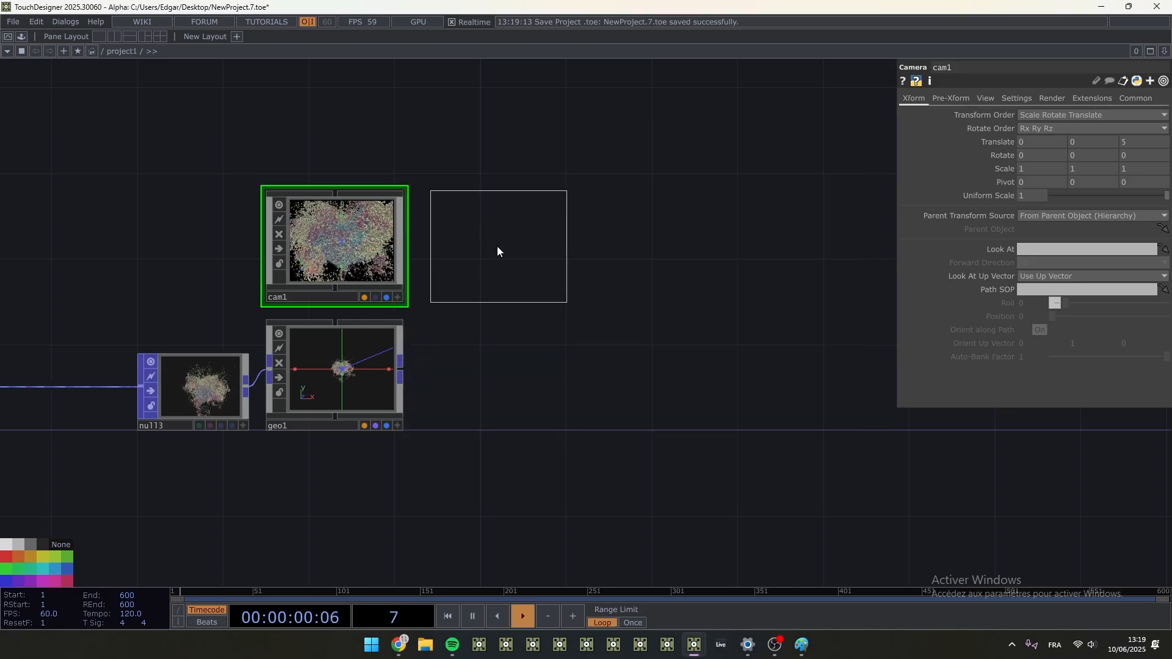
click(497, 247)
- Add a Render TOP beside geo1, below light1
key(Tab)
click(329, 240)
text(re)
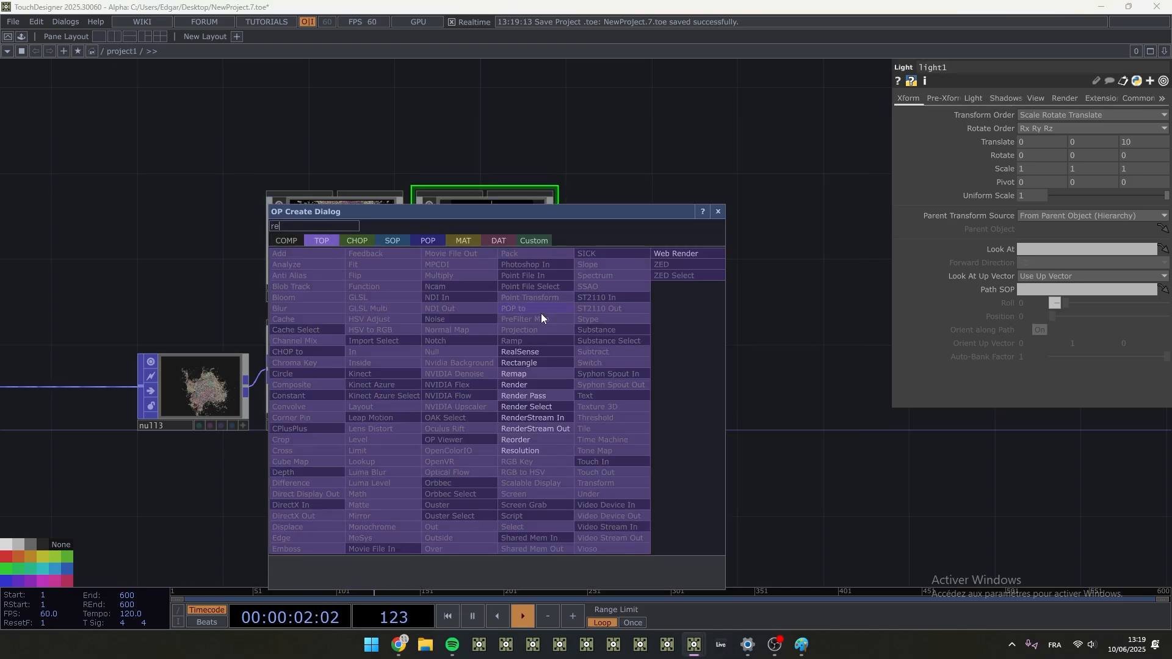
click(518, 384)
click(481, 380)
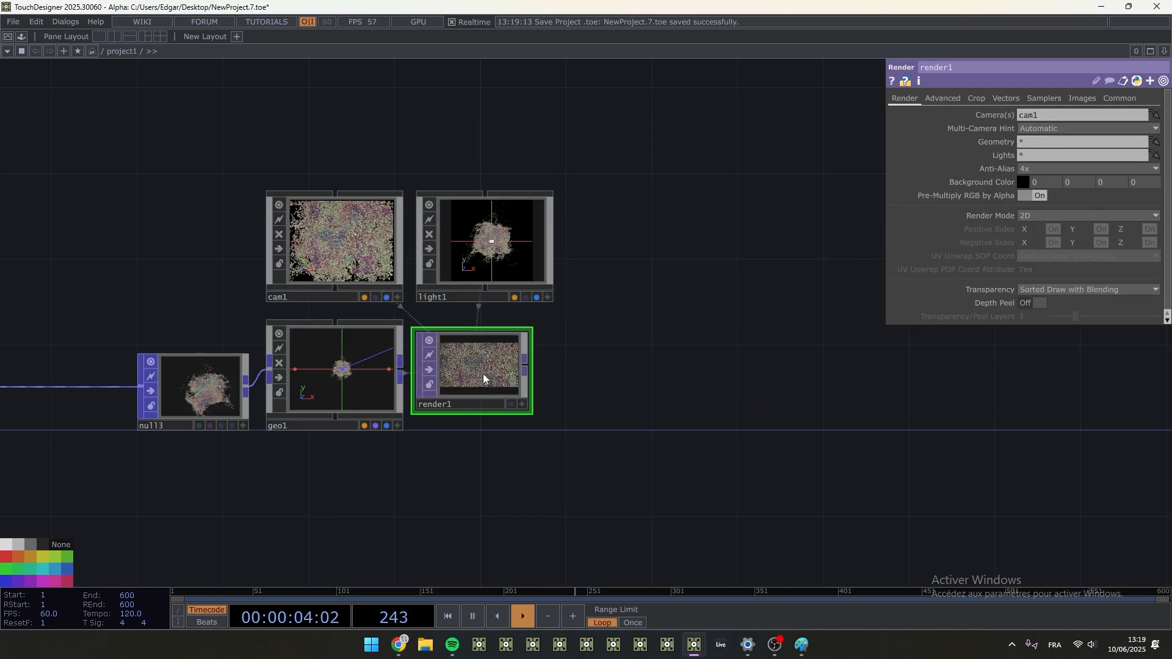
- Set render1's resolution to 3840 by 2160
click(1115, 102)
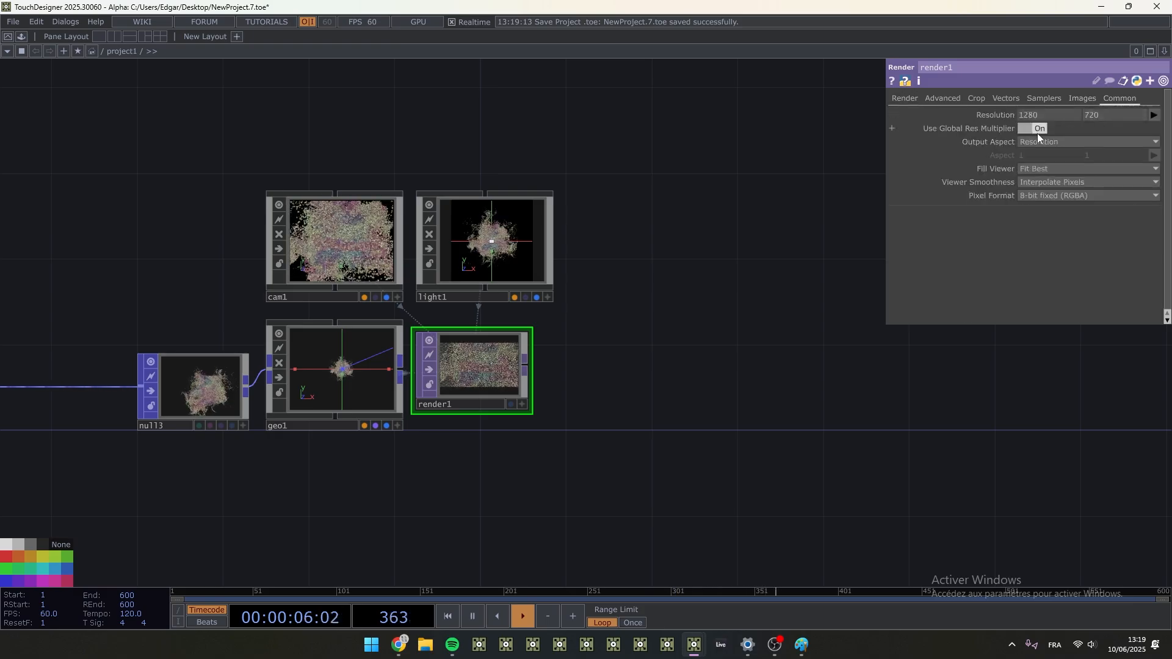
text(40)
key(Tab)
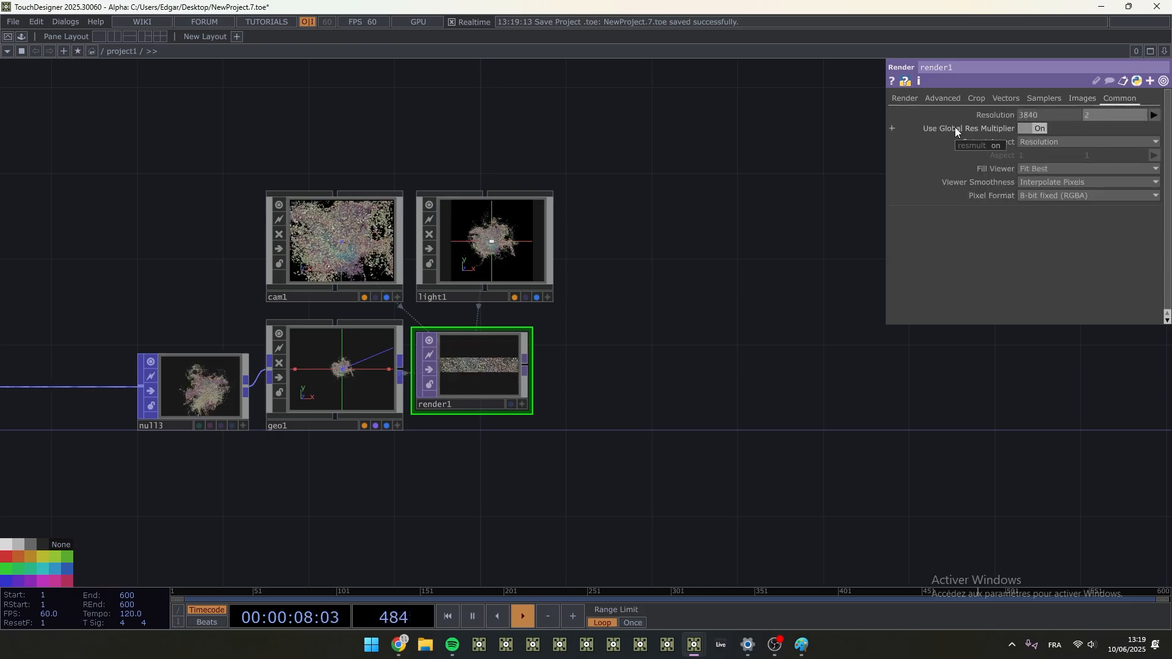
text(2160)
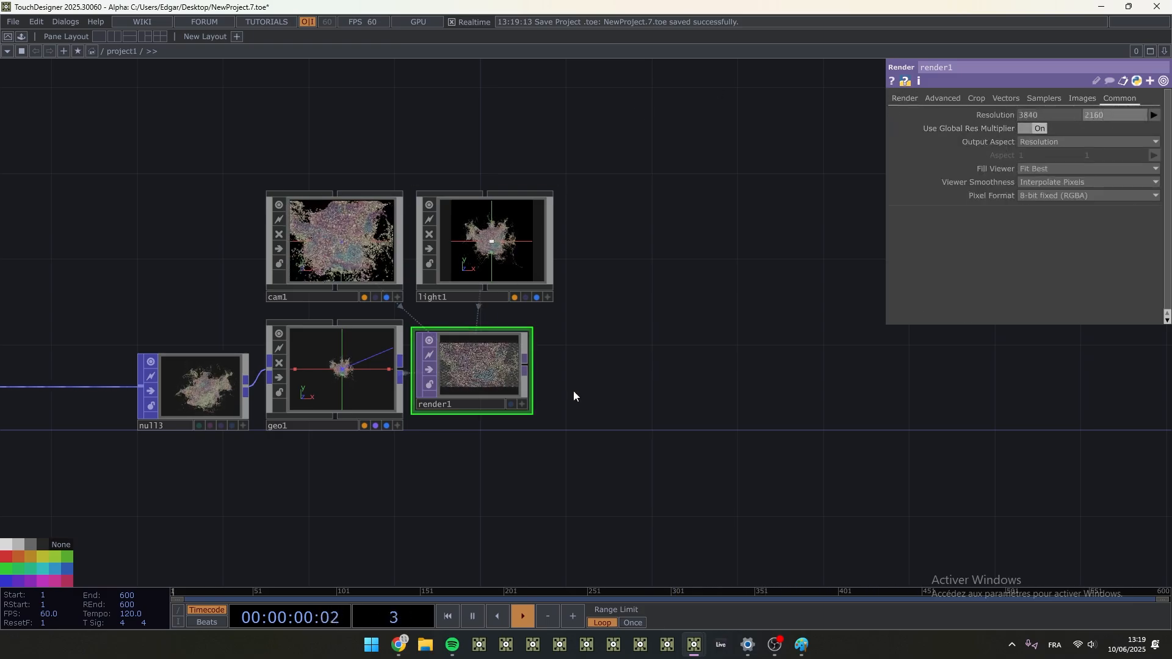
- Add a Null TOP well after render1 on its output and display it as the network background
right_click(531, 370)
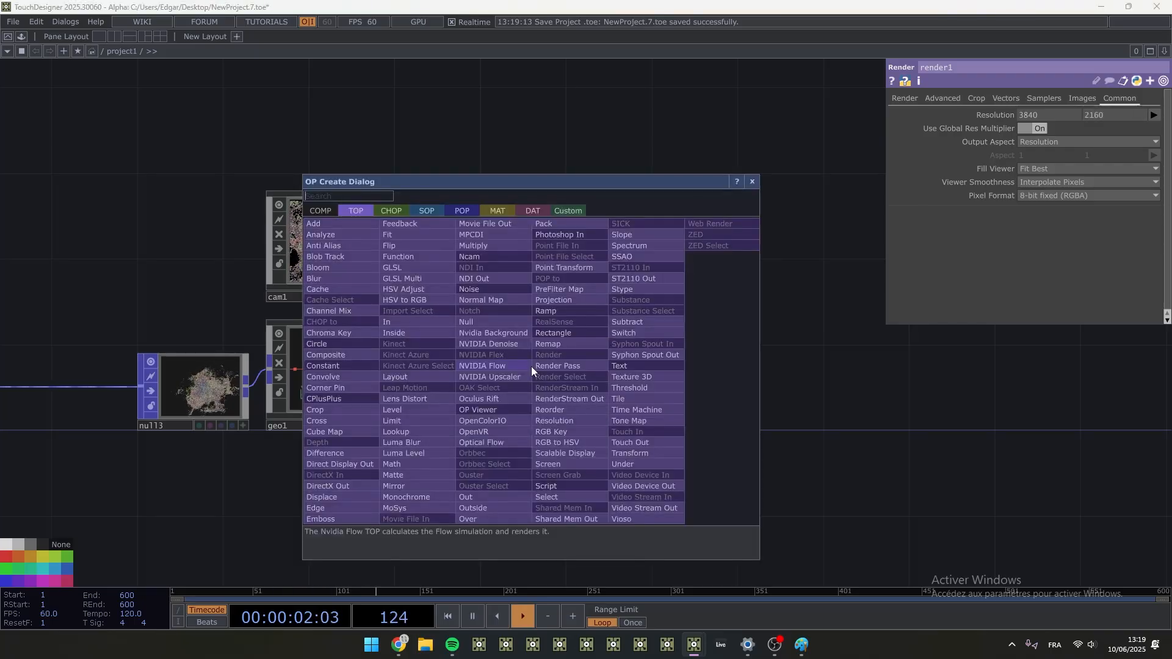
text(nu)
click(503, 321)
click(1029, 379)
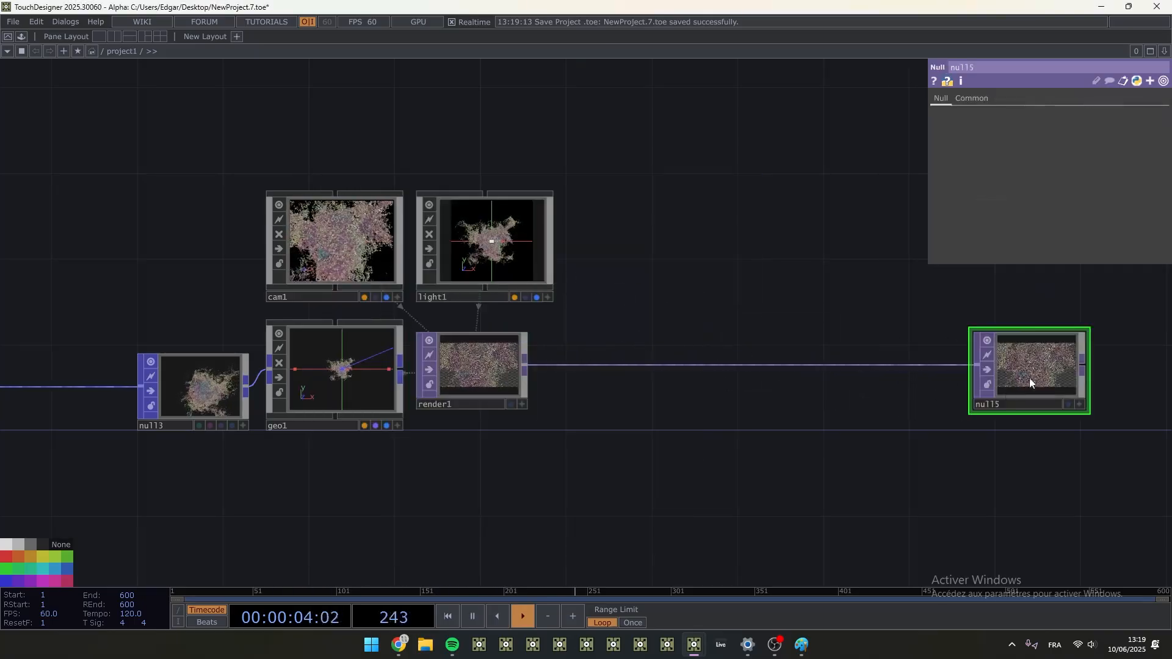
drag(1029, 381, 909, 409)
click(951, 395)
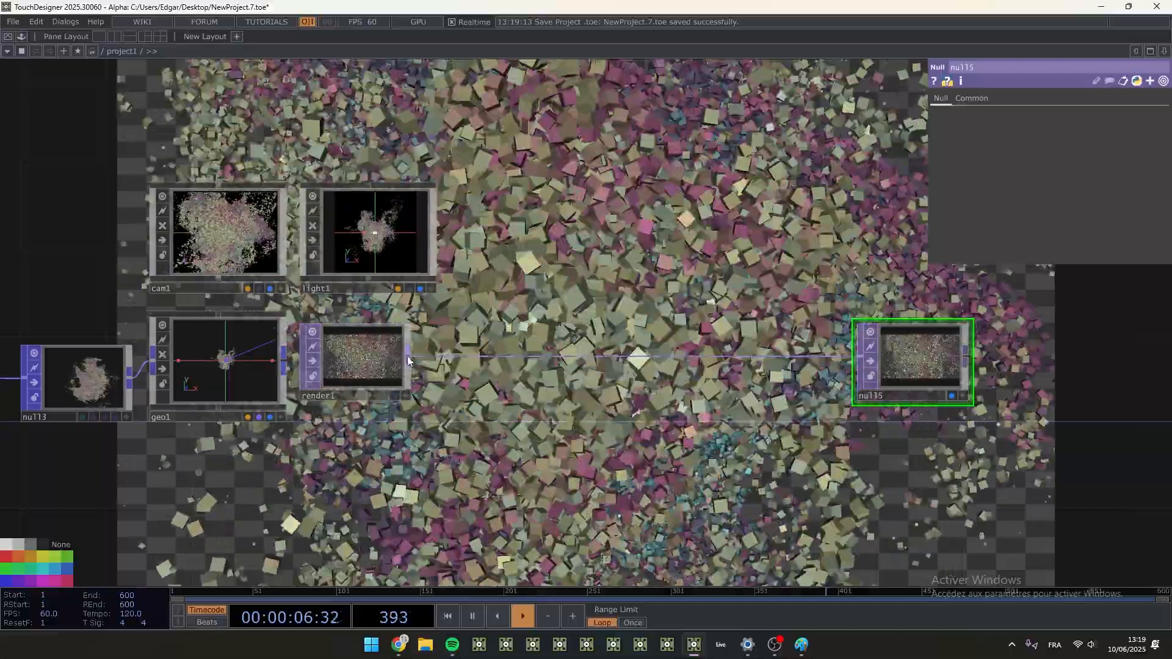
- Insert a Transform TOP between render1 and null5, with background alpha 1 and Comp Over Background Color turned on
right_click(412, 357)
text(tr)
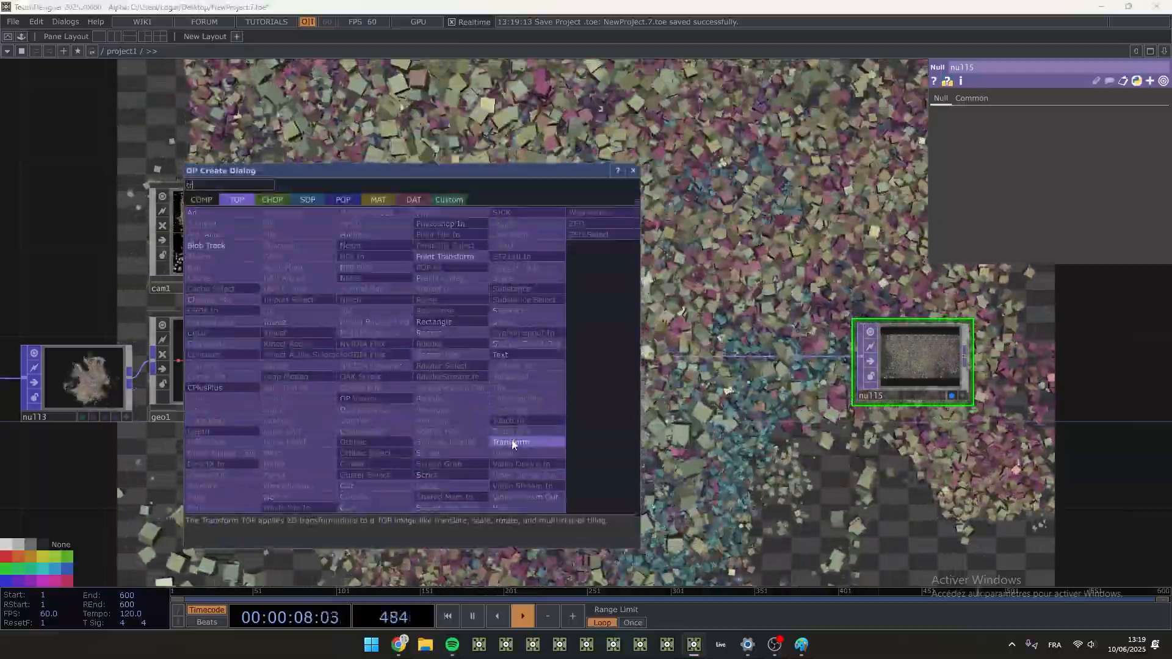
click(511, 439)
click(790, 362)
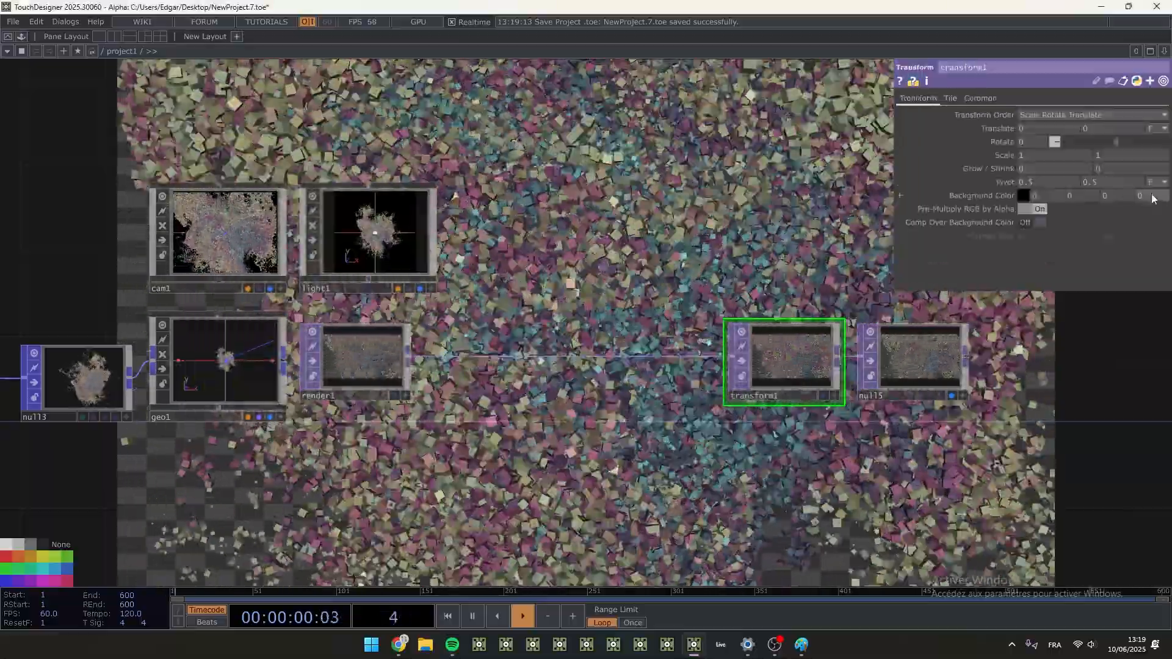
middle_drag(1155, 184, 1160, 186)
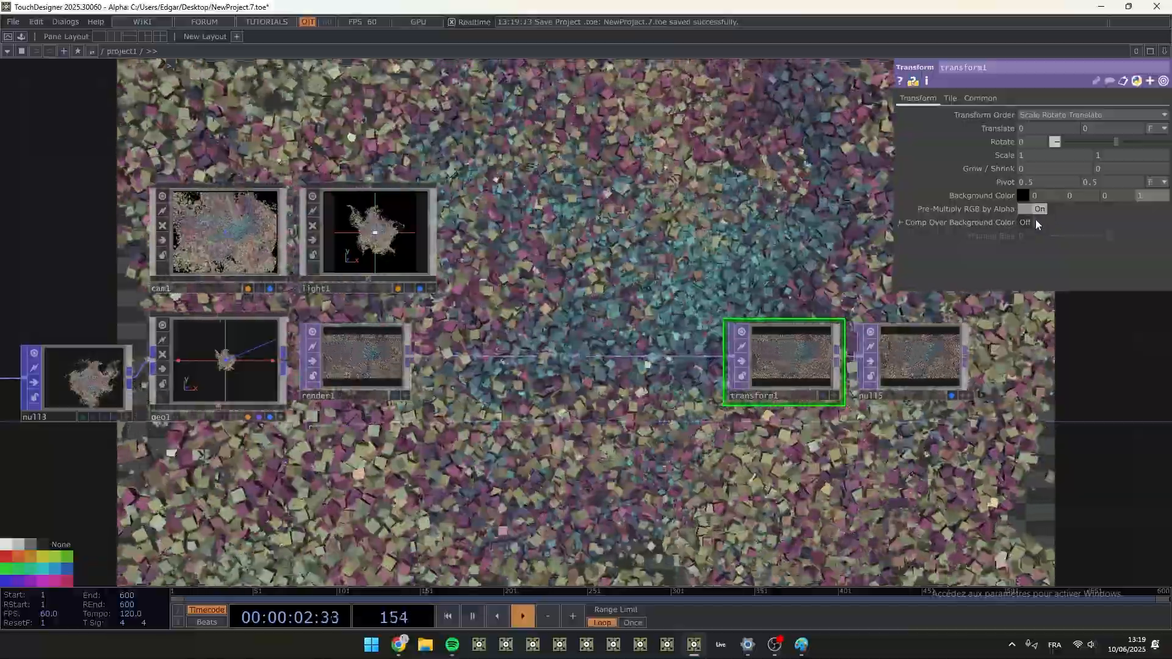
click(1036, 223)
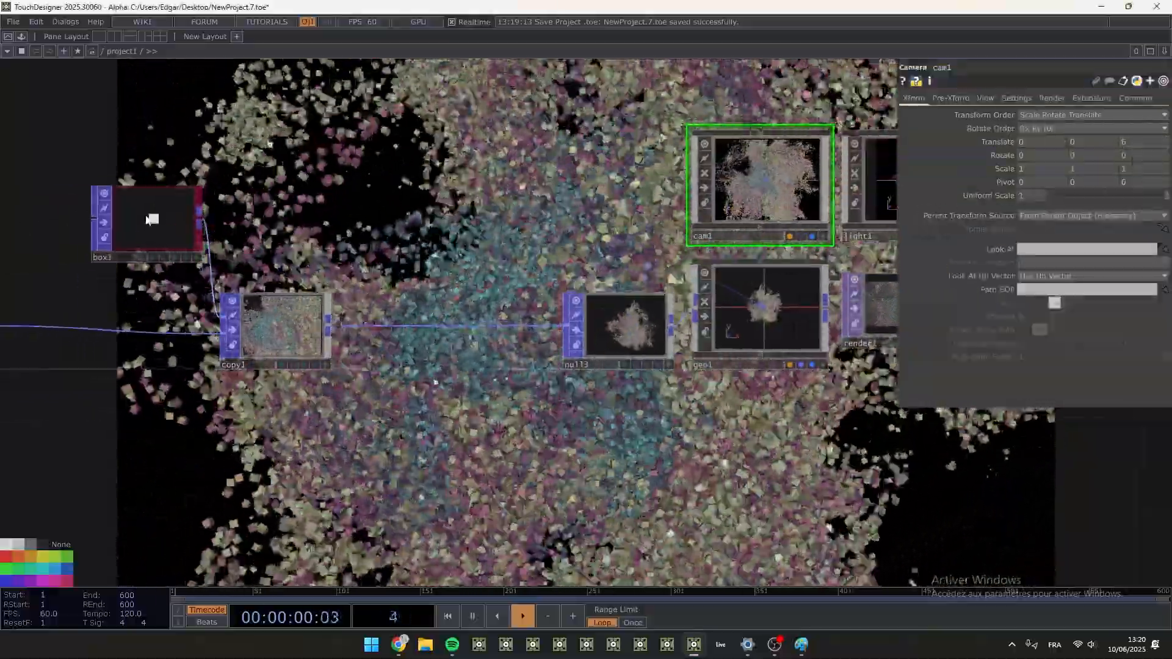
- Set box1's uniform scale to 0.01 and pointgen1's radius to 0.7 on all three axes
click(151, 220)
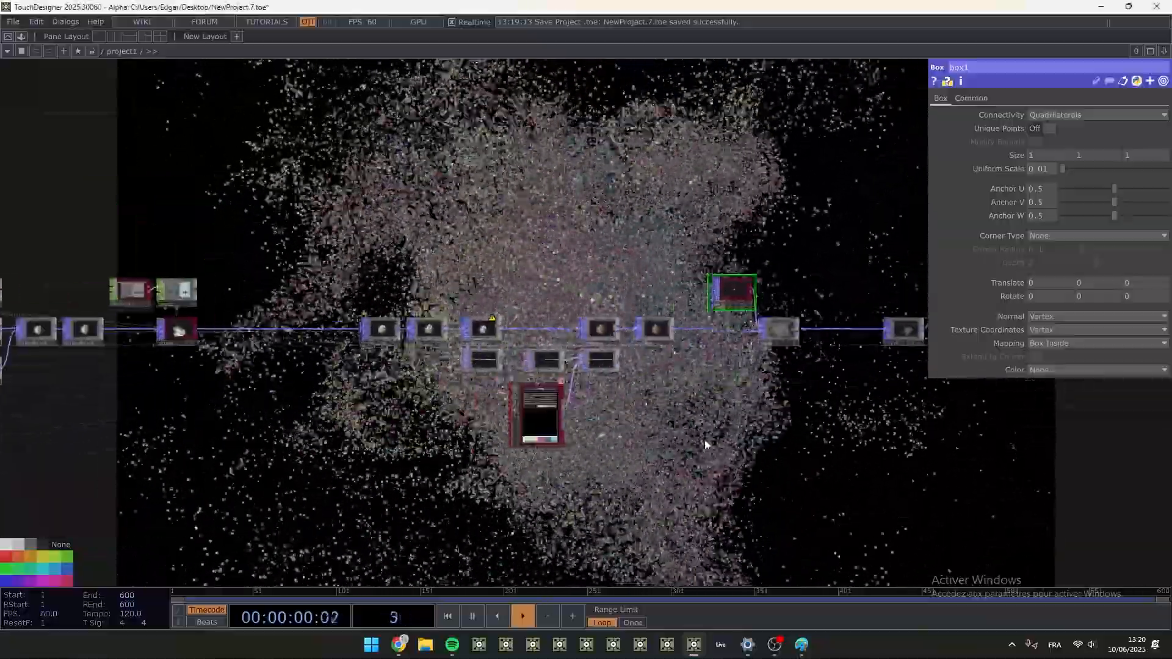
drag(374, 455, 718, 436)
click(96, 311)
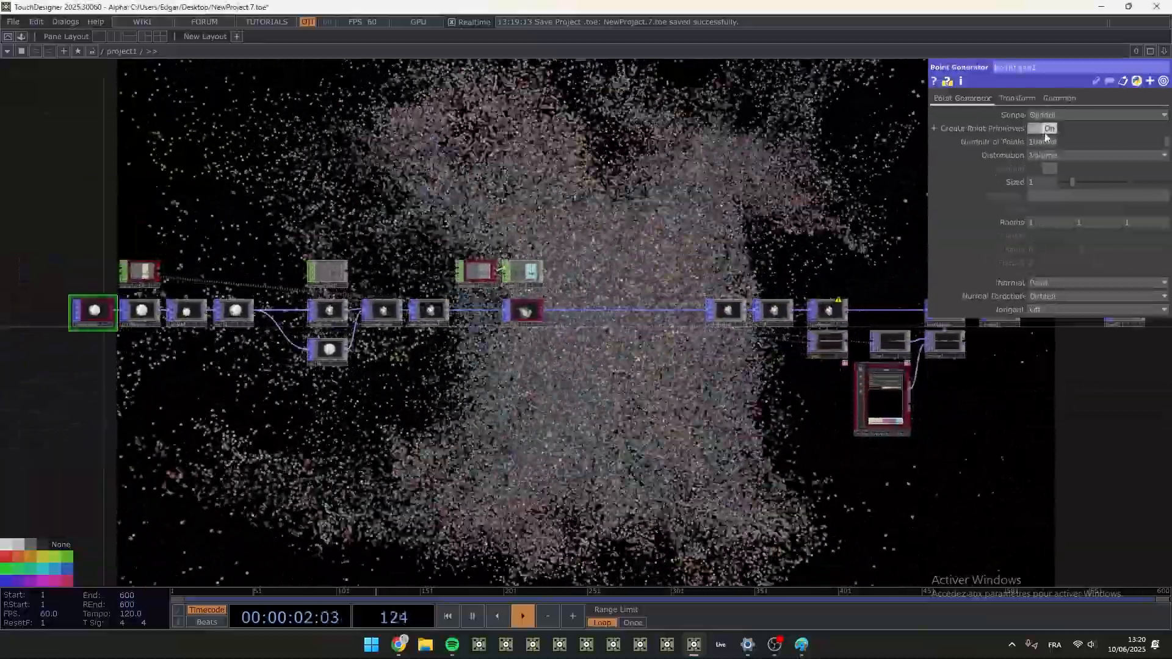
drag(1014, 224, 759, 218)
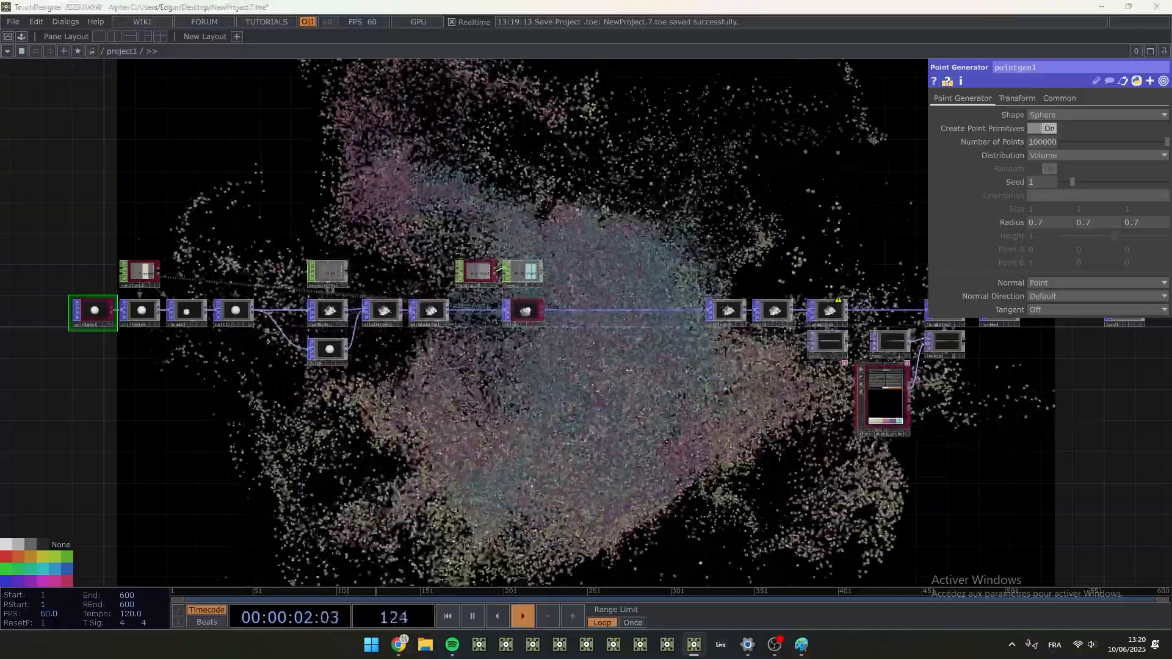
- Add a Phong MAT directly below geo1
scroll(1059, 358, up, 3)
drag(852, 413, 165, 463)
drag(808, 397, 646, 394)
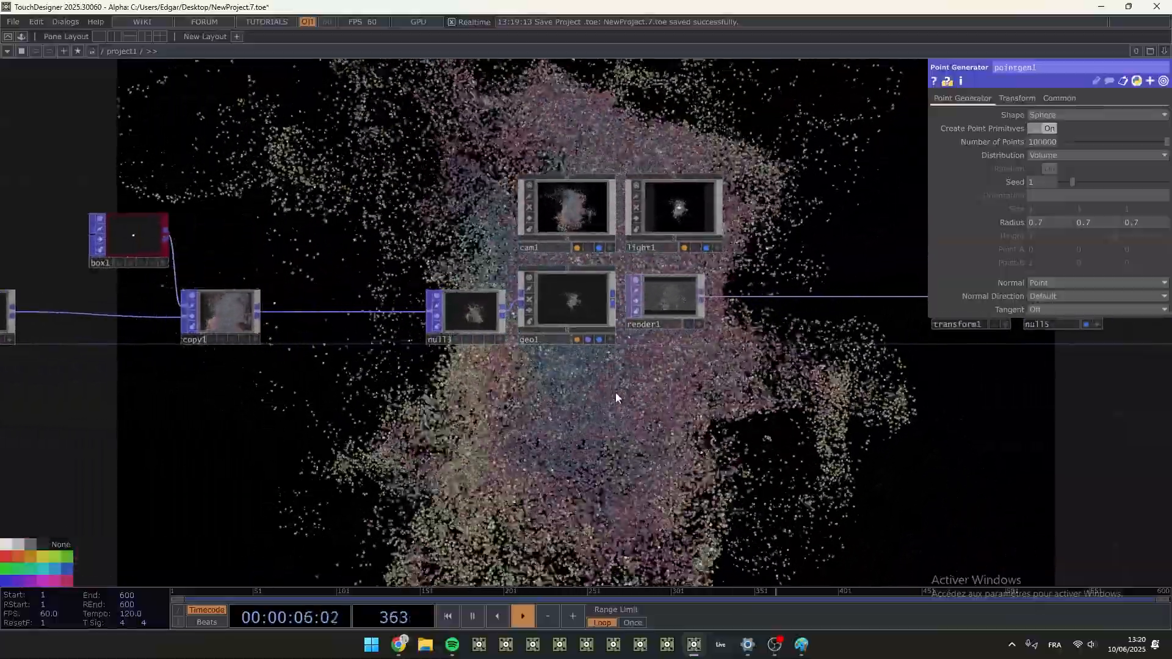
key(Tab)
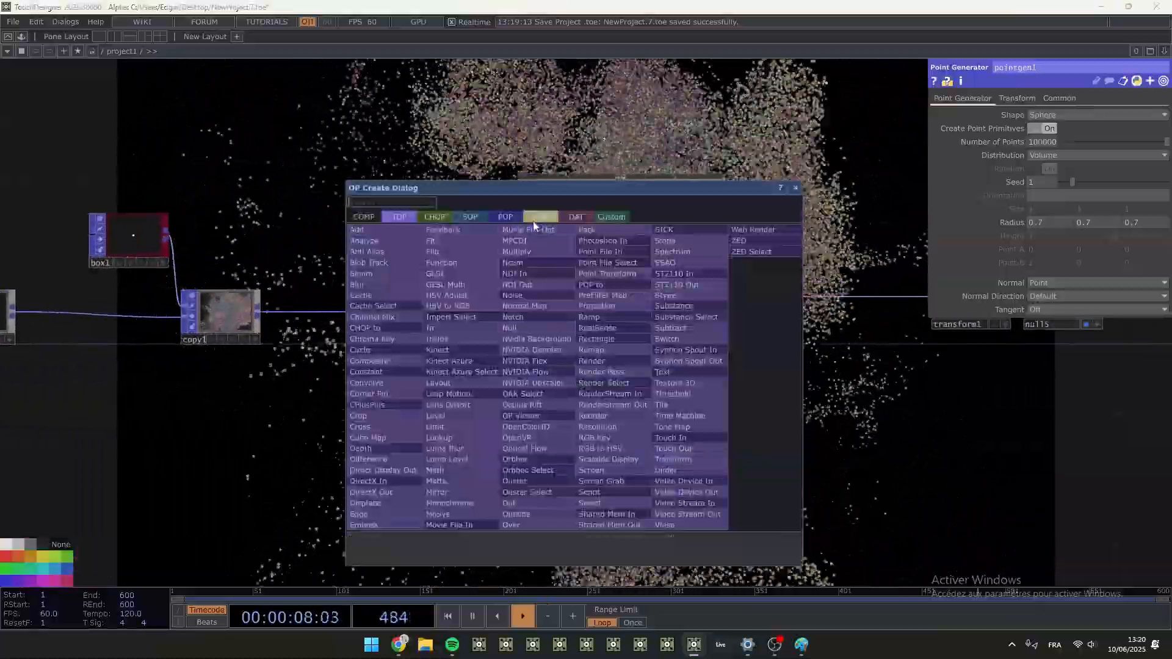
click(534, 219)
click(366, 317)
click(562, 381)
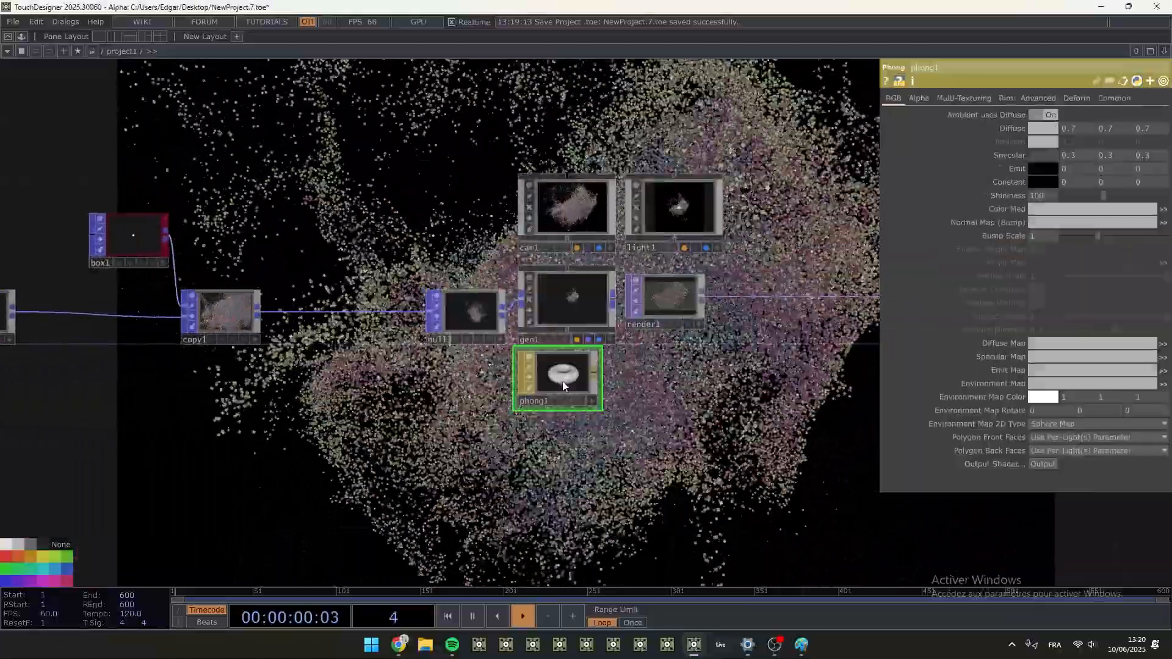
- Try the Soft, 2D Mapped shadow type on light1 and expand its shadow resolution parameters
drag(665, 398, 523, 397)
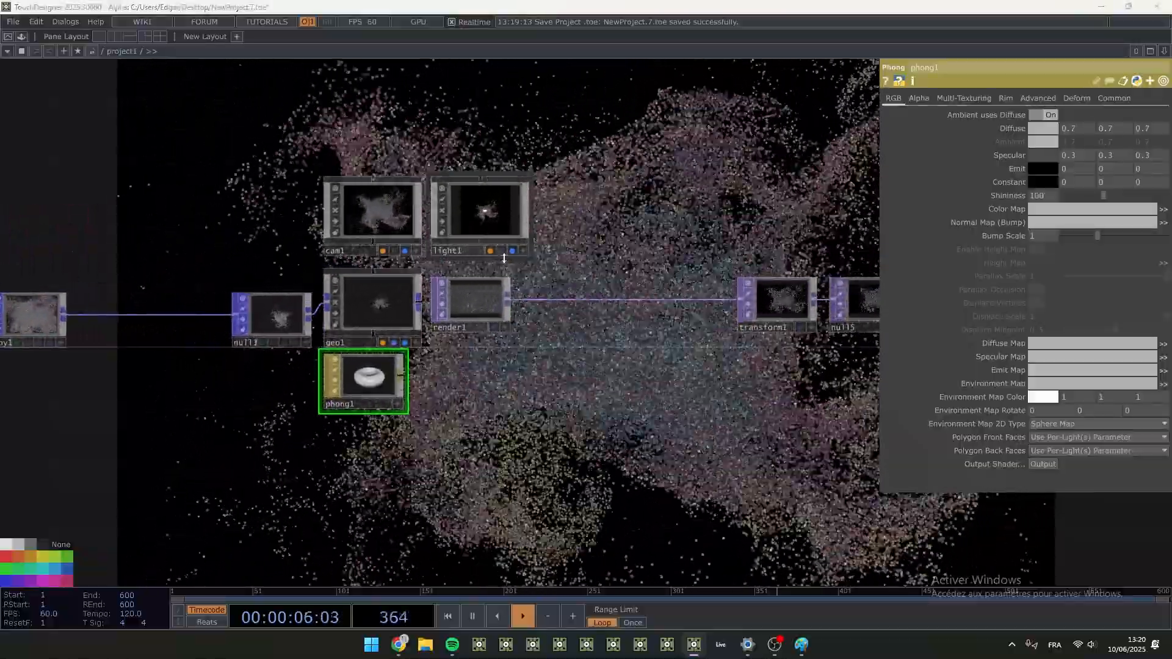
click(523, 251)
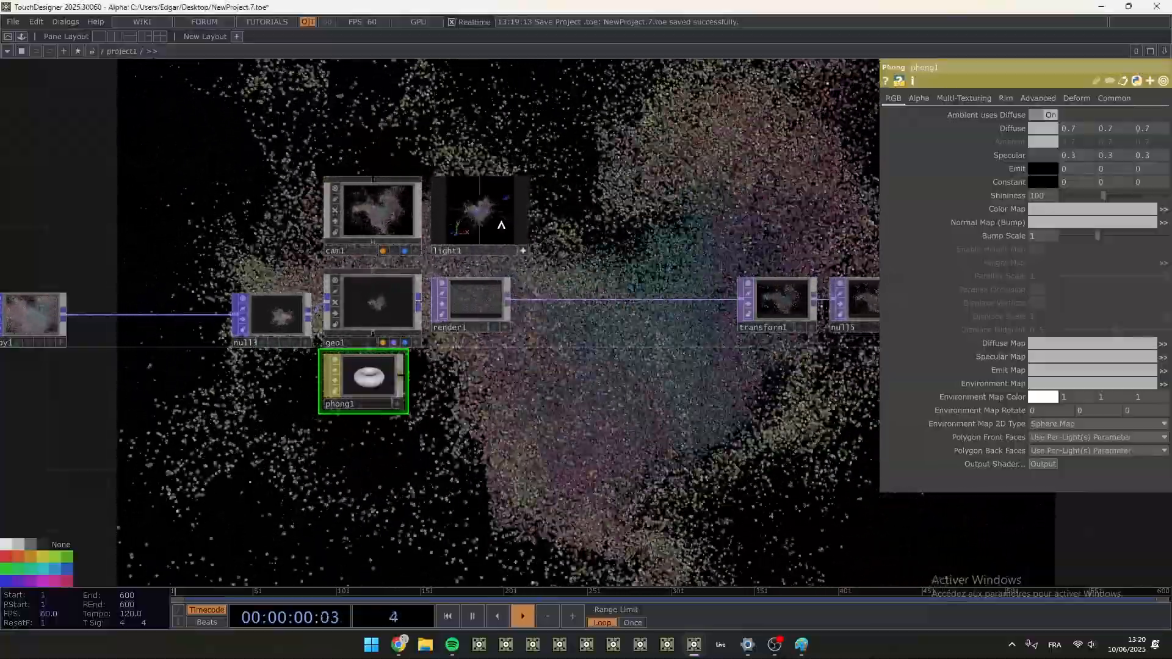
scroll(555, 215, up, 5)
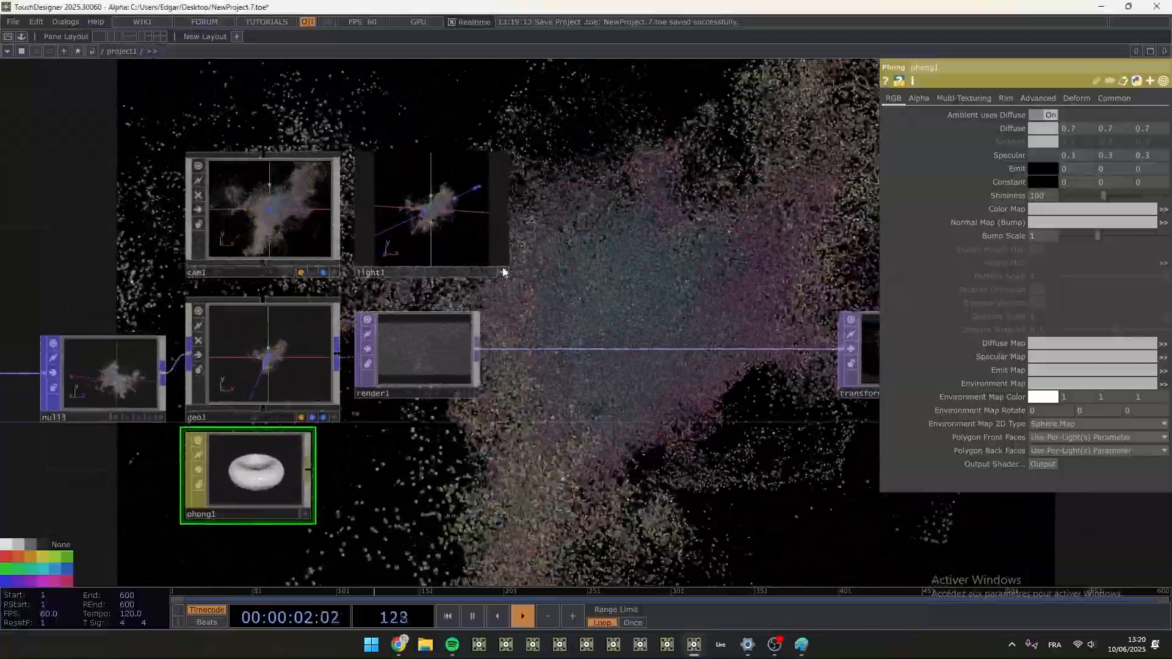
click(491, 242)
click(1005, 99)
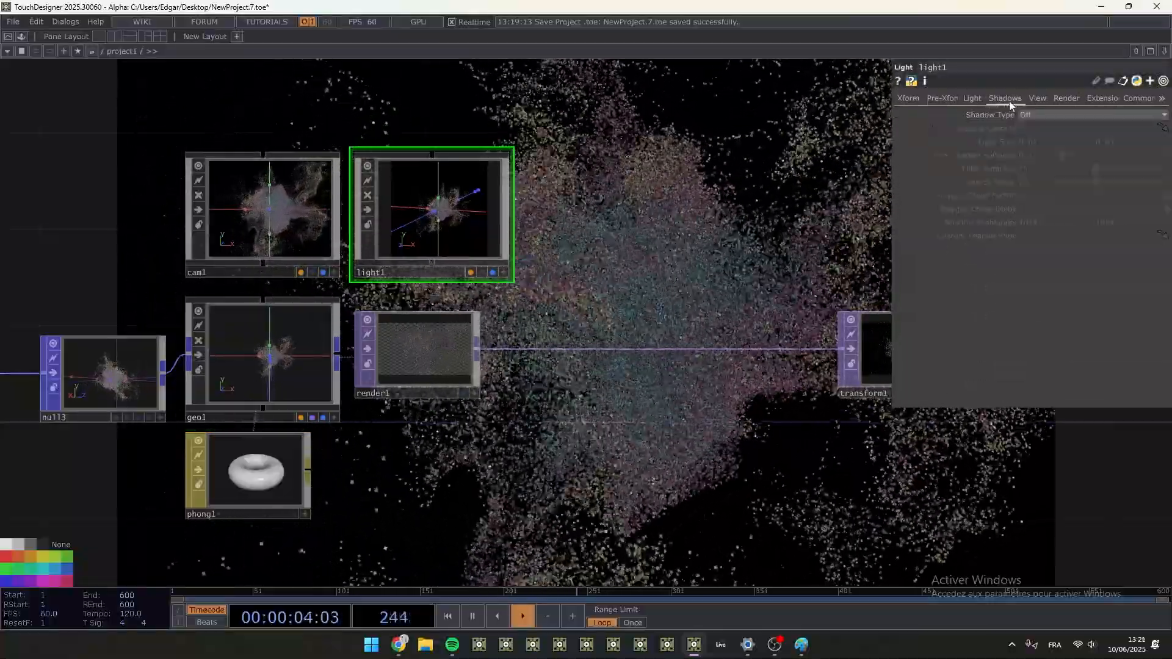
click(1043, 115)
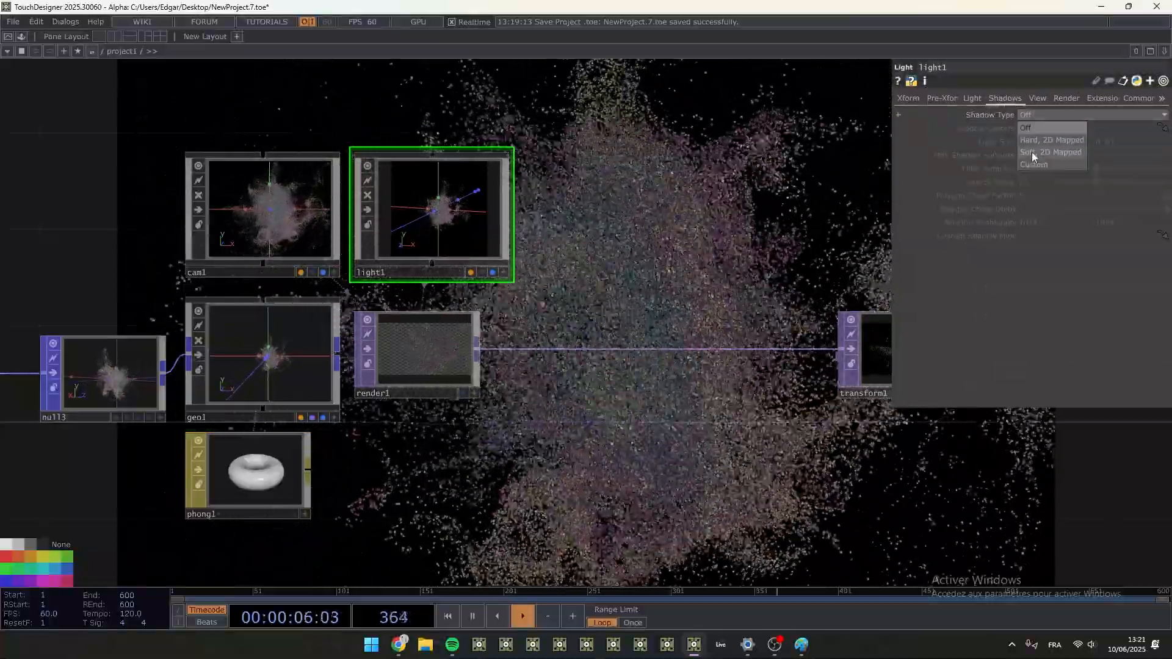
click(1032, 153)
click(974, 222)
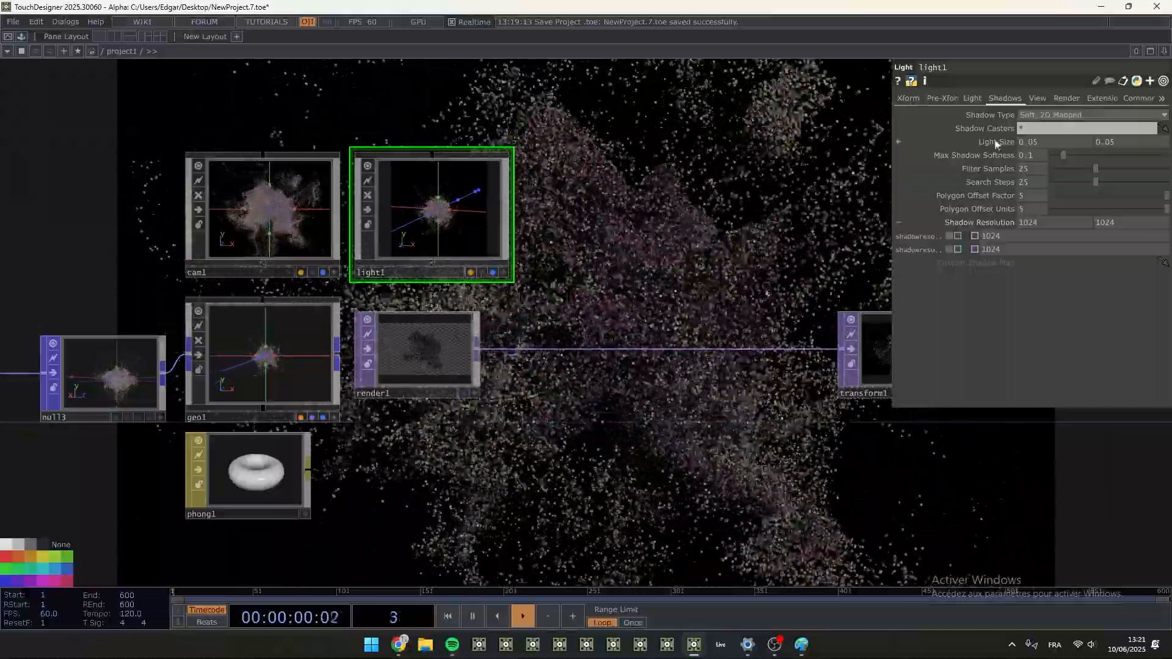
- Compare light1's Hard, 2D Mapped and Soft, 2D Mapped shadows with no shadows, and set the shadow type to Off
click(1041, 114)
click(1031, 140)
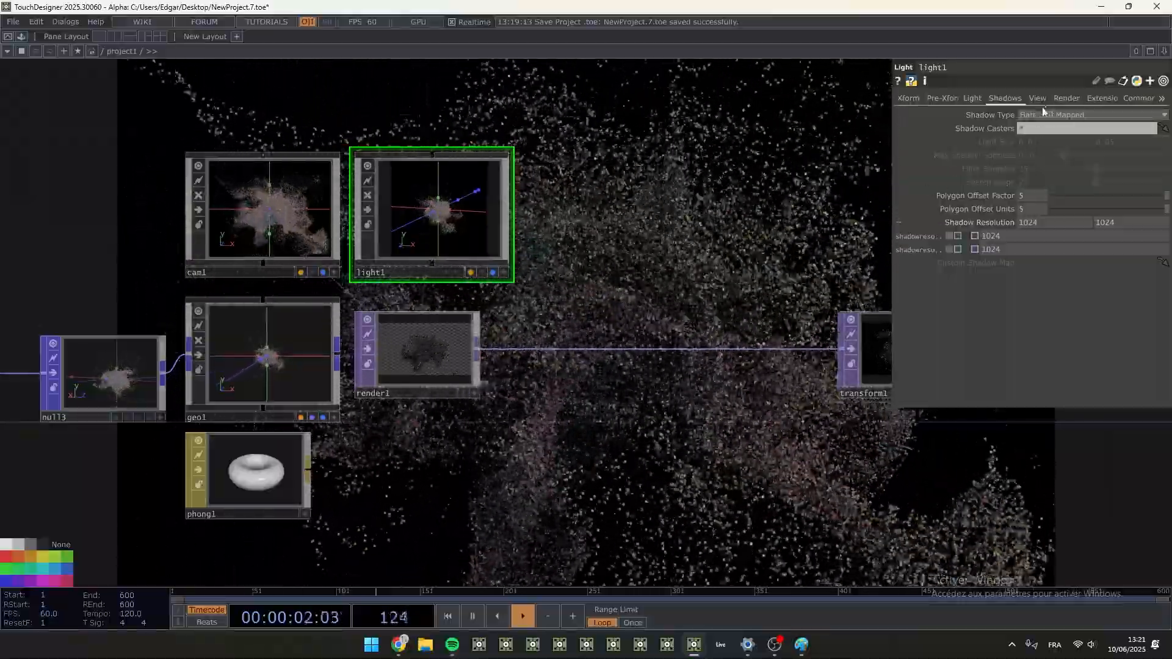
click(1041, 115)
click(1037, 126)
click(1043, 116)
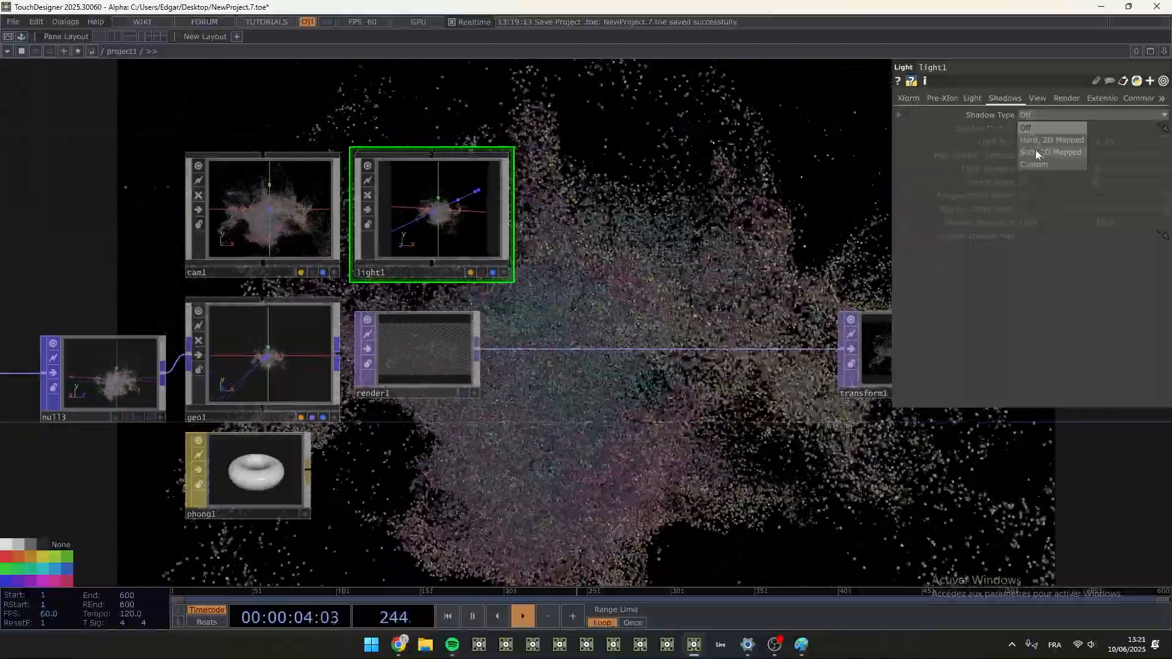
click(1036, 152)
click(1058, 116)
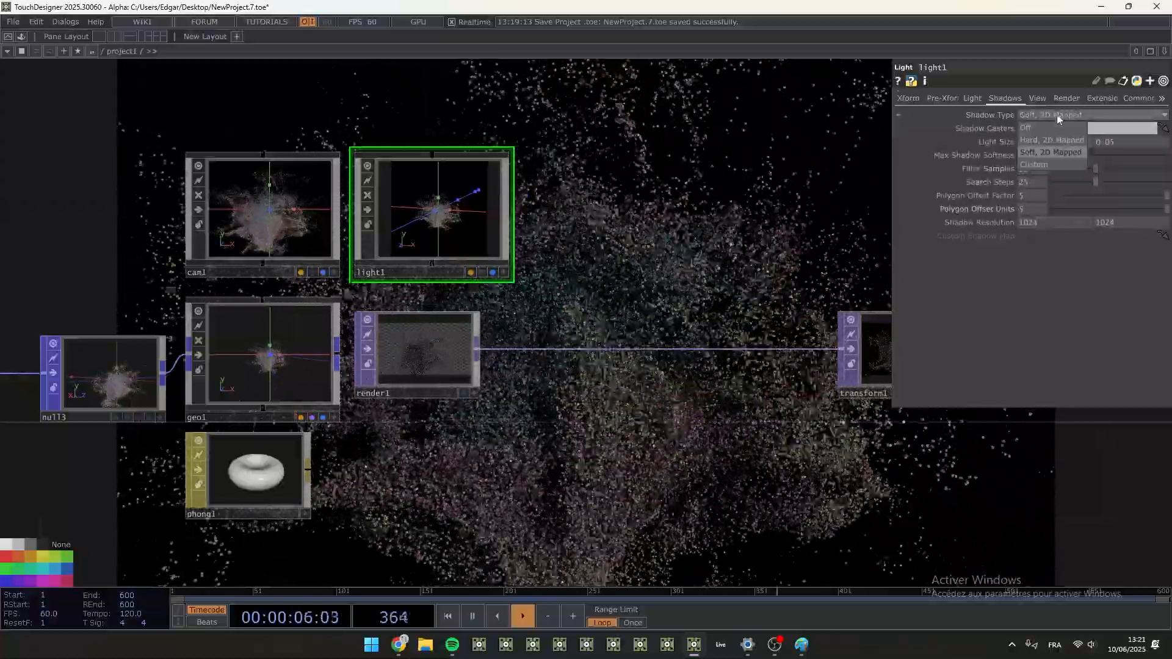
click(1049, 127)
- Connect random2's output directly to null3 so the chain skips copy1
drag(430, 487, 545, 333)
drag(452, 400, 647, 383)
scroll(423, 371, down, 2)
drag(351, 351, 480, 348)
scroll(408, 324, down, 1)
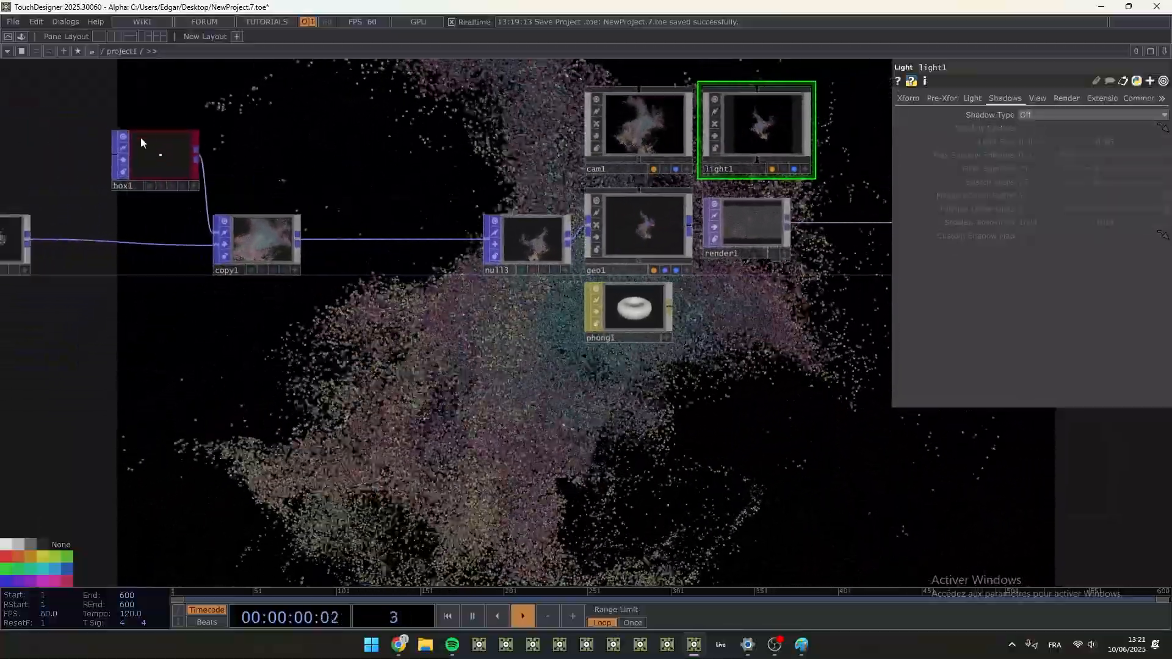
drag(27, 241, 282, 251)
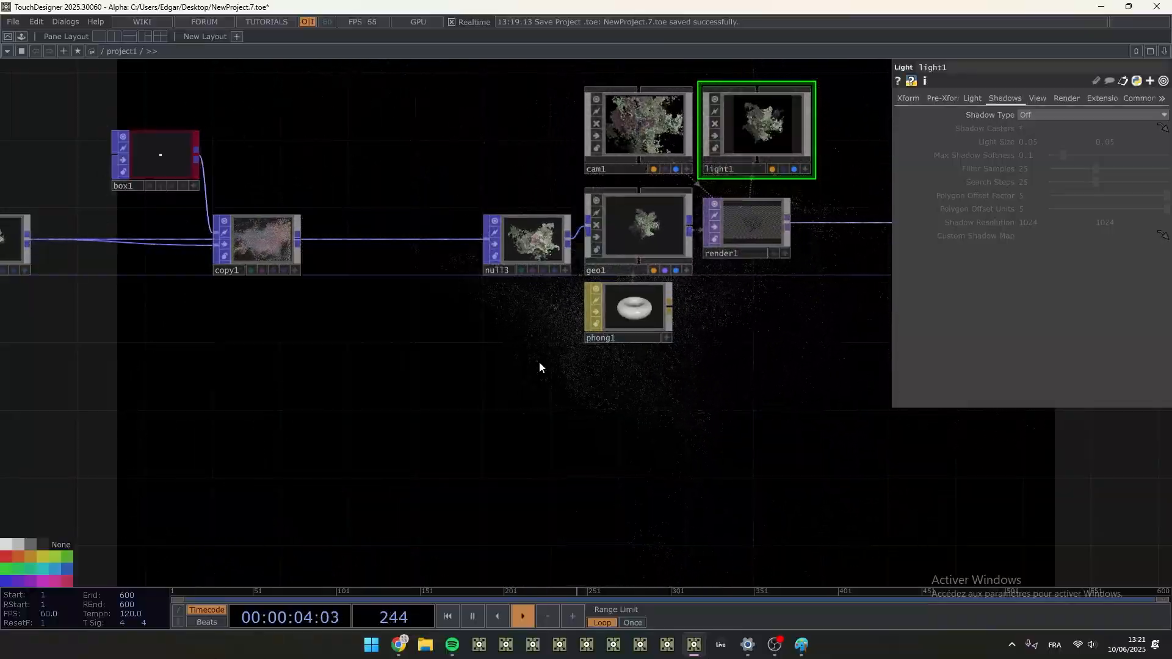
- Add a Point Sprite MAT below phong1
key(Tab)
click(502, 302)
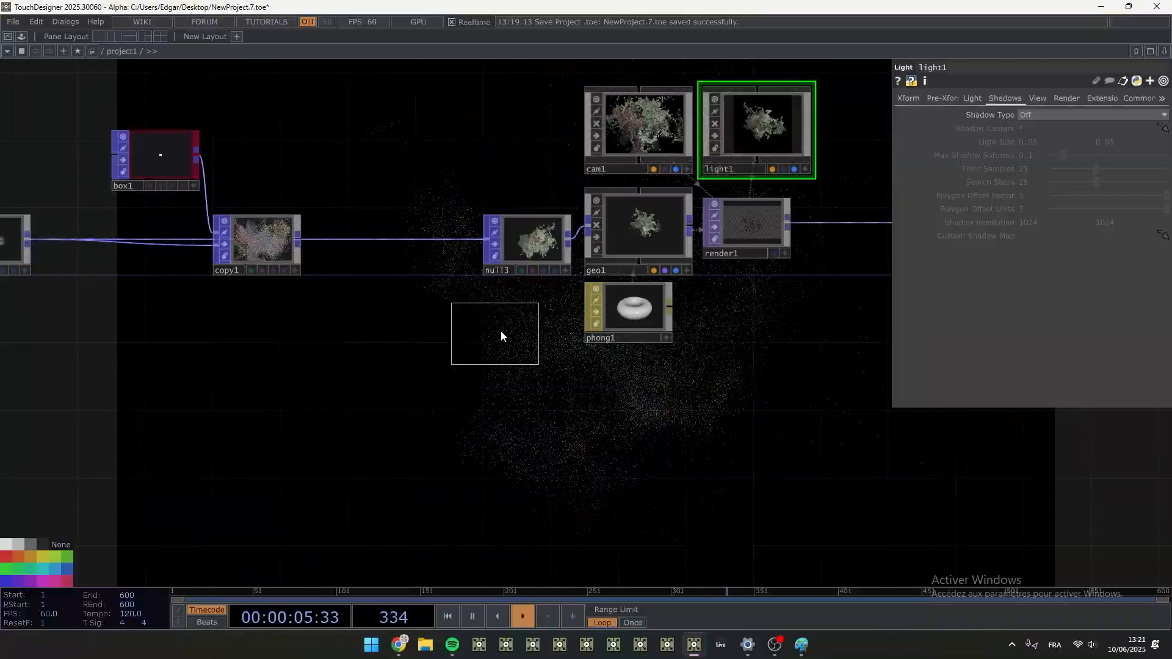
click(633, 372)
- Bypass the box1 and copy1 nodes
drag(778, 354, 594, 316)
drag(222, 410, 451, 406)
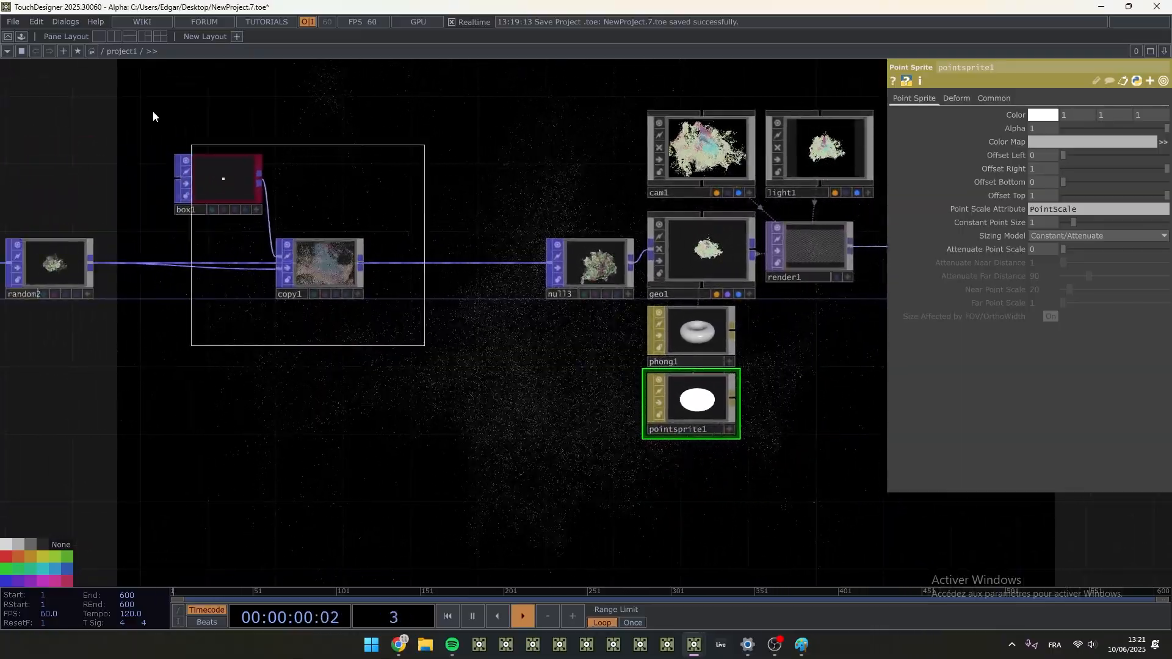
click(221, 179)
scroll(289, 271, down, 4)
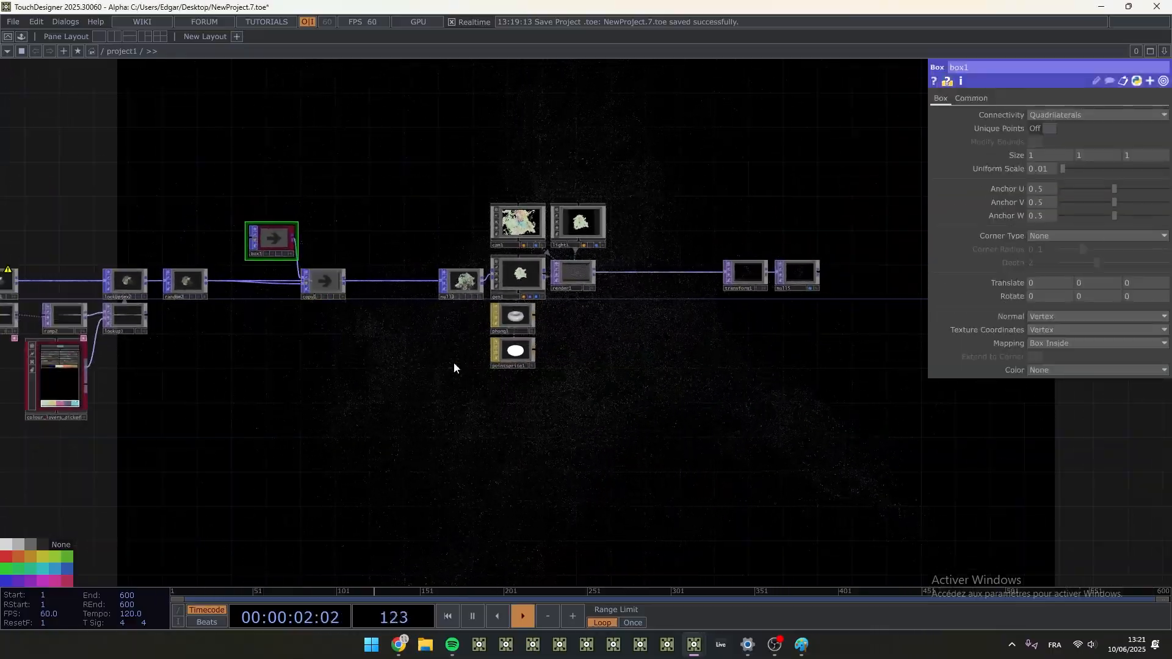
- Try a larger Constant Point Size on pointsprite1
click(513, 352)
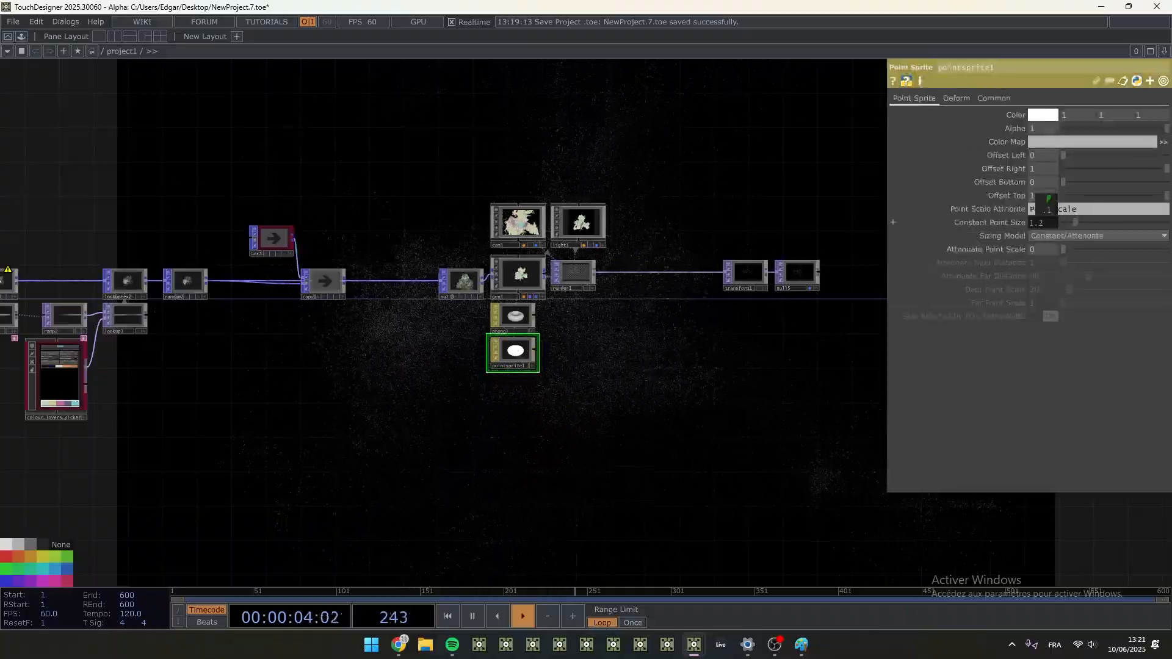
drag(1045, 205, 1047, 226)
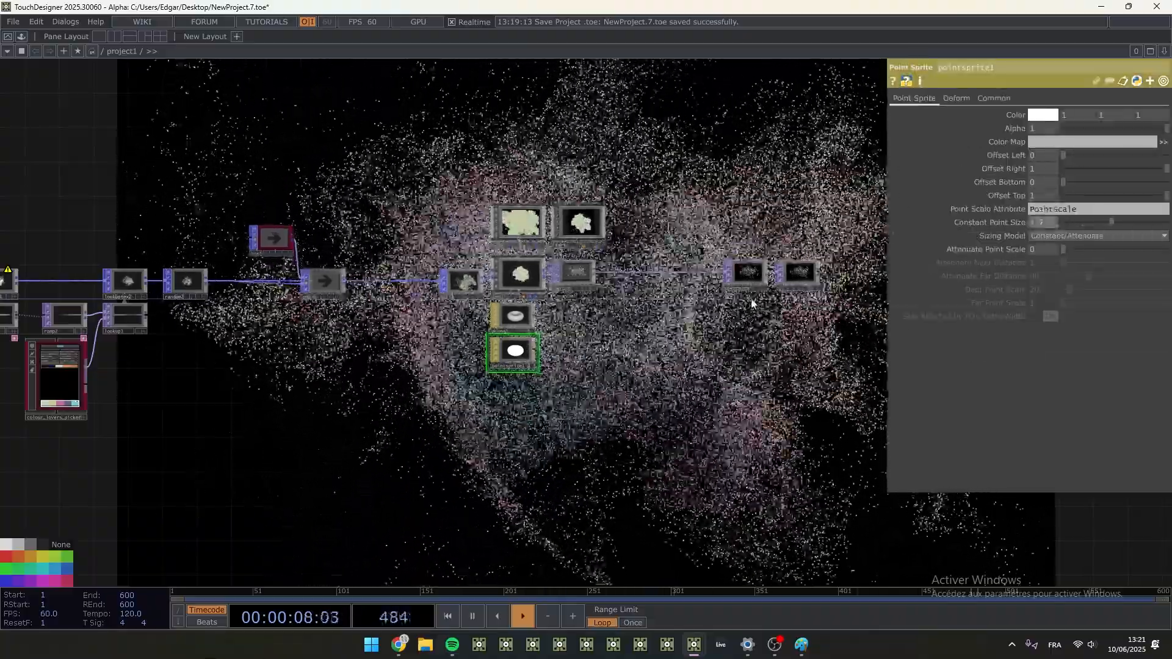
- Undo the point sprite setup, the bypassing of box1 and copy1, and the direct connection from random2 to null3
key(ctrl+z)
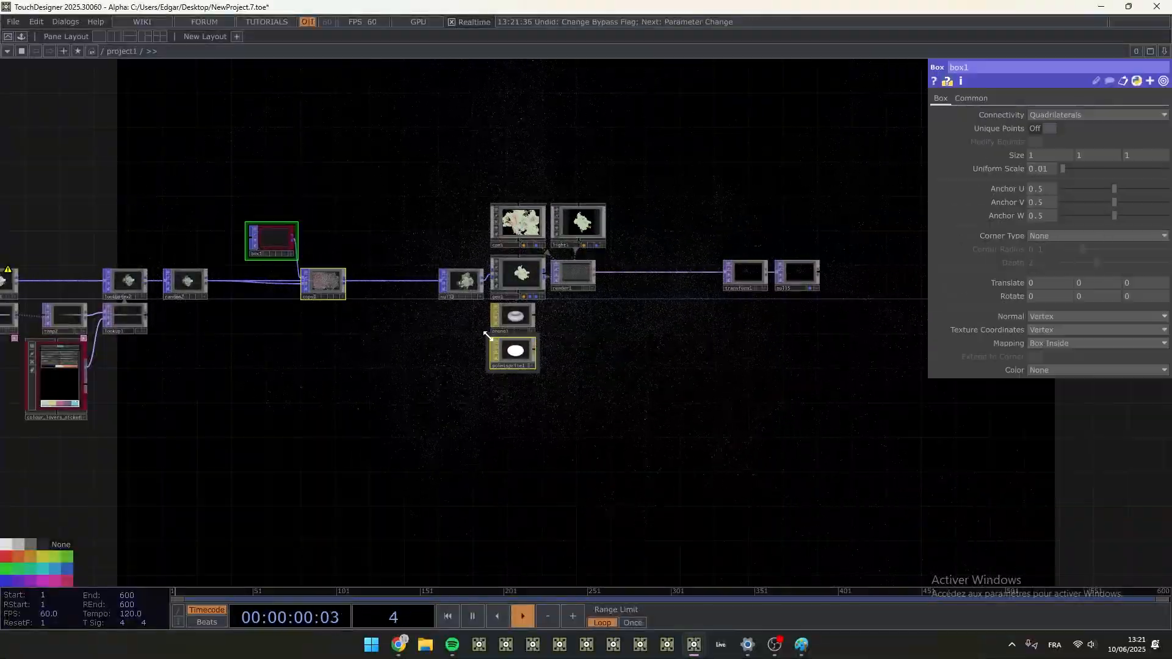
scroll(481, 307, up, 3)
key(ctrl+z)
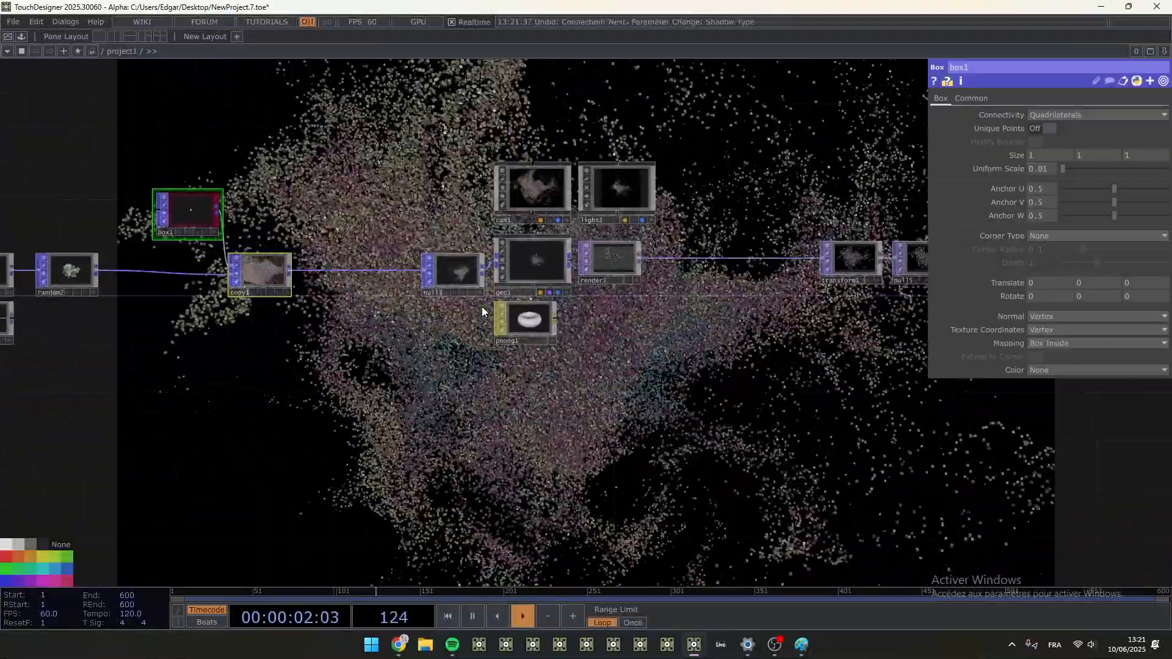
- Set light1's shadow type to Soft, 2D Mapped
click(625, 186)
drag(739, 184, 676, 243)
scroll(676, 243, up, 4)
click(1054, 117)
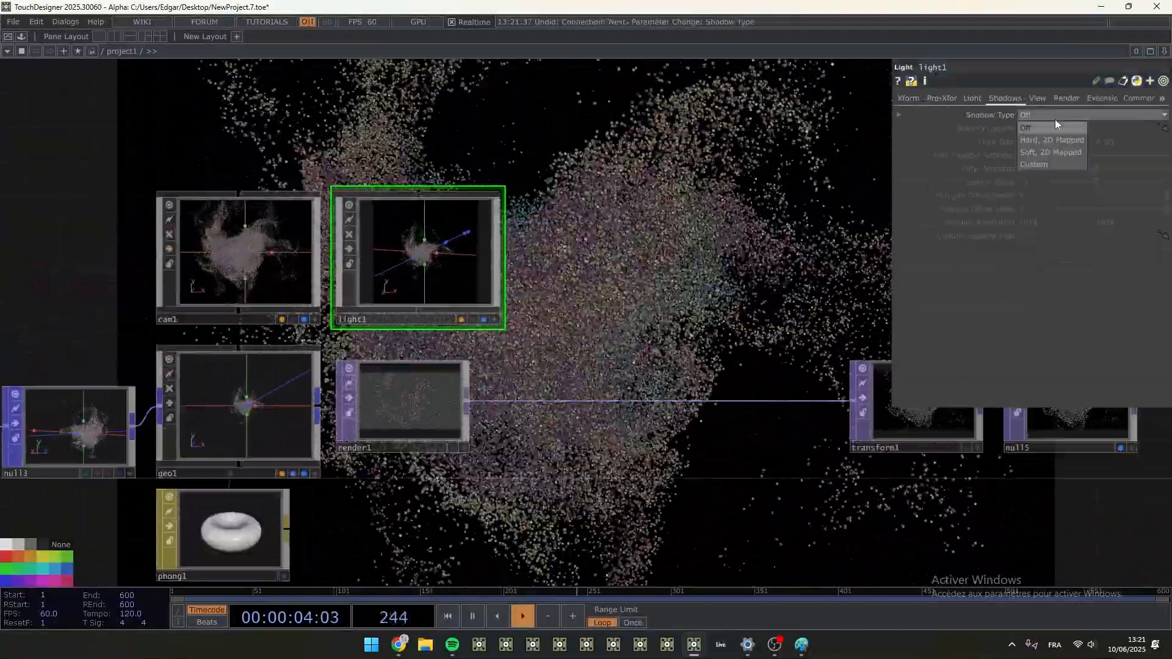
click(1049, 152)
- Set light1's first Shadow Resolution value to 4096*3 and link the second to it with me.par.shadowresolution1
click(983, 221)
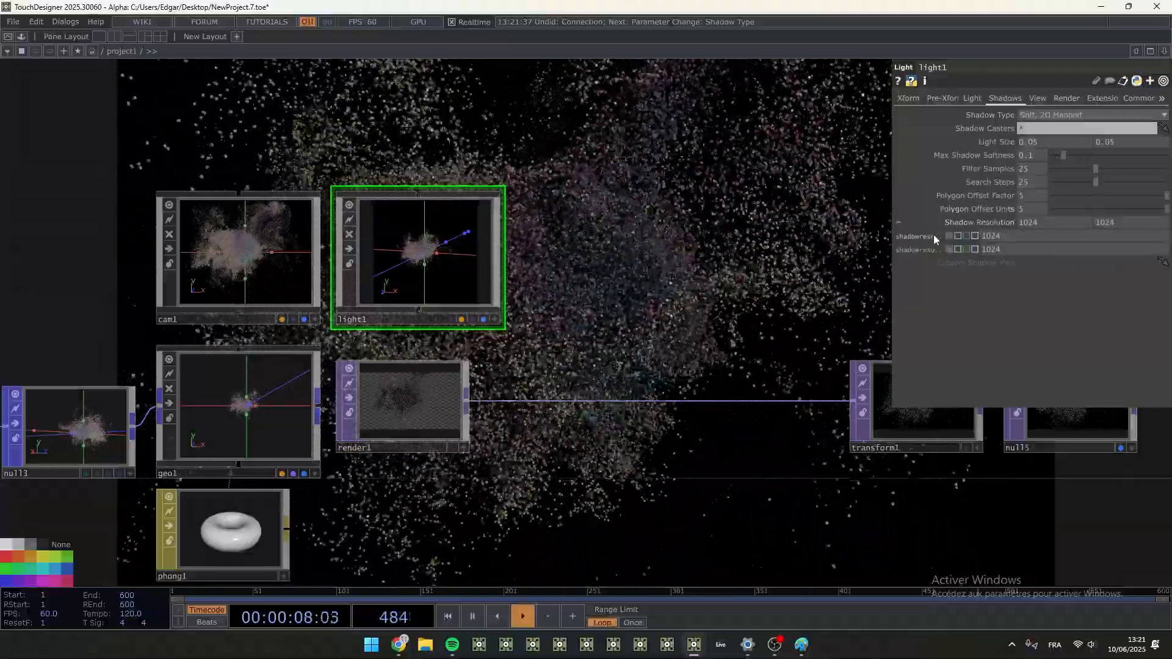
drag(933, 236, 1001, 249)
click(1004, 244)
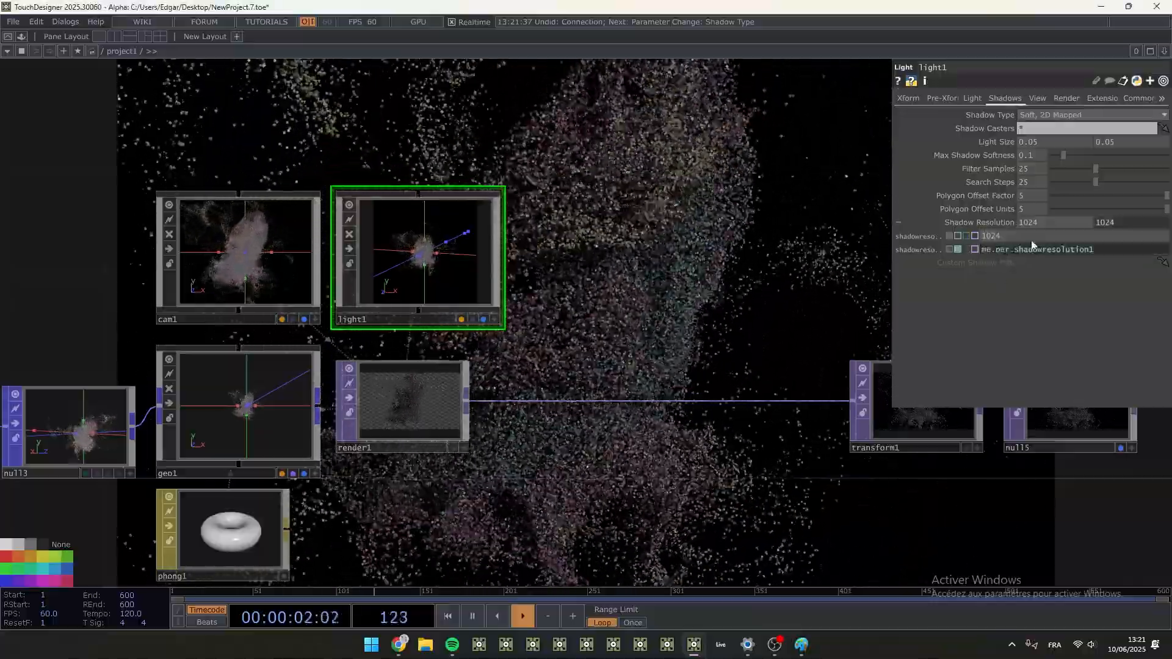
drag(698, 288, 464, 356)
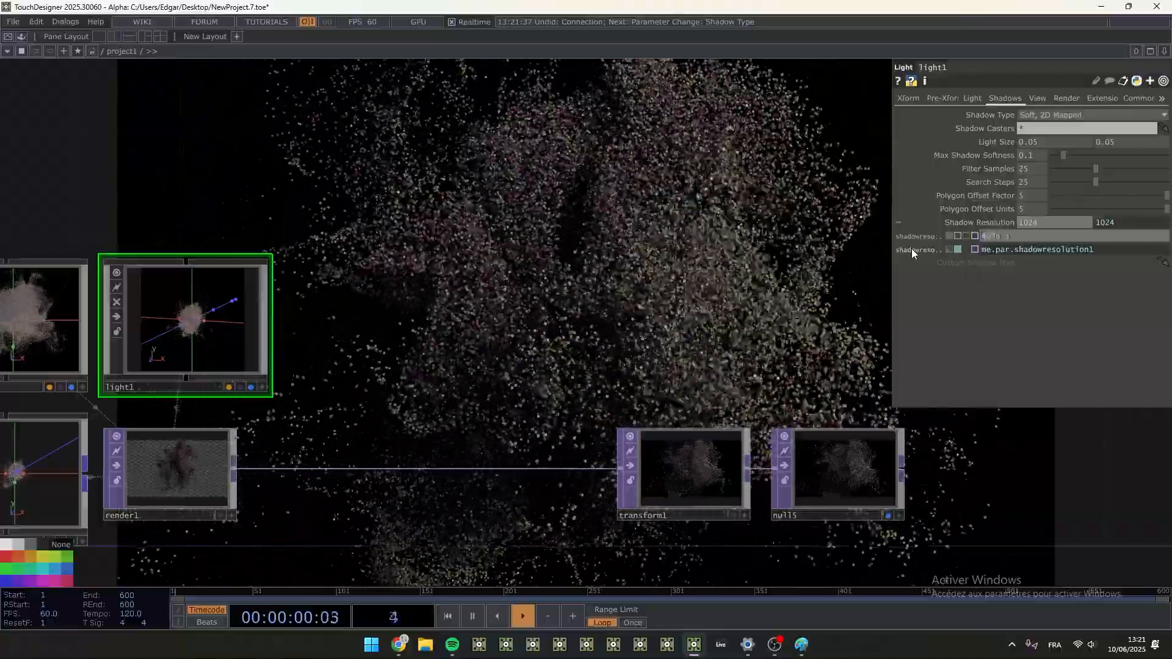
key(Return)
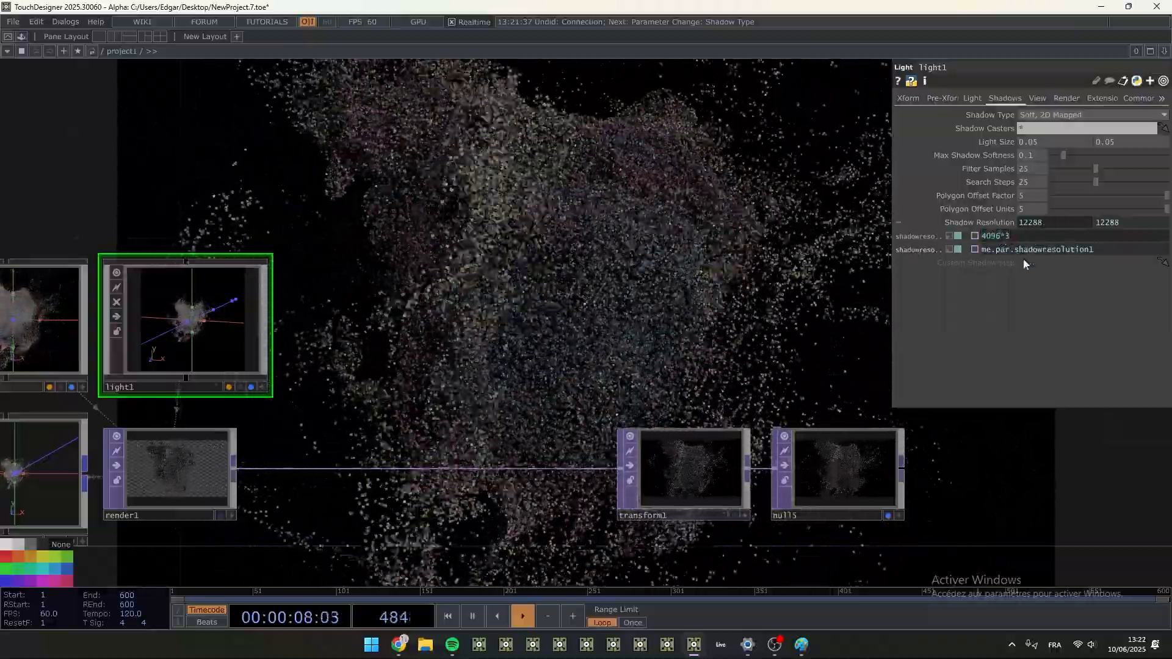
- Set phong1's diffuse color to 0.5 and its specular color to 3 on all three channels
scroll(510, 283, down, 1)
scroll(510, 283, down, 2)
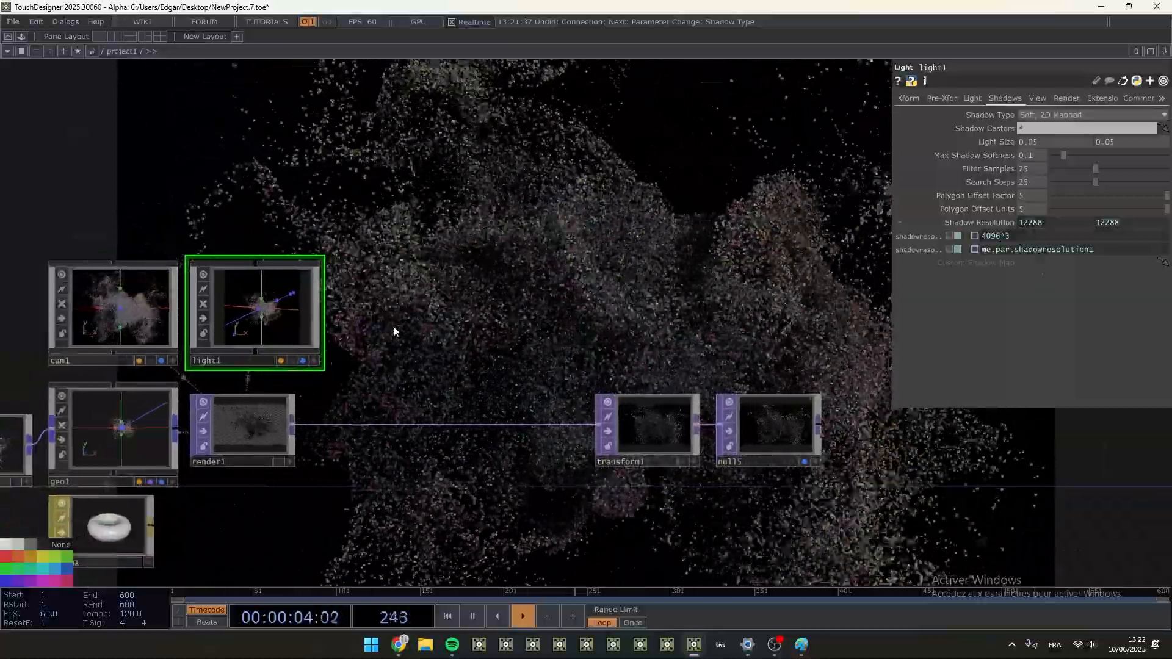
drag(401, 349, 562, 319)
drag(135, 254, 474, 280)
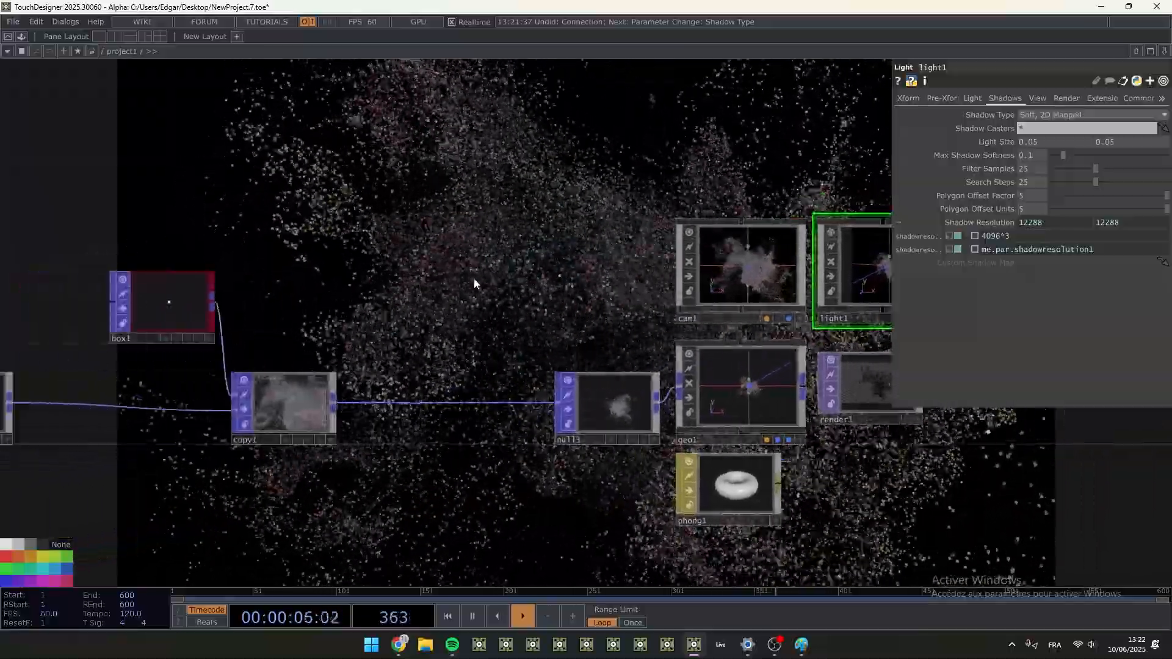
scroll(392, 280, down, 3)
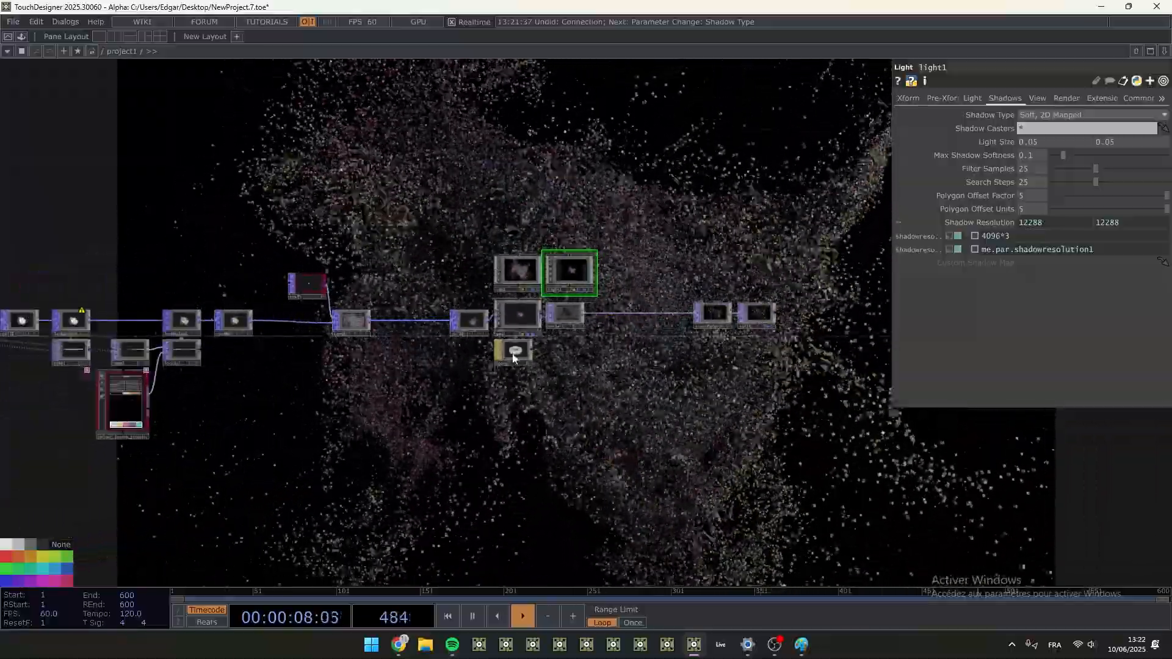
click(513, 351)
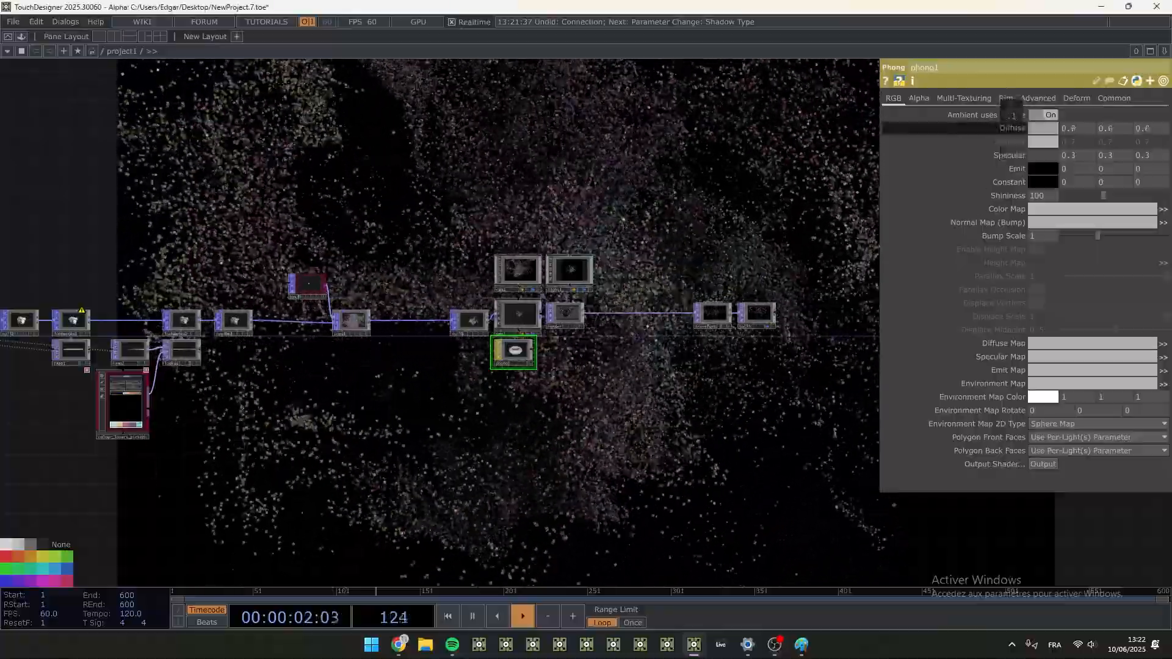
scroll(506, 353, up, 3)
scroll(576, 329, up, 1)
drag(754, 400, 748, 479)
drag(1009, 156, 1010, 138)
drag(579, 503, 198, 589)
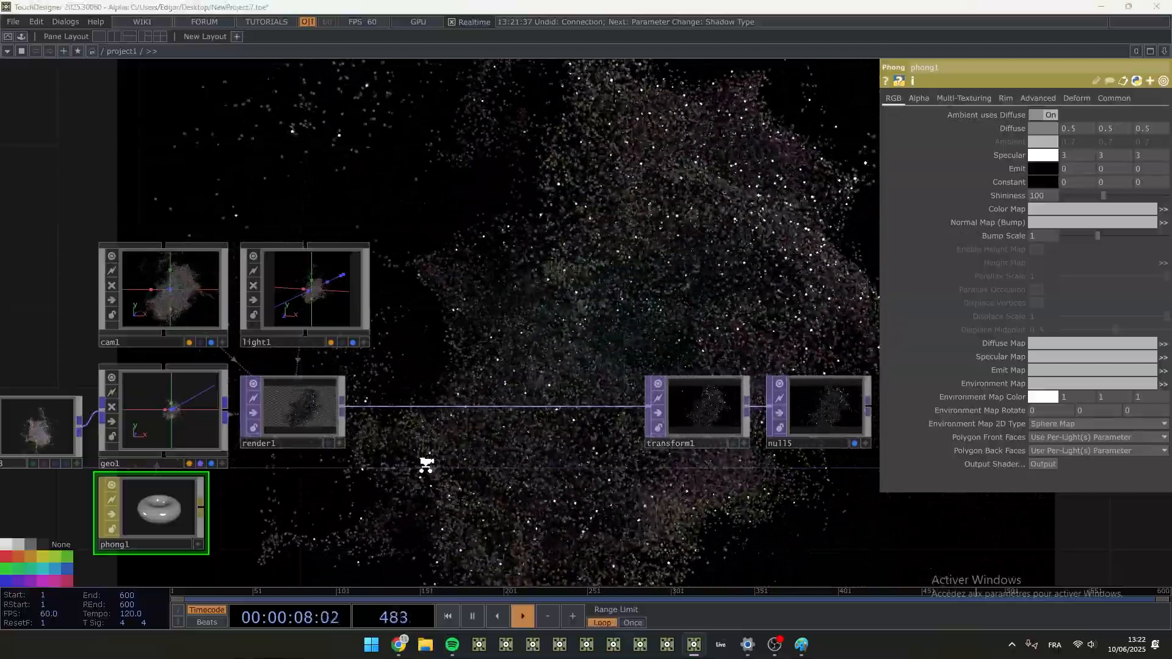
- Move transform1 and null5 farther from render1 and insert a Bloom TOP between render1 and transform1
scroll(425, 465, down, 3)
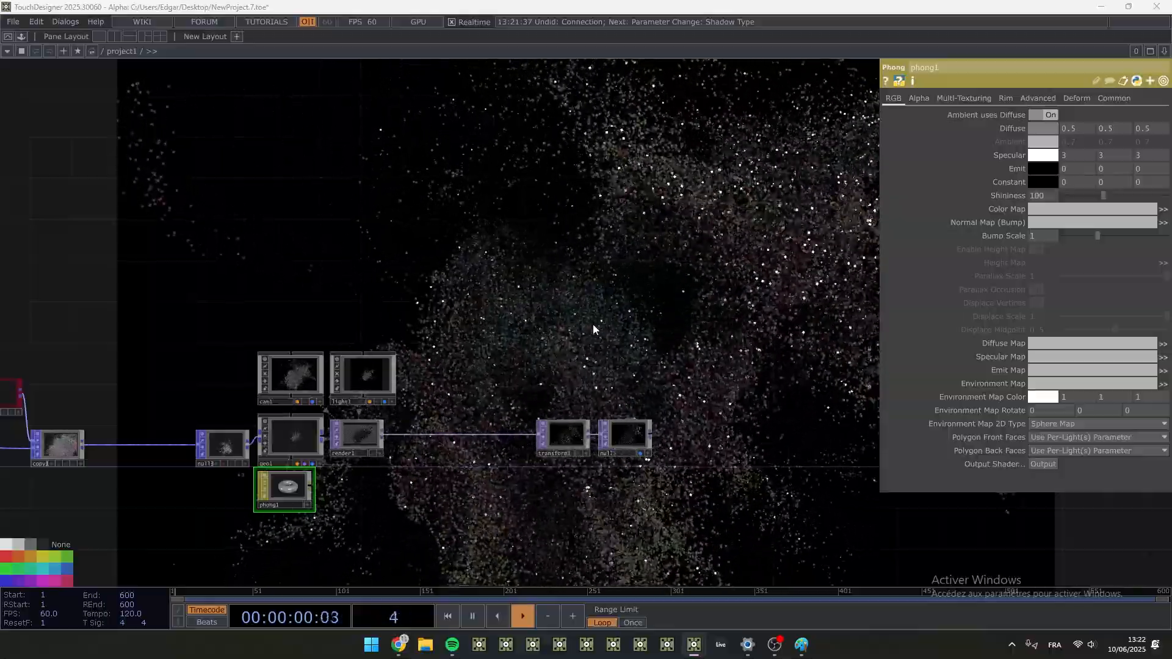
right_drag(725, 505, 560, 444)
drag(560, 443, 690, 433)
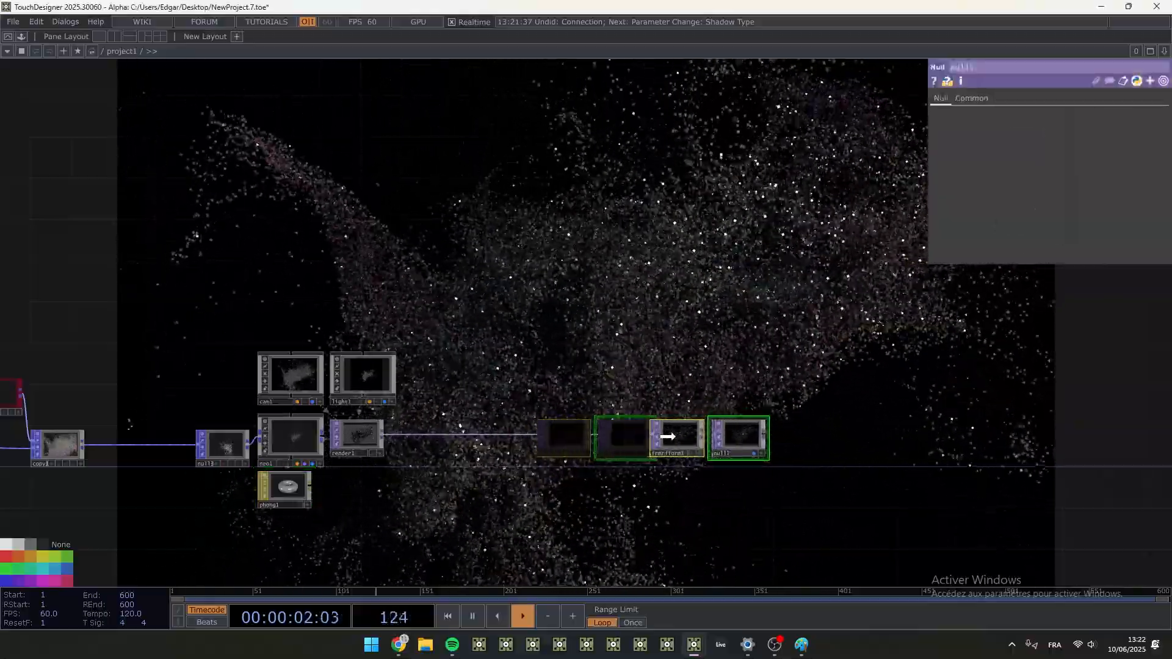
scroll(536, 471, up, 3)
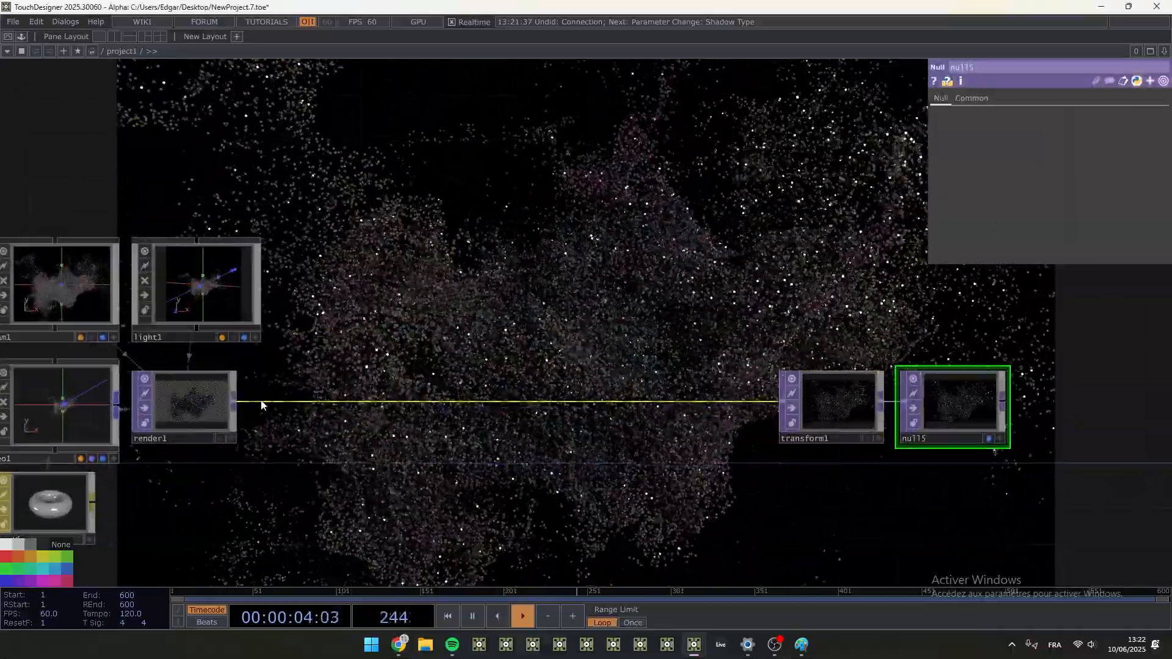
key(Tab)
text(b)
click(20, 298)
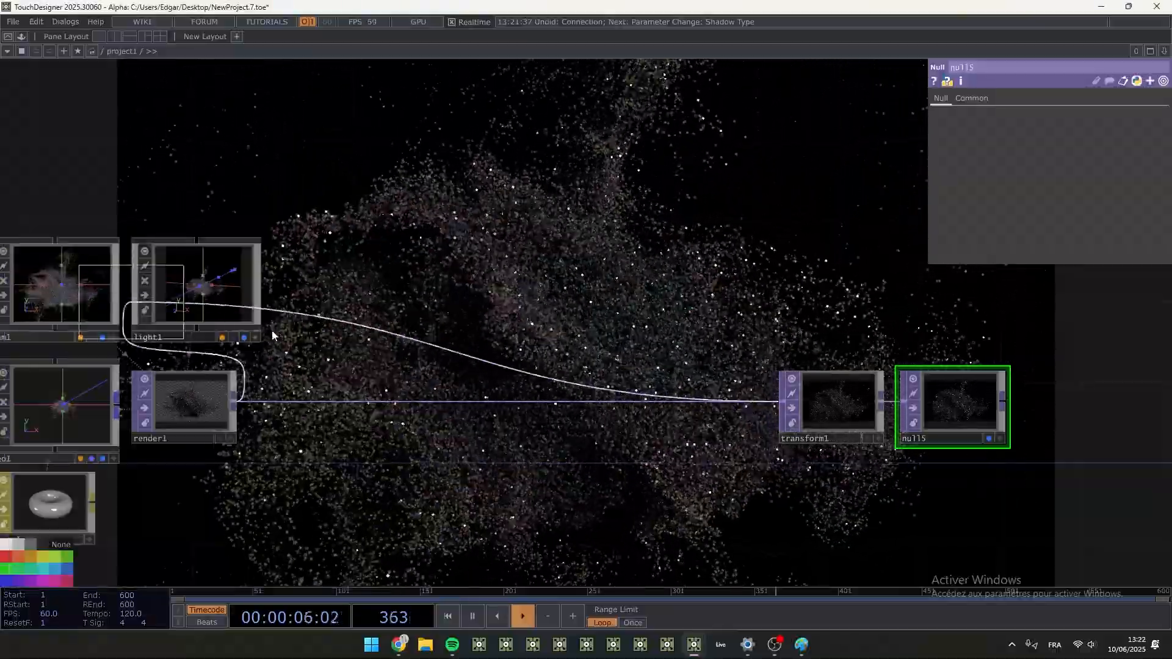
click(381, 408)
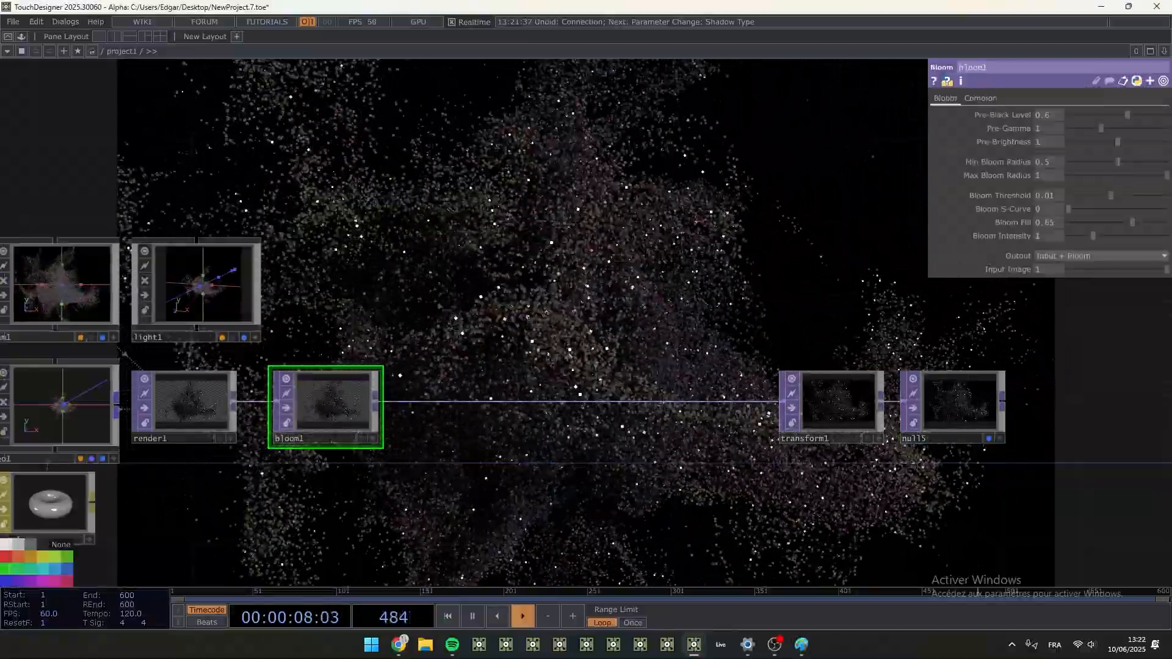
- Set bloom1's Pre-Black Level and Min Bloom Radius to 0, Bloom Threshold to 0.016, Bloom Fill to 0.74 and Bloom Intensity to 0.7
drag(1044, 116, 1005, 102)
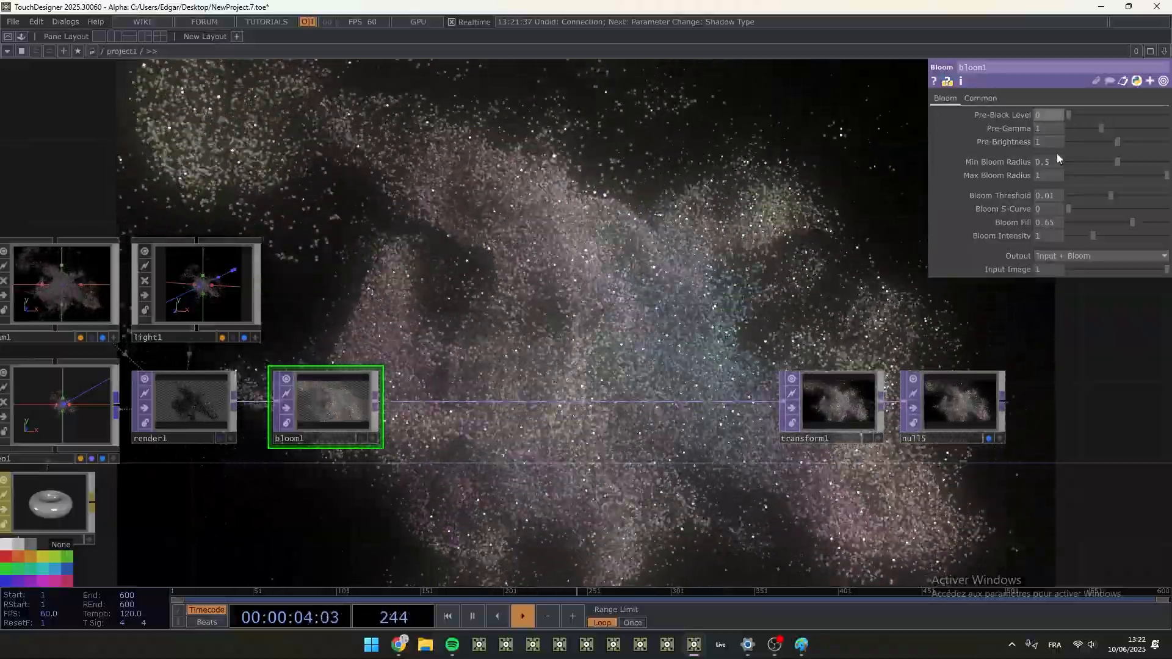
drag(1125, 162, 1047, 161)
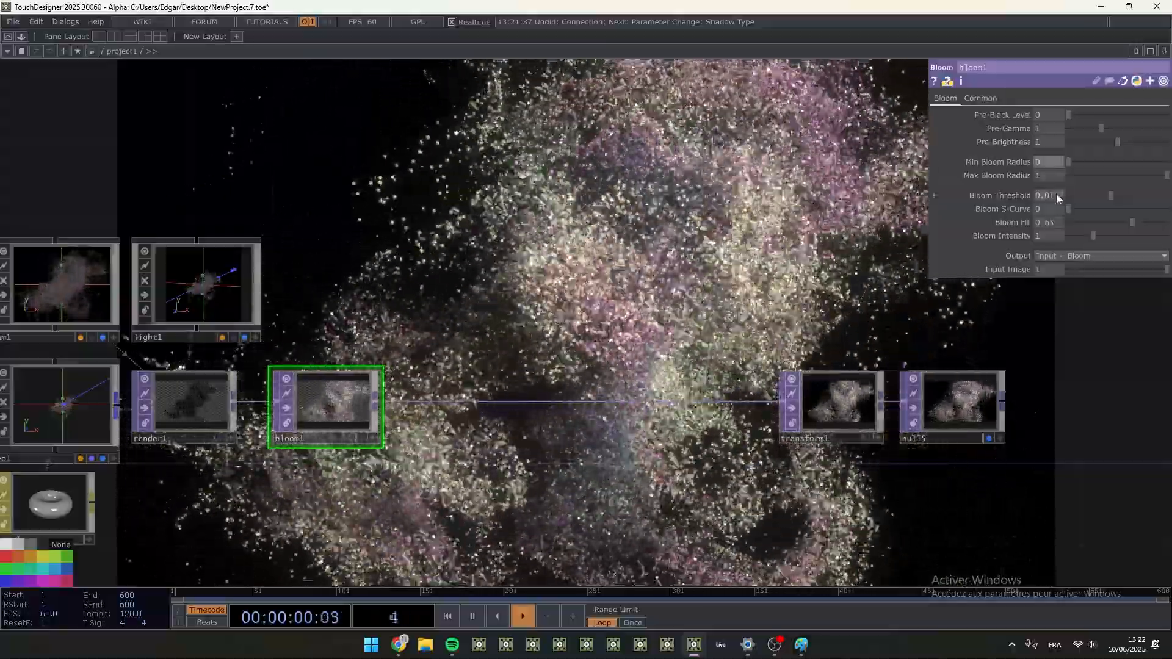
drag(1056, 193, 1062, 211)
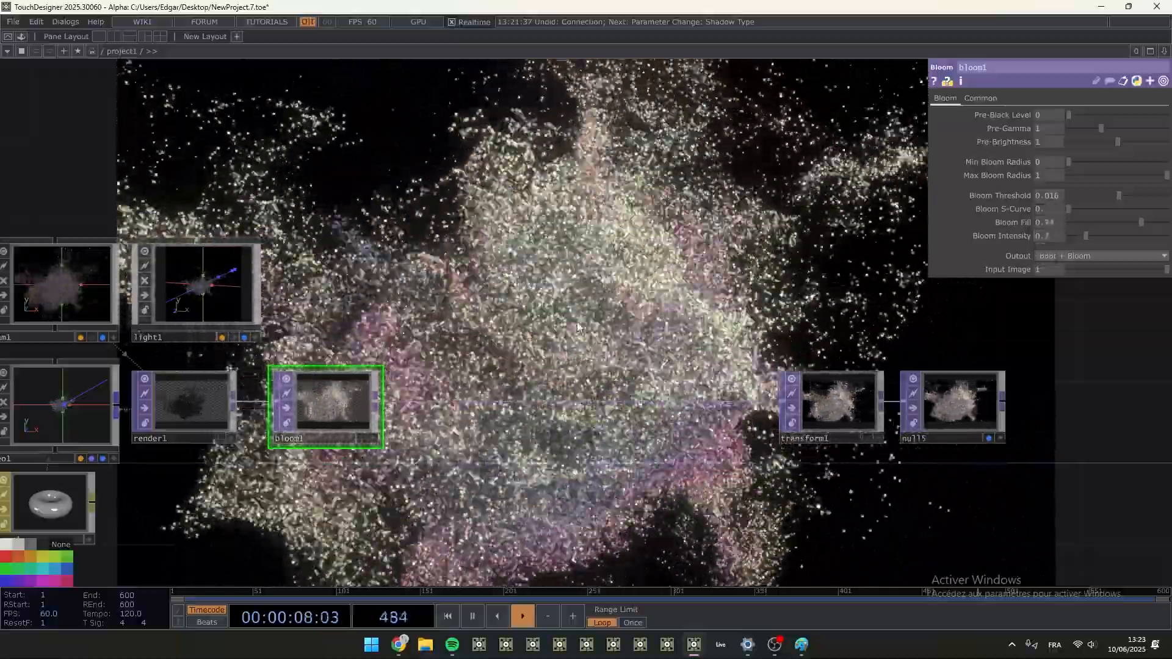
- Pause playback, examine the network and render in the NewProject.28 reference project, and resume playback in NewProject.7
scroll(577, 319, down, 6)
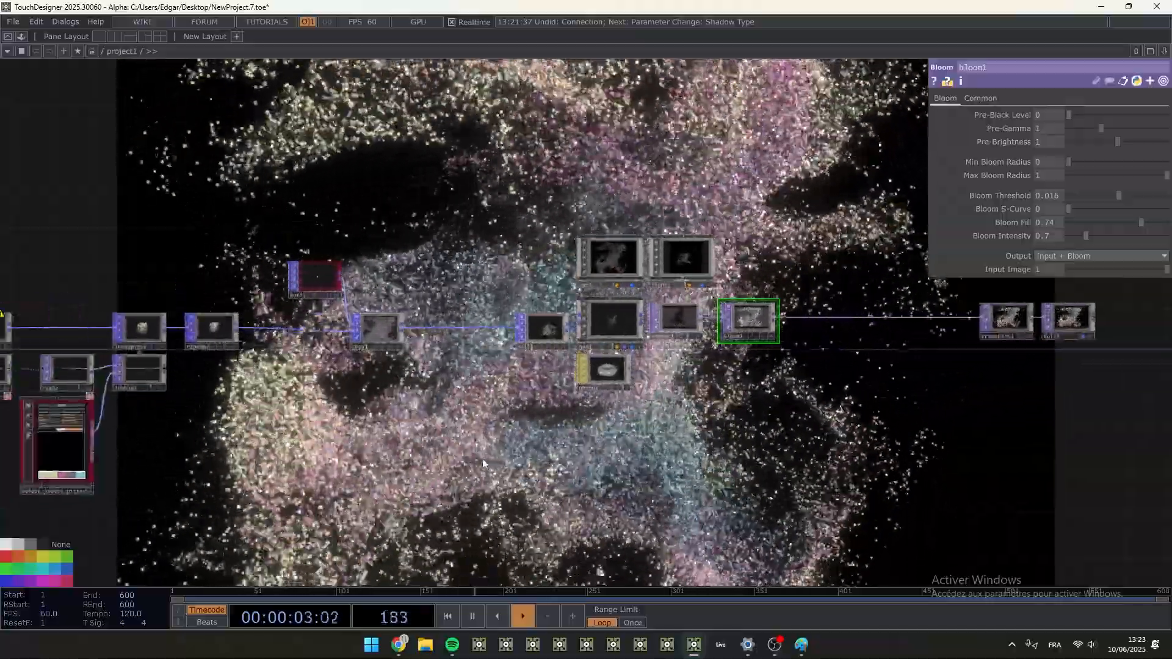
drag(483, 464, 793, 425)
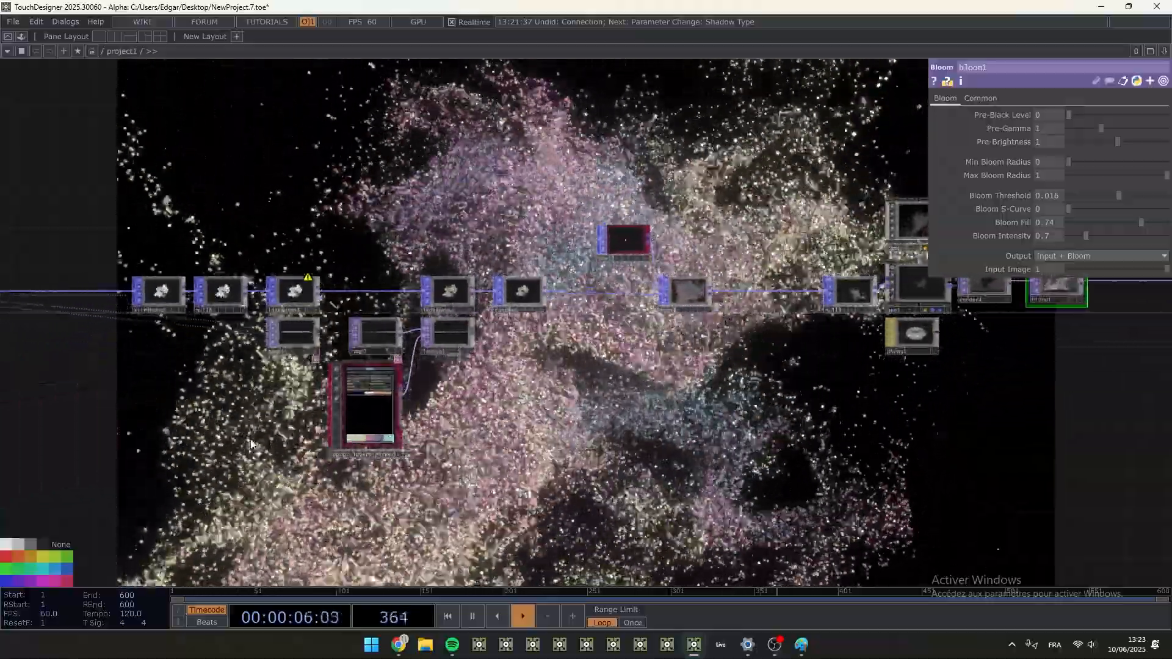
key(space)
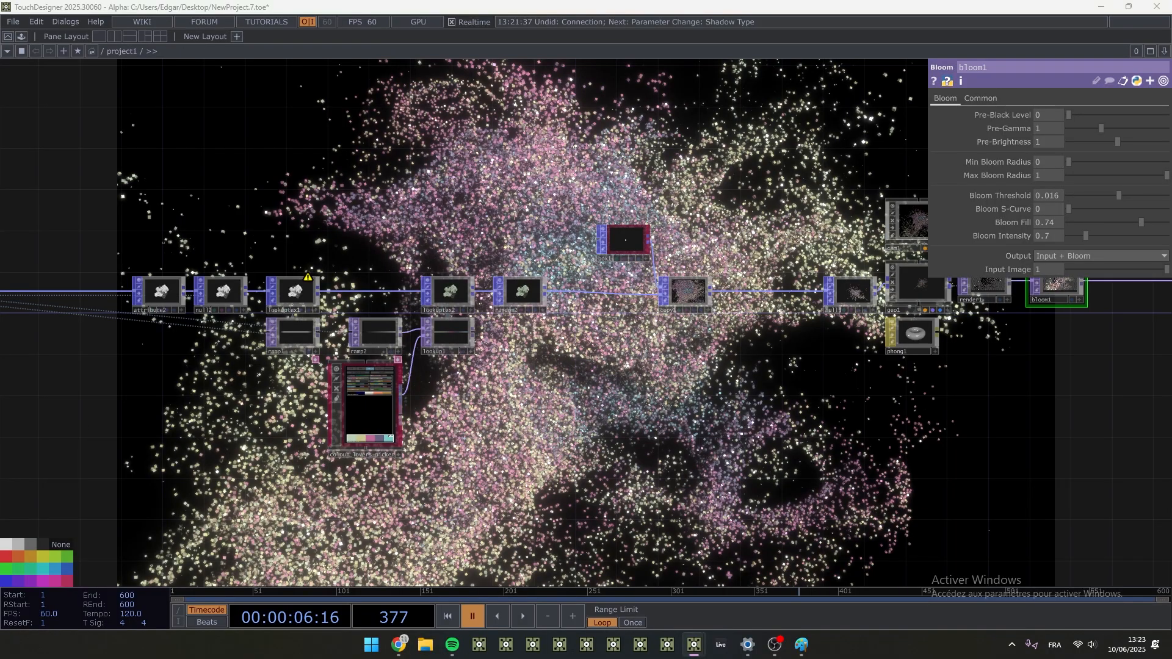
drag(0, 122, 375, 1)
drag(333, 463, 706, 471)
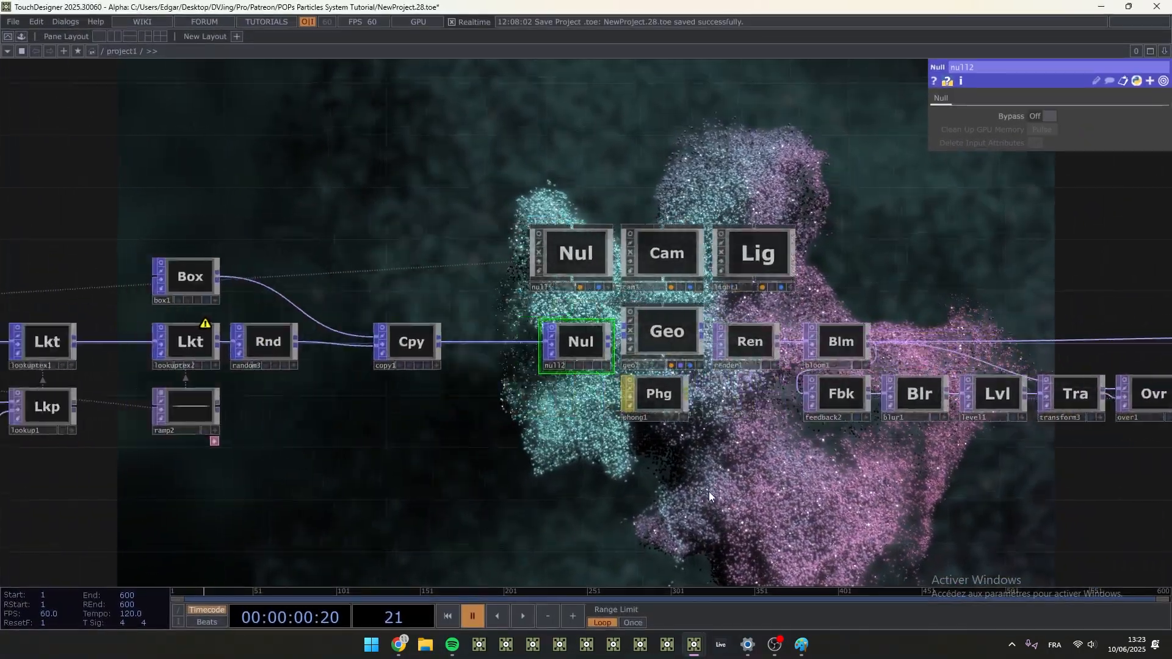
key(space)
drag(443, 255, 645, 401)
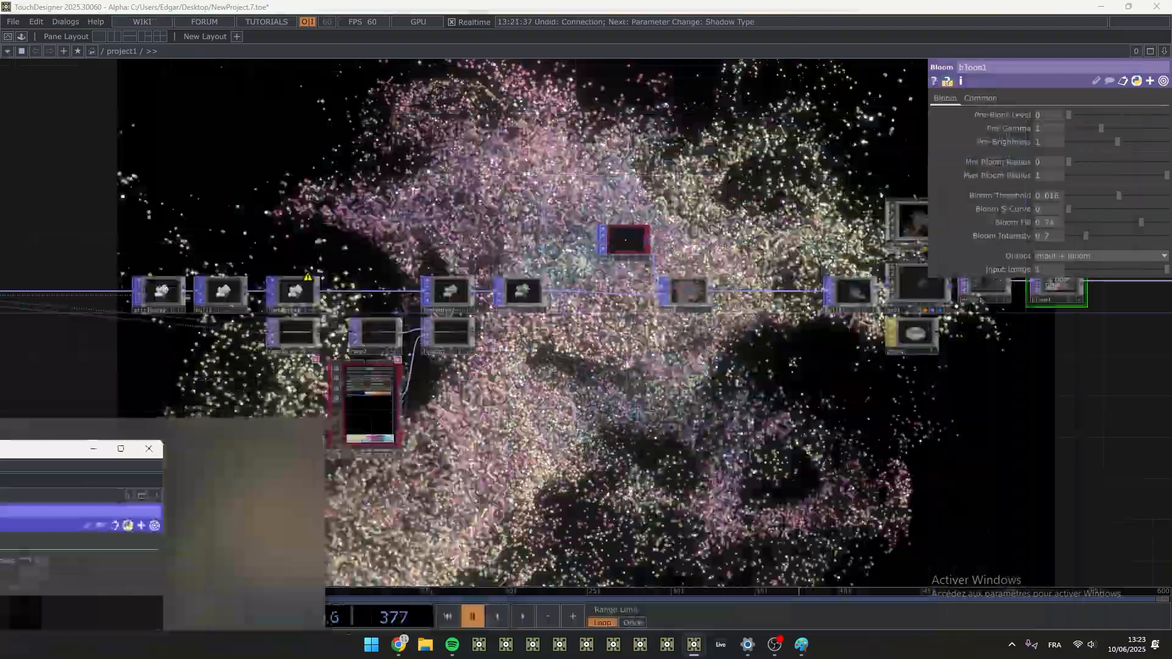
scroll(482, 409, down, 5)
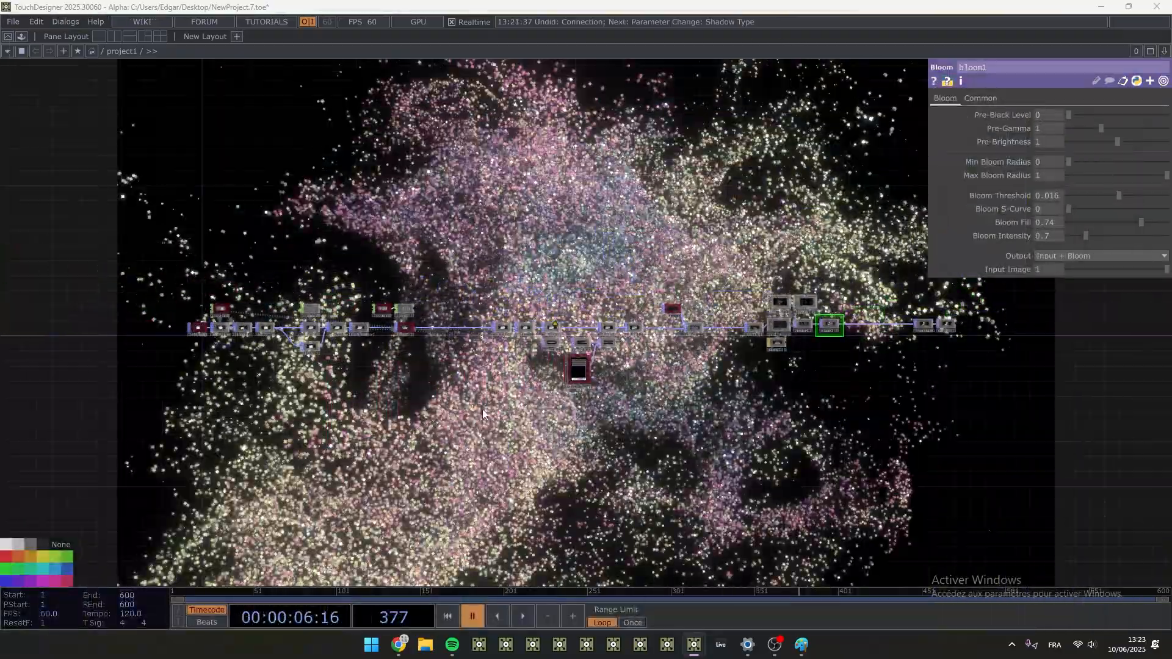
key(space)
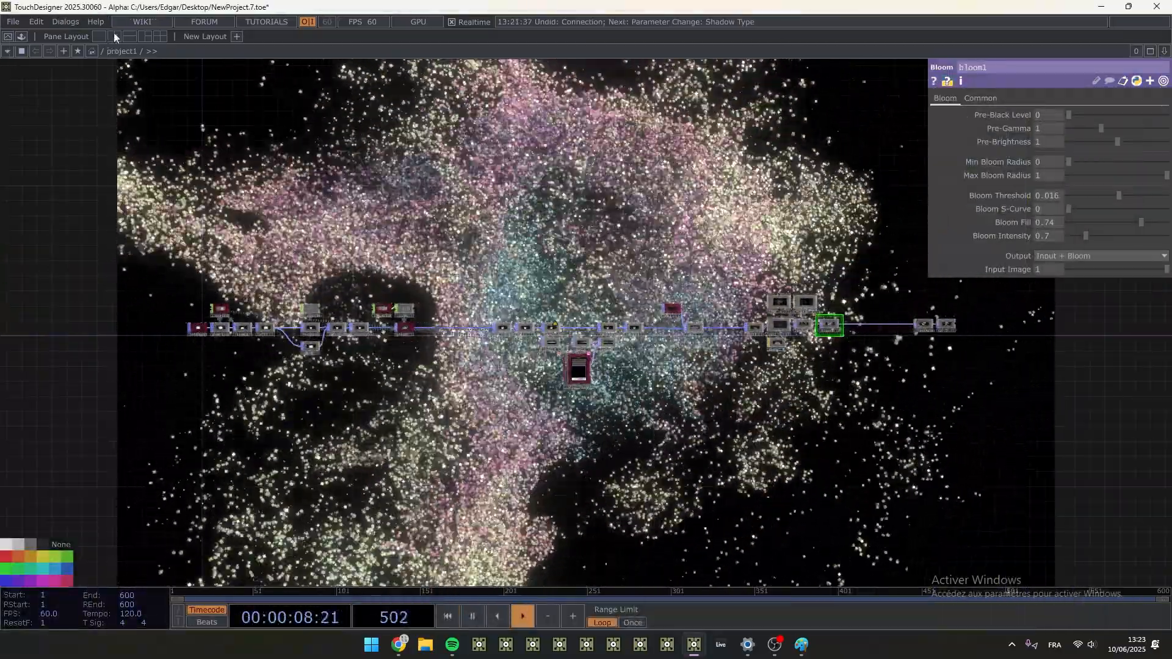
- Split the workspace into two side-by-side panes, show the second as a Geometry Viewer, and widen the network pane
click(114, 35)
click(595, 51)
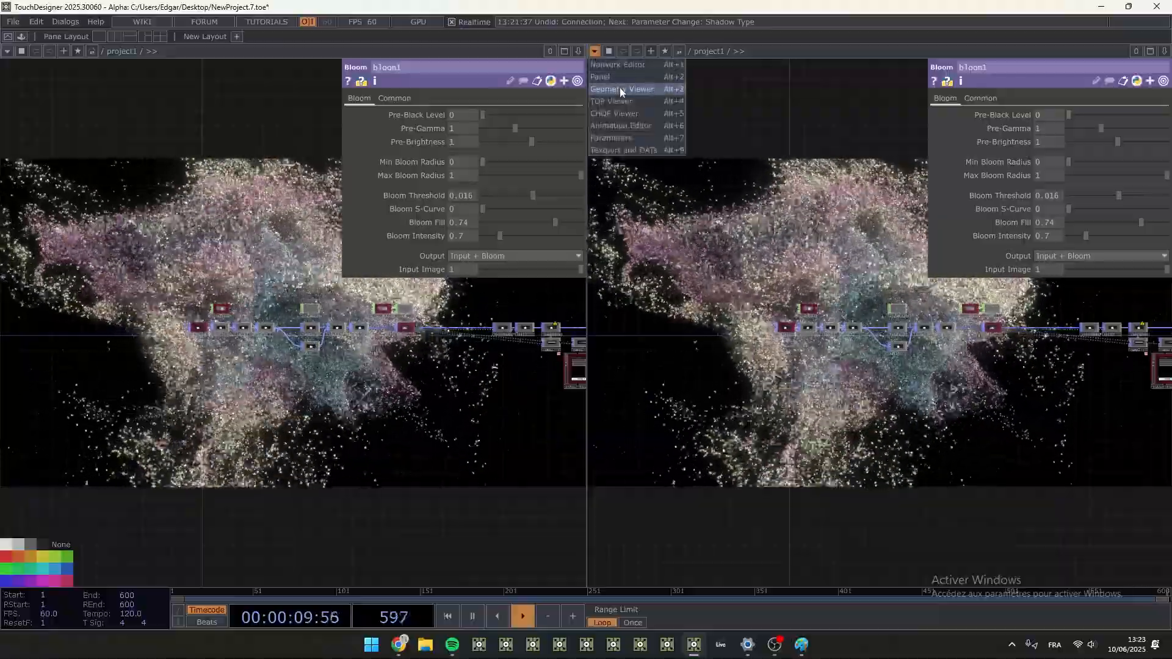
click(620, 87)
drag(831, 366, 933, 338)
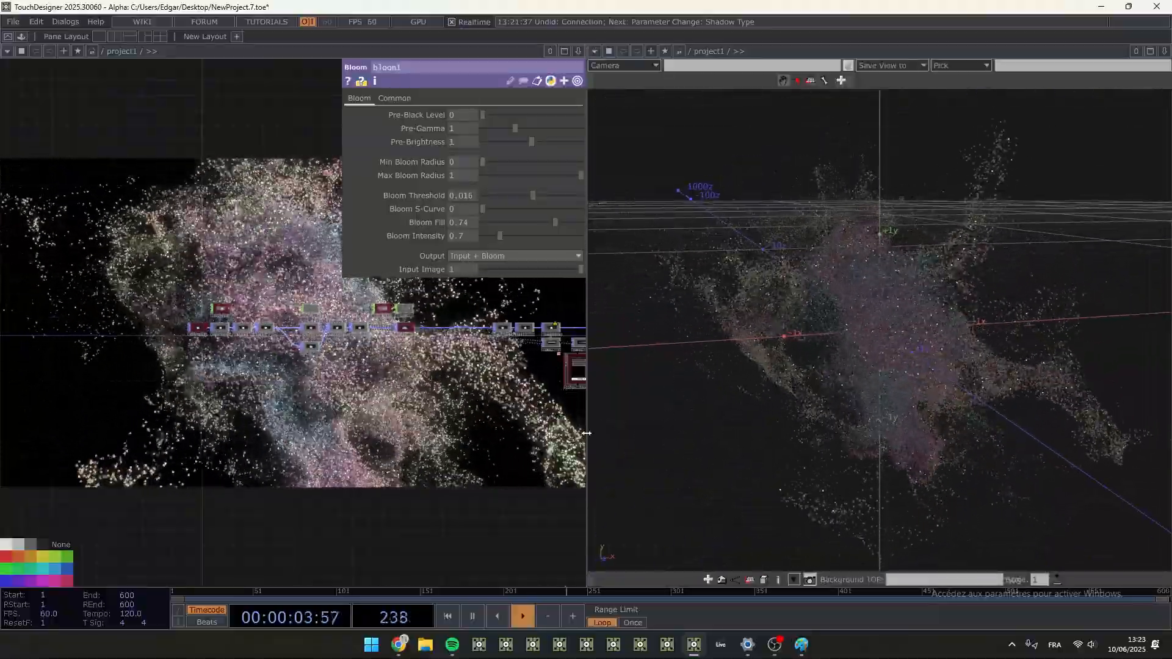
drag(585, 437, 725, 427)
click(734, 52)
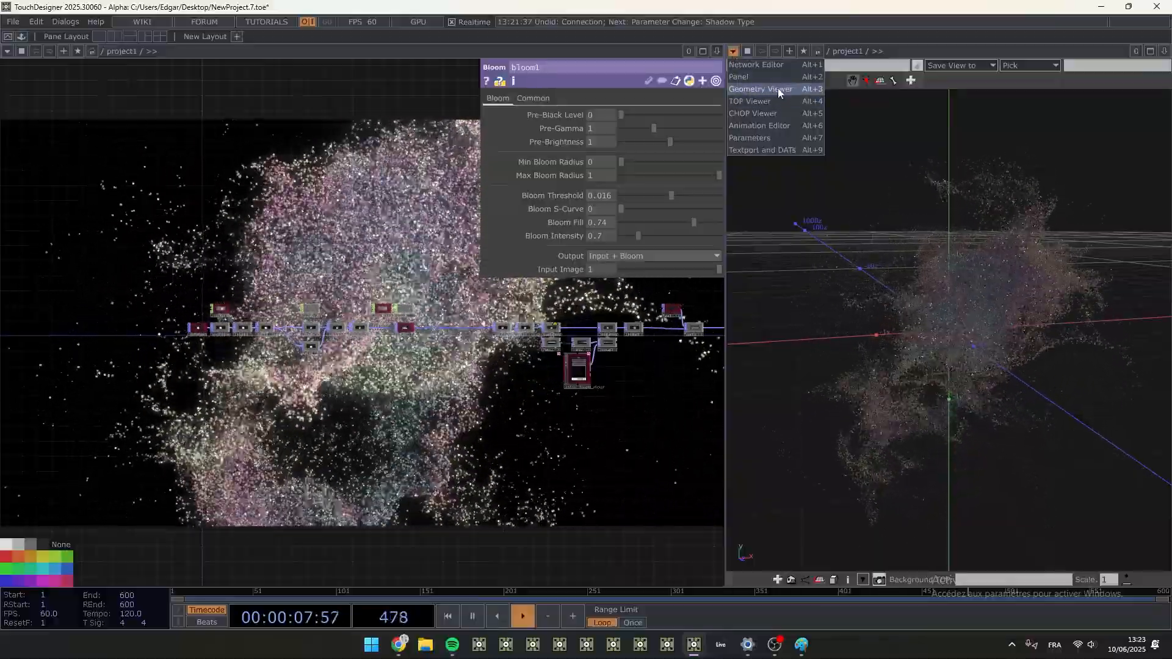
click(777, 88)
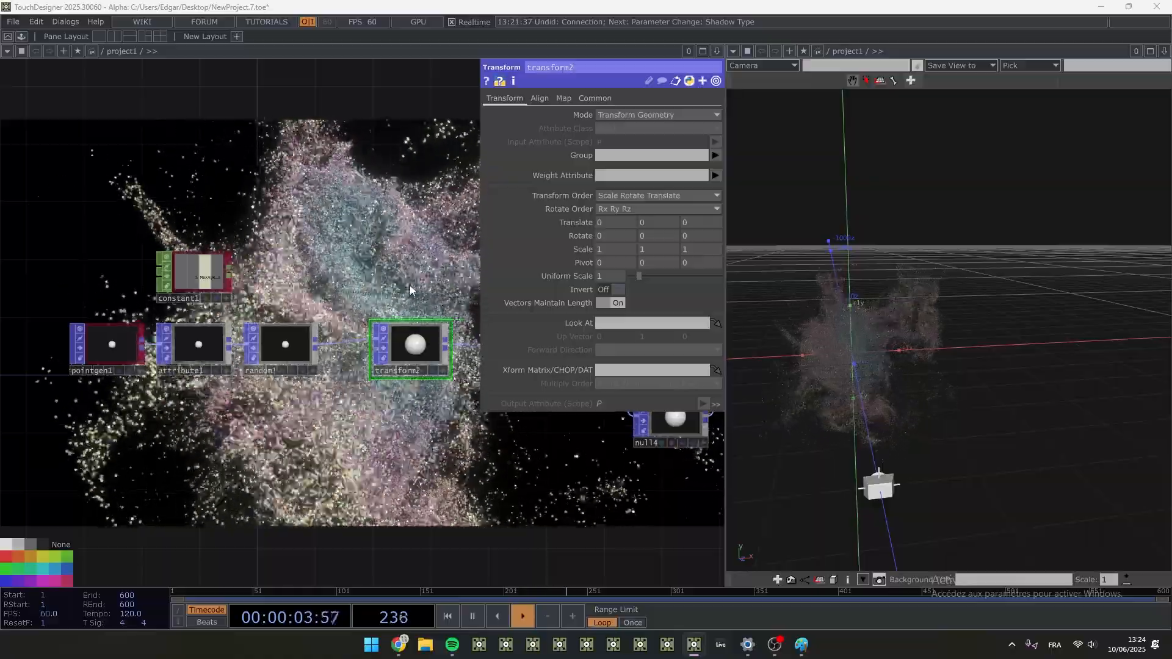
- Add a Noise CHOP above transform2
key(Tab)
text(n)
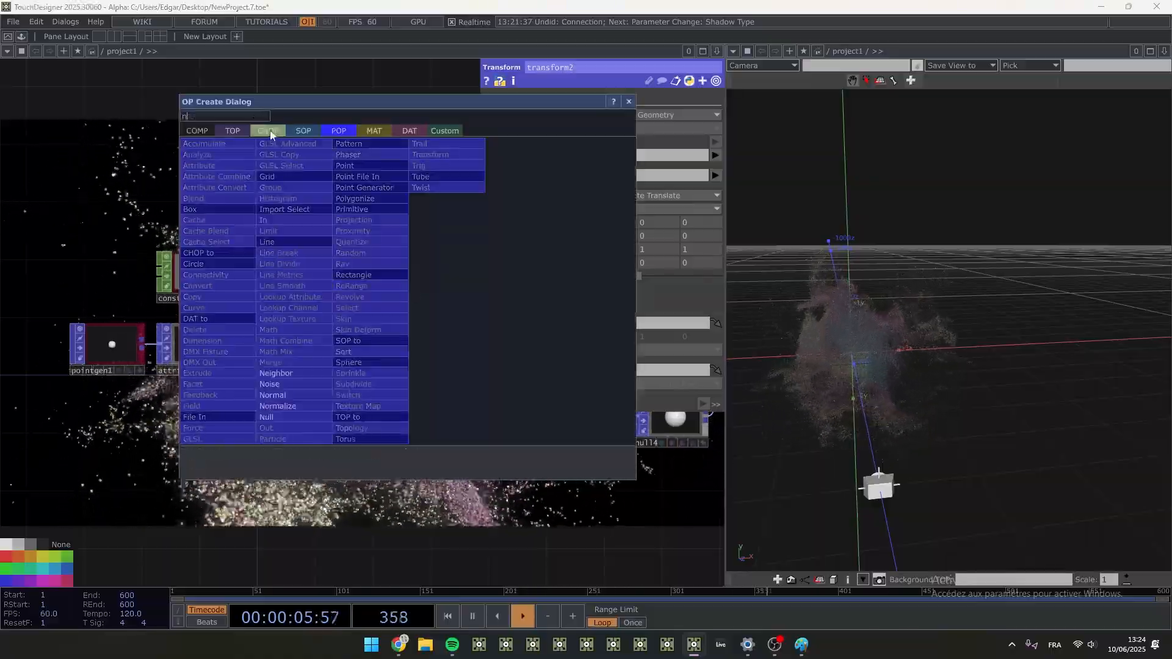
click(427, 263)
click(409, 273)
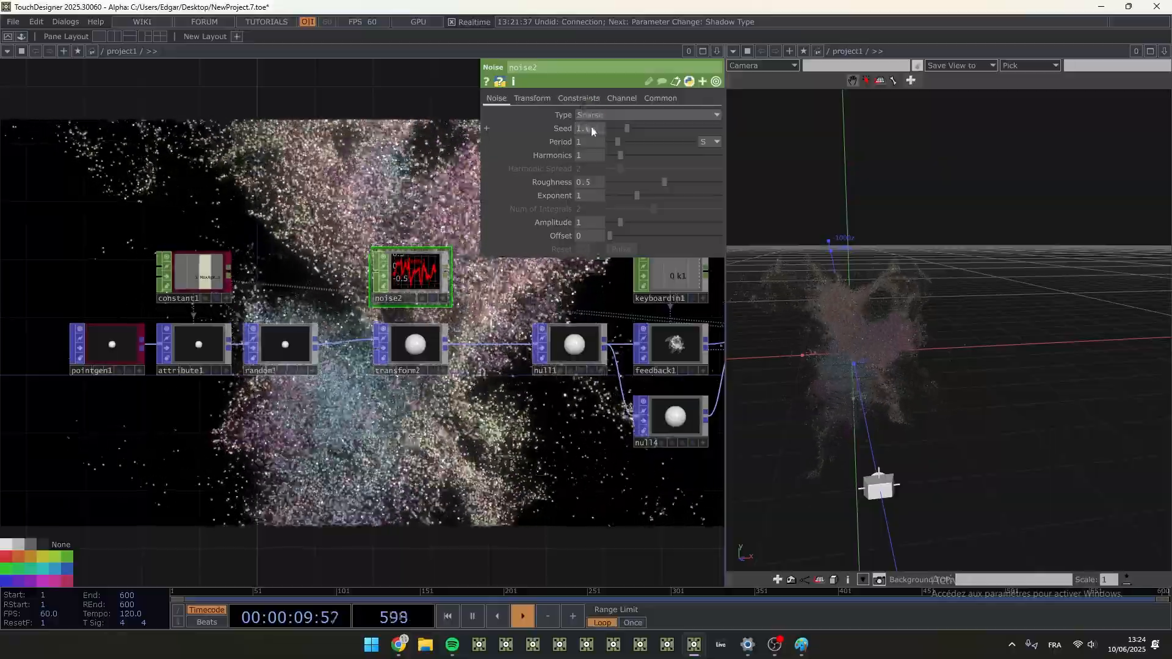
- Turn on Time Slice for noise2 and set its Channel Names to t[xyz]
click(659, 99)
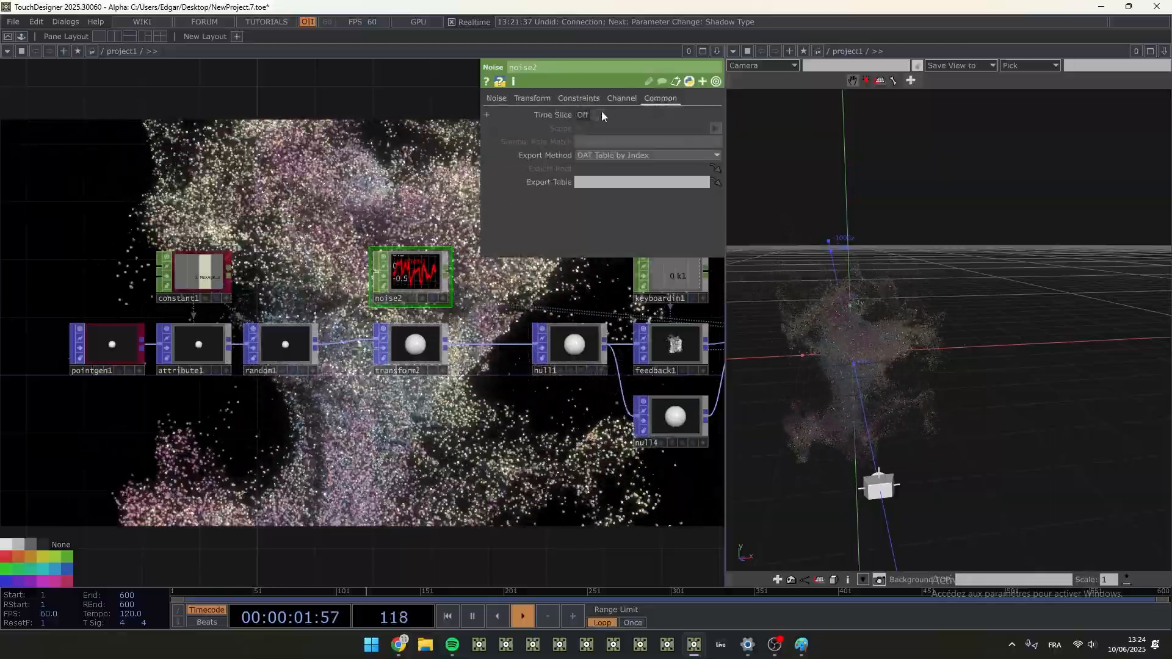
click(600, 115)
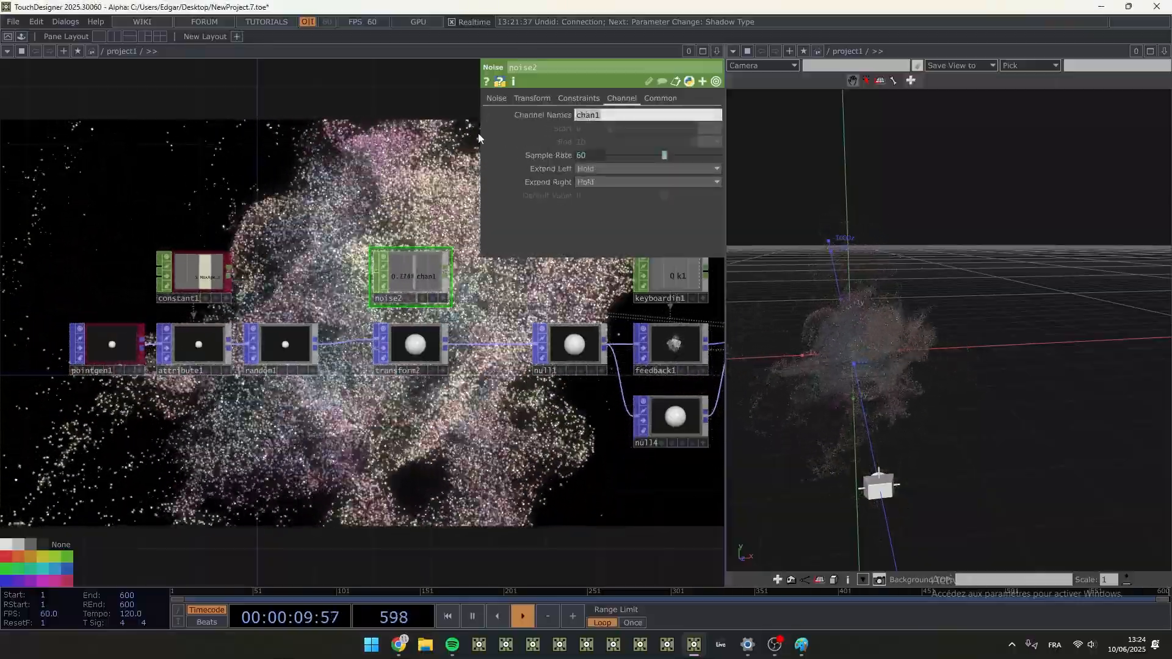
text(t[x)
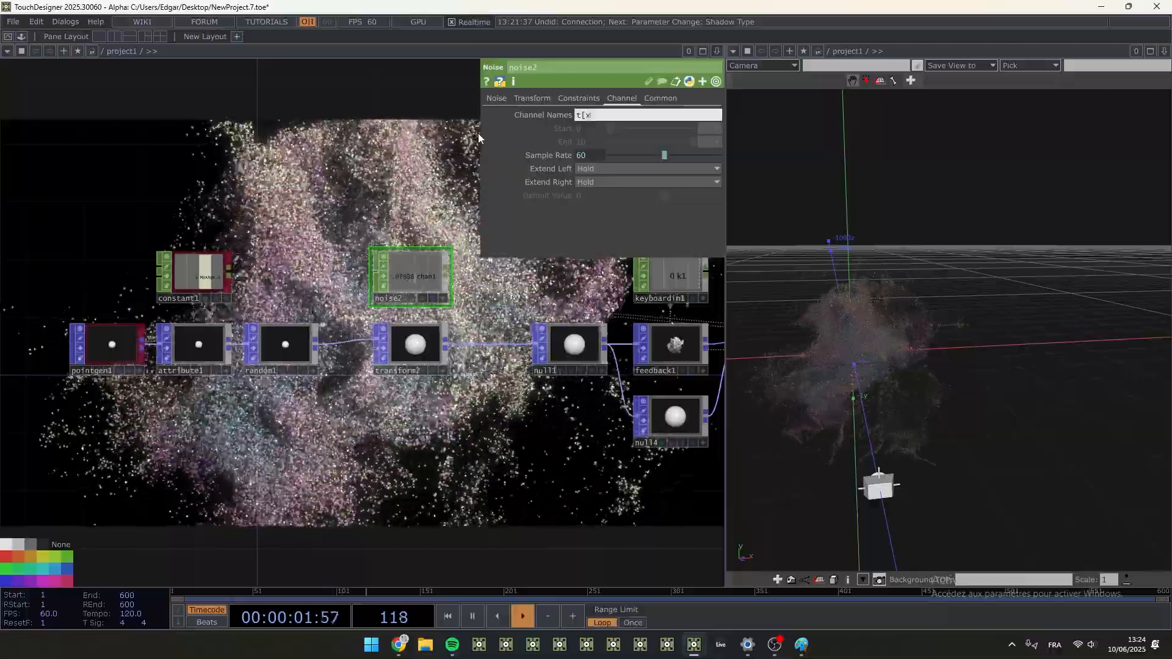
text(yz])
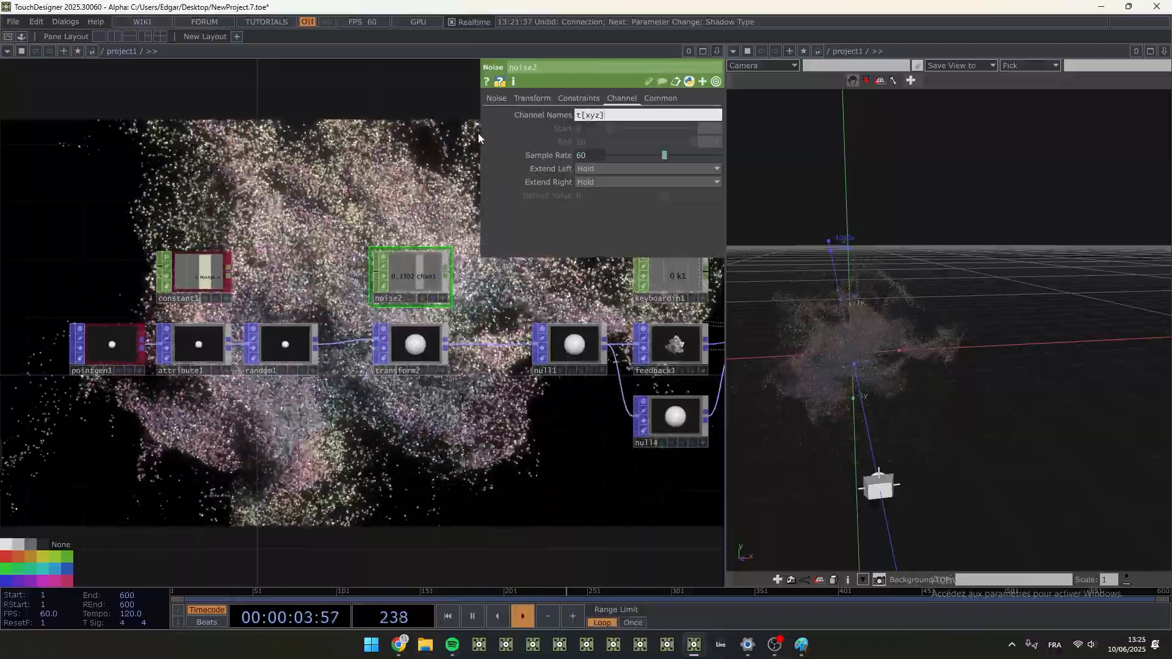
key(Return)
scroll(418, 270, up, 5)
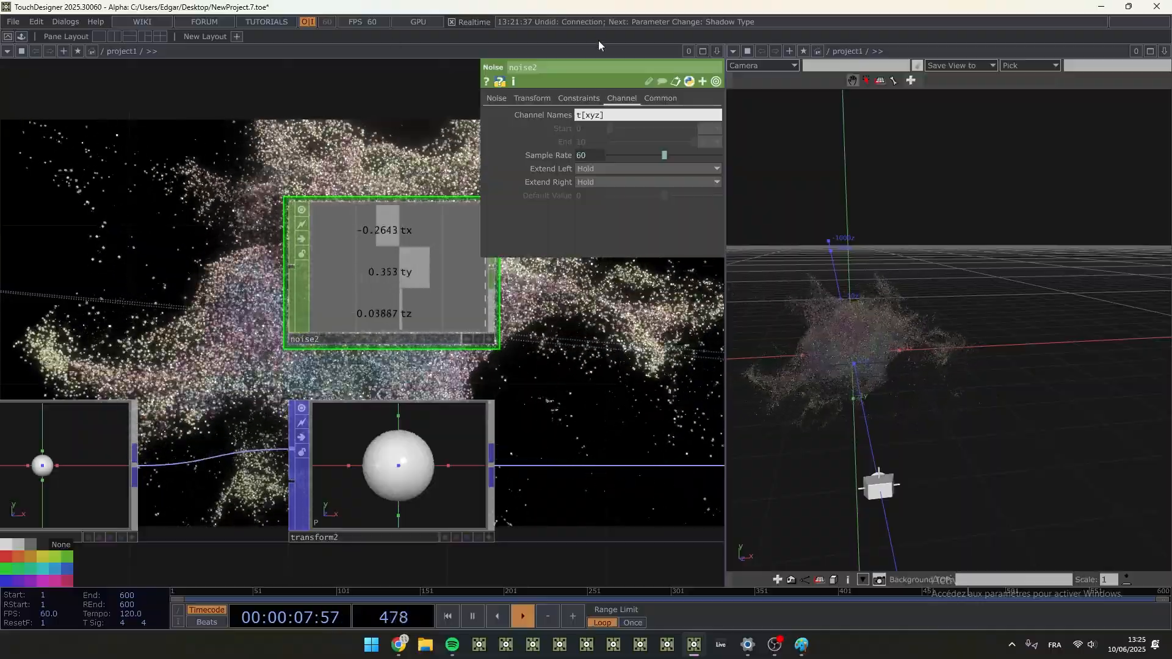
- Set noise2's Period to 8 and Amplitude to 4
click(496, 98)
middle_drag(588, 143, 589, 117)
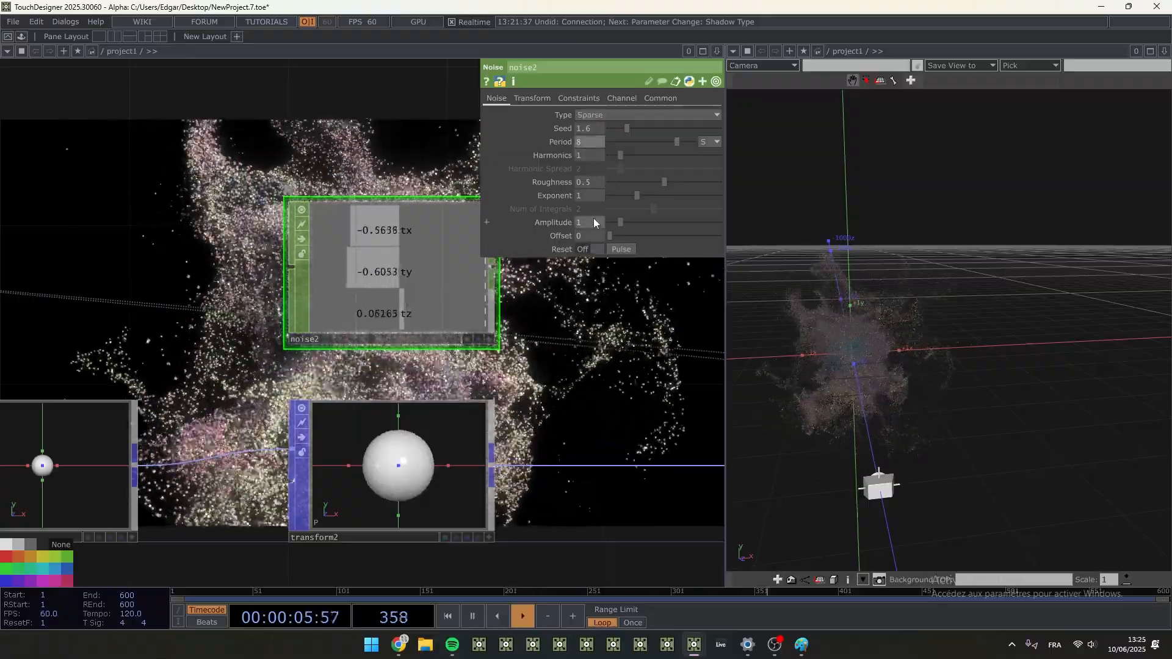
middle_drag(594, 218, 628, 208)
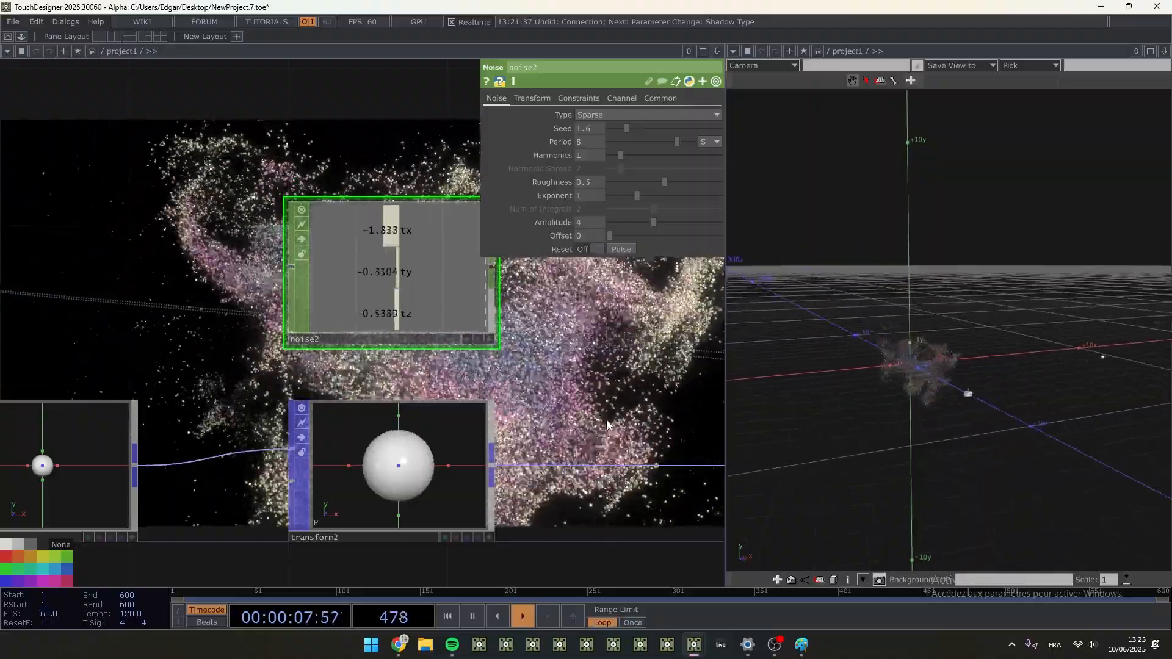
- Export noise2's tx, ty and tz channels to transform2's three Translate values
click(425, 455)
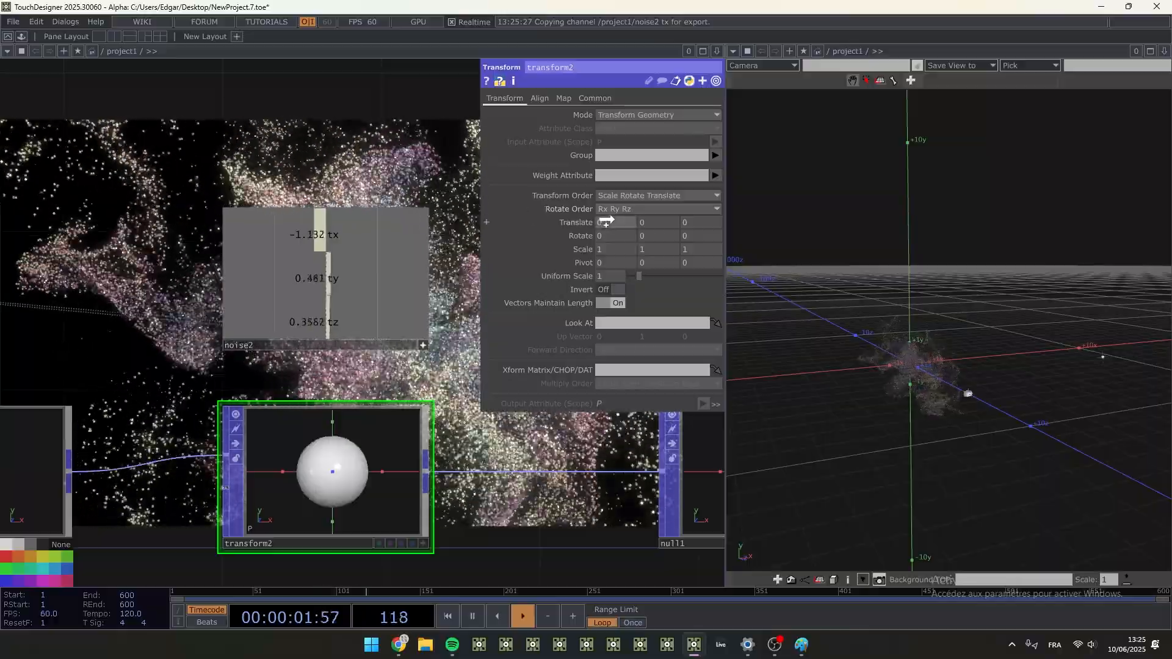
drag(662, 220, 676, 219)
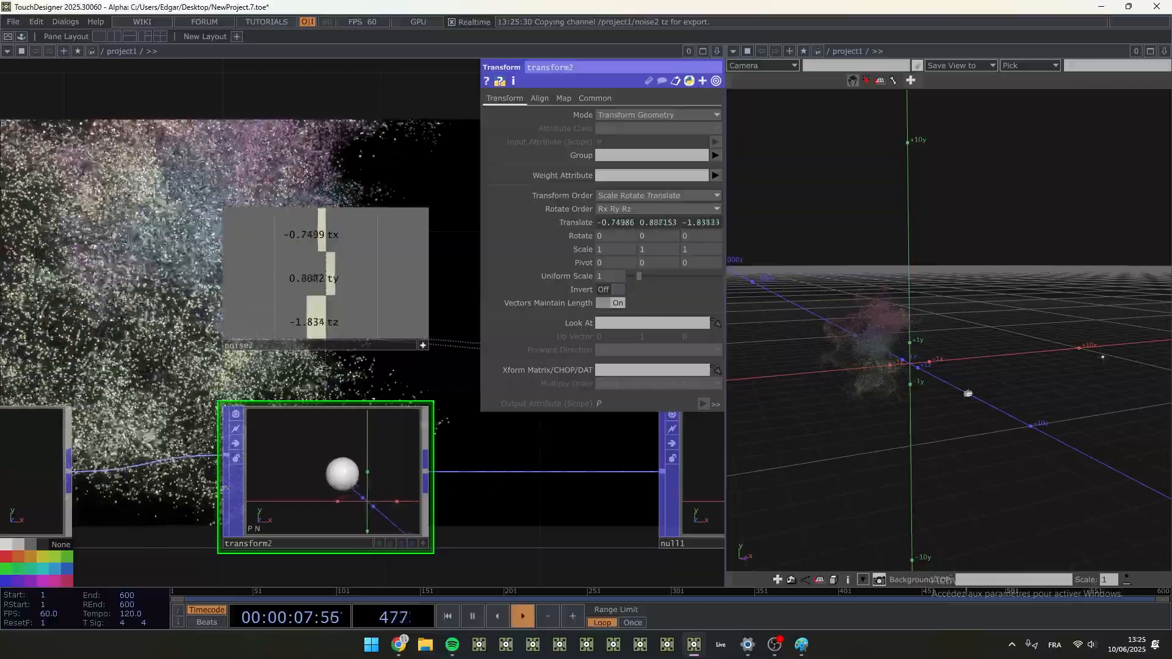
- Deactivate noise2's interactive viewer and widen the network pane against the Geometry Viewer
click(99, 235)
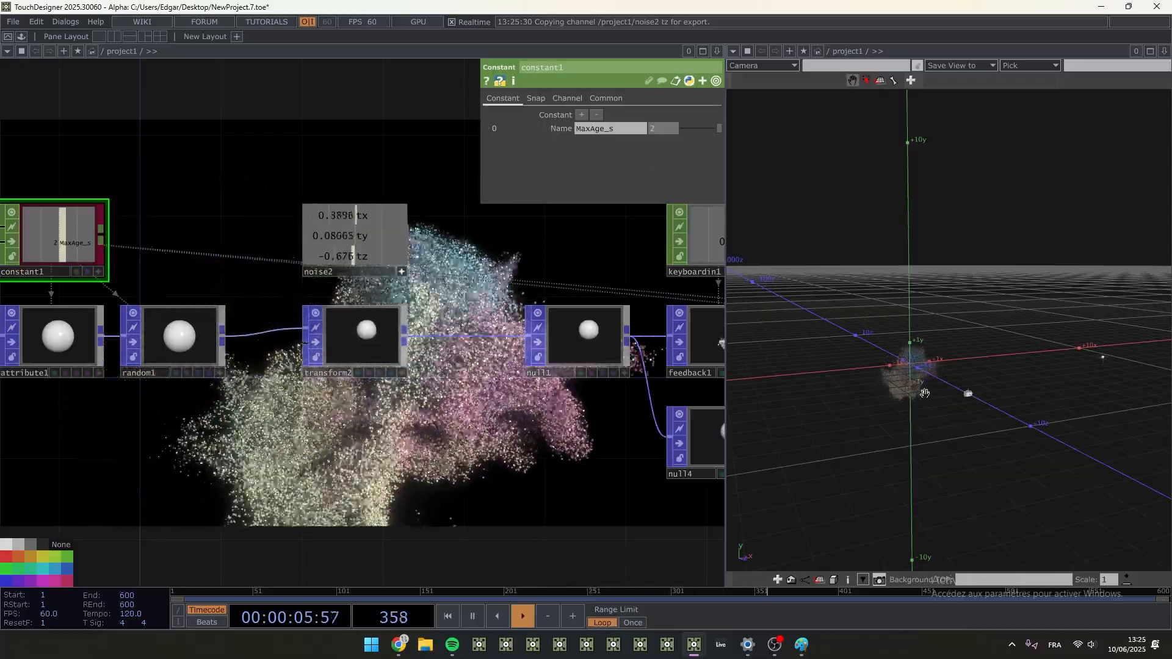
middle_drag(925, 377, 931, 280)
middle_drag(936, 342, 936, 283)
drag(937, 287, 893, 360)
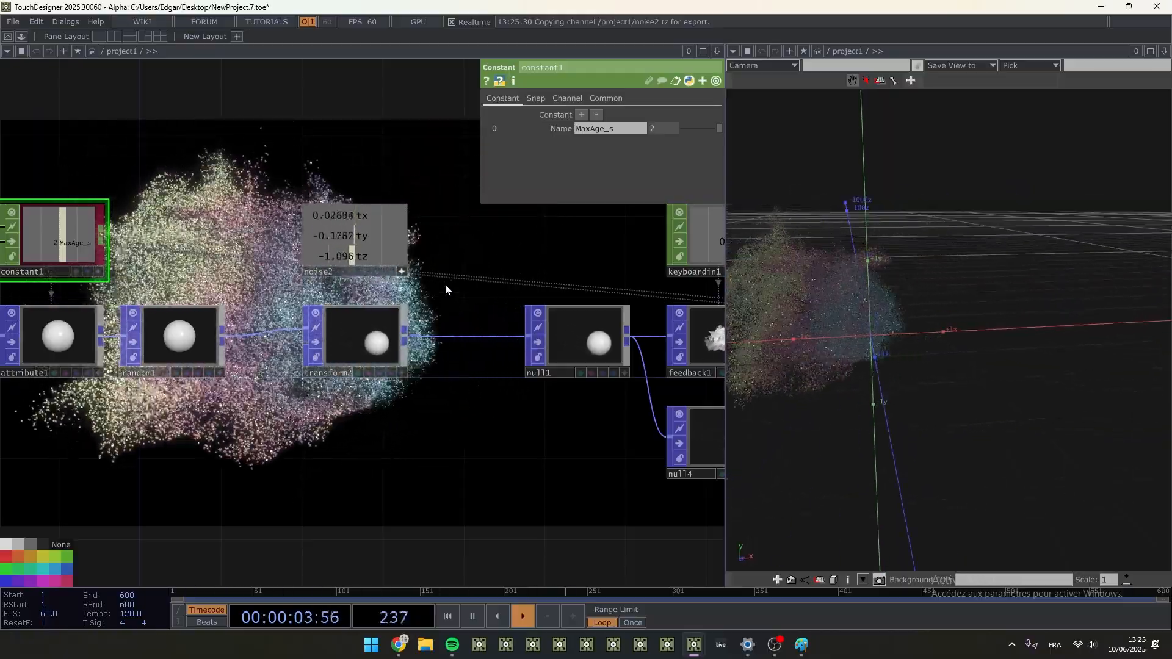
click(401, 272)
scroll(494, 427, down, 6)
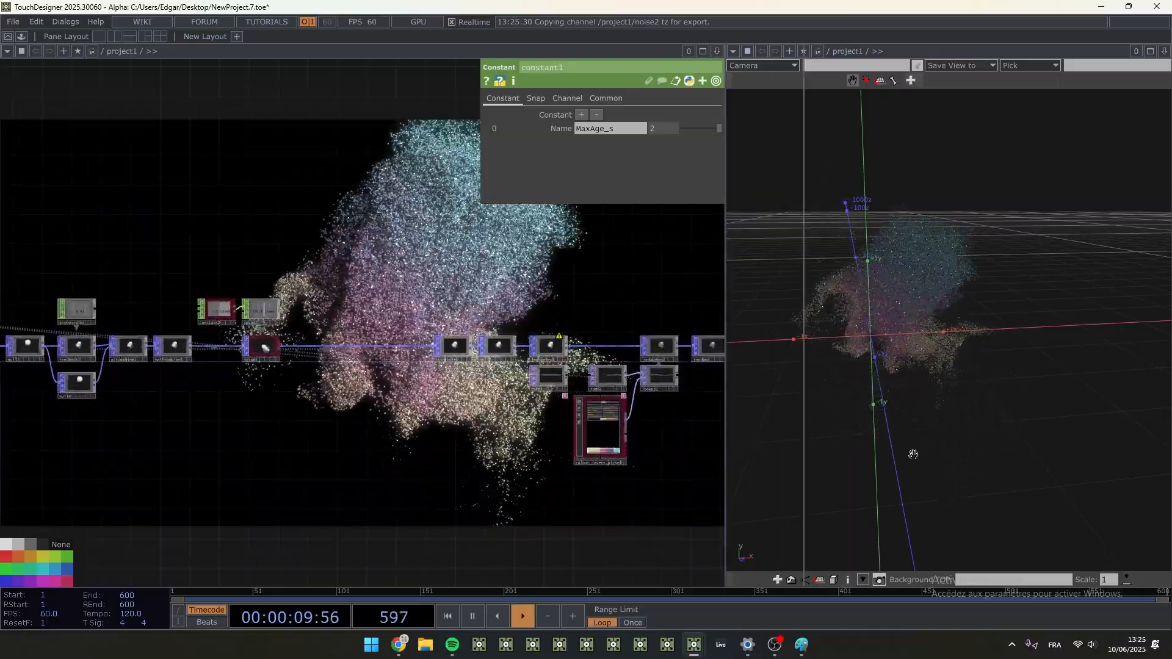
drag(912, 454, 914, 455)
drag(332, 485, 751, 490)
- Examine noise2's parameters and channels and how they move the emitter through transform2, null1 and feedback1
scroll(372, 319, up, 6)
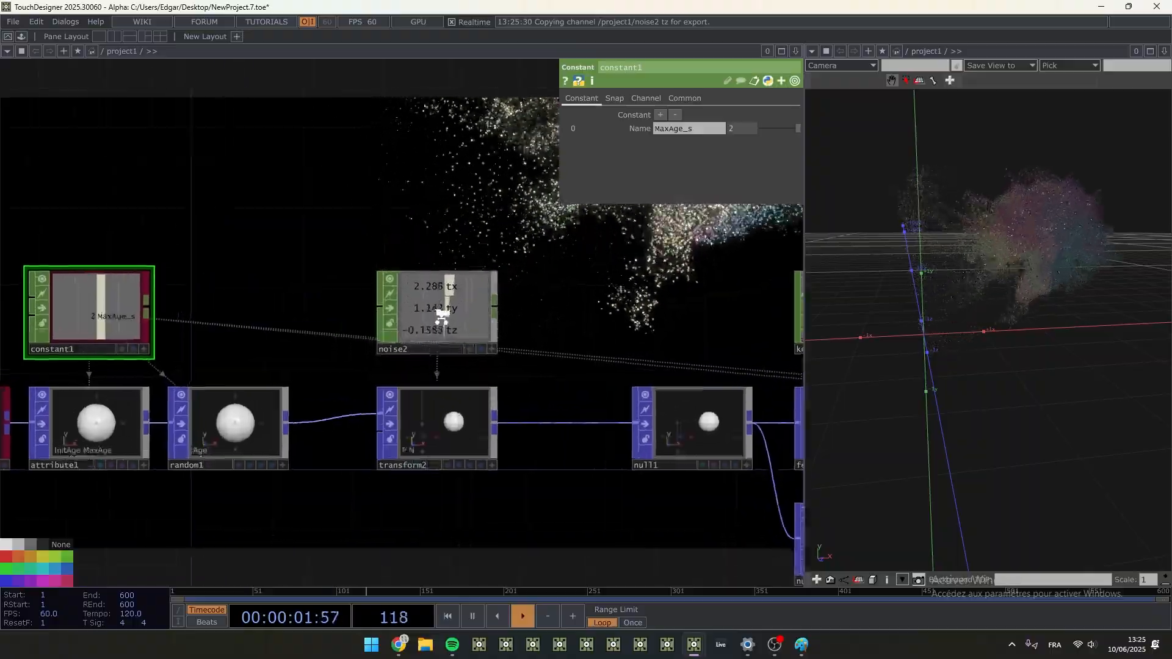
scroll(441, 315, up, 2)
click(442, 316)
drag(610, 366, 492, 391)
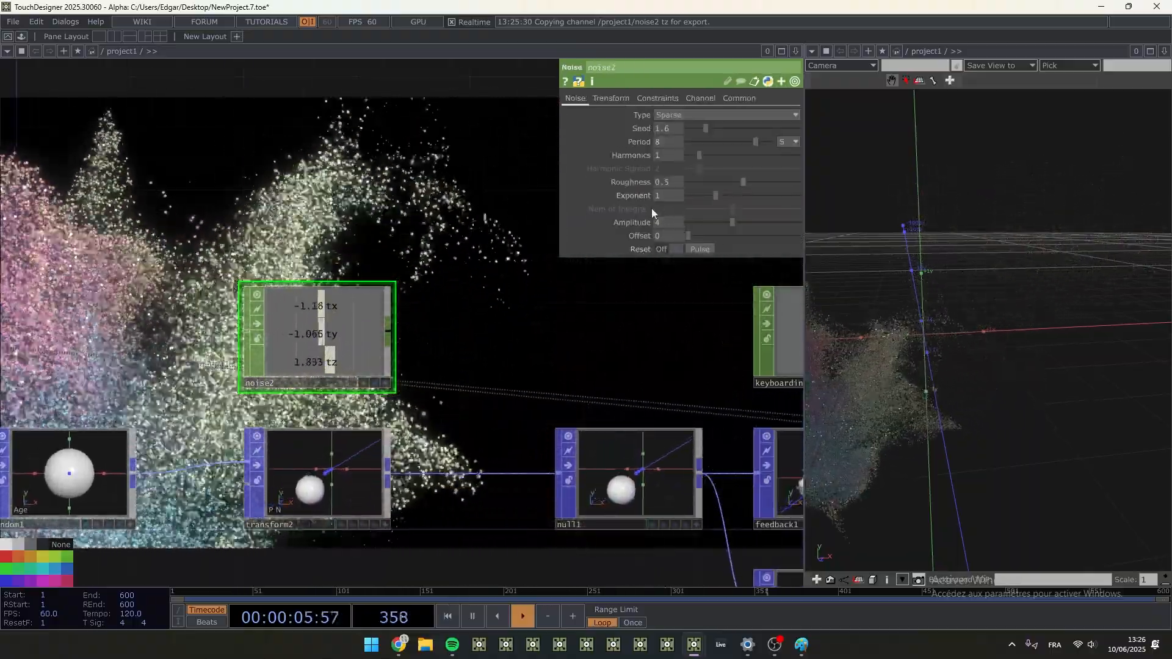
drag(329, 323, 175, 317)
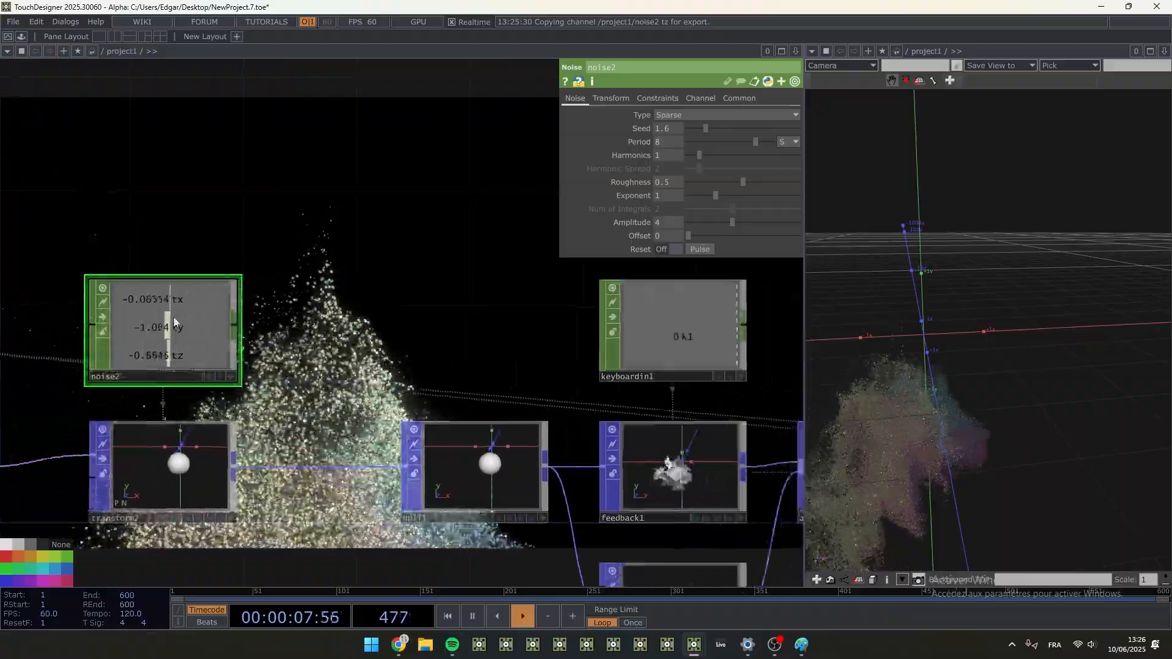
scroll(173, 317, down, 5)
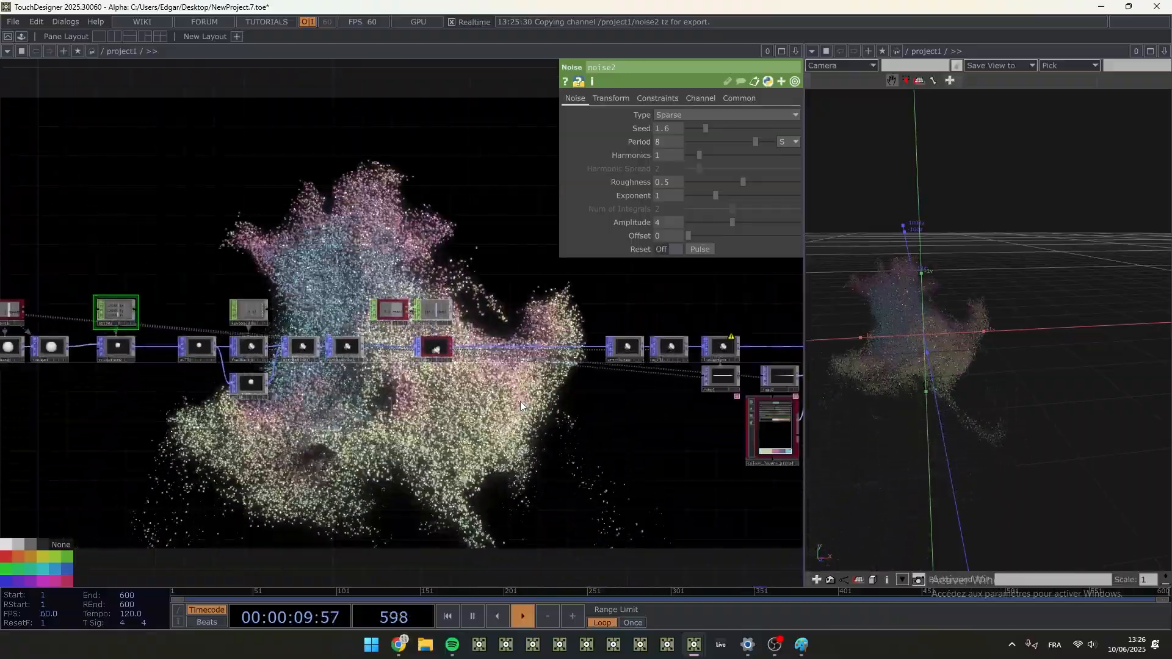
scroll(48, 317, up, 5)
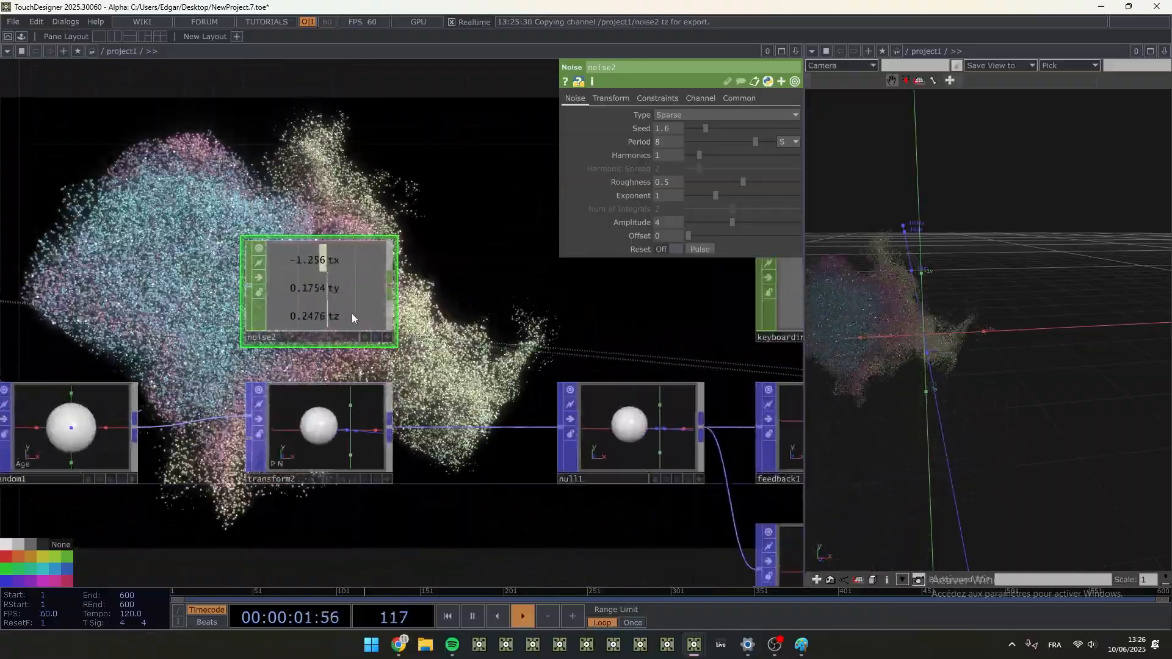
scroll(372, 298, down, 2)
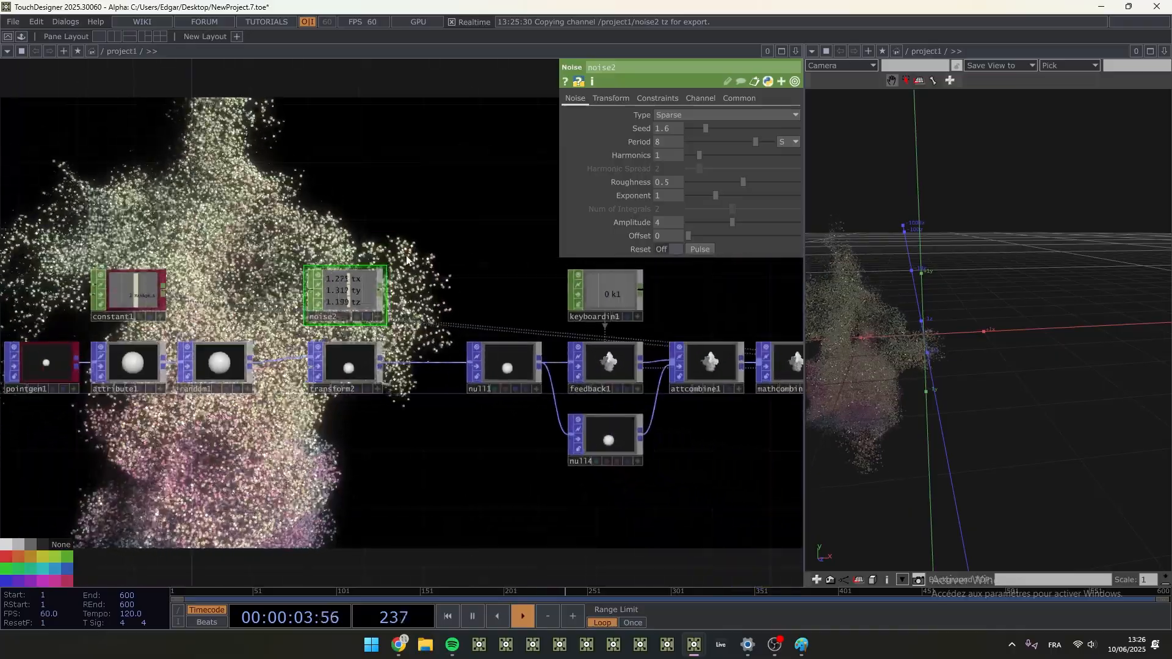
- Add a Null COMP above noise2
drag(406, 256, 198, 281)
scroll(197, 281, down, 2)
key(Tab)
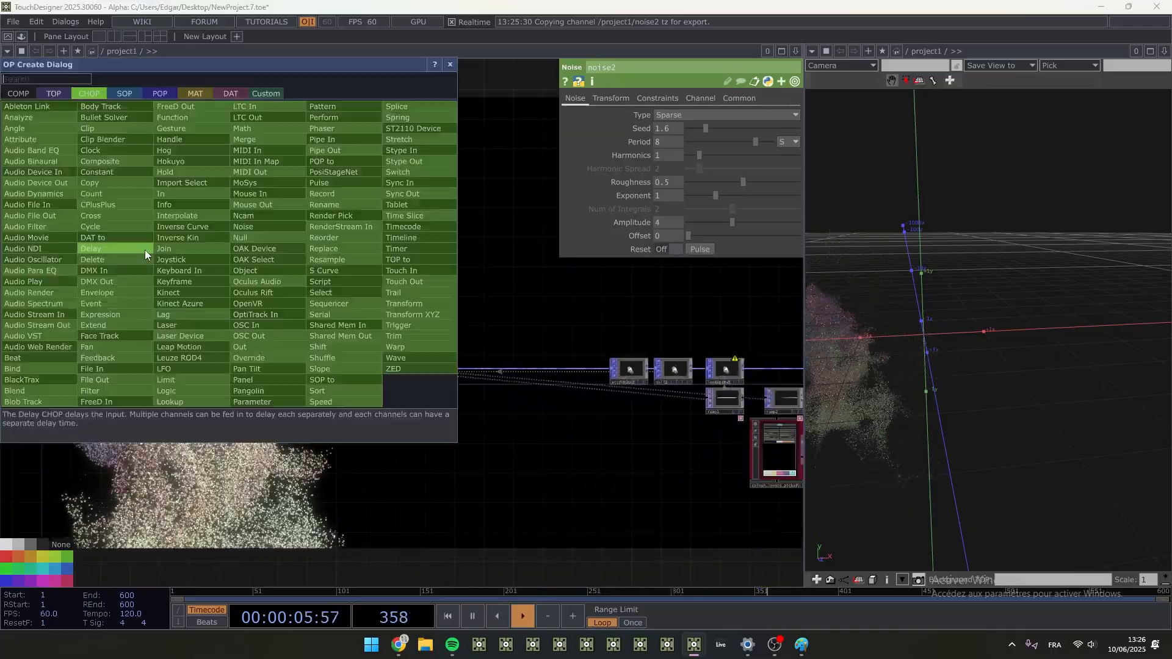
text(nu)
click(18, 92)
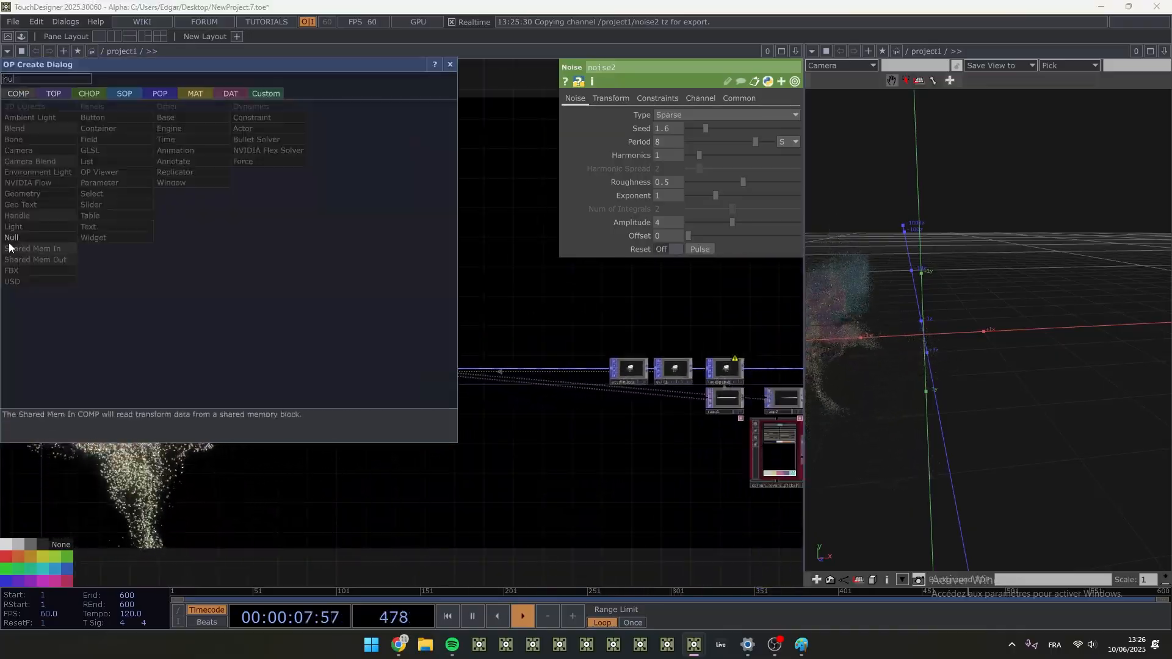
key(Return)
click(118, 293)
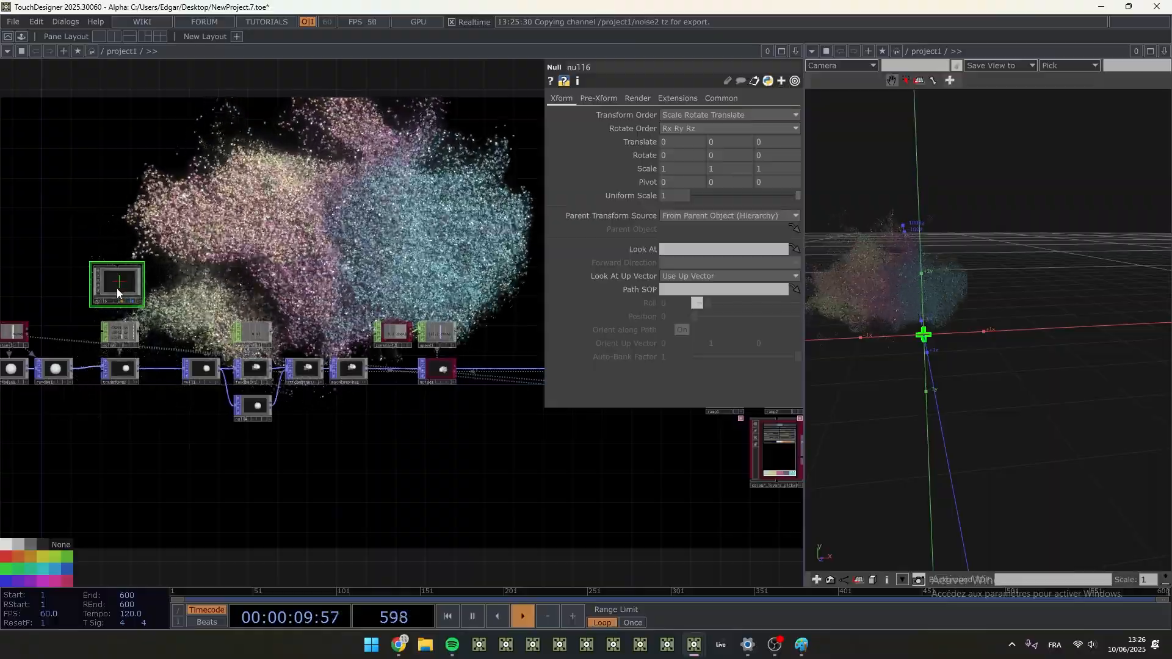
- Reference transform2's Translate values in the new Null COMP's Translate parameter
scroll(118, 293, up, 5)
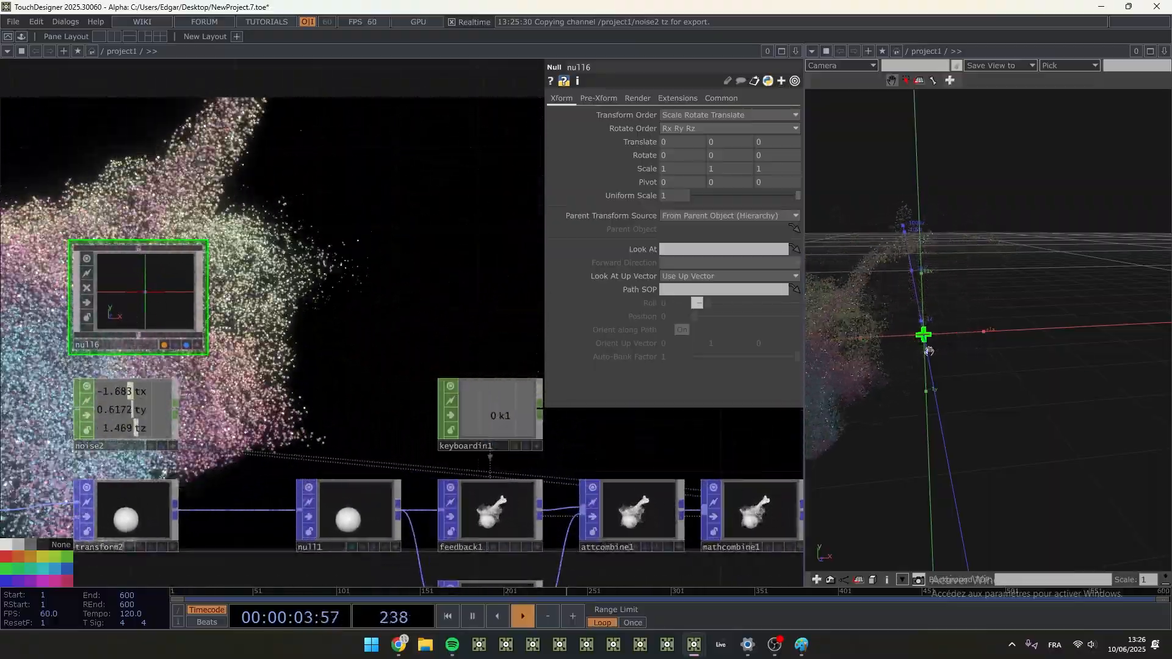
drag(928, 351, 938, 342)
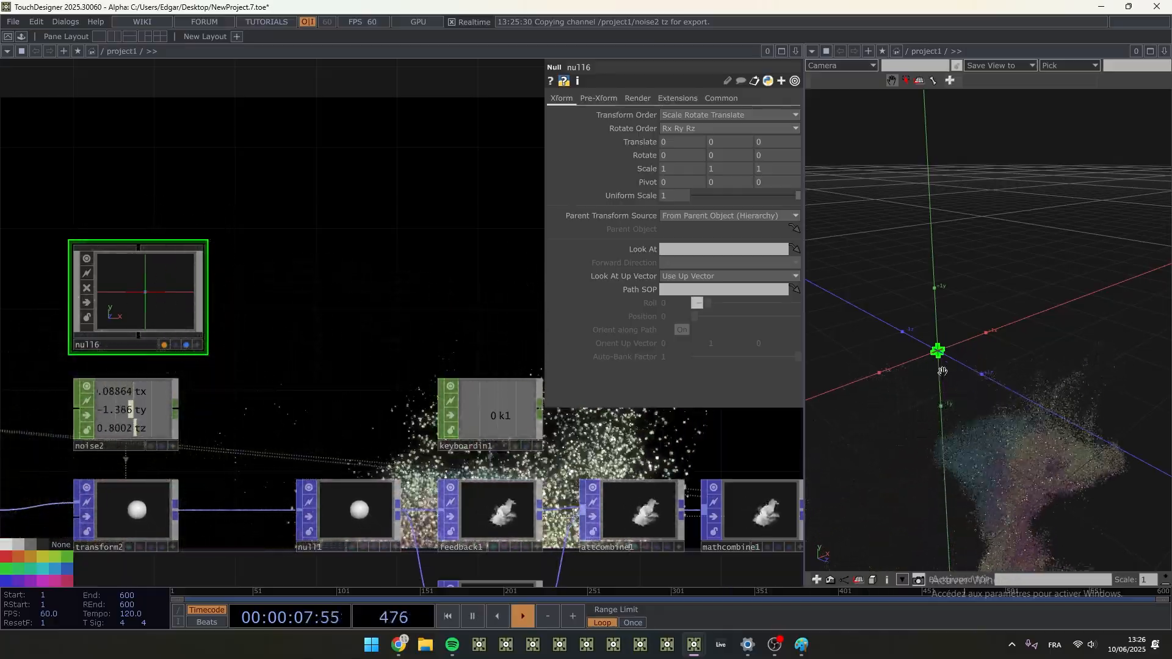
drag(938, 351, 946, 340)
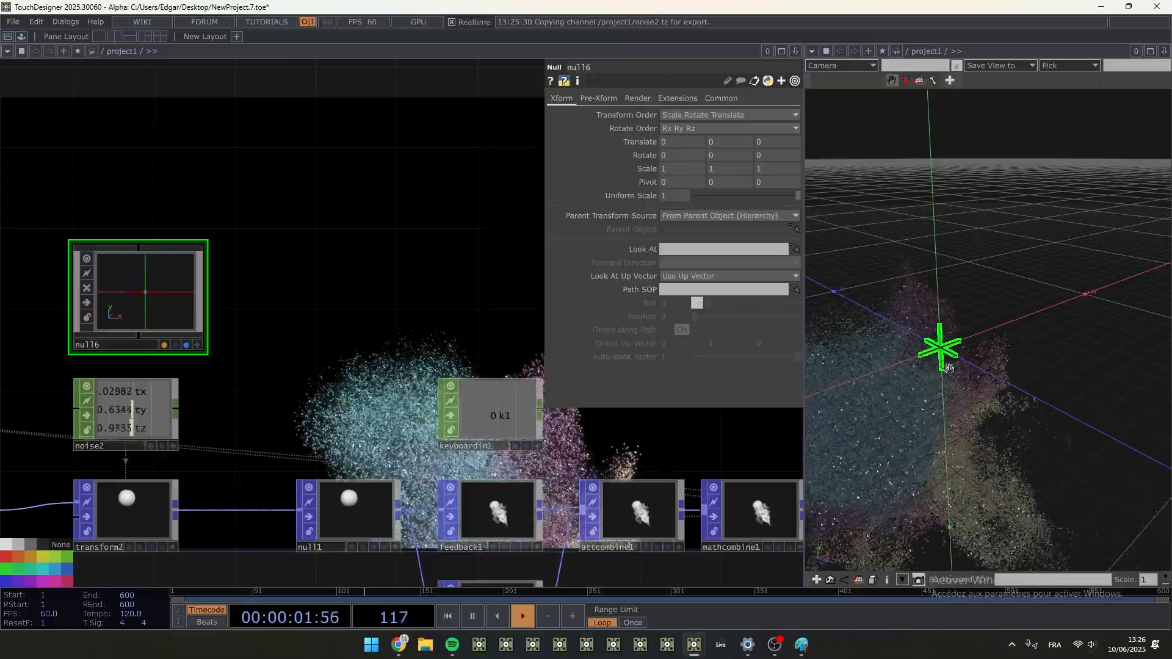
scroll(957, 340, down, 3)
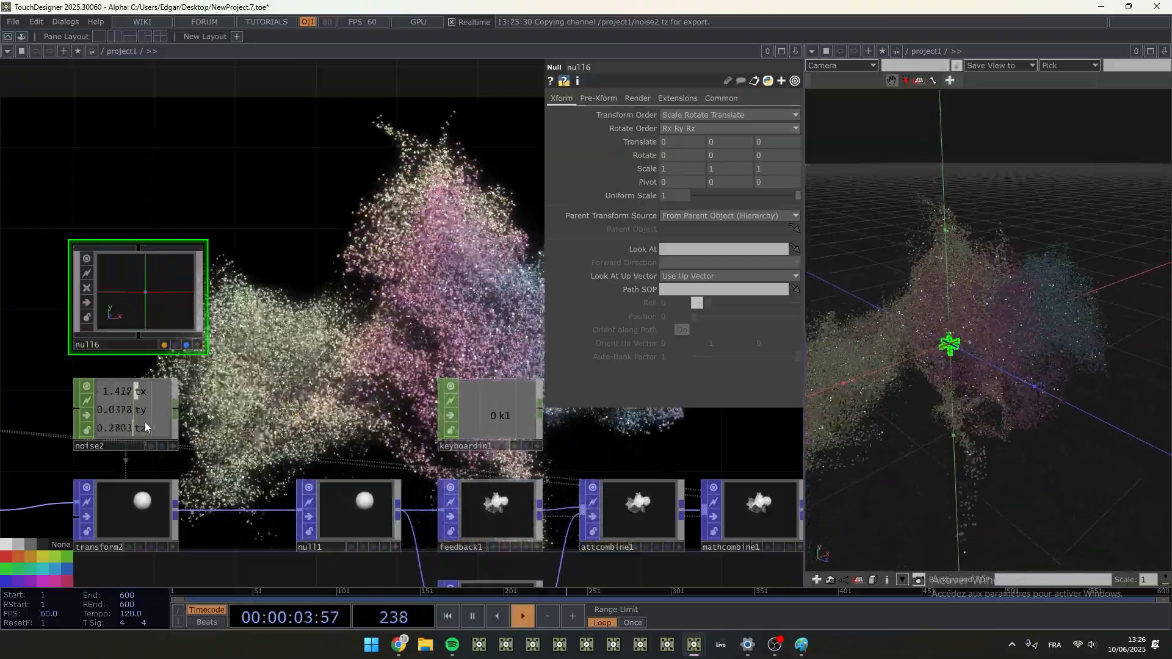
click(144, 514)
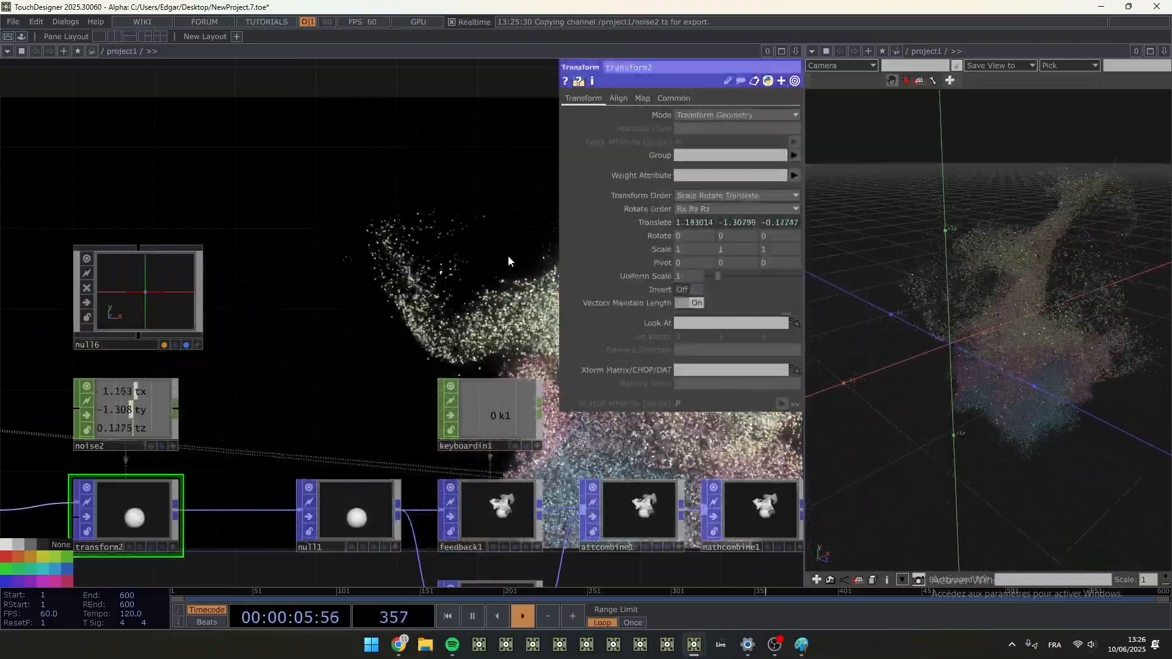
drag(653, 222, 632, 222)
key(ctrl+z)
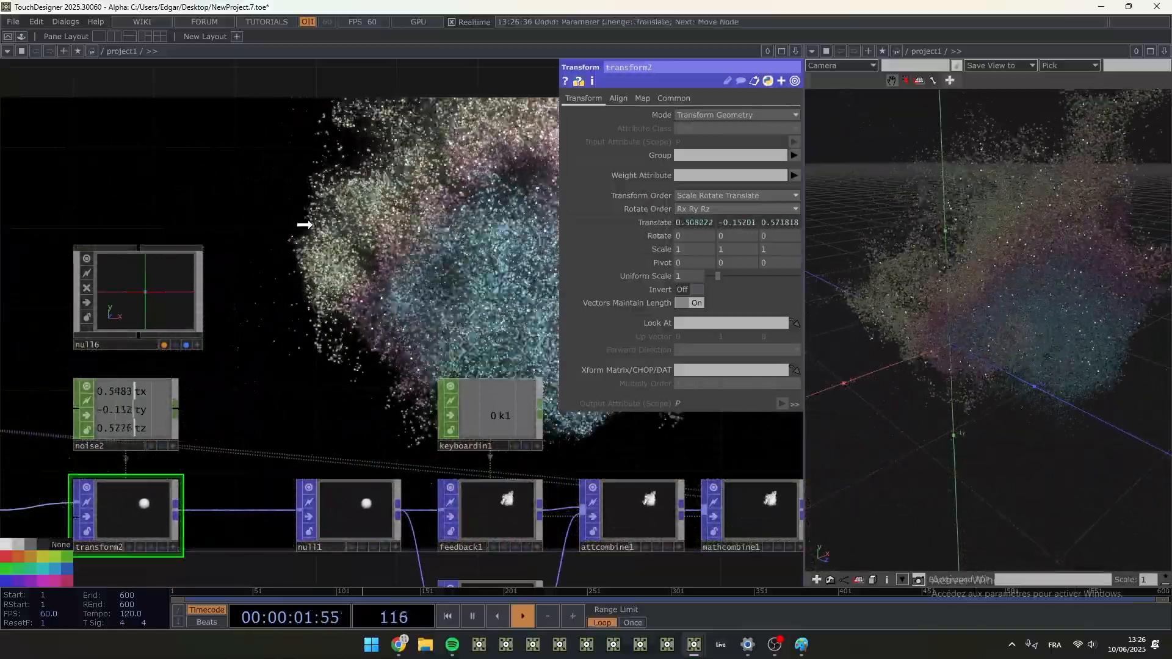
drag(192, 249, 149, 272)
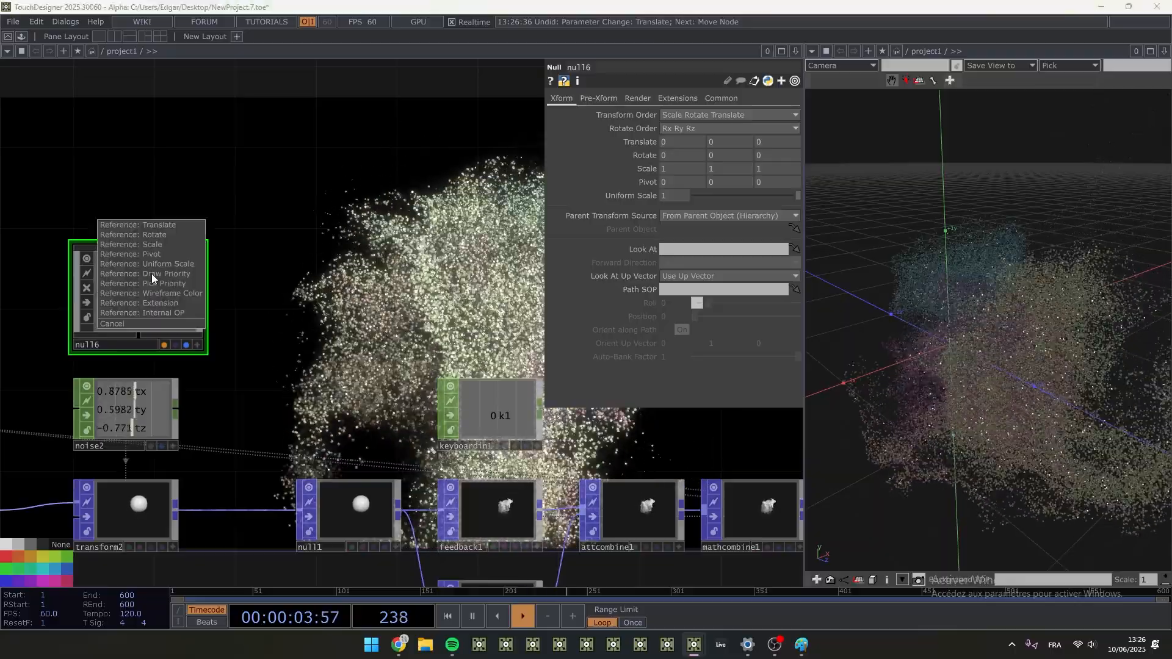
click(167, 225)
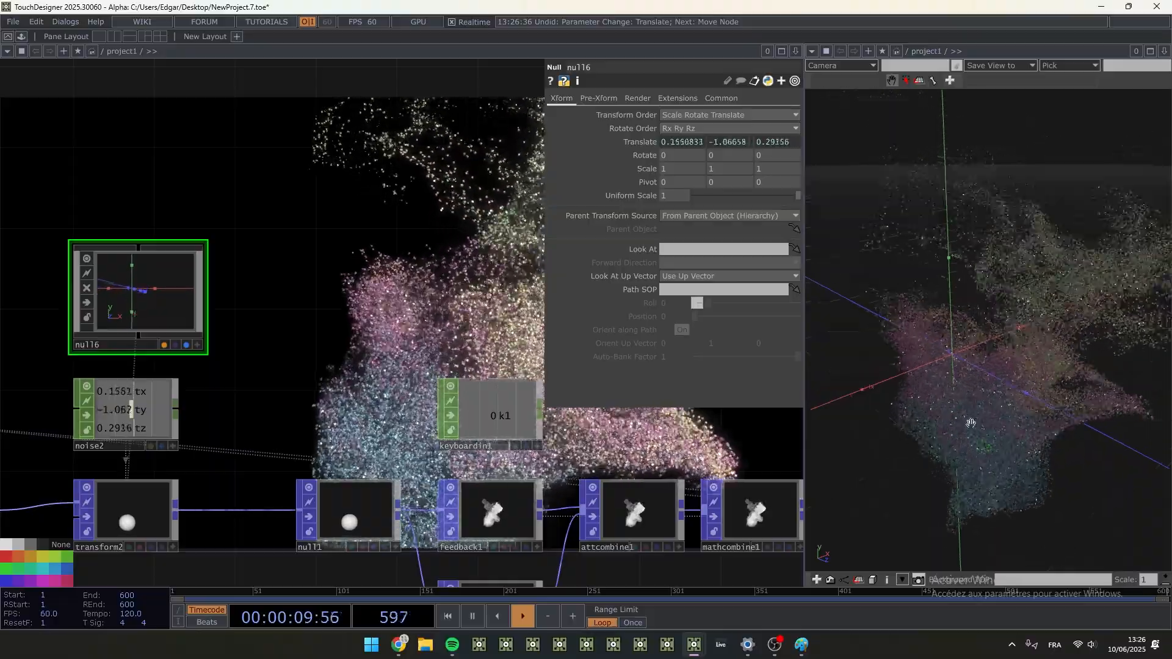
- Move the null6 COMP along the network to sit directly above cam1
drag(1014, 461, 957, 433)
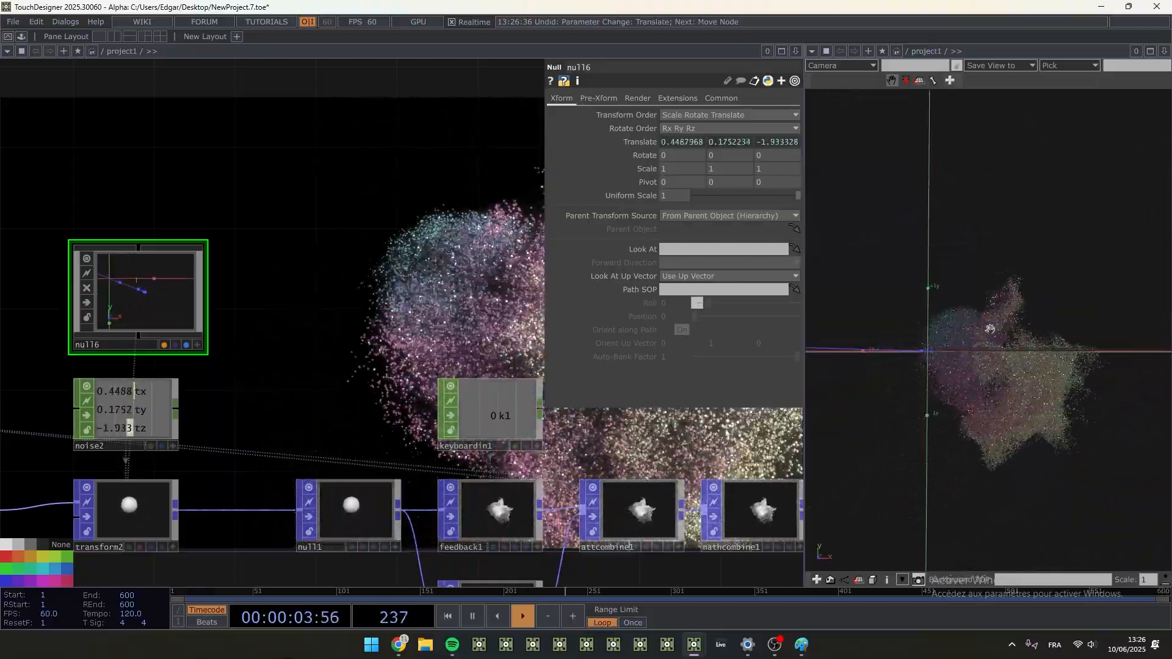
scroll(256, 307, down, 5)
drag(256, 307, 119, 311)
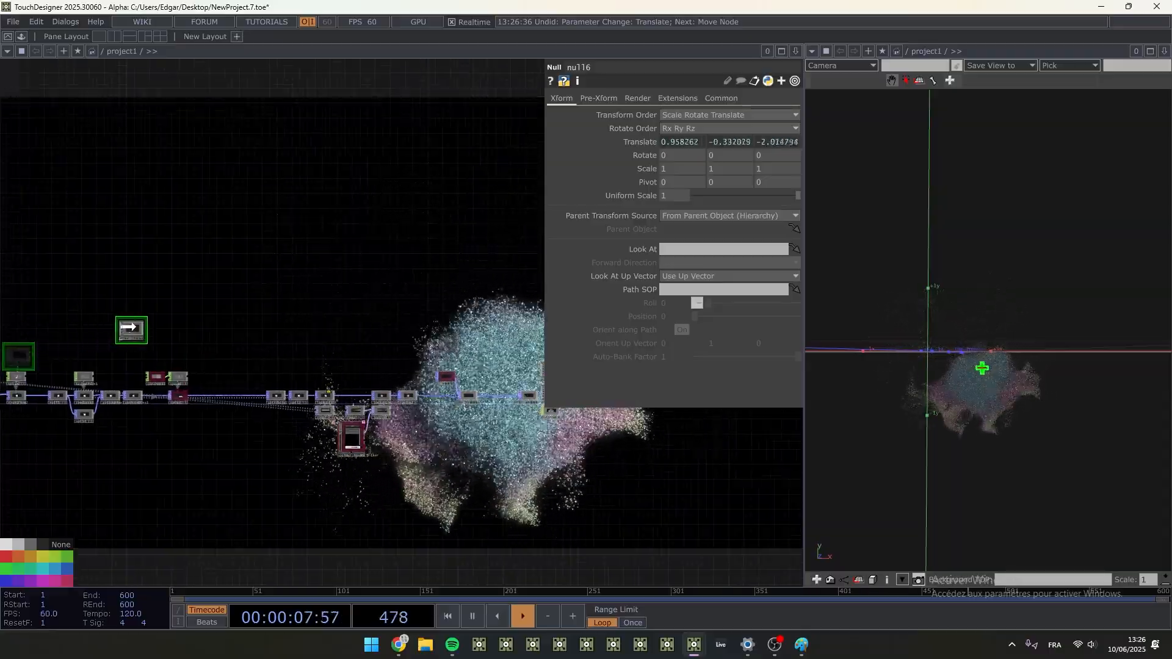
scroll(487, 358, up, 5)
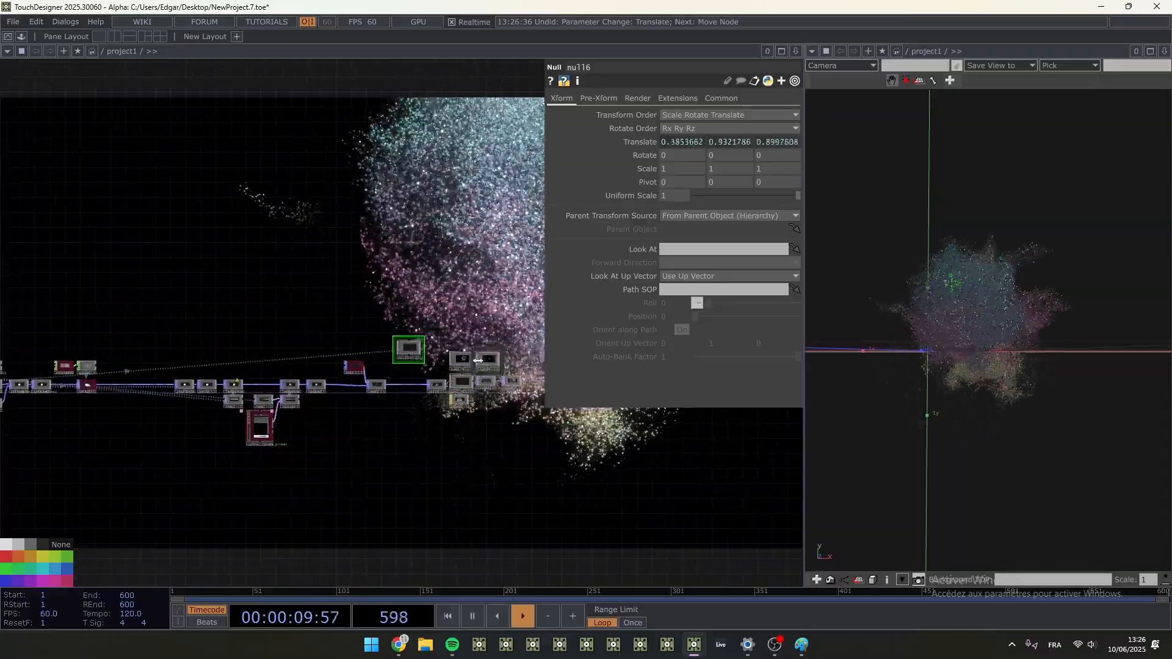
drag(250, 298, 422, 278)
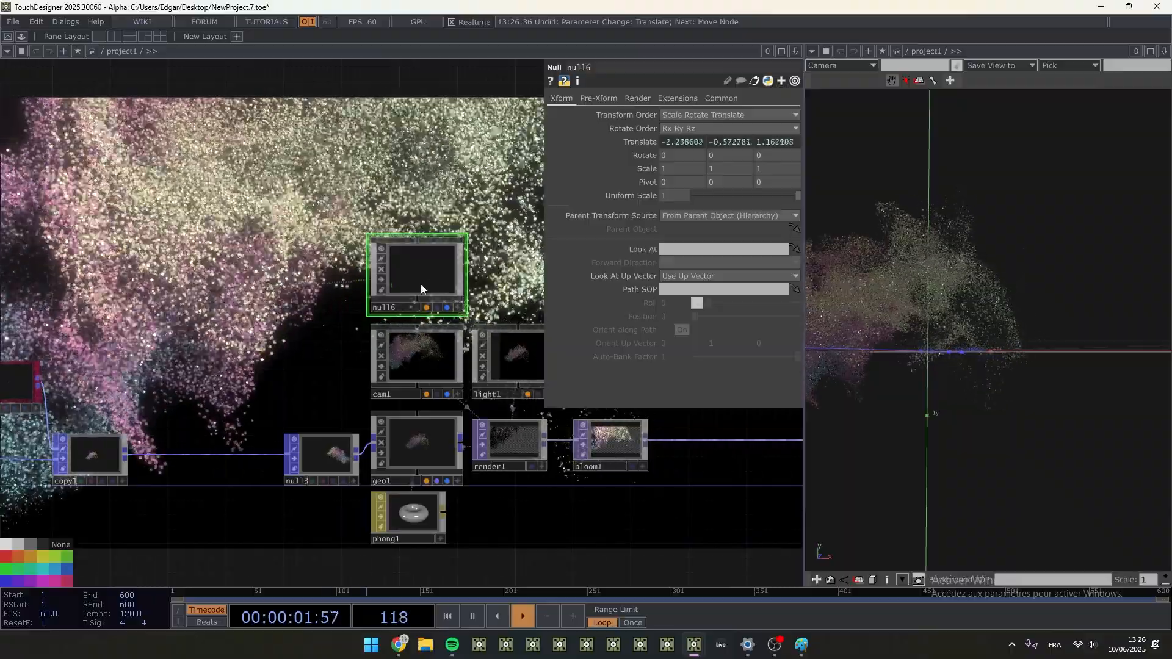
drag(320, 334, 237, 344)
- Set cam1's Look At target to null6
click(351, 363)
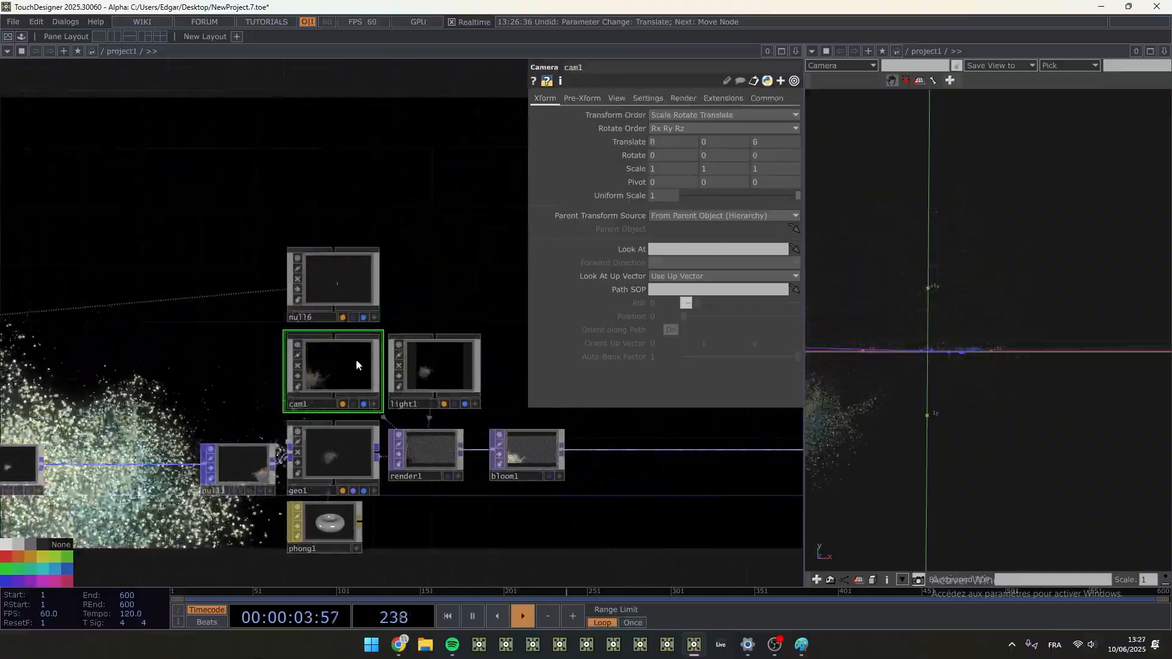
drag(333, 280, 717, 249)
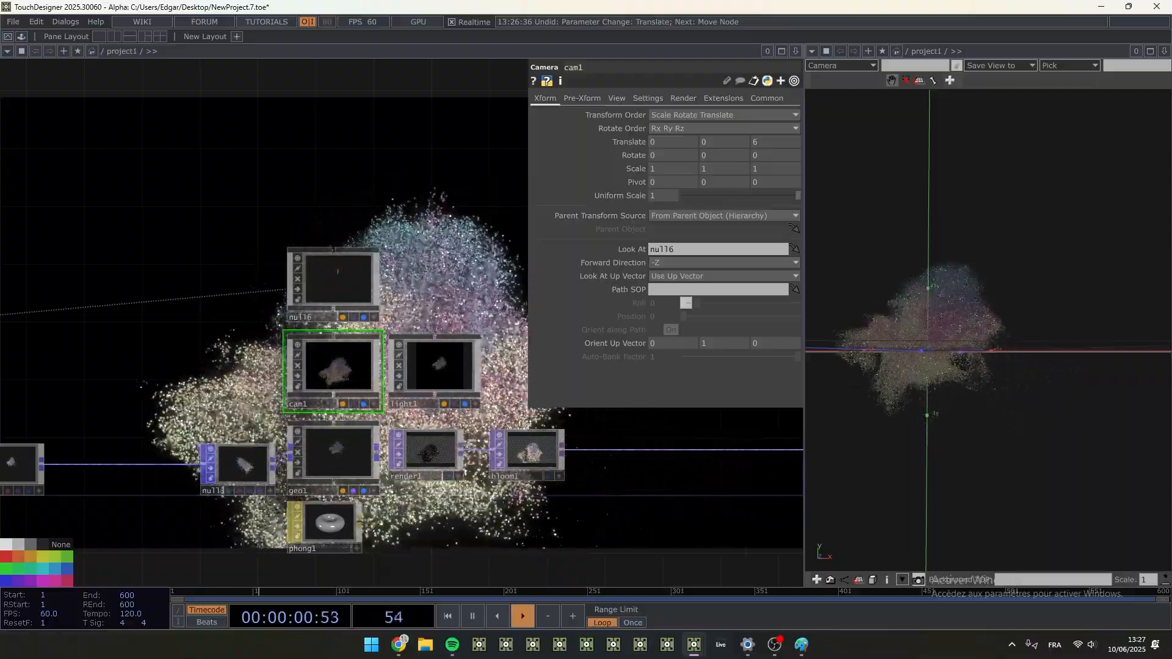
- Move transform1 and null5 further along the network to open up space after bloom1
drag(636, 507, 503, 519)
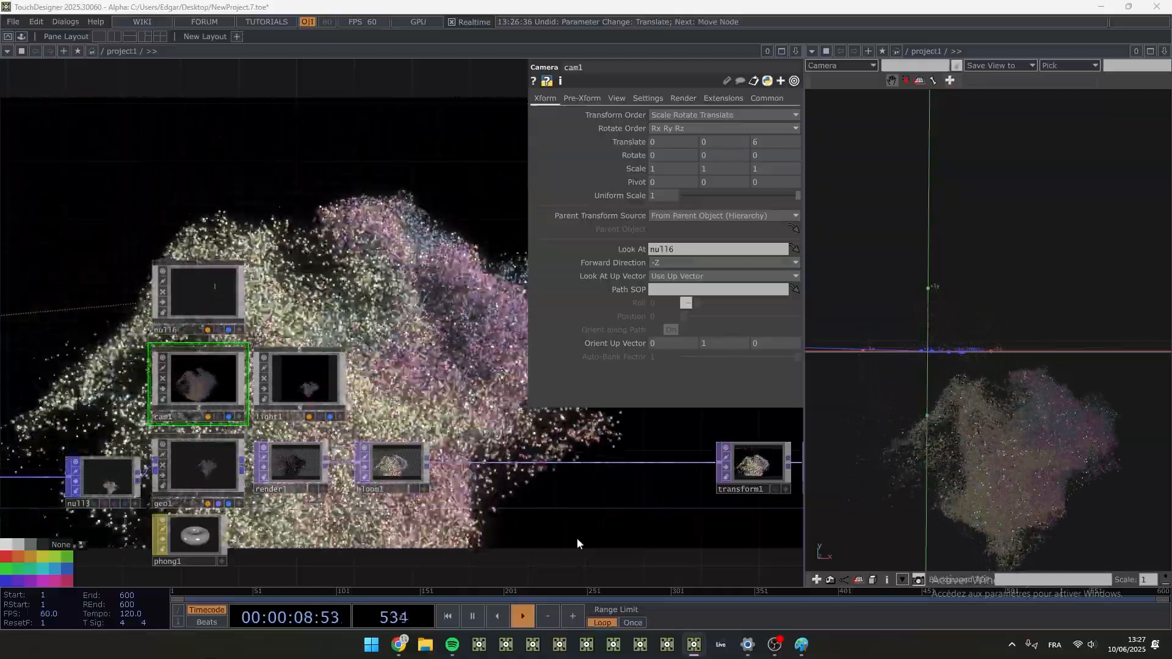
drag(579, 544, 262, 440)
drag(699, 468, 603, 485)
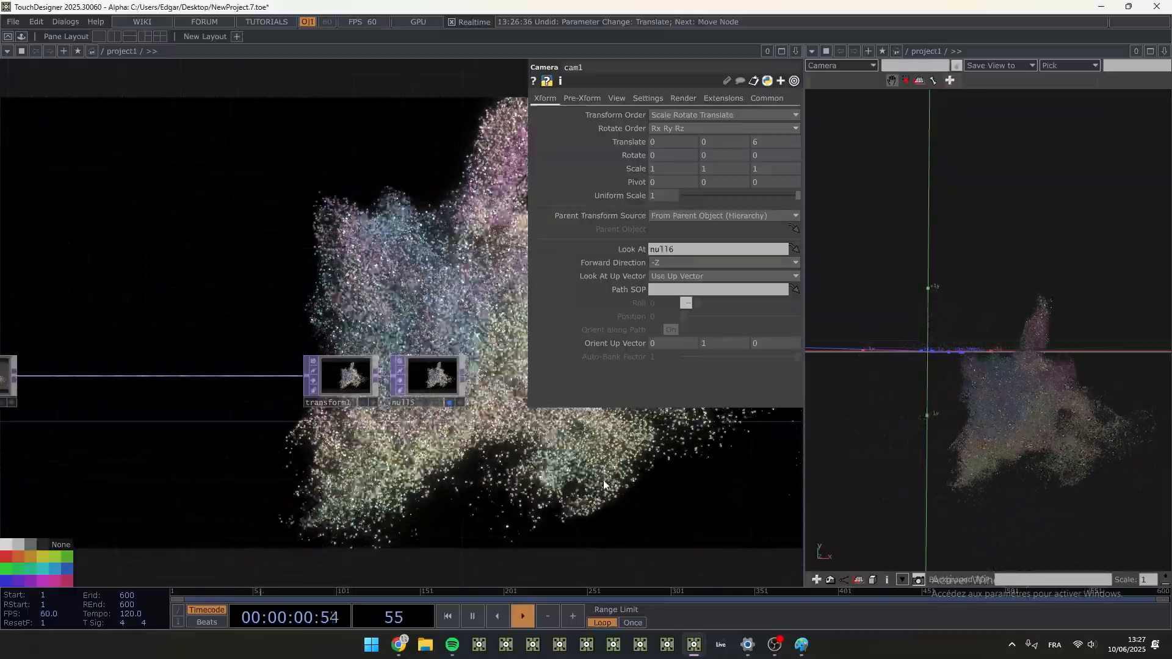
click(430, 382)
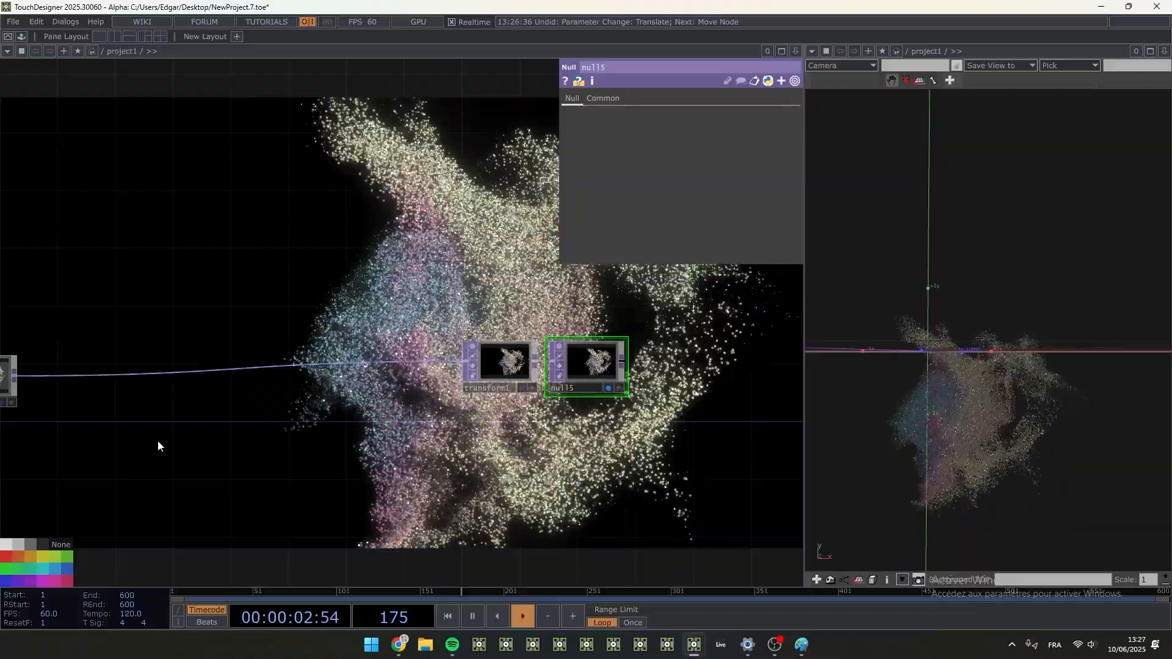
drag(157, 445, 312, 436)
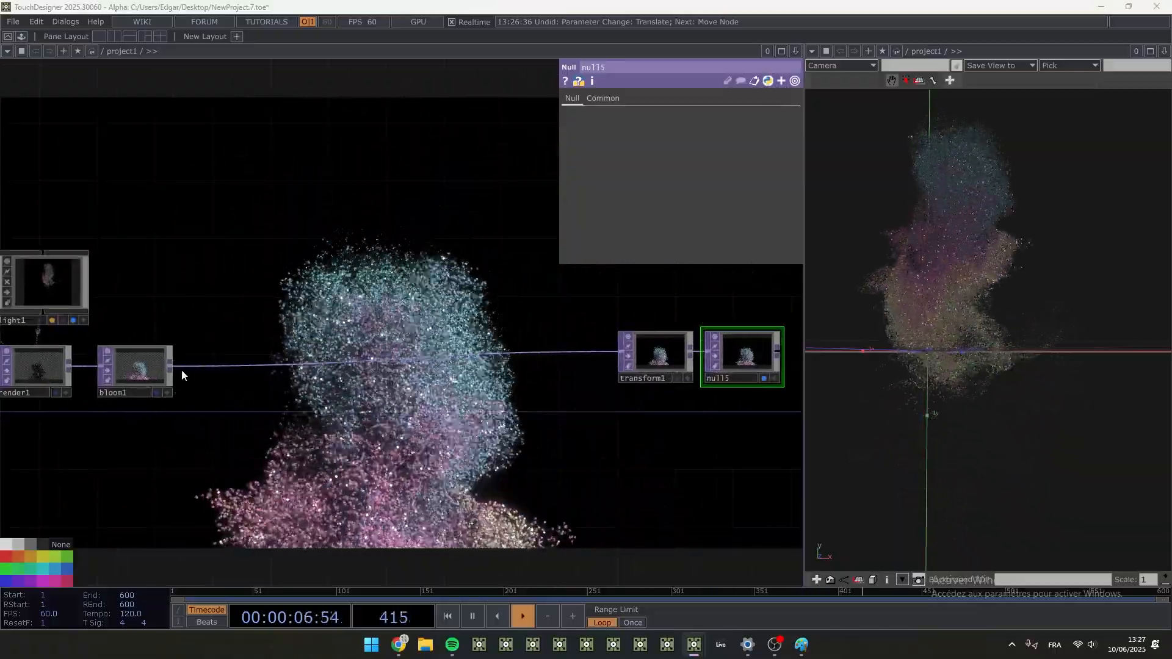
- Branch a Feedback TOP off bloom1's output and place it directly below bloom1
right_click(169, 366)
text(fe)
click(87, 220)
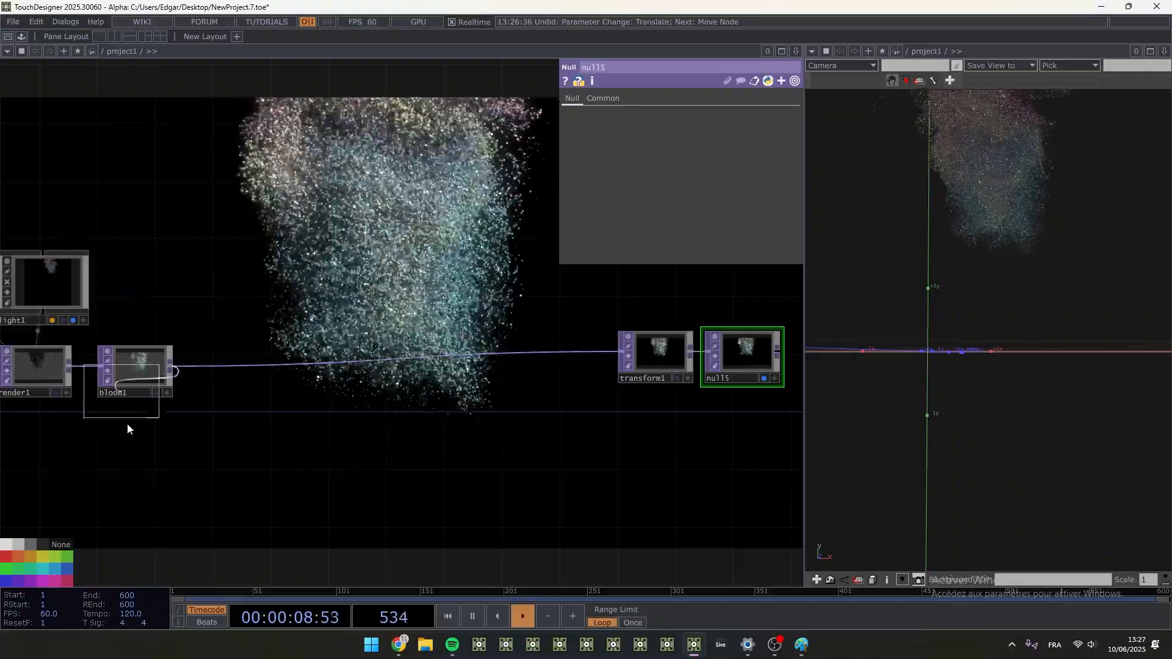
scroll(138, 443, up, 5)
scroll(139, 445, down, 2)
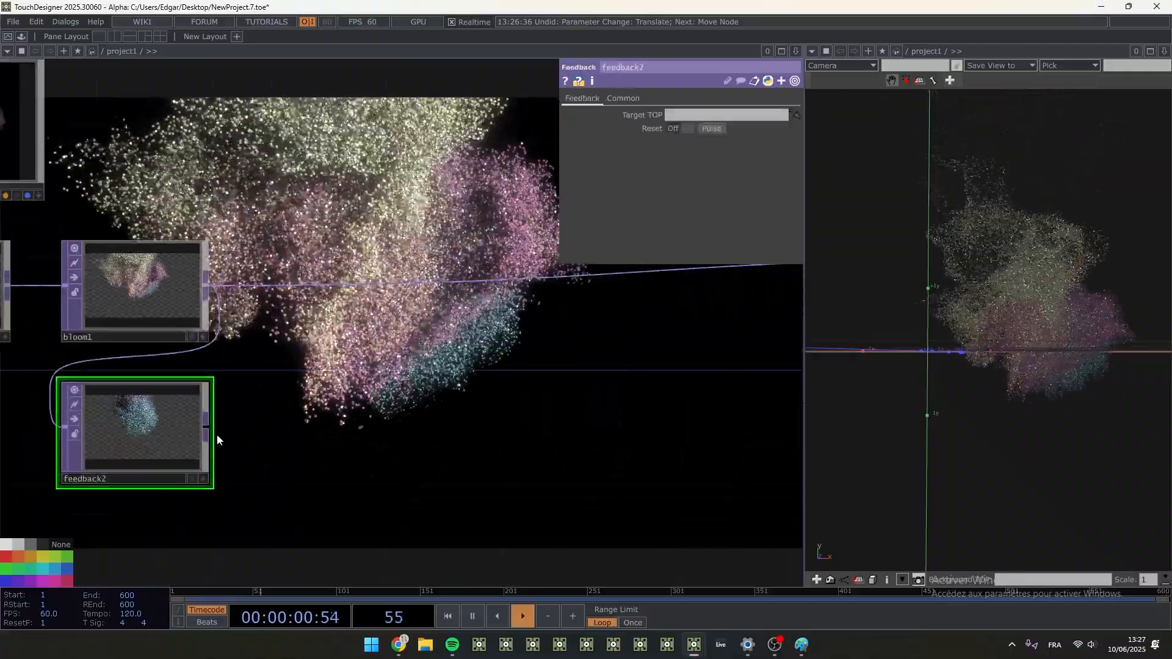
- Add an Over TOP beside feedback2, with bloom1 as its first input and feedback2 as its second
key(Tab)
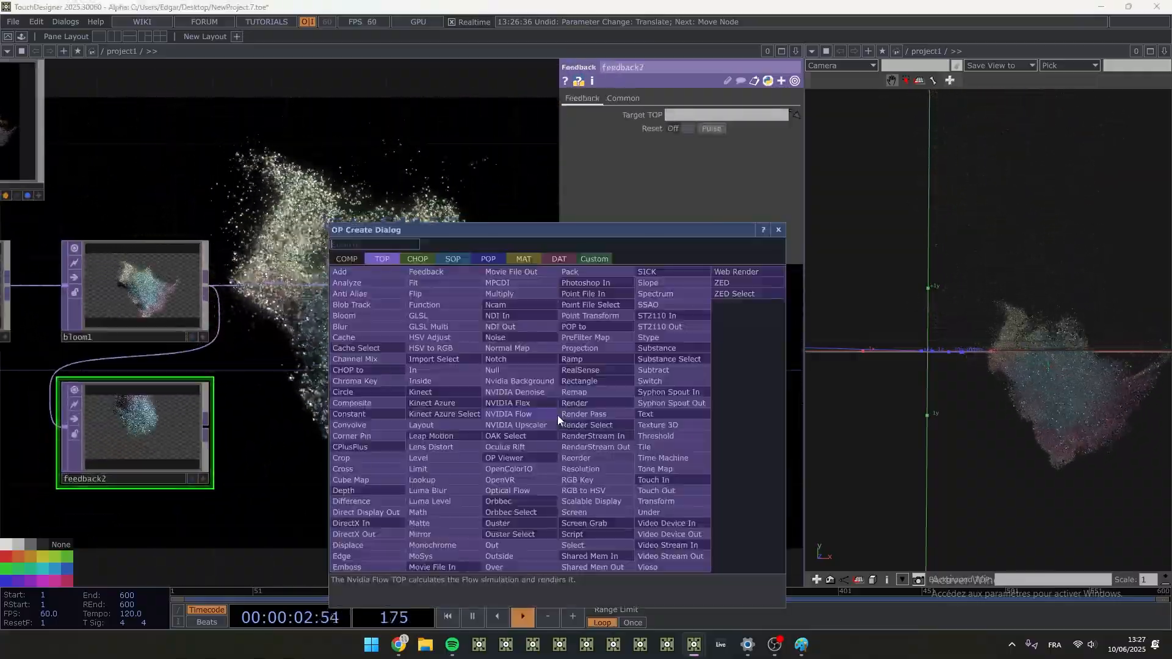
text(over)
key(Return)
click(558, 415)
drag(558, 415, 557, 444)
click(206, 285)
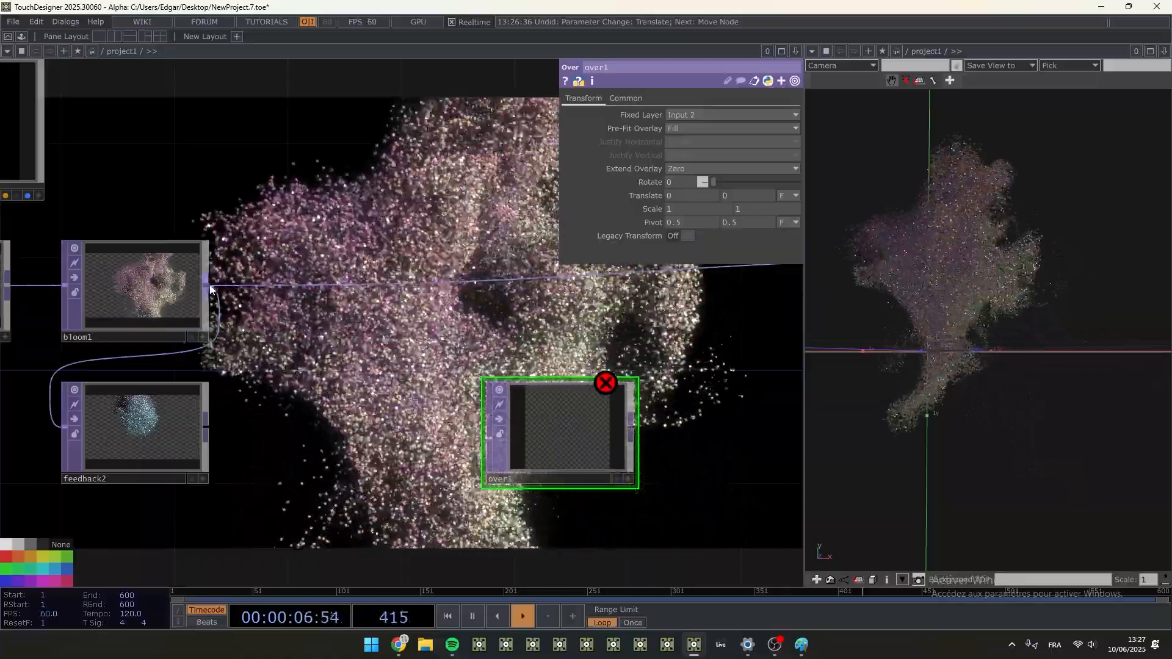
click(486, 418)
click(486, 438)
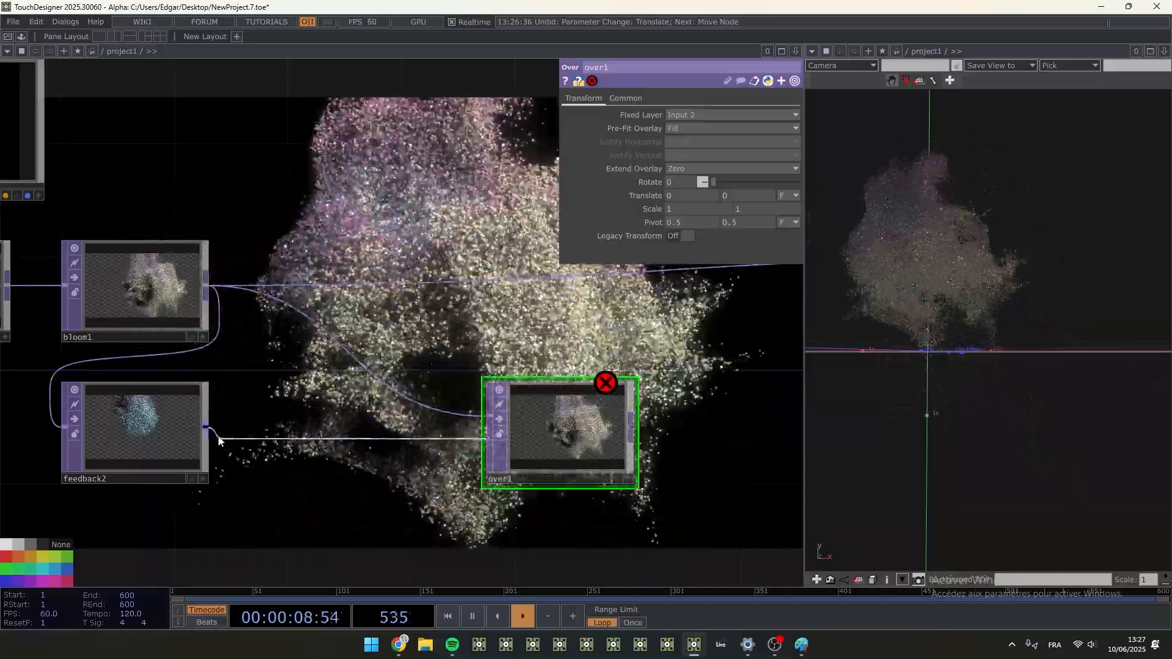
click(208, 428)
- Close the geometry viewer pane so the network fills the window, and save the project
click(1164, 51)
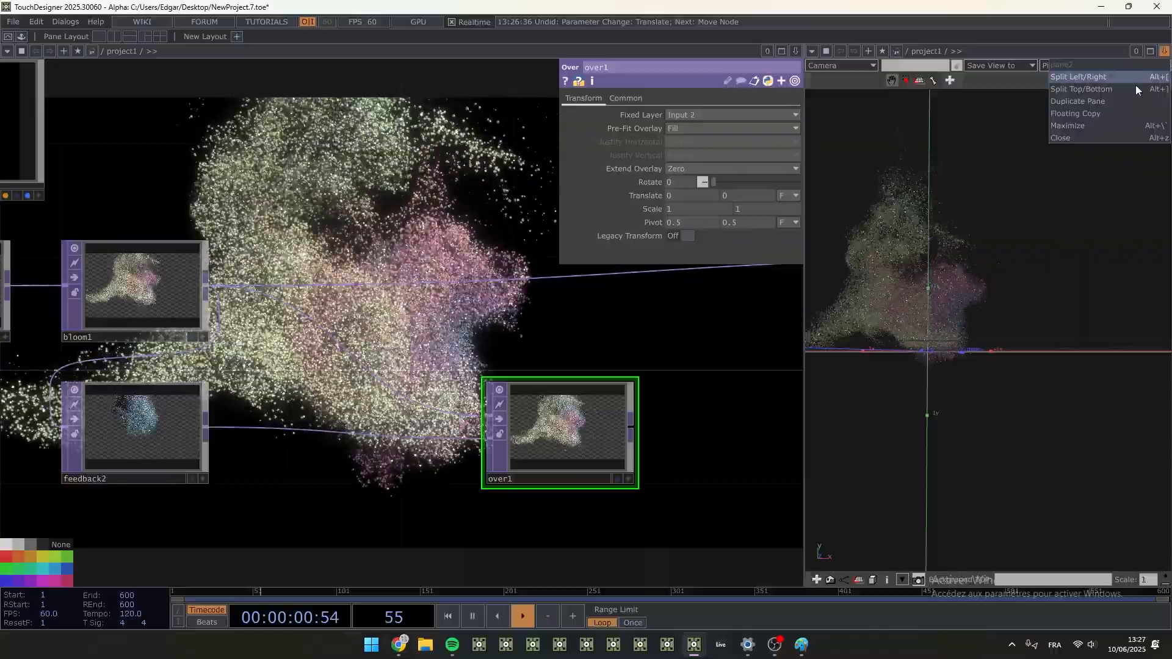
click(1091, 138)
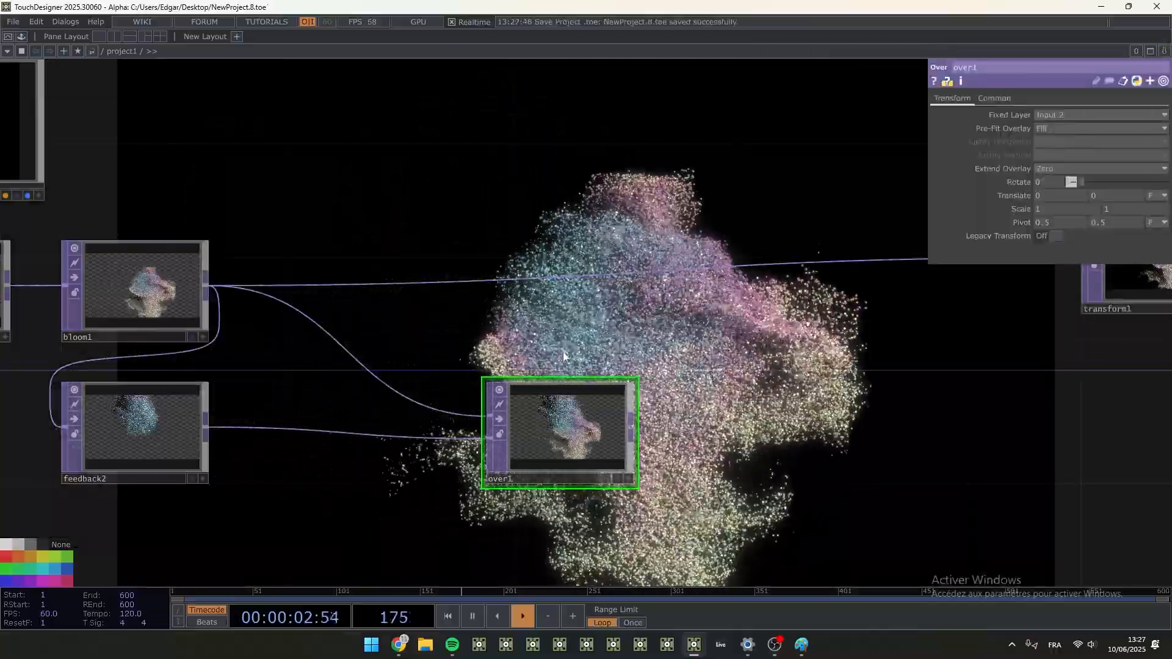
key(ctrl+s)
- Set over1 as feedback2's target TOP and feed over1's output into transform1
drag(569, 439, 142, 439)
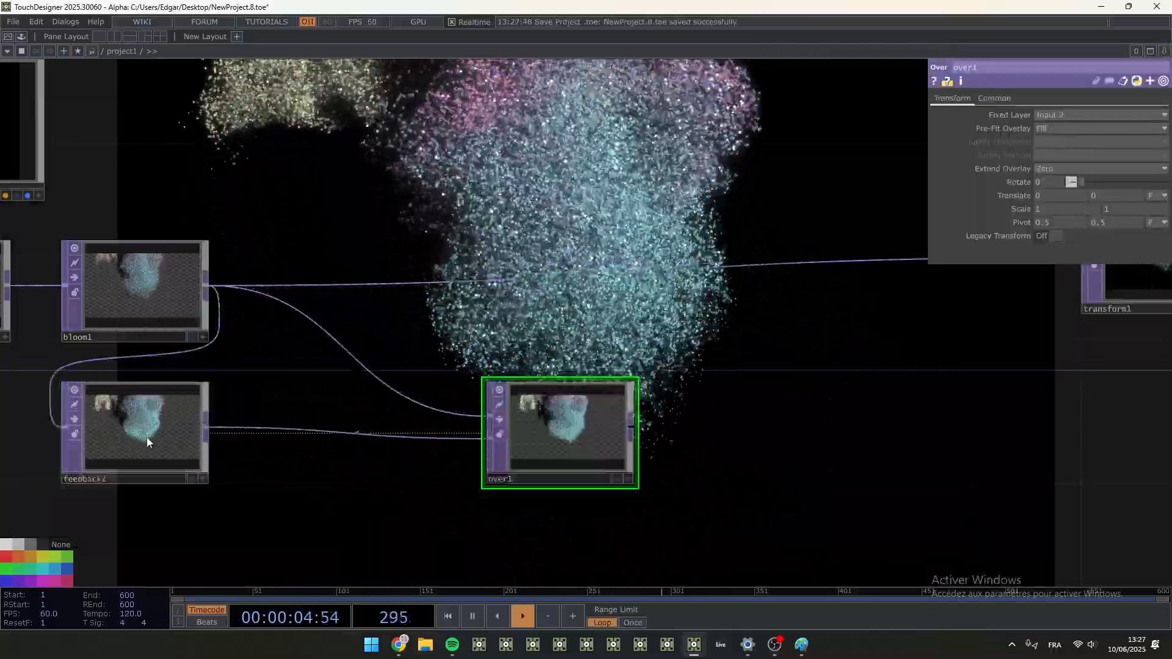
scroll(579, 448, up, 6)
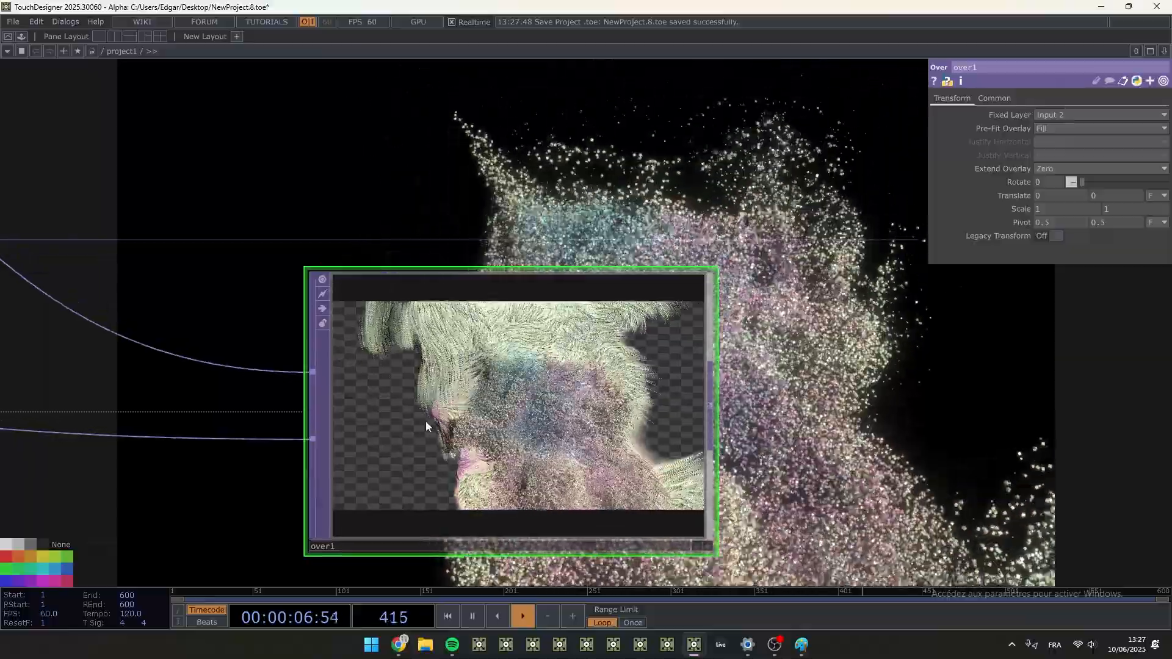
scroll(564, 456, down, 8)
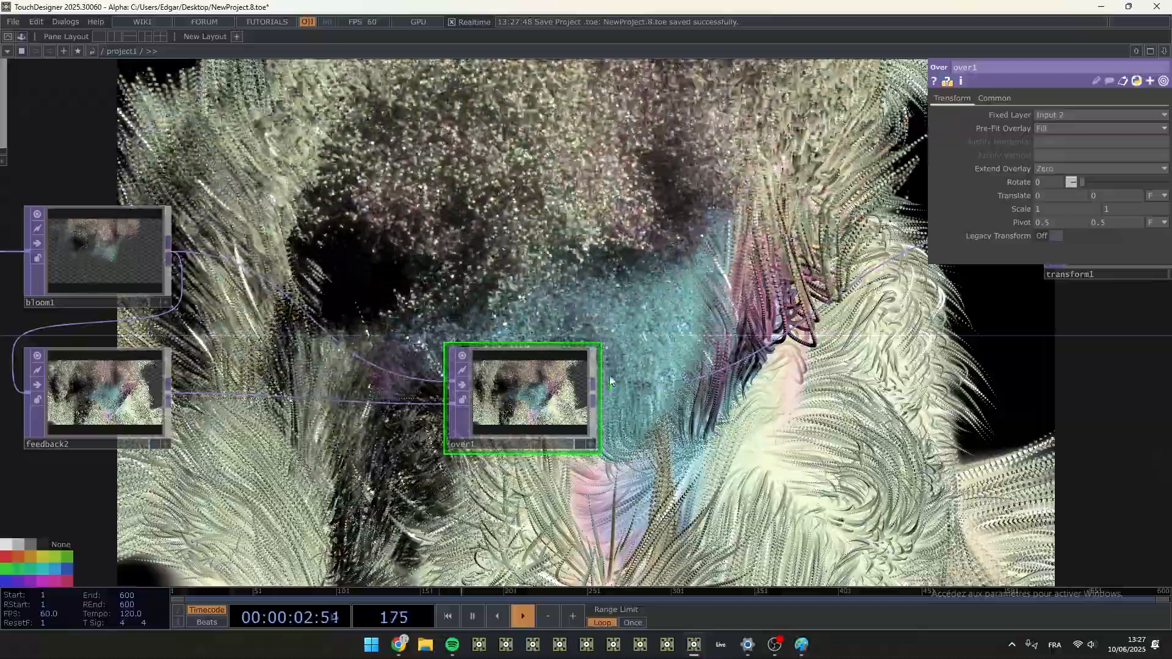
- Move over1 further from feedback2 and insert a Blur TOP between them
drag(502, 371, 886, 385)
key(Tab)
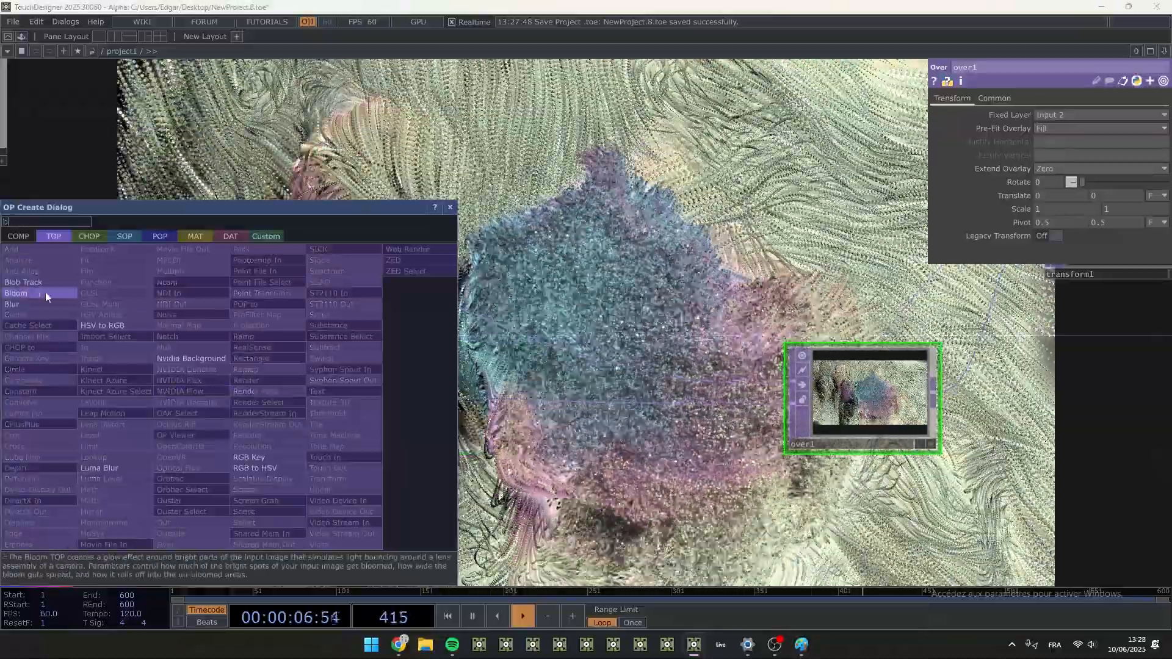
text(b)
click(27, 304)
click(269, 395)
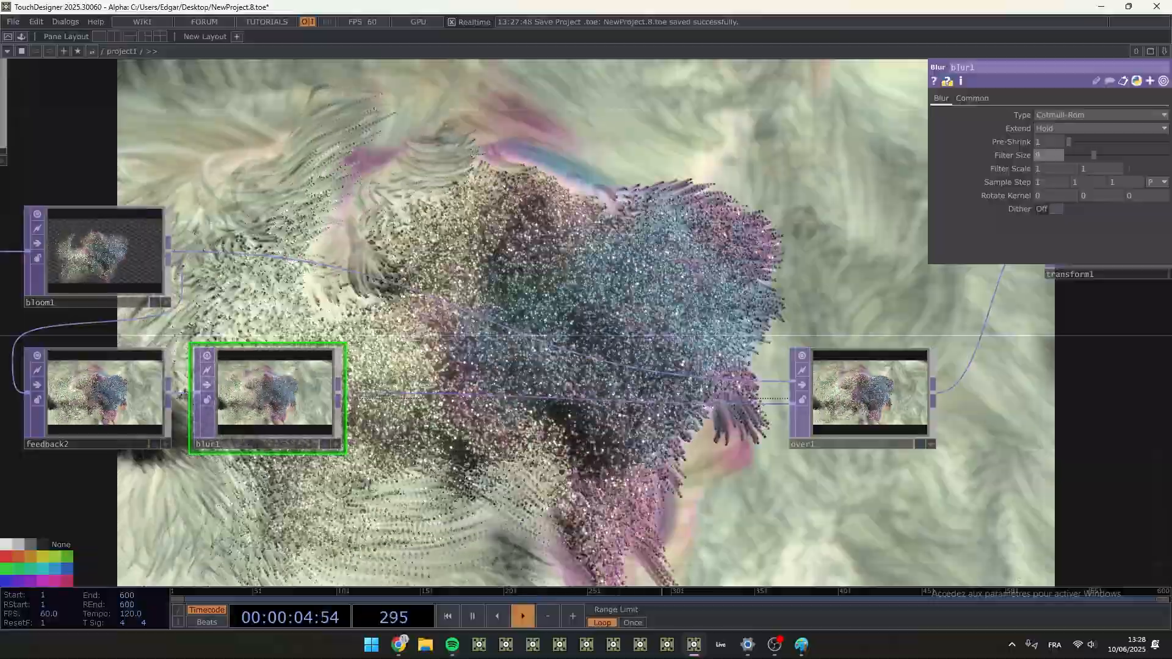
- Insert a Level TOP between blur1 and over1 and set its post opacity to 0.6
right_click(339, 393)
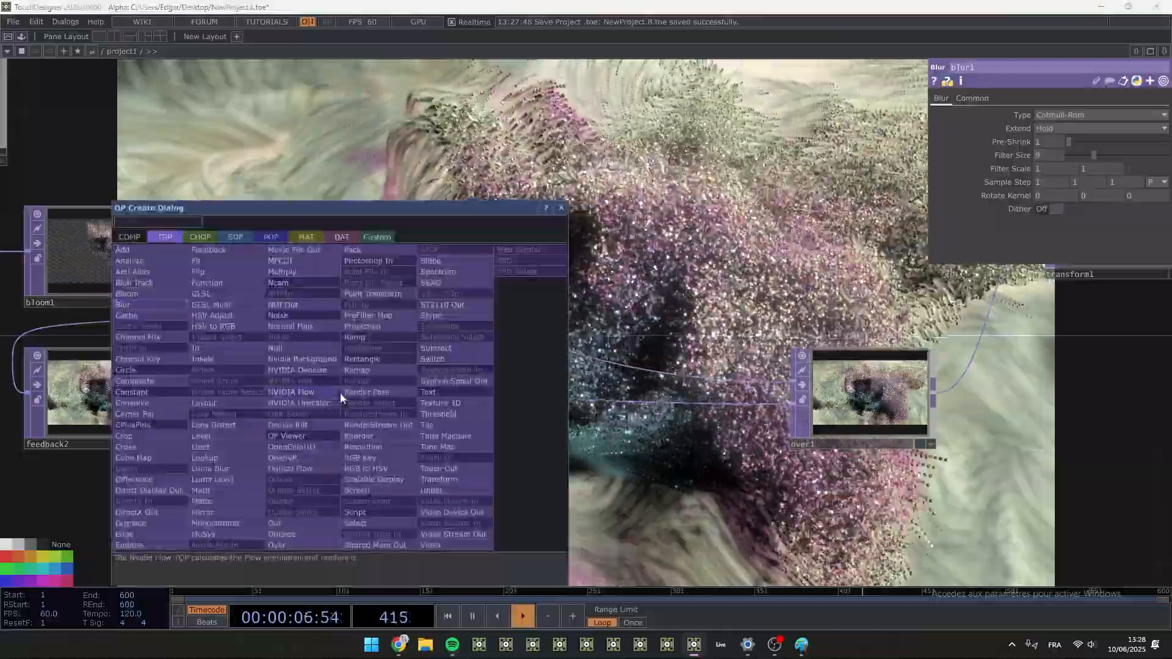
text(level)
key(Return)
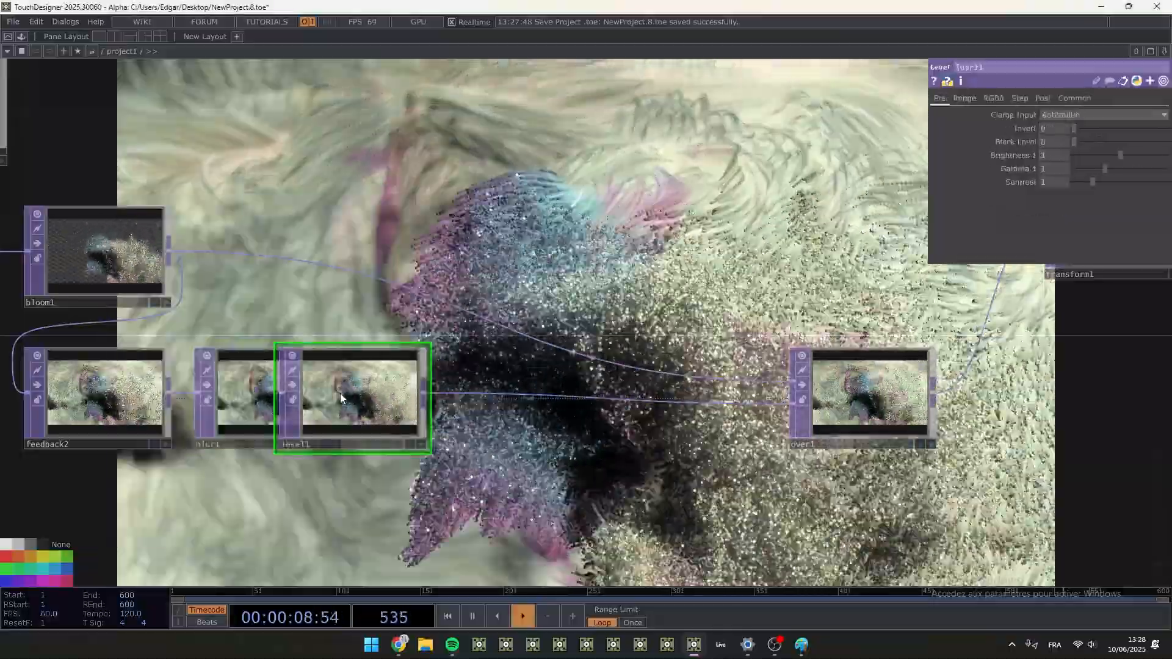
drag(341, 397, 448, 403)
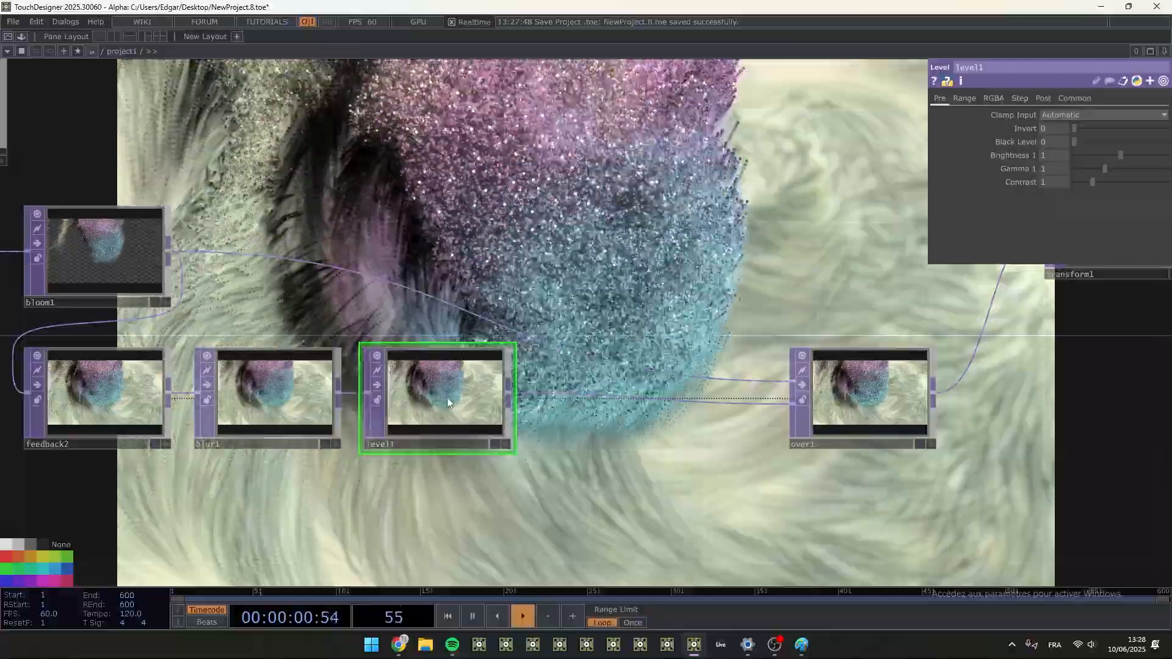
click(1043, 97)
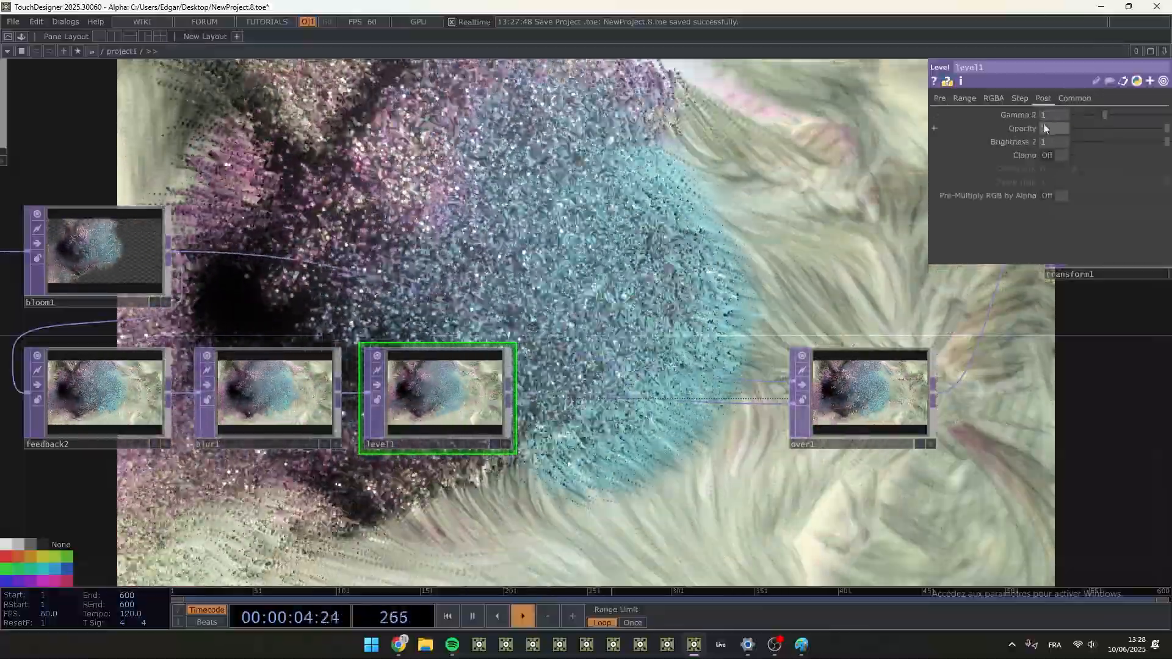
mouse_move(1051, 127)
middle_down()
mouse_move(1012, 127)
mouse_move(1057, 128)
middle_up()
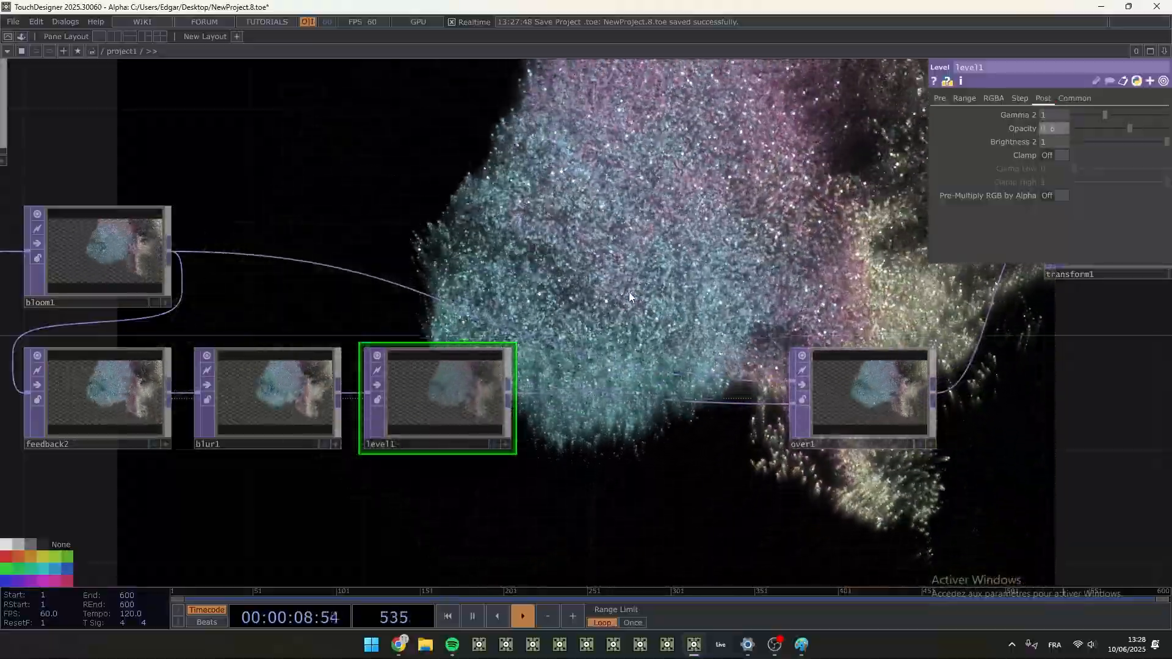
- Insert a Transform TOP between level1 and over1 in the feedback loop
drag(604, 273, 421, 300)
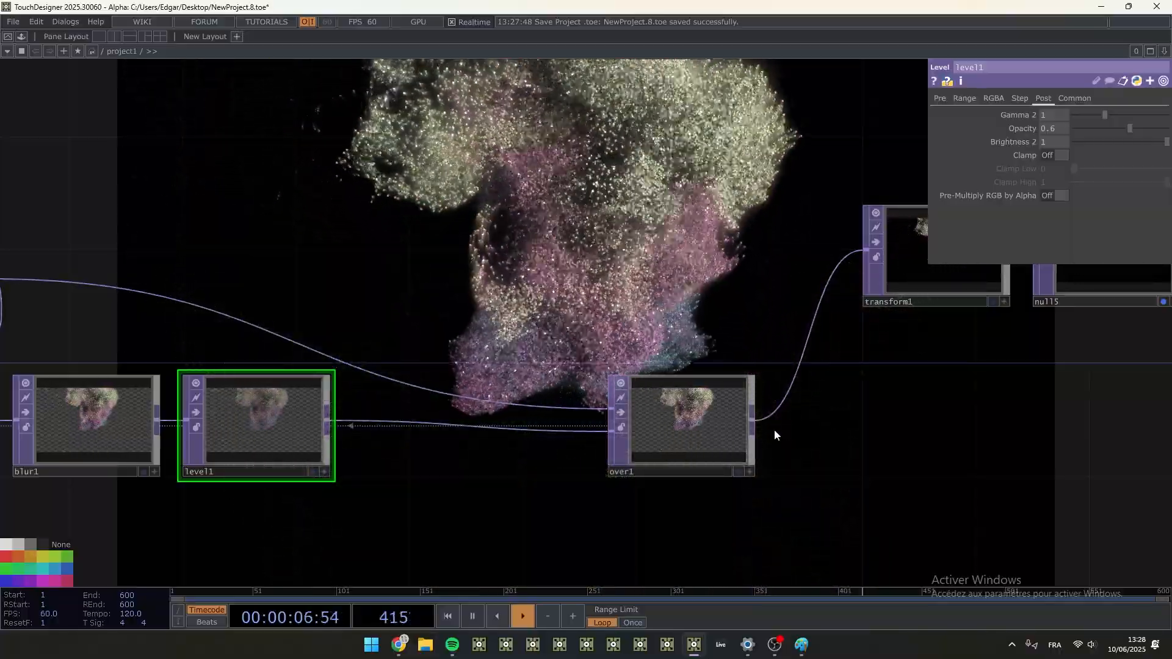
scroll(774, 429, down, 3)
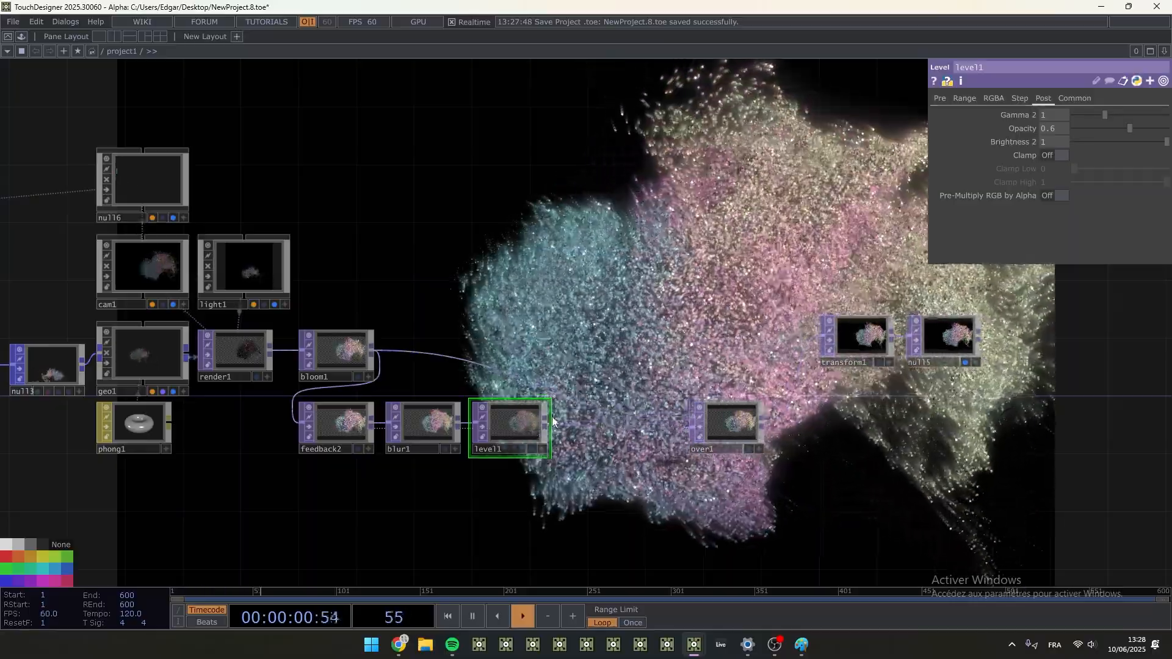
key(Tab)
text(tr)
click(644, 512)
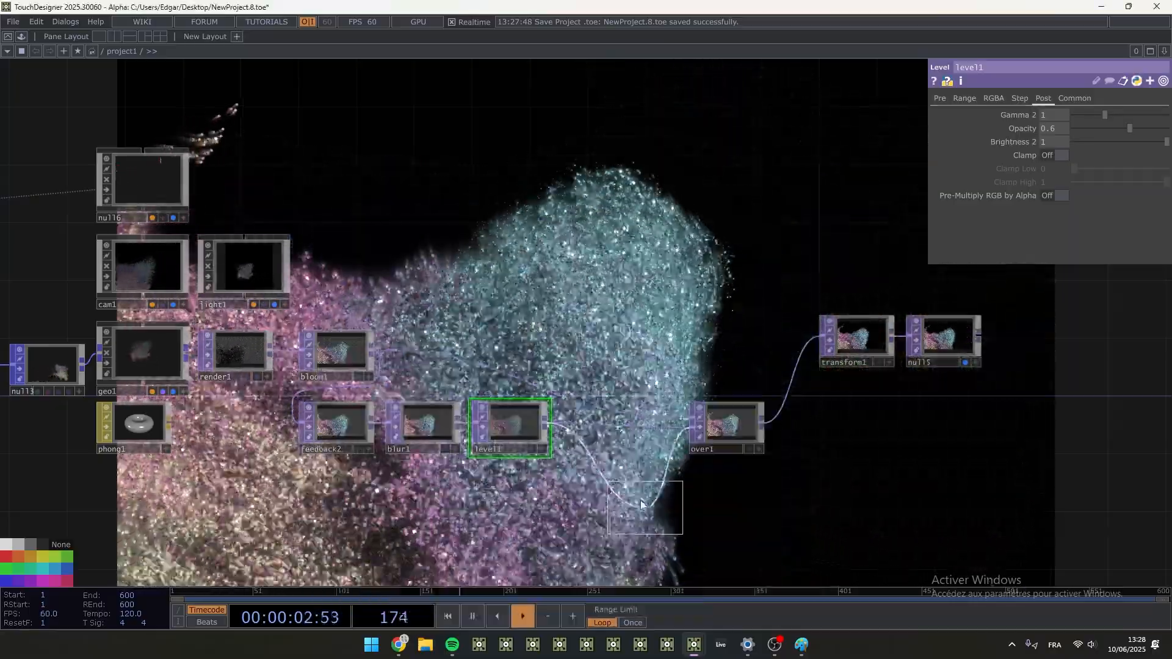
click(602, 429)
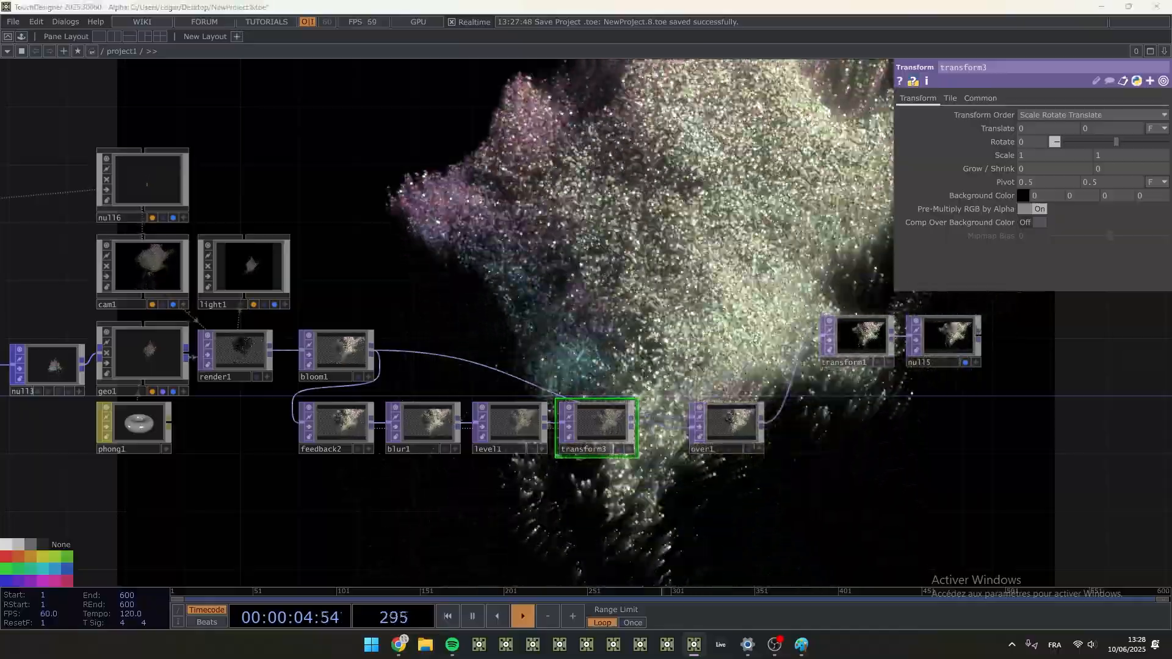
- Scale the feedback image in transform3 to 3 on both axes
scroll(651, 426, up, 4)
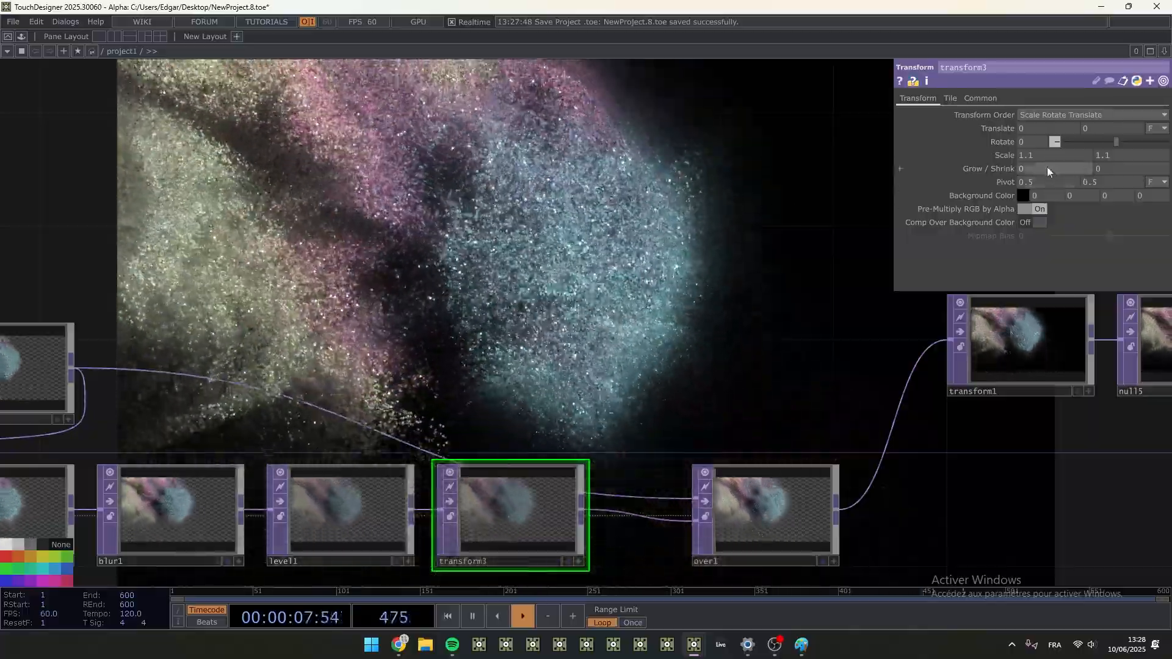
drag(1008, 152, 1020, 144)
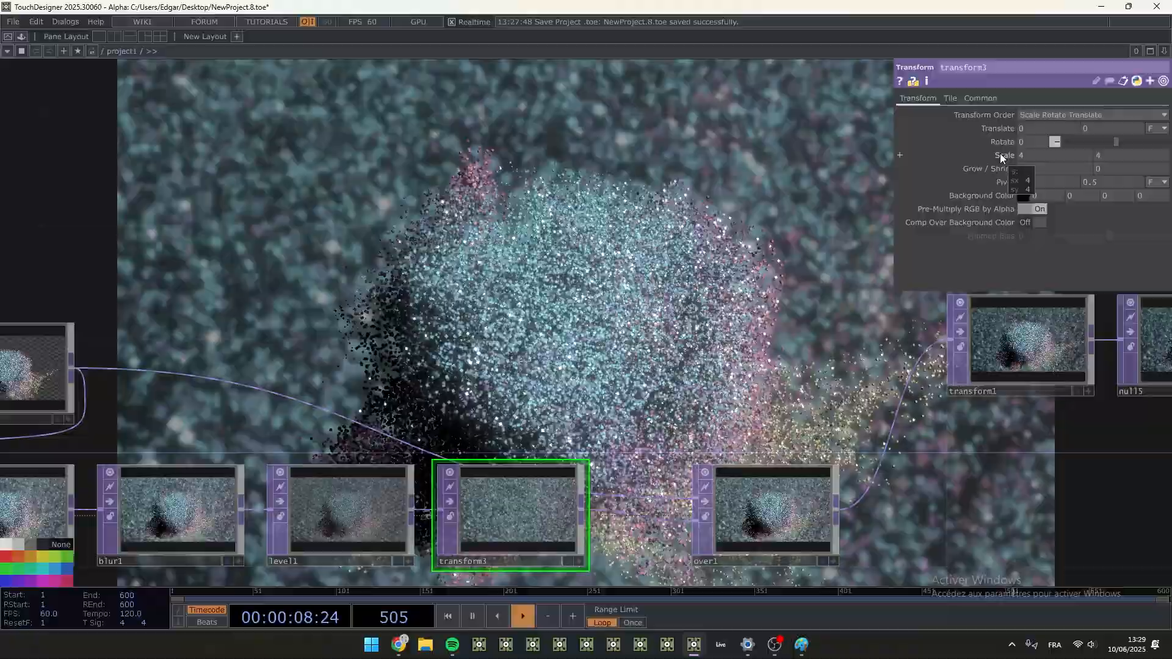
drag(999, 155, 1022, 142)
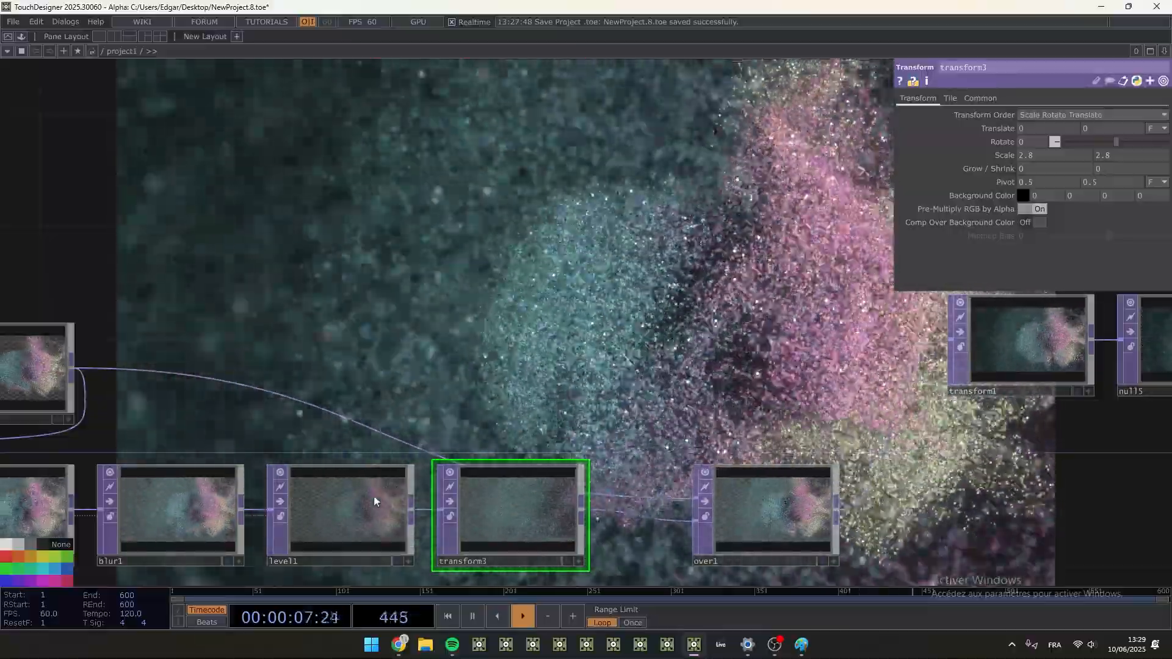
drag(330, 378, 405, 348)
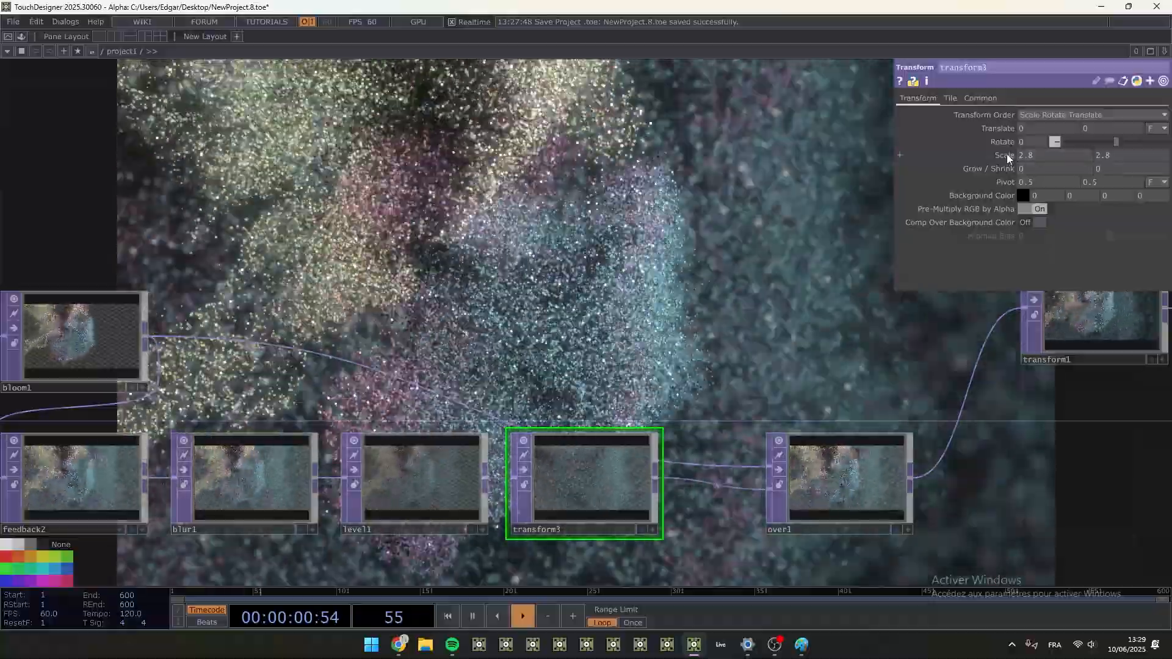
drag(1005, 155, 1005, 136)
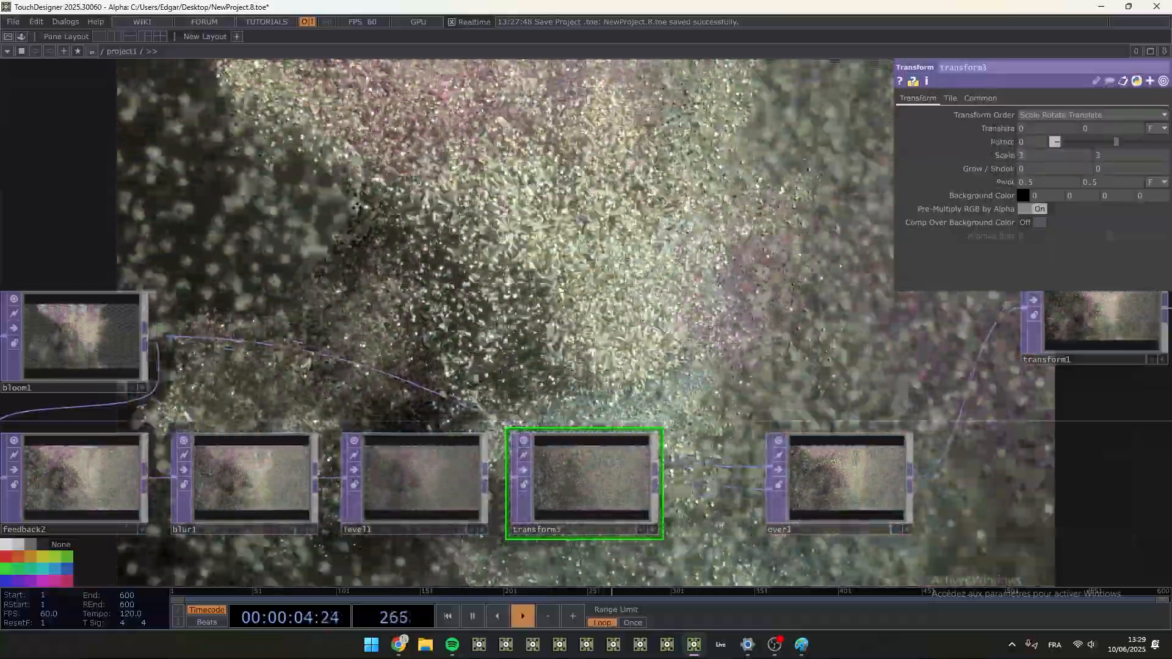
- Shift transform1 and null5 together further away from over1
drag(831, 303, 507, 304)
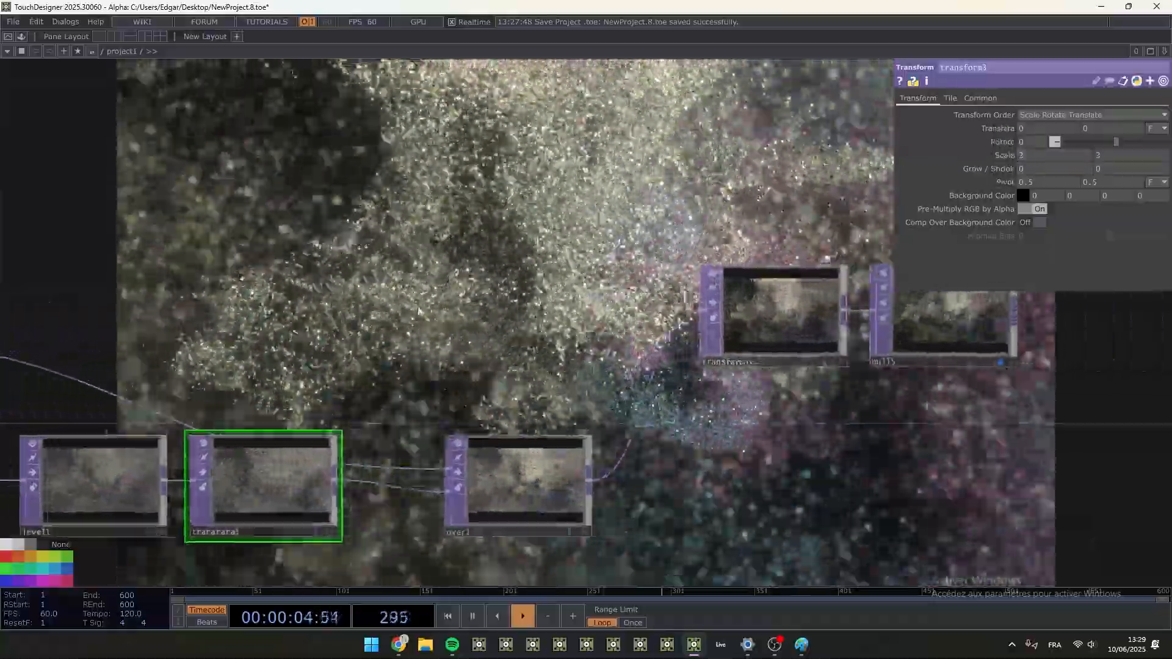
scroll(507, 302, down, 3)
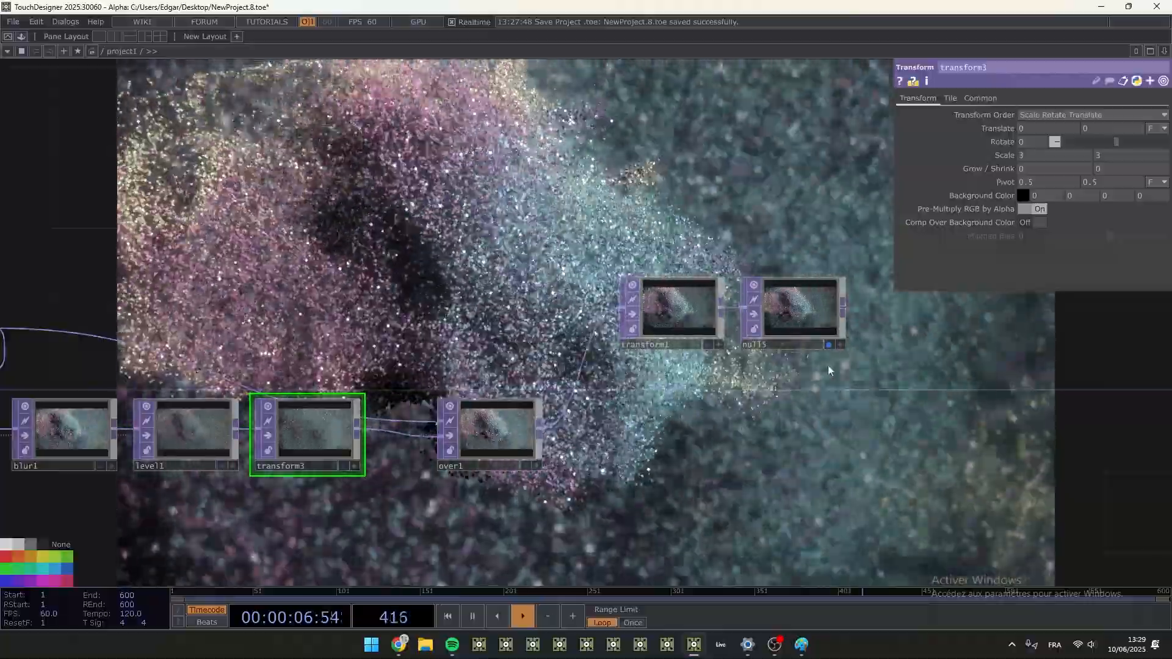
right_drag(869, 395, 610, 212)
drag(694, 287, 896, 289)
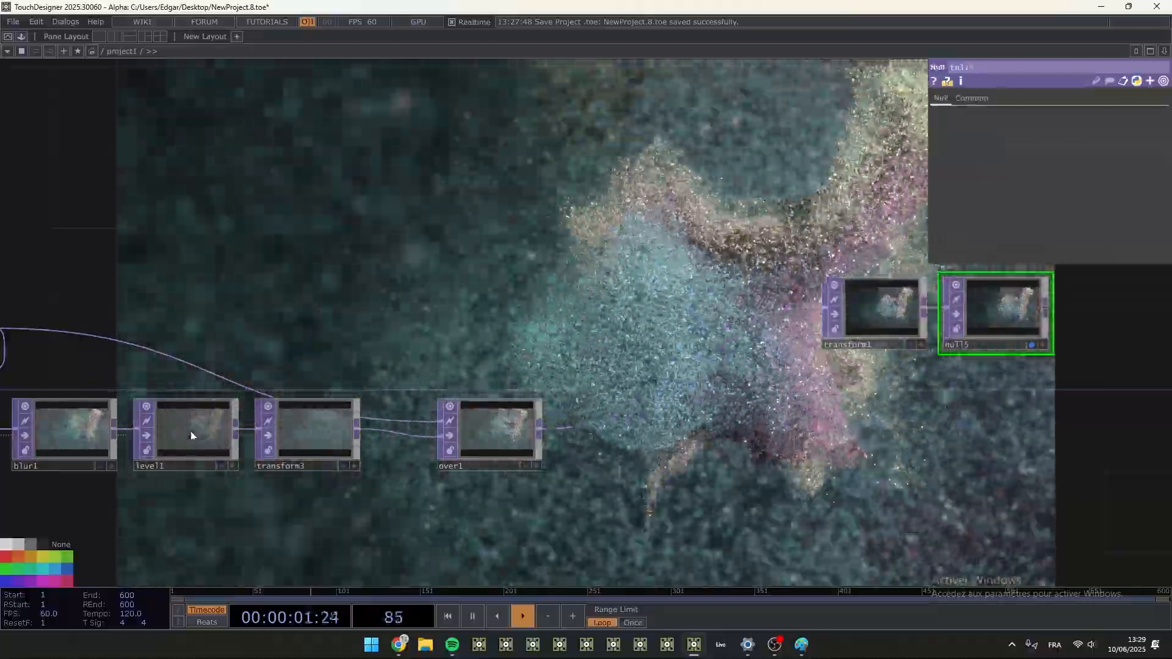
- Lower level1's opacity to 0.3 and move over1 up, roughly in line with transform1
click(192, 435)
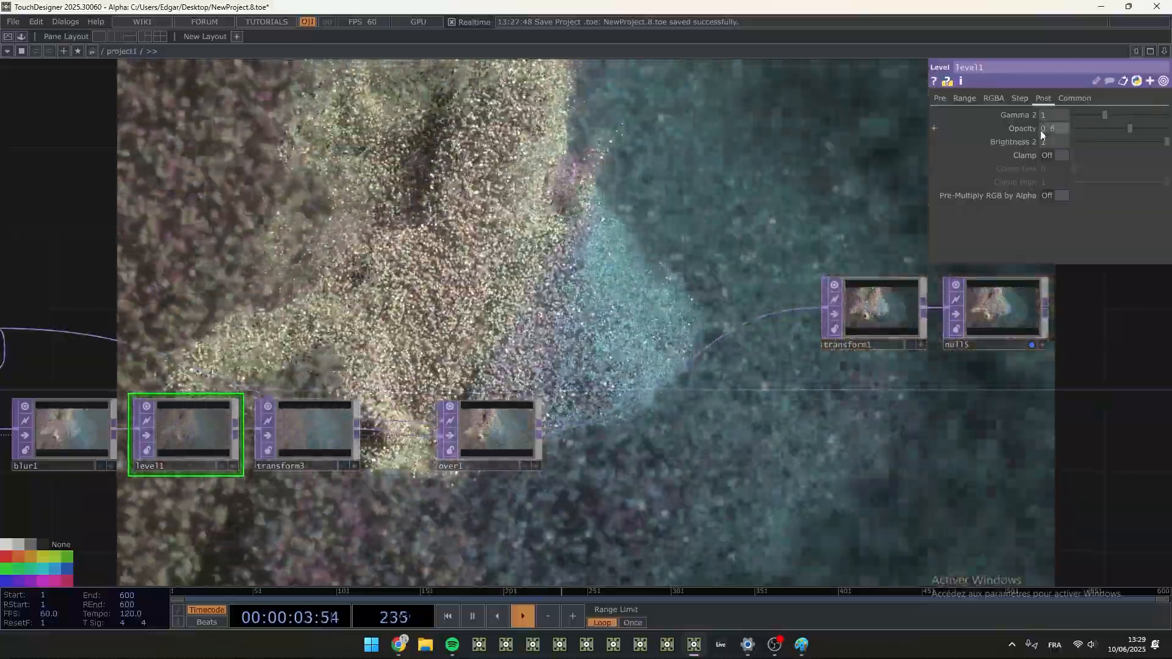
middle_drag(1052, 129, 1031, 117)
drag(493, 437, 489, 338)
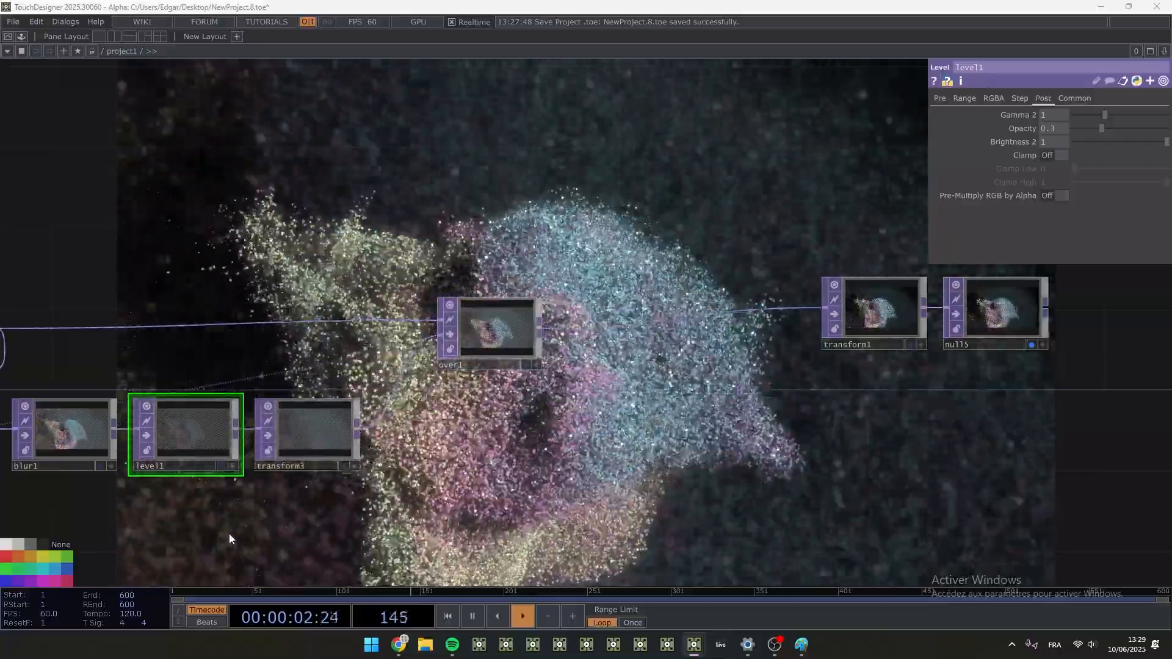
- Examine the network from the feedback loop back to the lookup1 colour nodes and forward to the render nodes
drag(230, 534, 970, 425)
scroll(877, 361, down, 2)
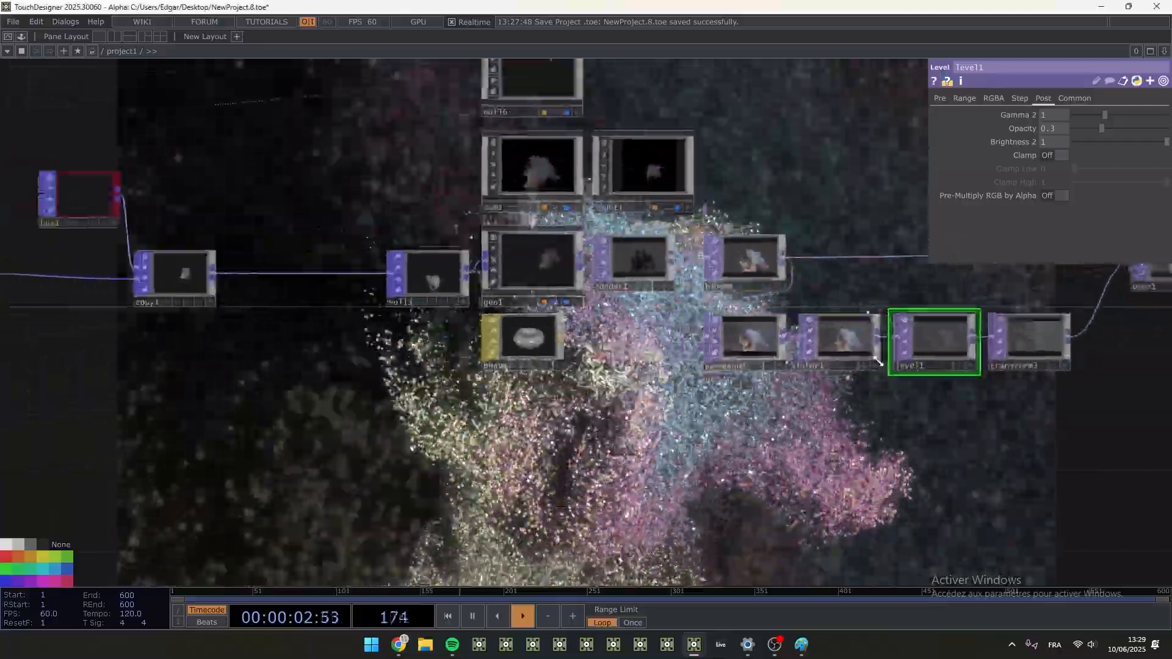
scroll(877, 361, down, 1)
drag(524, 405, 1019, 354)
scroll(363, 348, up, 3)
scroll(435, 296, up, 5)
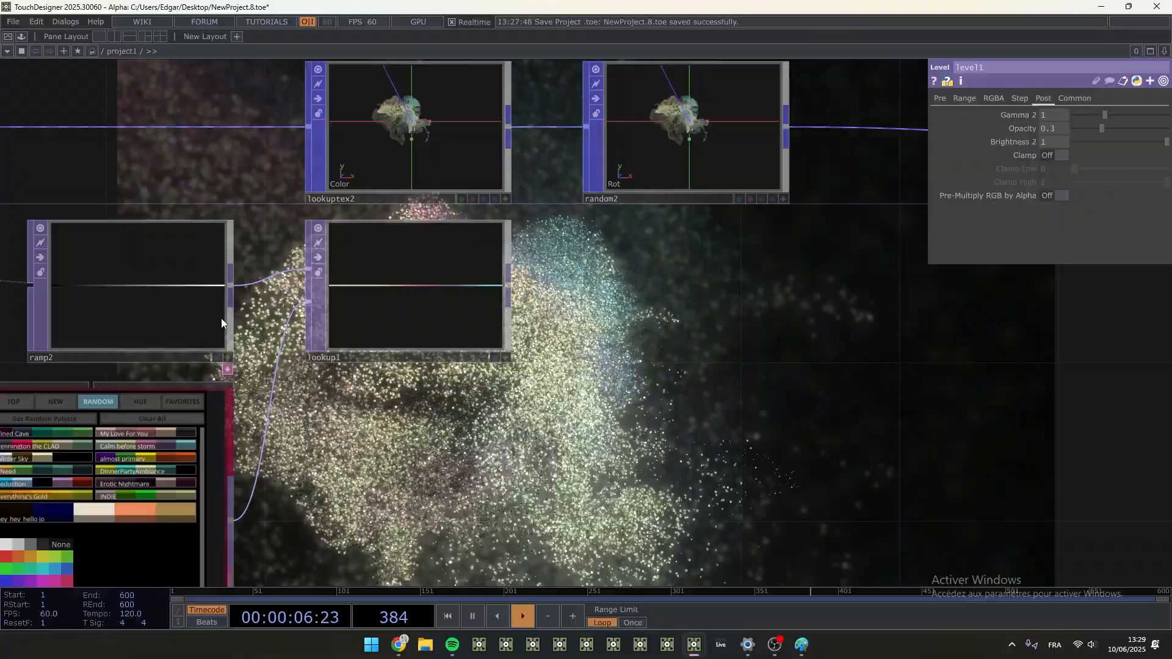
drag(414, 497, 515, 283)
scroll(732, 337, down, 3)
drag(436, 461, 140, 524)
mouse_move(623, 455)
mouse_down()
mouse_move(298, 528)
mouse_move(287, 500)
mouse_up()
drag(541, 456, 279, 488)
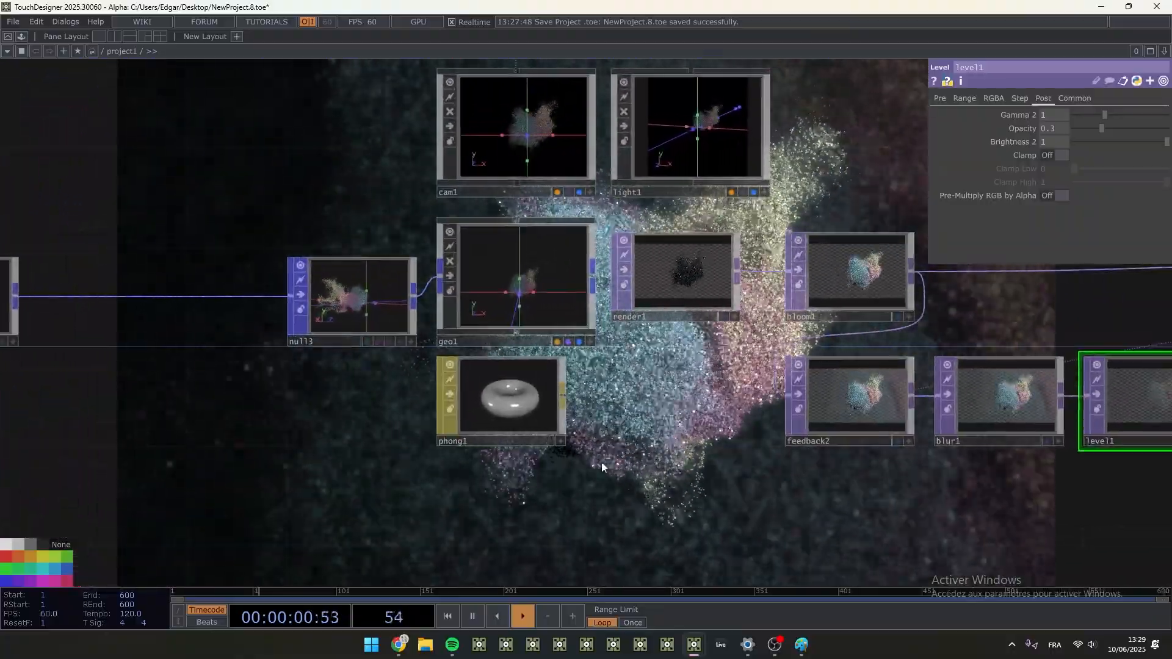
drag(601, 463, 260, 436)
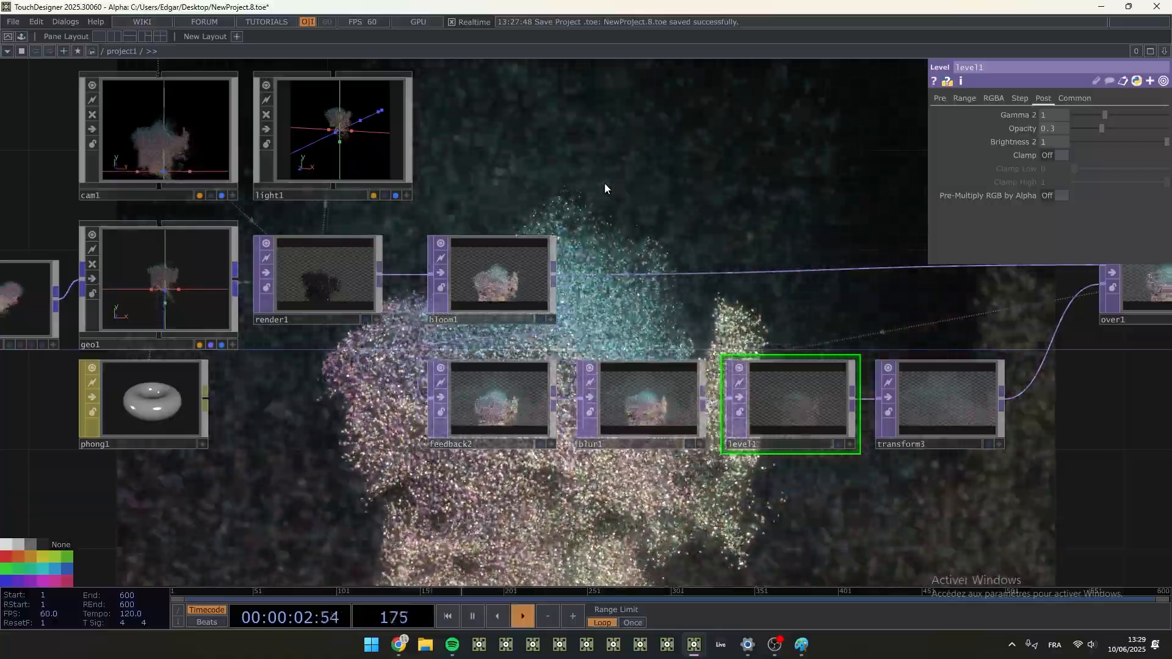
- Set phong1's diffuse colour to 0.3 and its specular colour to 3.8 on all three channels
click(146, 400)
middle_drag(1017, 130, 1051, 160)
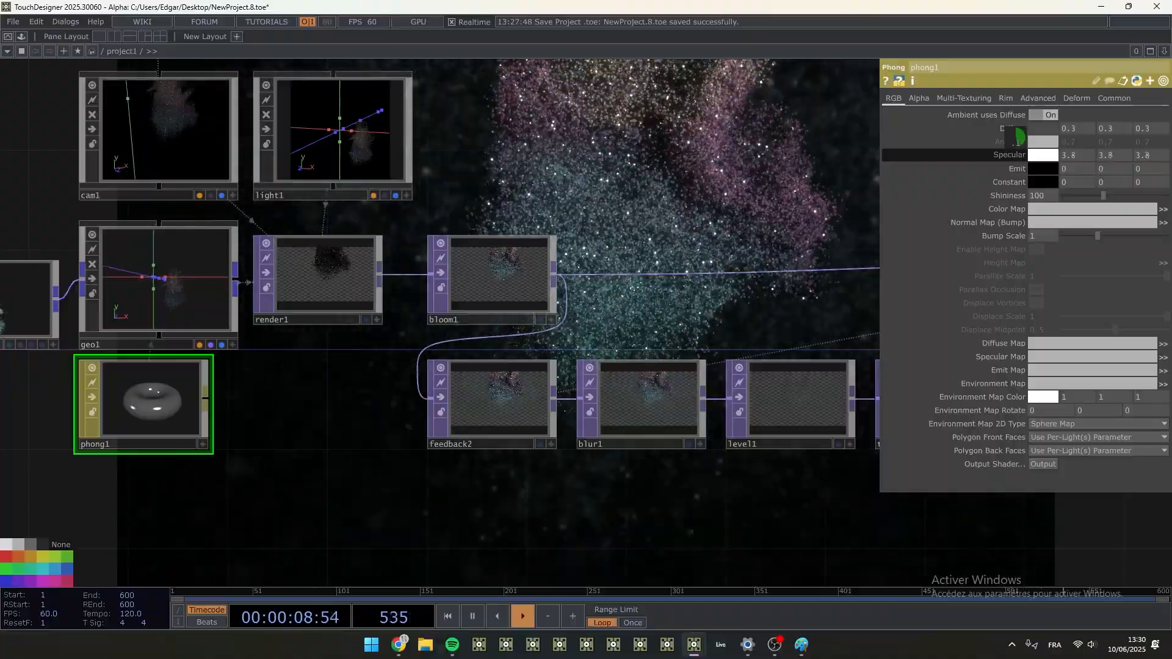
- Set bloom1's bloom intensity to 0.9
drag(696, 264, 664, 295)
click(489, 308)
drag(633, 241, 519, 331)
middle_drag(1046, 237, 1055, 222)
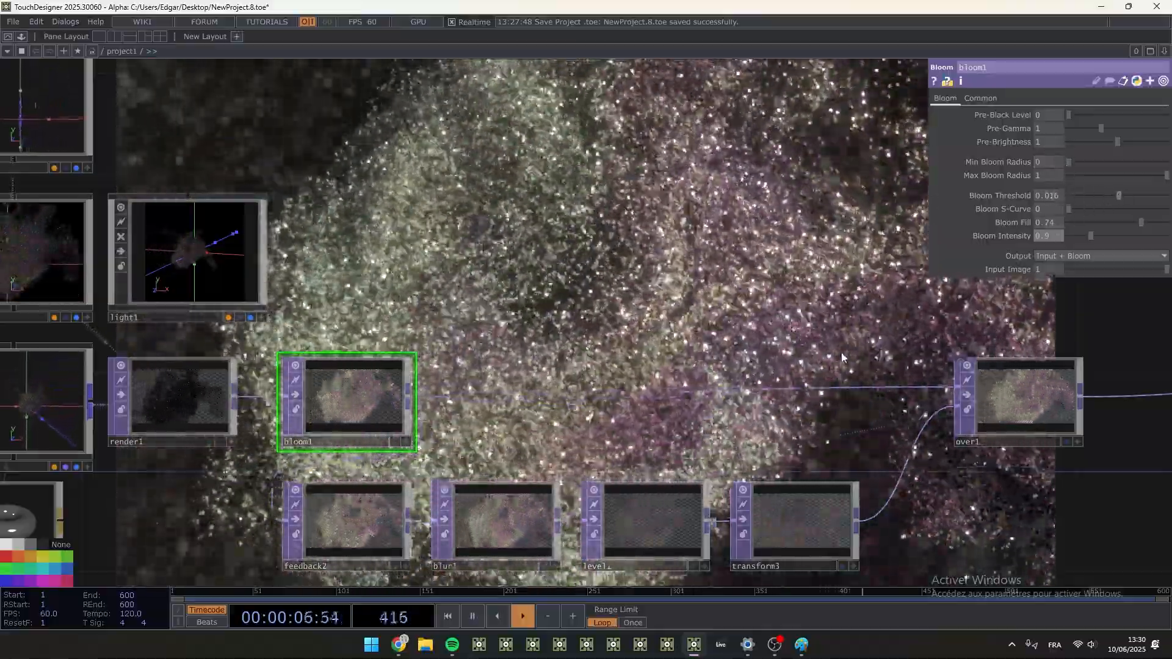
- Save the project
drag(1086, 366, 952, 358)
scroll(950, 357, down, 1)
scroll(693, 324, down, 2)
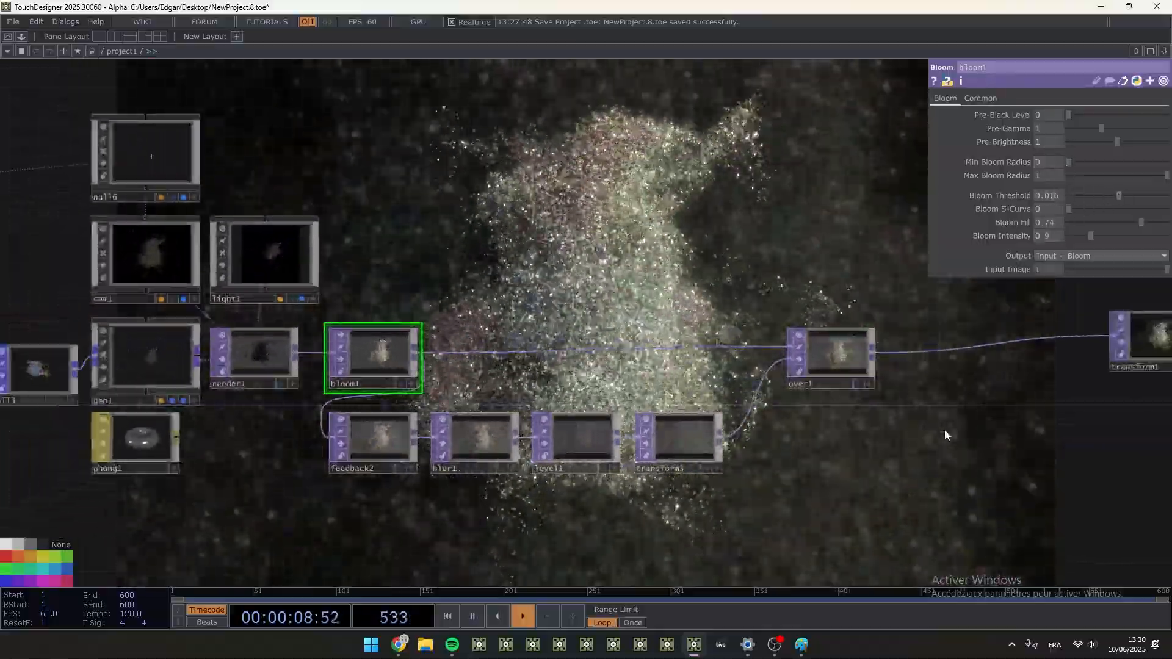
drag(944, 435, 594, 424)
drag(708, 446, 527, 291)
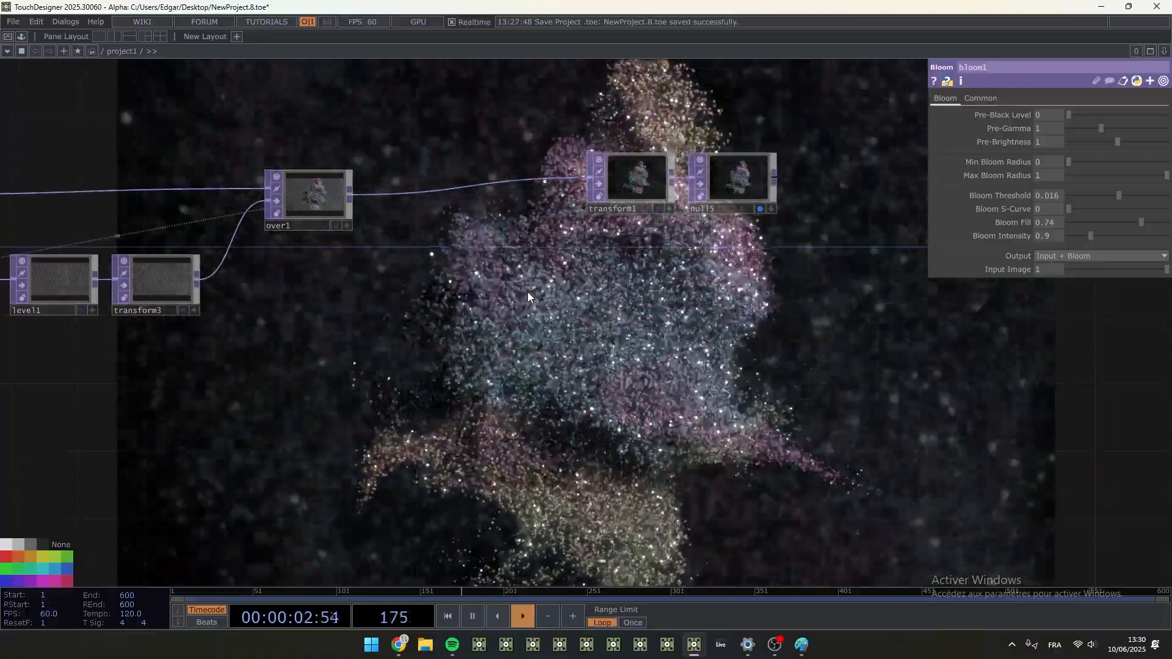
key(ctrl+s)
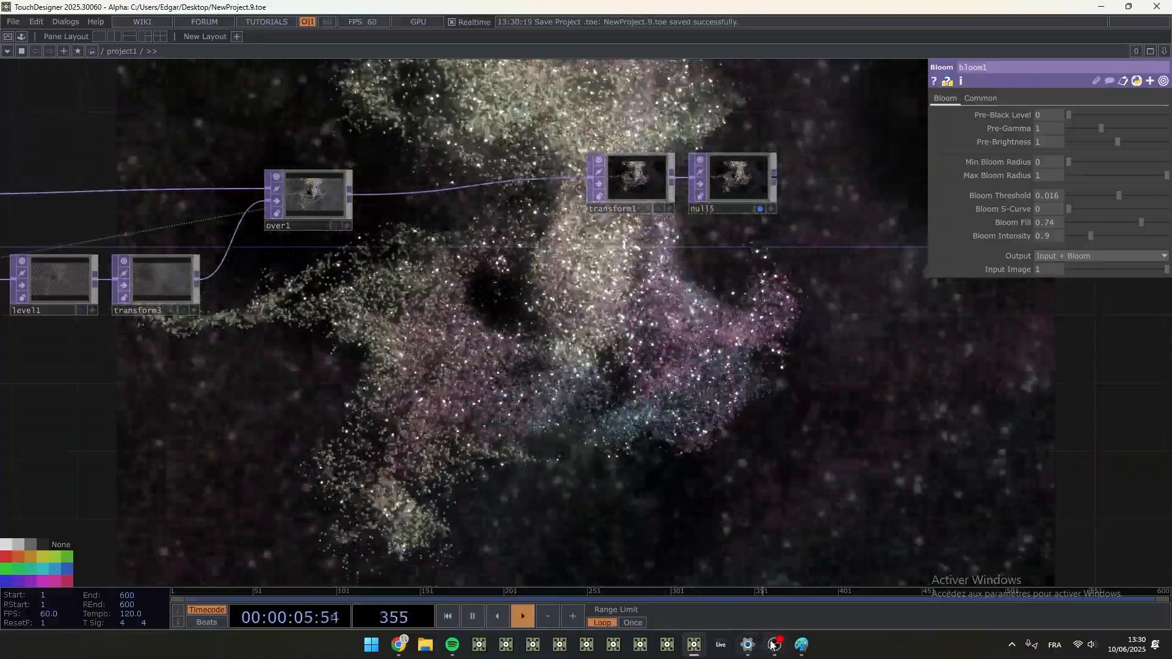
click(773, 646)
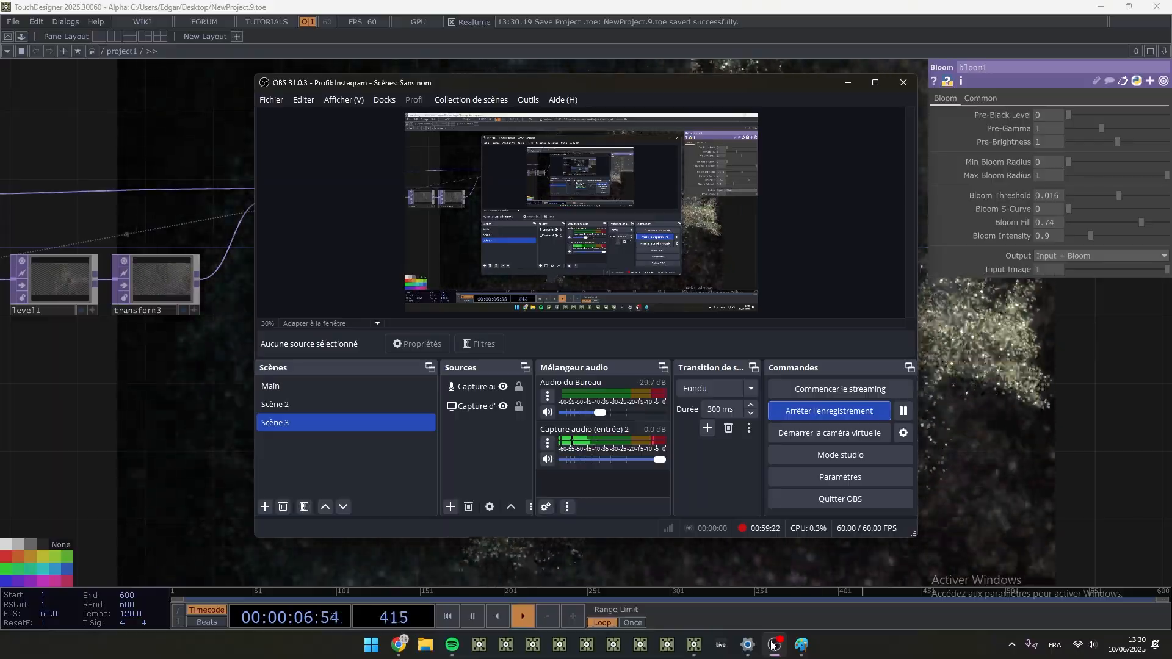
click(791, 553)
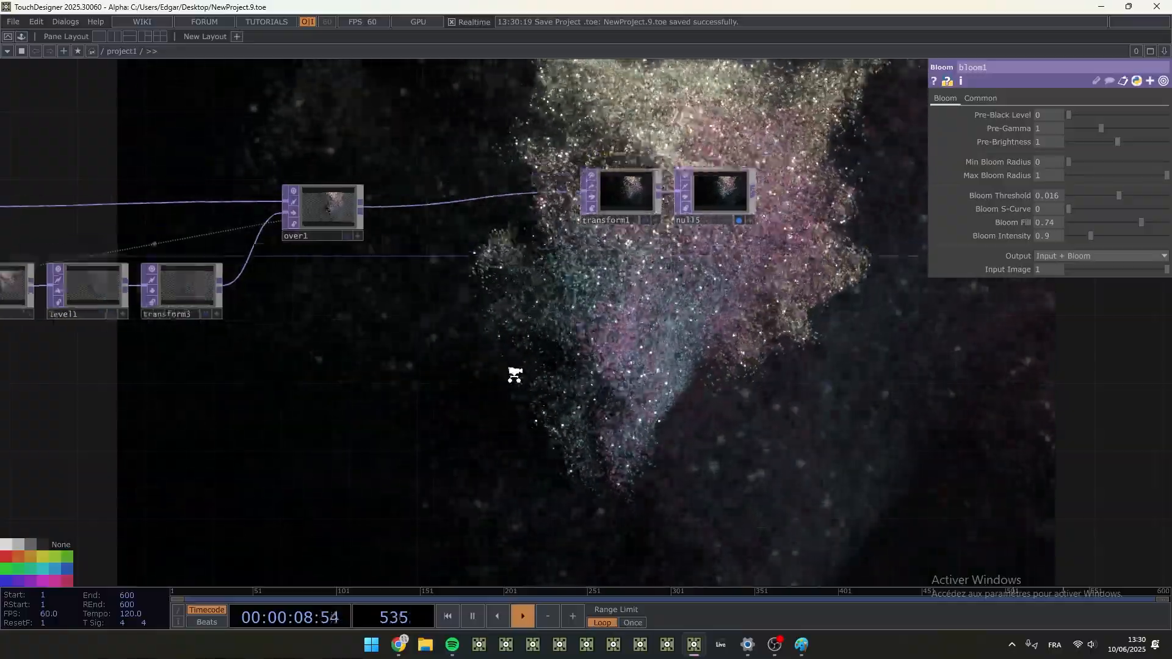
- Examine the POP chain starting at pointgen1, and inspect the particle viewers between feedback1 and noise1 up close
scroll(512, 374, down, 6)
scroll(593, 401, down, 2)
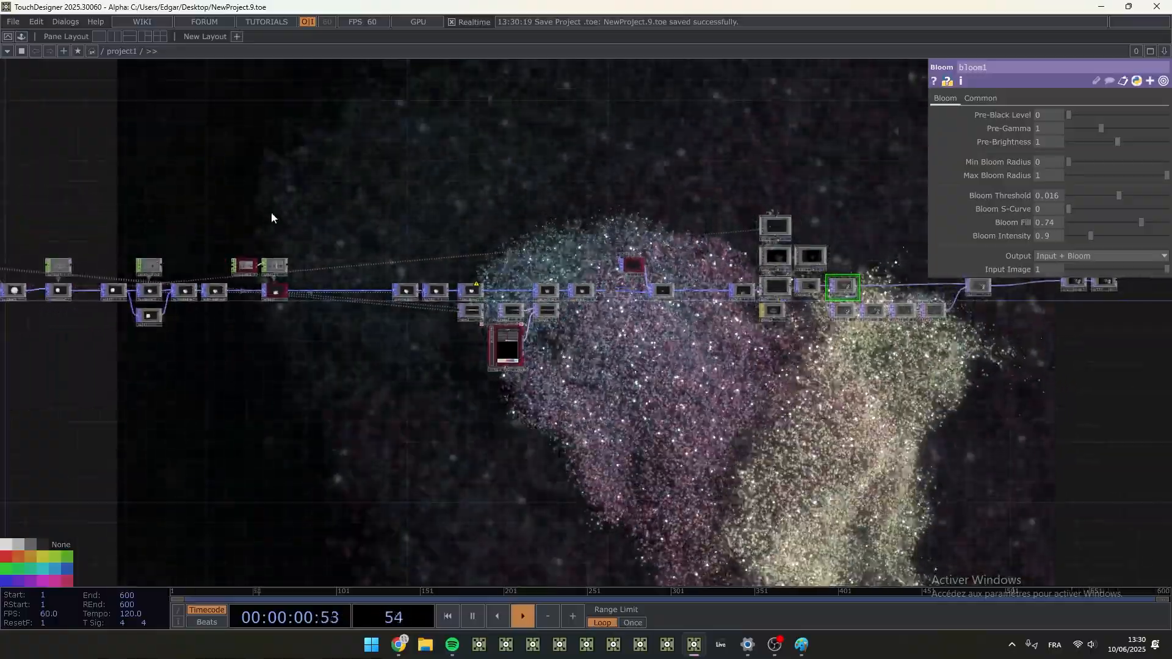
drag(268, 214, 476, 216)
right_drag(106, 179, 966, 417)
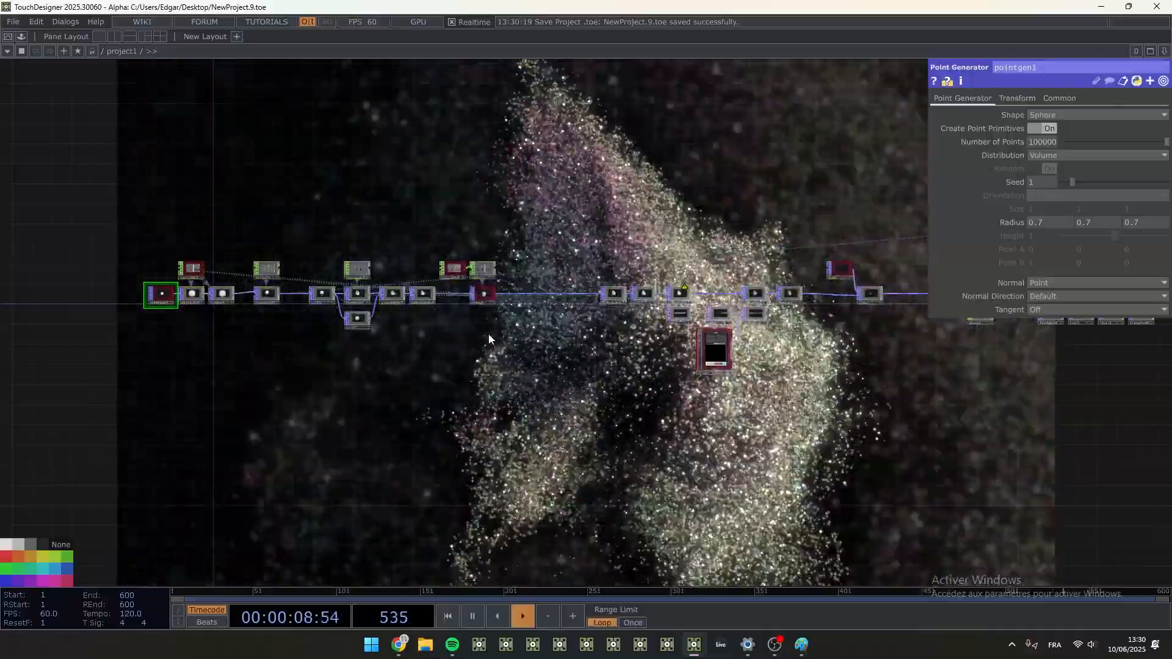
scroll(445, 319, up, 5)
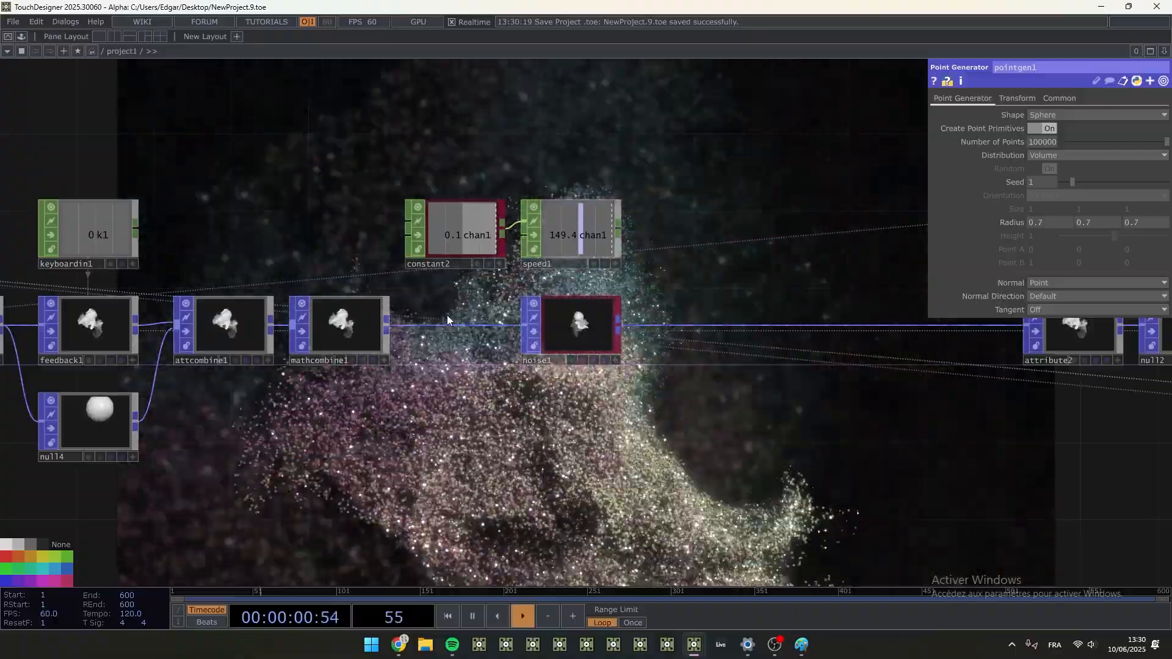
scroll(447, 316, up, 3)
scroll(275, 329, up, 8)
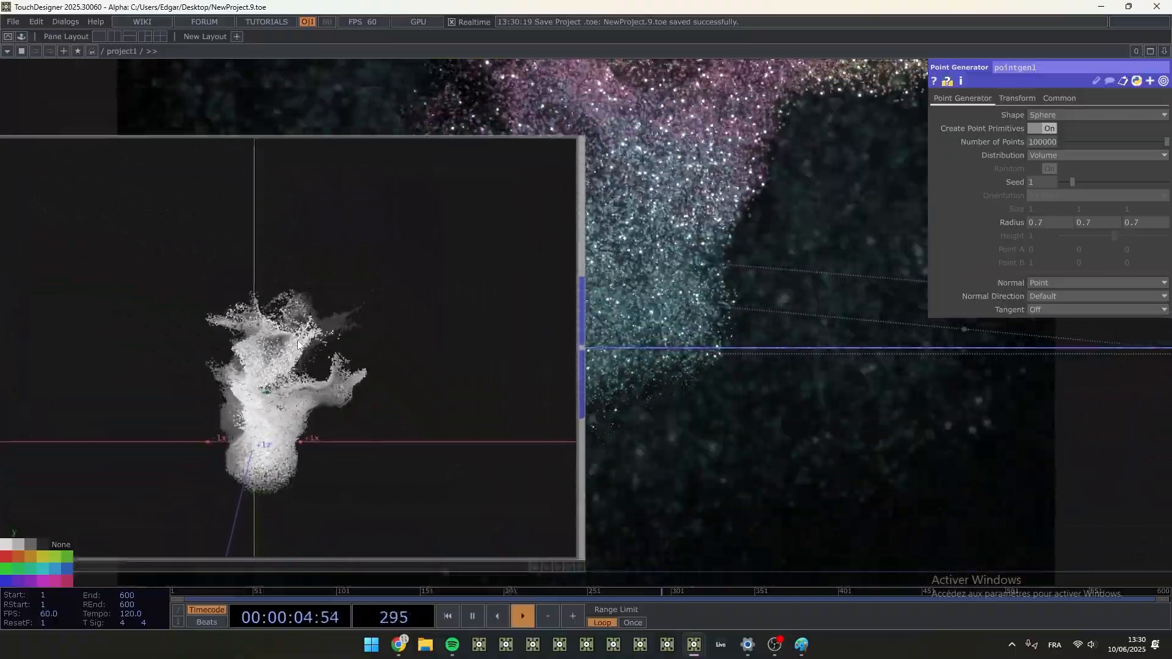
scroll(295, 342, down, 8)
scroll(803, 426, down, 2)
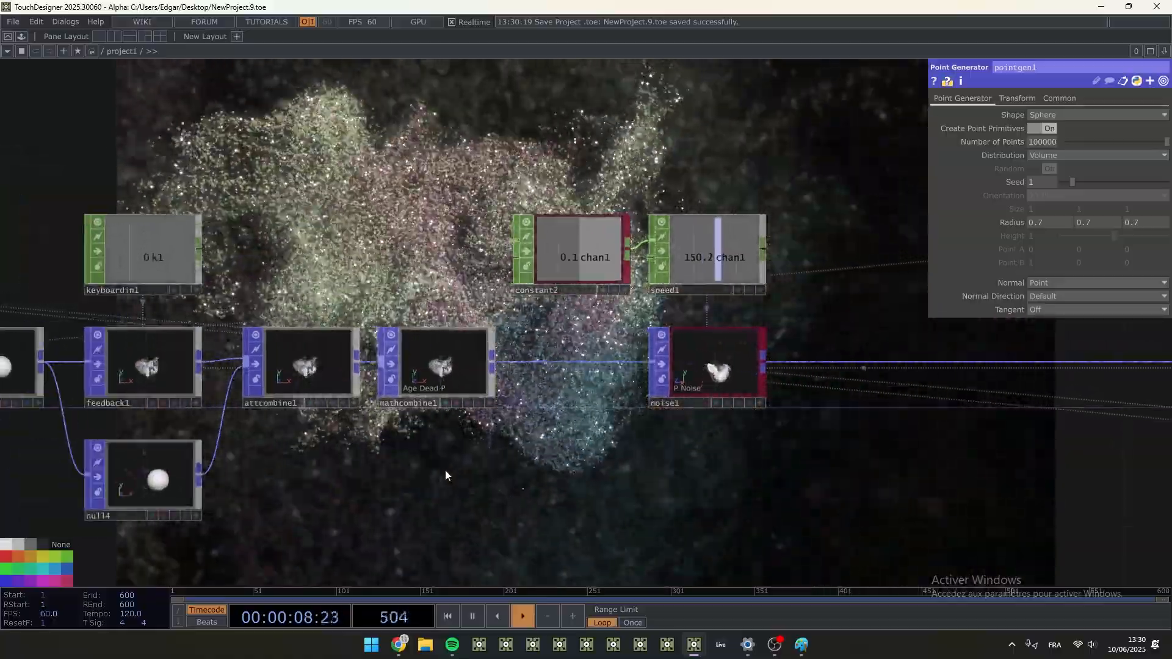
- Review the complete network from the pointgen1 emitter through the particle and colour nodes to the final TOP output
drag(445, 475, 842, 458)
scroll(826, 432, down, 3)
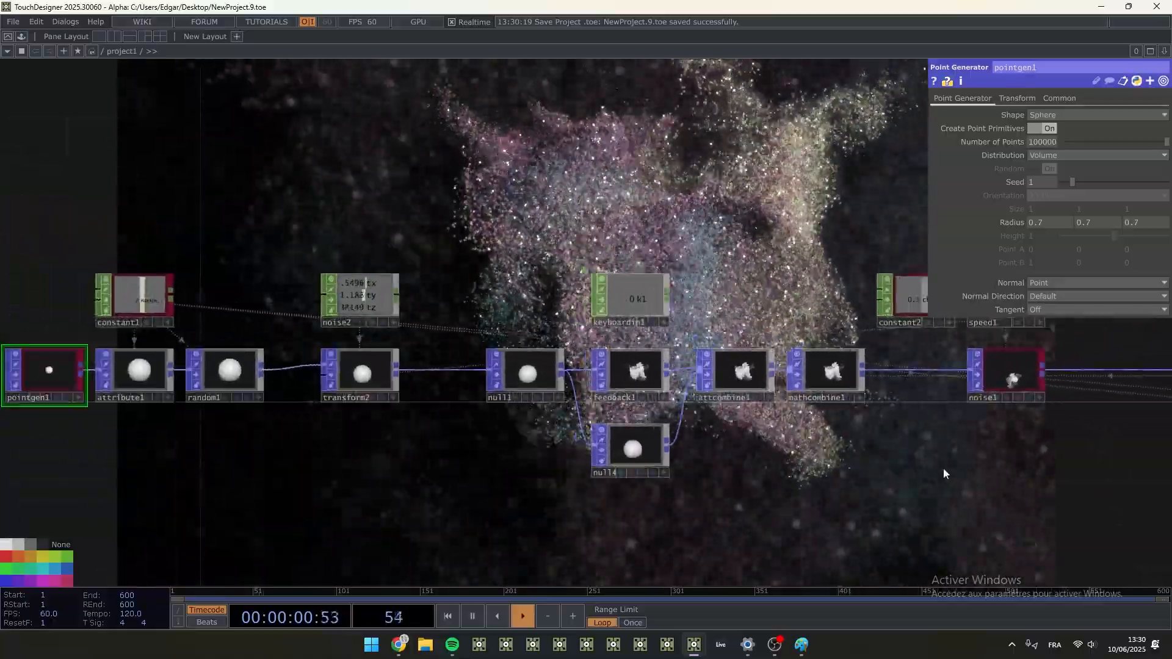
drag(1067, 433, 430, 421)
scroll(421, 420, down, 5)
drag(670, 458, 154, 419)
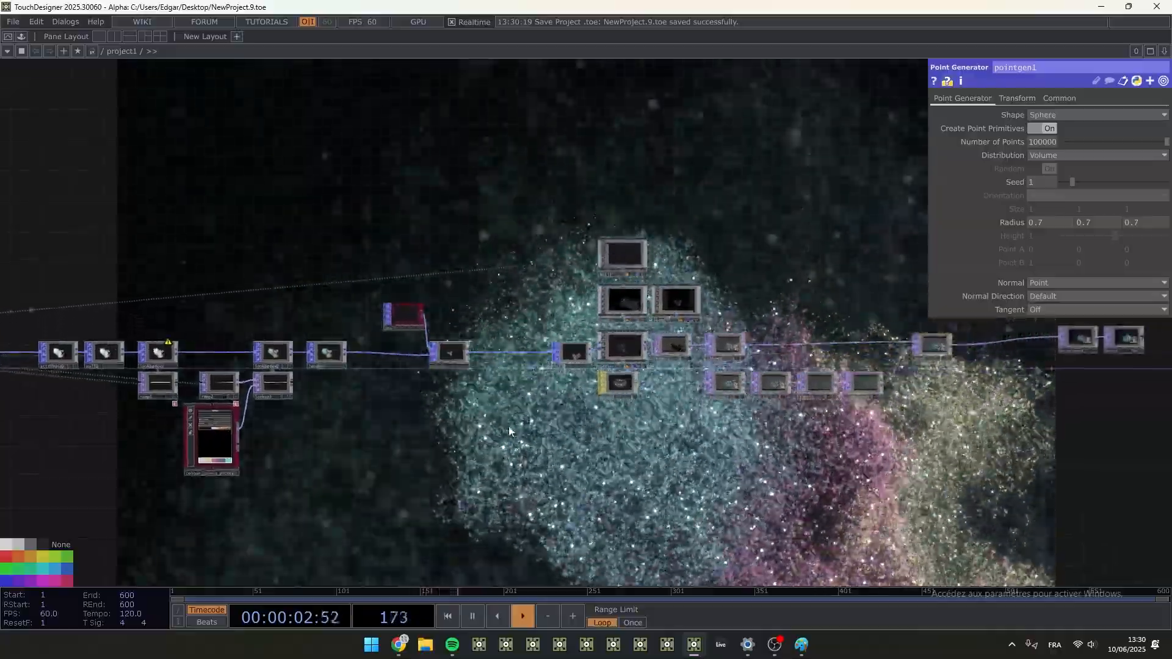
drag(558, 452, 652, 416)
scroll(287, 417, down, 2)
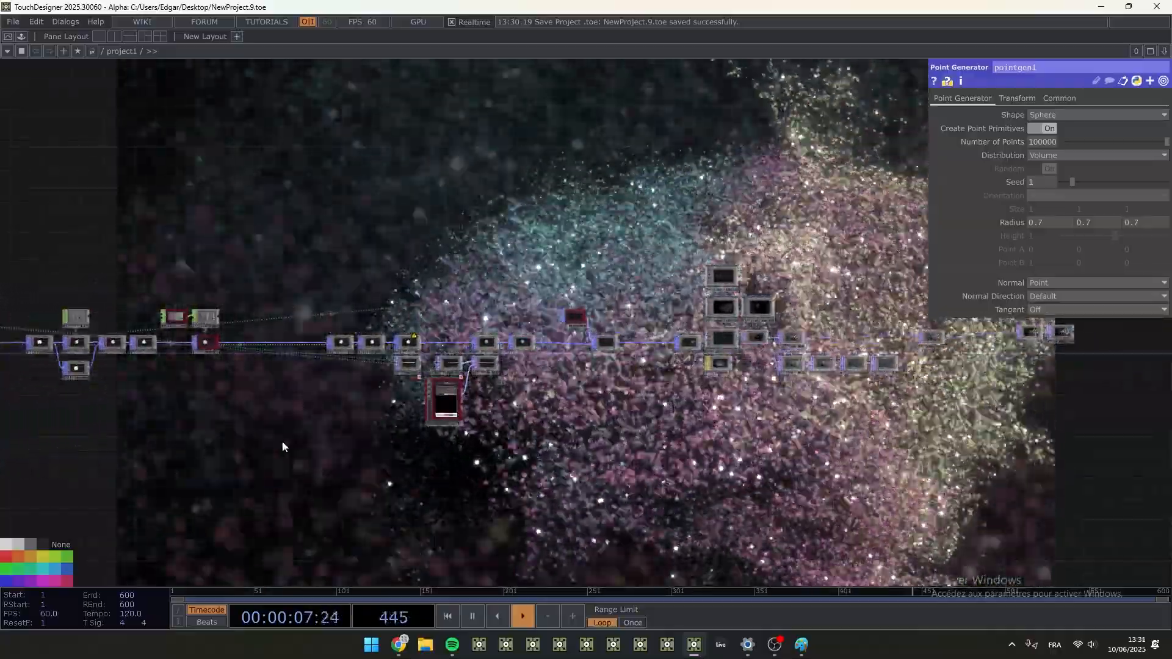
drag(281, 440, 478, 415)
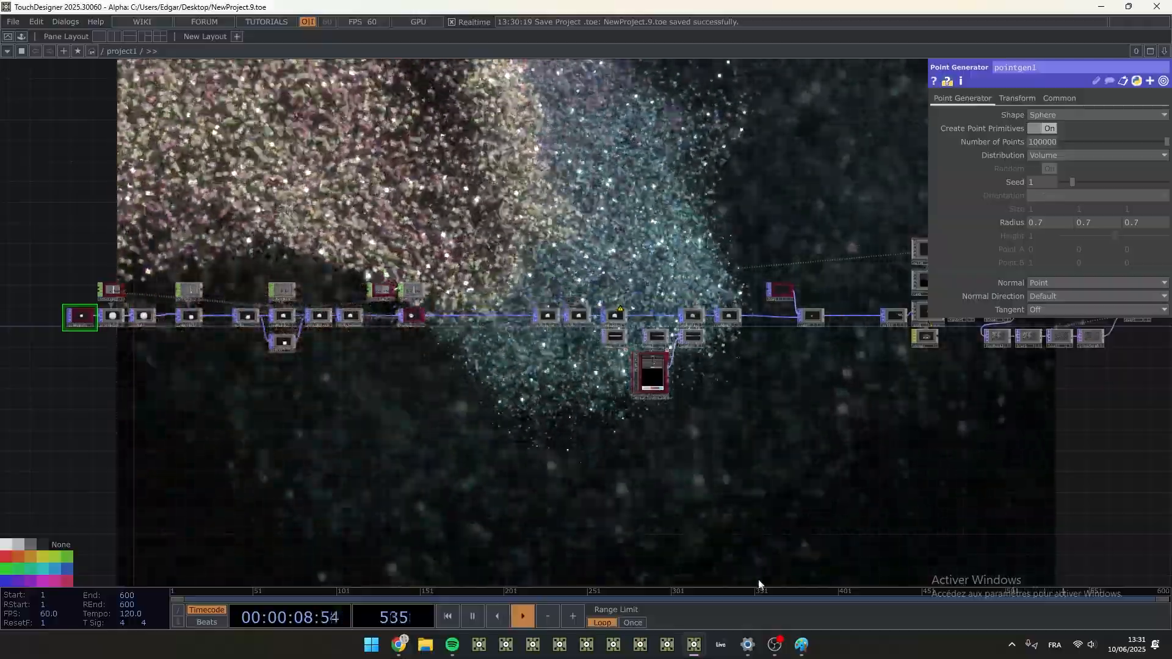
- Switch to Paint to view the handwritten notes on the particle age and death logic
click(800, 650)
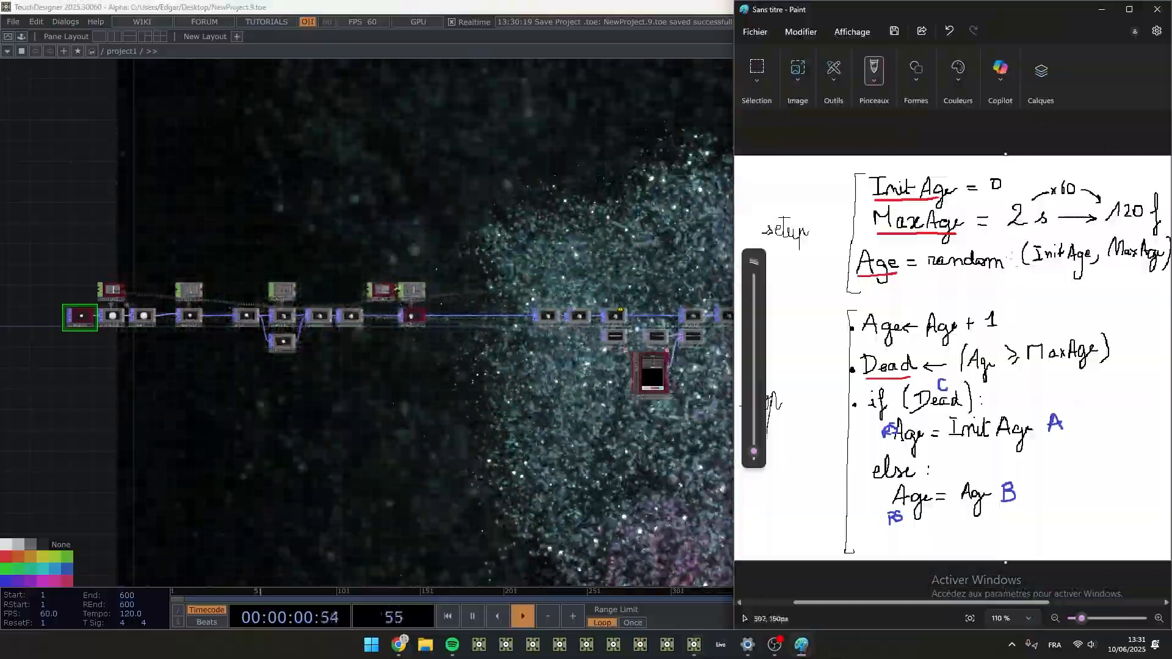
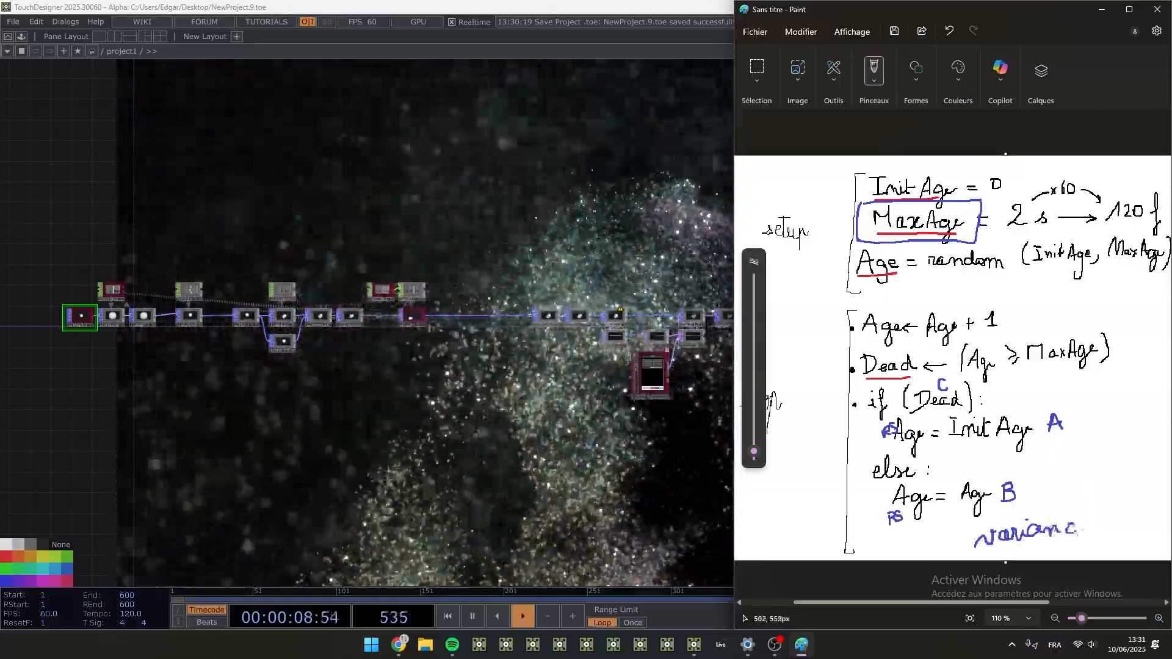
- Return to the full TouchDesigner network and follow it from the particle chain through the bloom and feedback trail nodes to null5
scroll(341, 342, up, 5)
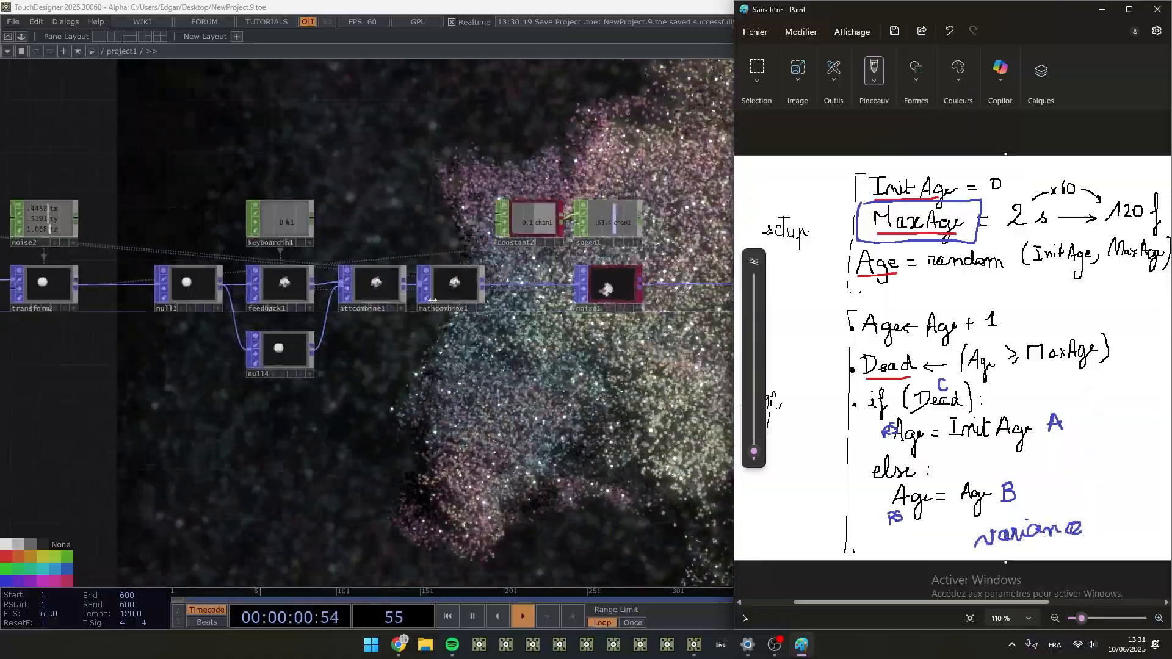
scroll(485, 305, down, 3)
click(583, 333)
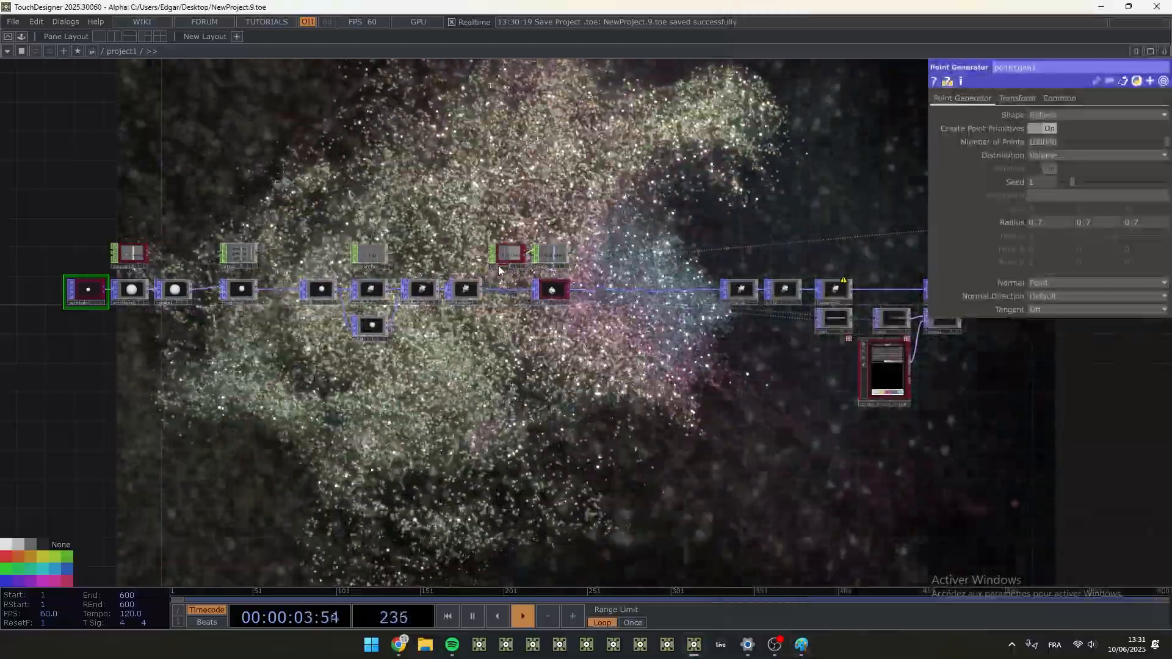
drag(420, 369, 122, 393)
drag(764, 480, 448, 545)
scroll(706, 369, up, 6)
drag(719, 393, 324, 393)
scroll(269, 409, up, 3)
scroll(269, 408, down, 5)
drag(468, 289, 118, 274)
right_drag(979, 470, 692, 337)
drag(692, 337, 692, 352)
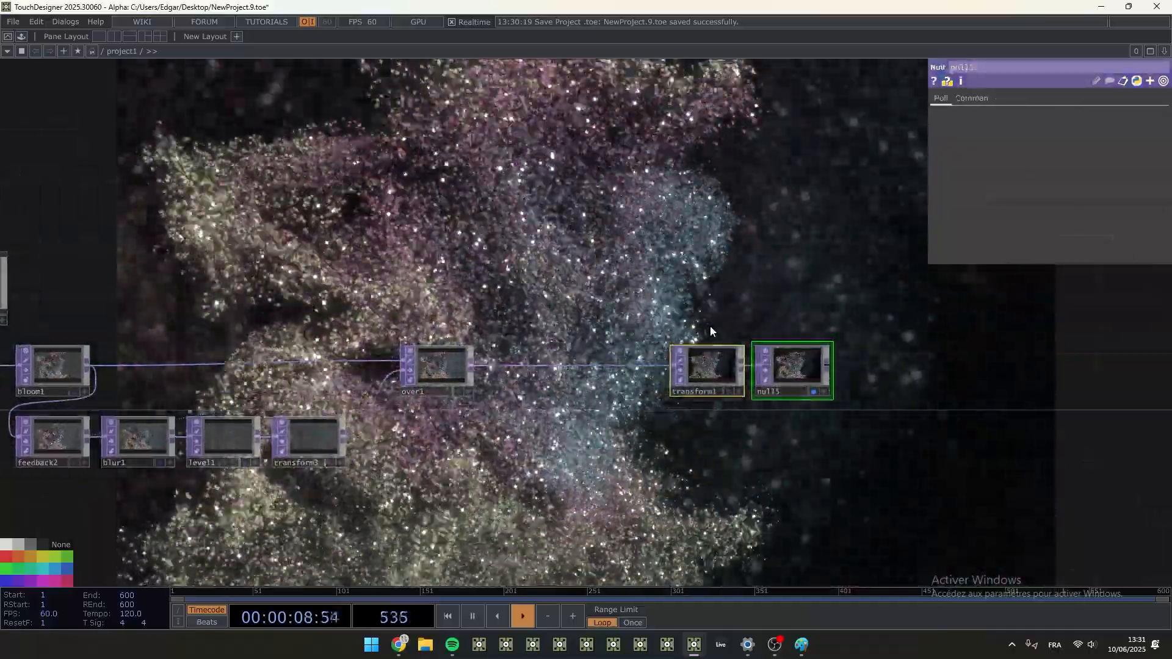
click(709, 325)
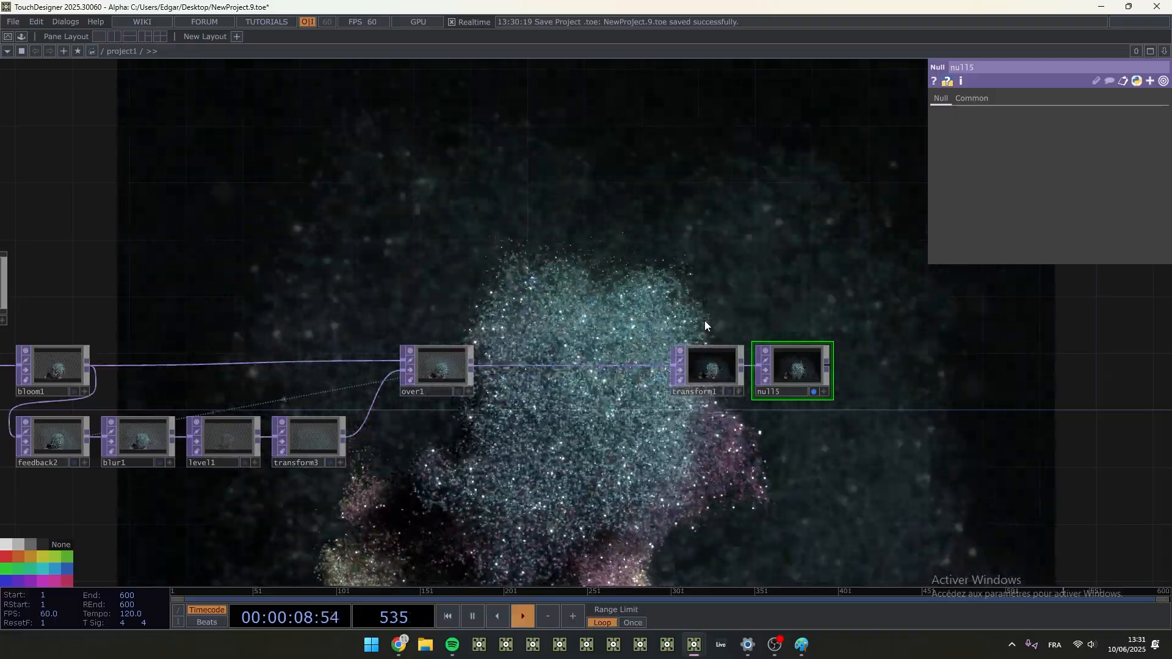
- Switch to OBS to view the recording controls
click(776, 648)
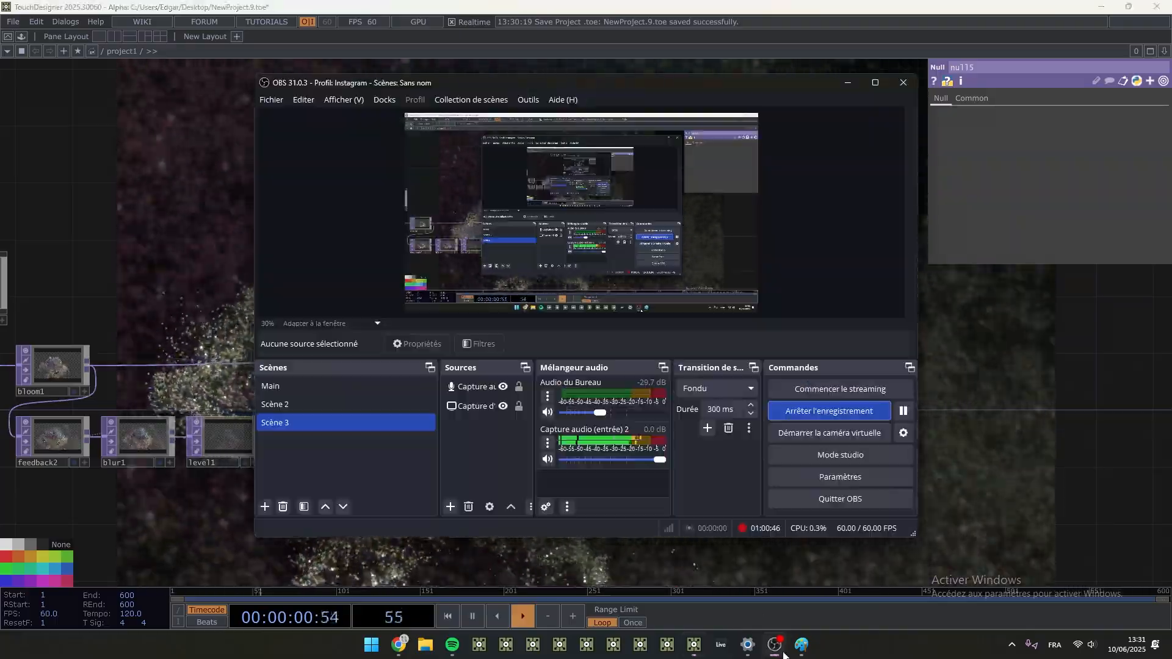